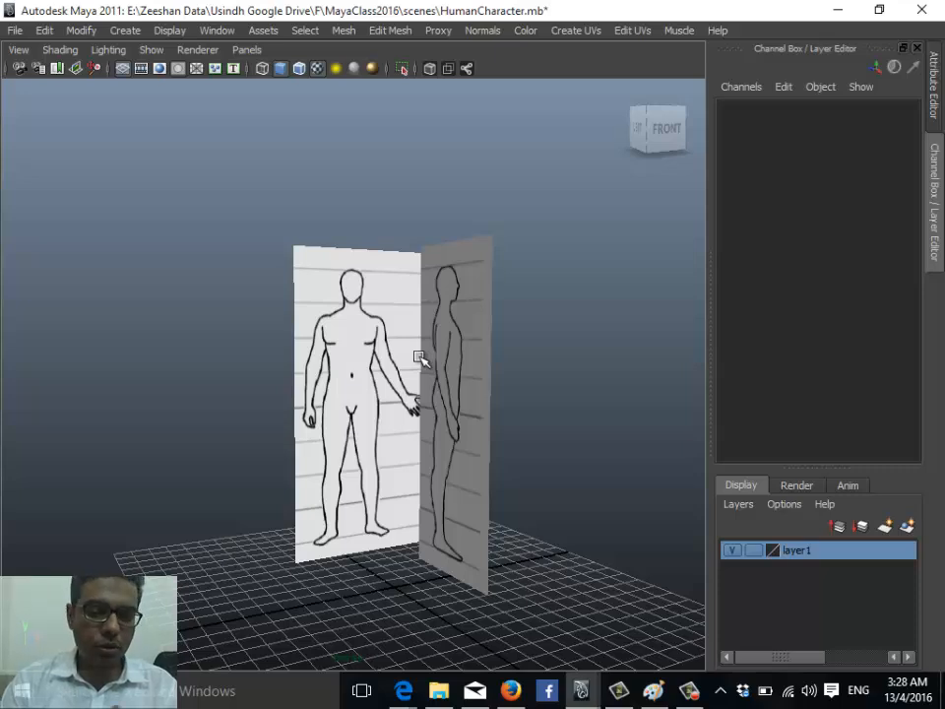
left_click(448, 311)
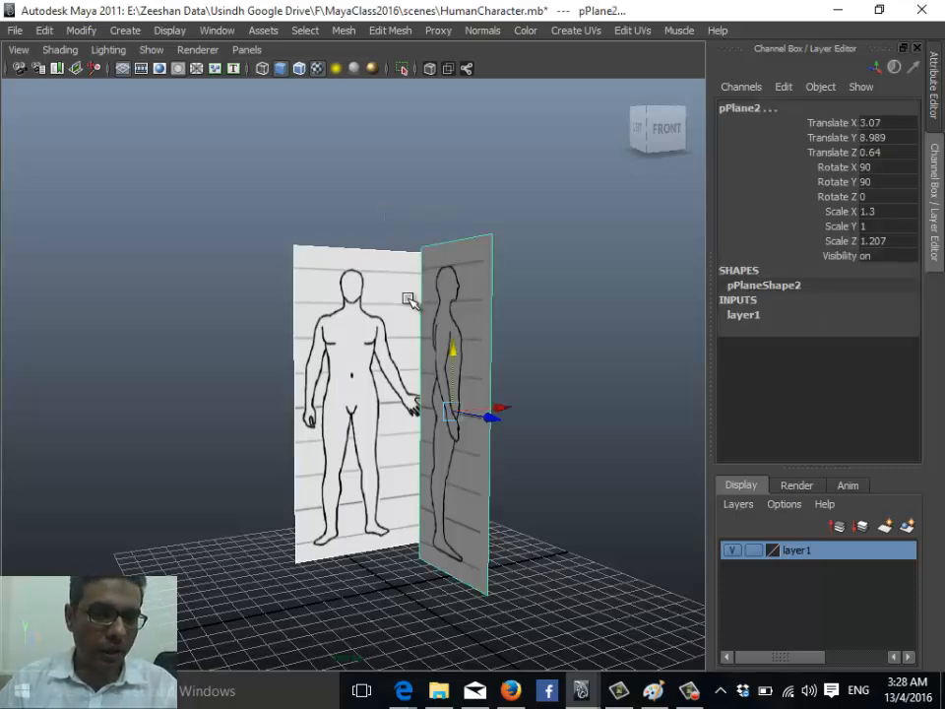
left_click(574, 31)
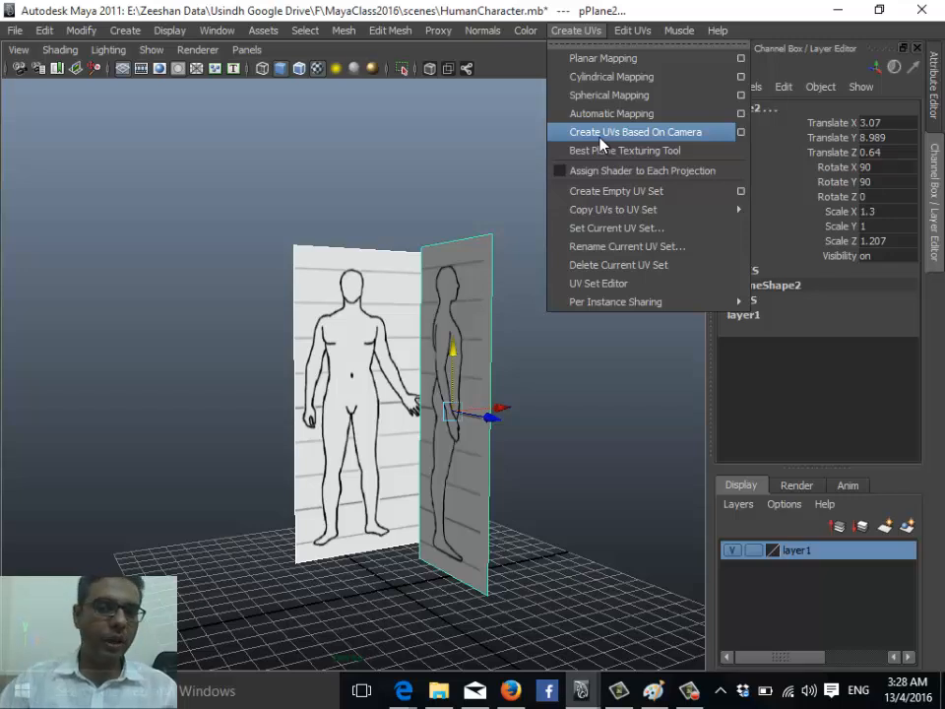
left_click(559, 29)
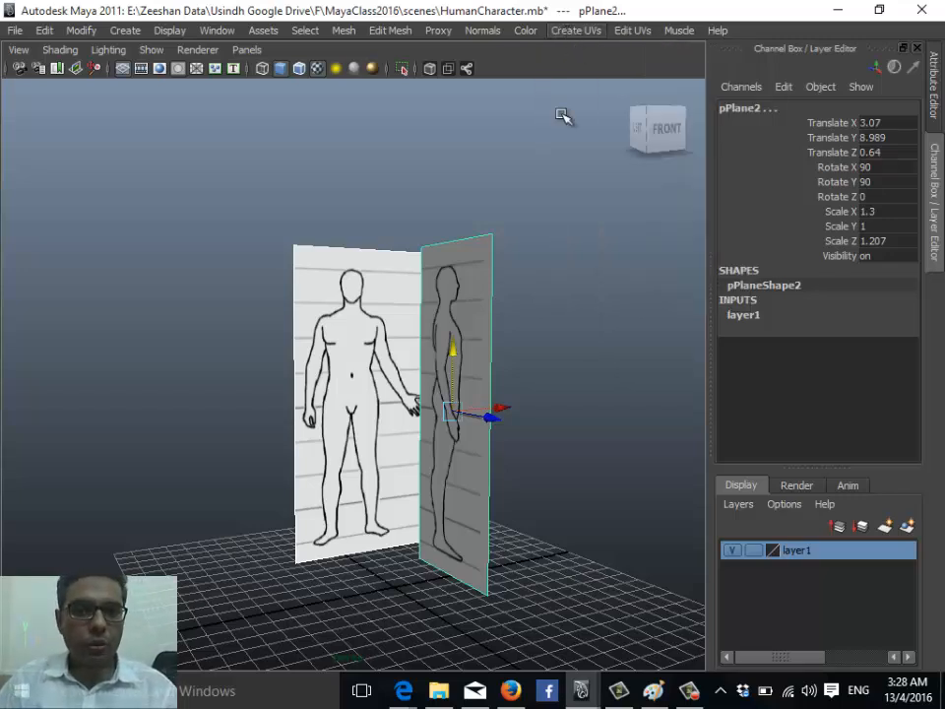
Set the display type of layer1 to Reference and deselect the image planes
left_click(753, 553)
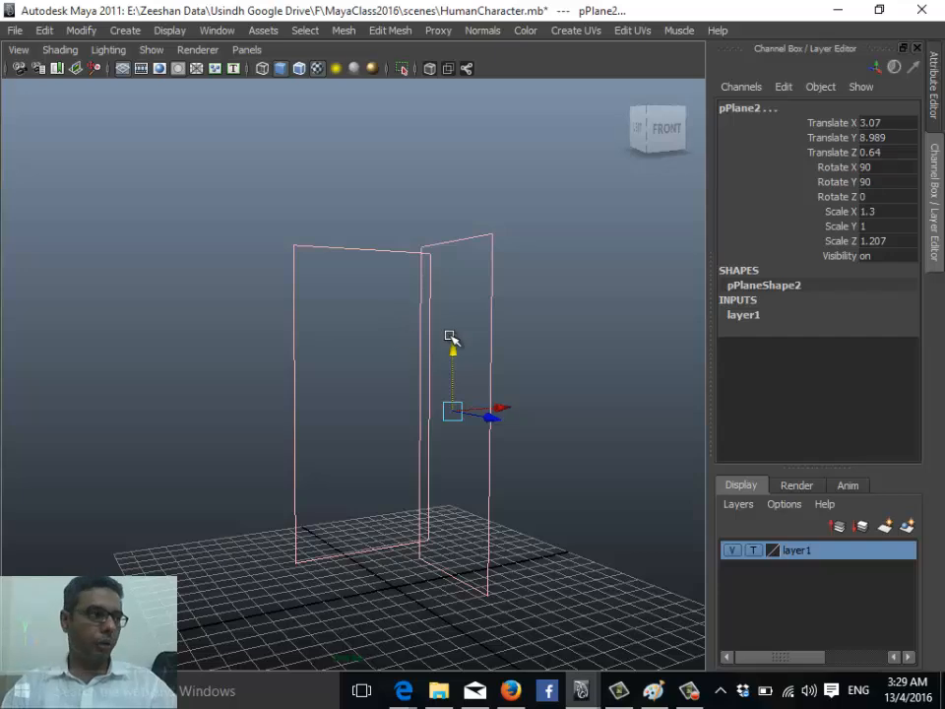
left_click(752, 551)
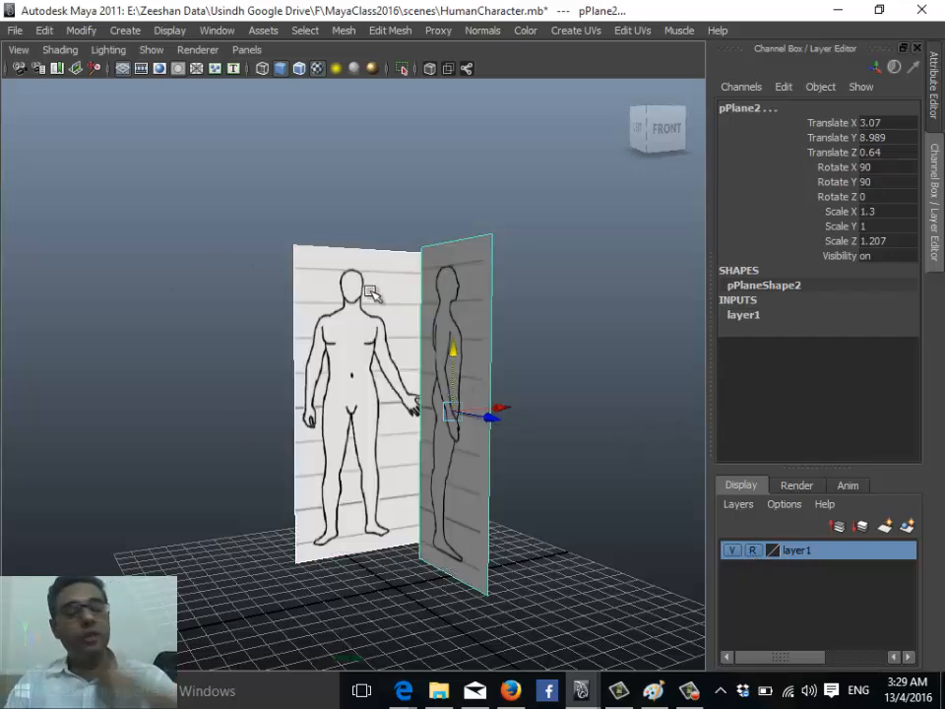
left_click(580, 316)
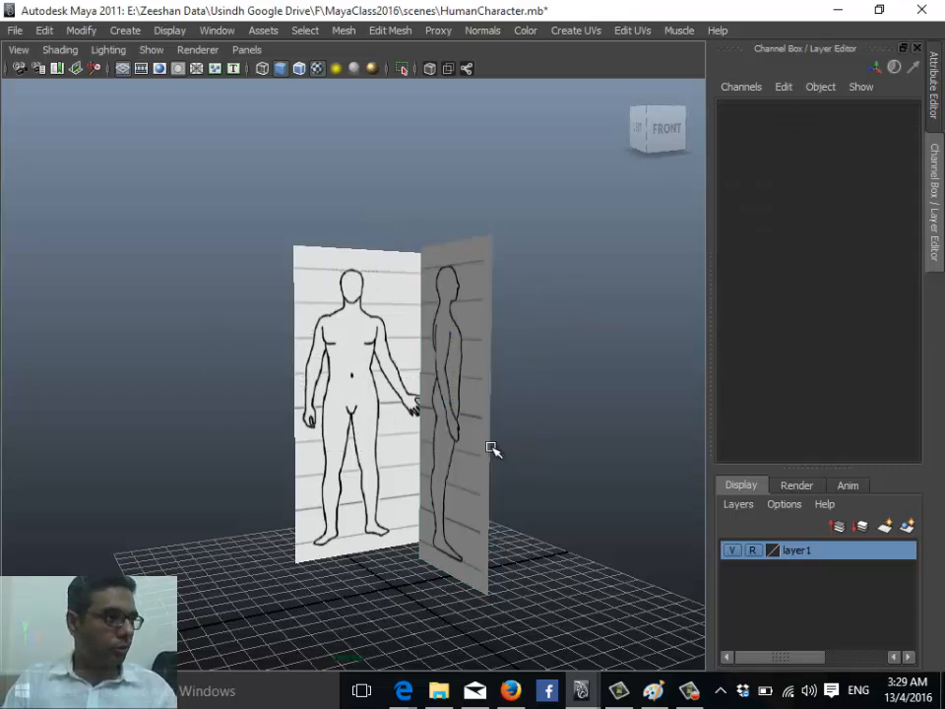
Rename layer1 as BodyReference_lyr
double_click(798, 551)
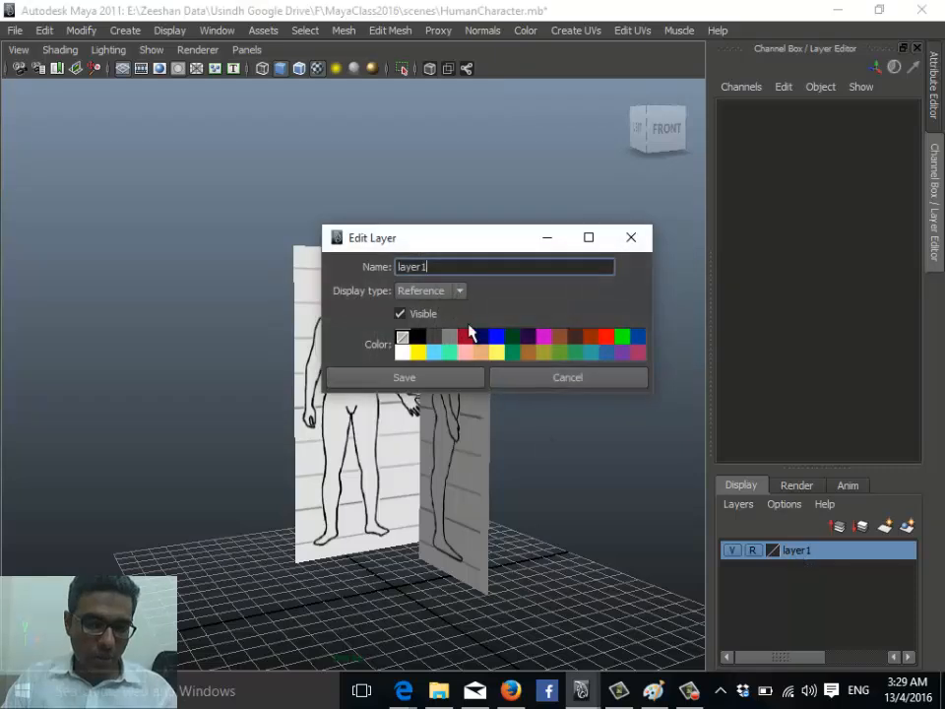
left_click_drag(426, 270, 281, 281)
type("BodyReference_lyr")
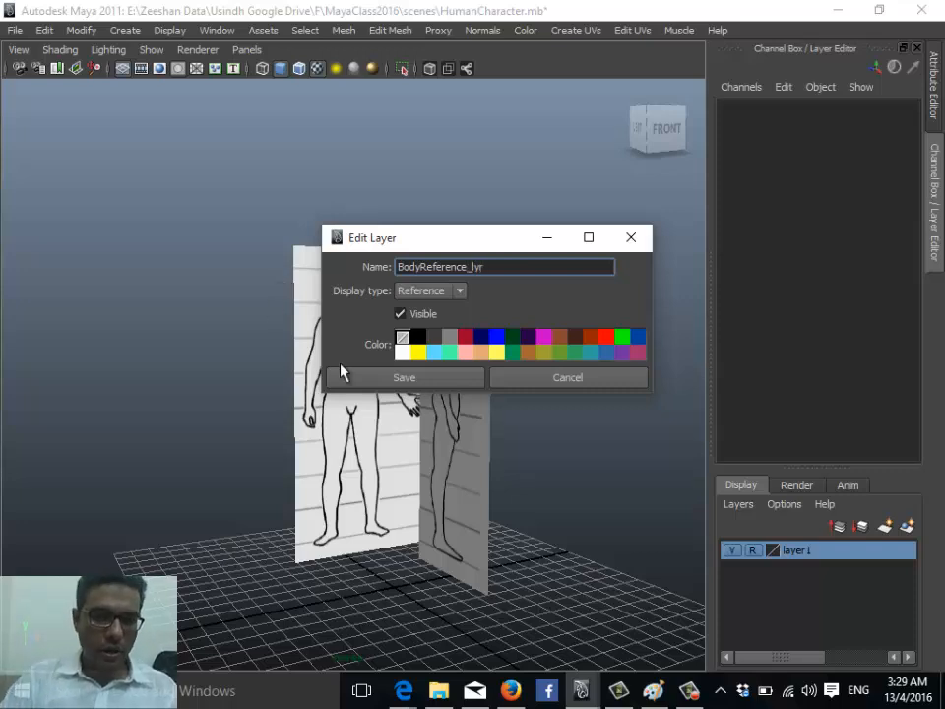
left_click(392, 377)
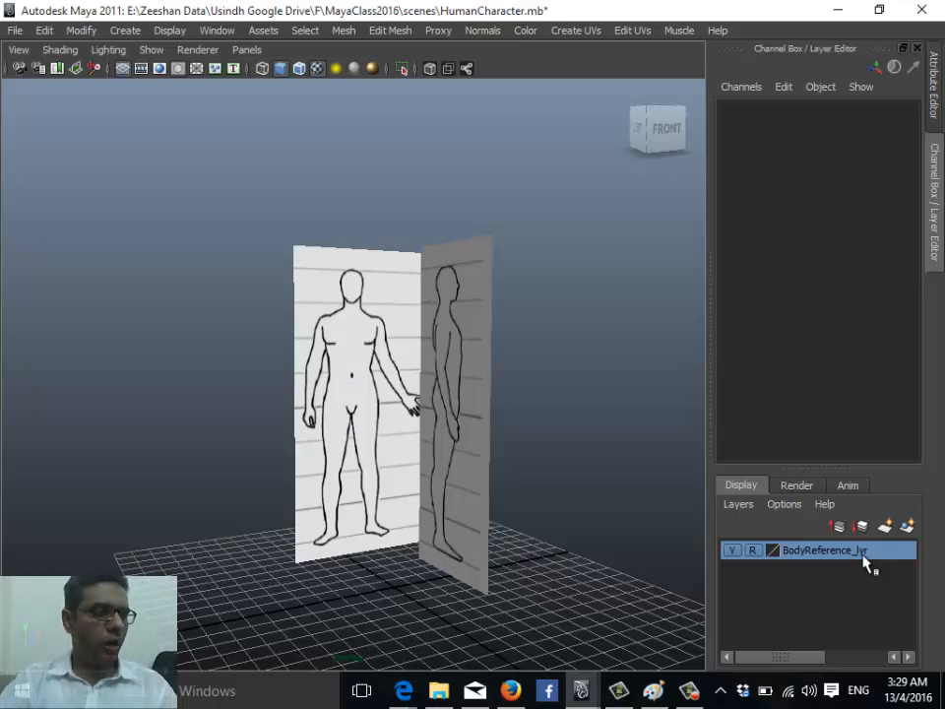
Create a polygon cube on the grid in front of the front-view reference plane, drawing its base and height freehand
left_click_drag(500, 519, 398, 504, "alt")
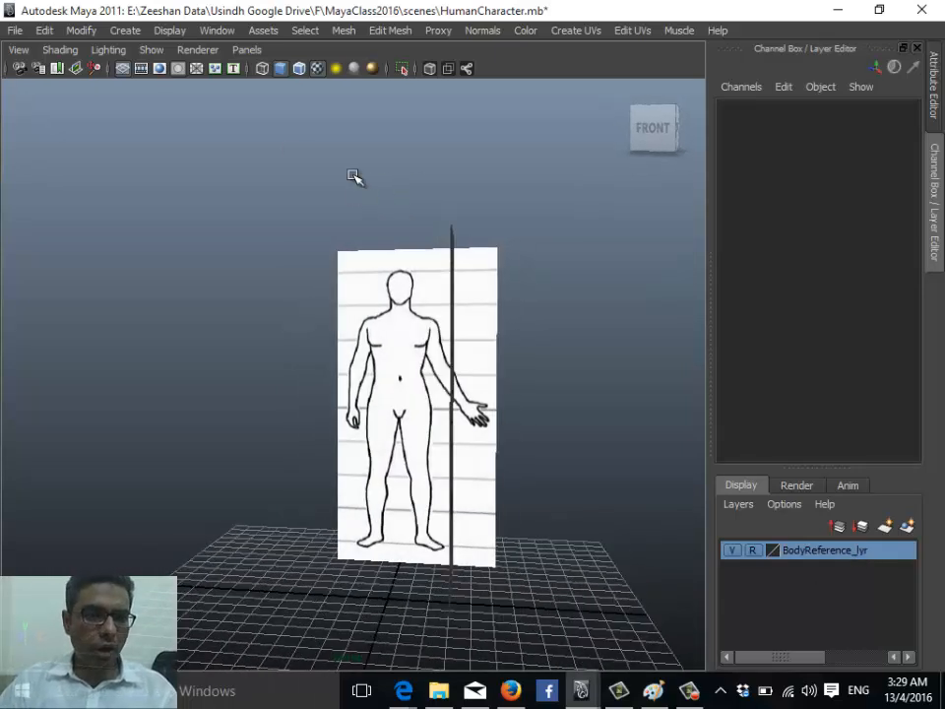
left_click(139, 32)
mouse_move(197, 77)
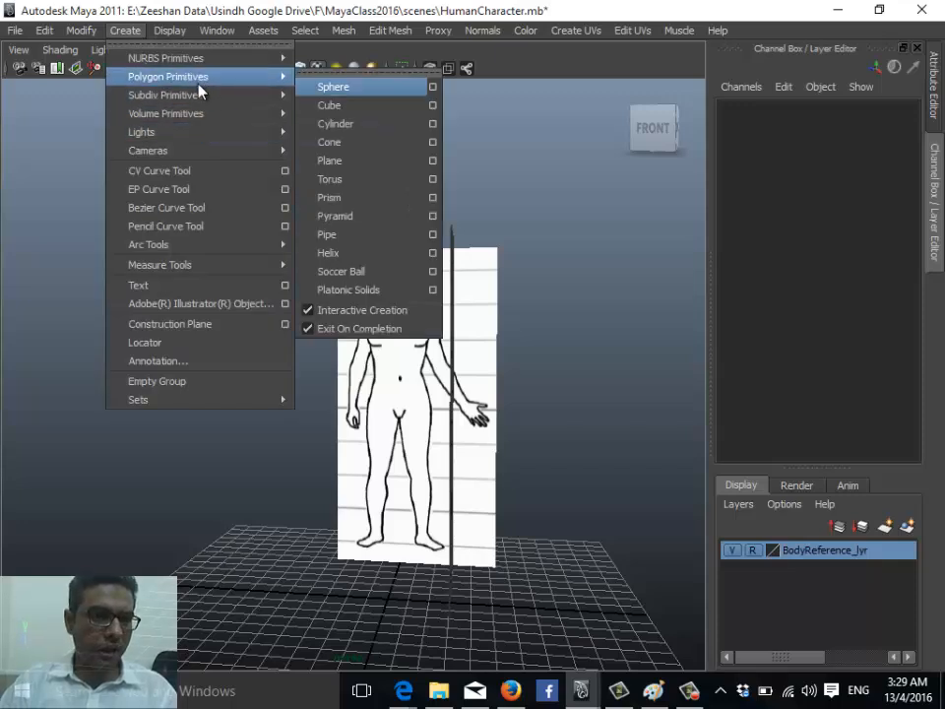
left_click(401, 104)
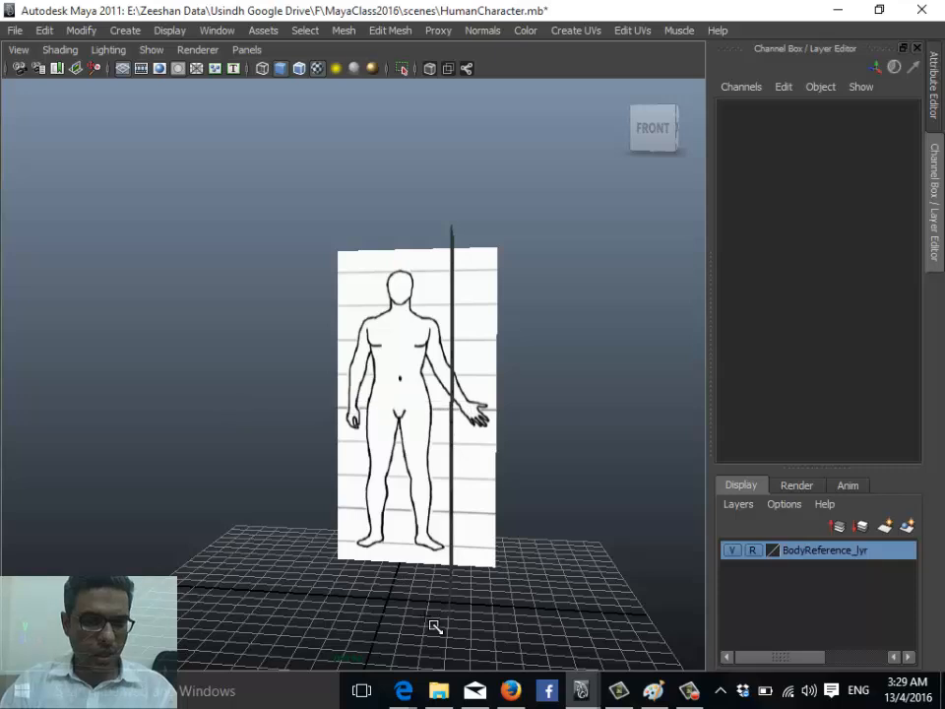
left_click_drag(399, 597, 413, 467, "alt")
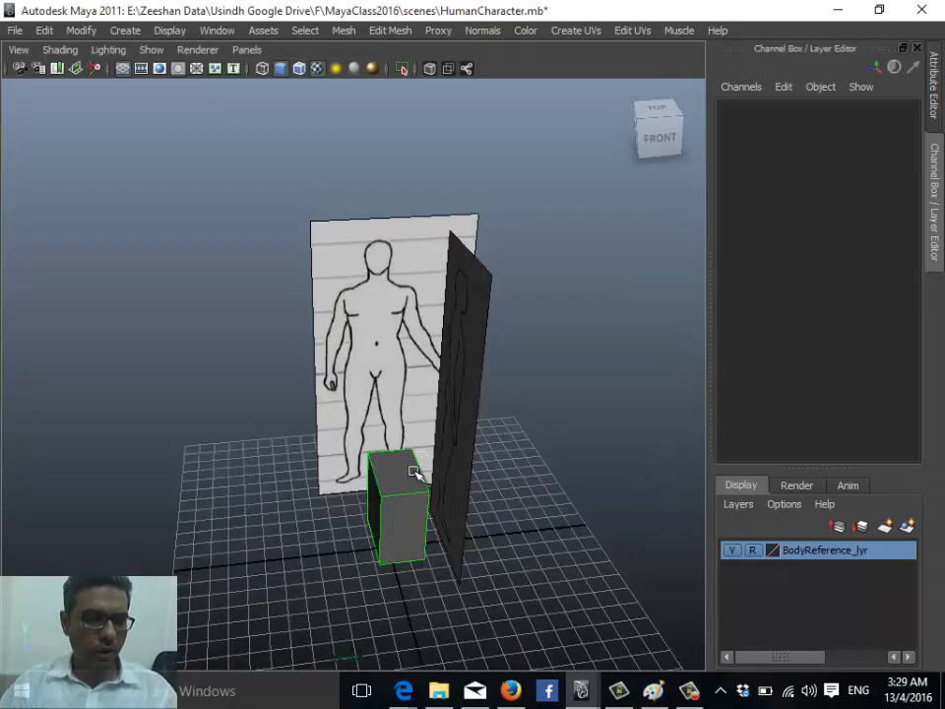
left_click_drag(401, 552, 329, 423, "alt")
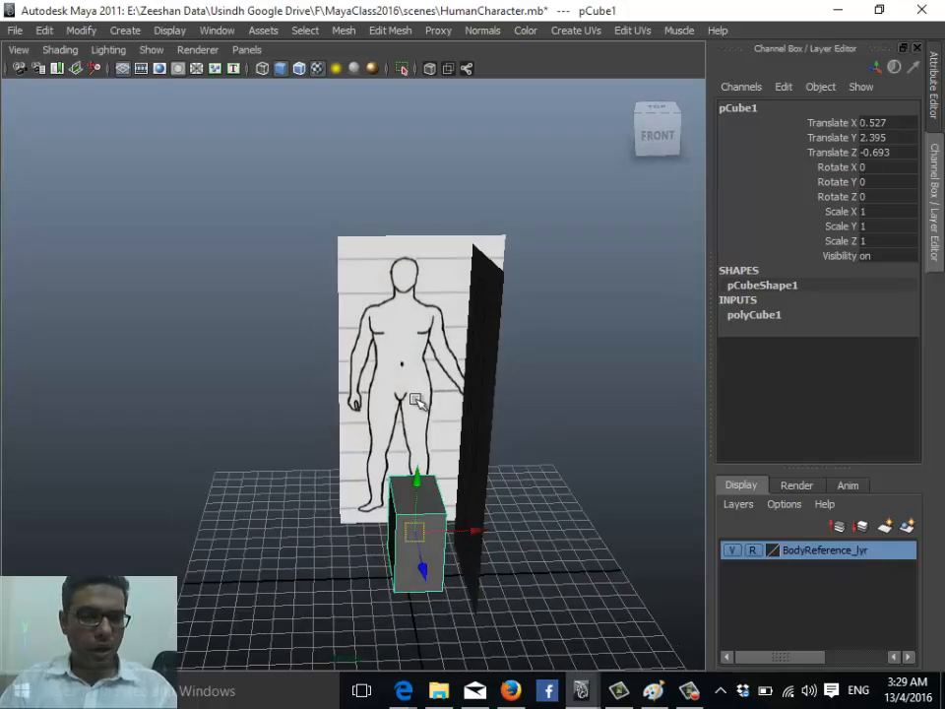
left_click(247, 49)
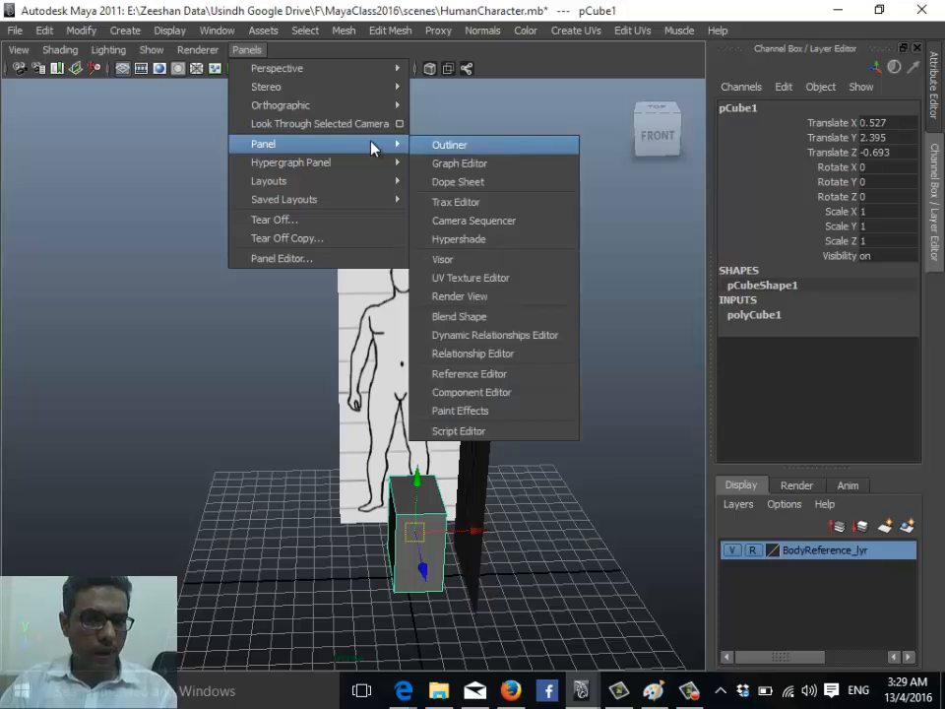
mouse_move(347, 187)
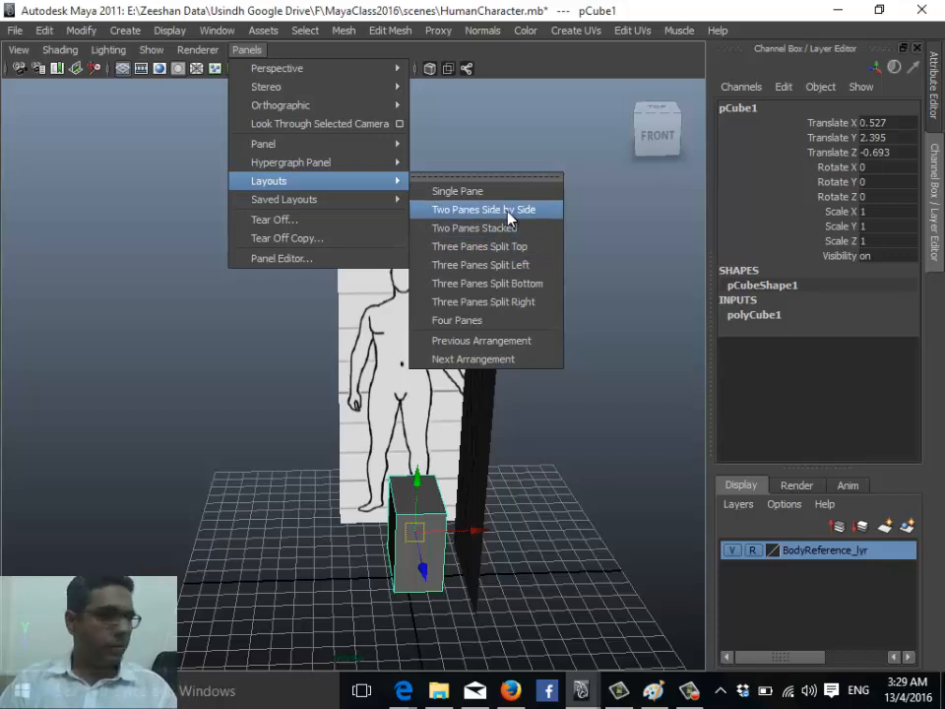
left_click(248, 52)
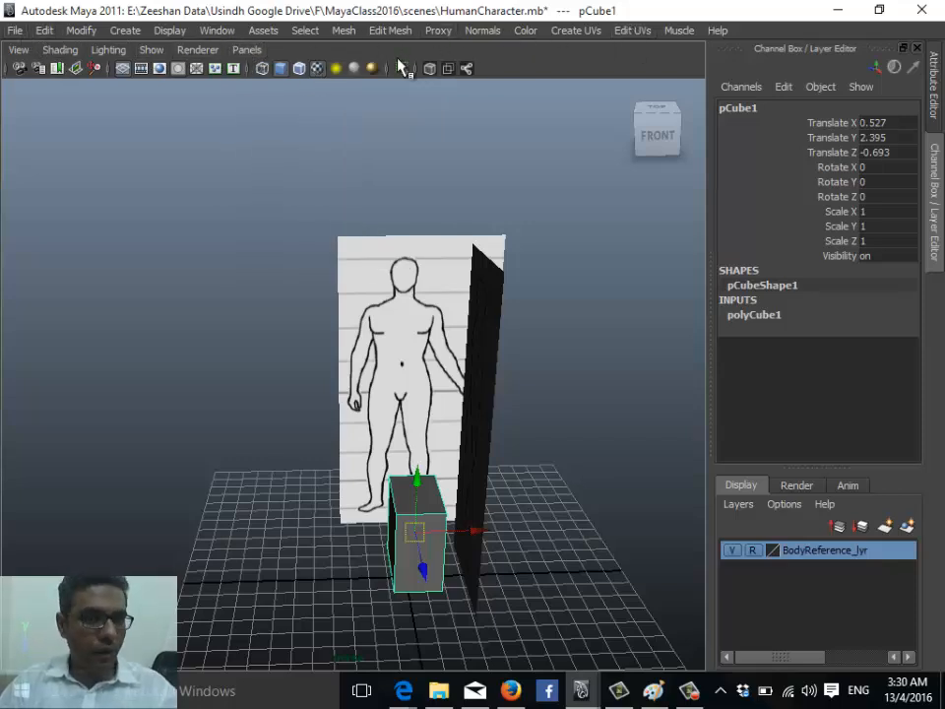
left_click(253, 50)
left_click(256, 51)
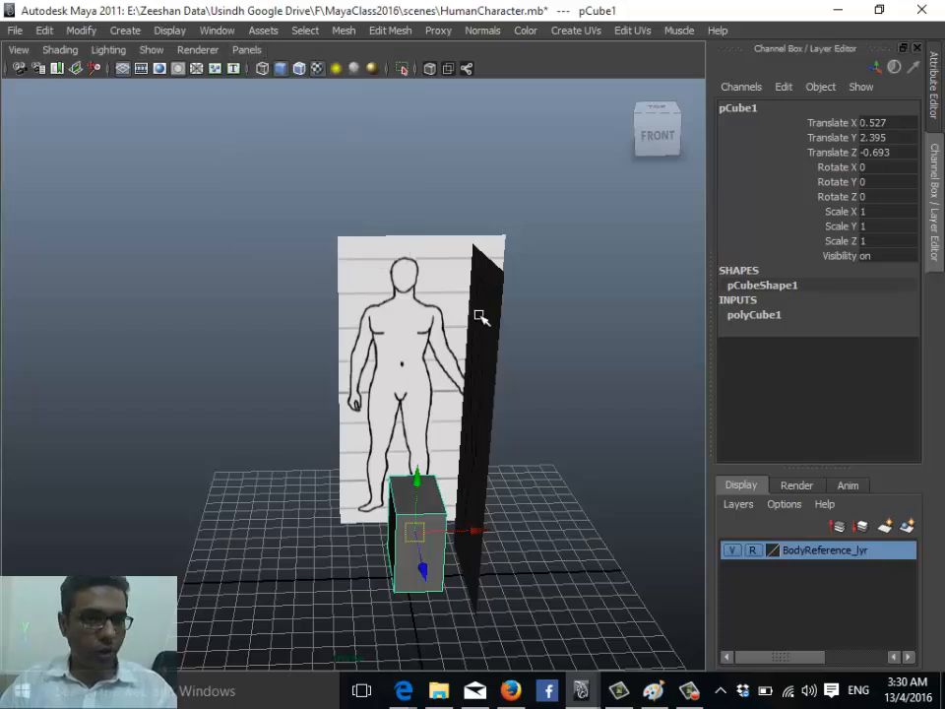
key("space")
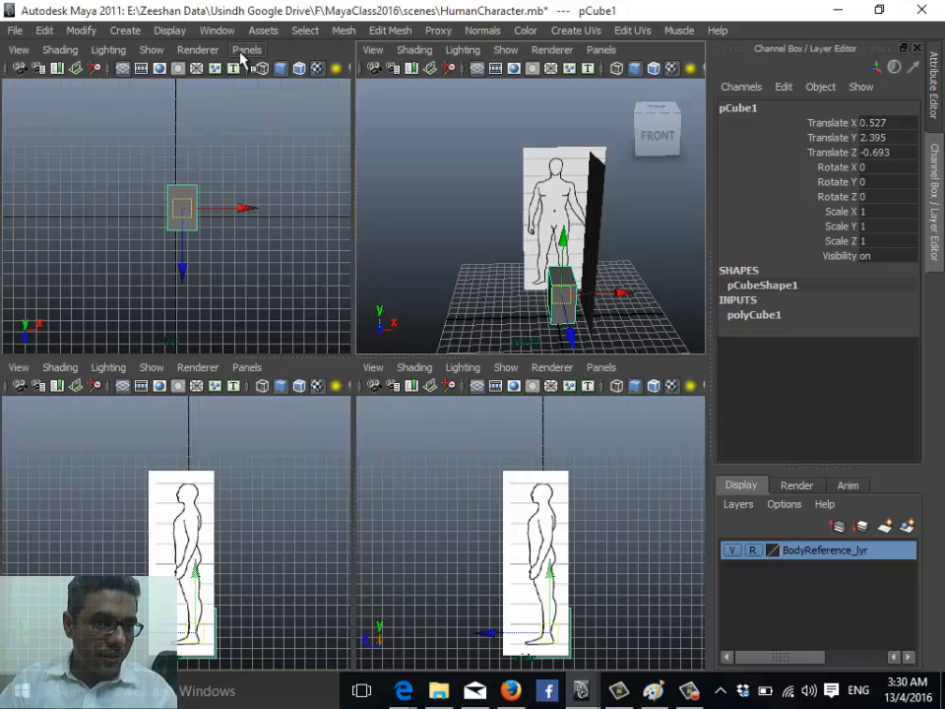
left_click(59, 50)
left_click(247, 368)
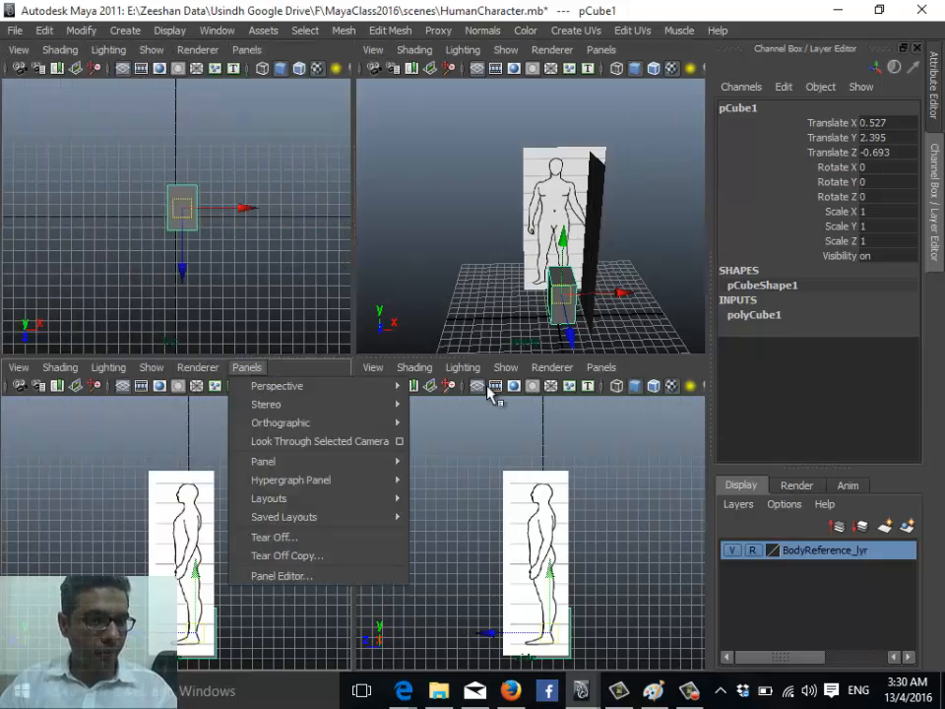
left_click(602, 370)
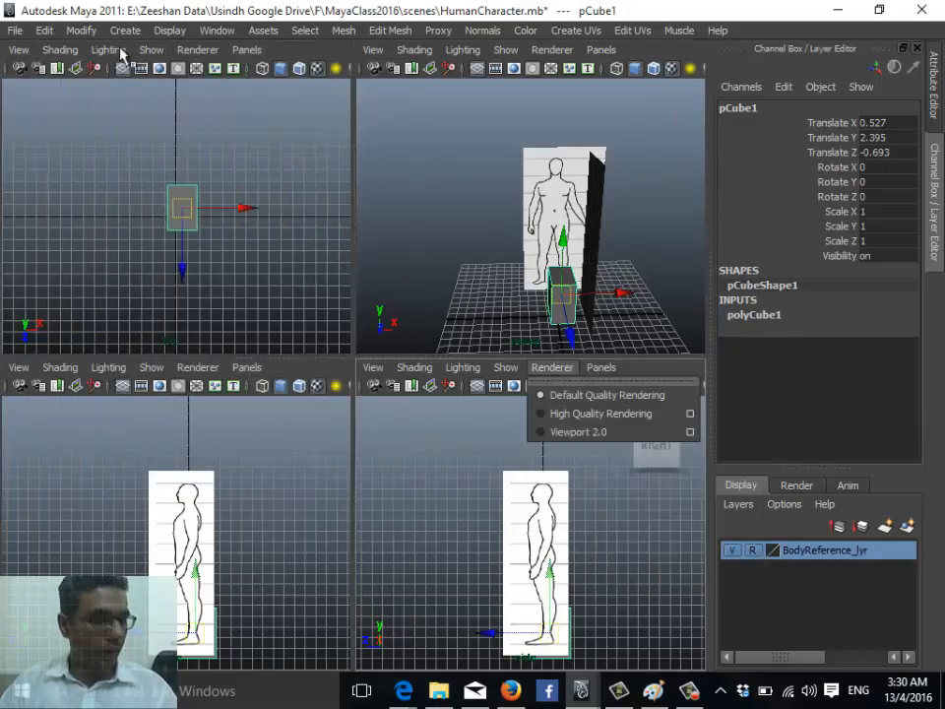
left_click(247, 50)
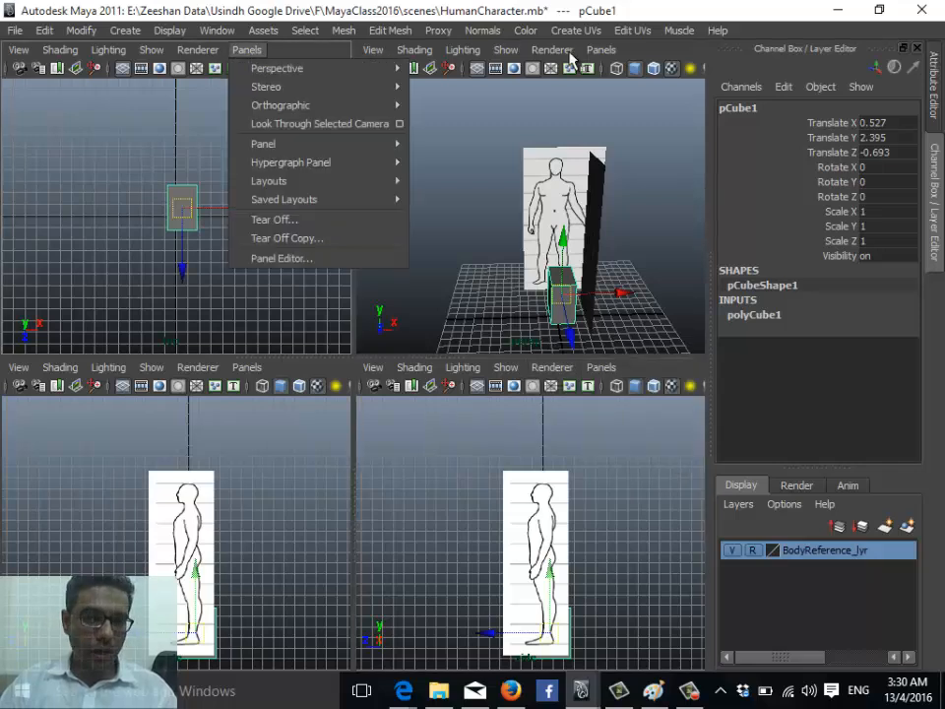
left_click(601, 50)
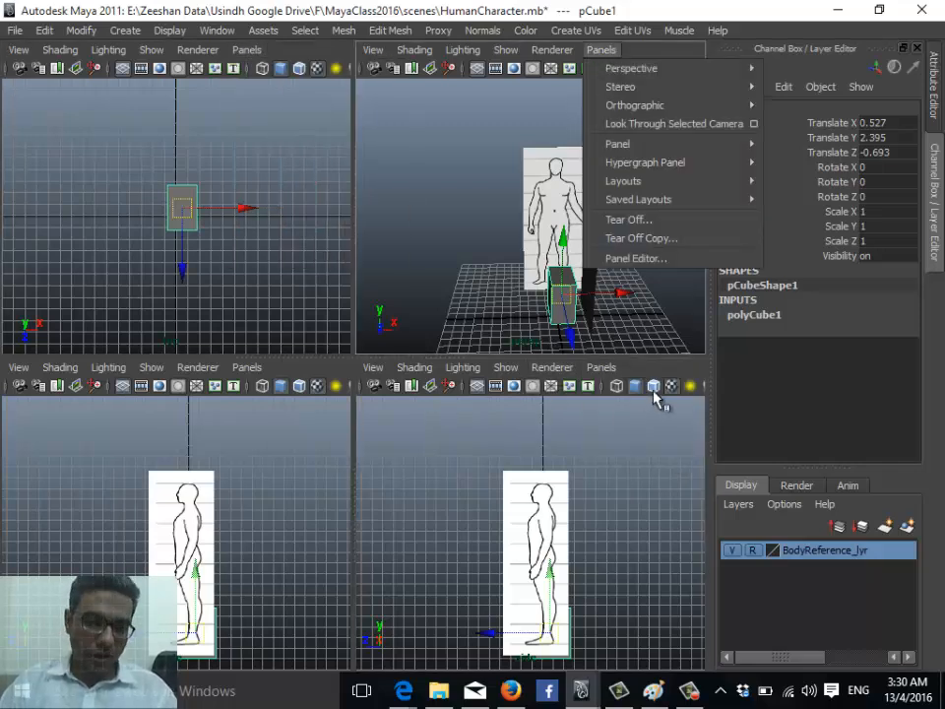
left_click(373, 50)
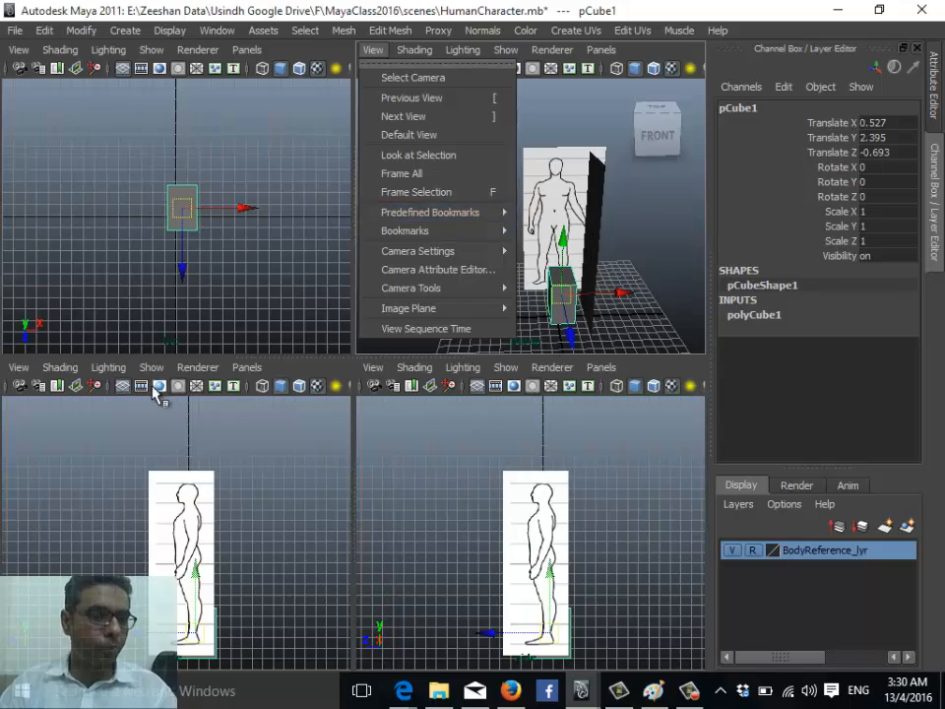
left_click(545, 9)
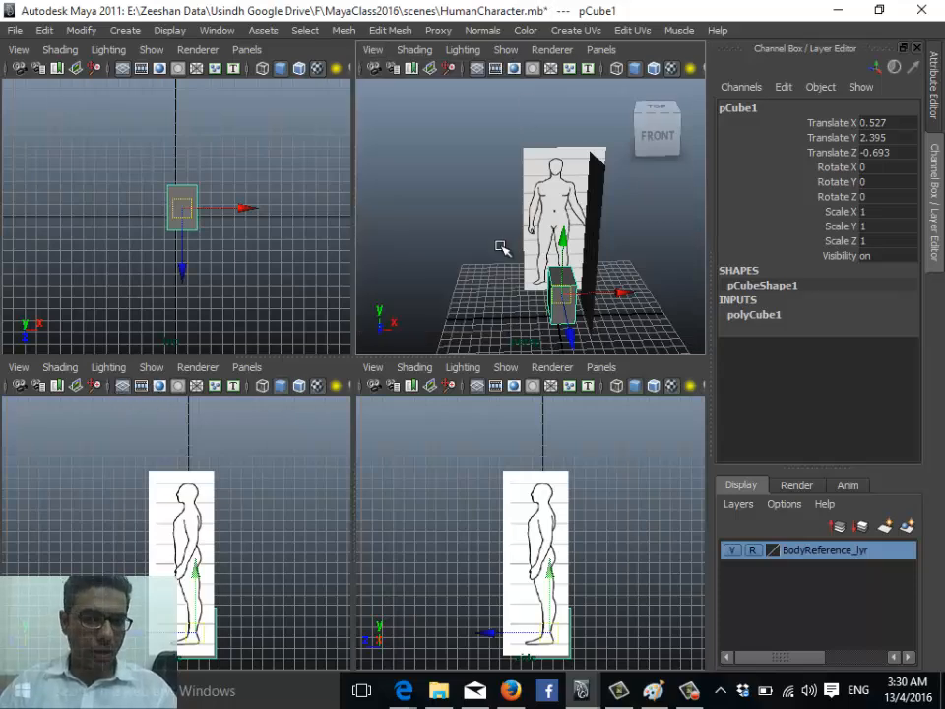
key("space")
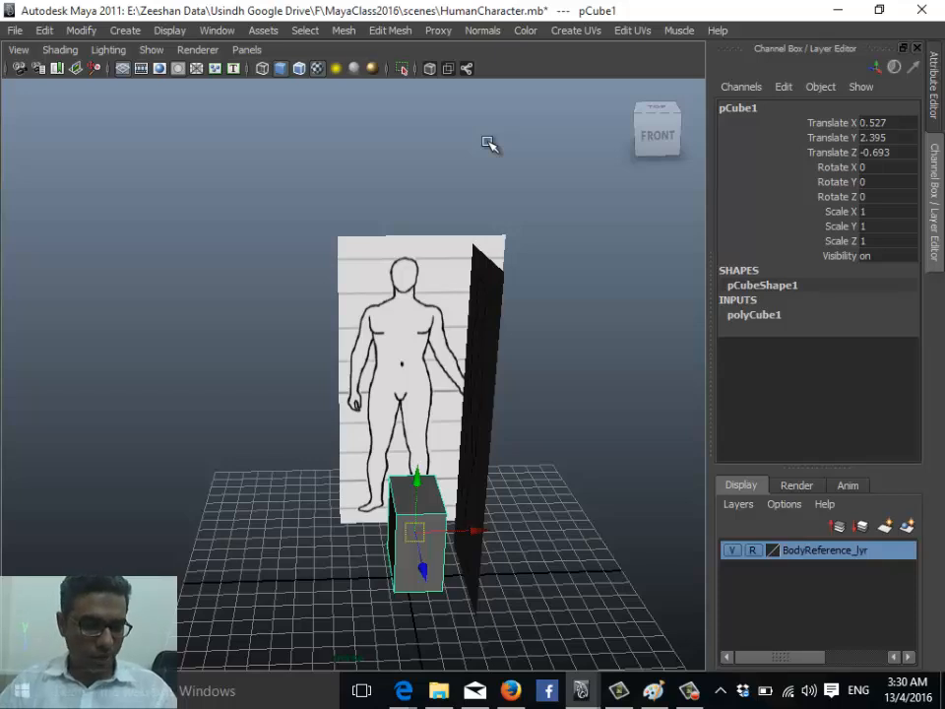
Split the viewport into two side-by-side panes, showing the front view in one and the side view in the other
left_click(248, 49)
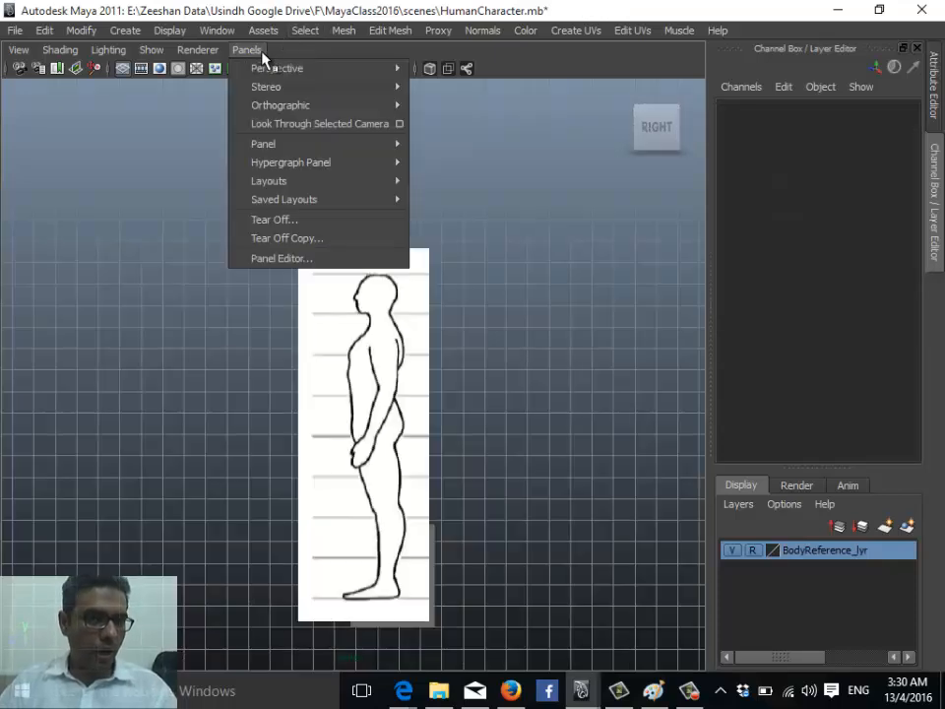
mouse_move(316, 188)
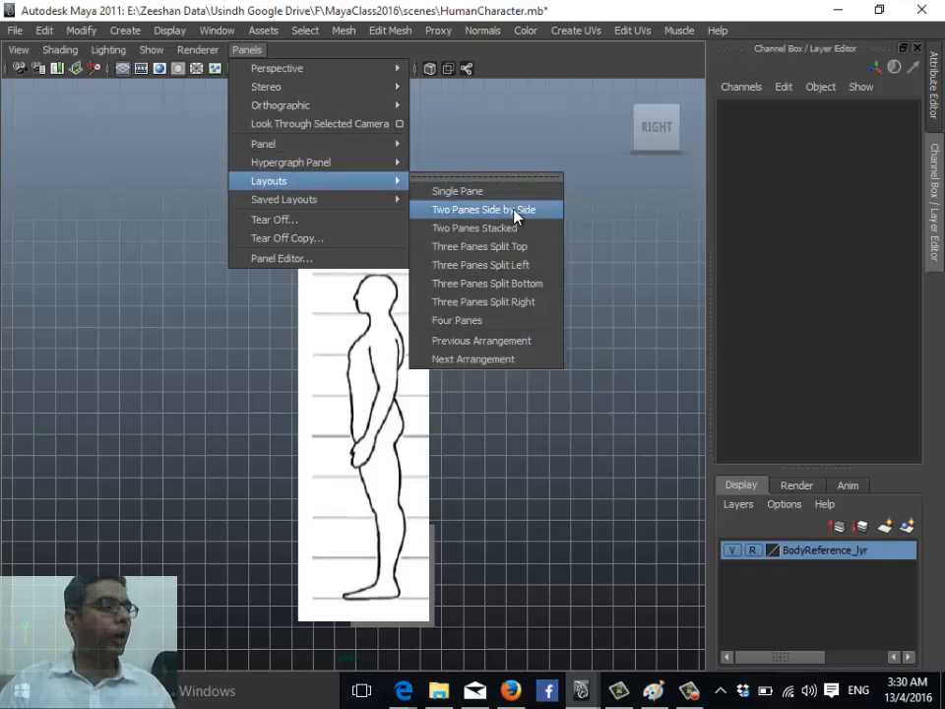
left_click(532, 211)
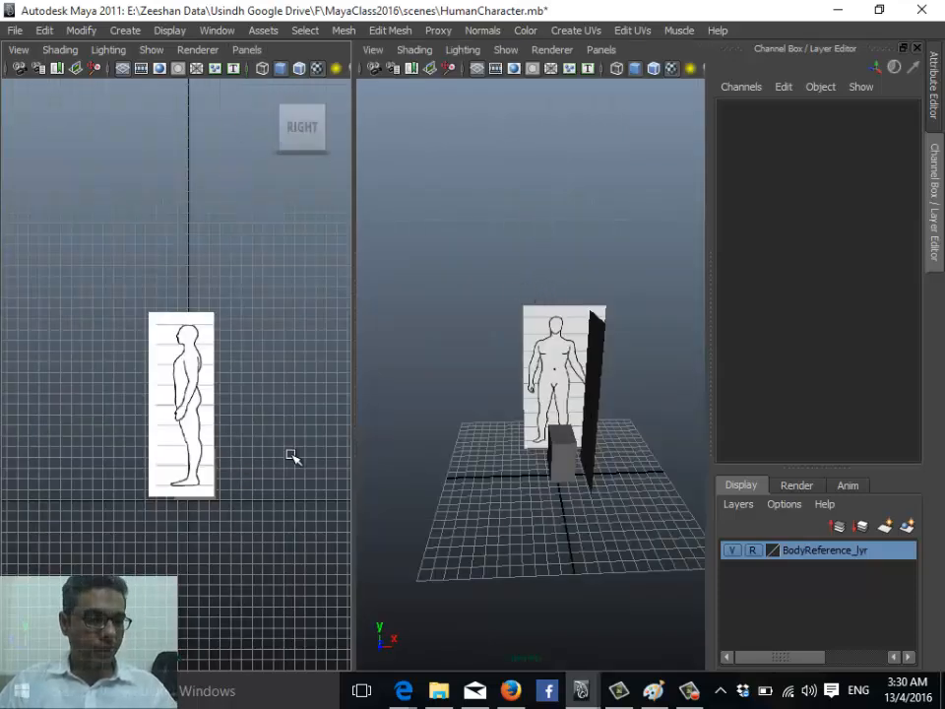
key("space")
left_click_drag(191, 364, 200, 422)
key("space")
left_click_drag(544, 347, 610, 348)
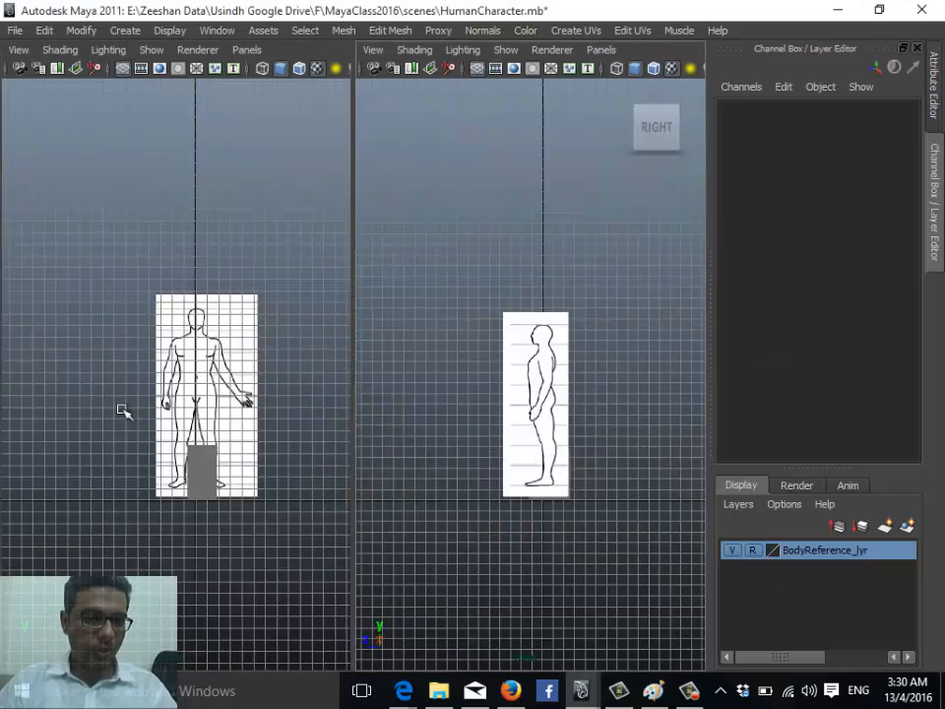
scroll(120, 412, "up", 5)
scroll(138, 435, "down", 3)
scroll(485, 426, "down", 1)
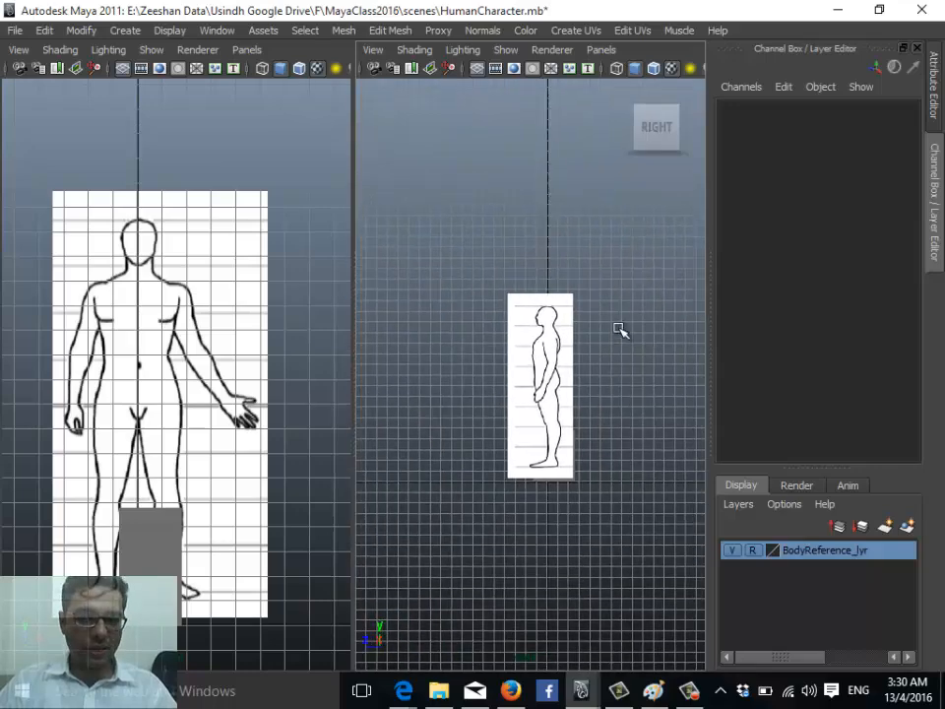
Hide the Channel Box and close the Attribute Editor so the two viewports fill the workspace
key("space")
key("space")
key("ctrl+a")
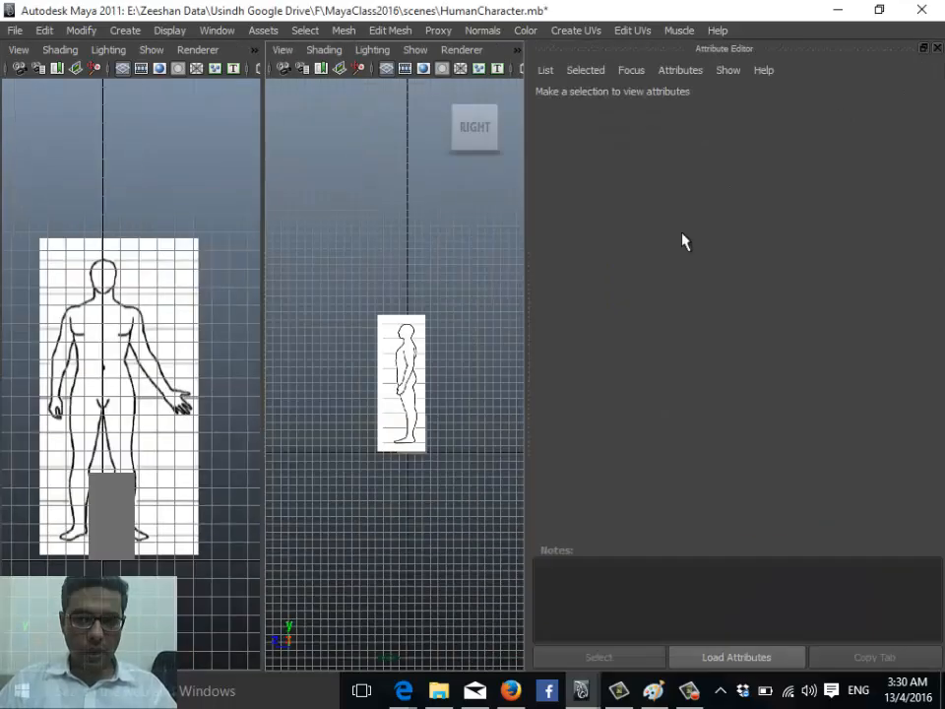
left_click(939, 48)
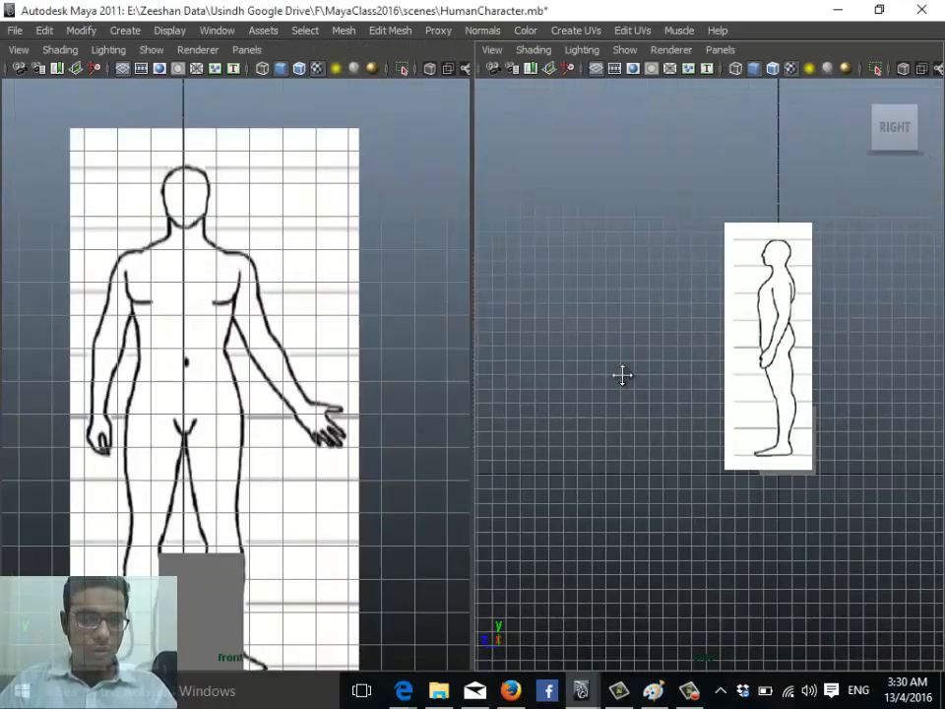
Frame the full reference figures and the cube in both the side and front view panes
scroll(712, 375, "up", 5)
scroll(712, 374, "down", 3)
middle_click_drag(204, 488, 186, 414, "alt")
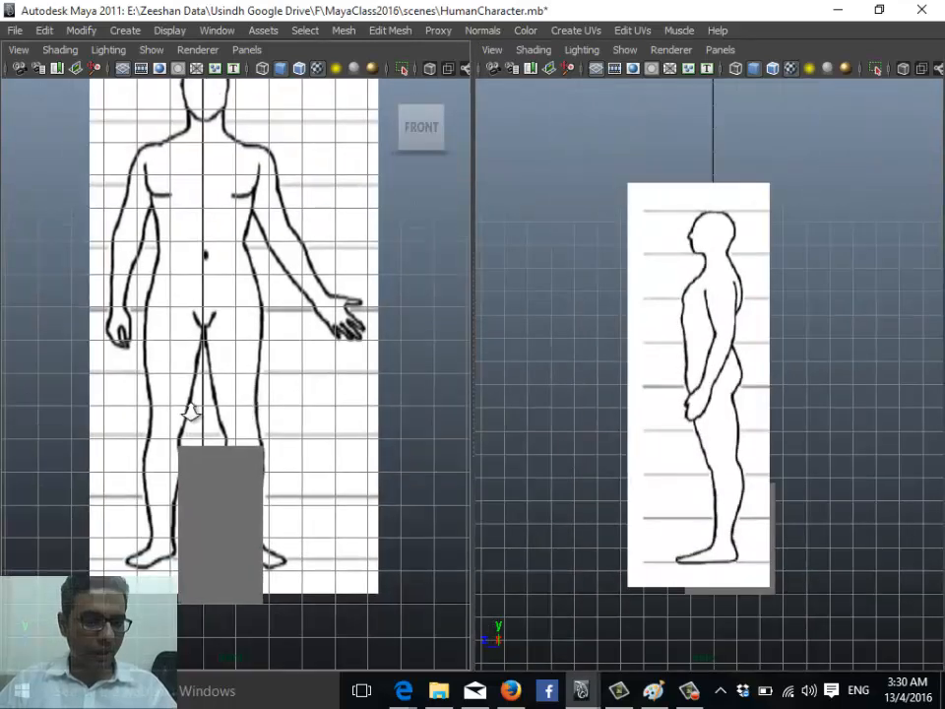
scroll(308, 380, "down", 2)
key("space")
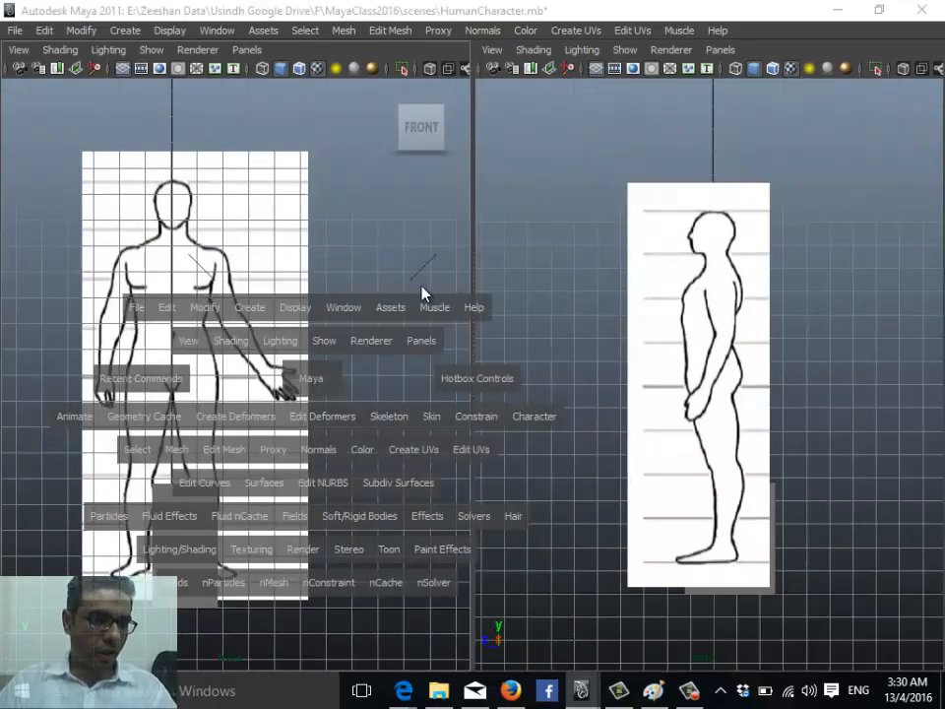
key("space")
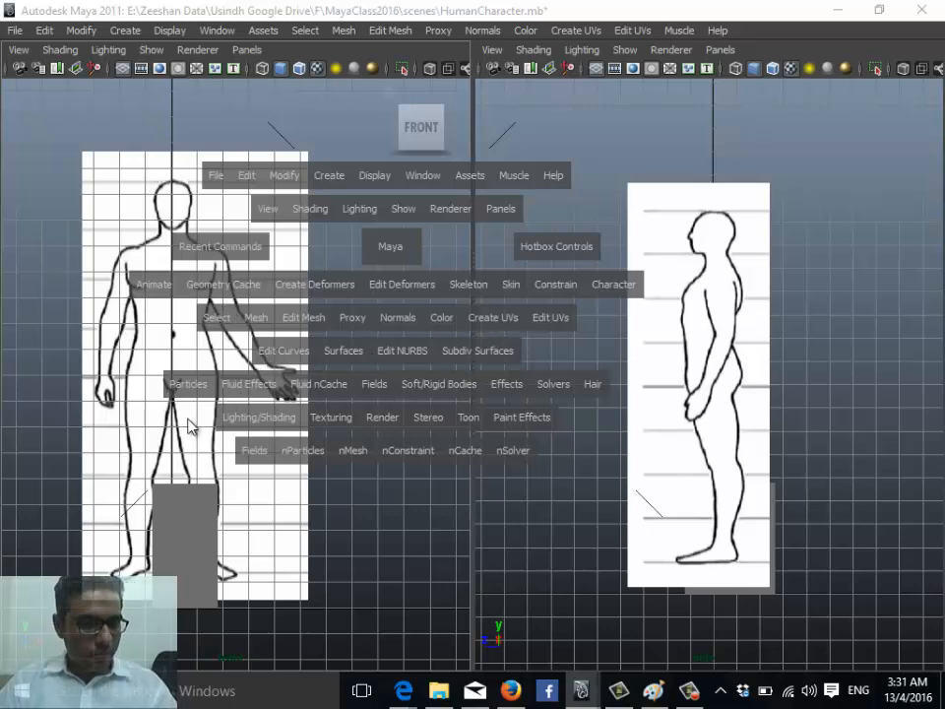
left_click(409, 351)
left_click(342, 356)
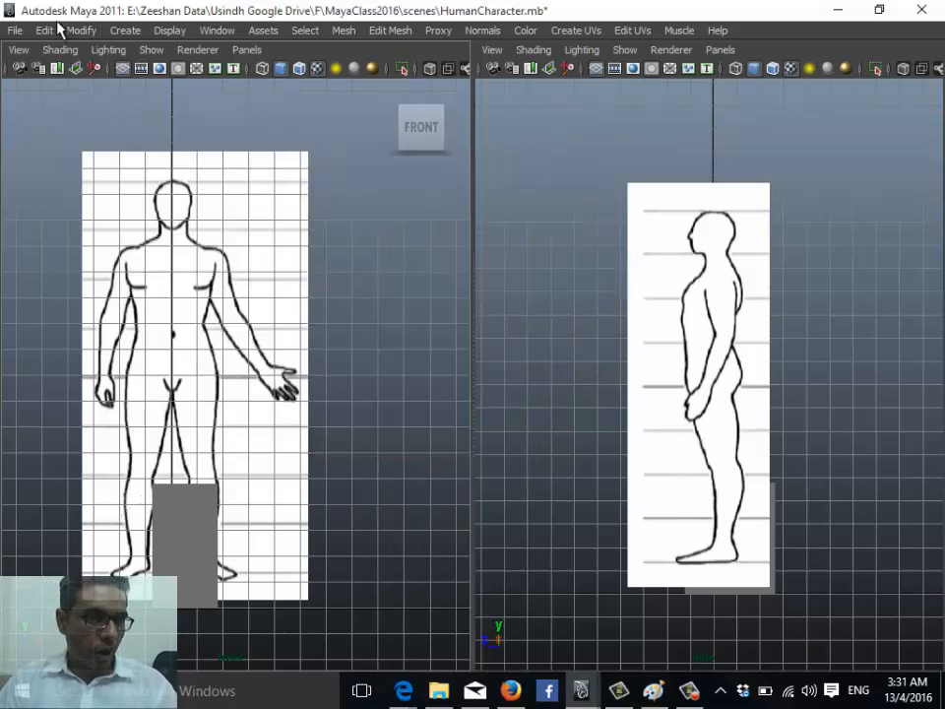
key("a")
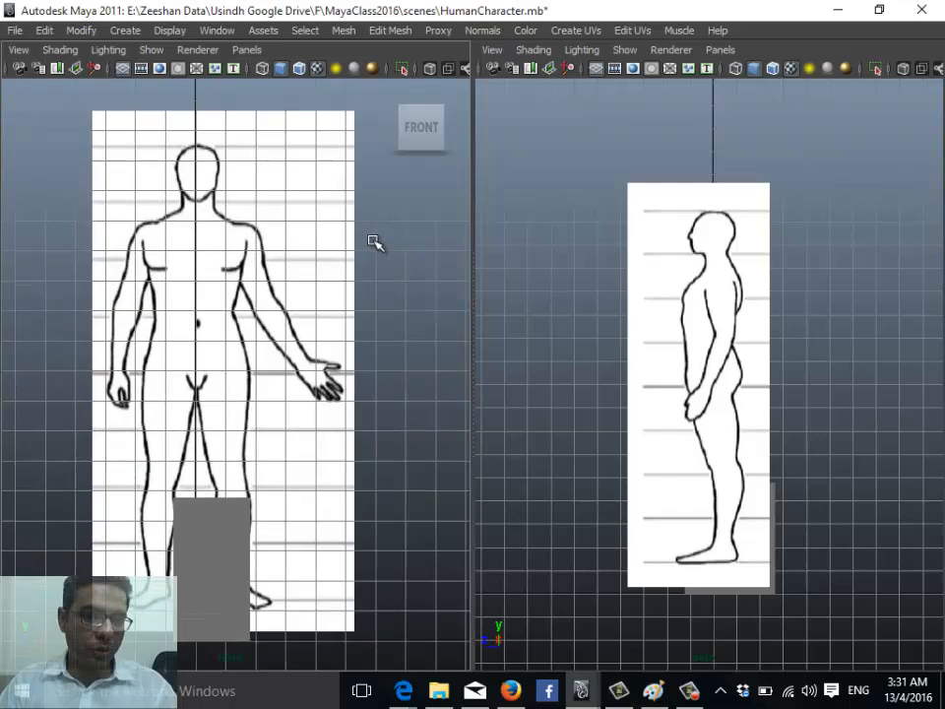
key("space")
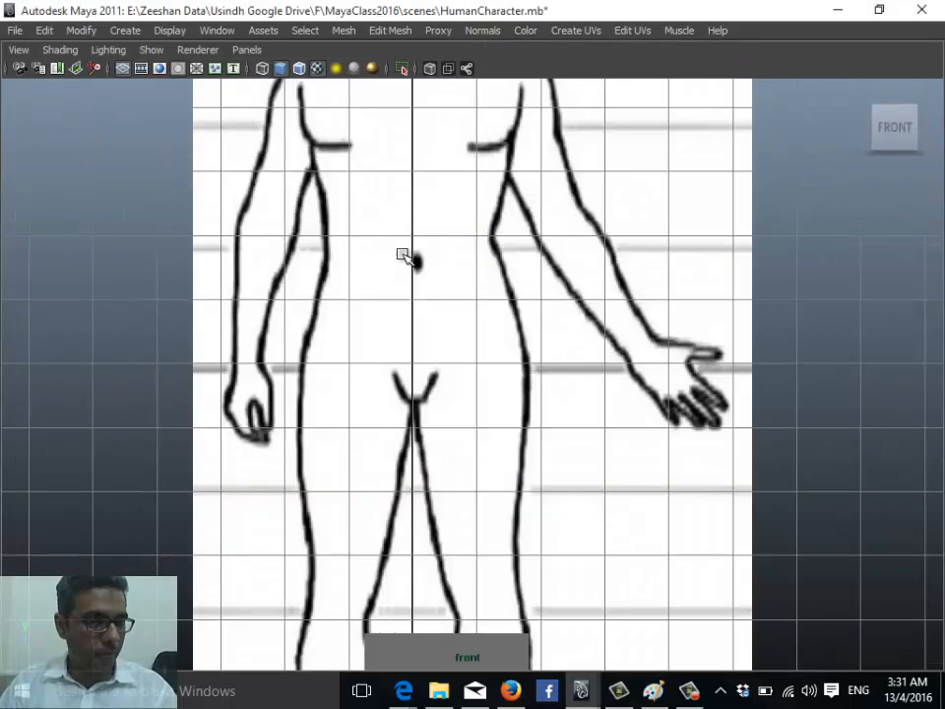
key("space")
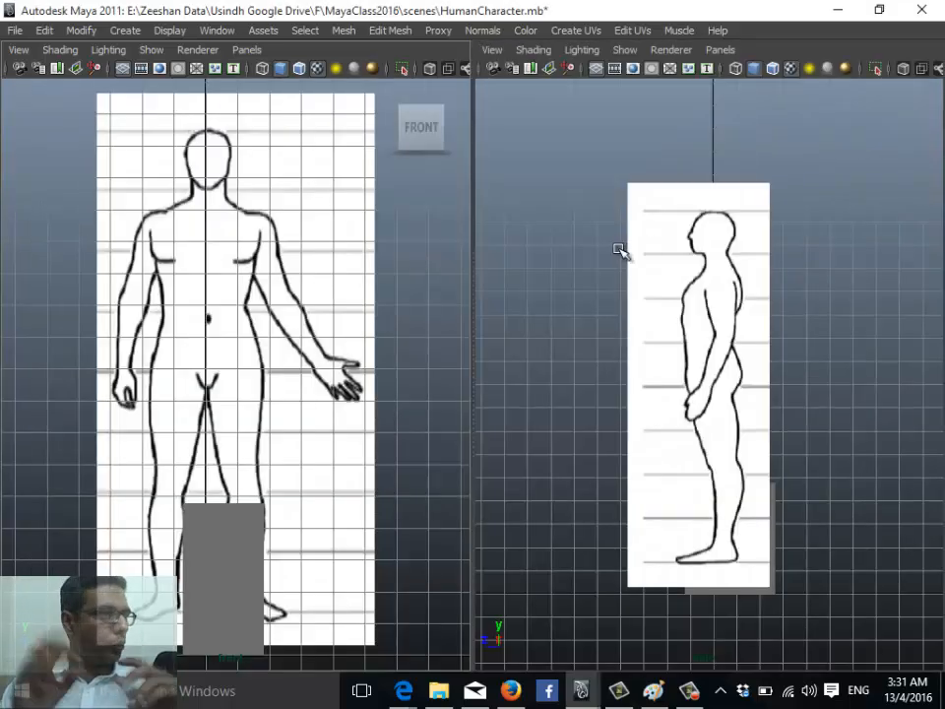
key("space")
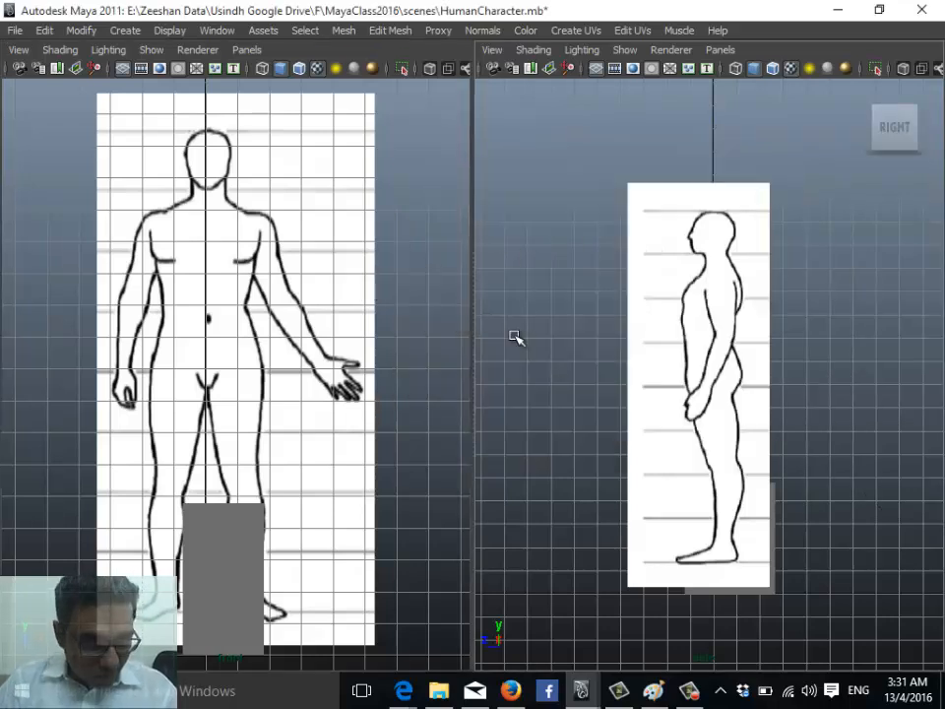
key("space")
left_click(407, 276)
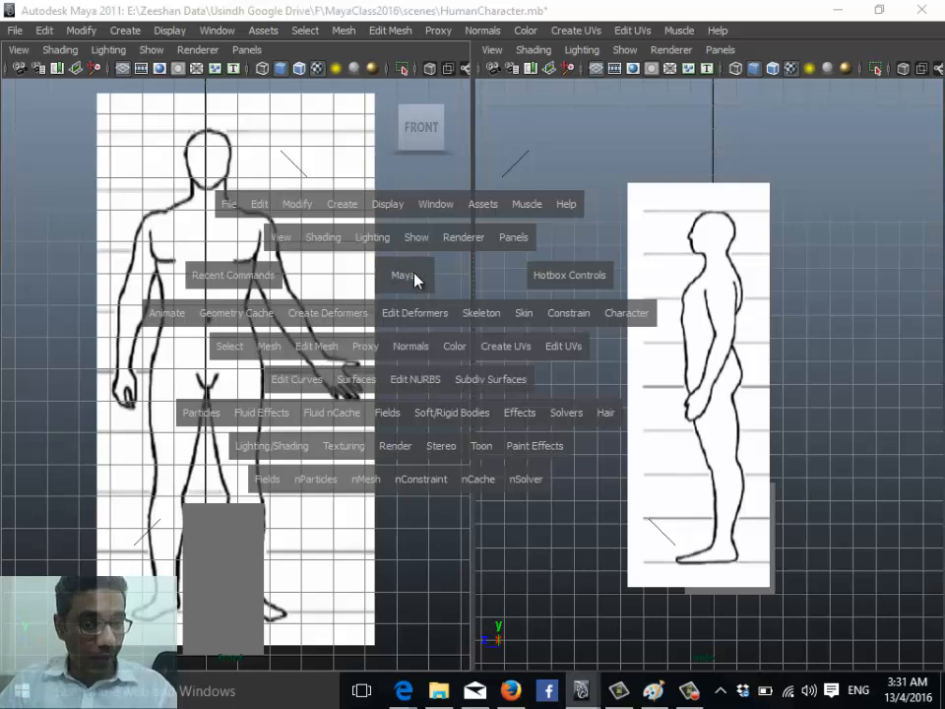
left_click_drag(414, 281, 460, 270)
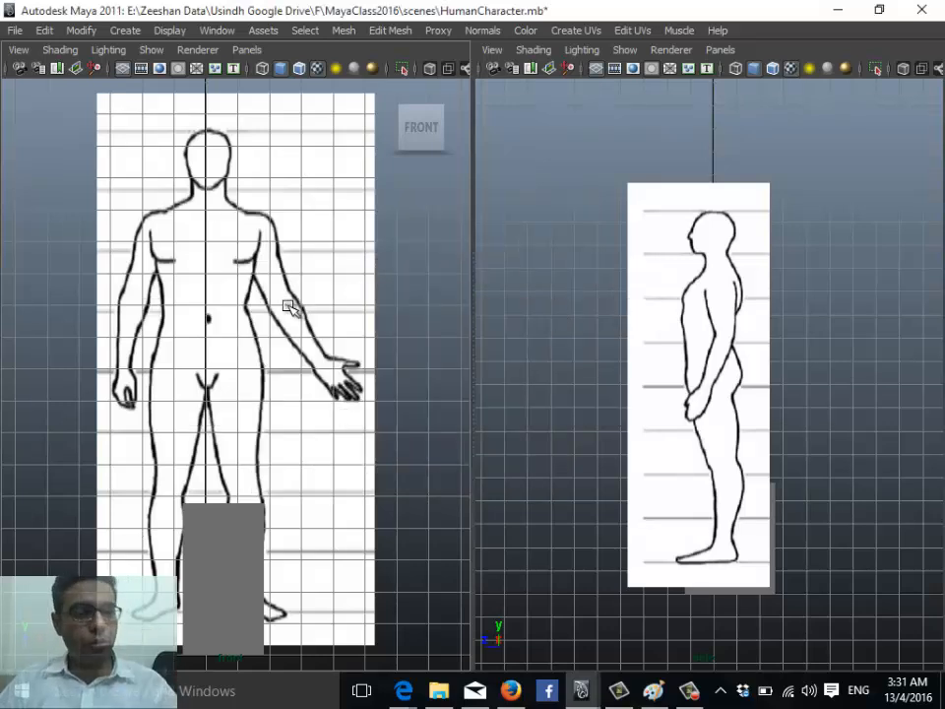
Maximize the front view and examine the cube and reference planes through the side, top, perspective and front views
key("space")
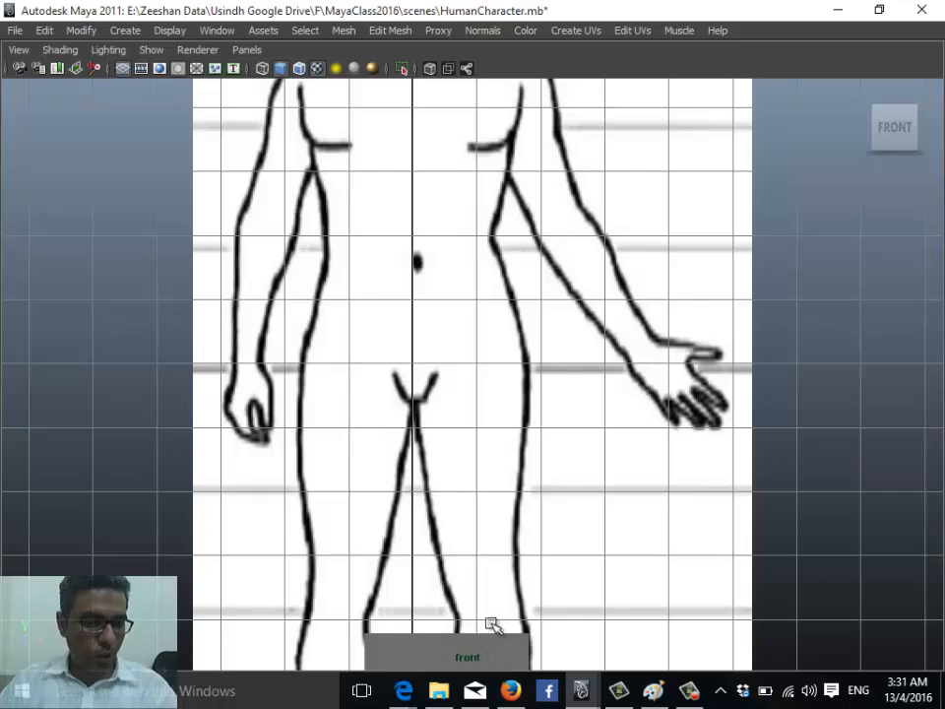
right_click_drag(526, 349, 331, 327, "alt")
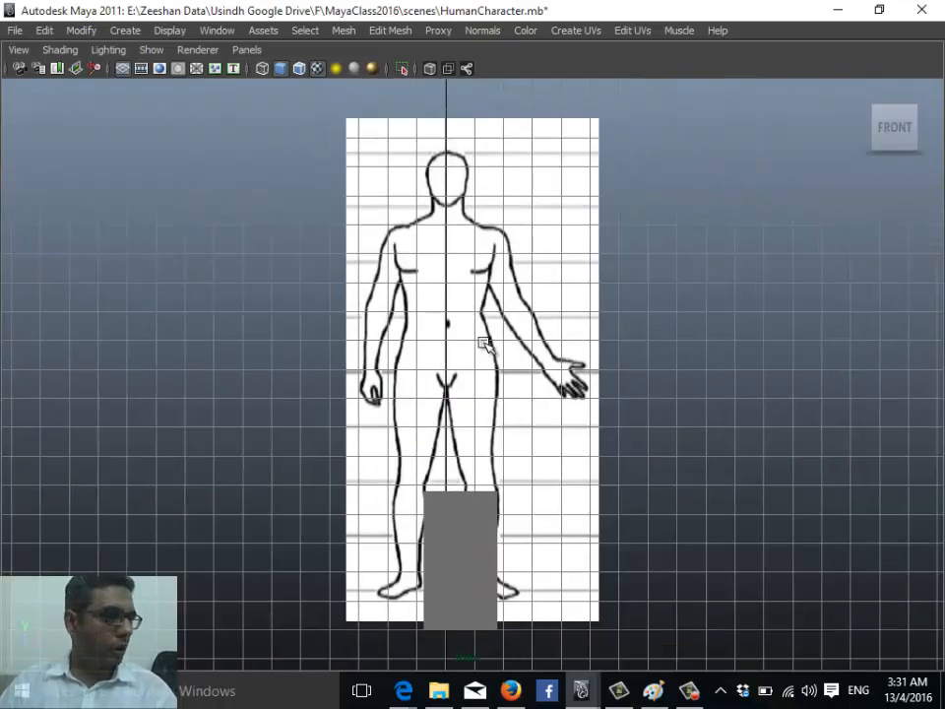
key("space")
left_click_drag(484, 340, 560, 345)
key("space")
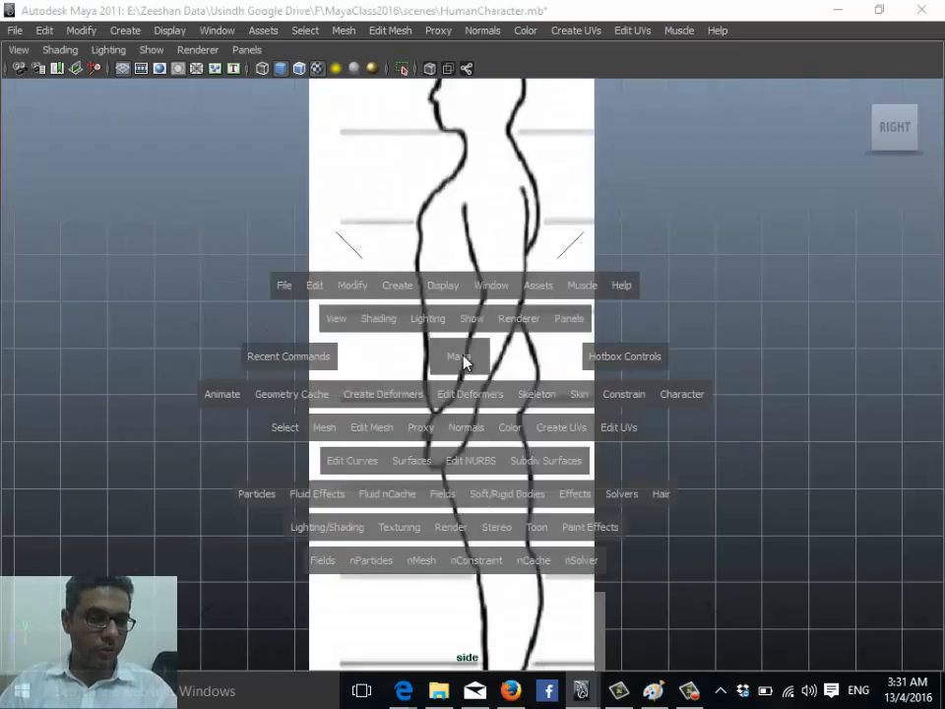
left_click_drag(473, 356, 356, 360)
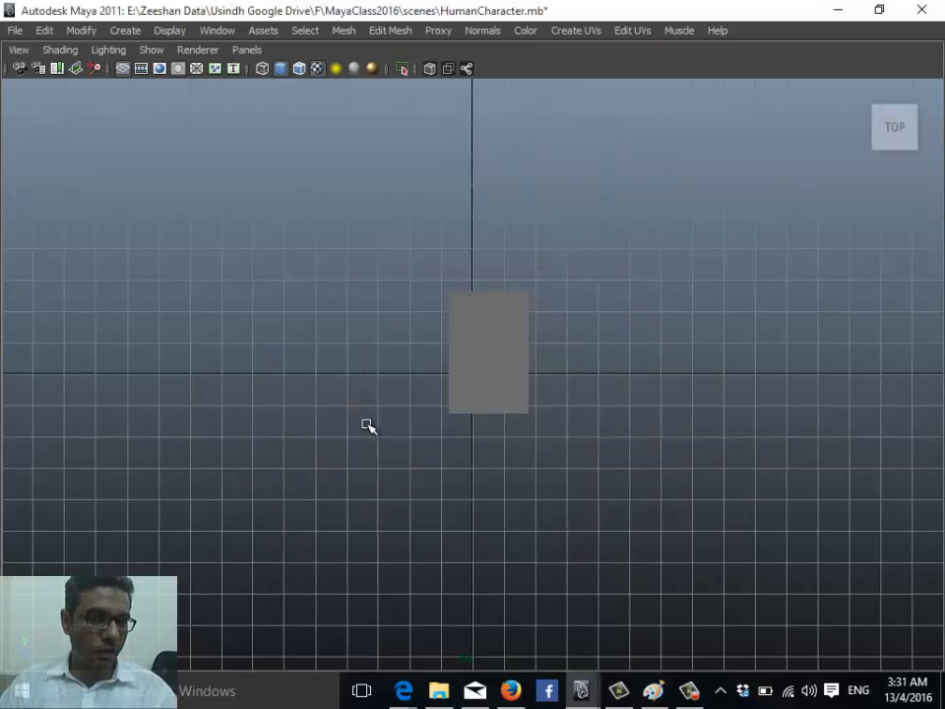
key("space")
left_click_drag(505, 361, 497, 310)
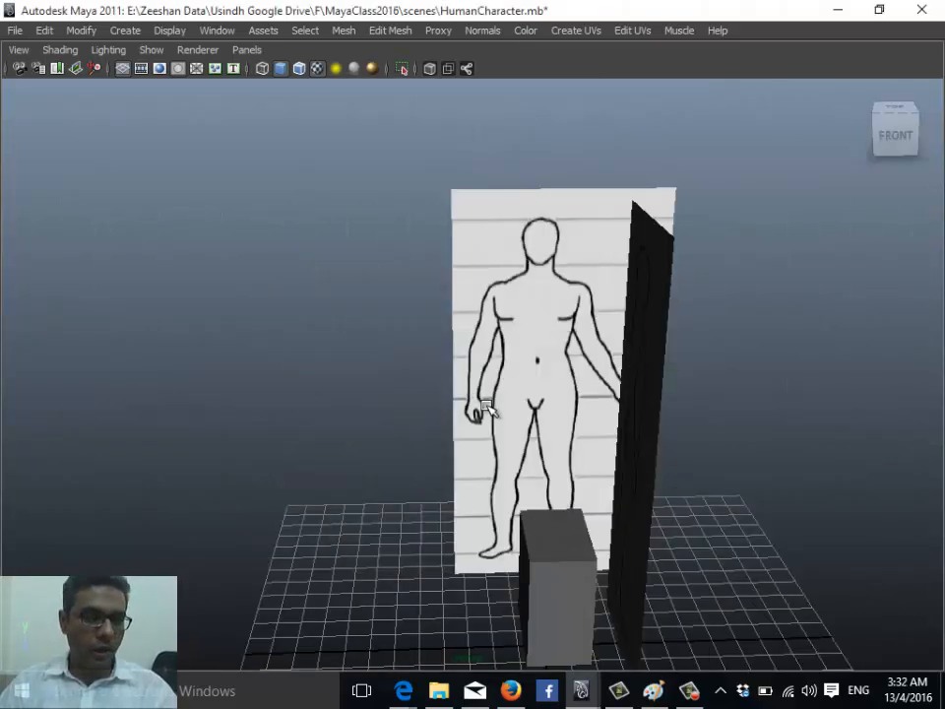
key("space")
left_click_drag(487, 406, 490, 472)
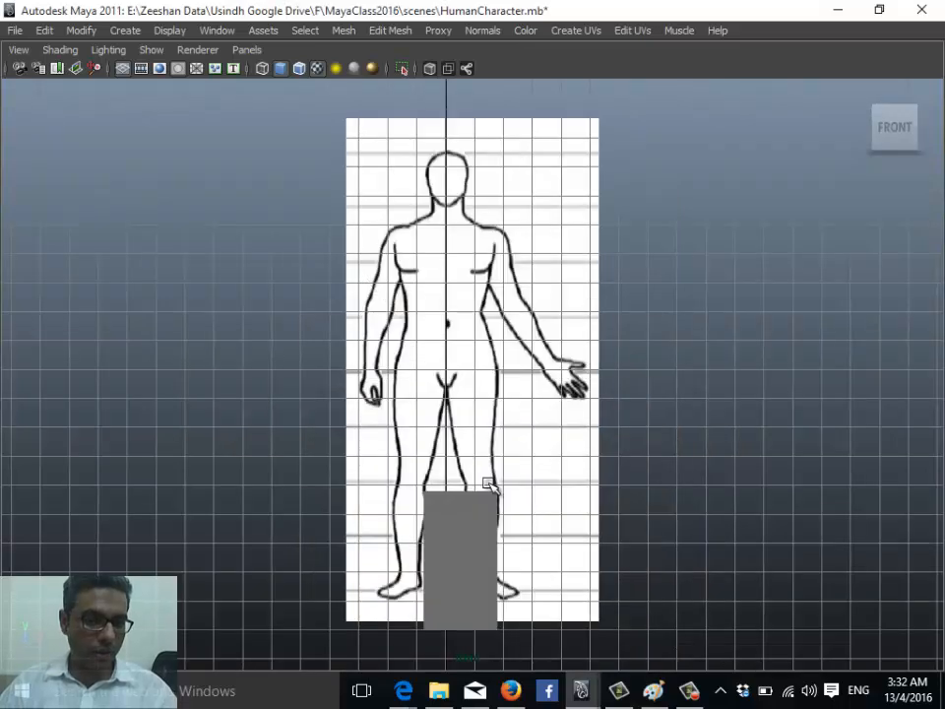
Restore the two-pane layout and move the cube up onto the front figure's torso, centred on the body's midline
key("space")
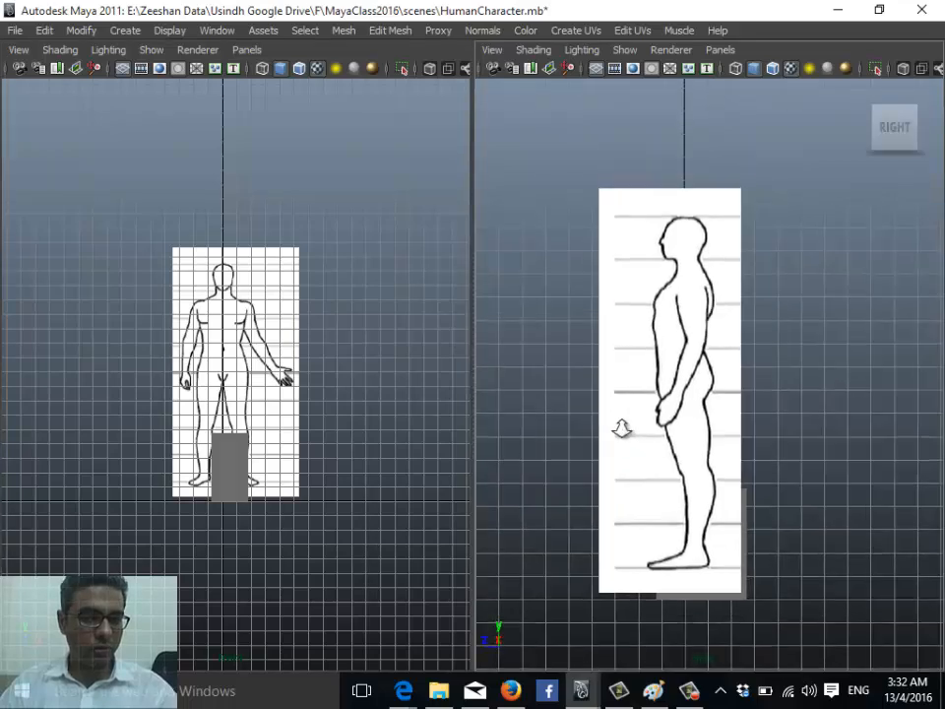
scroll(729, 438, "up", 5)
scroll(666, 439, "down", 2)
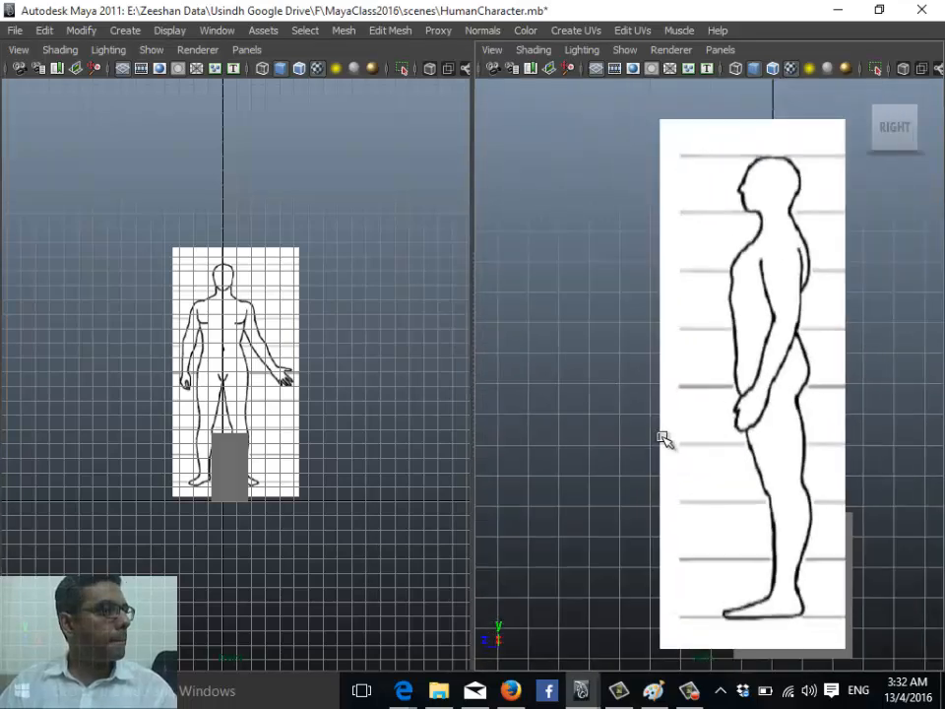
scroll(295, 444, "up", 4)
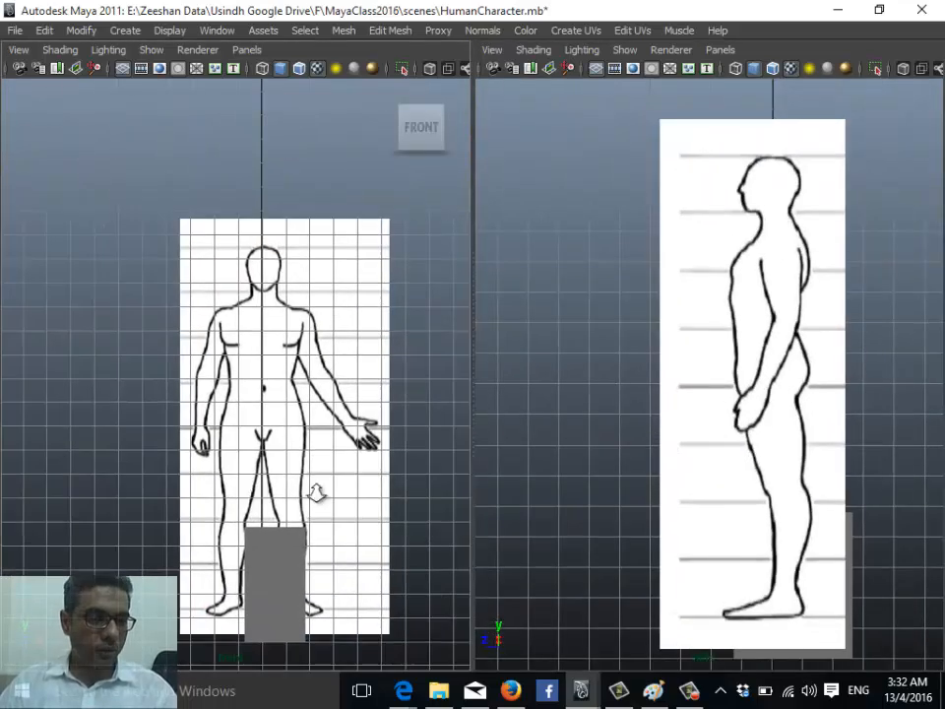
scroll(317, 472, "up", 2)
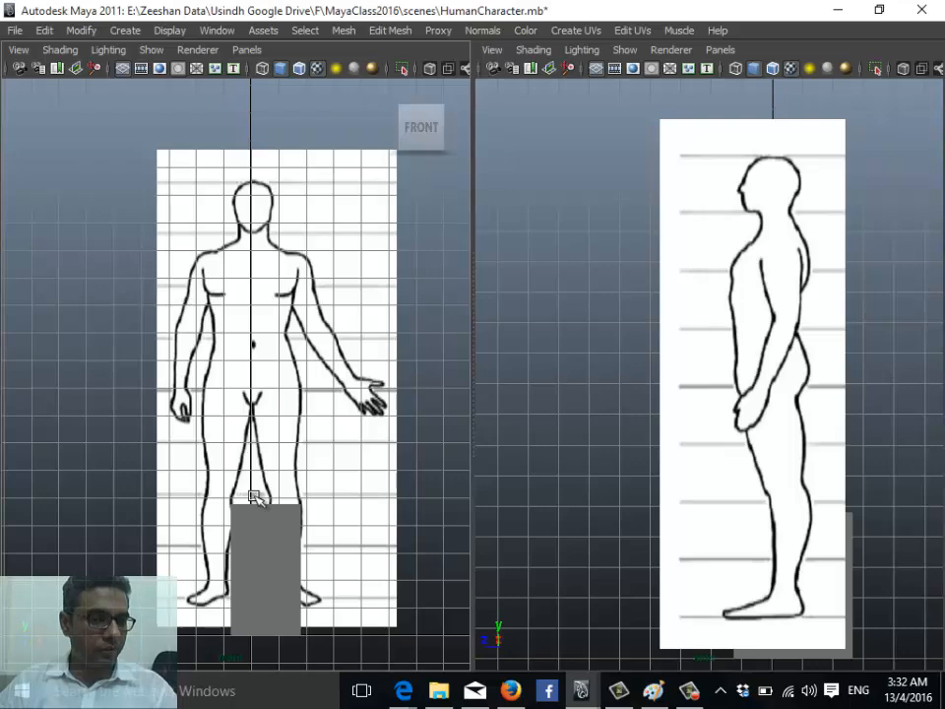
left_click(280, 563)
left_click_drag(268, 574, 247, 344)
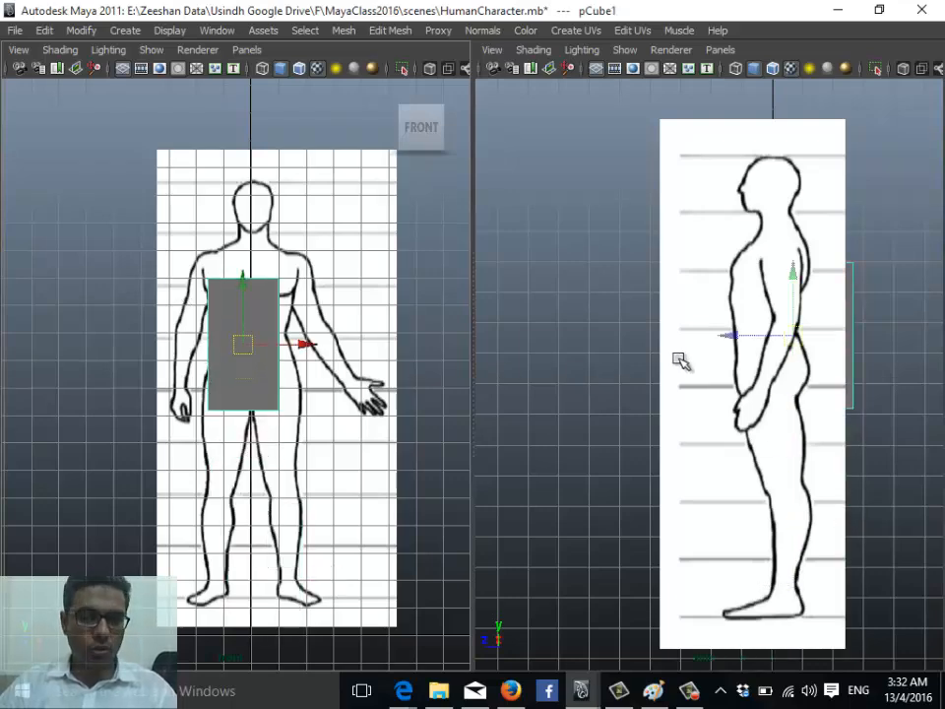
scroll(168, 443, "up", 2)
scroll(312, 446, "down", 2)
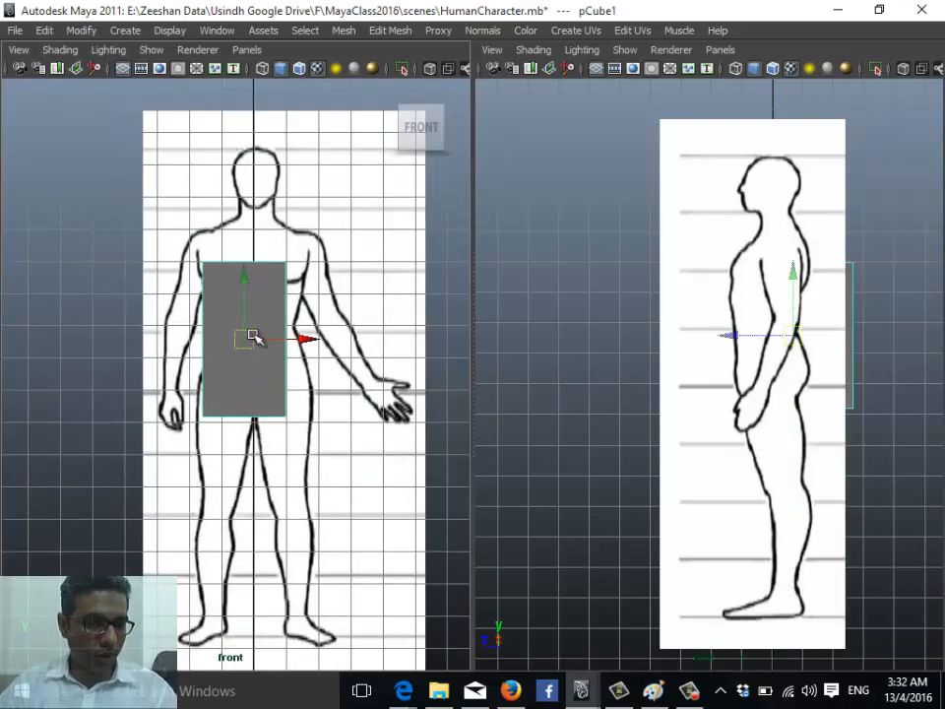
mouse_move(253, 335)
left_mouse_down()
mouse_move(251, 312)
mouse_move(258, 322)
left_mouse_up()
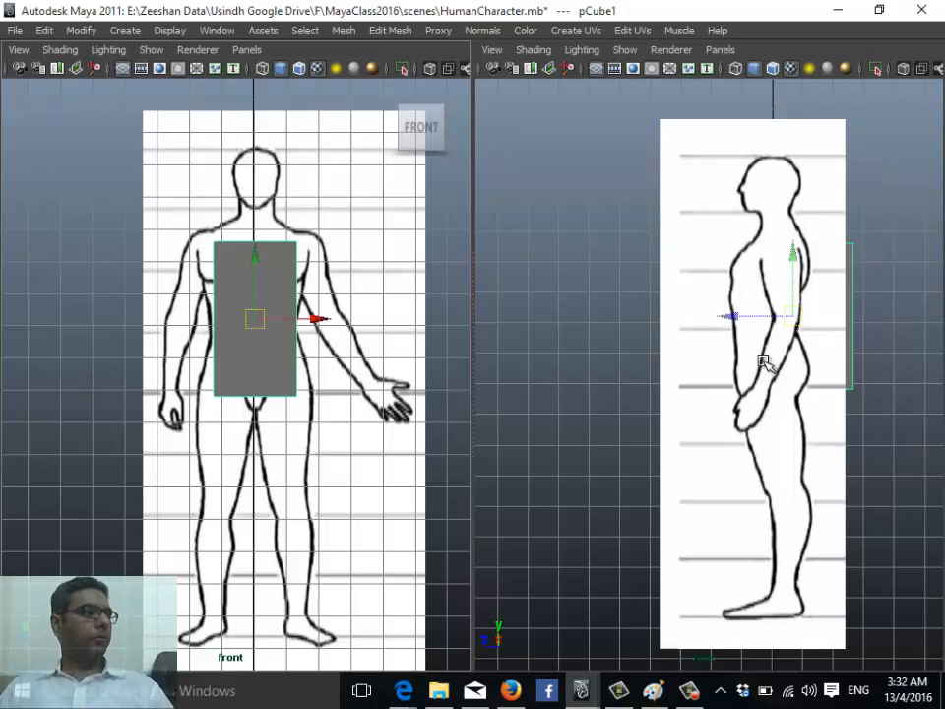
Show the perspective view in the side-view pane and turn off reference mode for BodyReference_lyr
key("space")
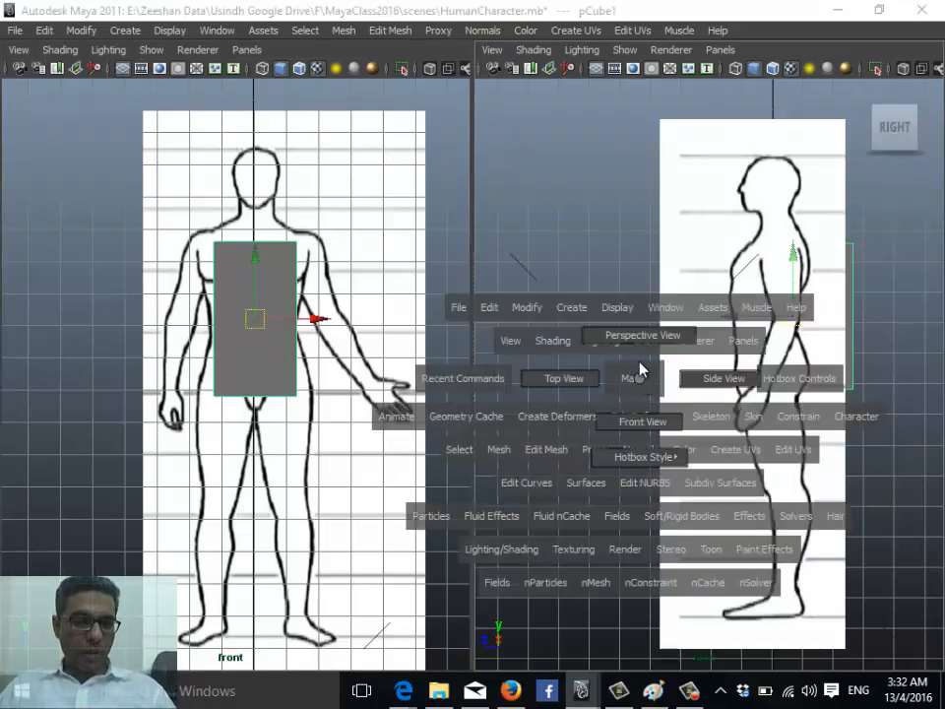
left_click_drag(640, 369, 628, 342)
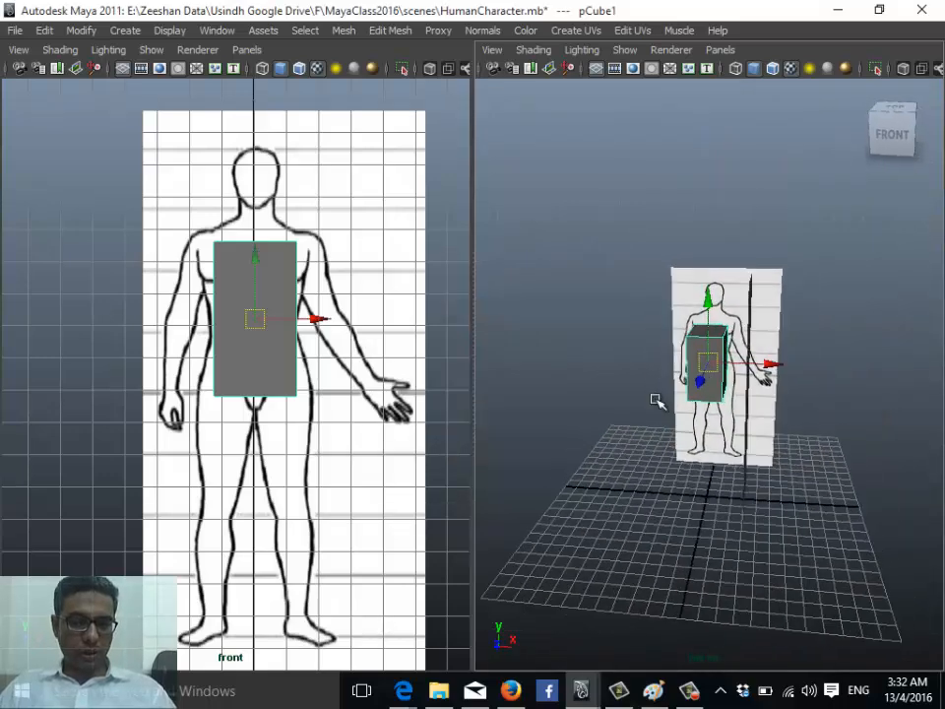
right_click_drag(658, 400, 722, 426, "alt")
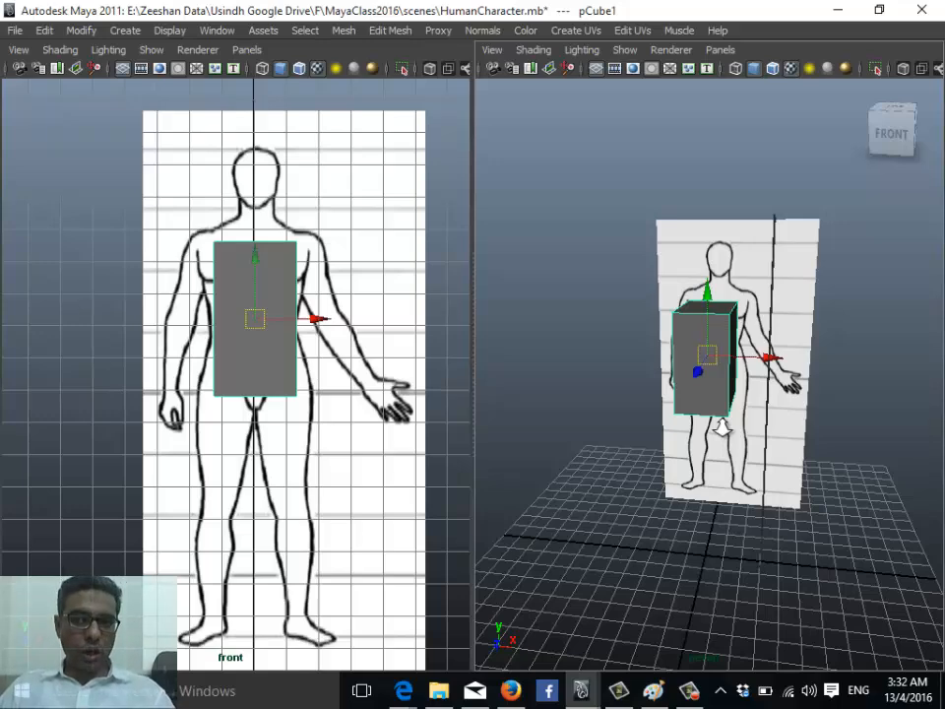
key("ctrl+a")
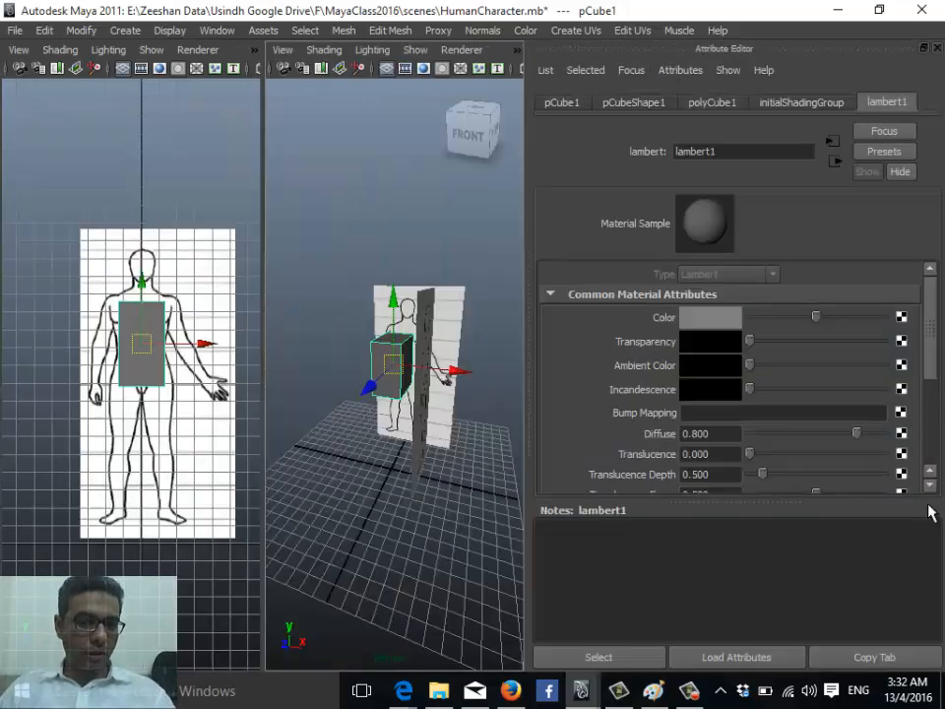
key("ctrl+a")
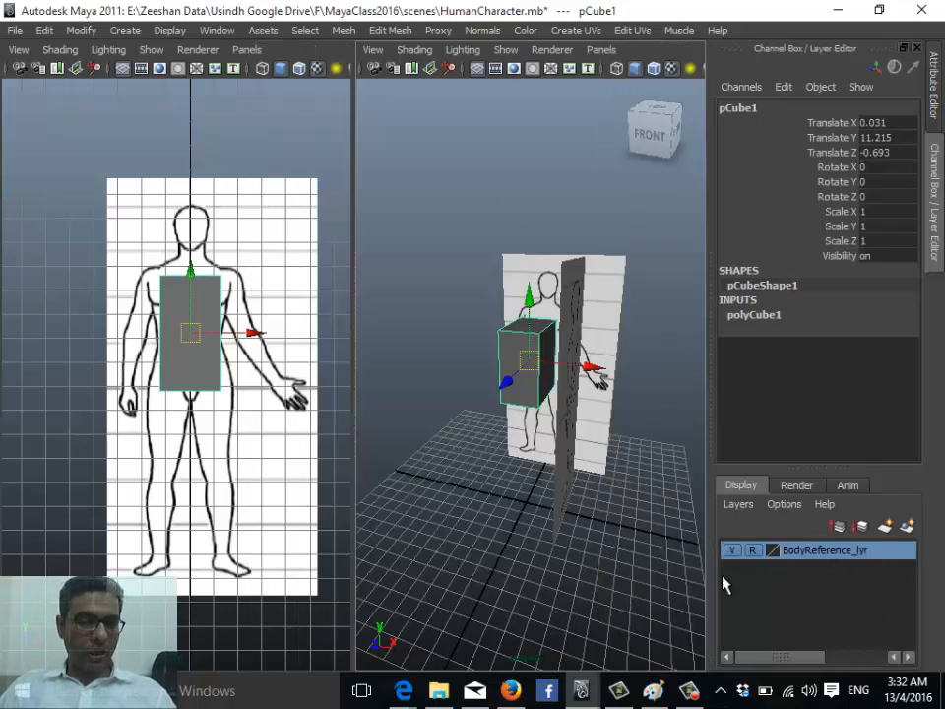
left_click(754, 551)
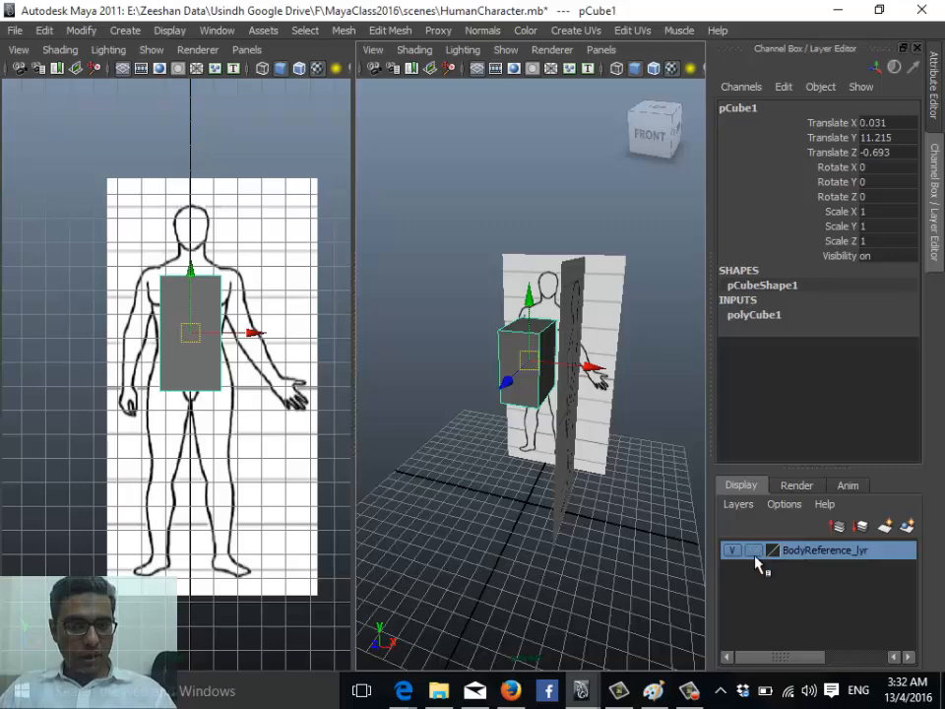
Move the side-view reference plane along X to the other side of the cube, at about Translate X -2.332
left_click(581, 475)
left_click_drag(597, 564, 533, 480, "alt")
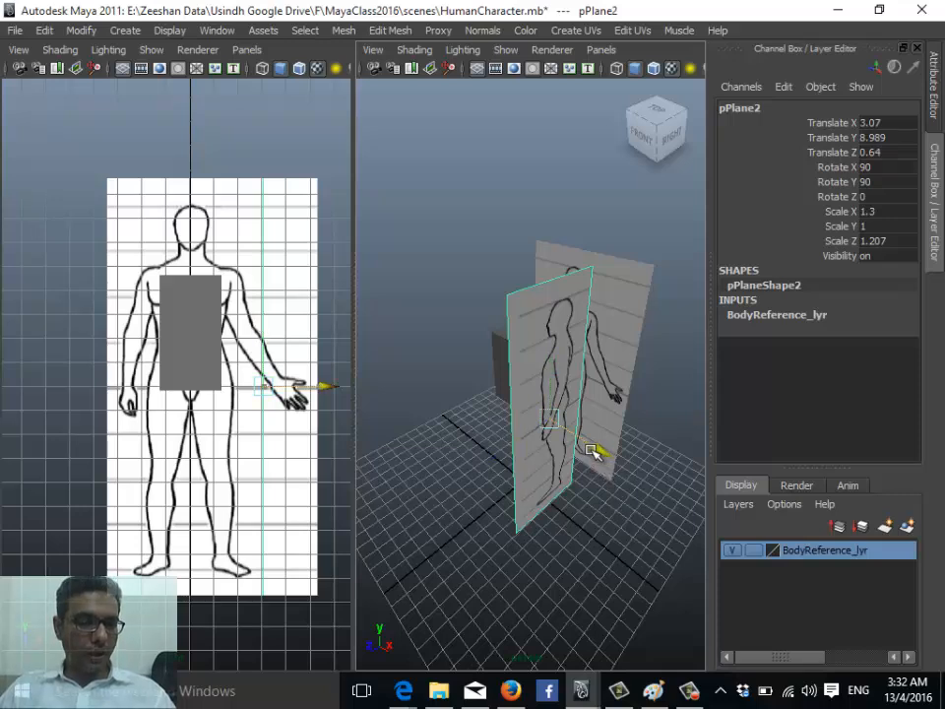
left_click_drag(597, 455, 513, 433)
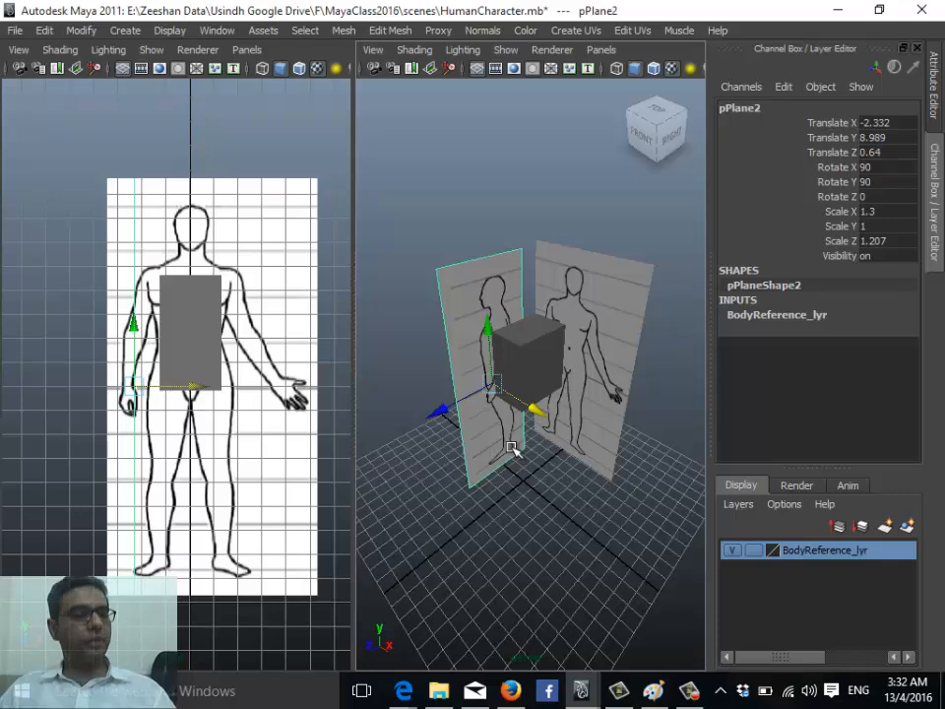
Switch the perspective pane to the side view and move the cube along Z onto the side figure's torso, at about Translate Z 0.061
key("space")
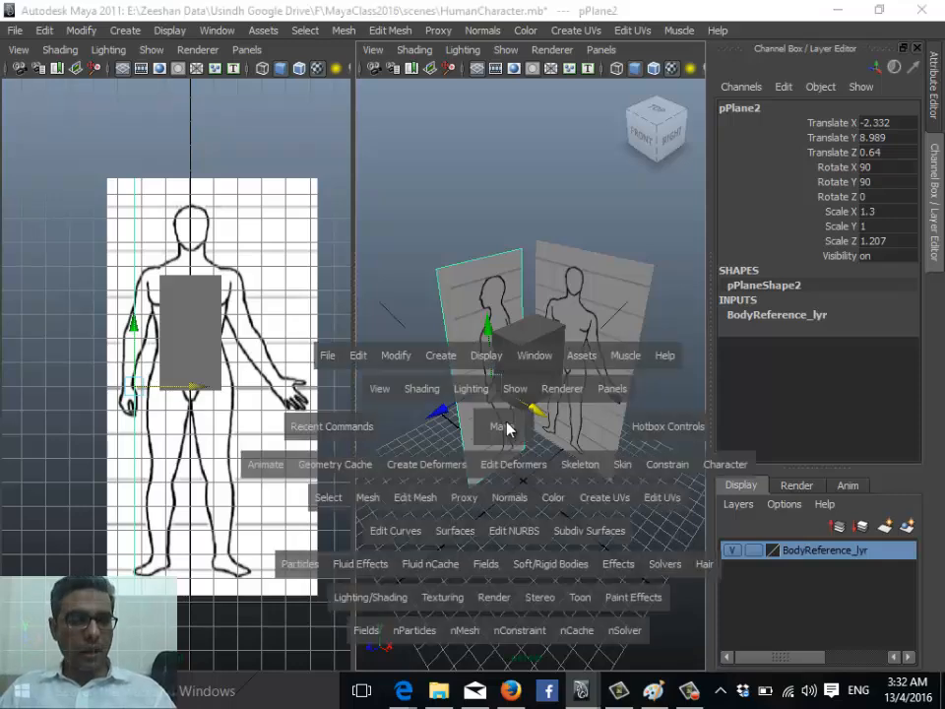
left_click_drag(504, 425, 545, 422)
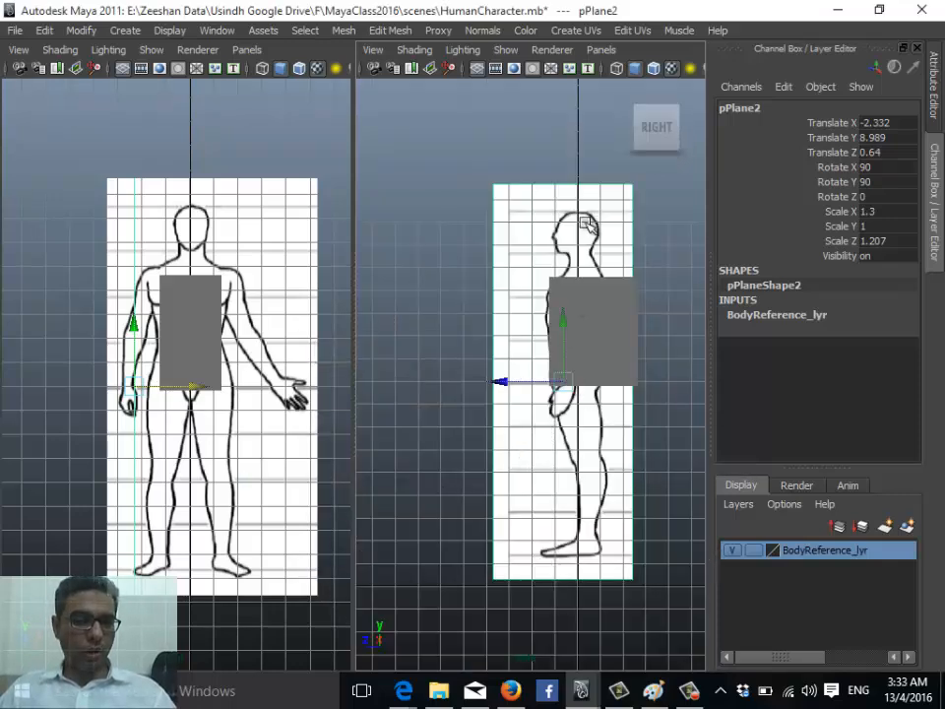
left_click(585, 315)
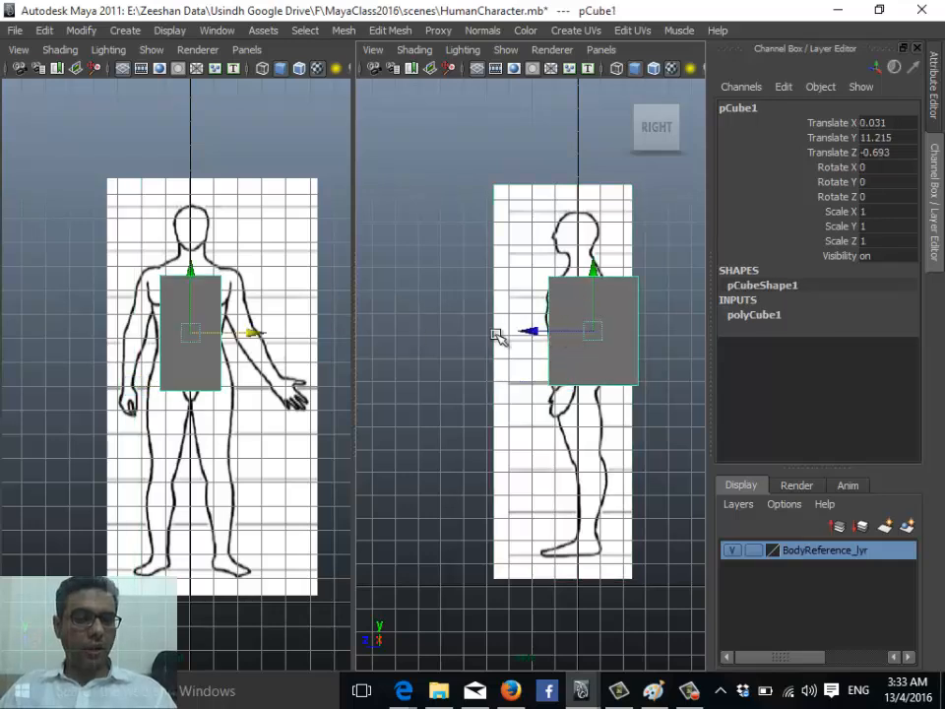
middle_click_drag(513, 410, 535, 426, "alt")
scroll(593, 360, "up", 2)
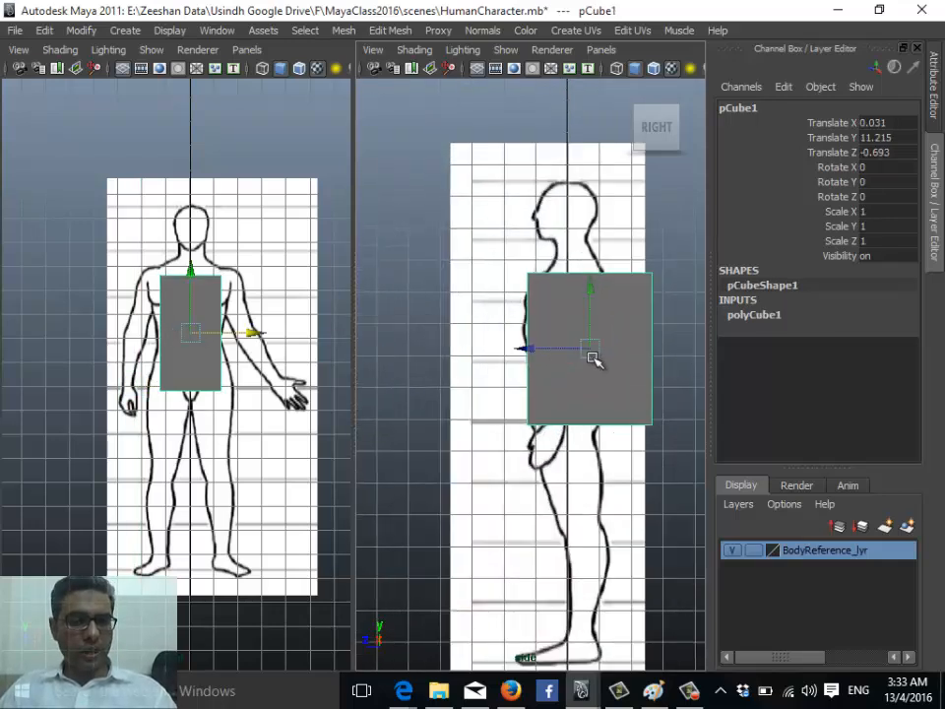
left_click_drag(553, 352, 515, 351)
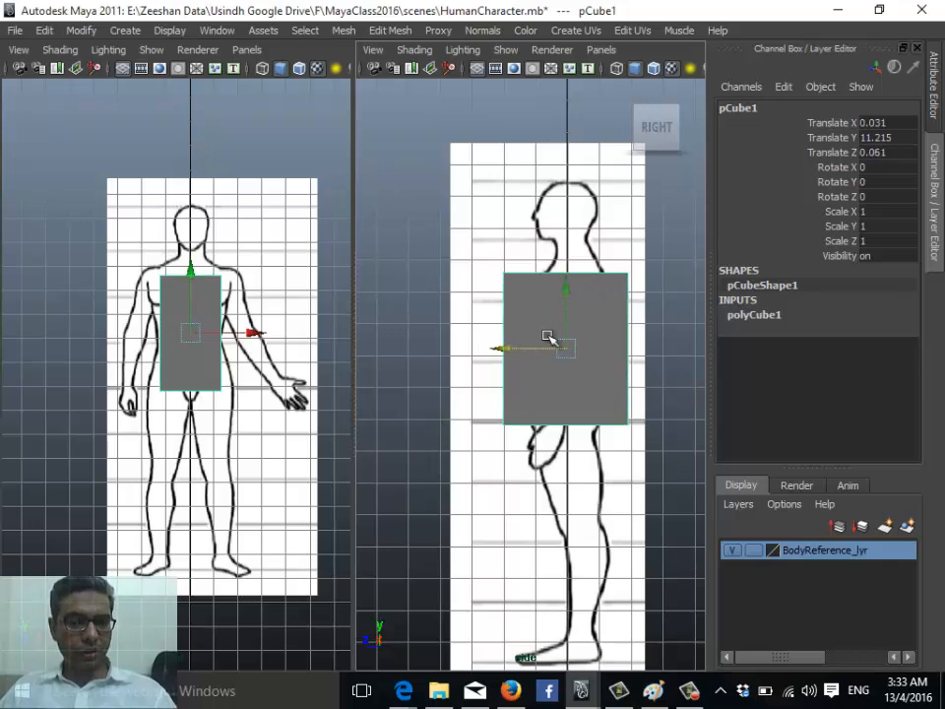
scroll(152, 375, "up", 2)
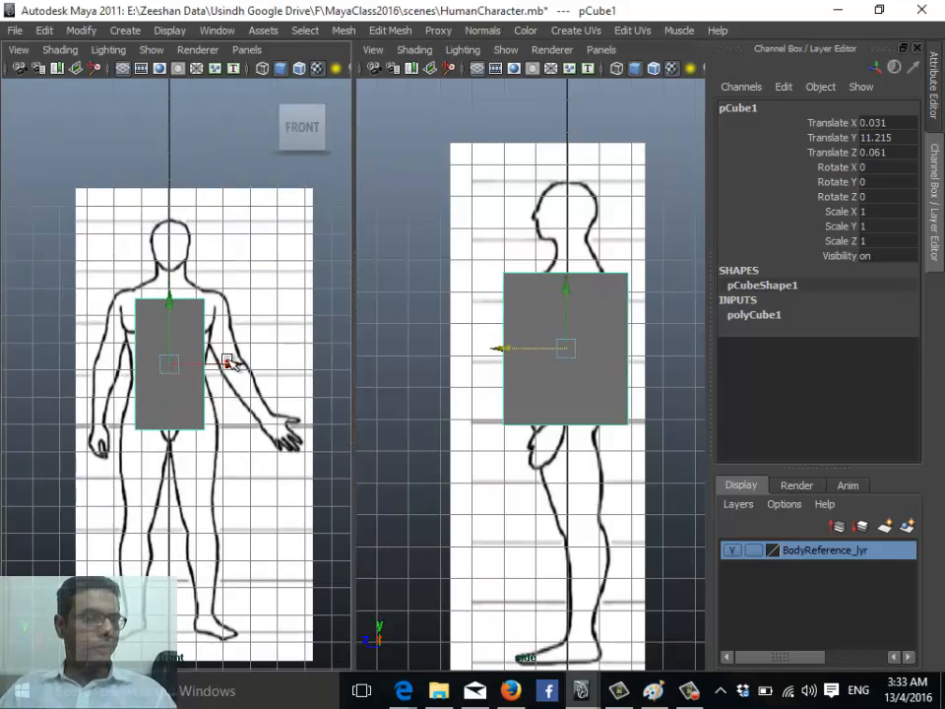
Show the perspective view beside the front view, select the reference planes and set BodyReference_lyr back to reference mode
key("space")
left_click_drag(472, 348, 469, 187)
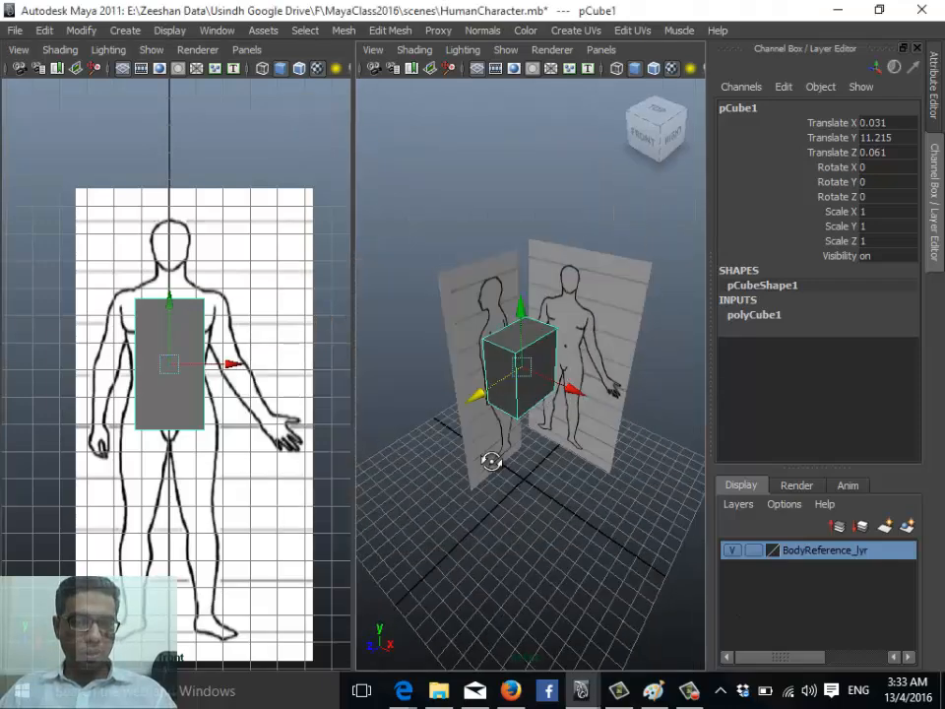
left_click_drag(485, 454, 444, 434, "alt")
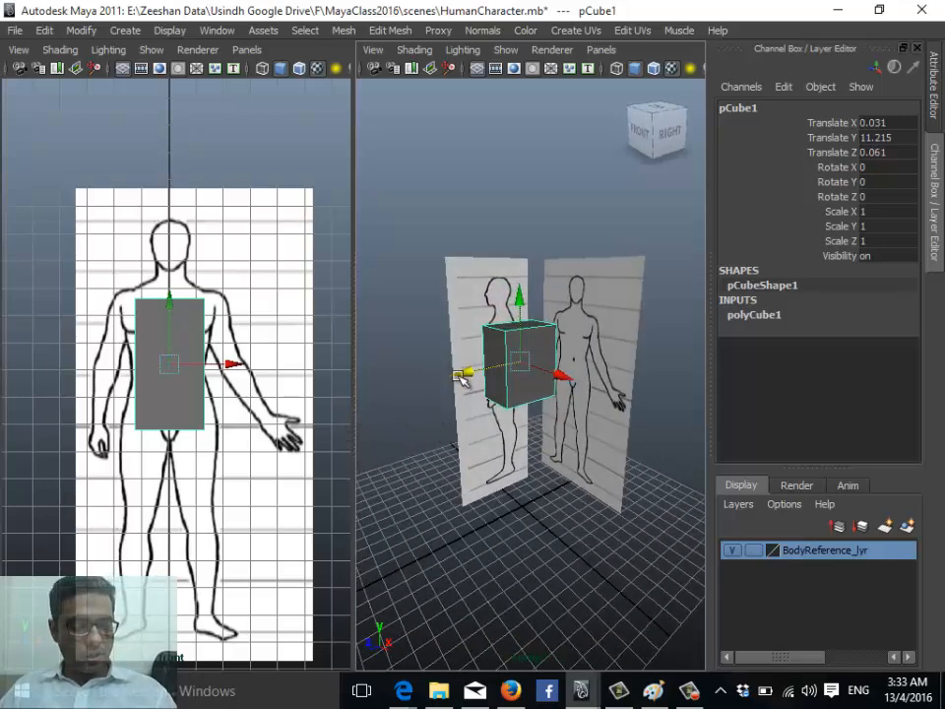
left_click(175, 362)
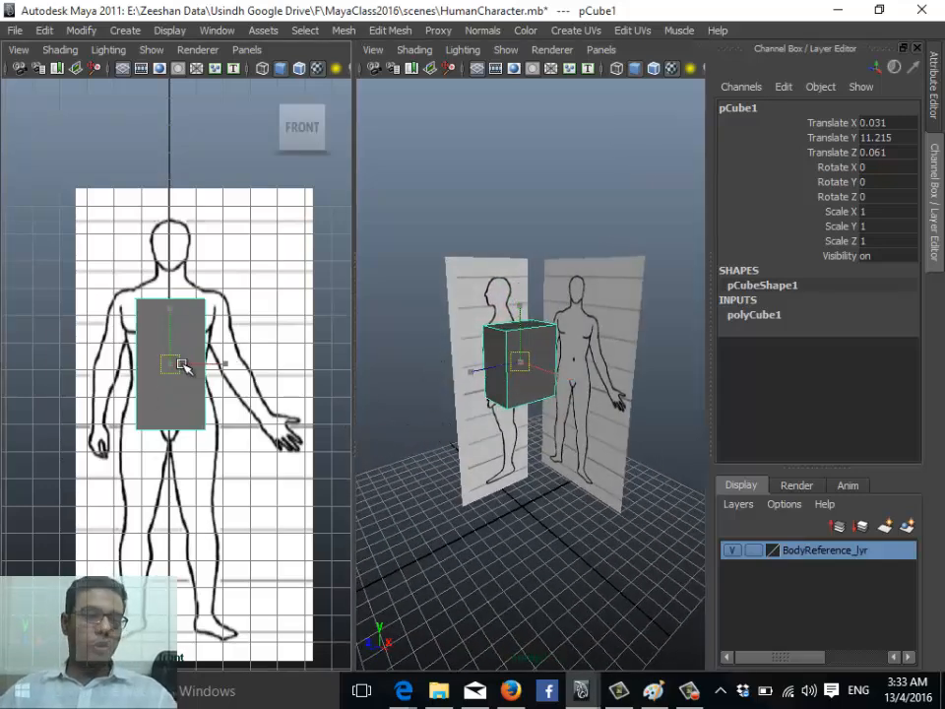
left_click(484, 272)
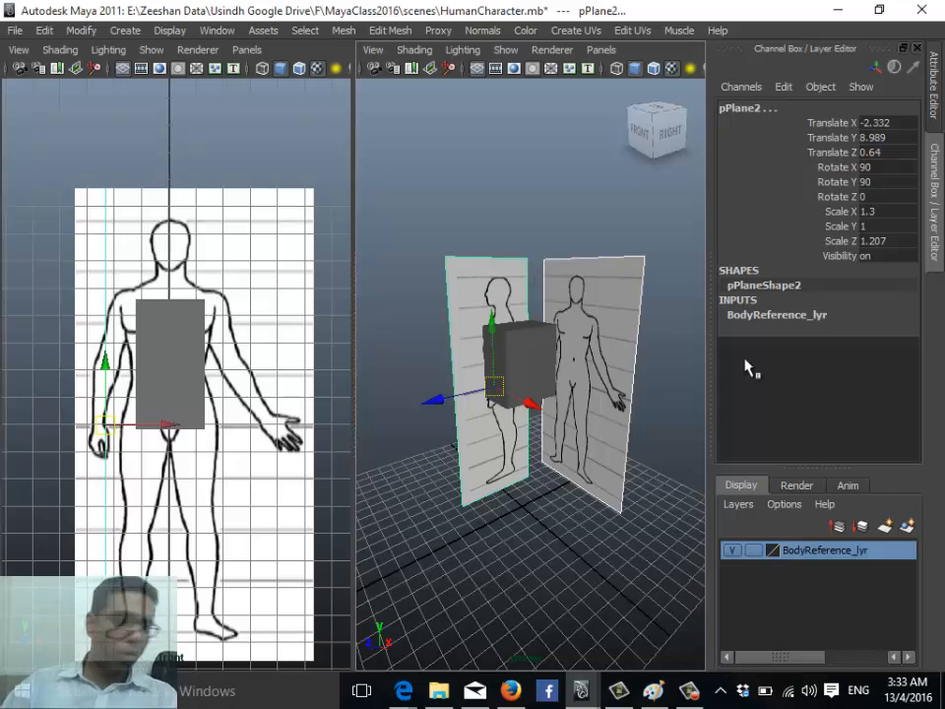
left_click(752, 550)
left_click(753, 551)
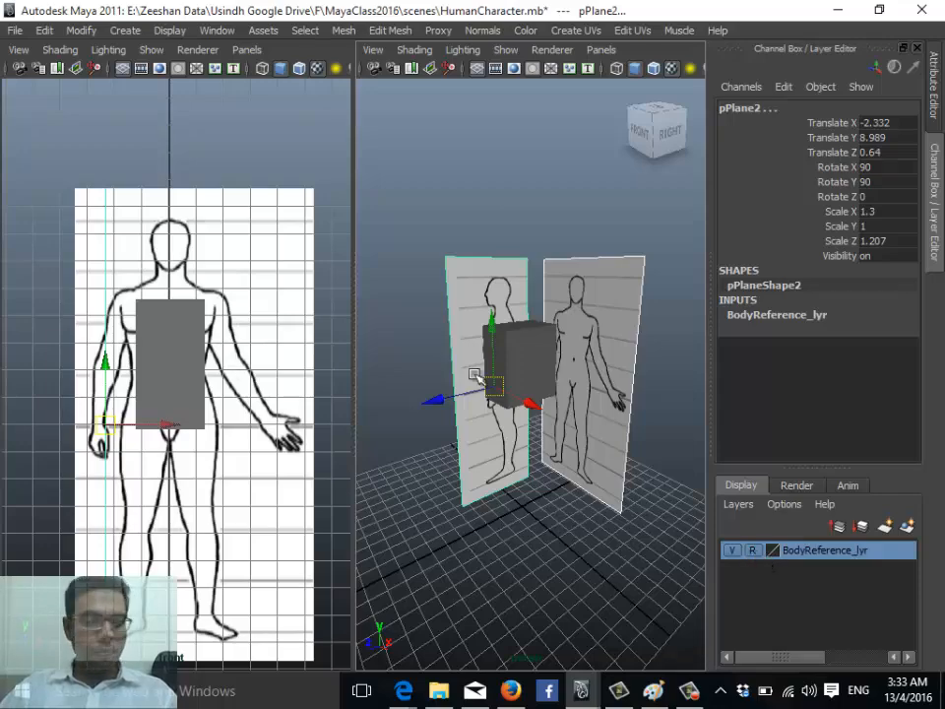
Examine the selected cube against the locked reference planes in the front, perspective and maximized side views
left_click_drag(551, 404, 413, 313, "alt")
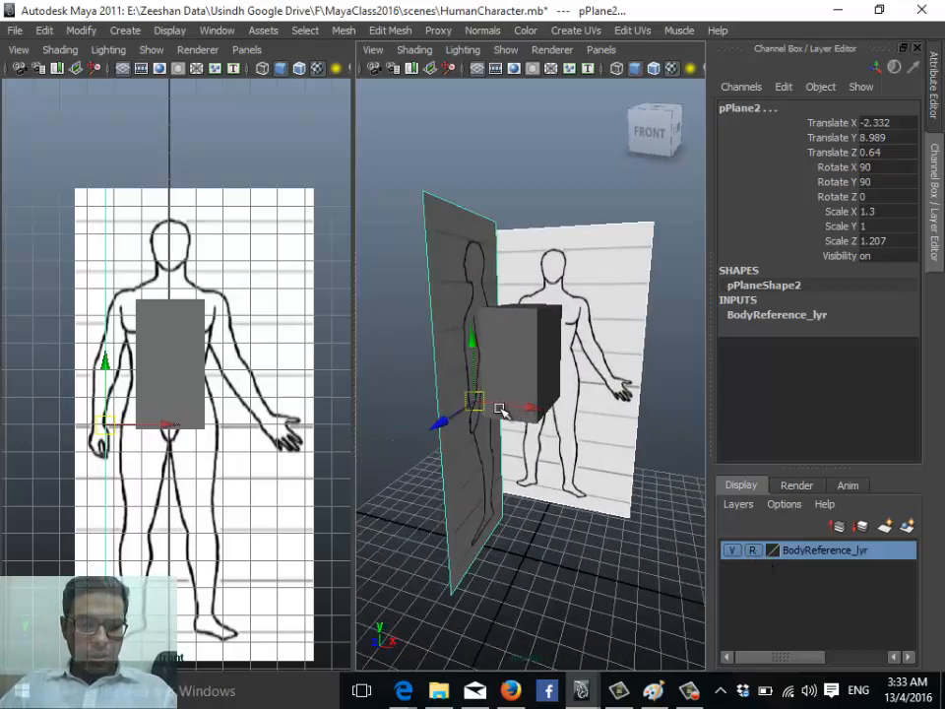
left_click(169, 380)
scroll(126, 272, "up", 5)
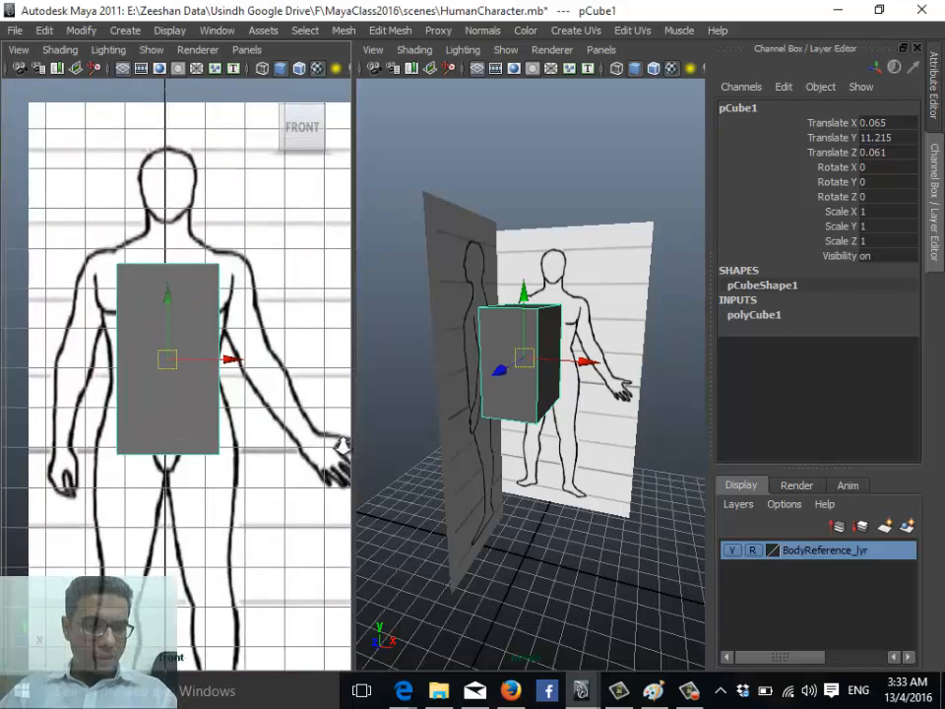
key("space")
mouse_move(517, 361)
left_mouse_down()
mouse_move(536, 375)
mouse_move(520, 366)
left_mouse_up()
key("space")
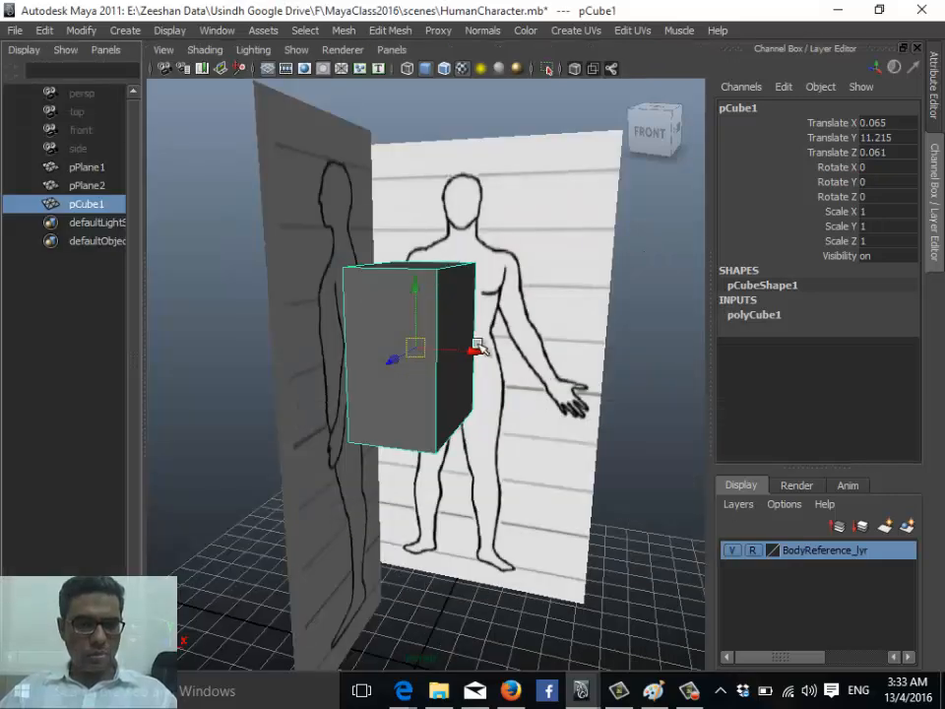
key("space")
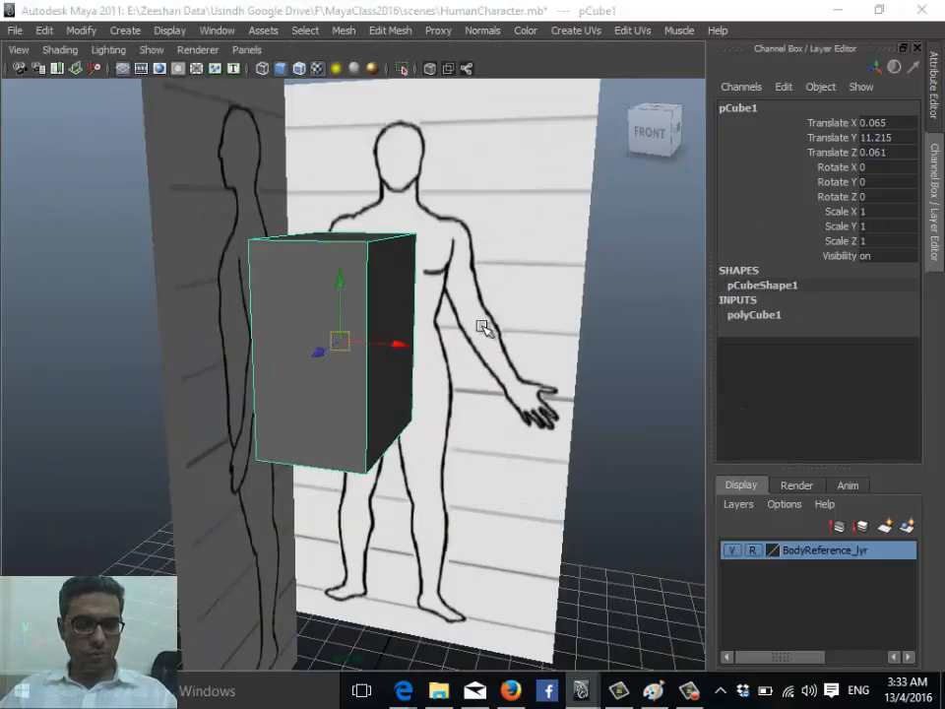
key("space")
left_click_drag(483, 335, 557, 329)
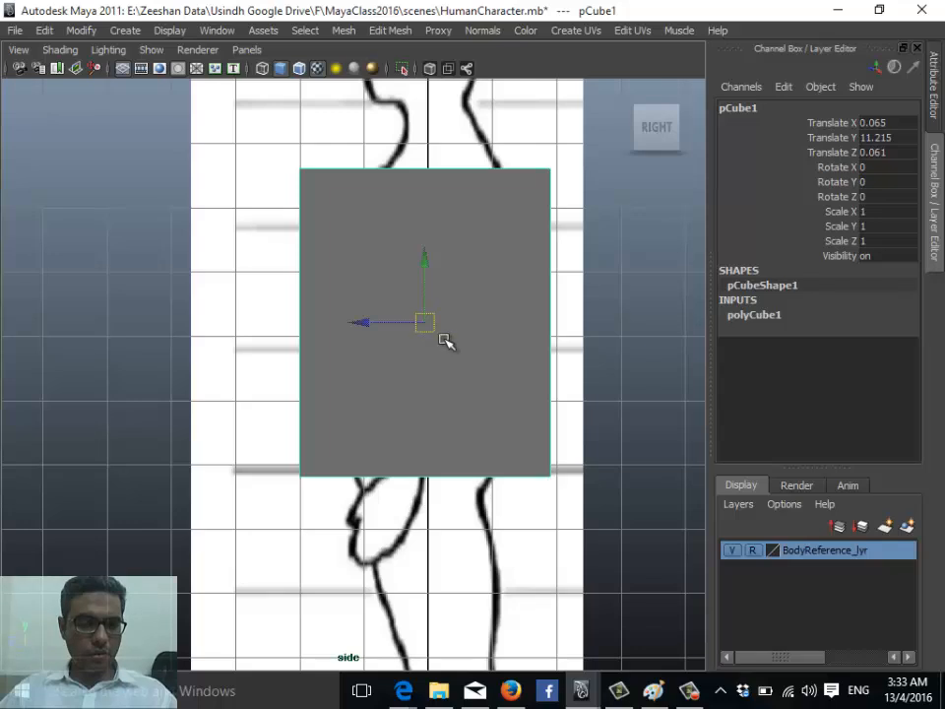
key("space")
left_click_drag(445, 342, 448, 346)
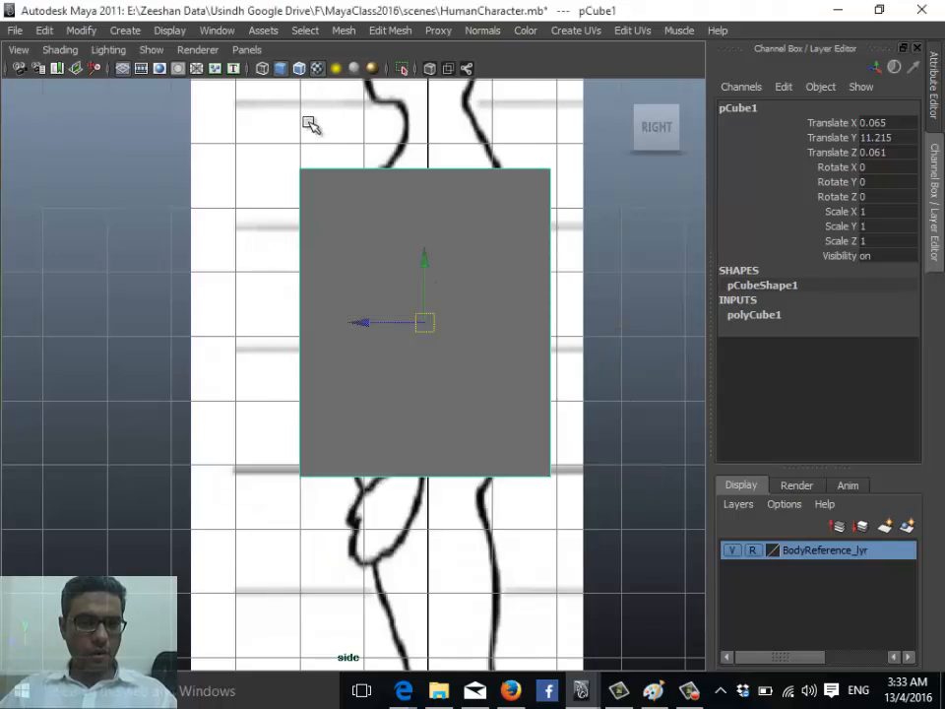
Restore the two-pane layout with the front view beside the side view, widen the front pane and select the cube
left_click(246, 49)
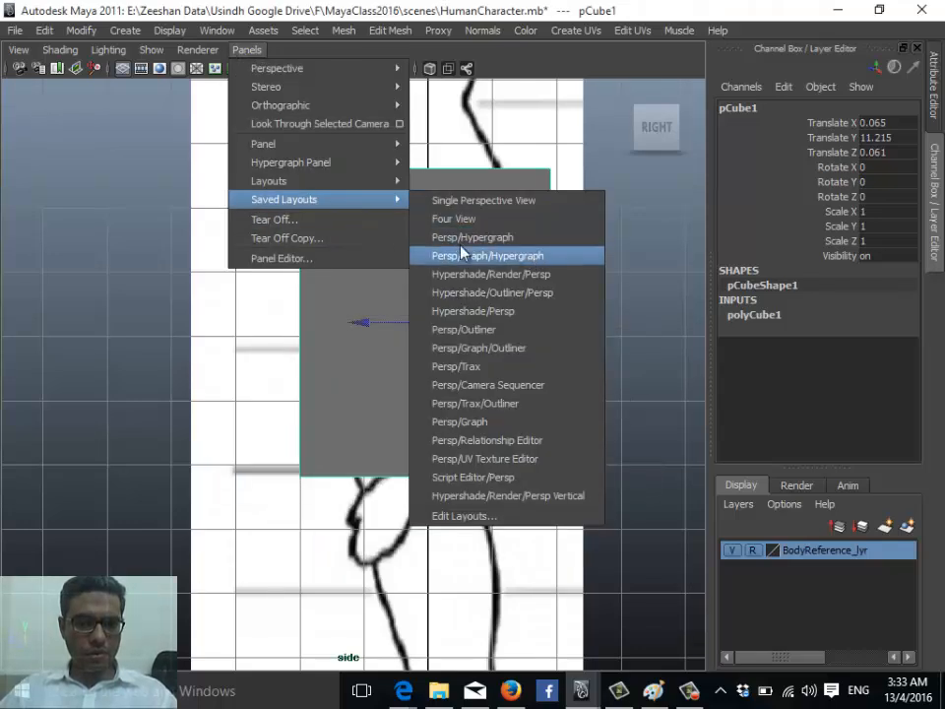
mouse_move(333, 208)
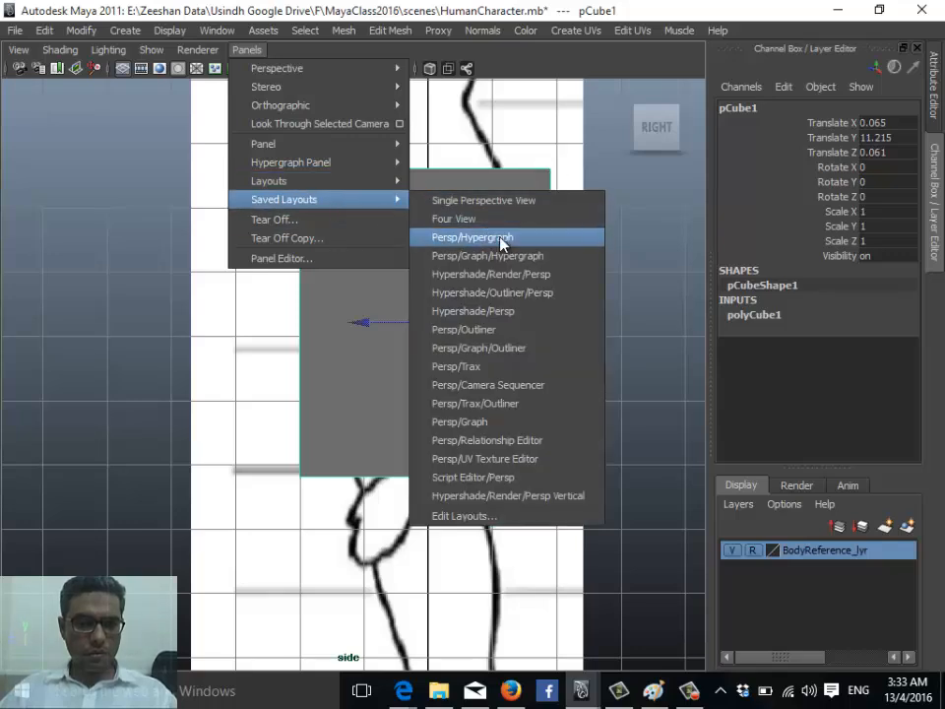
left_click(110, 213)
key("space")
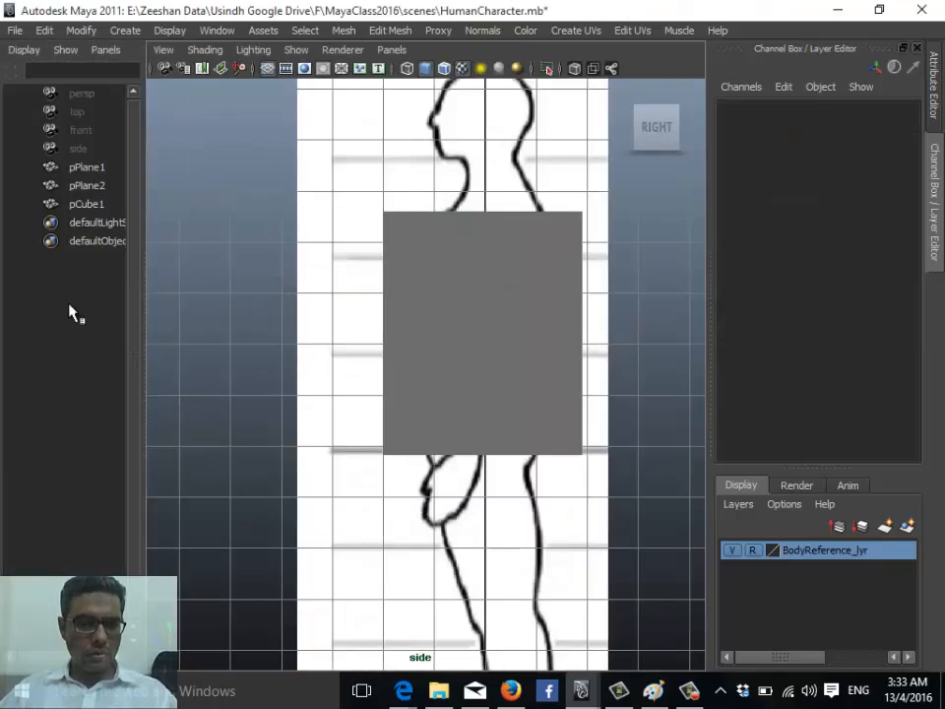
key("space")
left_click_drag(126, 284, 308, 342)
left_click(557, 349)
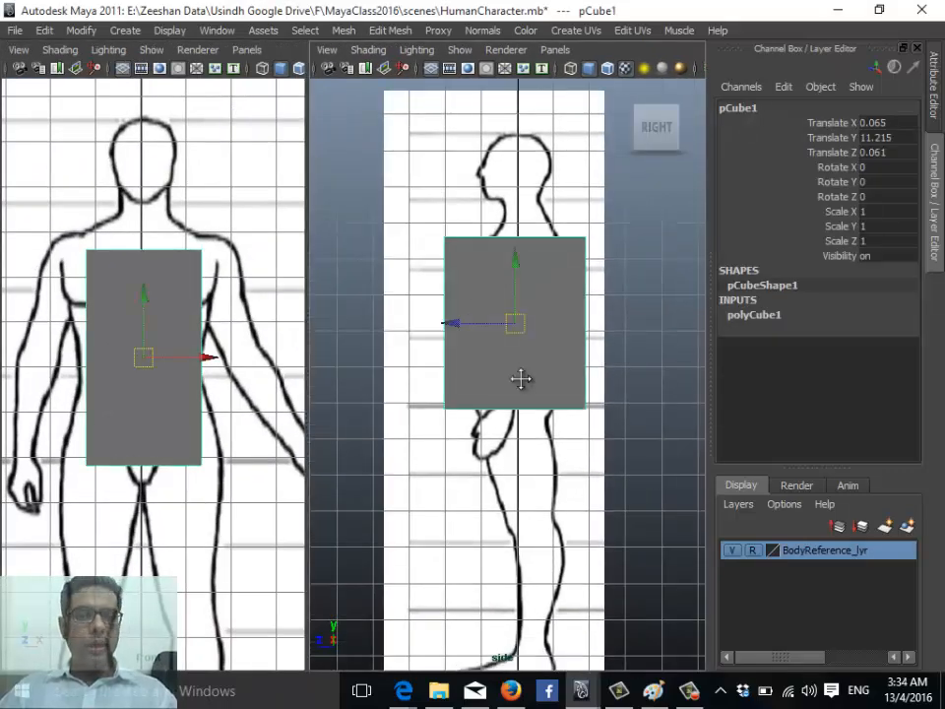
Frame the torso and turn on X-Ray shading in both the side view and the front view
middle_click_drag(521, 379, 508, 407, "alt")
right_click_drag(508, 408, 509, 483, "alt")
middle_click_drag(509, 484, 512, 461, "alt")
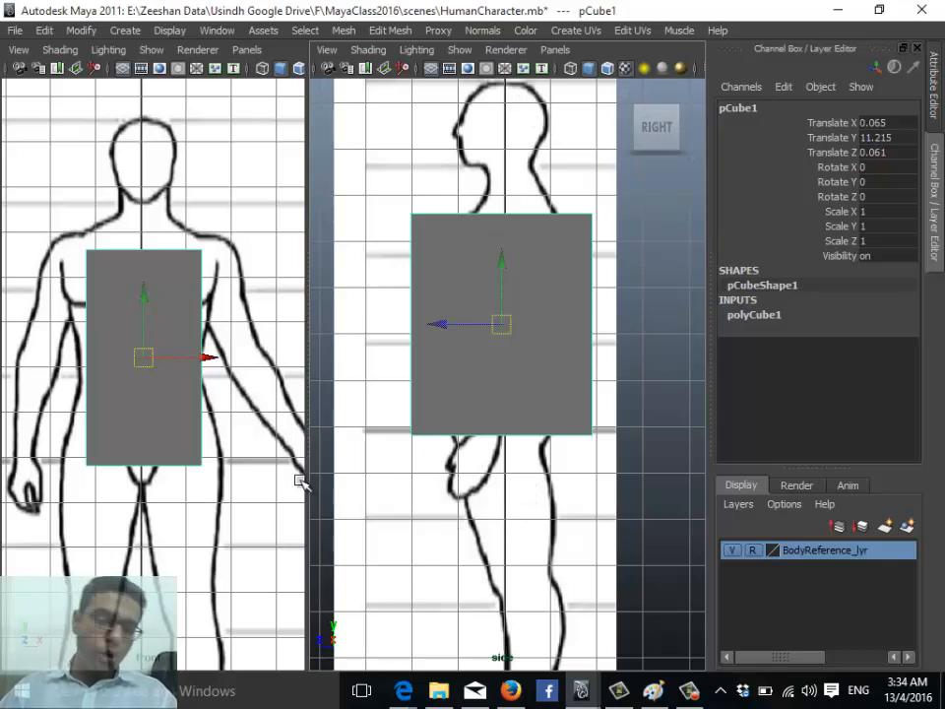
left_click(572, 70)
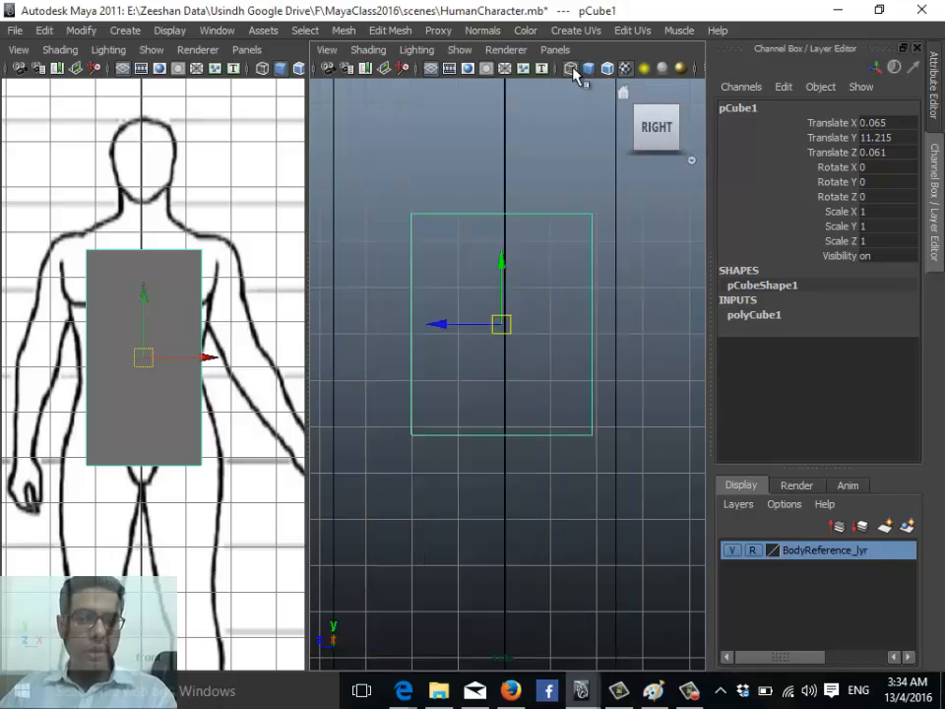
left_click(587, 70)
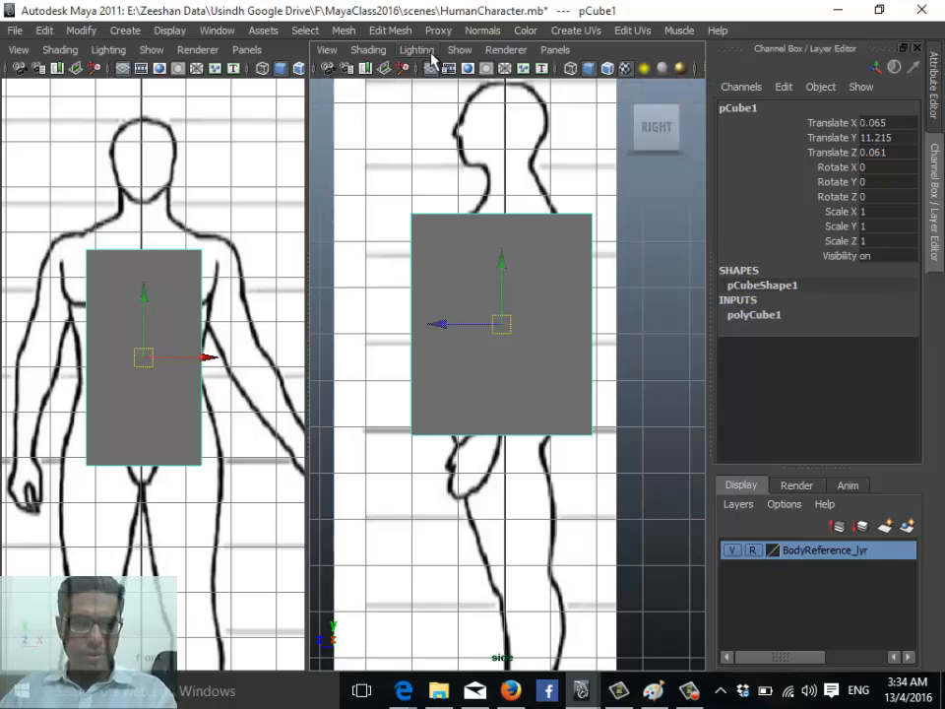
left_click(364, 51)
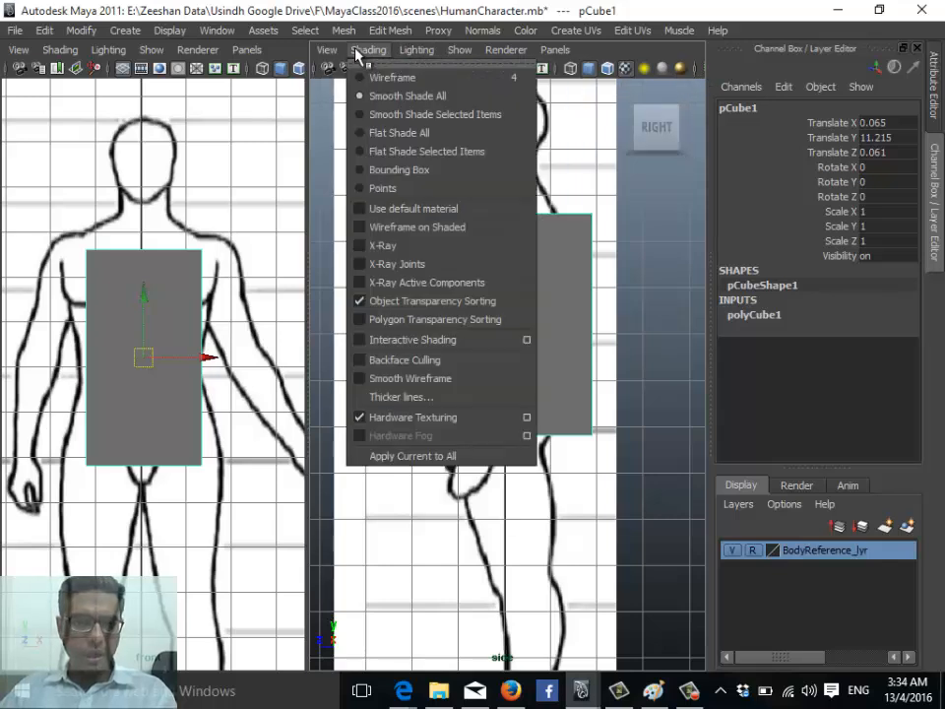
left_click(424, 252)
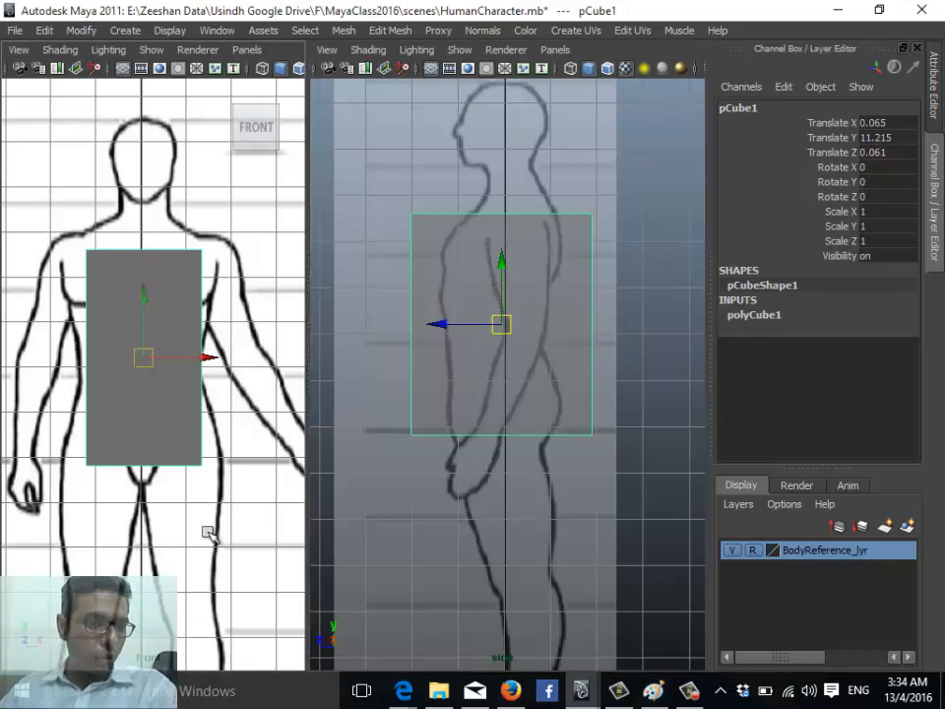
middle_click_drag(52, 323, 59, 326, "alt")
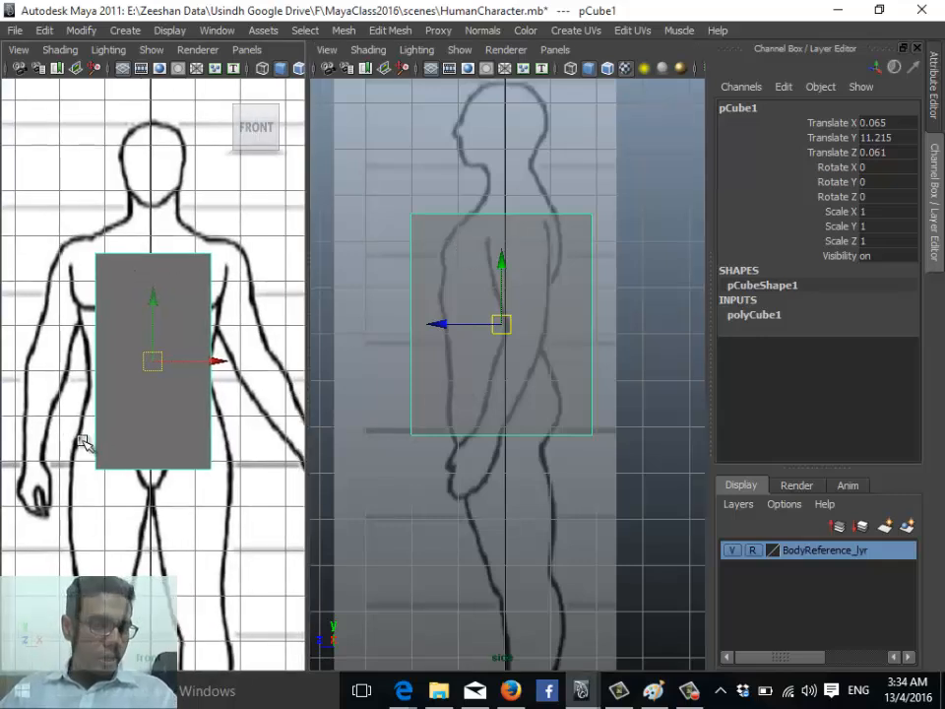
left_click(63, 49)
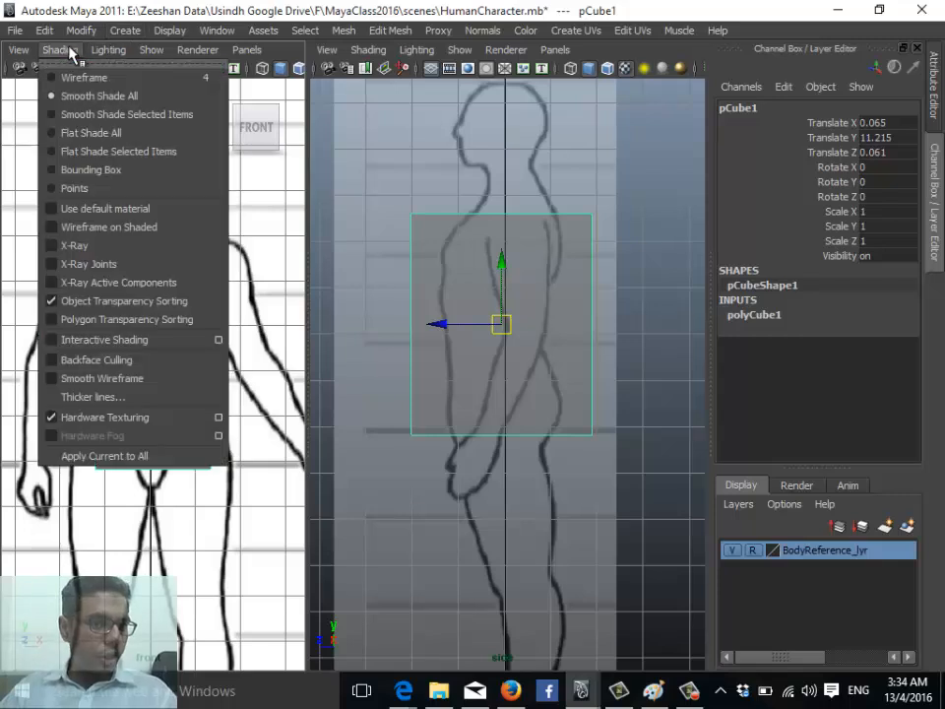
left_click(132, 251)
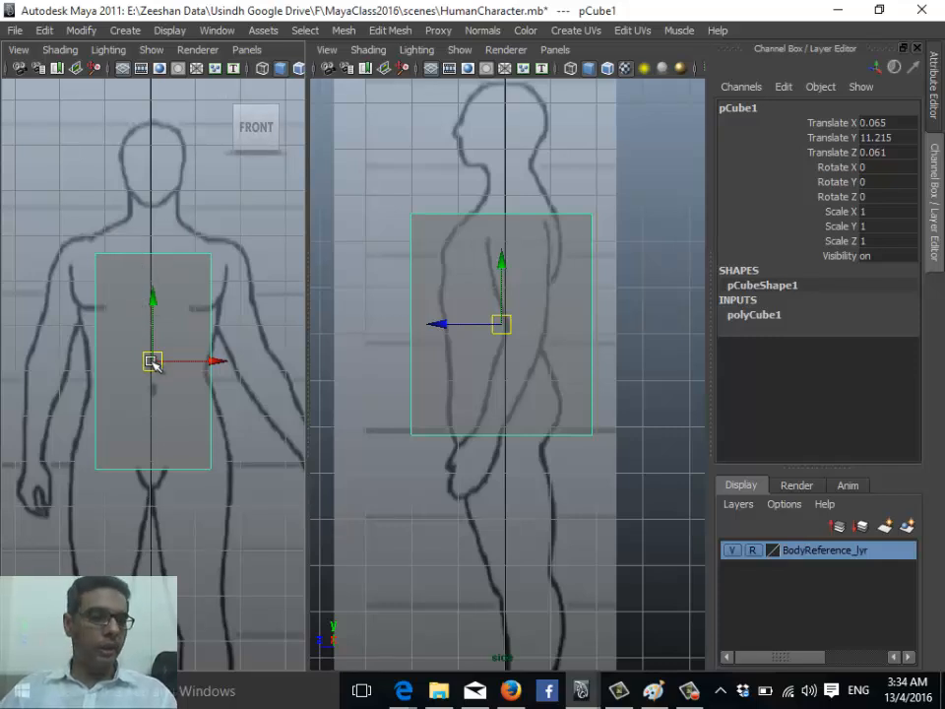
Centre the cube on the front figure's midline at about Translate X -0.009 and set its width to about 2.746 to match the waist
left_click_drag(152, 362, 153, 363)
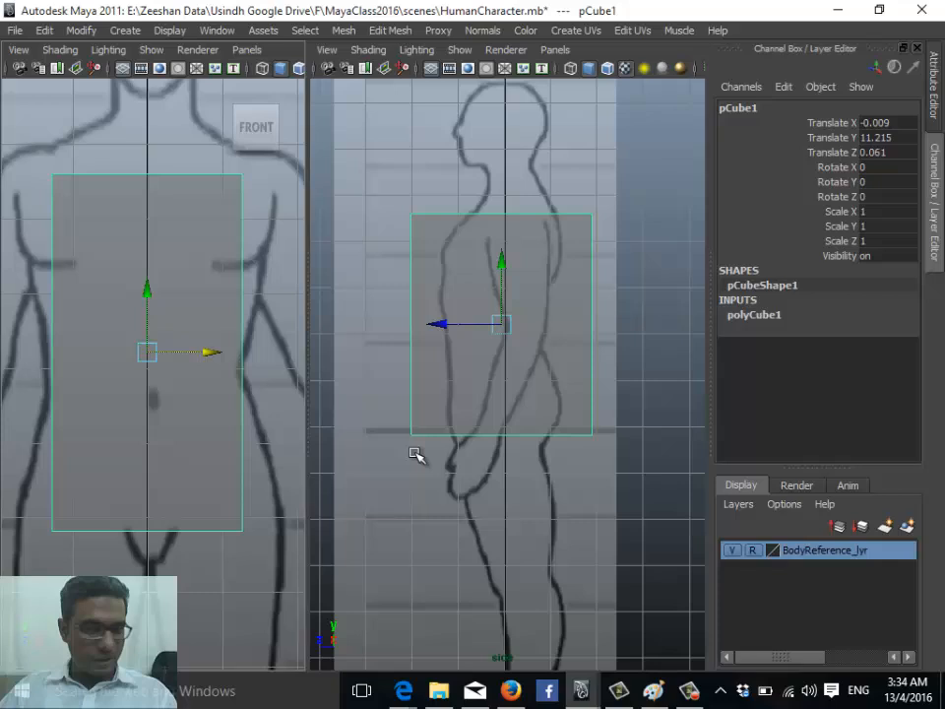
middle_click_drag(390, 403, 384, 430, "alt")
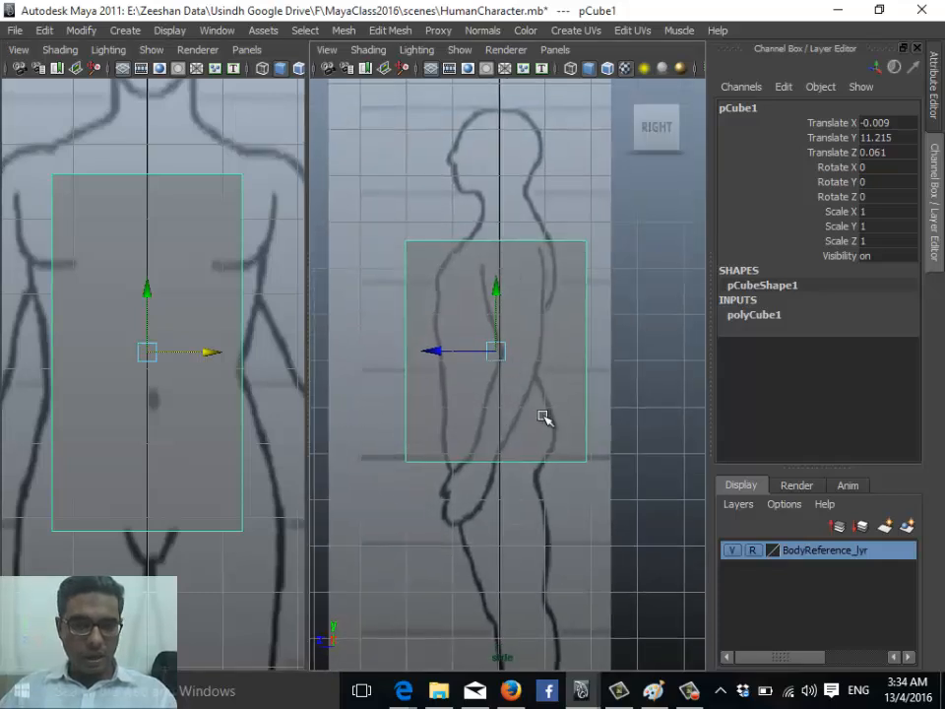
left_click(849, 315)
left_click(843, 330)
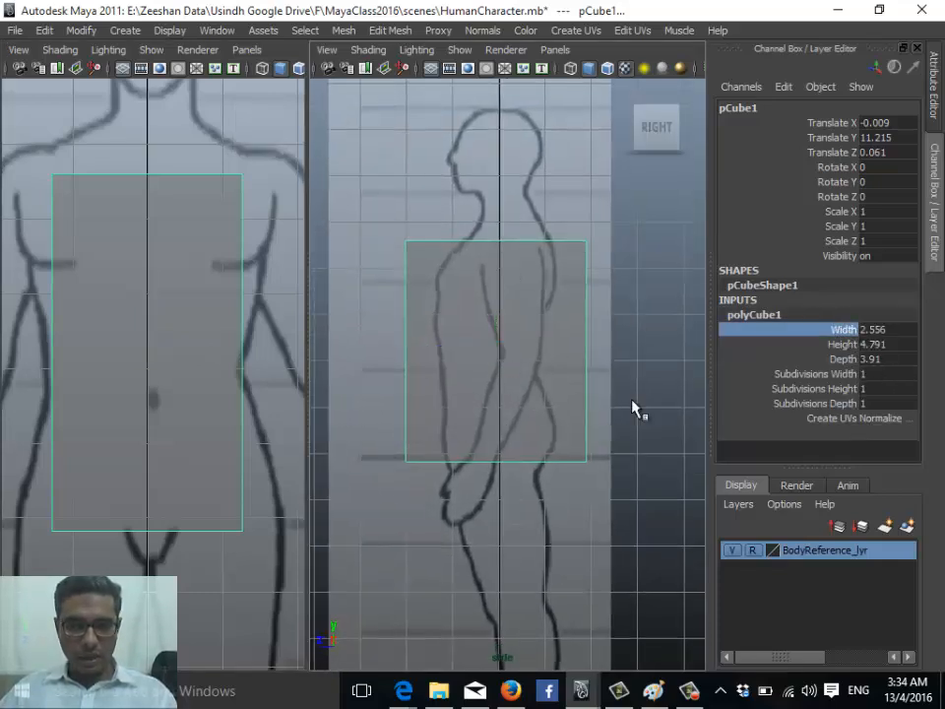
middle_click_drag(522, 425, 519, 428)
middle_click_drag(530, 430, 943, 366)
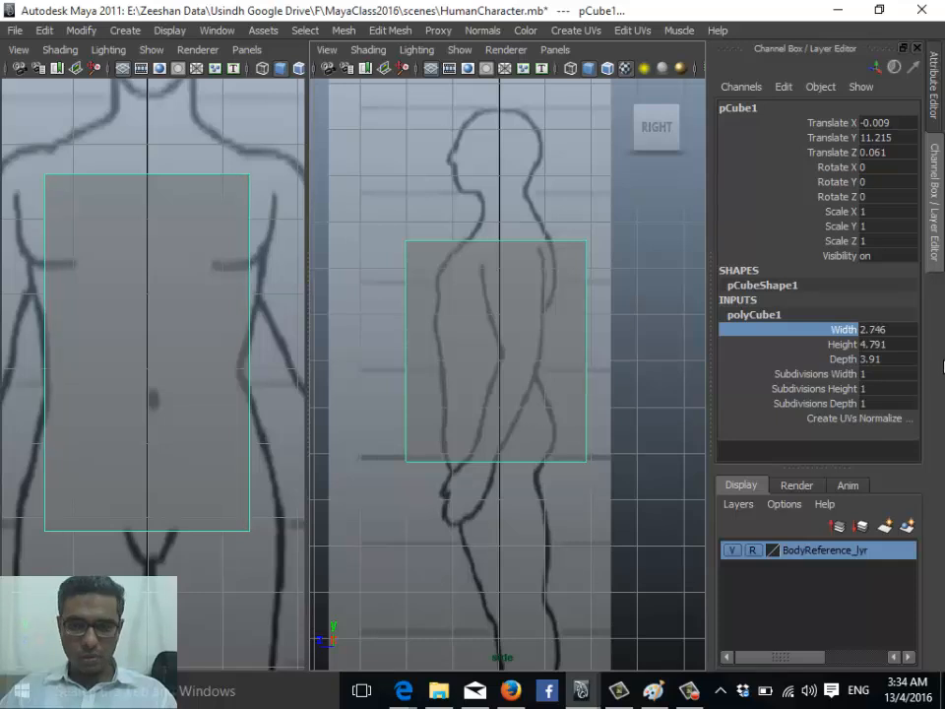
Fit the cube to the torso by setting its height to about 5.401 and its depth to about 2.35
left_click(843, 344)
middle_click_drag(433, 393, 339, 416)
left_click(843, 359)
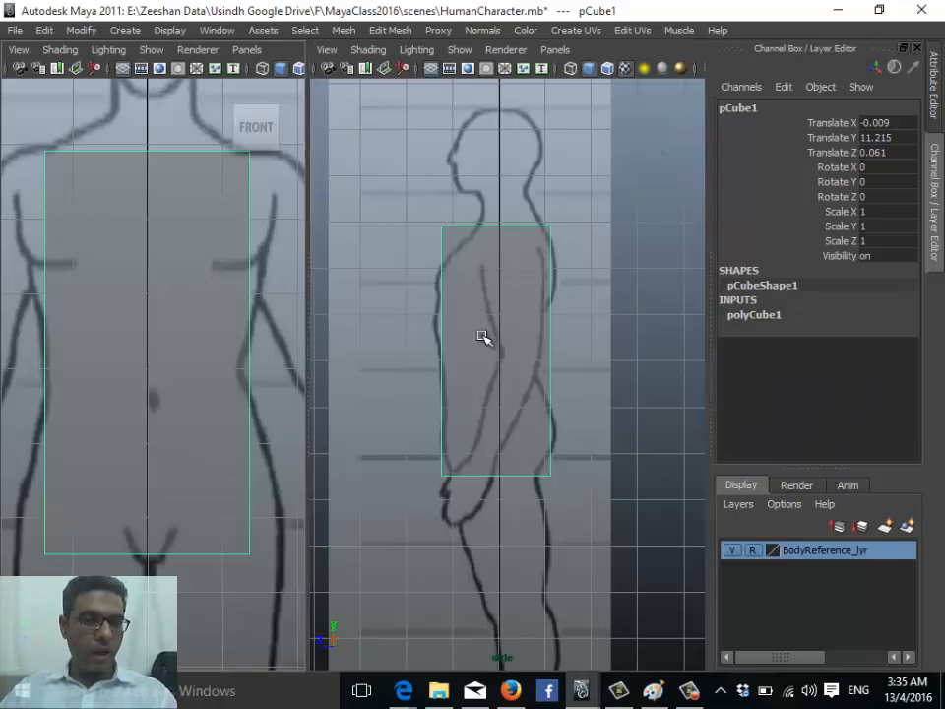
Set the cube's width, height and depth subdivisions to 3 each
left_click(778, 314)
left_click(785, 316)
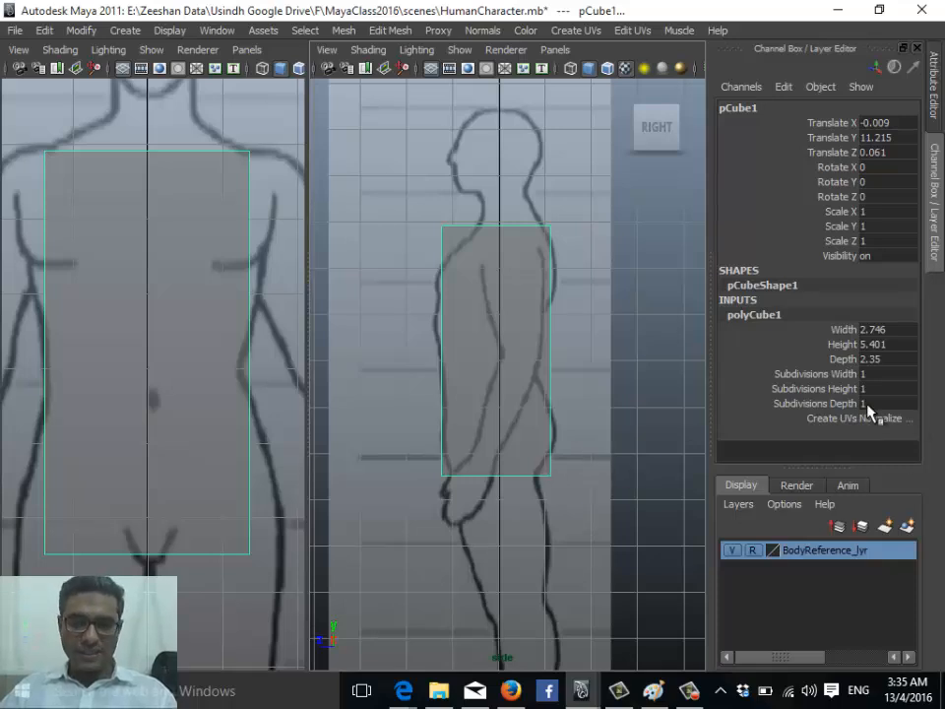
left_click(855, 376)
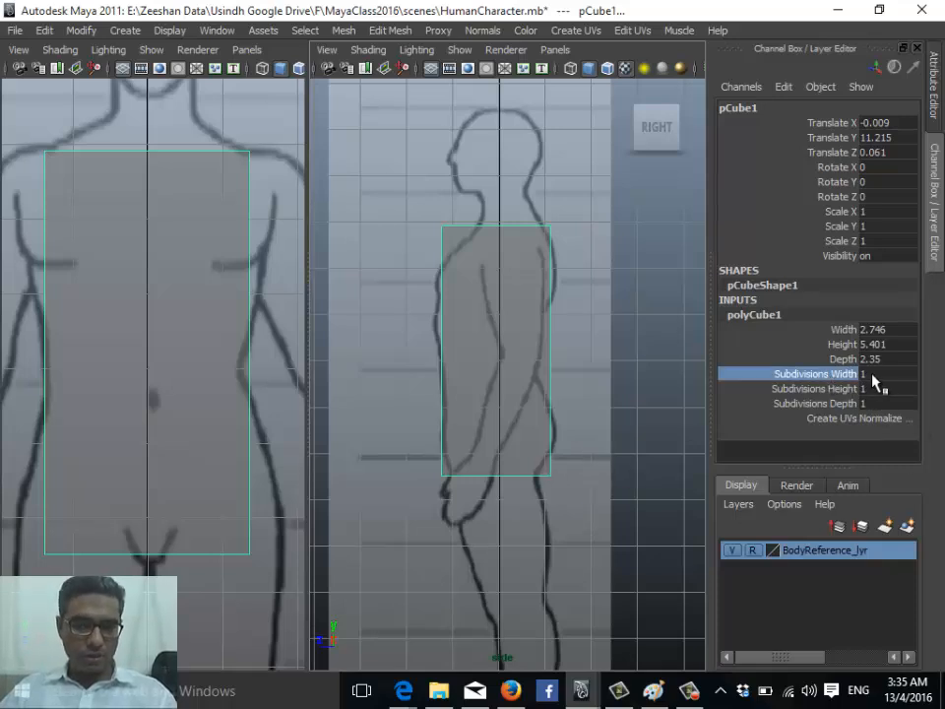
left_click_drag(846, 377, 819, 410)
scroll(646, 382, "down", 3)
middle_click_drag(646, 382, 663, 381)
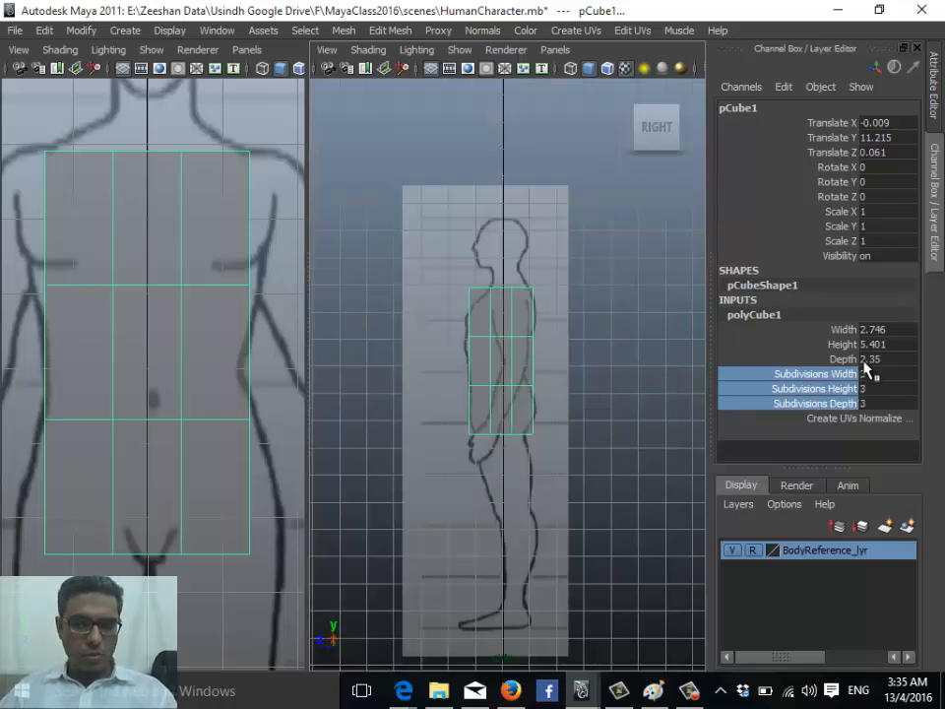
Try 4 depth subdivisions on the cube, compare them with the side reference and return to 3
left_click(832, 403)
middle_click_drag(576, 384, 569, 385)
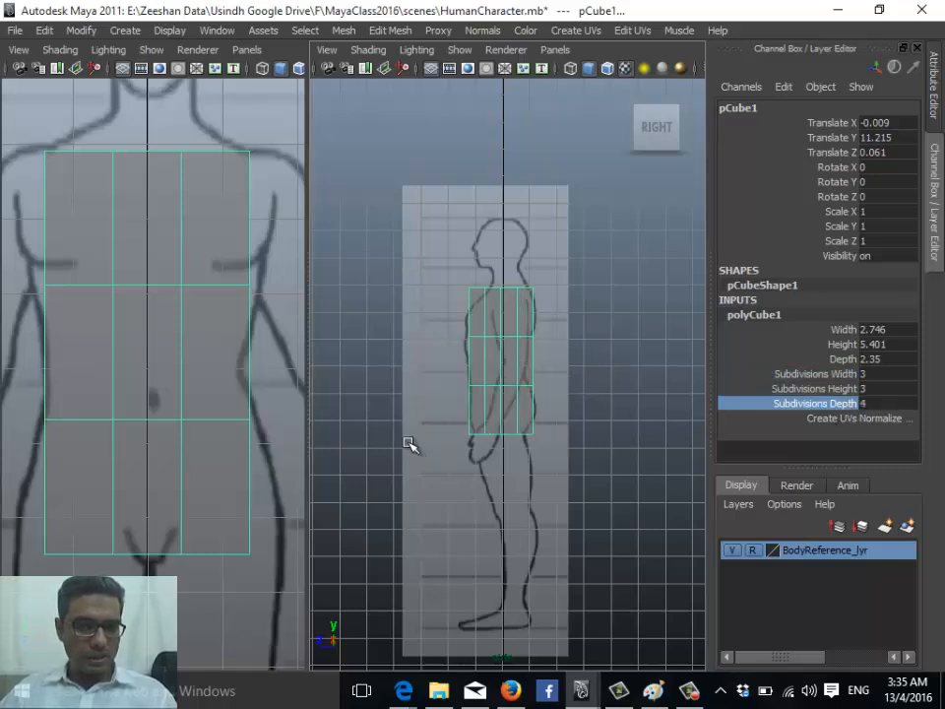
right_click_drag(412, 445, 572, 447, "alt")
middle_click_drag(576, 424, 558, 424)
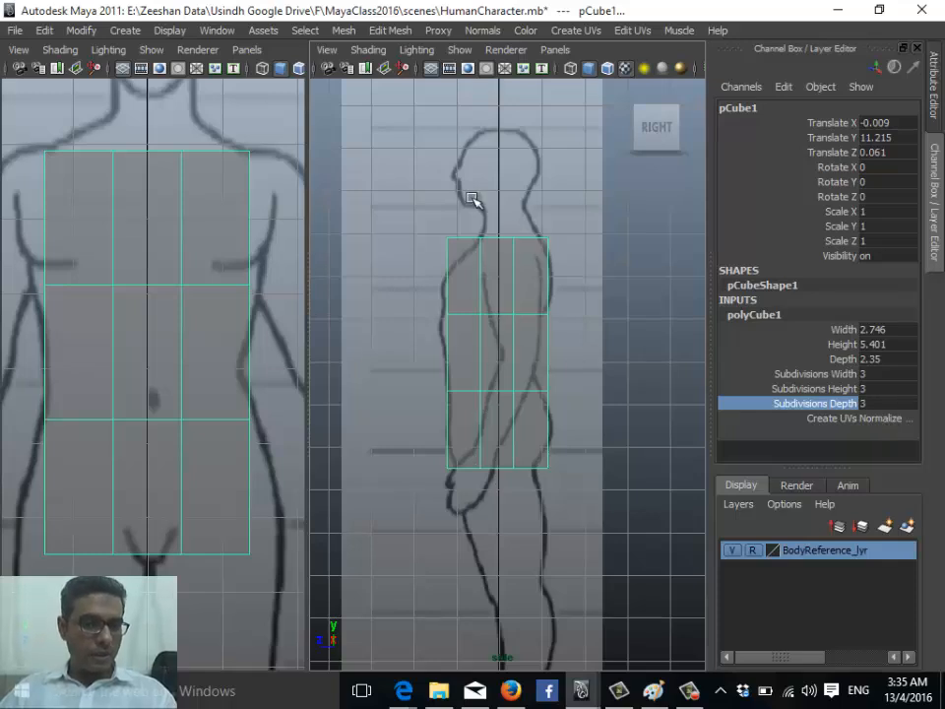
Set the cube's height subdivisions to 6 and its width subdivisions to 4 so an edge runs down the midline
left_click(840, 389)
middle_click_drag(534, 383, 550, 383)
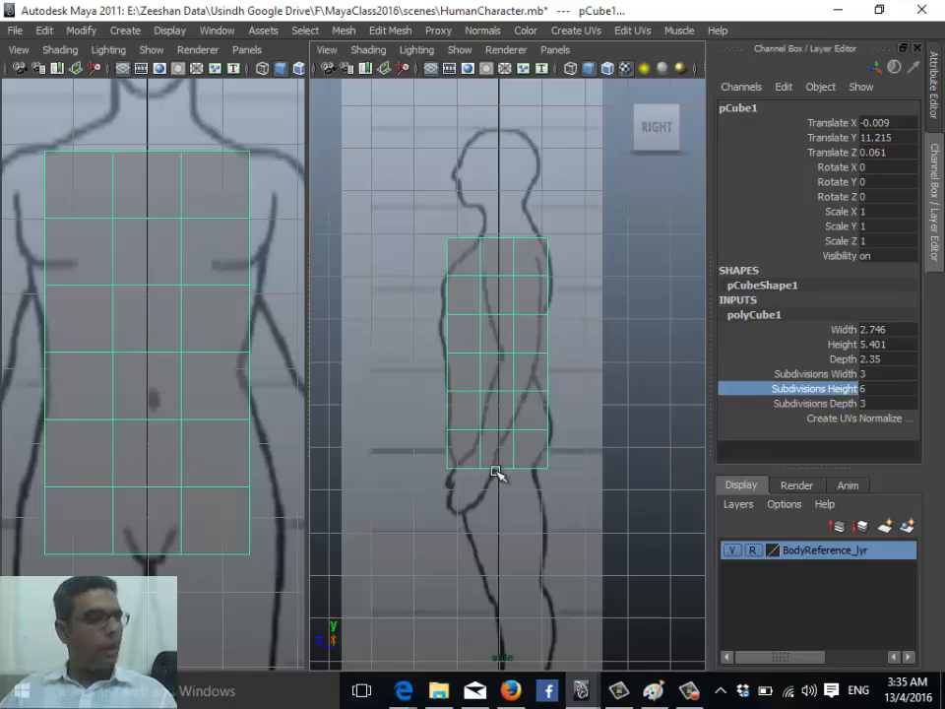
left_click(822, 375)
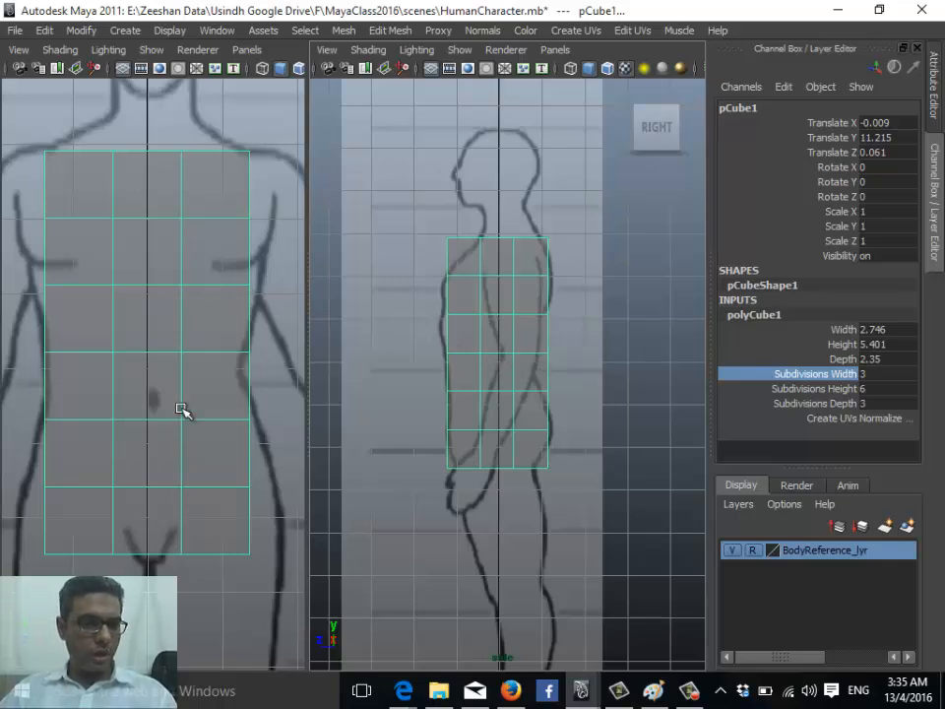
middle_click_drag(510, 325, 516, 326)
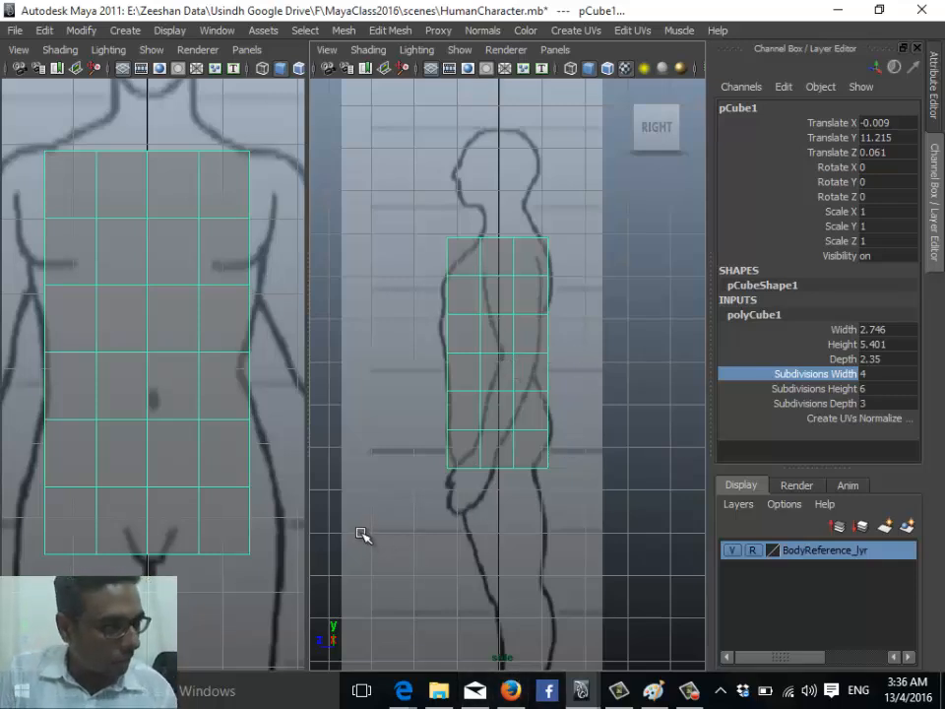
Try 15, 5 and 4 height subdivisions on the cube and return the value to 6
left_click(157, 331)
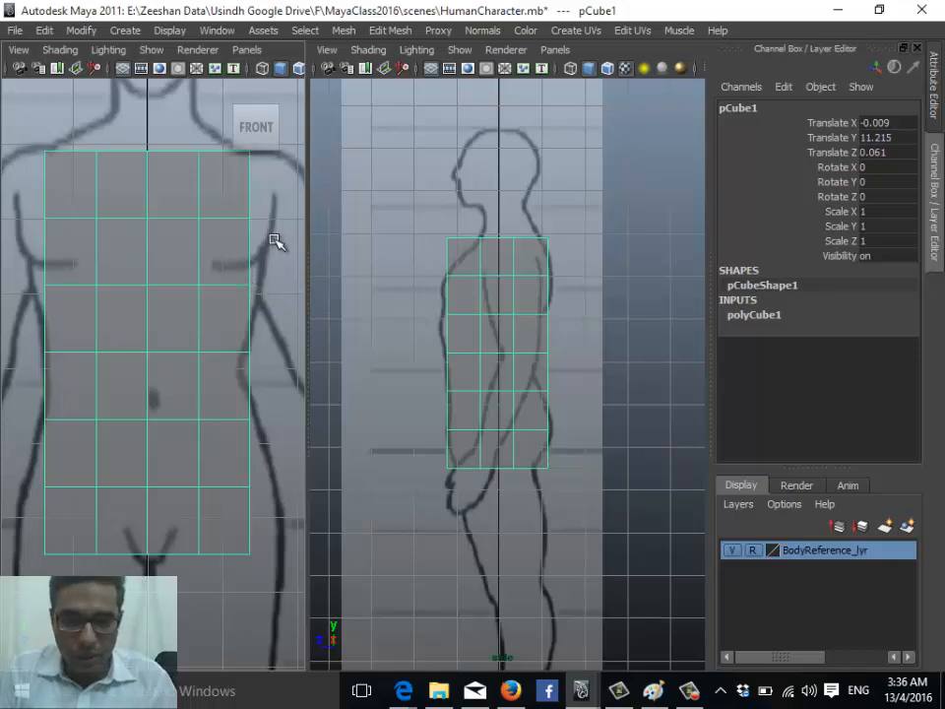
left_click(475, 306)
left_click(758, 316)
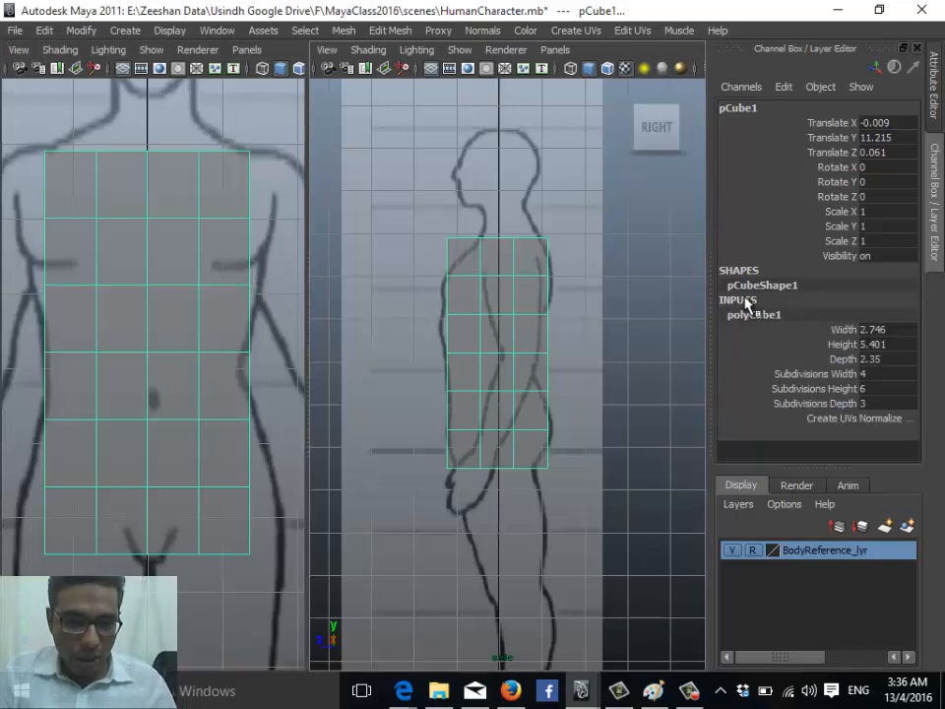
left_click(887, 390)
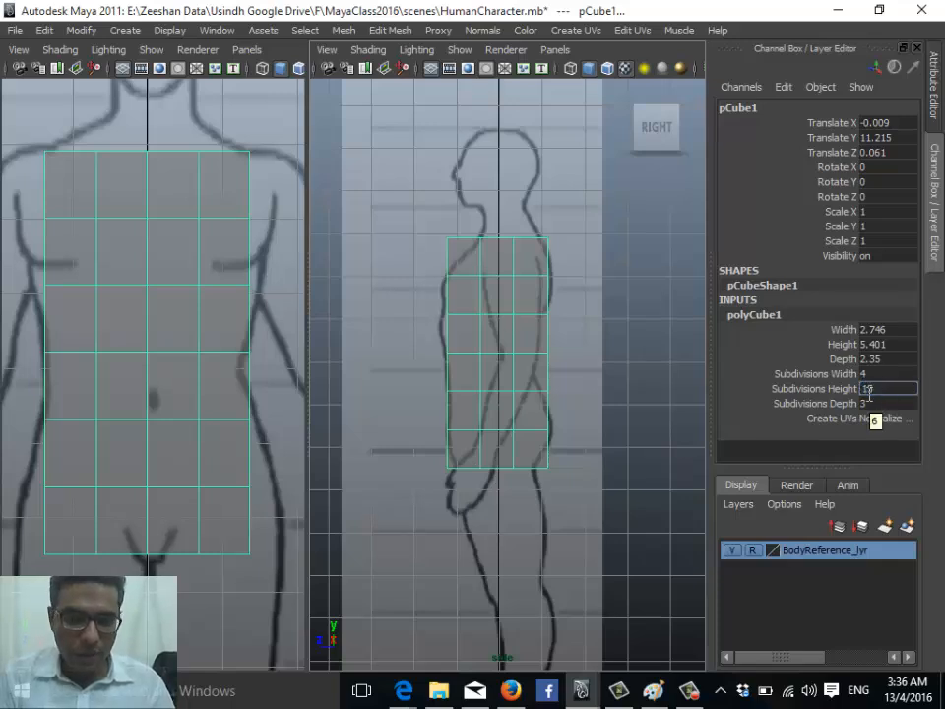
key("Return")
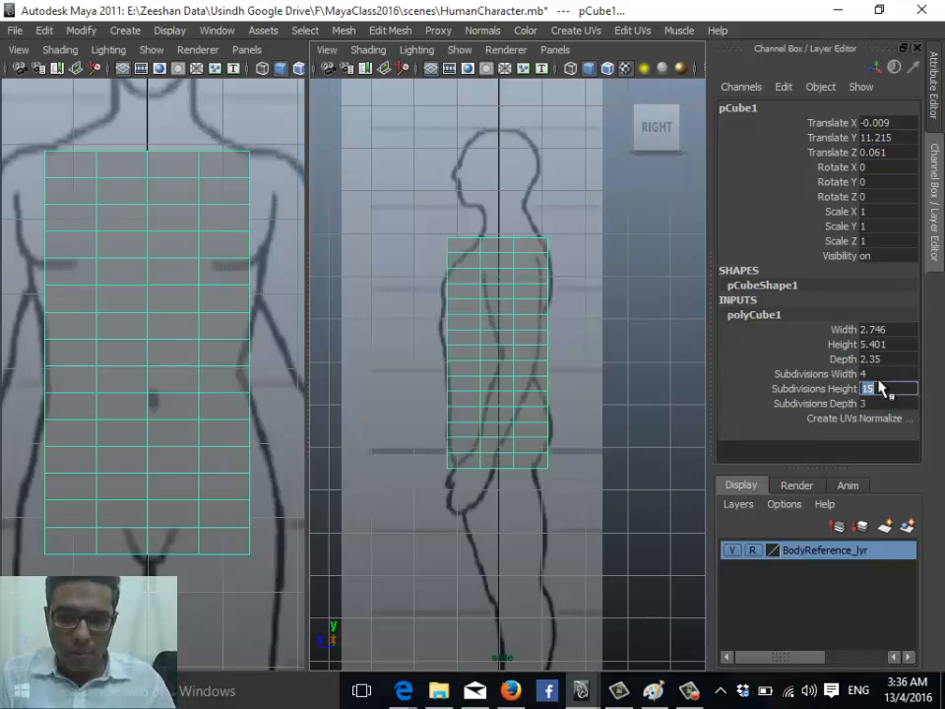
type("5")
key("Return")
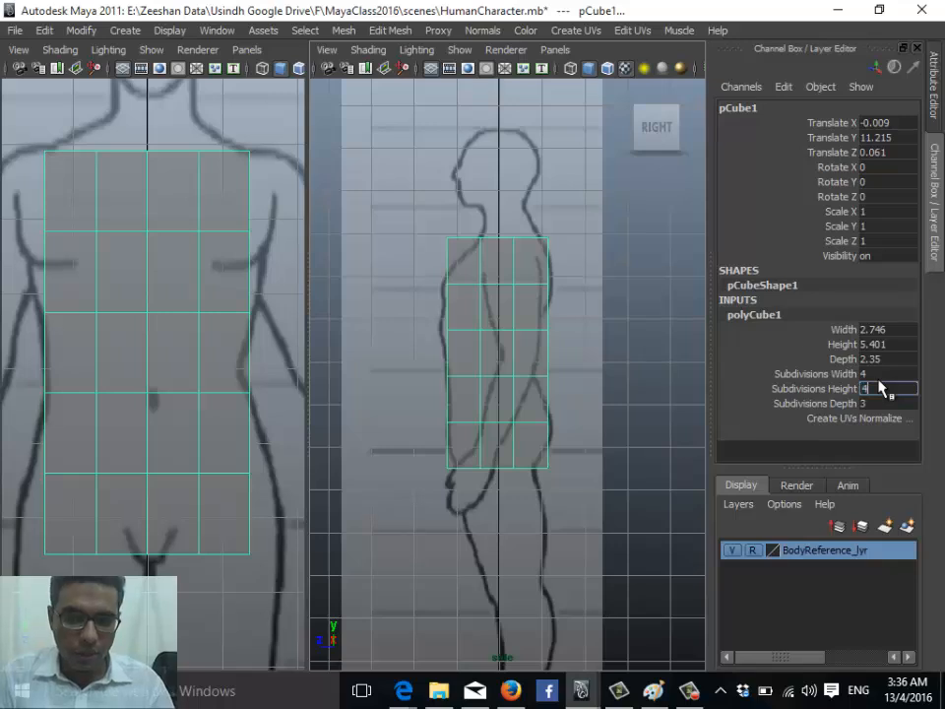
type("4")
key("Return")
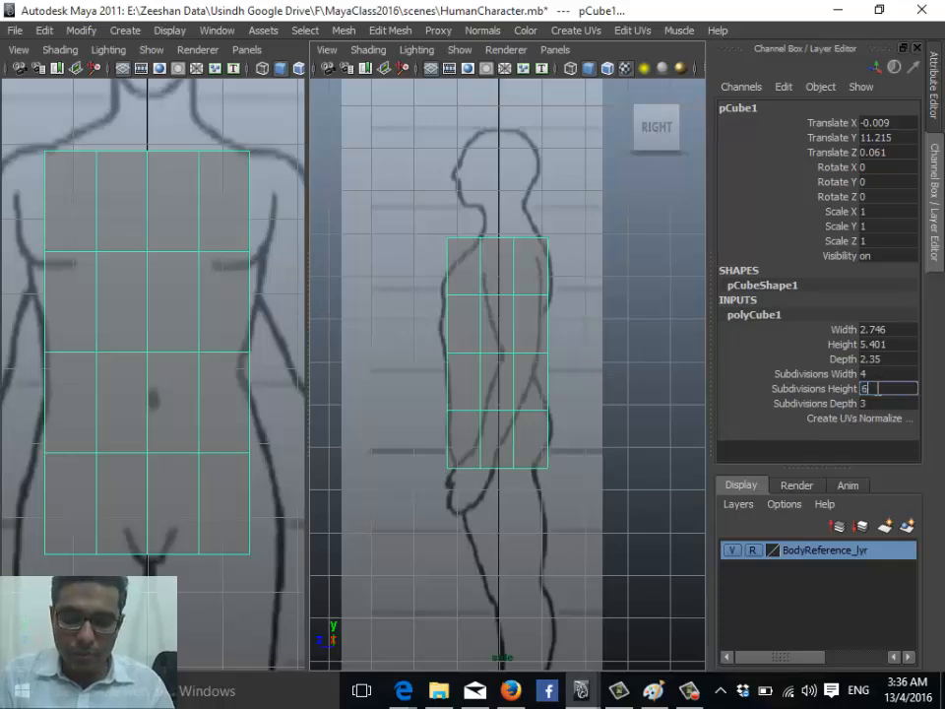
key("Return")
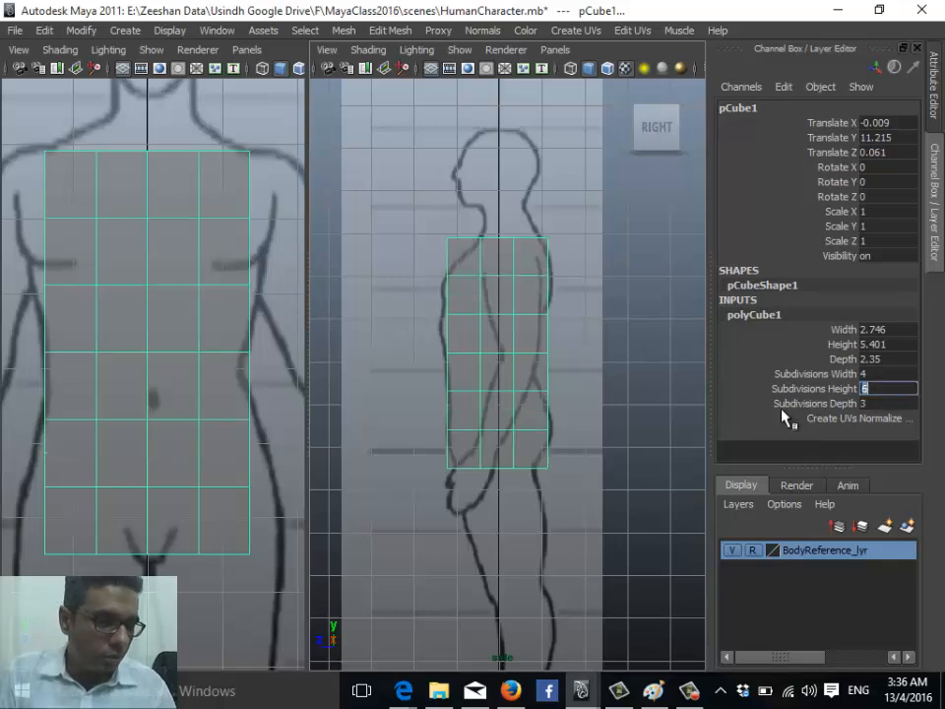
Try 7 height subdivisions on the cube and set the value back to 6
type("7")
key("Return")
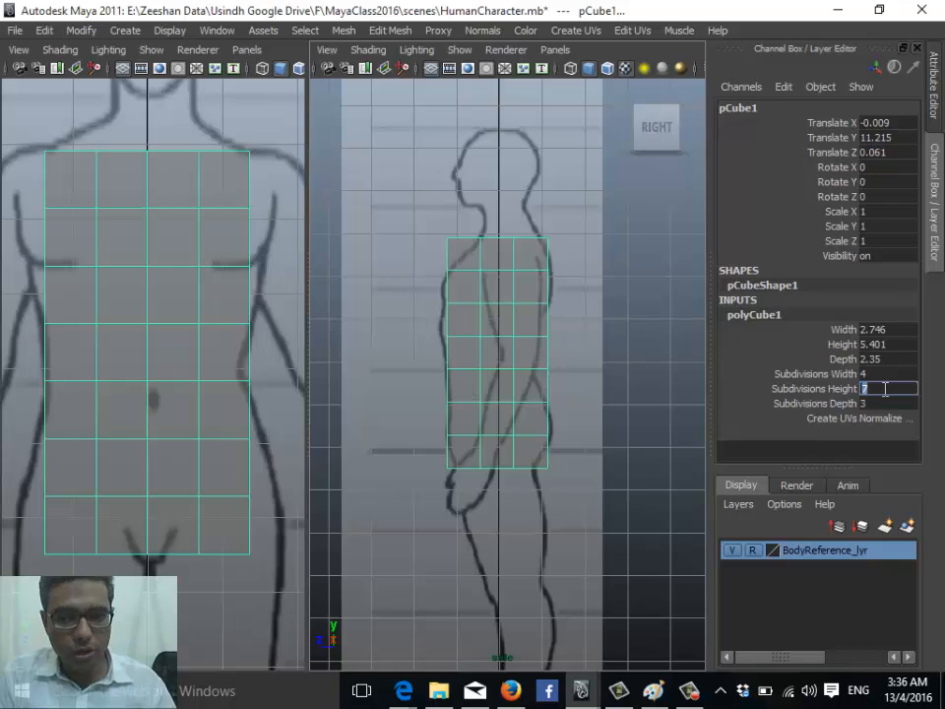
type("6")
key("Return")
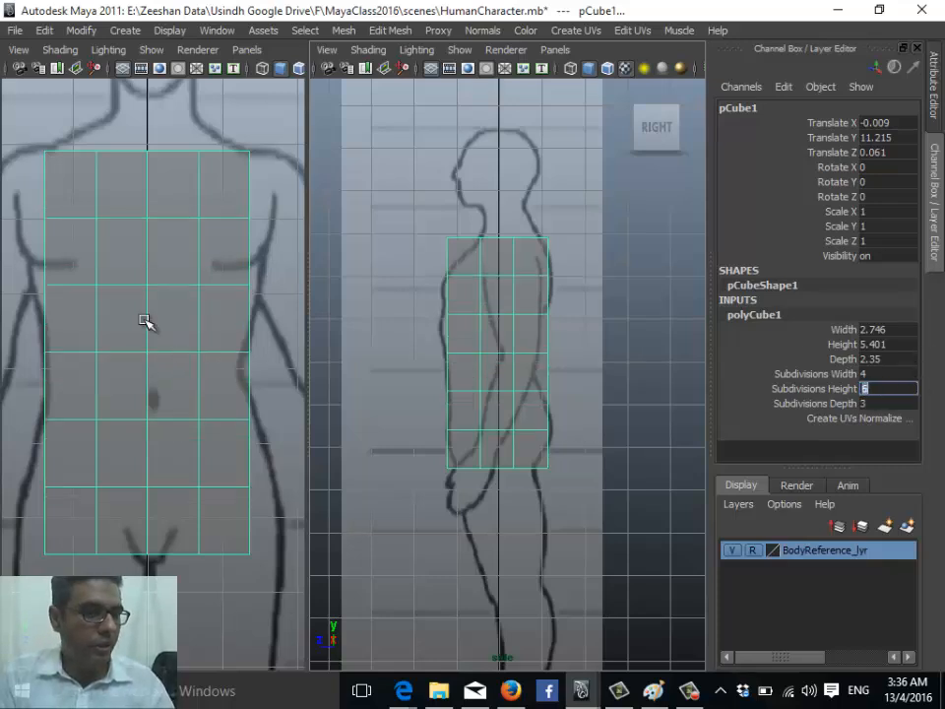
Maximise the side view, frame the upper torso and switch the cube to vertex editing
middle_click_drag(201, 306, 198, 304, "alt")
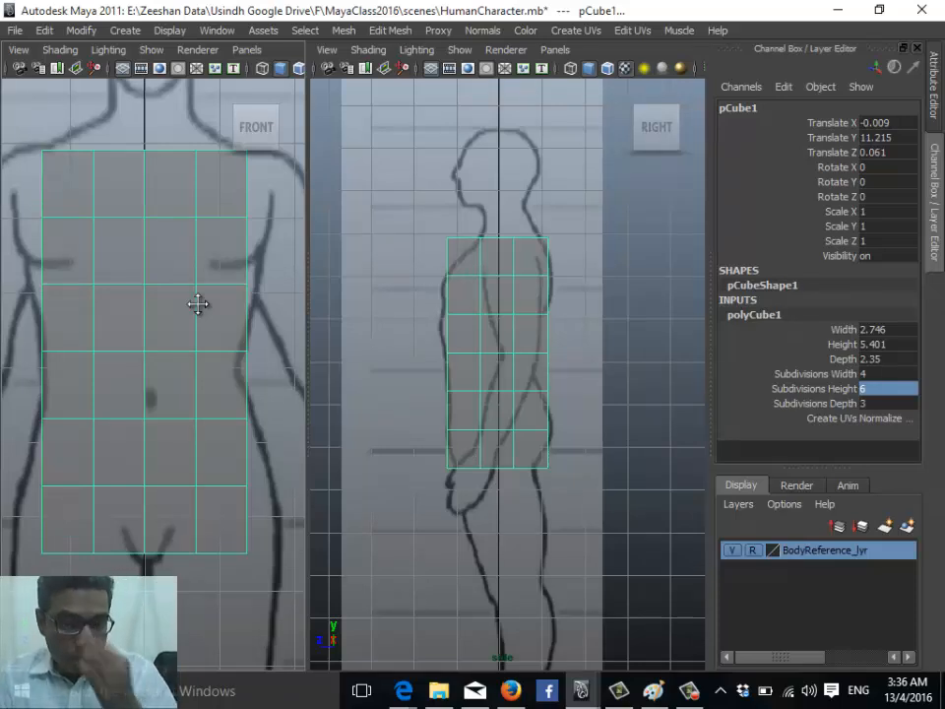
middle_click_drag(198, 304, 196, 311, "alt")
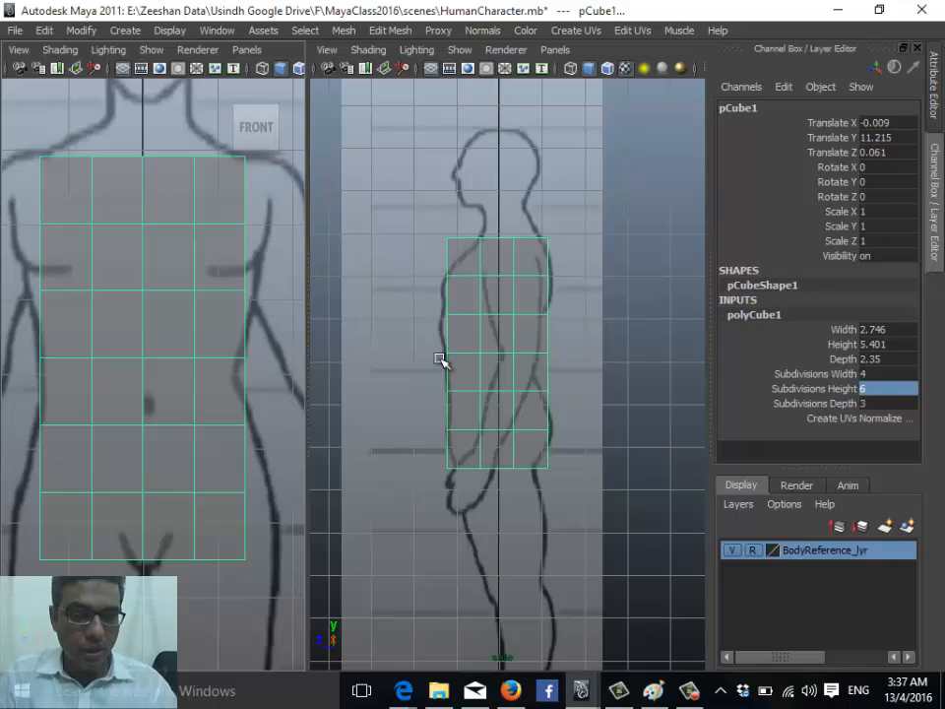
key("space")
middle_click_drag(306, 366, 337, 388, "alt")
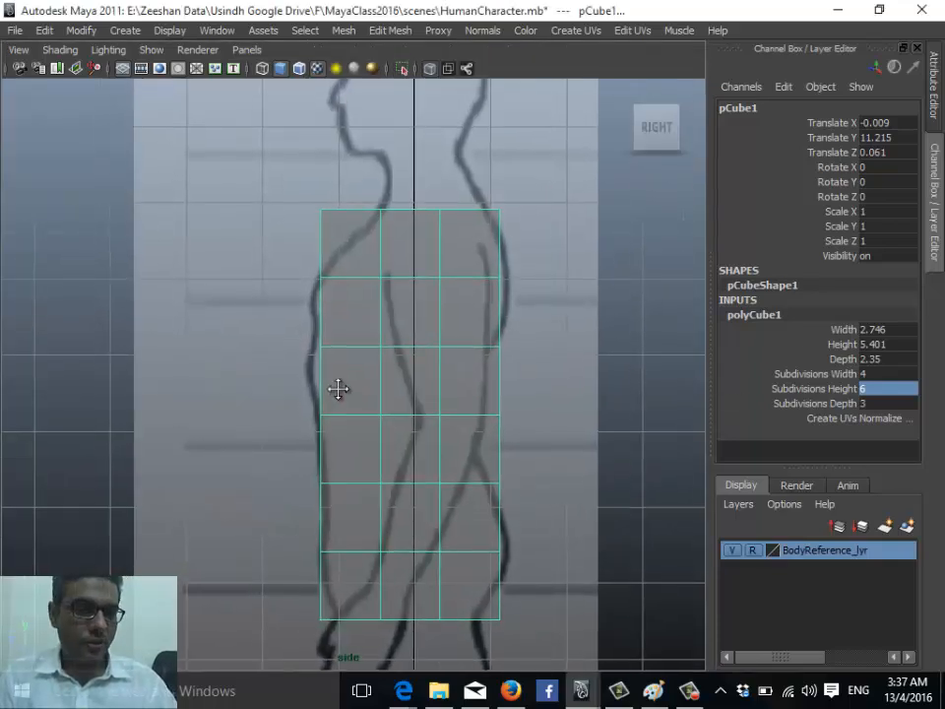
right_click_drag(419, 287, 375, 287)
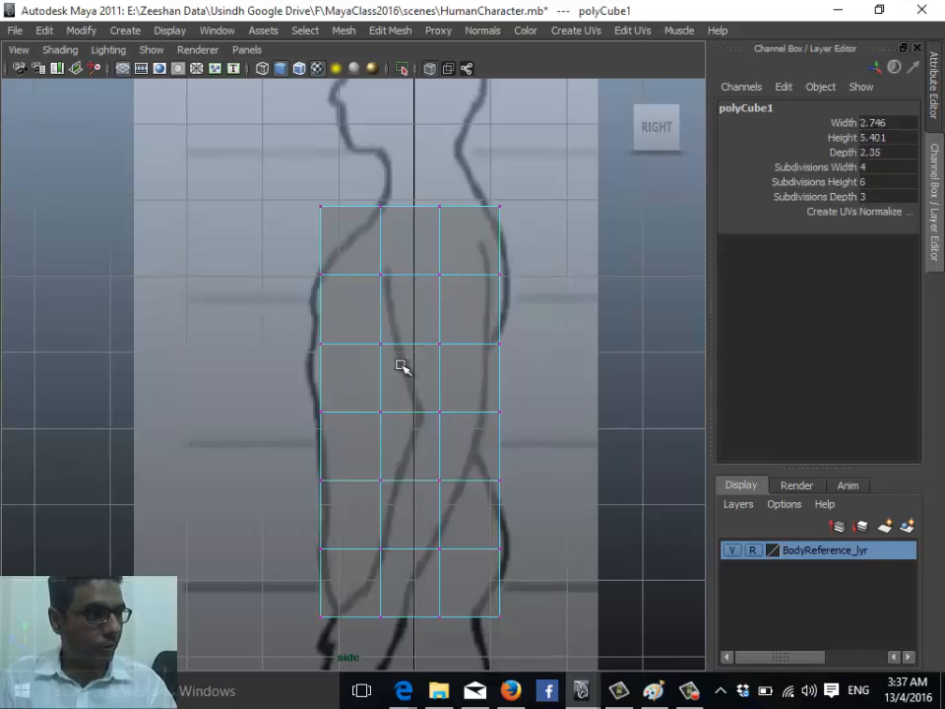
middle_click_drag(403, 366, 384, 378, "alt")
scroll(399, 319, "up", 2)
Pick a single vertex on the cube's top edge in the side view and inspect it in the perspective view
left_click_drag(297, 216, 353, 270)
left_click(319, 249)
left_click(325, 245)
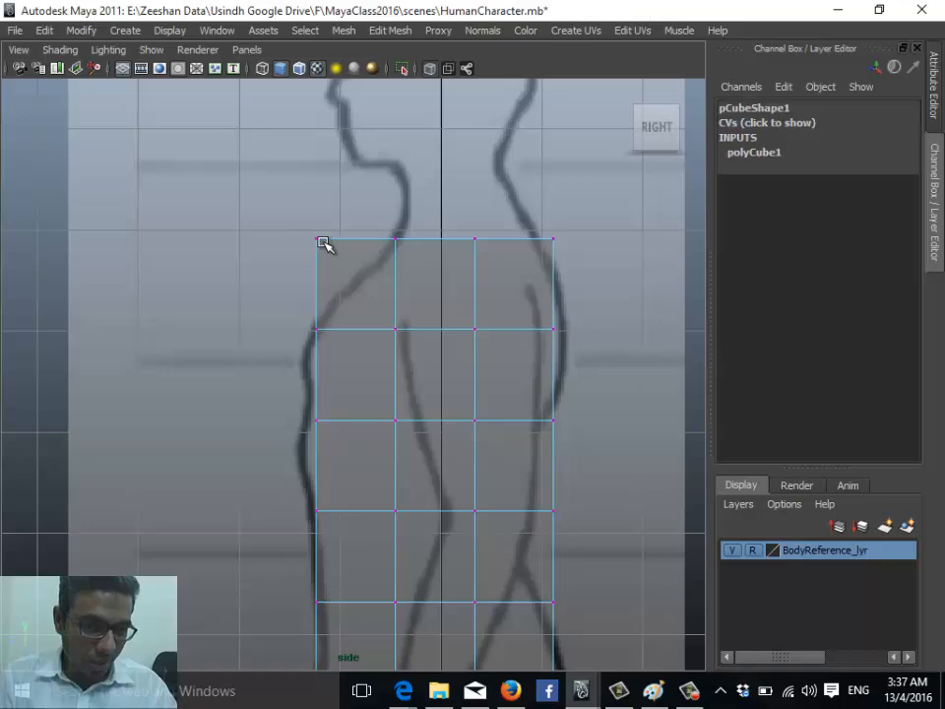
left_click(315, 238)
left_click(396, 239)
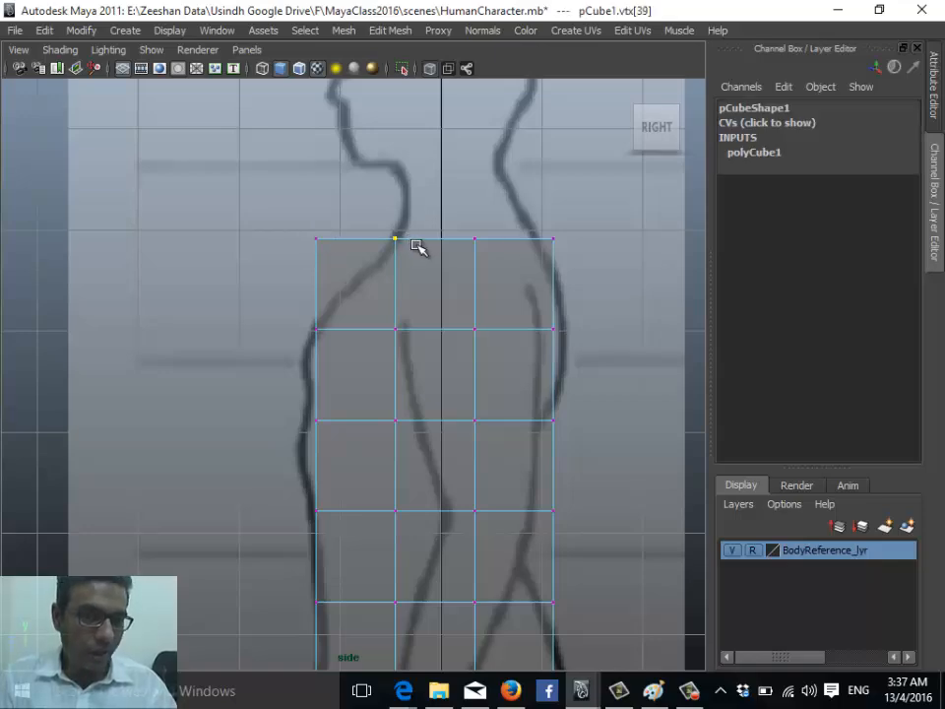
key("space")
left_click_drag(408, 275, 407, 254)
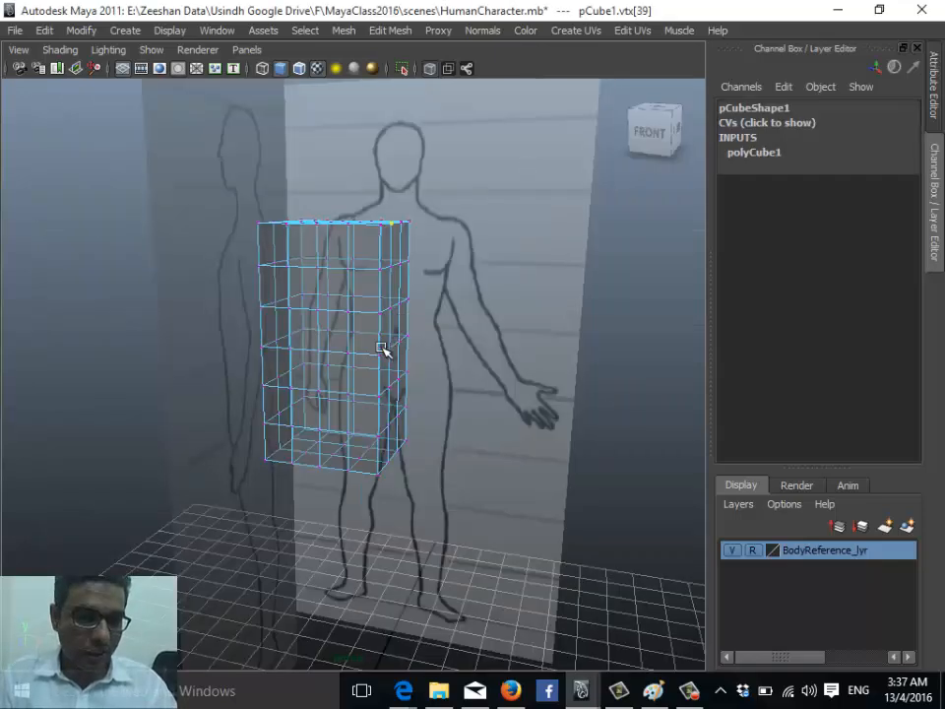
left_click_drag(383, 350, 351, 215, "alt")
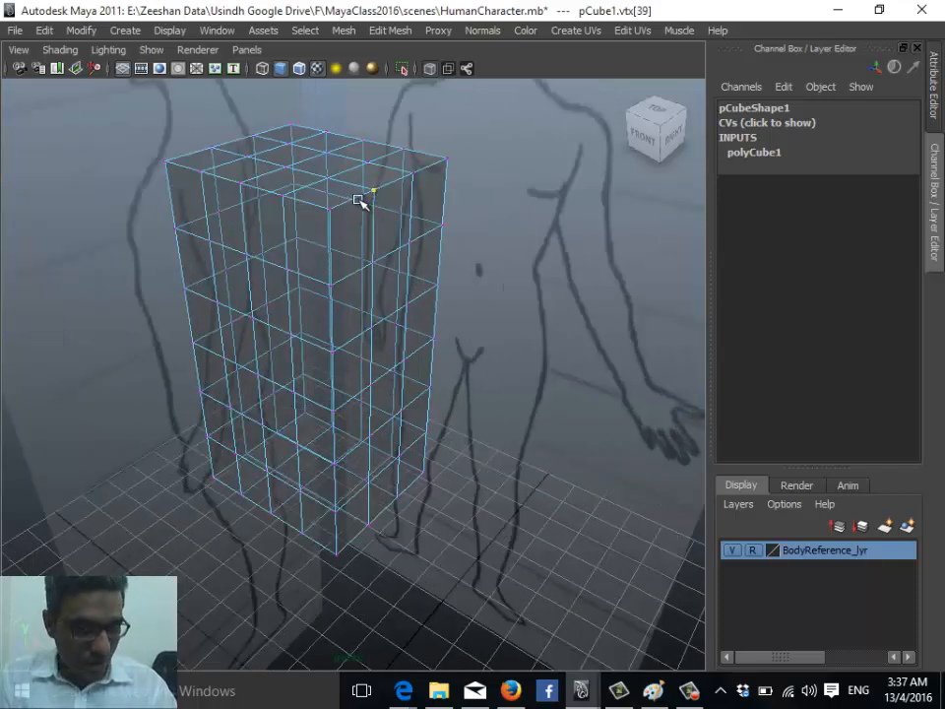
Box-select the whole vertex row across the top in the side view and compare it with single vertices in perspective
key("space")
left_click_drag(373, 237, 399, 231)
key("space")
left_click_drag(345, 279, 440, 285, "alt")
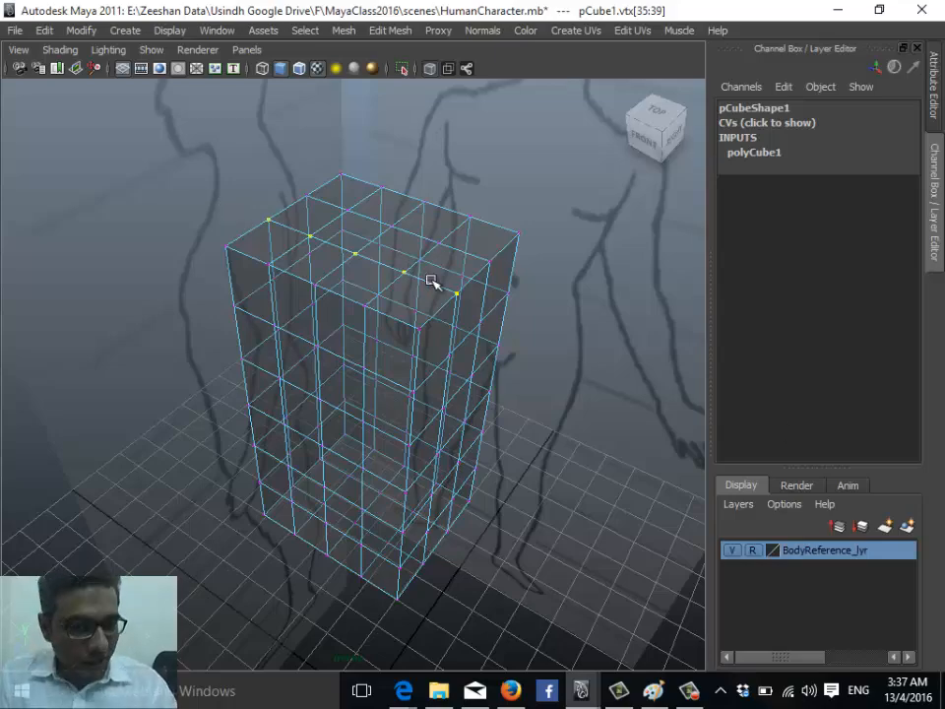
left_click_drag(403, 306, 288, 232, "alt")
left_click(293, 258)
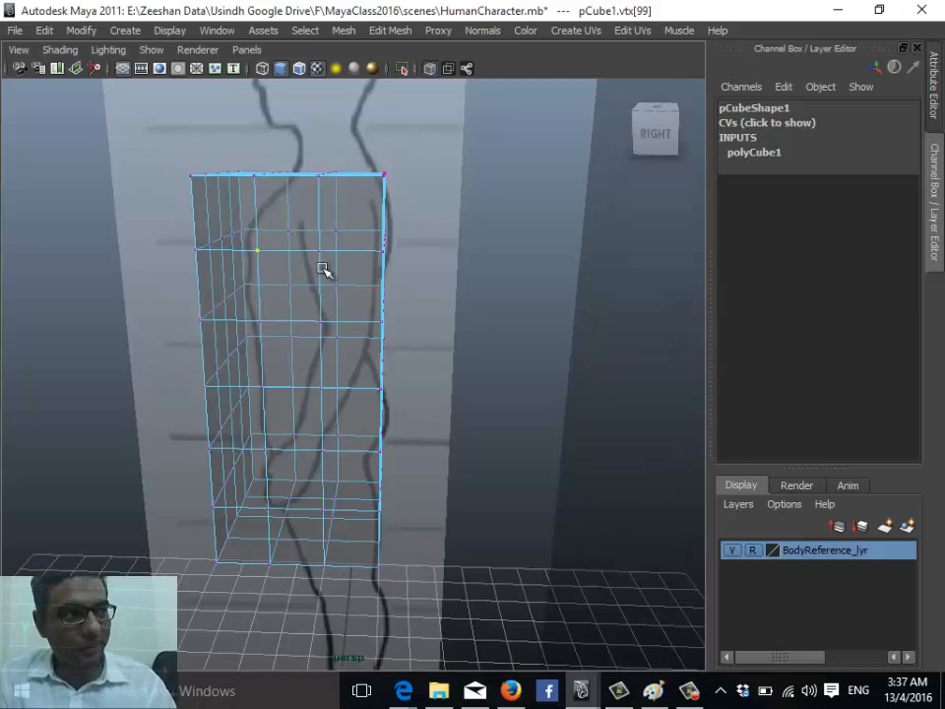
left_click(200, 258)
left_click_drag(200, 258, 250, 264, "alt")
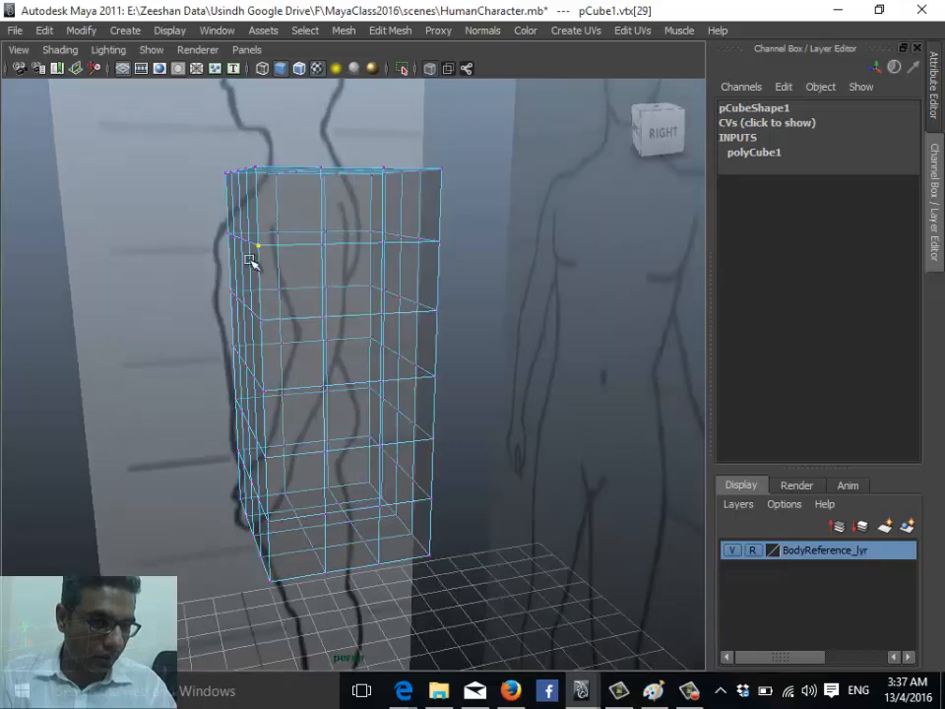
In the side view, box-select the top front vertex row and move it onto the upper chest outline below the neck
key("space")
left_click_drag(346, 254, 399, 264)
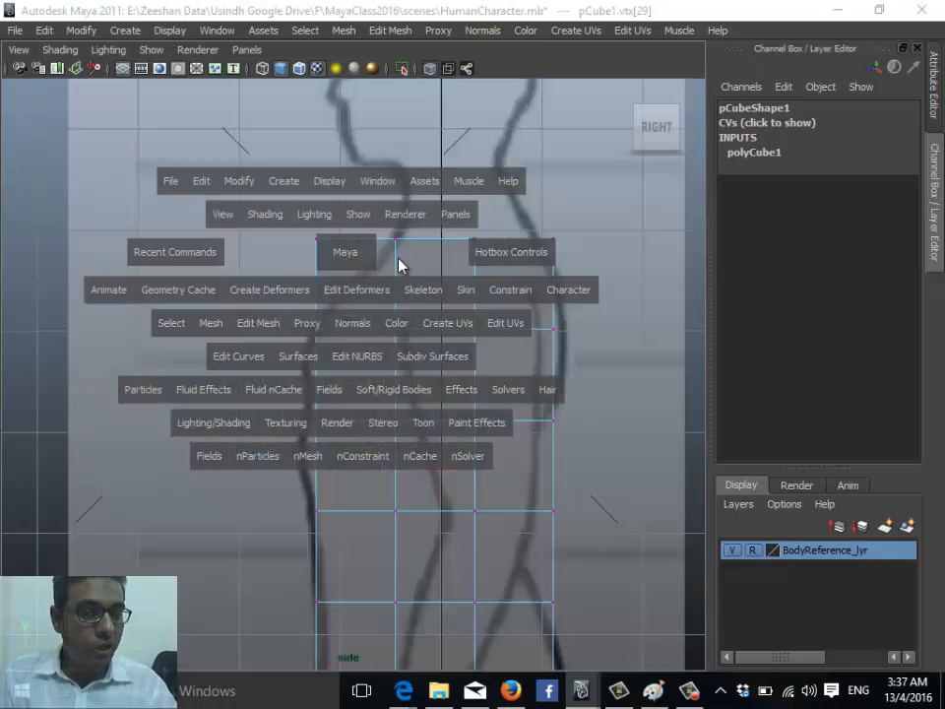
left_click_drag(289, 234, 327, 249)
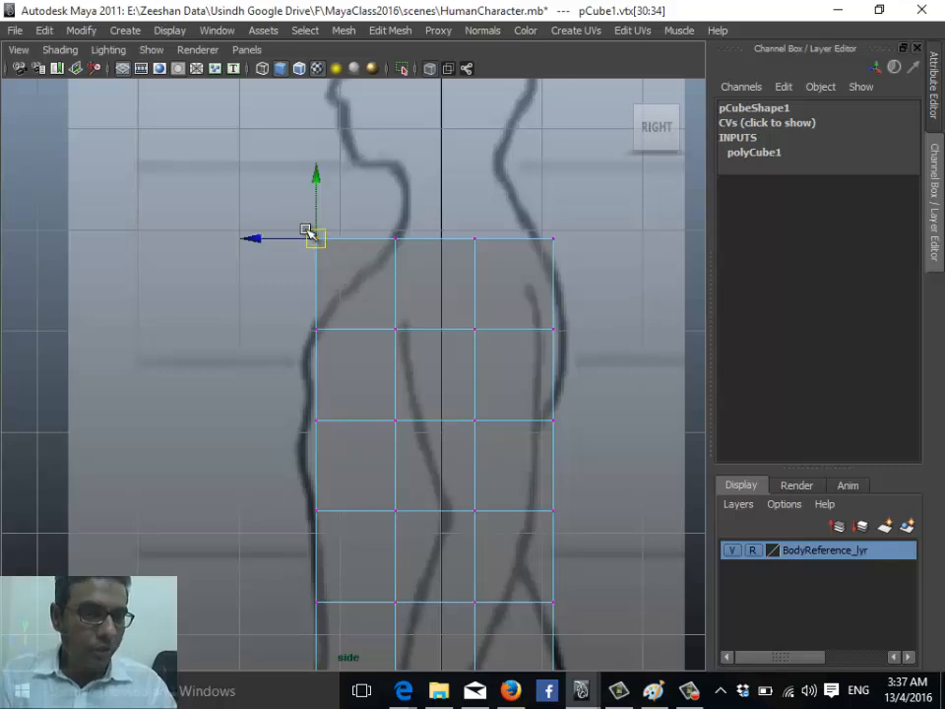
left_click_drag(315, 238, 363, 275)
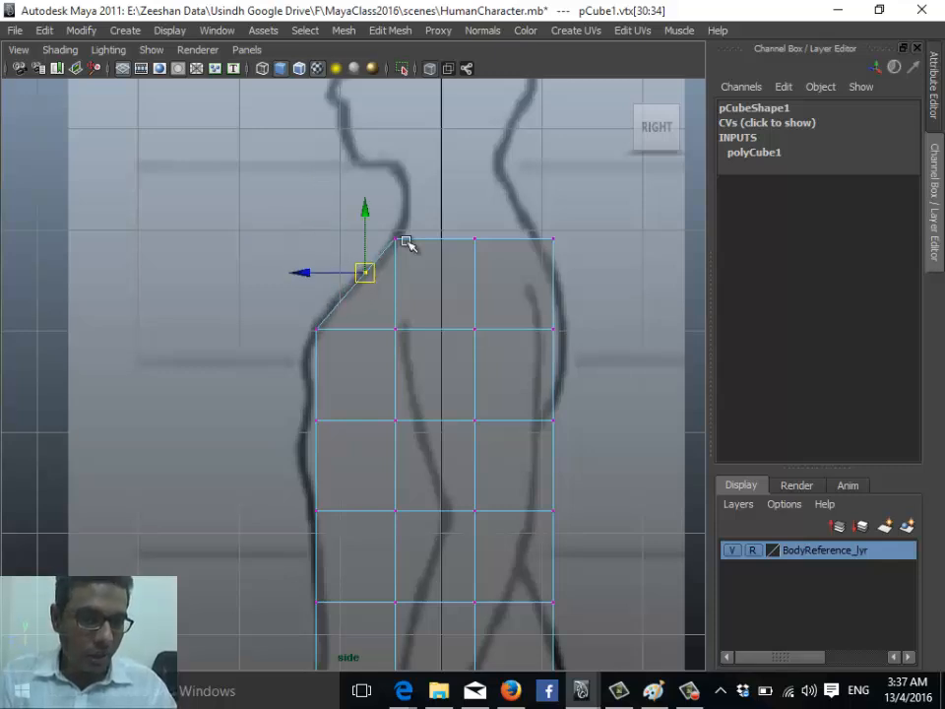
Fit the top back, neck-front and upper-back vertex rows to the neck and shoulder outline in the side view
left_click_drag(570, 227, 533, 232)
mouse_move(386, 226)
left_mouse_down()
mouse_move(406, 252)
mouse_move(403, 226)
left_mouse_up()
left_click_drag(351, 267, 384, 253)
mouse_move(303, 317)
left_mouse_down()
mouse_move(324, 345)
mouse_move(317, 329)
left_mouse_up()
middle_click_drag(448, 357, 351, 311, "alt")
left_click_drag(441, 271, 462, 253)
Move the front and back vertices of the third row onto the chest and back outlines
middle_click_drag(202, 311, 344, 295, "alt")
left_click_drag(253, 325, 256, 284)
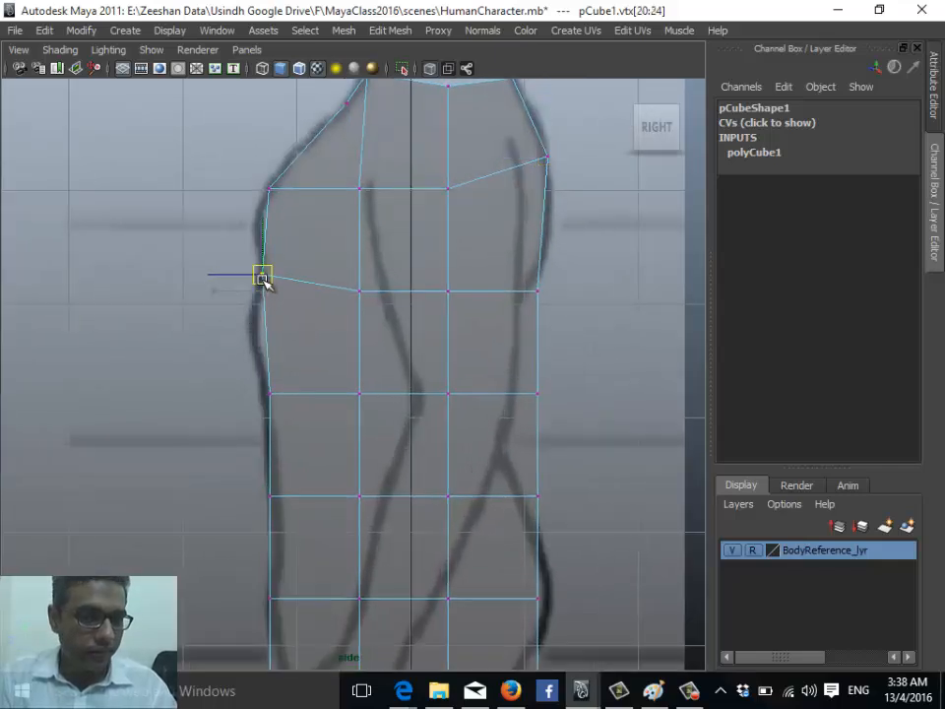
mouse_move(524, 277)
left_mouse_down()
mouse_move(539, 295)
mouse_move(535, 277)
left_mouse_up()
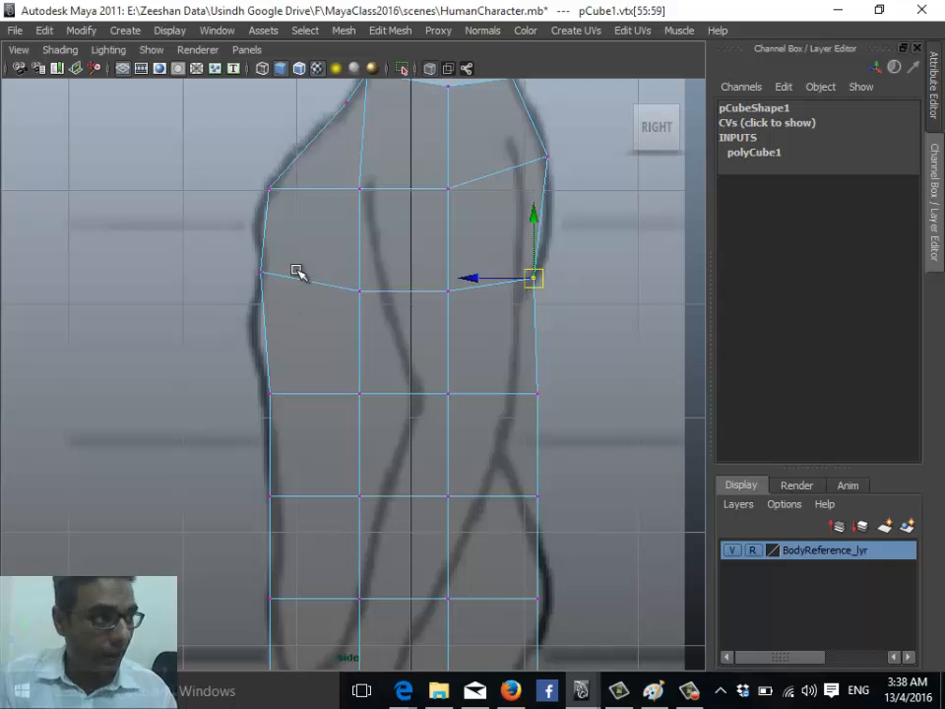
In the side view, move the fourth row's front vertices onto the belly outline and its back vertices inward at the lower back
left_click(270, 392)
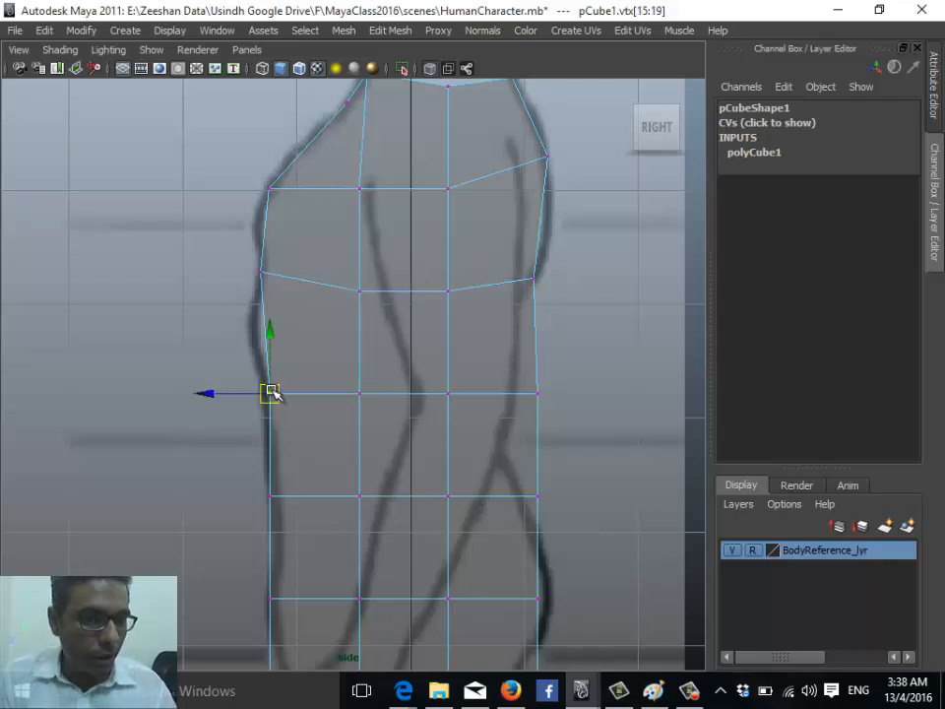
left_click_drag(270, 393, 252, 333)
left_click(539, 395)
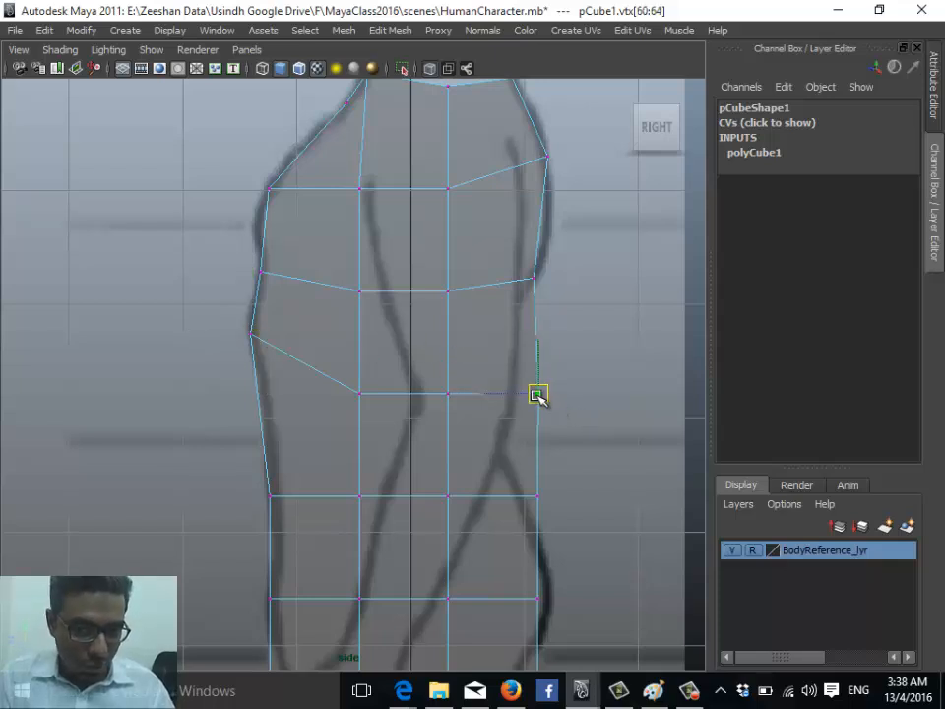
left_click_drag(538, 395, 486, 382)
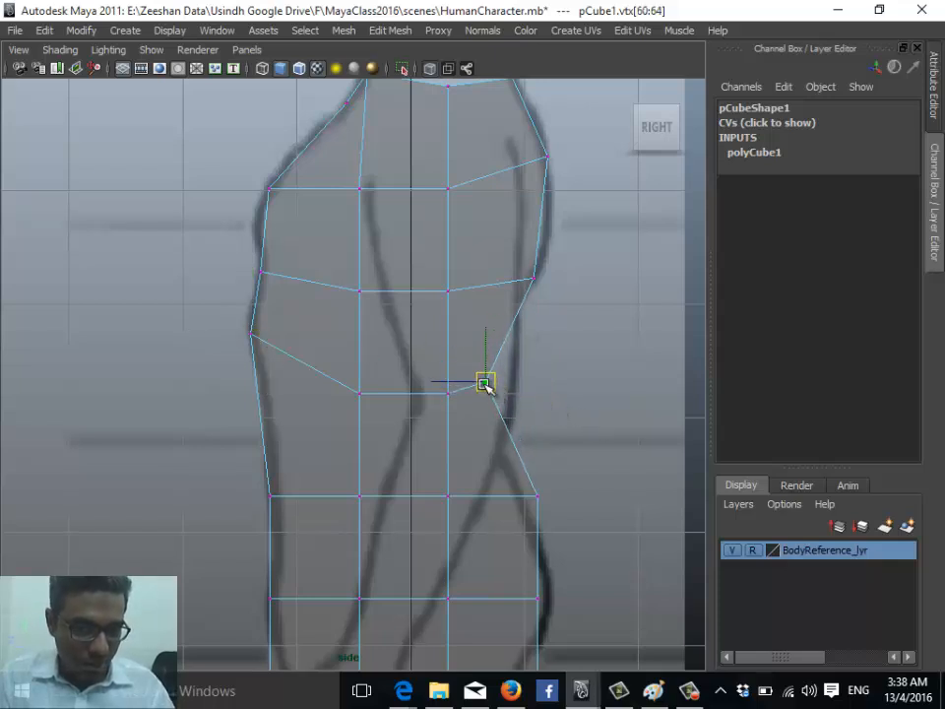
Fit the fifth row's back and front vertices to the lower-back and lower-belly outlines in the side view
left_click(540, 495)
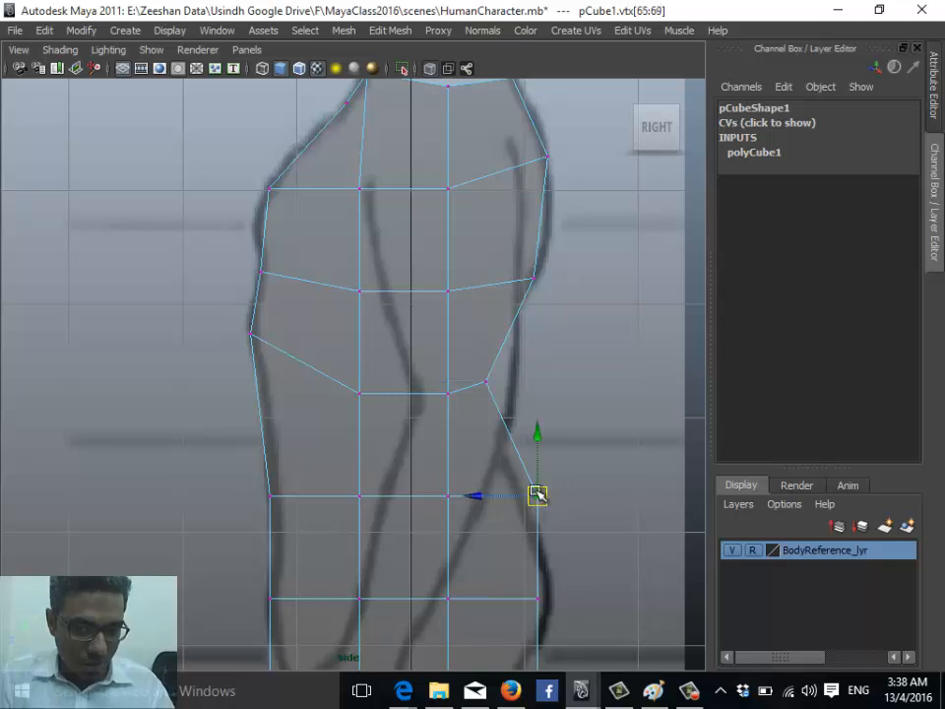
left_click_drag(539, 494, 513, 478)
left_click(270, 495)
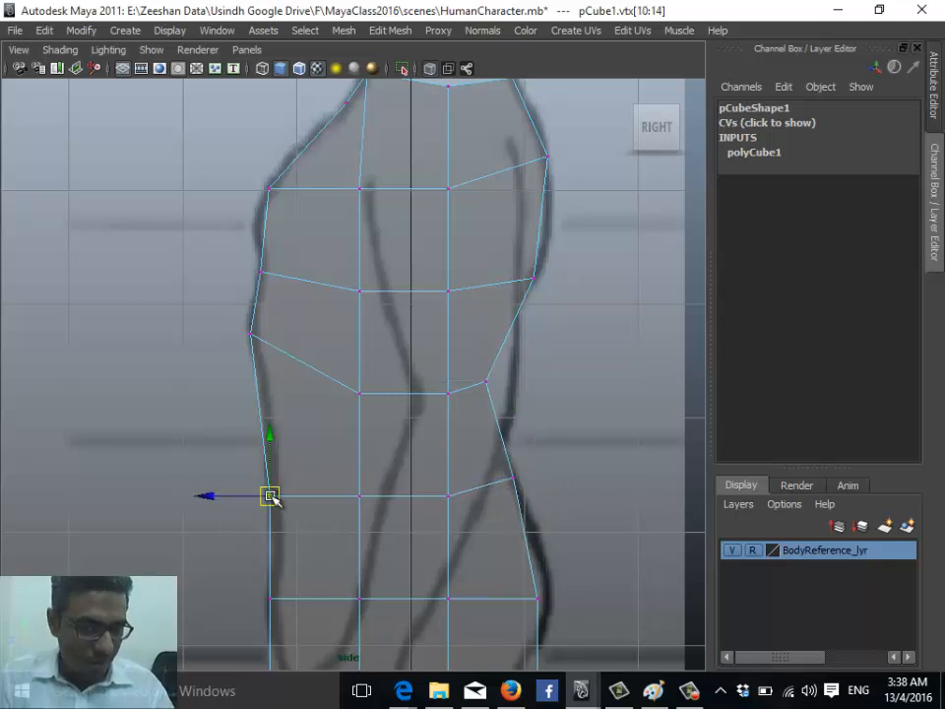
left_click_drag(270, 495, 277, 492)
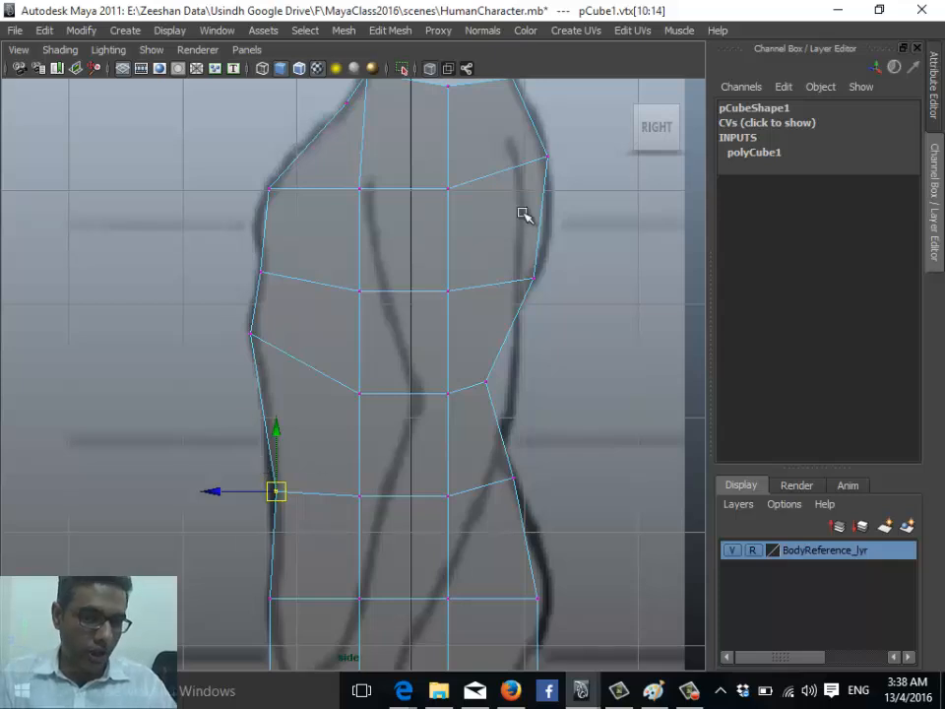
Shape the front and back vertices of the two lowest rows to the pelvis, buttock and upper-thigh outlines in the side view
middle_click_drag(469, 477, 475, 379, "alt")
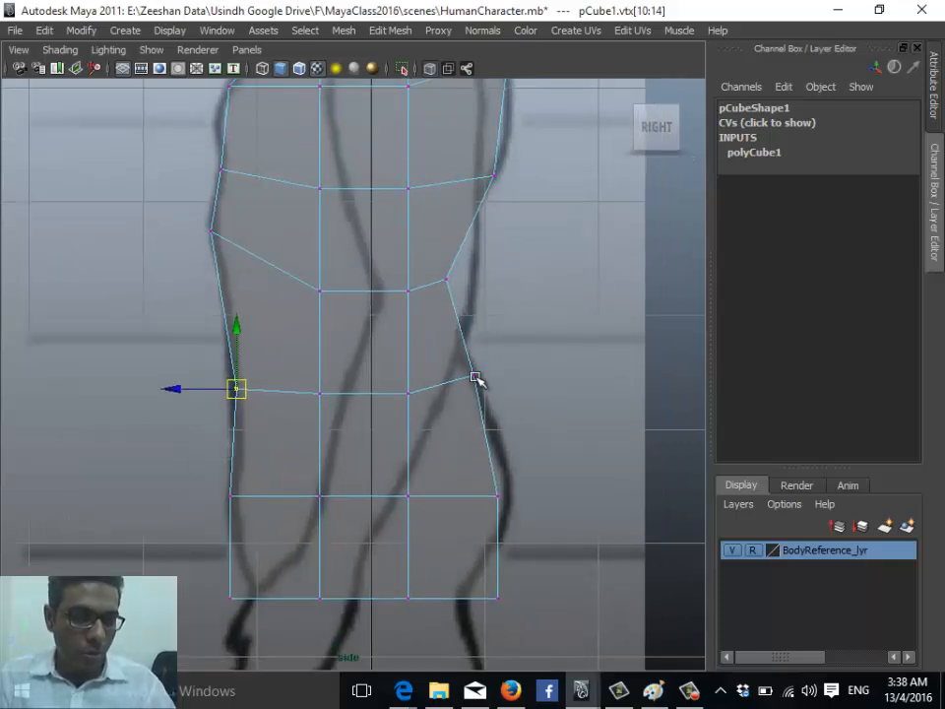
left_click_drag(466, 371, 481, 391)
left_click_drag(257, 382, 209, 421)
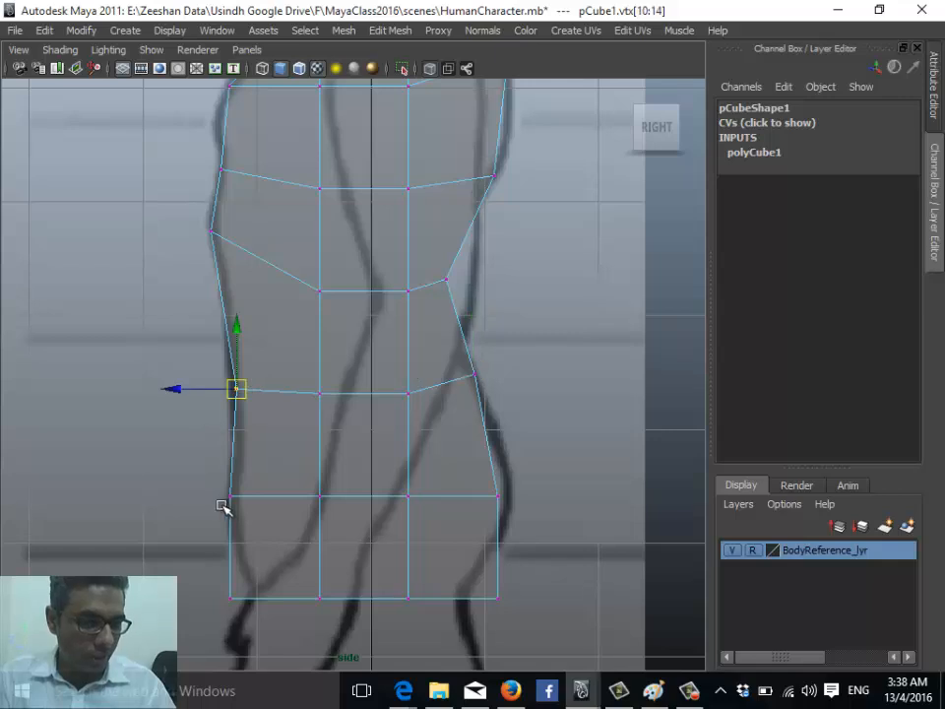
left_click_drag(246, 524, 233, 483)
left_click_drag(239, 623, 251, 595)
left_click_drag(474, 618, 473, 588)
left_click_drag(489, 489, 511, 505)
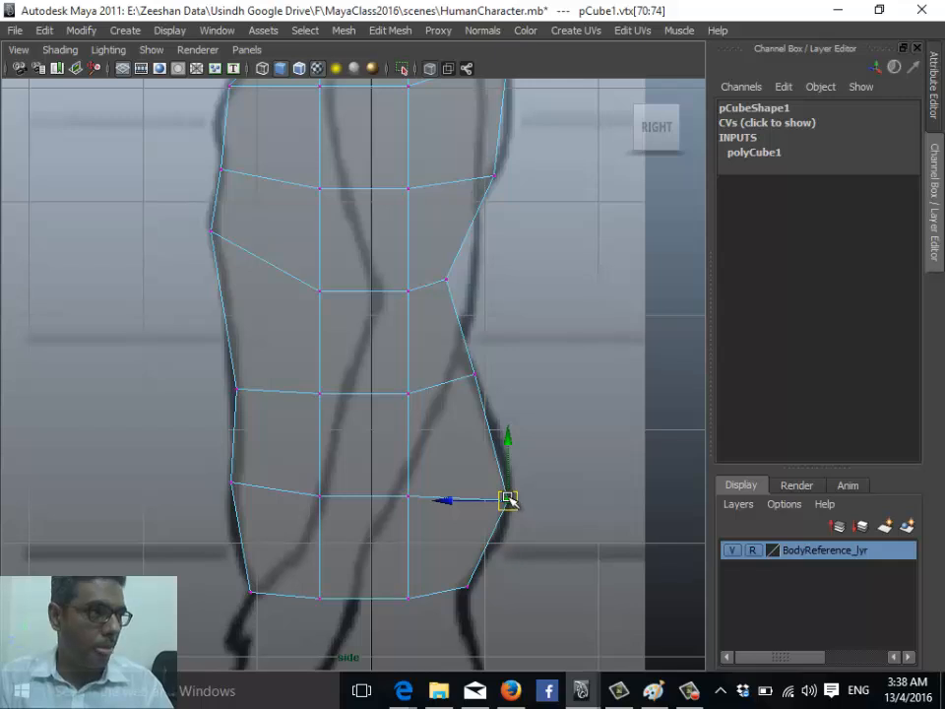
In the front view, fit the outer vertices on the character's left side to the shoulder, armpit and side-of-chest outline
middle_click_drag(514, 329, 546, 434, "alt")
right_click_drag(546, 434, 448, 347, "alt")
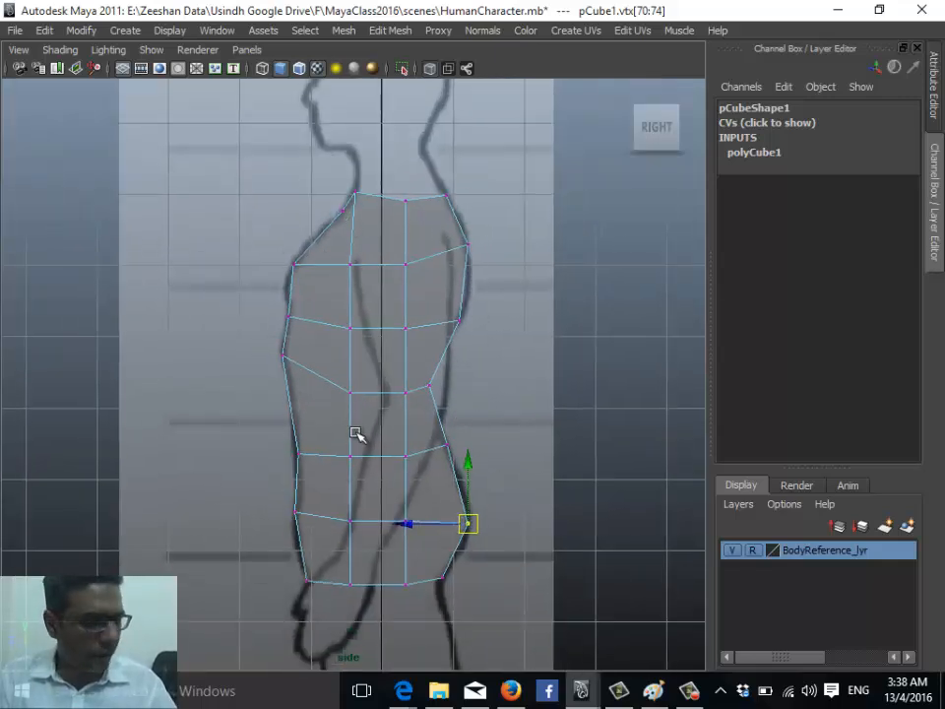
key("space")
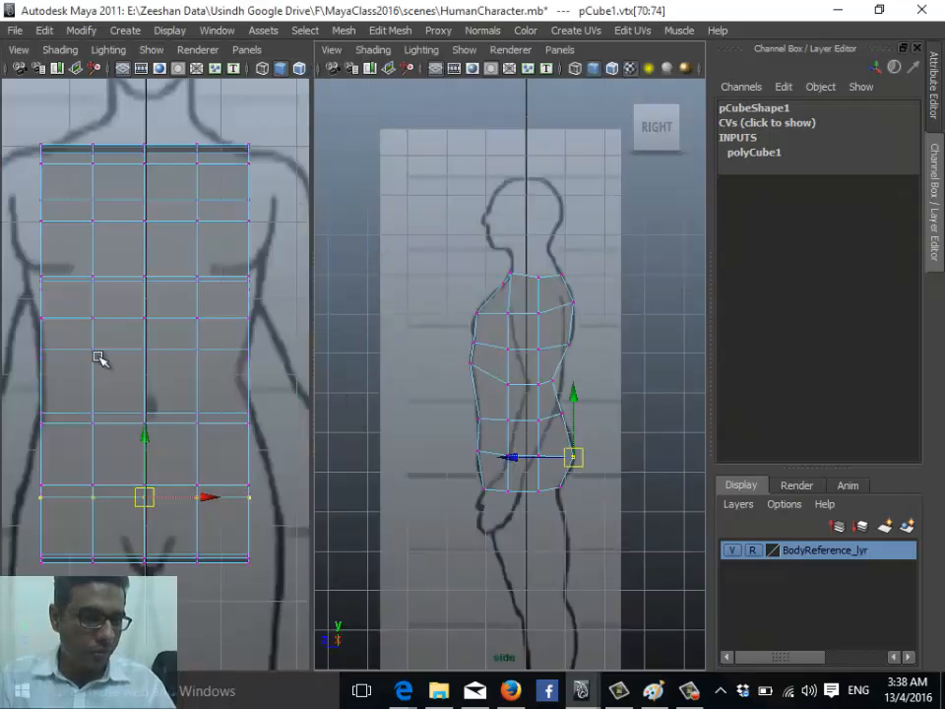
key("space")
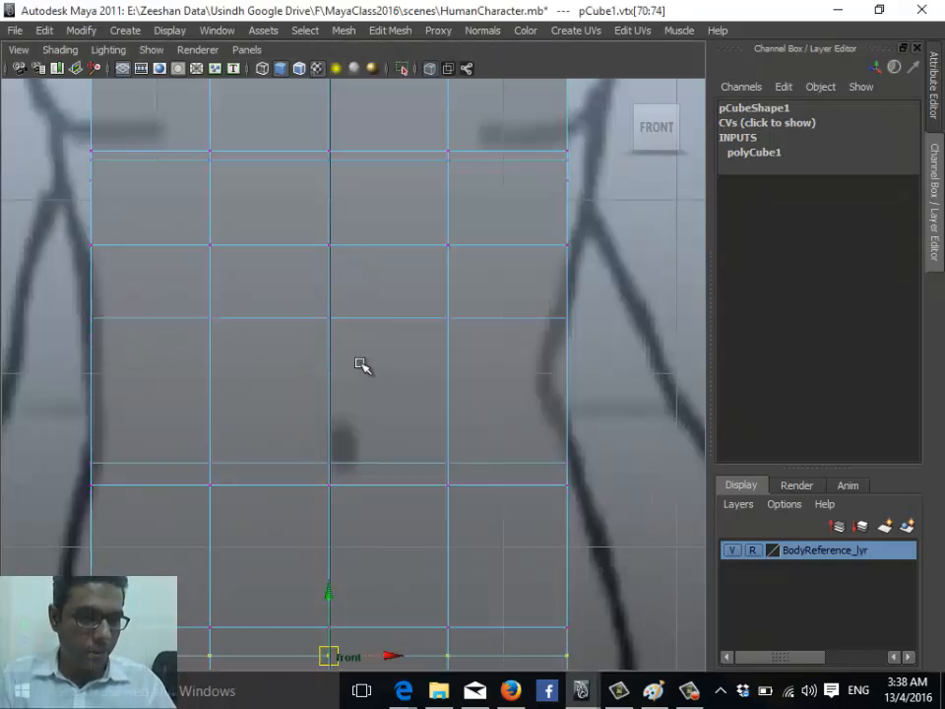
middle_click_drag(363, 365, 484, 492, "alt")
right_click_drag(483, 491, 420, 440, "alt")
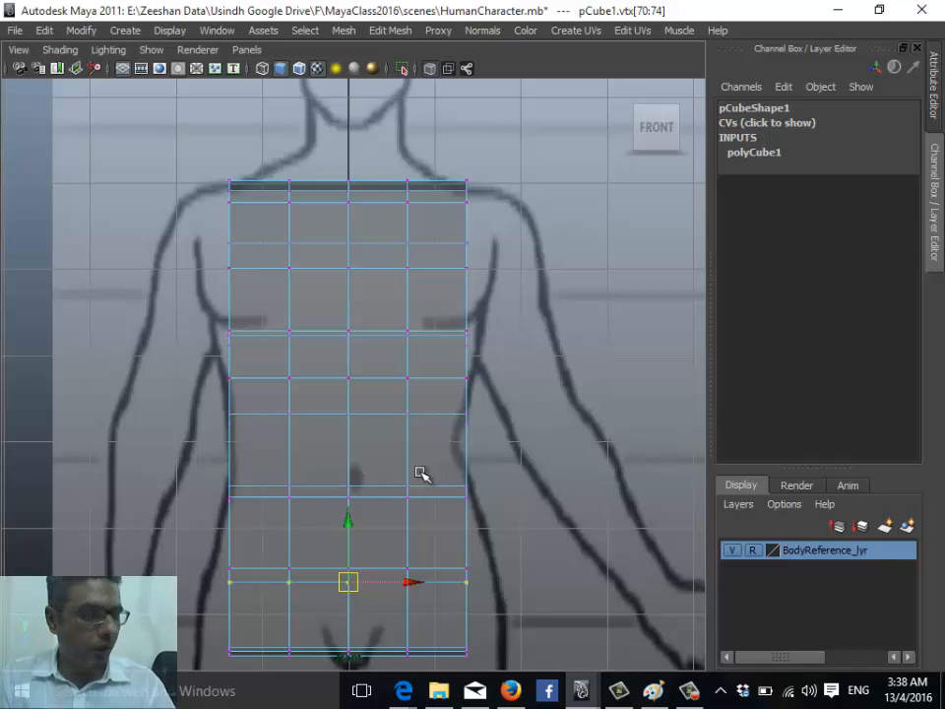
middle_click_drag(434, 459, 401, 523, "alt")
left_click(434, 252)
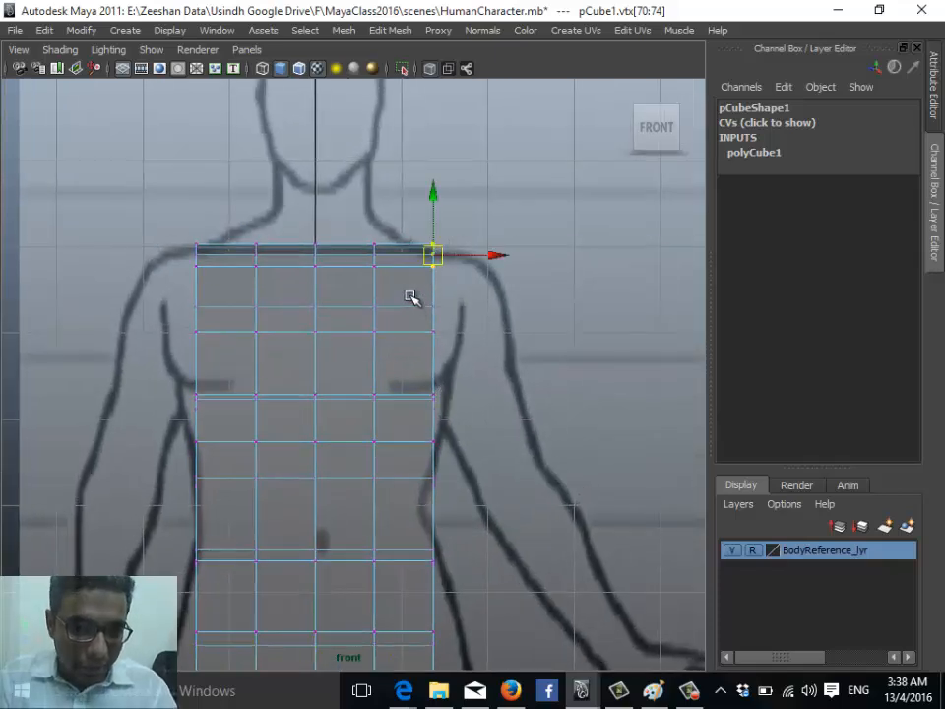
left_click_drag(434, 252, 467, 322)
left_click(435, 330)
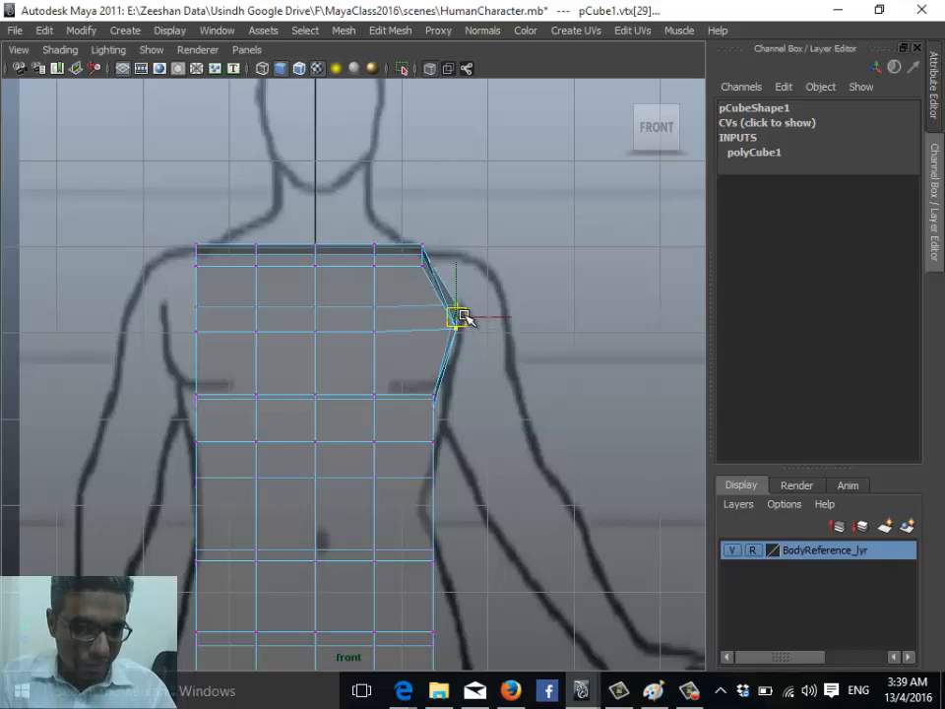
left_click(435, 400)
left_click_drag(437, 410, 449, 415)
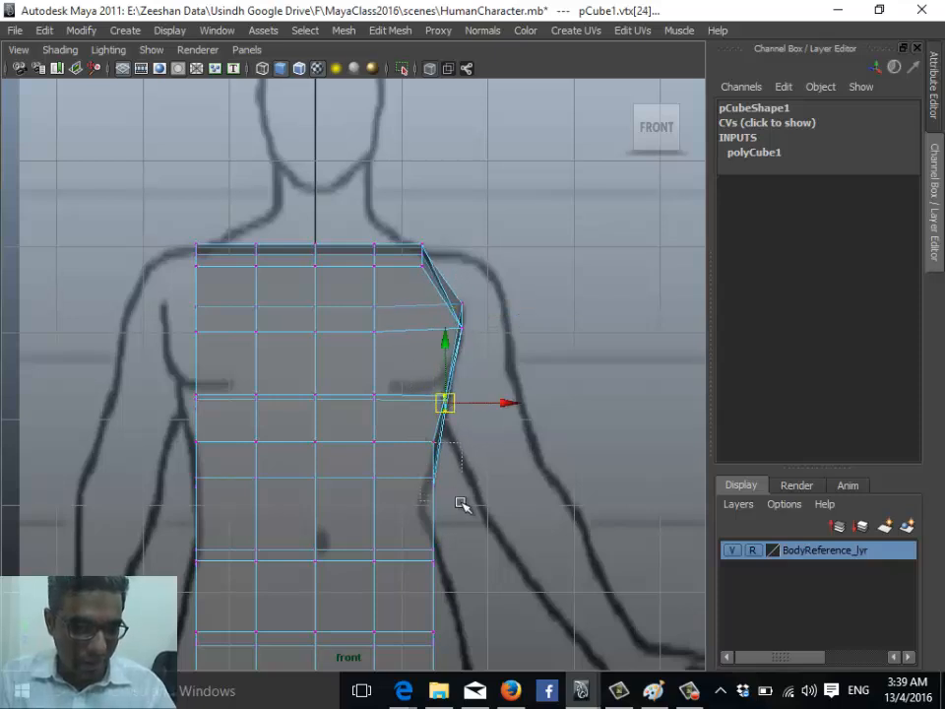
Move the outer vertices on the character's left side onto the outline from the waist down to the hip and bottom row
left_click(431, 480)
middle_click_drag(439, 512, 425, 382, "alt")
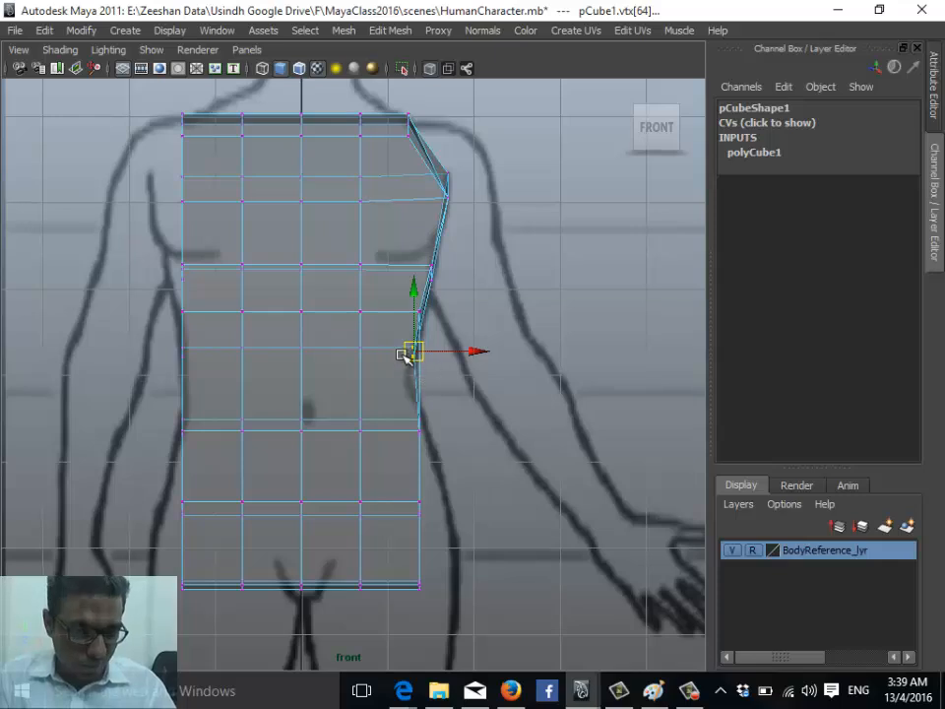
left_click(419, 428)
left_click_drag(419, 428, 429, 431)
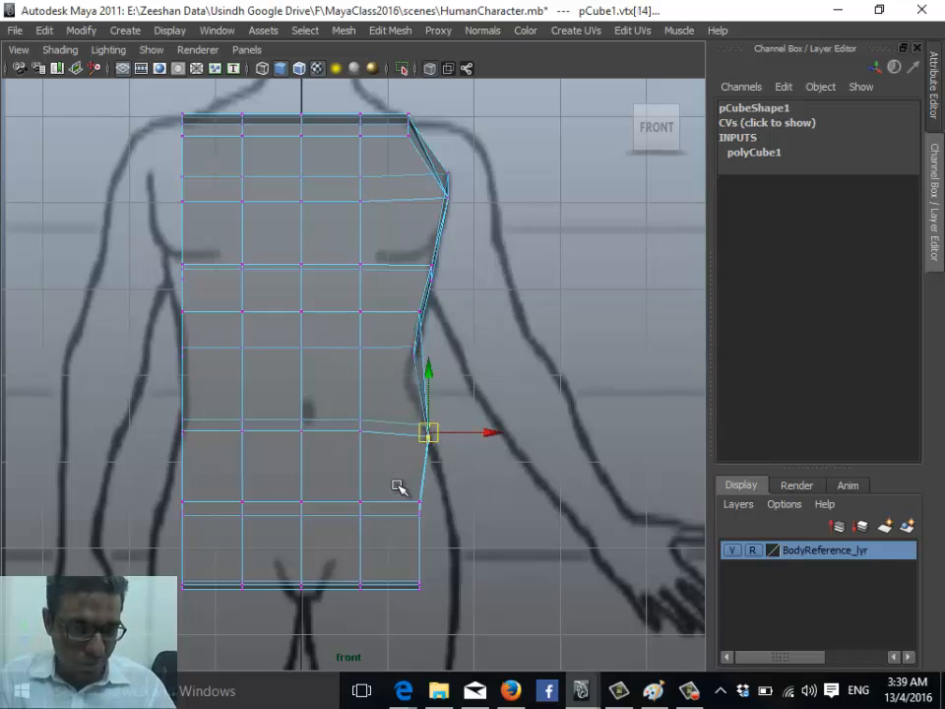
left_click(420, 503)
left_click_drag(422, 505, 446, 507)
left_click(421, 585)
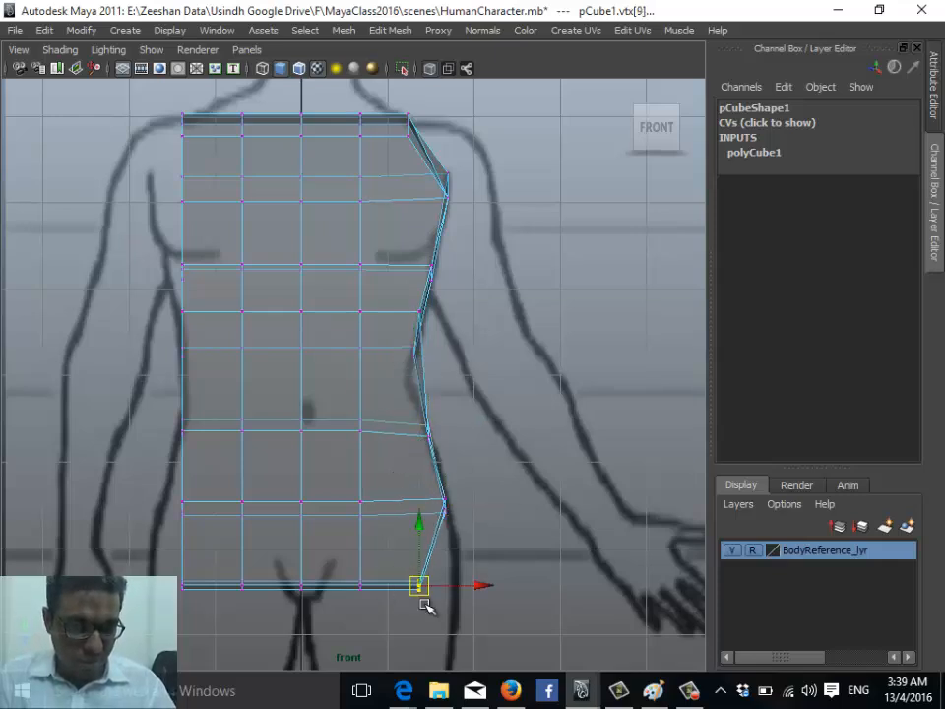
left_click_drag(420, 589, 458, 583)
Fit the outer vertices on the character's right side to the hip, waist and lower-chest outline in the front view
left_click(182, 586)
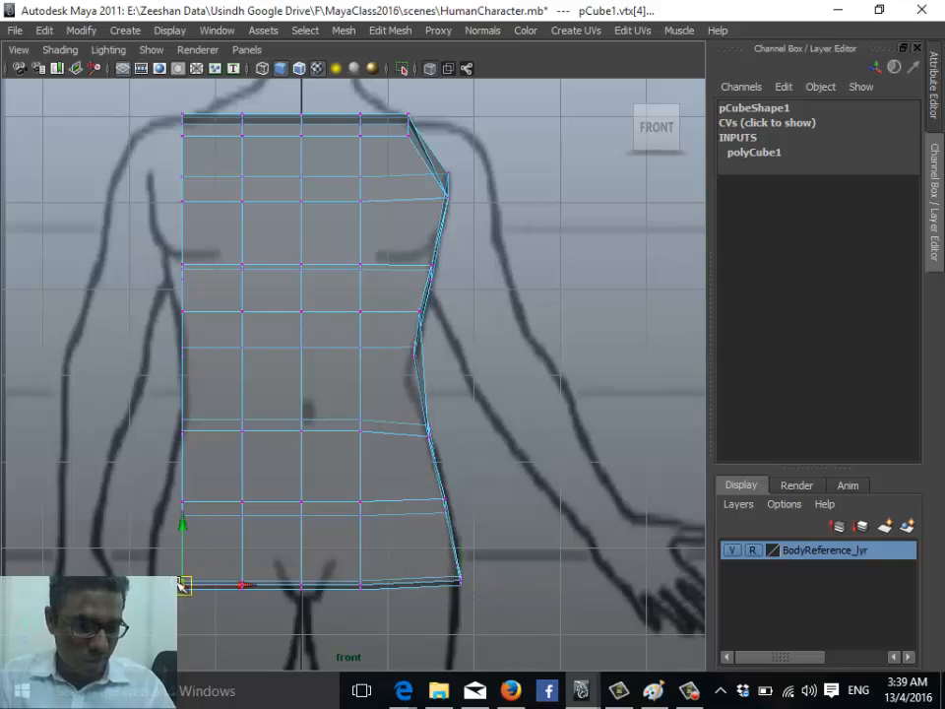
left_click_drag(181, 585, 167, 581)
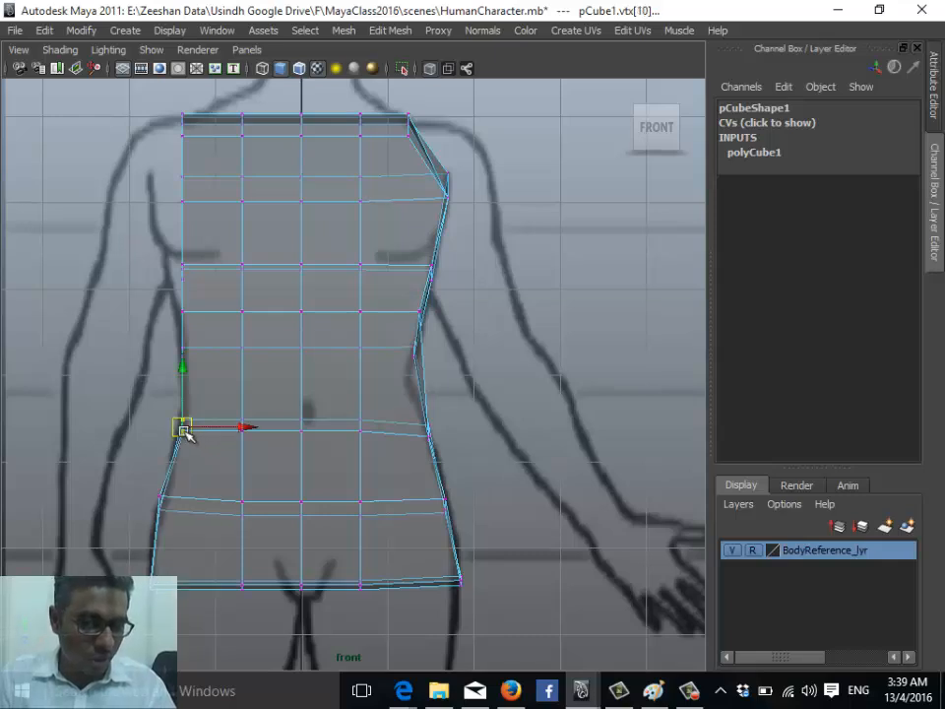
left_click_drag(183, 429, 184, 426)
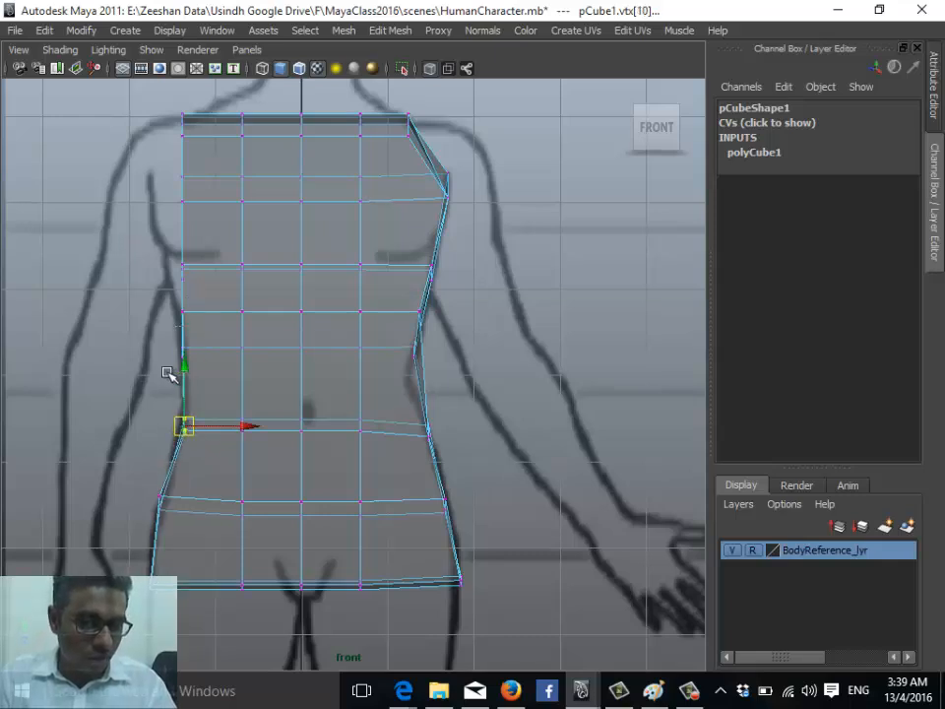
left_click(181, 347)
left_click_drag(182, 347, 163, 280)
left_click(181, 312)
left_click(182, 267)
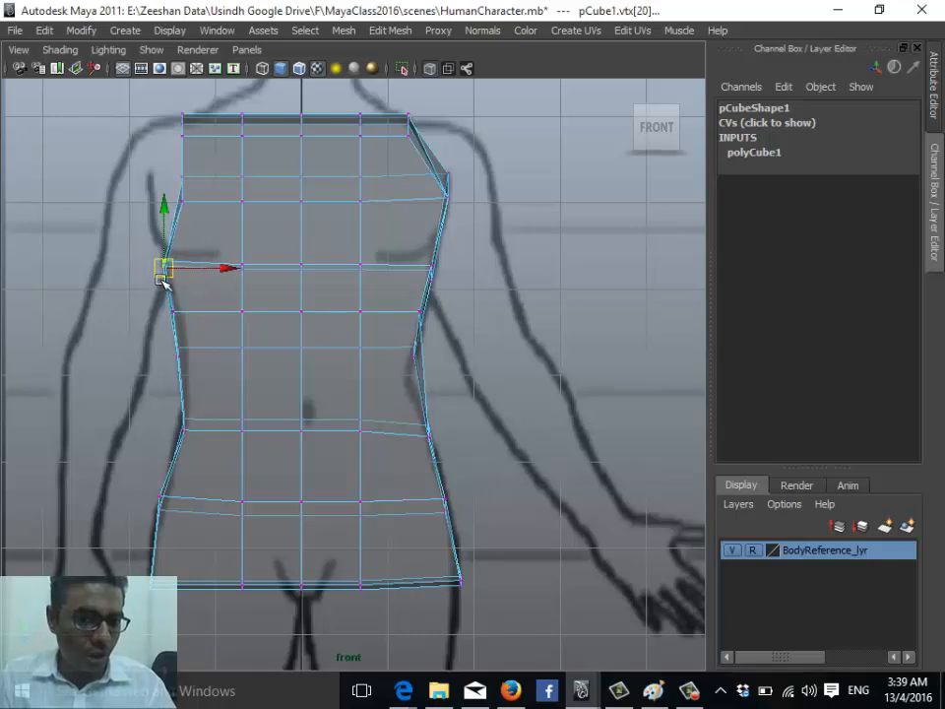
Widen the upper-chest vertices on the character's right side to the armpit line and adjust the top corner to the shoulder
left_click(181, 193)
left_click_drag(181, 191, 154, 182)
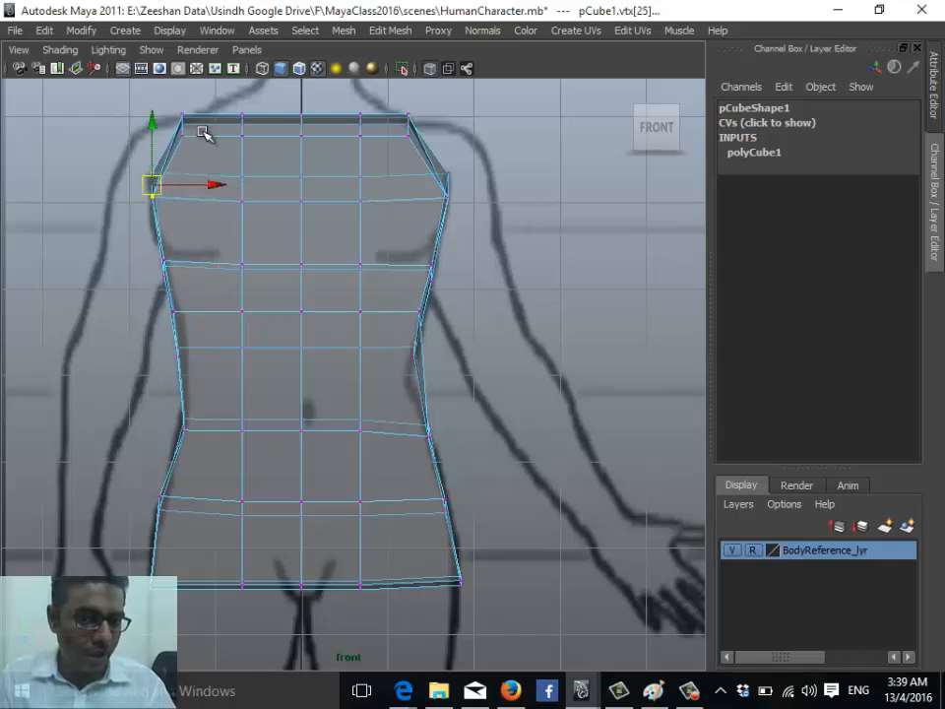
left_click(182, 117)
mouse_move(181, 120)
left_mouse_down()
mouse_move(159, 126)
mouse_move(183, 135)
left_mouse_up()
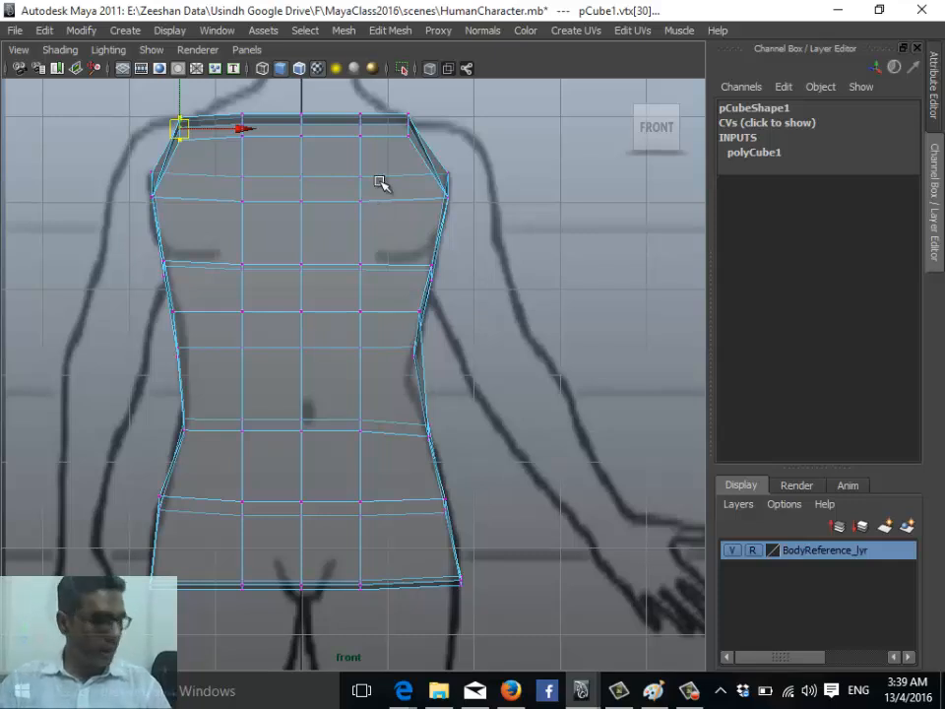
In the side view, shift the front inner column's vertices in the two chest rows forward toward the chest outline
key("space")
scroll(461, 440, "up", 6)
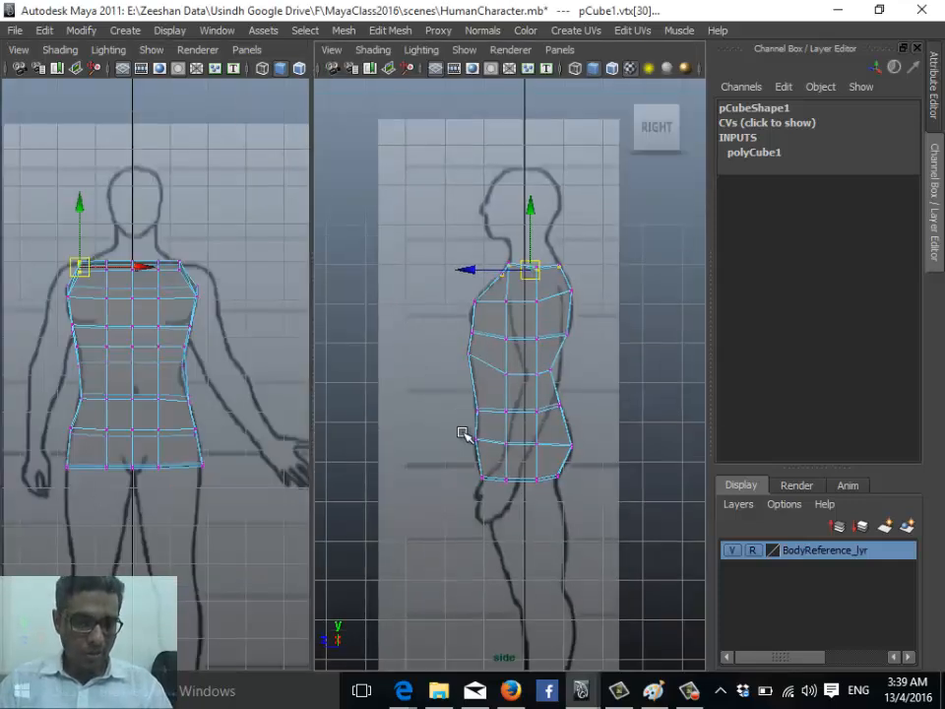
scroll(658, 452, "up", 1)
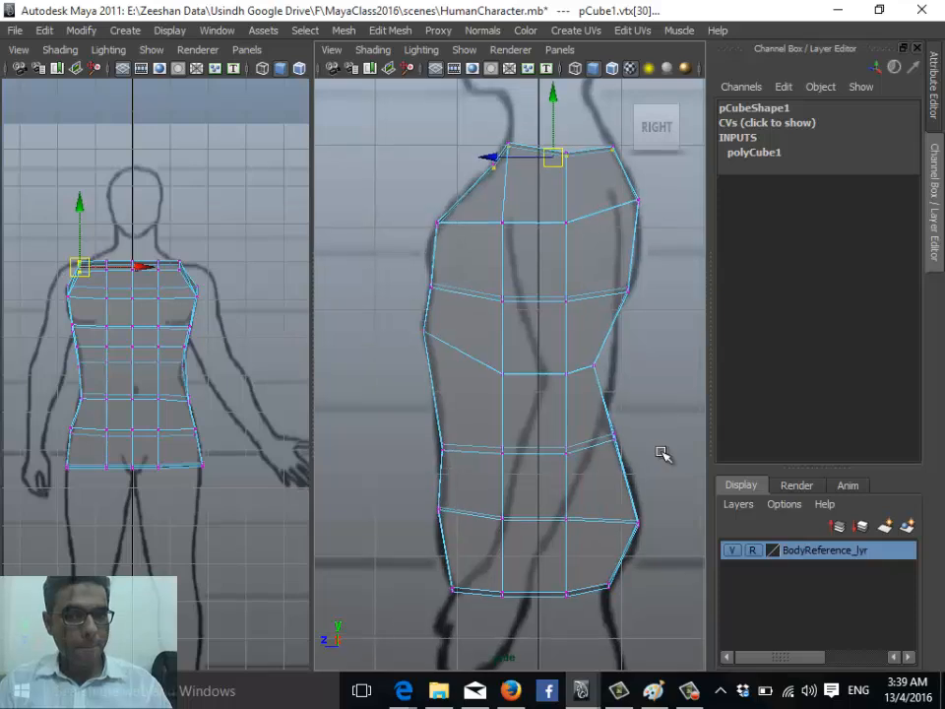
right_click_drag(582, 283, 635, 261)
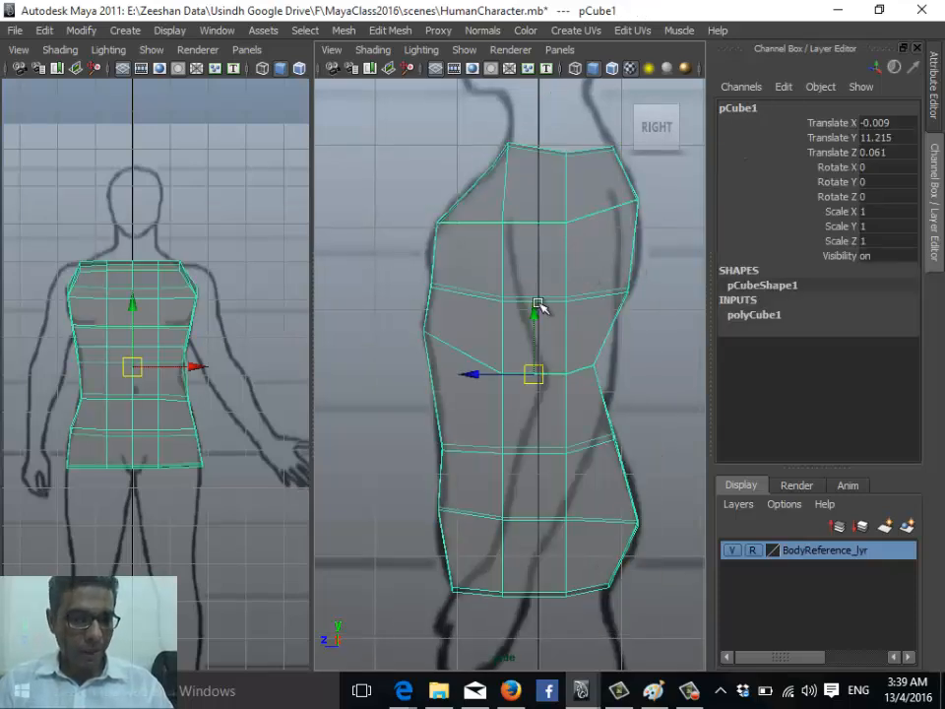
right_click_drag(538, 305, 502, 299)
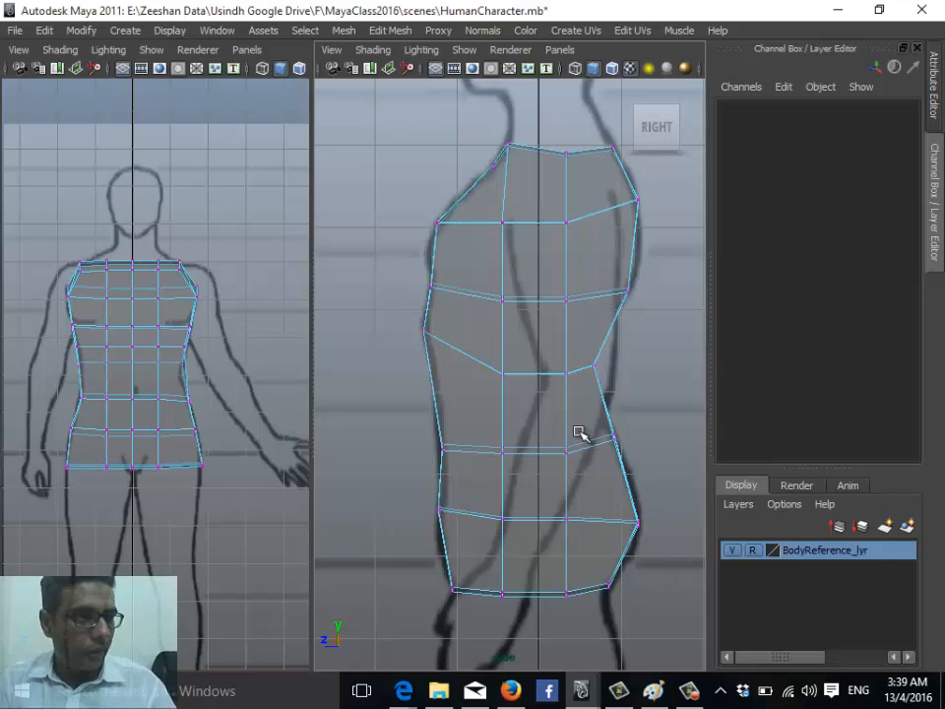
left_click(502, 223)
middle_click_drag(491, 298, 474, 355, "alt")
left_click_drag(437, 283, 416, 281)
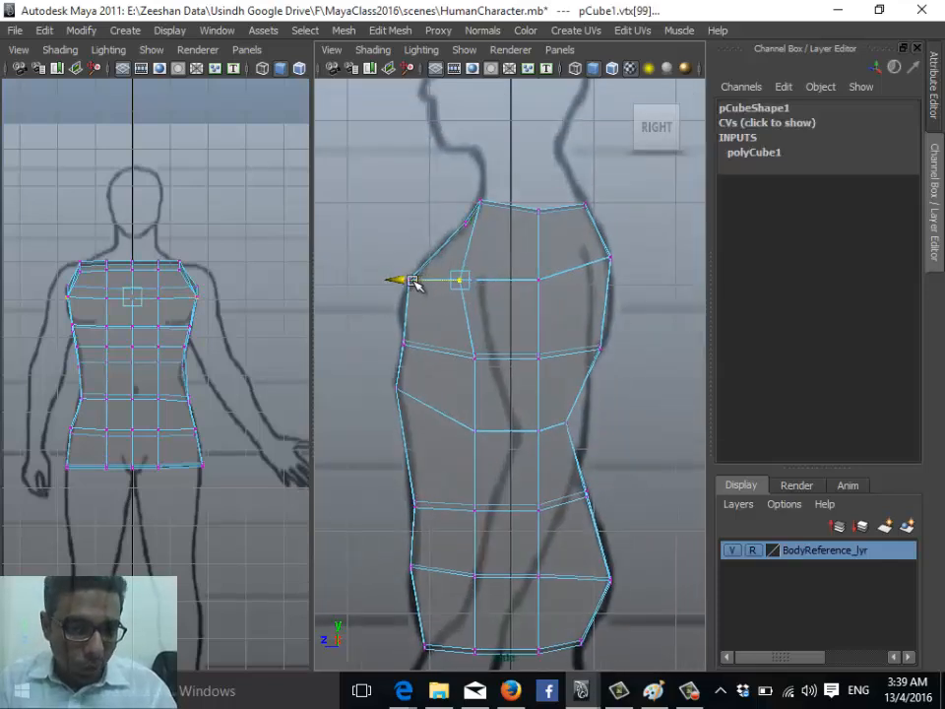
left_click(474, 356)
left_click_drag(443, 359, 431, 362)
Shift the front inner column's vertices in the two rows below the chest forward, following the belly outline
left_click(475, 430)
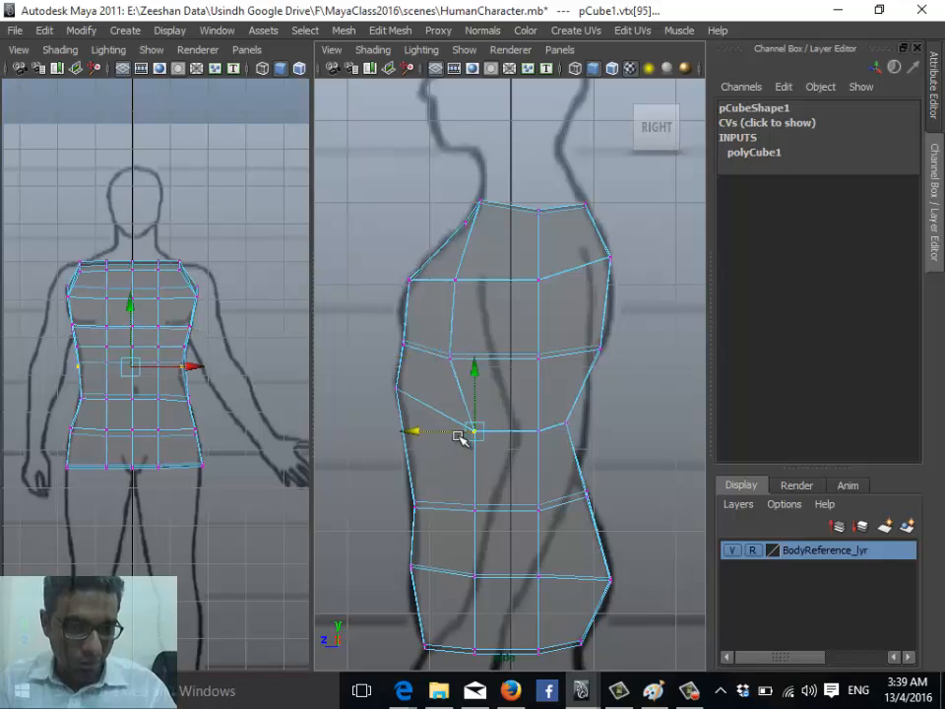
mouse_move(460, 438)
left_mouse_down()
mouse_move(439, 430)
mouse_move(454, 433)
mouse_move(450, 425)
left_mouse_up()
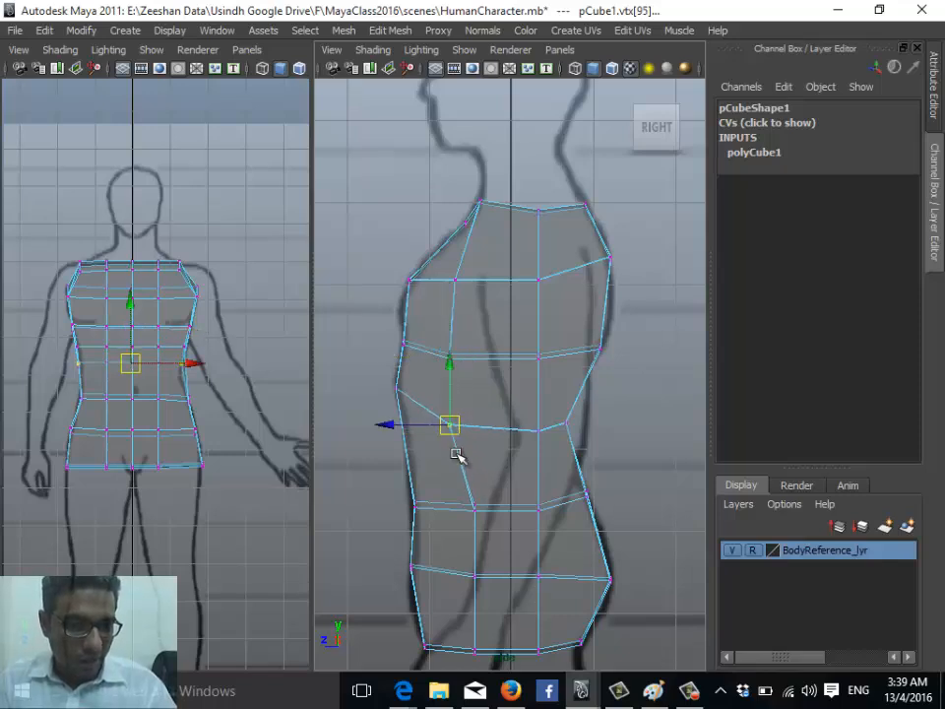
left_click_drag(462, 521, 457, 510)
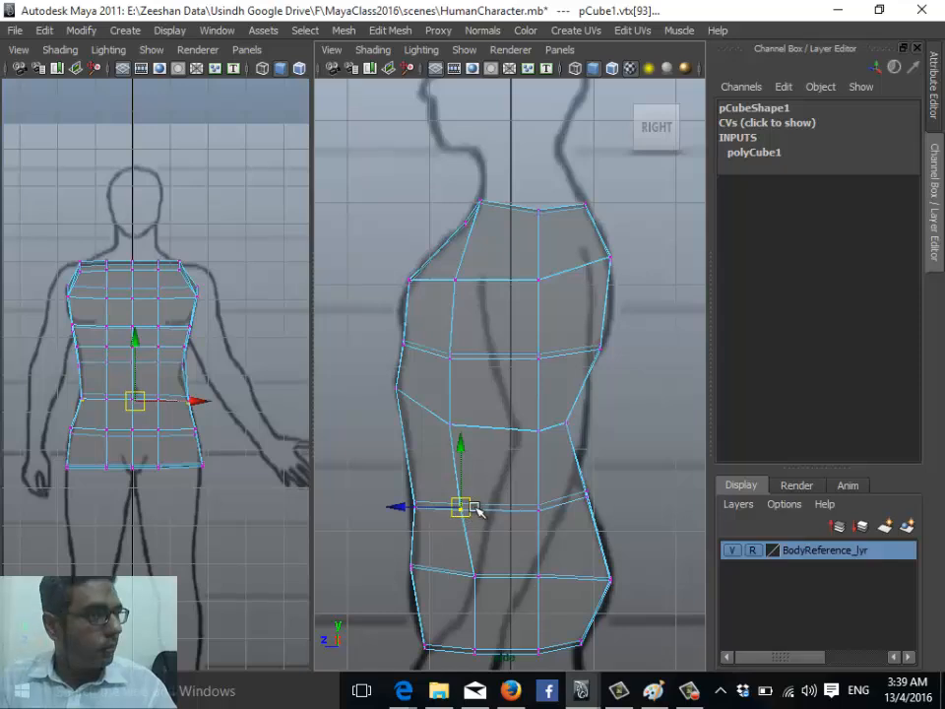
In the side view, shift the back inner column's vertices in the two chest rows and the waist row toward the back
middle_click_drag(546, 555, 570, 232, "alt")
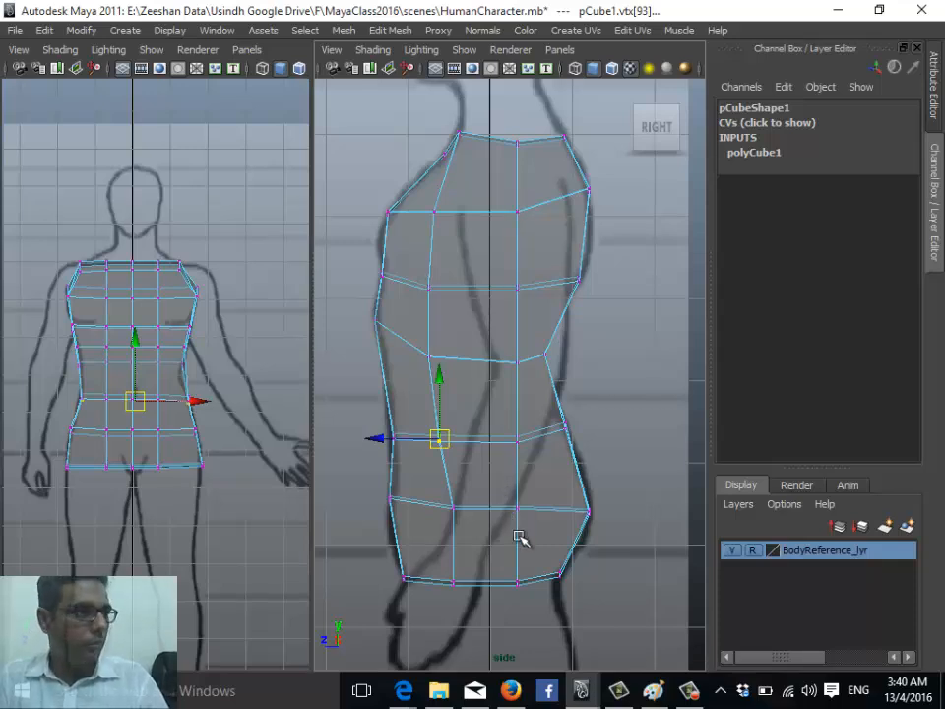
left_click(528, 216)
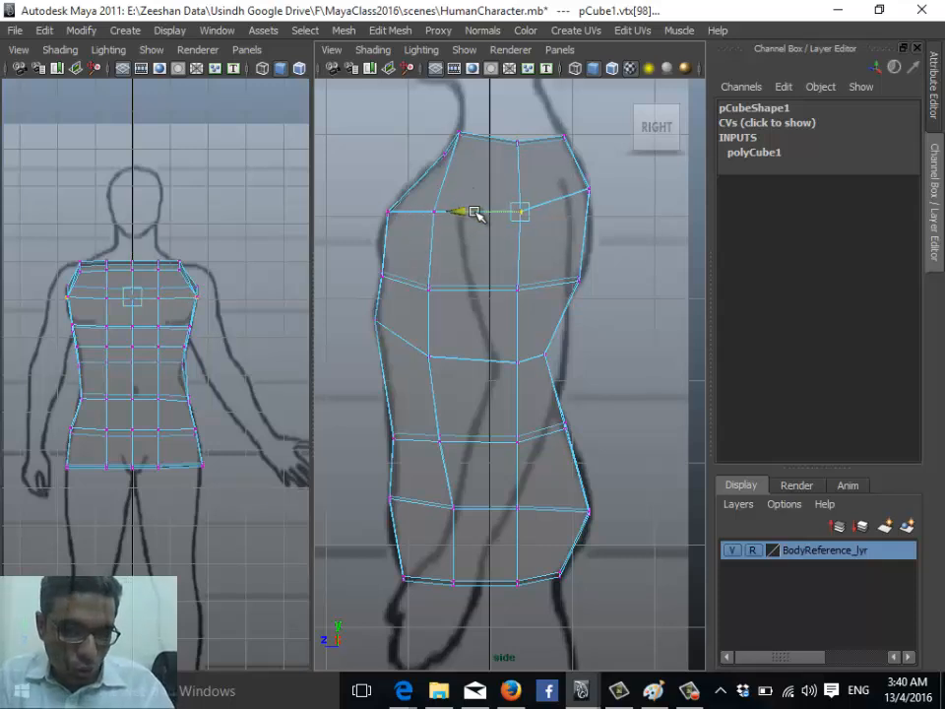
left_click_drag(475, 210, 490, 213)
left_click(517, 293)
left_click_drag(489, 286, 506, 286)
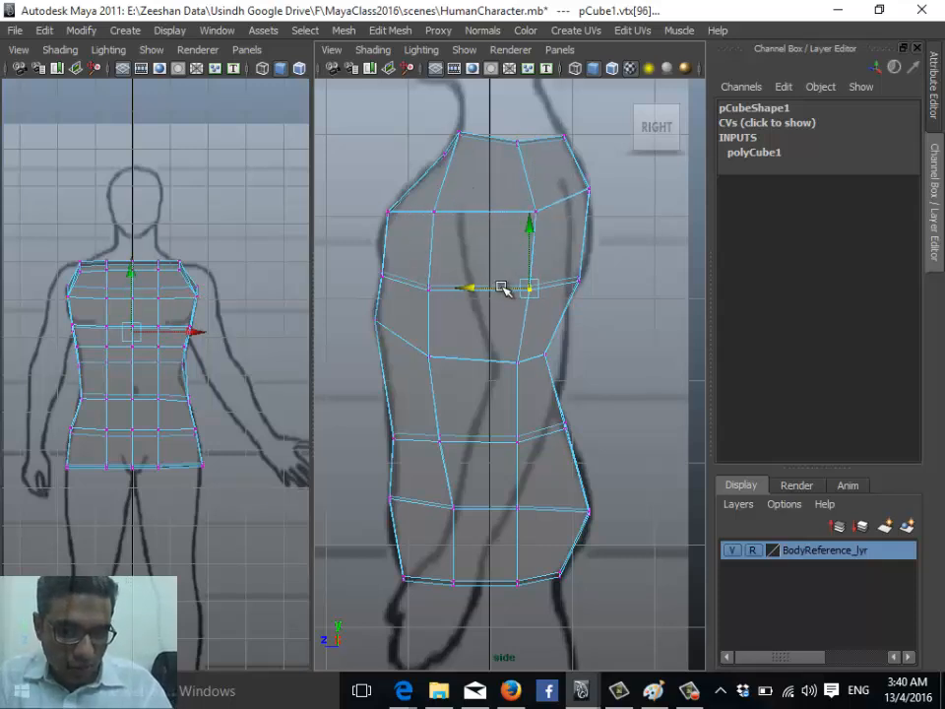
left_click(509, 365)
left_click_drag(509, 365, 521, 355)
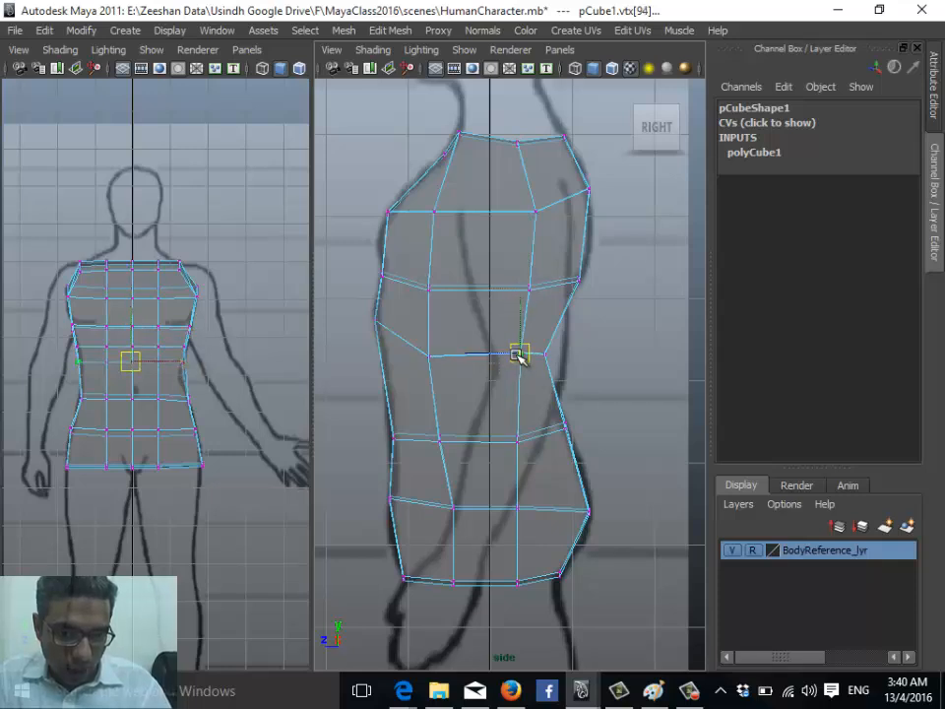
Shift the back inner column's vertices in the two rows below the waist backward and the front inner column's hip-row vertices forward
left_click(517, 444)
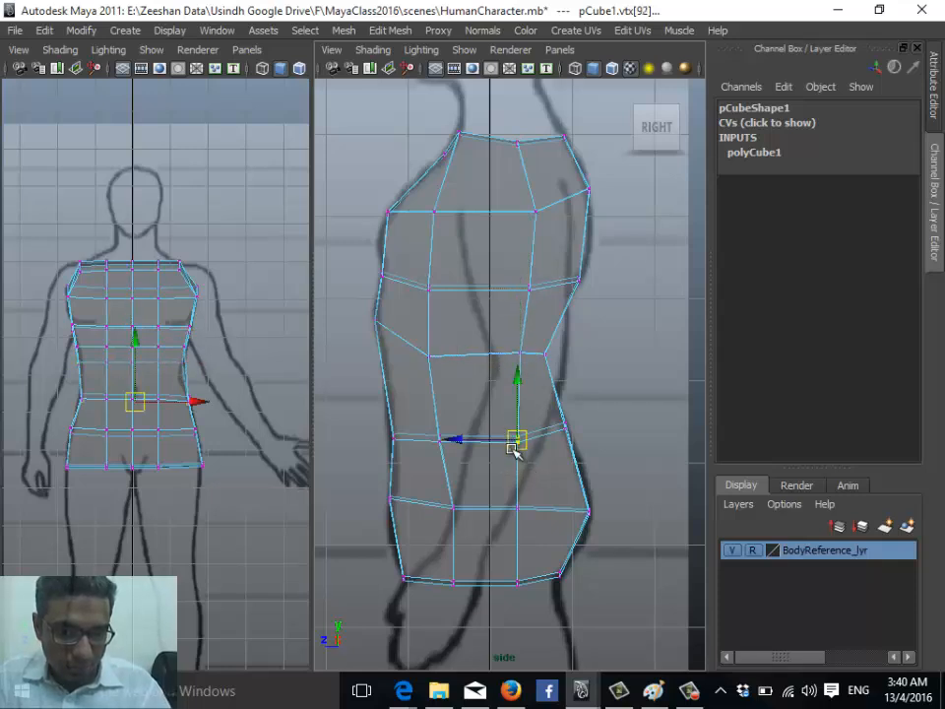
left_click_drag(517, 443, 529, 439)
left_click(519, 509)
left_click_drag(522, 514, 539, 514)
left_click(441, 517)
left_click_drag(440, 516, 440, 509)
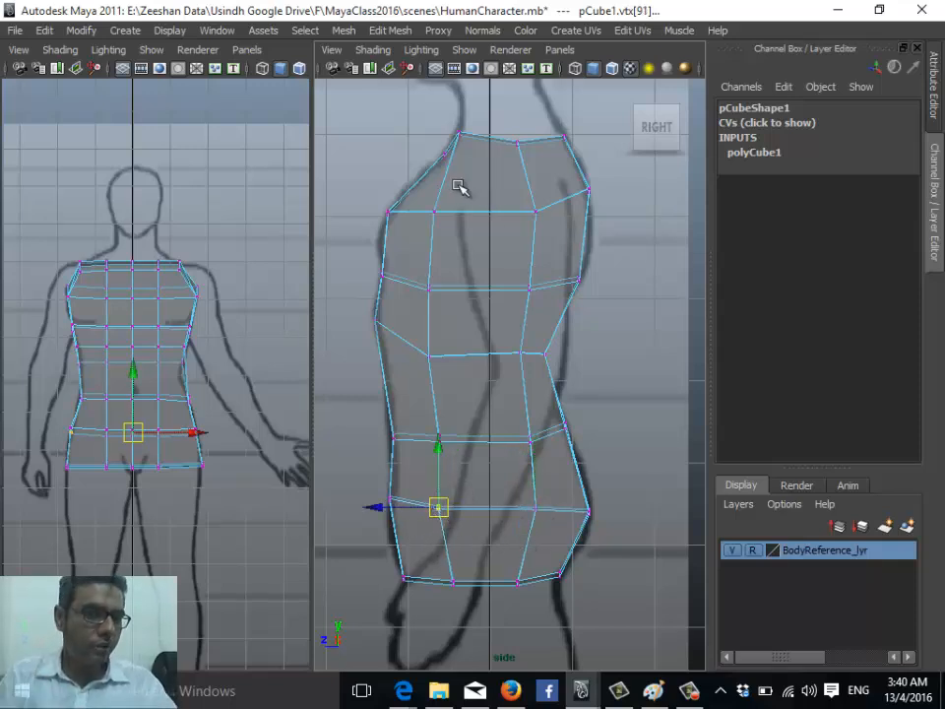
In the front view, move the inner column on the character's left side outward at the chest rows and inward at the waist row
scroll(84, 335, "up", 5)
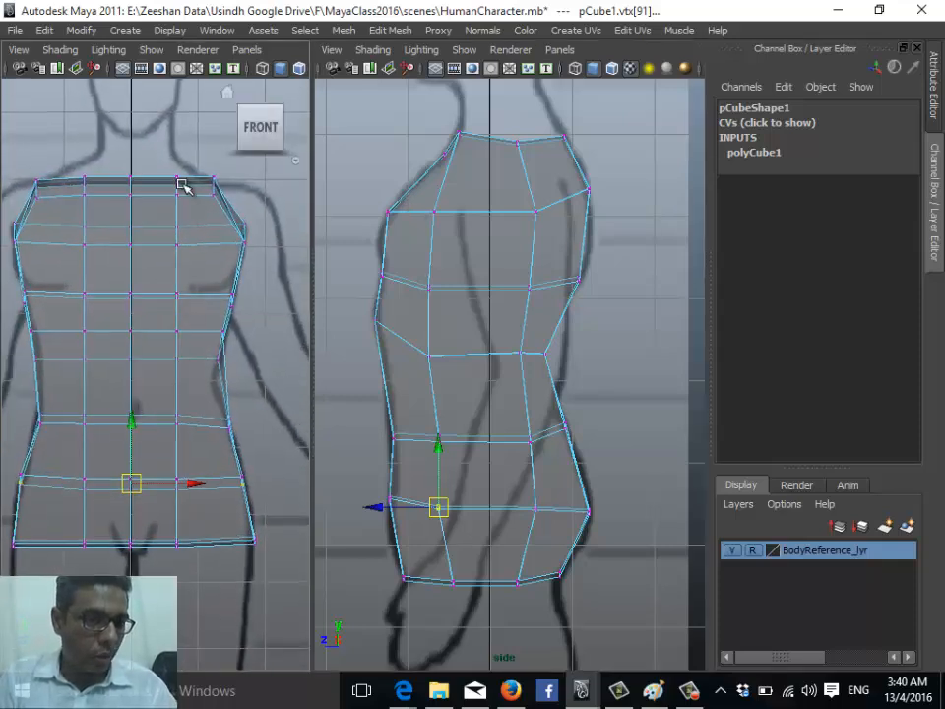
left_click(177, 242)
left_click_drag(229, 231, 249, 237)
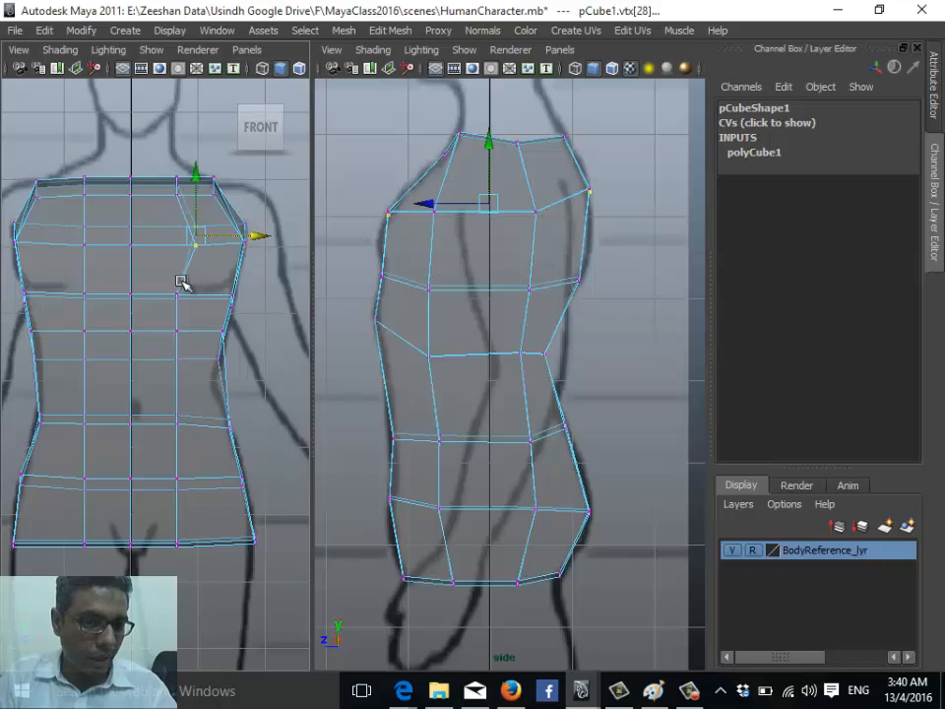
left_click(178, 333)
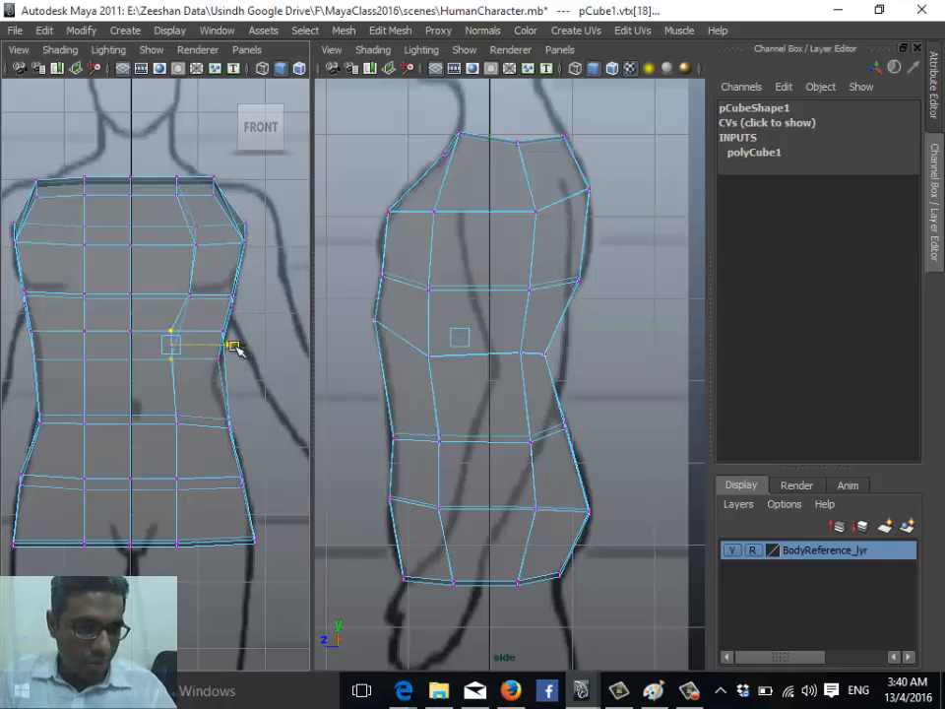
Move the same inner column's vertices in the belly, hip and bottom rows outward, following the hip outline
left_click_drag(162, 386, 208, 422)
left_click(238, 423)
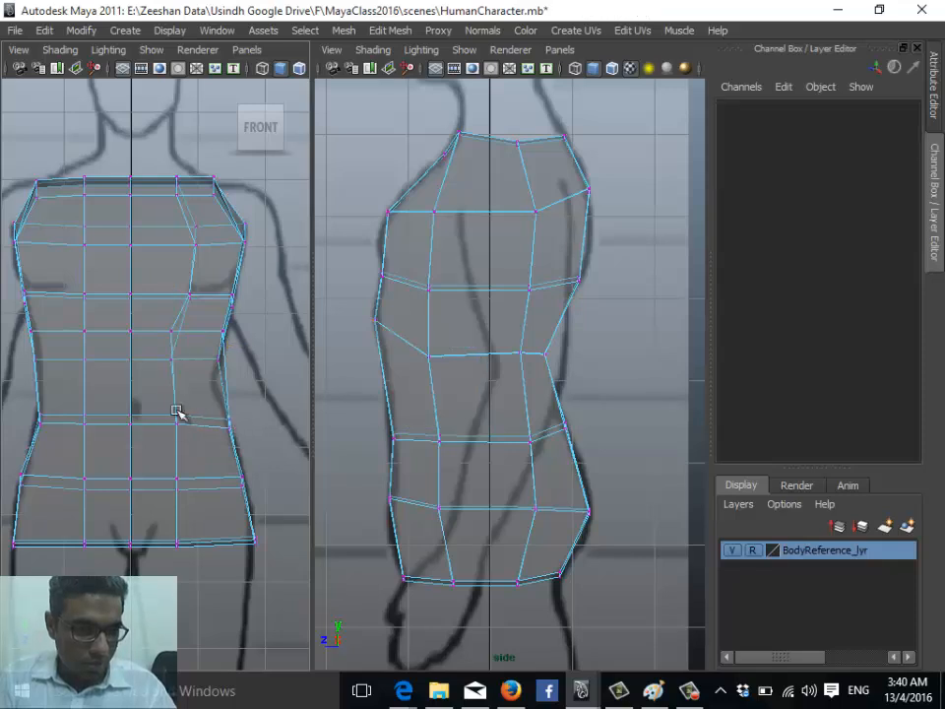
left_click_drag(156, 401, 244, 421)
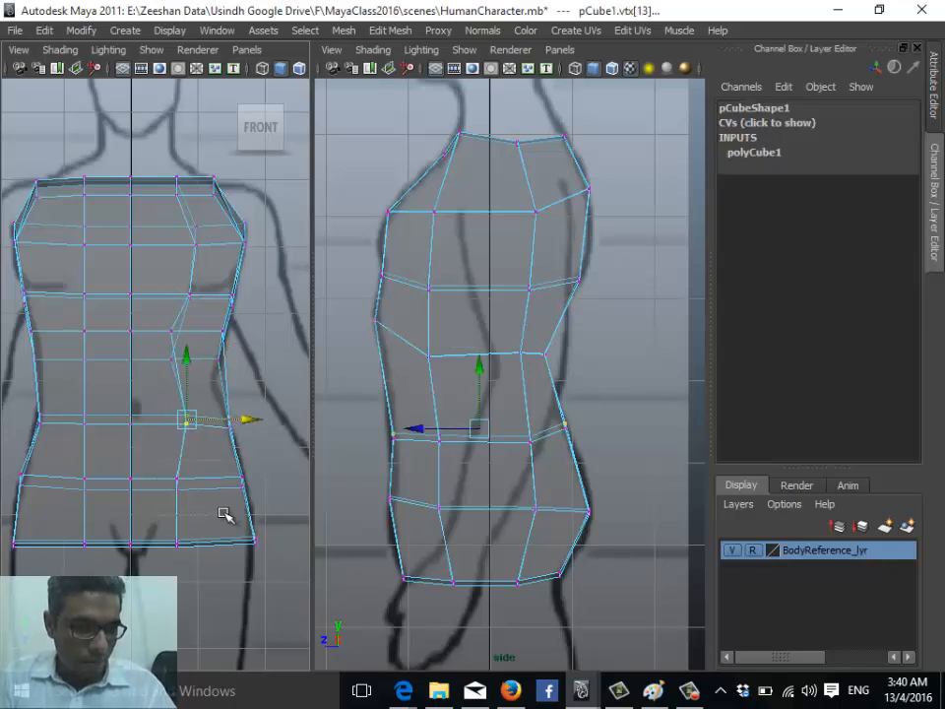
left_click_drag(225, 514, 254, 484)
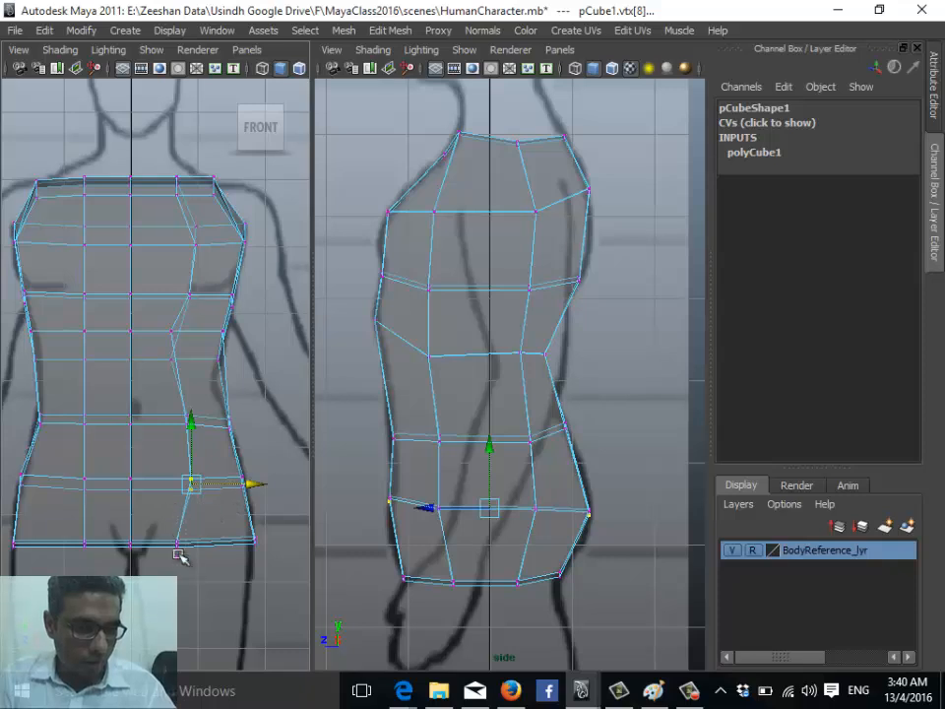
left_click_drag(163, 529, 247, 545)
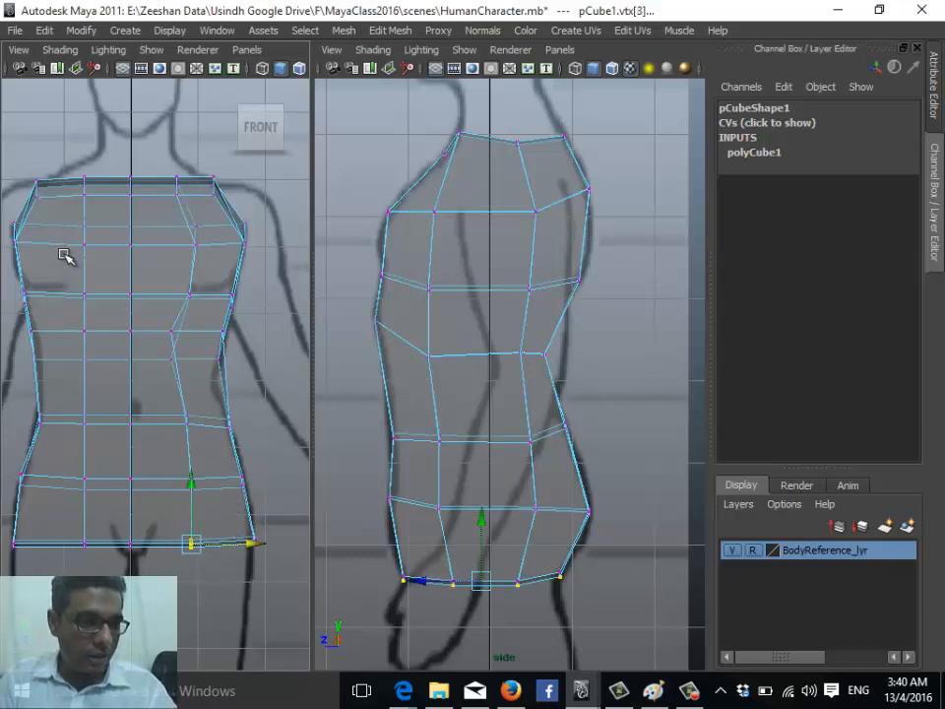
Spread the inner column on the character's right side outward at the chest, waist and hip rows
left_click_drag(64, 256, 98, 236)
left_click_drag(105, 278, 99, 375)
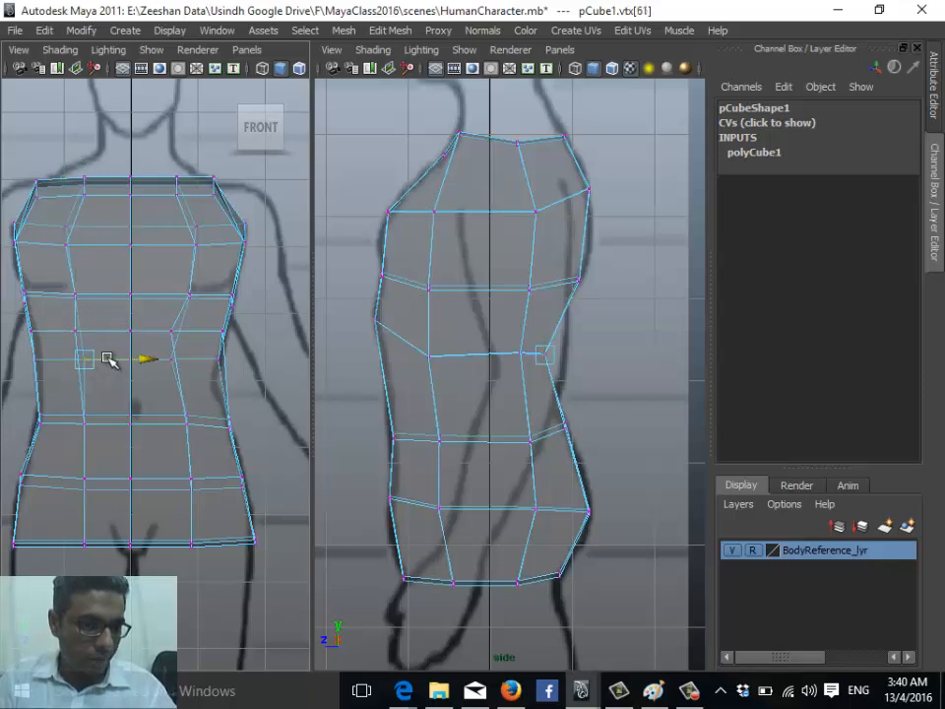
left_click_drag(78, 502, 61, 471)
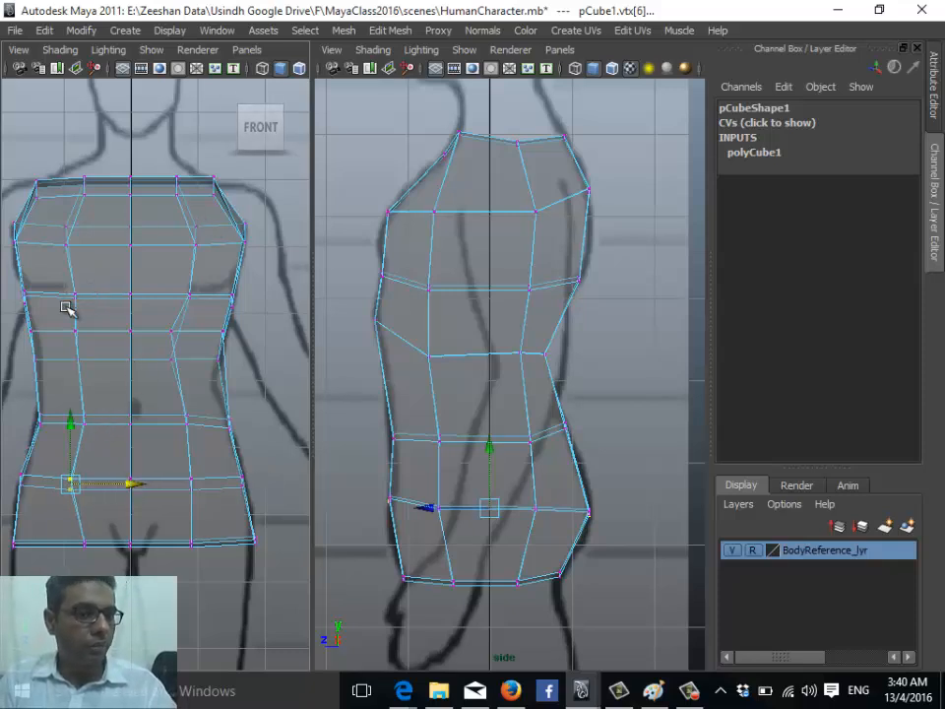
left_click_drag(70, 310, 84, 285)
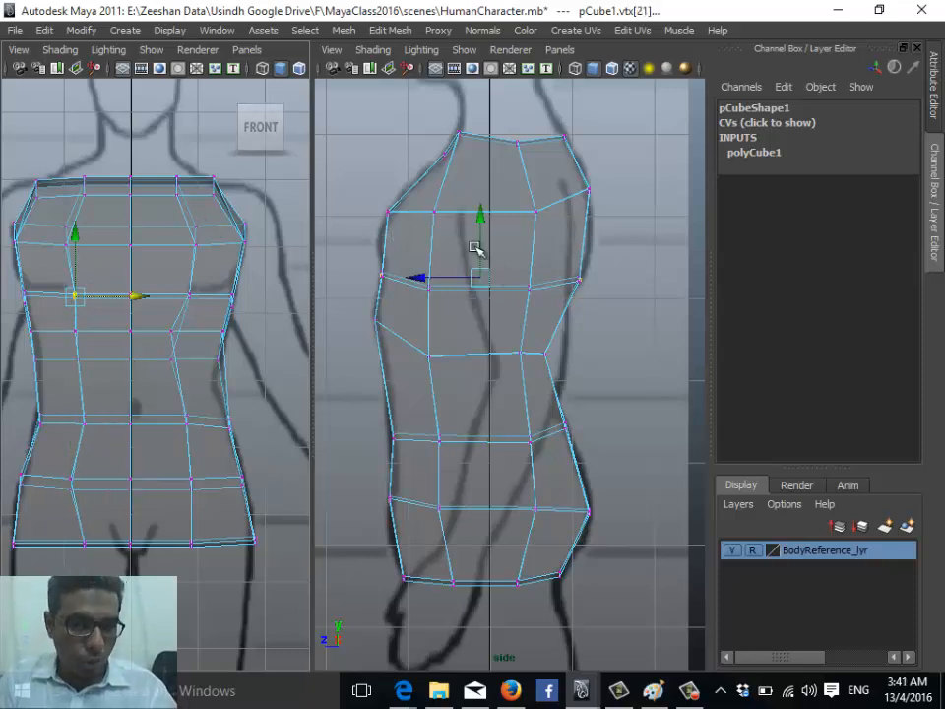
Insert a horizontal edge loop around the chest between the two chest rows with the Insert Edge Loop Tool
left_click(391, 30)
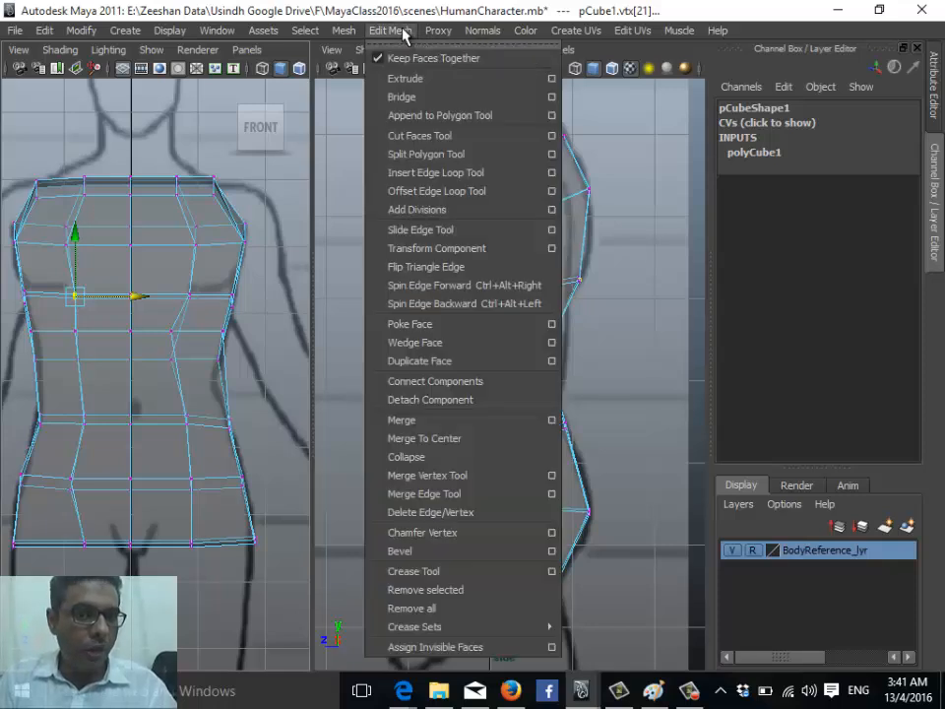
left_click(463, 175)
left_click(443, 261)
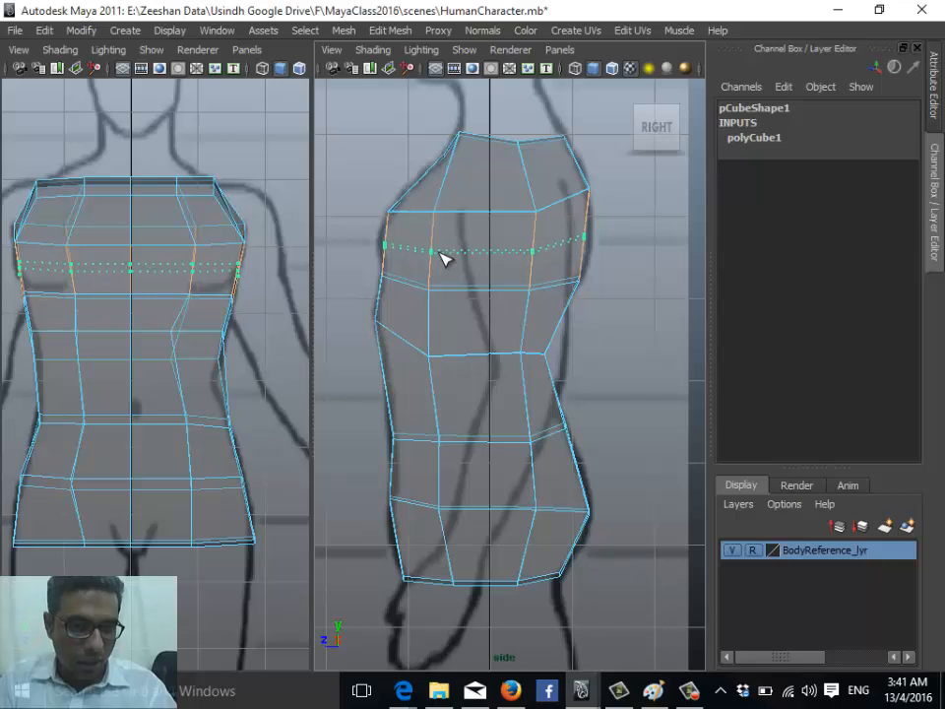
Insert horizontal edge loops below the waist row and above and below the hip row, plus a vertical loop down the middle of the torso's side
left_click(390, 32)
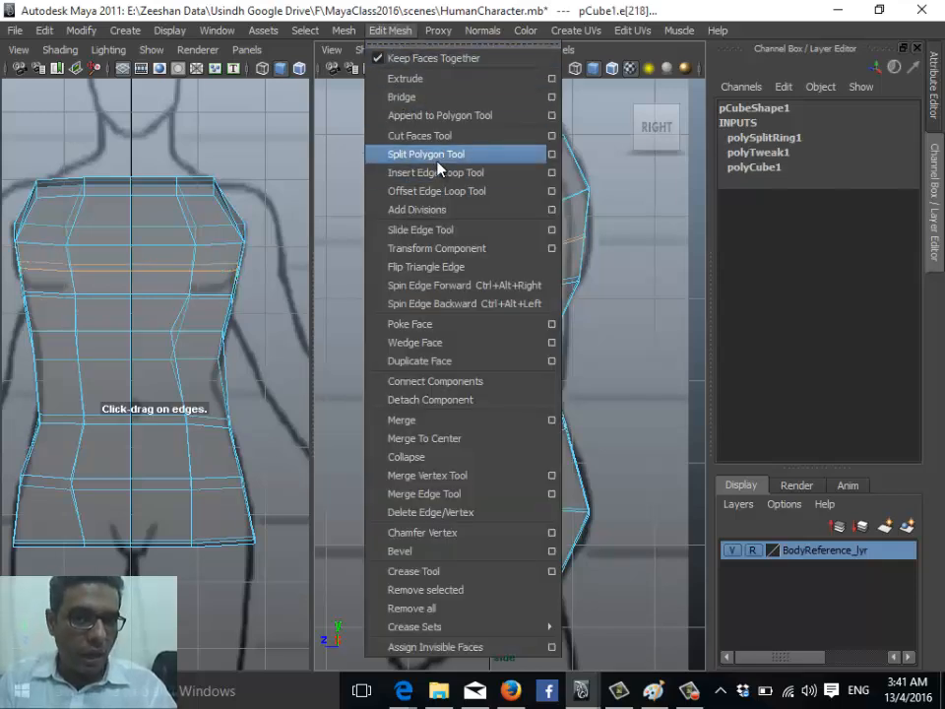
left_click(395, 31)
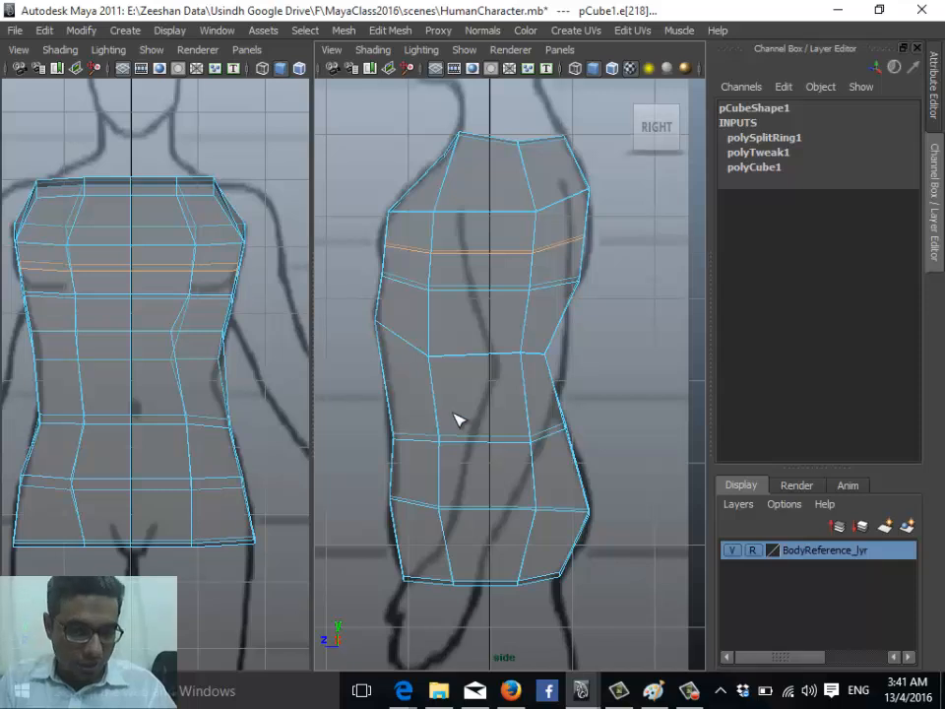
left_click_drag(438, 411, 440, 404)
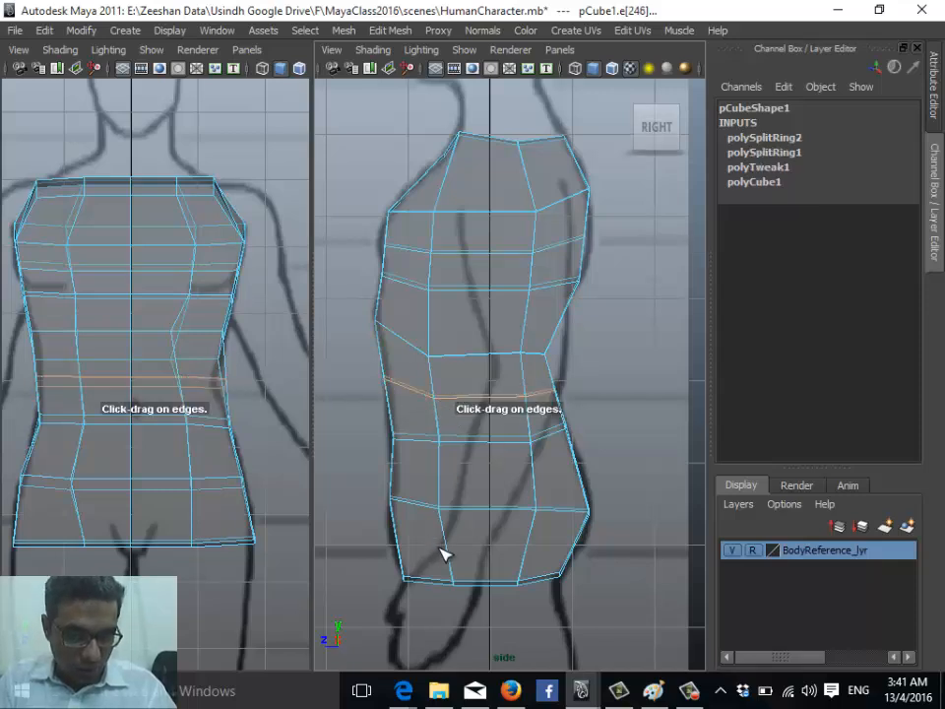
left_click_drag(444, 554, 451, 548)
left_click_drag(443, 485, 447, 480)
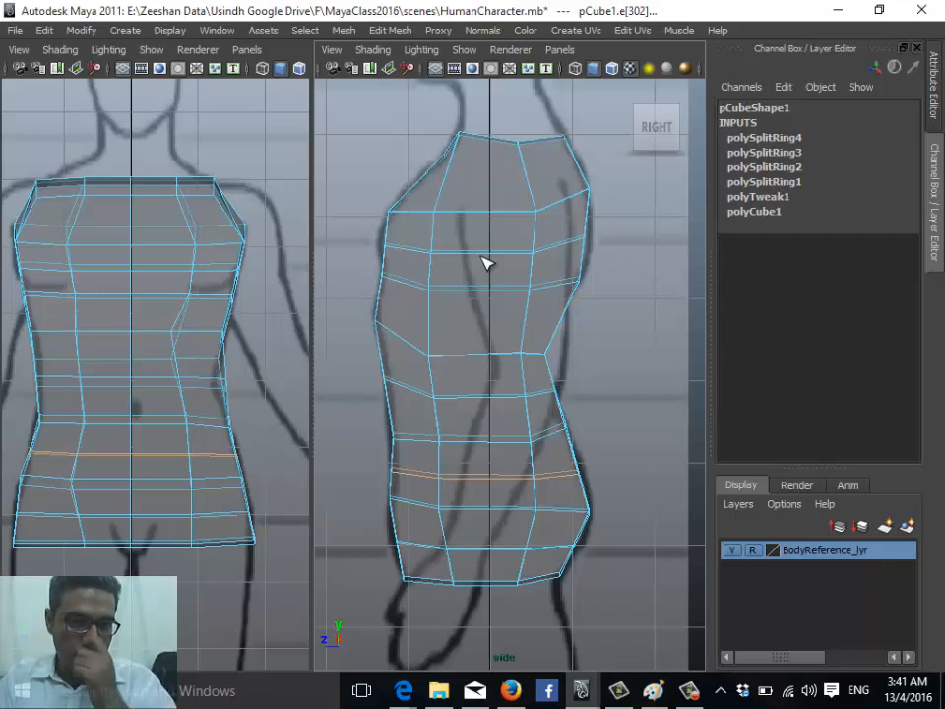
left_click(486, 475)
key("w")
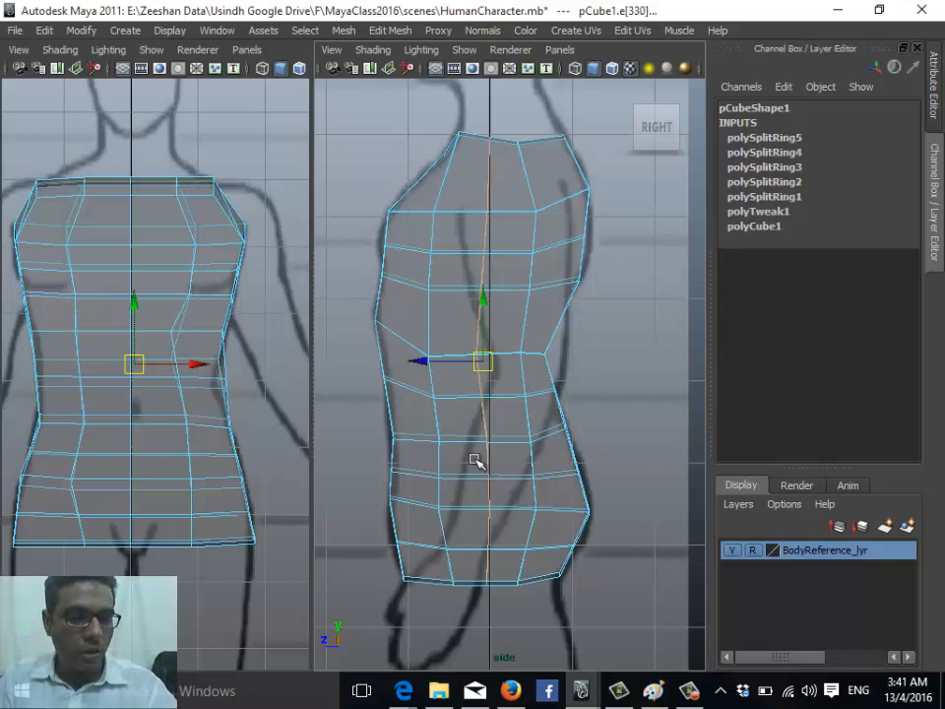
In vertex mode, pull the new chest loop's front and back vertices out to the body outline in the side view
right_click_drag(424, 246, 369, 233)
left_click_drag(394, 250, 349, 246)
left_click_drag(599, 229, 542, 244)
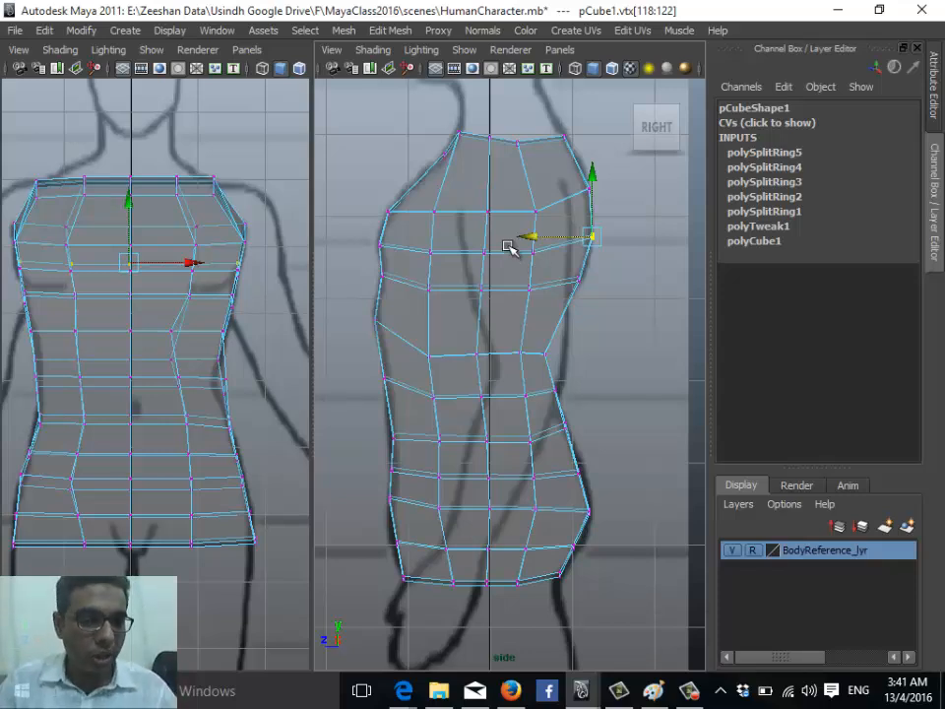
Reposition the back vertices of the waist row and the new loop below it to shape the lower-back curve
middle_click_drag(411, 410, 388, 365, "alt")
right_click_drag(388, 365, 521, 372, "alt")
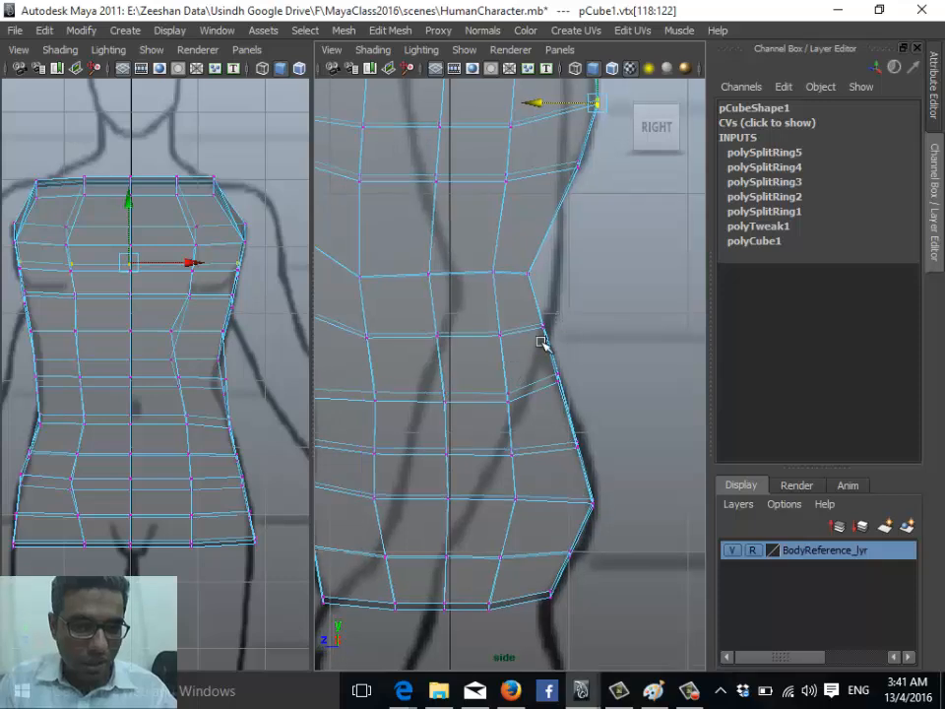
left_click_drag(522, 362, 532, 329)
left_click_drag(515, 258, 552, 261)
left_click_drag(520, 315, 542, 322)
Fit the back vertices of the rows from below the waist to the hips to the buttock outline in the side view
middle_click_drag(568, 375, 595, 332, "alt")
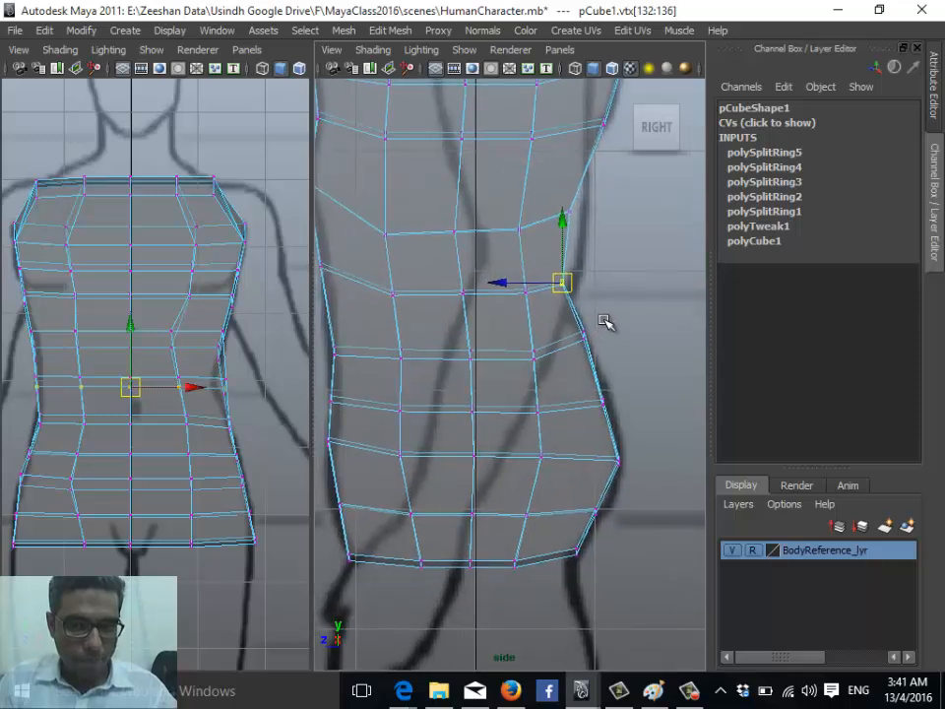
mouse_move(600, 317)
left_mouse_down()
mouse_move(572, 354)
mouse_move(591, 336)
left_mouse_up()
mouse_move(616, 386)
left_mouse_down()
mouse_move(578, 417)
mouse_move(616, 399)
left_mouse_up()
left_click_drag(638, 448, 603, 469)
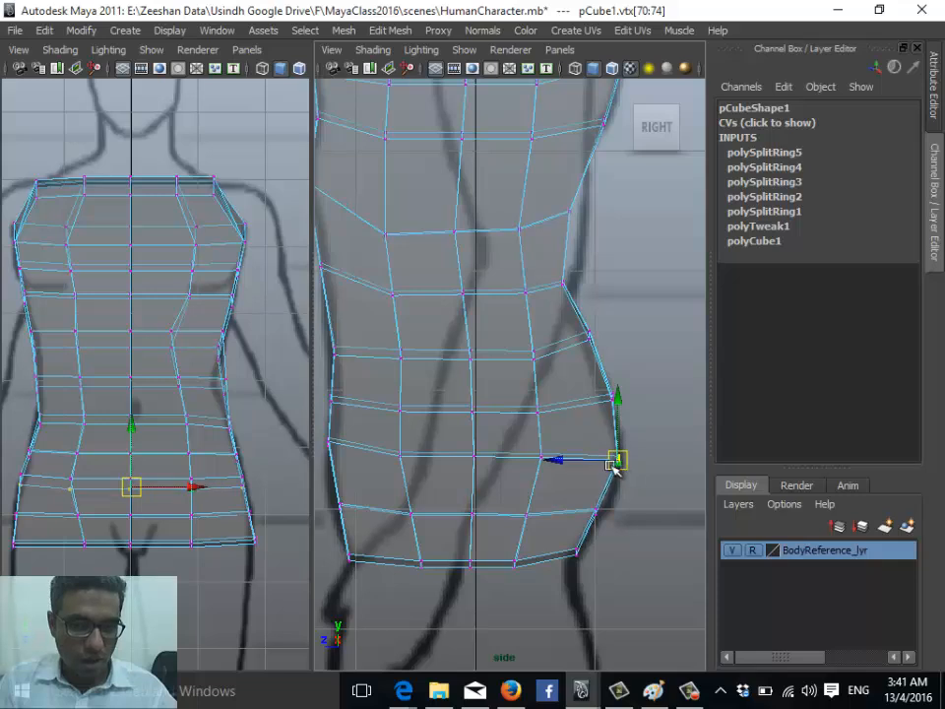
Adjust the front vertices of the belly and hip rows to the front body outline in the side view
middle_click_drag(523, 469, 570, 464, "alt")
left_click_drag(397, 431, 360, 524)
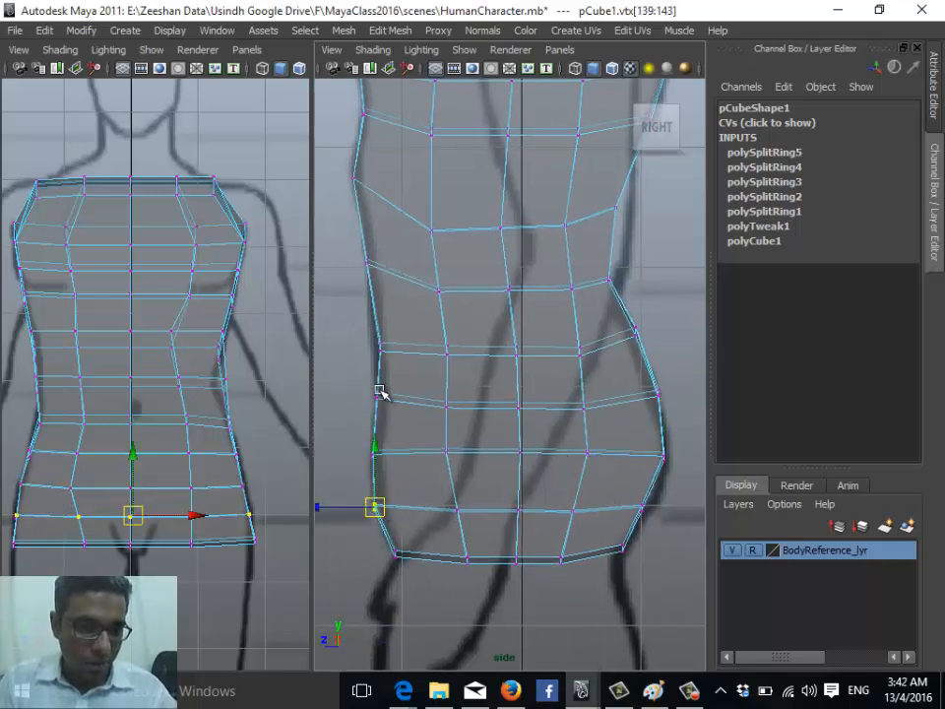
left_click_drag(394, 411, 366, 382)
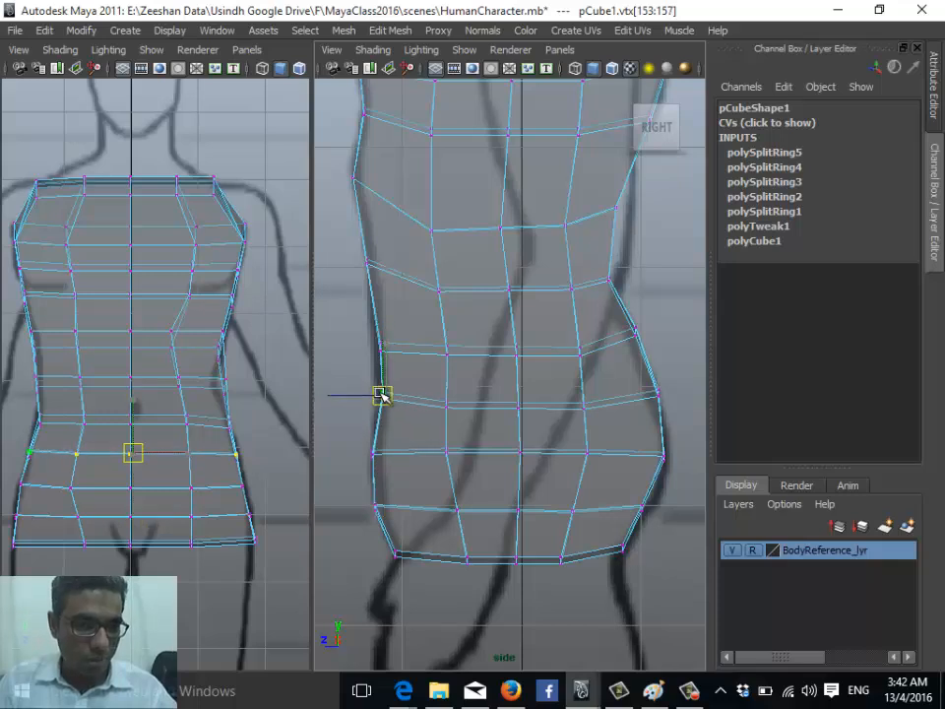
left_click_drag(381, 278, 364, 248)
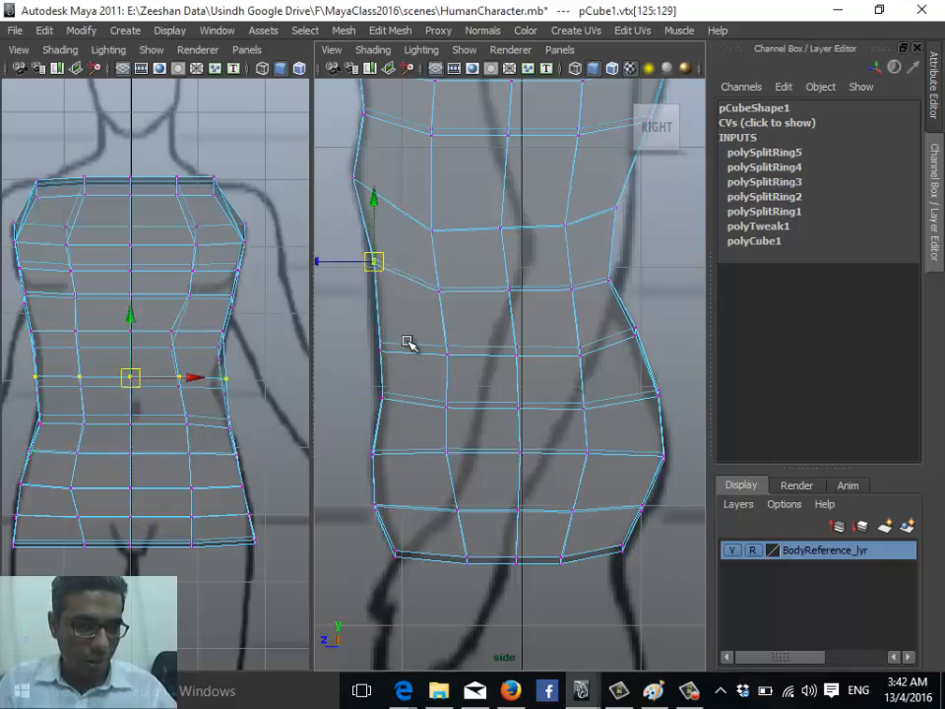
mouse_move(370, 361)
left_mouse_down()
mouse_move(392, 338)
mouse_move(380, 349)
left_mouse_up()
middle_click_drag(444, 356, 463, 463, "alt")
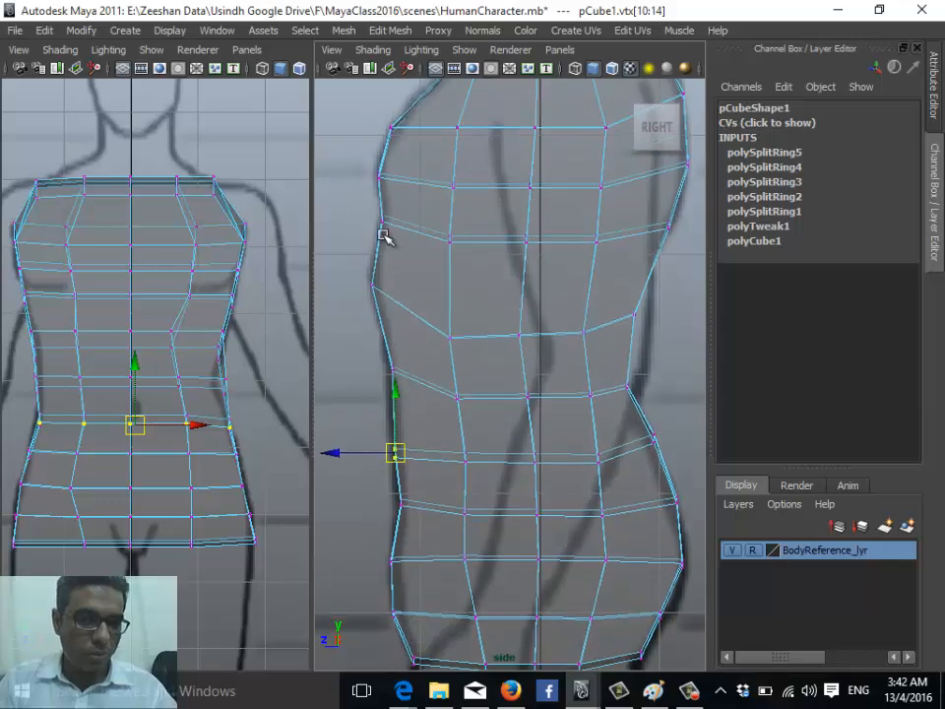
In the front view, pull the waist vertices on the character's left side inward and fit the row above to the waist outline
middle_click_drag(92, 368, 91, 402, "alt")
scroll(149, 359, "up", 2)
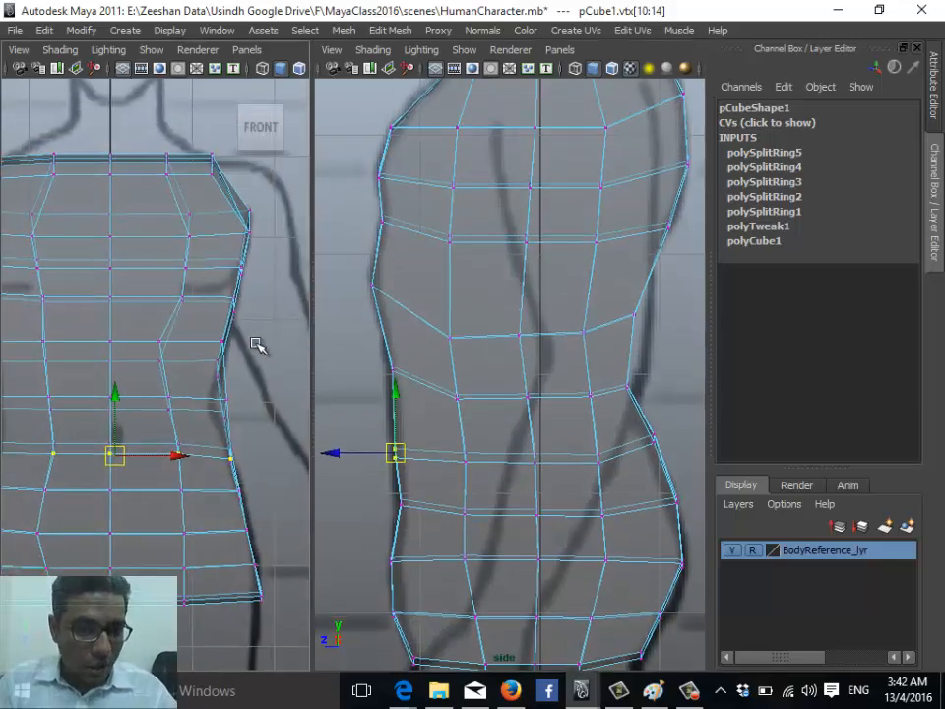
left_click_drag(237, 399, 202, 425)
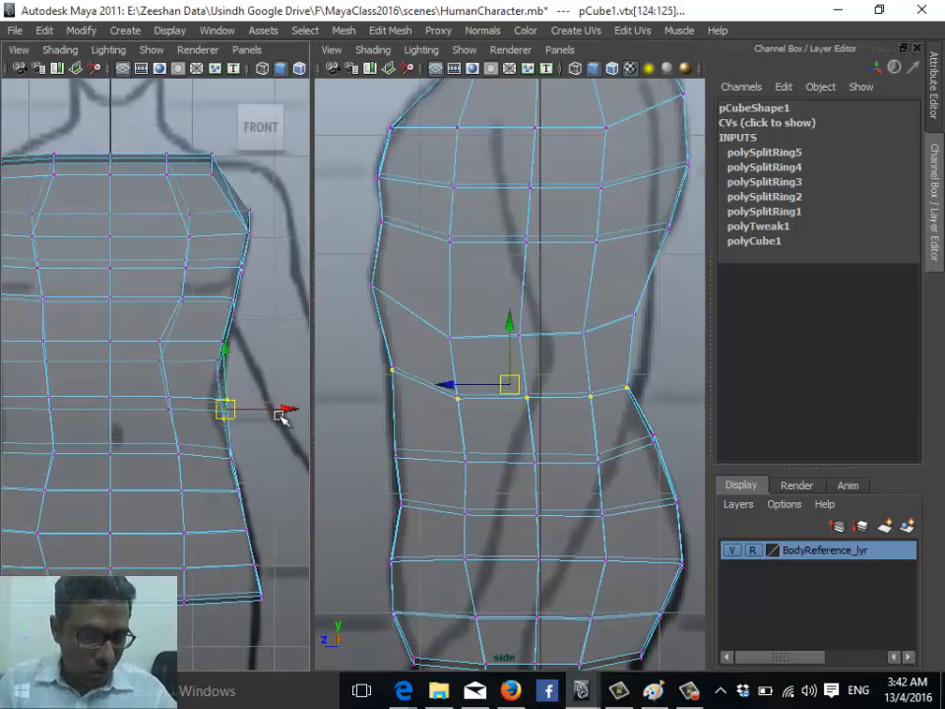
left_click_drag(281, 416, 267, 412)
middle_click_drag(255, 351, 252, 375, "alt")
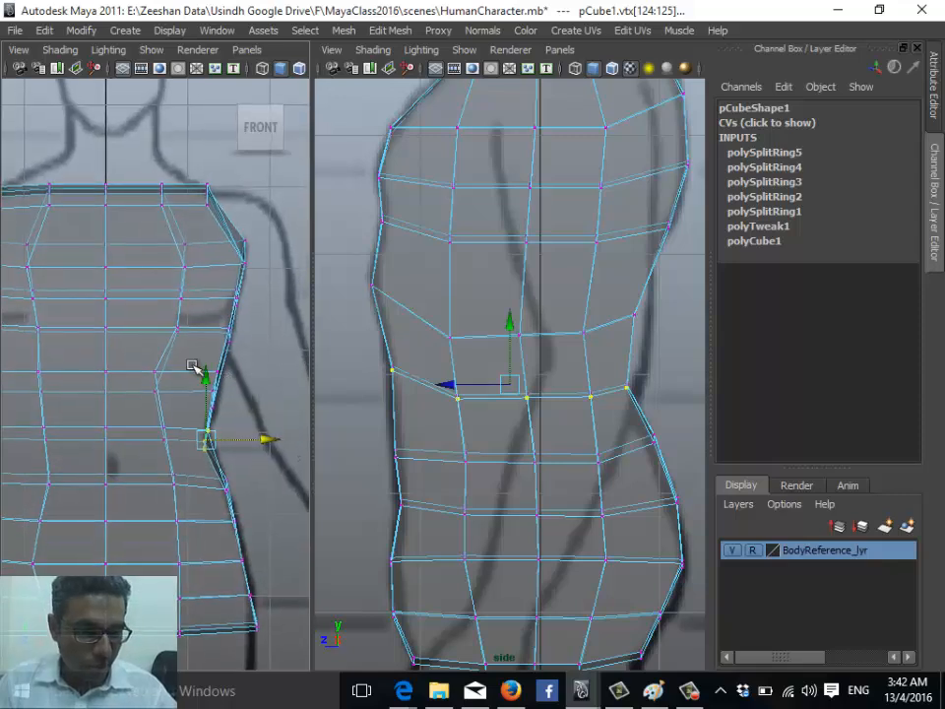
left_click_drag(228, 411, 197, 360)
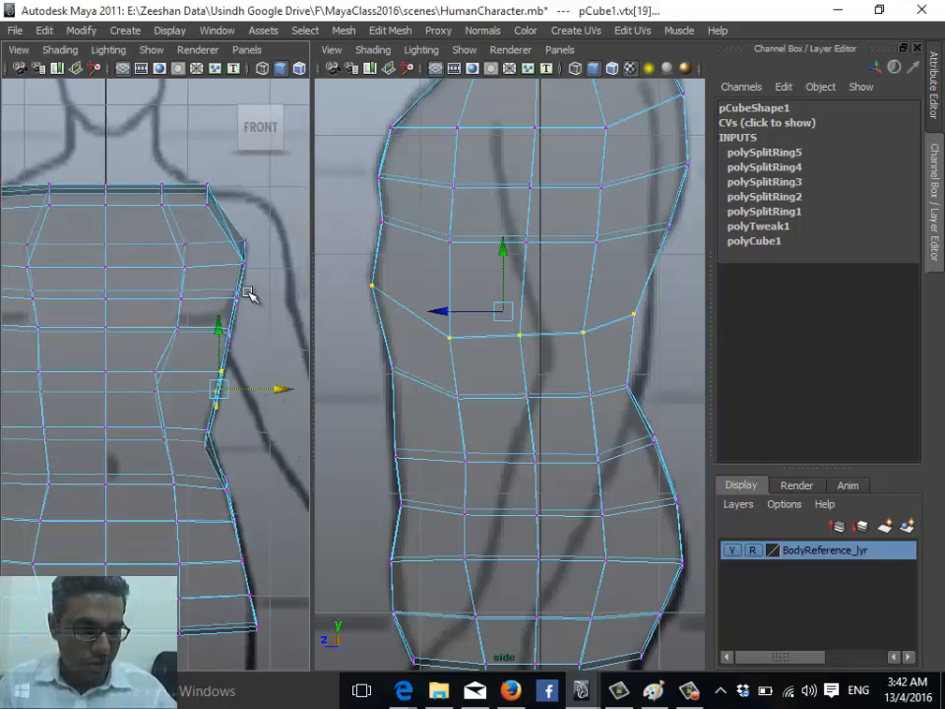
In the front view, pull the lower-chest row's outer vertices inward and the hip row's outward to fit the body outline on the character's left side
left_click_drag(249, 310, 203, 359)
left_click_drag(295, 335, 281, 333)
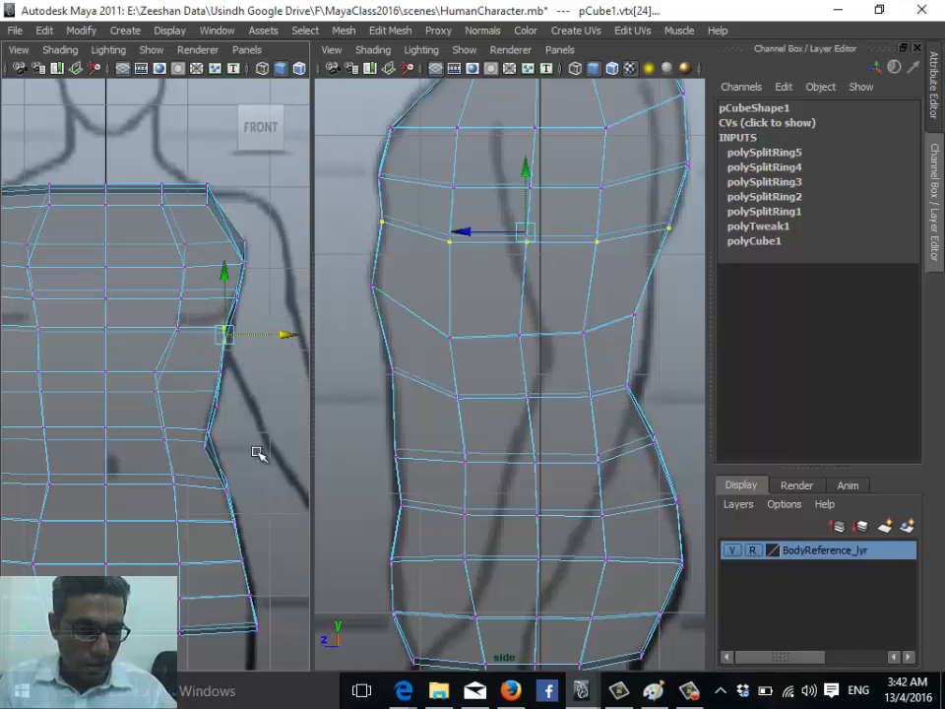
middle_click_drag(228, 542, 220, 467, "alt")
left_click_drag(231, 498, 270, 484)
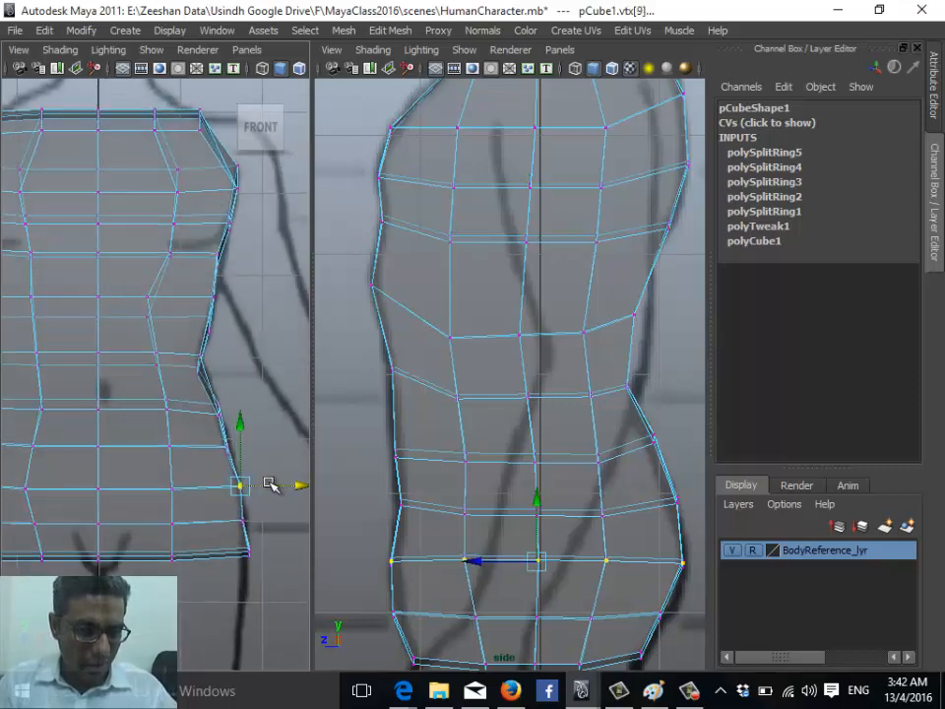
right_click_drag(688, 469, 499, 430, "alt")
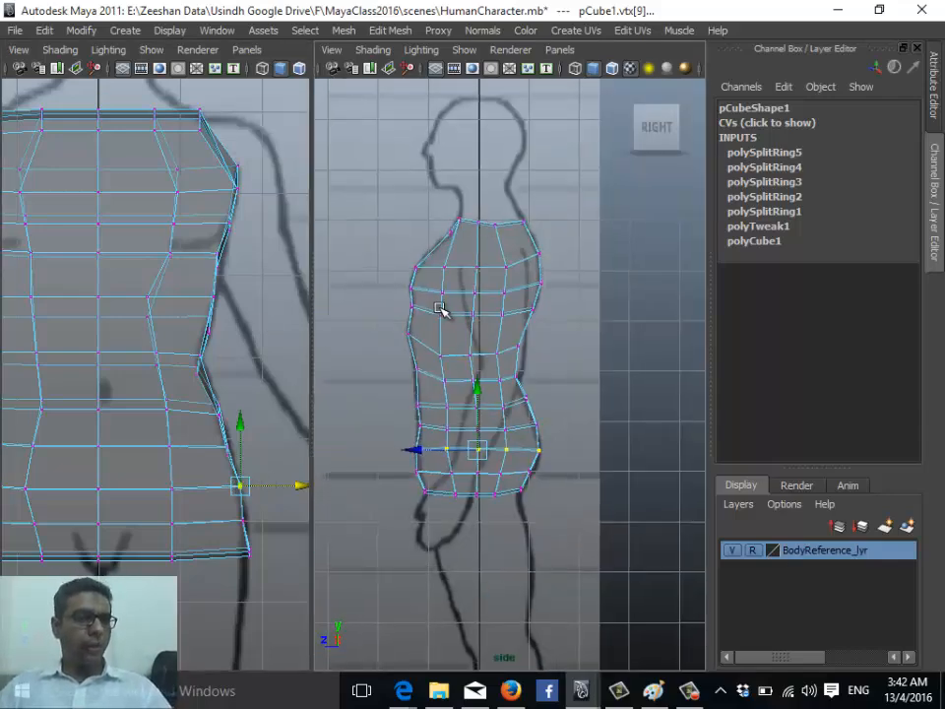
Return the torso to object mode, show it in the perspective view and turn off X-Ray shading to check its form from several angles
right_click_drag(452, 308, 506, 272)
key("space")
left_click_drag(480, 300, 339, 443)
key("space")
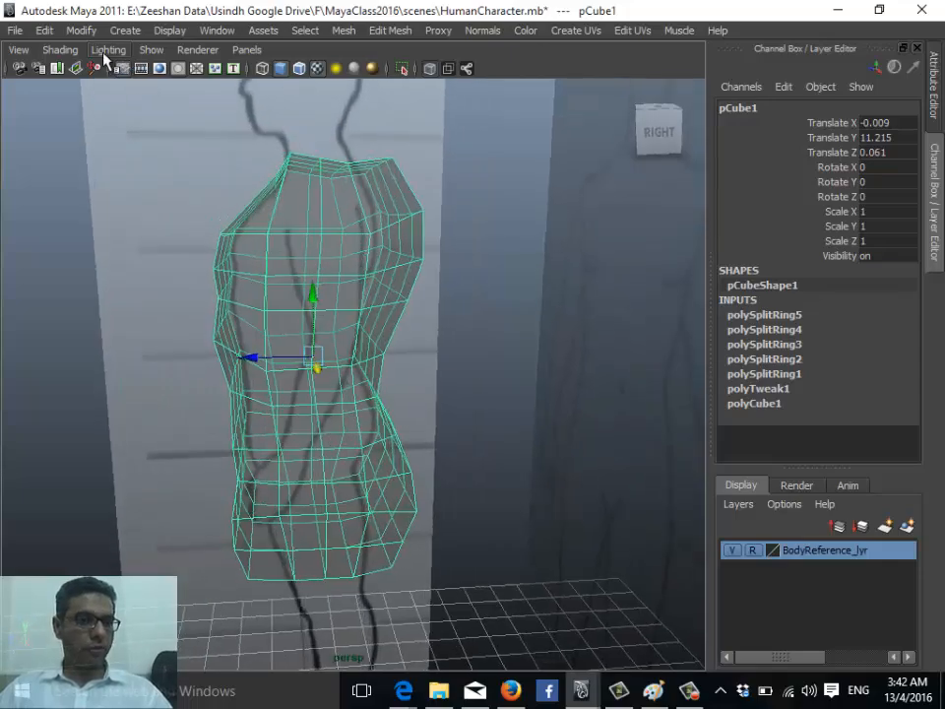
left_click(60, 49)
left_click(85, 185)
mouse_move(325, 374)
left_mouse_down("alt")
mouse_move(424, 477)
mouse_move(405, 404)
mouse_move(262, 380)
mouse_move(321, 363)
mouse_move(436, 383)
left_mouse_up("alt")
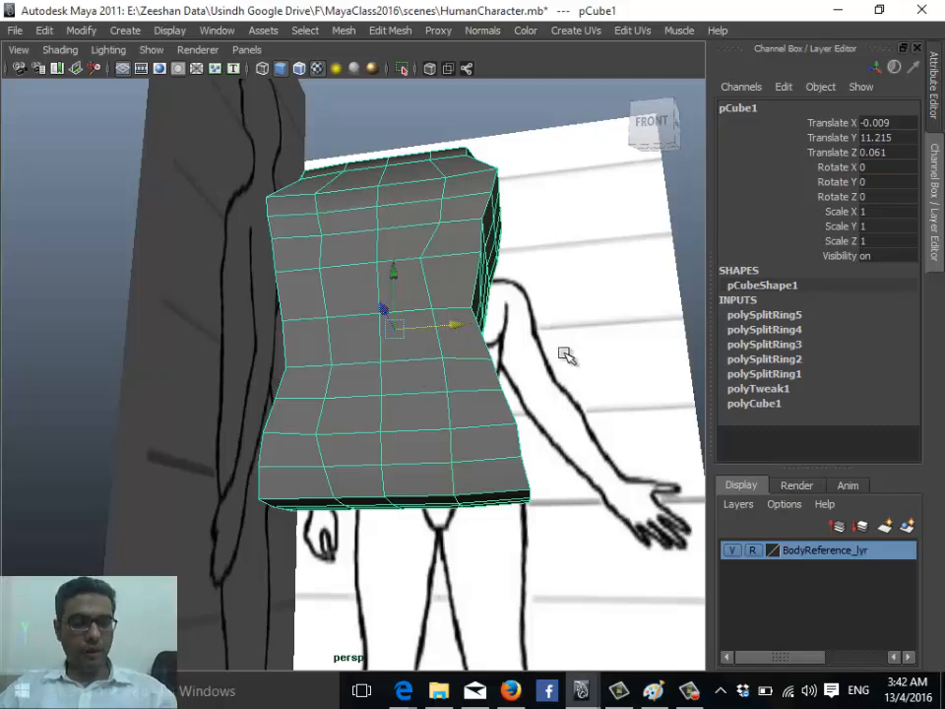
left_click_drag(565, 357, 310, 455, "alt")
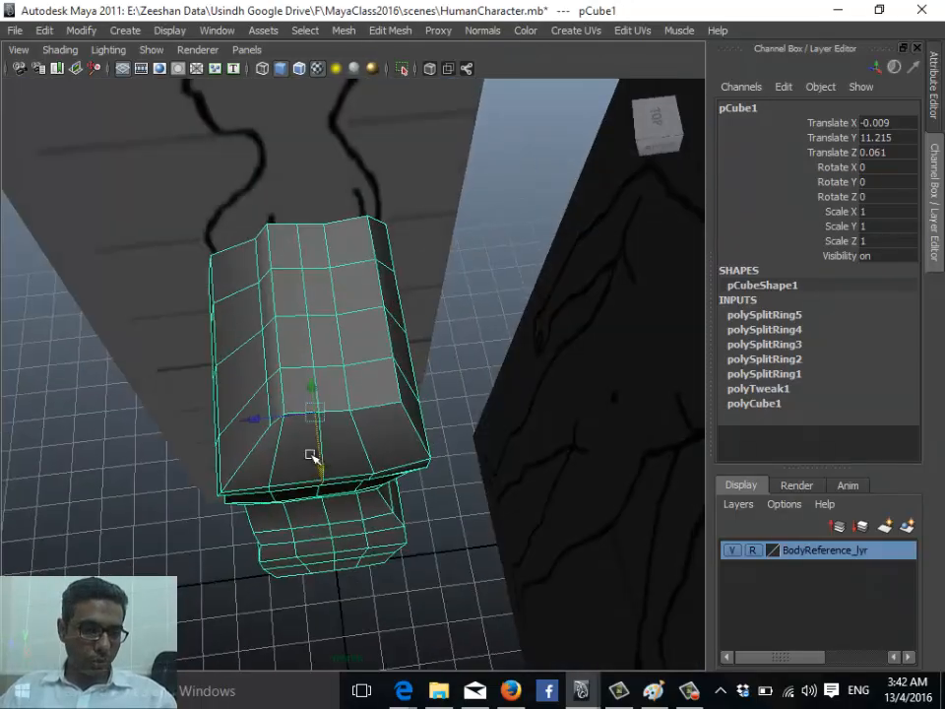
left_click_drag(298, 553, 360, 156, "alt")
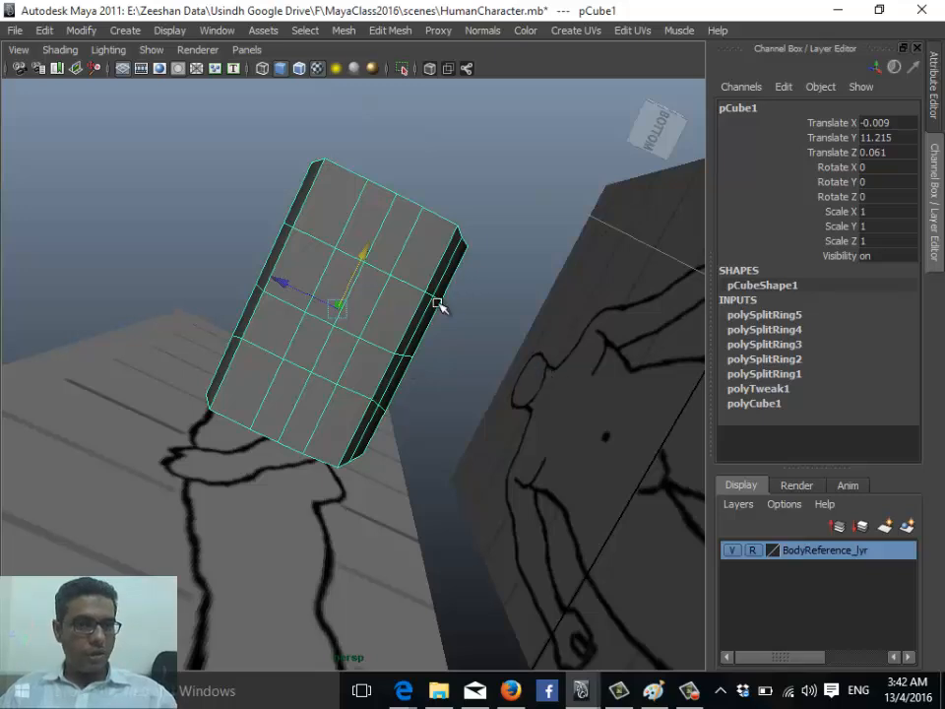
left_click_drag(438, 306, 392, 221, "alt")
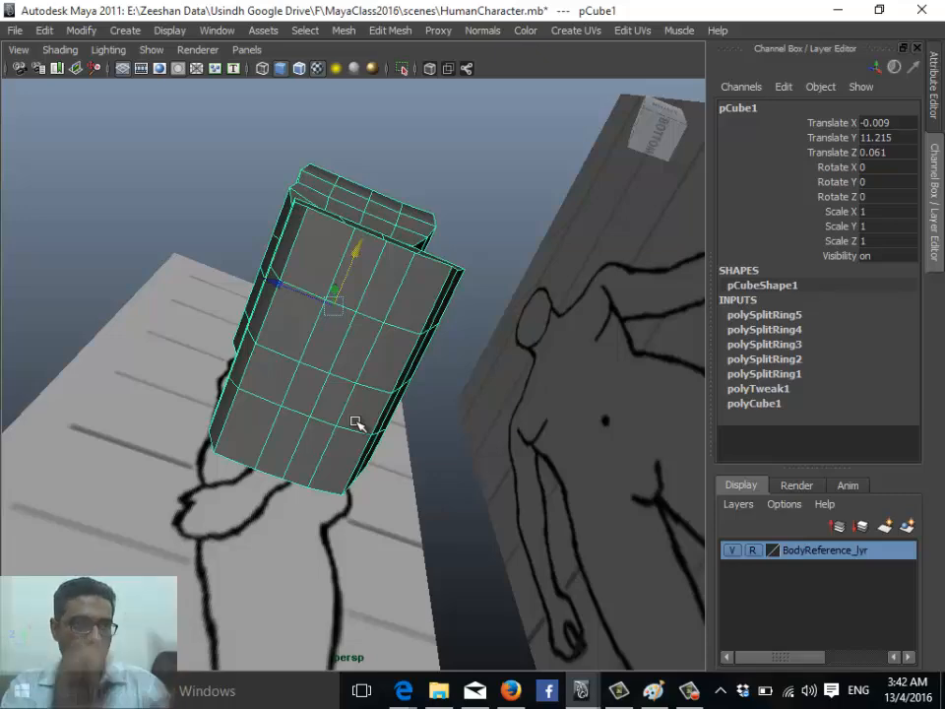
mouse_move(384, 381)
left_mouse_down("alt")
mouse_move(386, 349)
mouse_move(363, 536)
mouse_move(375, 483)
mouse_move(317, 477)
mouse_move(364, 456)
mouse_move(400, 371)
left_mouse_up("alt")
Select the vertical edge loops running over the torso's sides in edge mode and hide the BodyReference_lyr layer
right_click_drag(399, 360, 392, 321)
left_click_drag(393, 352, 297, 321, "alt")
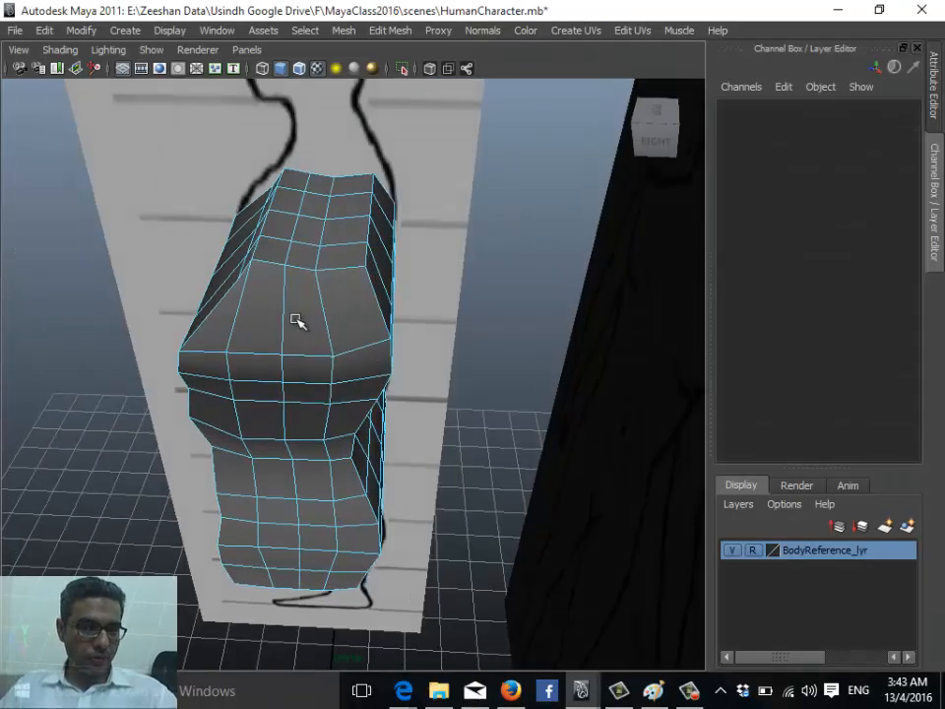
right_click_drag(297, 319, 302, 274)
left_click_drag(310, 344, 292, 389, "alt")
left_click(316, 308)
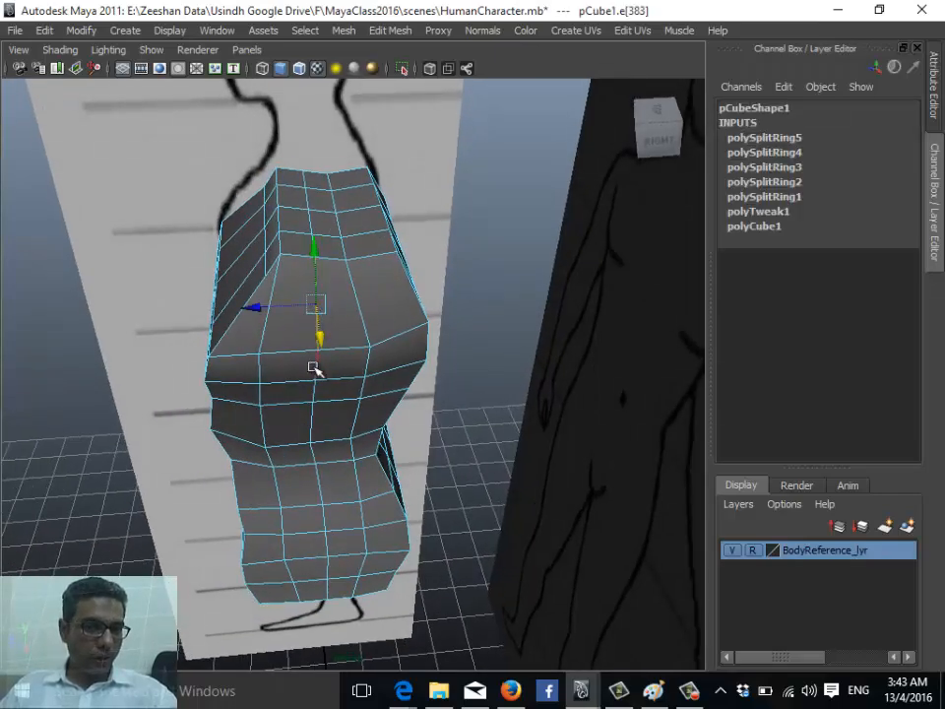
double_click(315, 382)
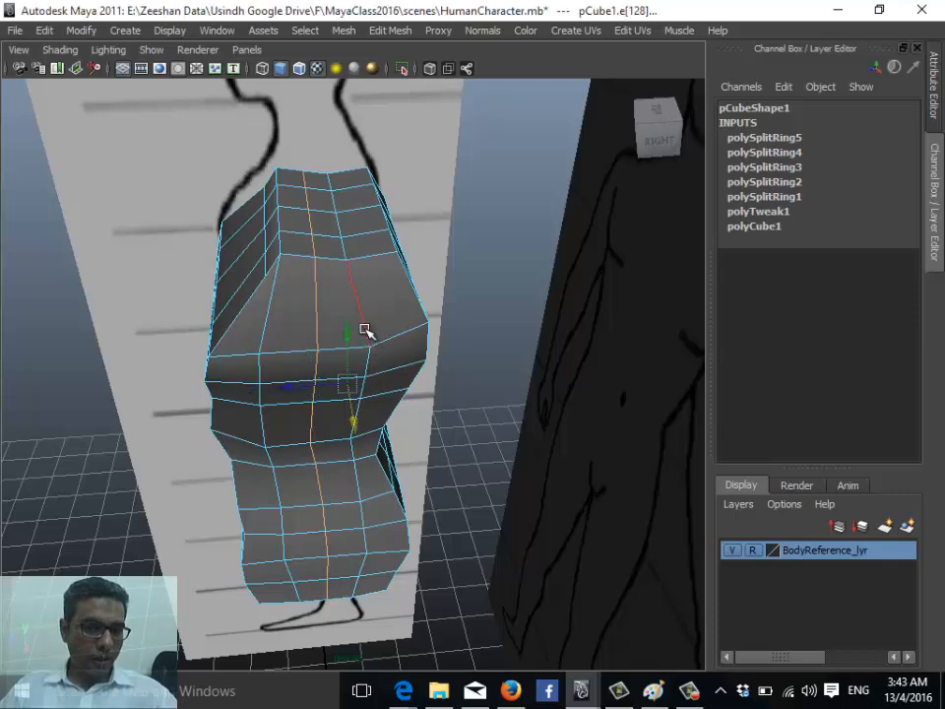
left_click_drag(339, 469, 251, 413, "alt")
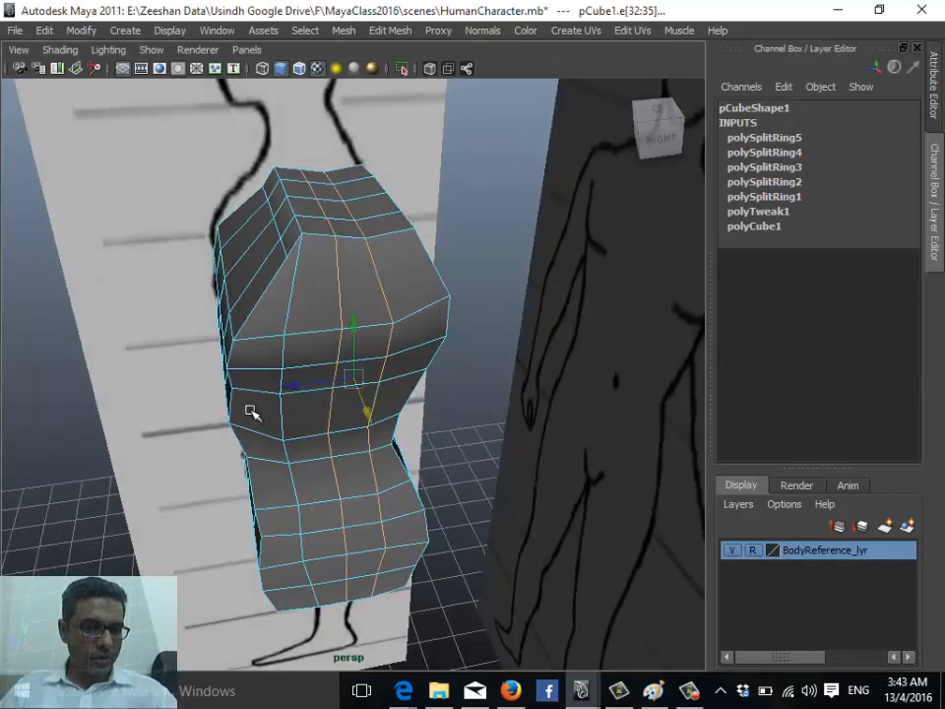
left_click_drag(300, 486, 791, 611, "alt")
left_click(732, 550)
Examine the torso mesh and its selected side loops from the side, back and front
left_click_drag(306, 432, 262, 462, "alt")
right_click_drag(262, 462, 442, 404, "alt")
left_click_drag(441, 405, 354, 416, "alt")
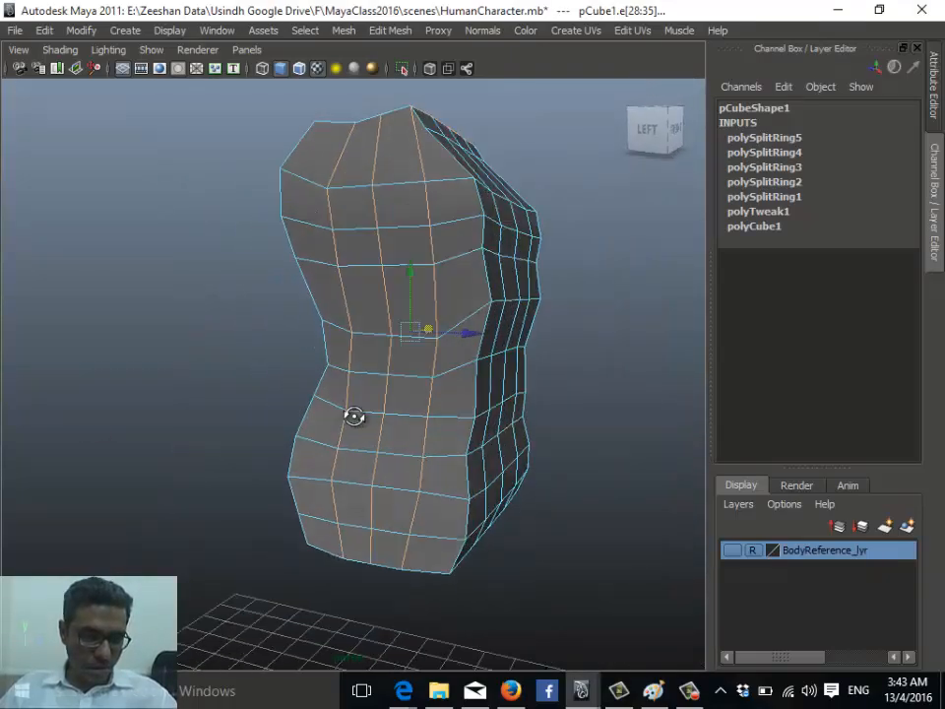
left_click_drag(503, 360, 395, 296, "alt")
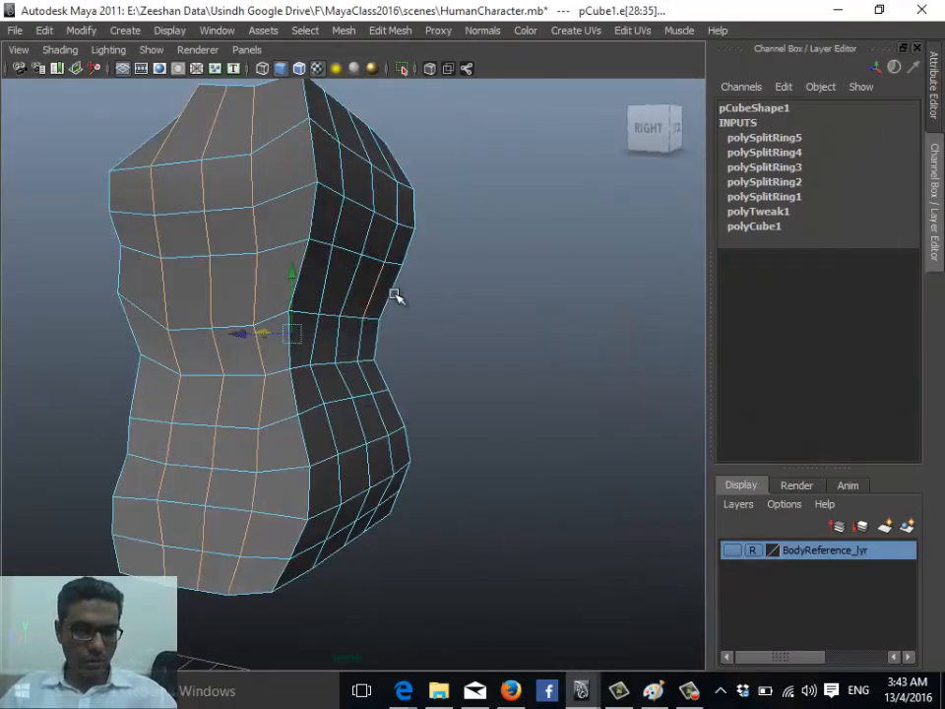
left_click_drag(544, 439, 355, 309, "alt")
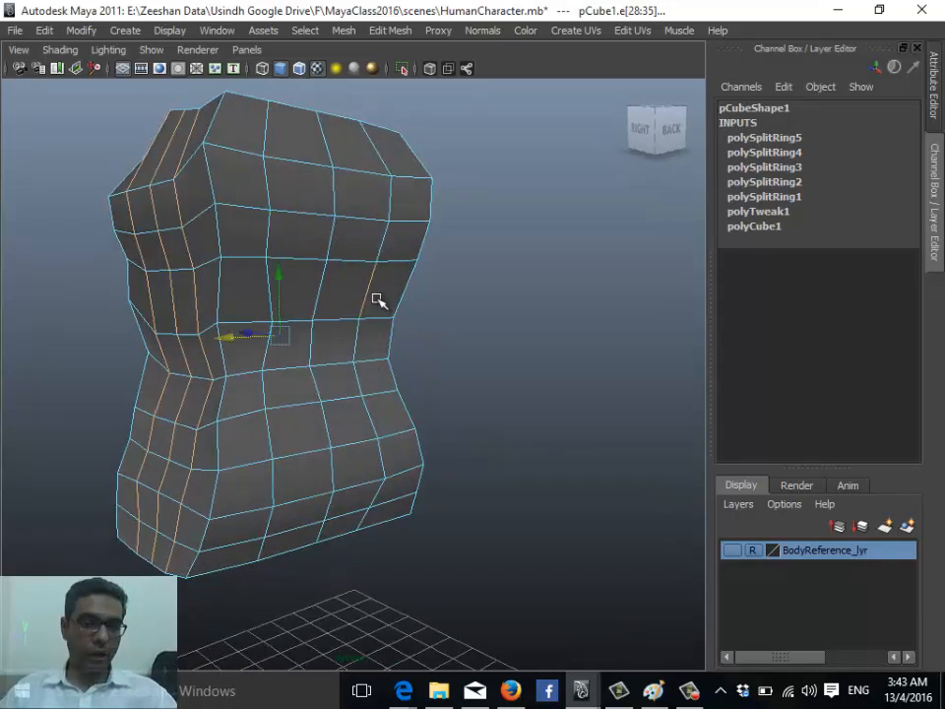
left_click_drag(502, 371, 456, 483, "alt")
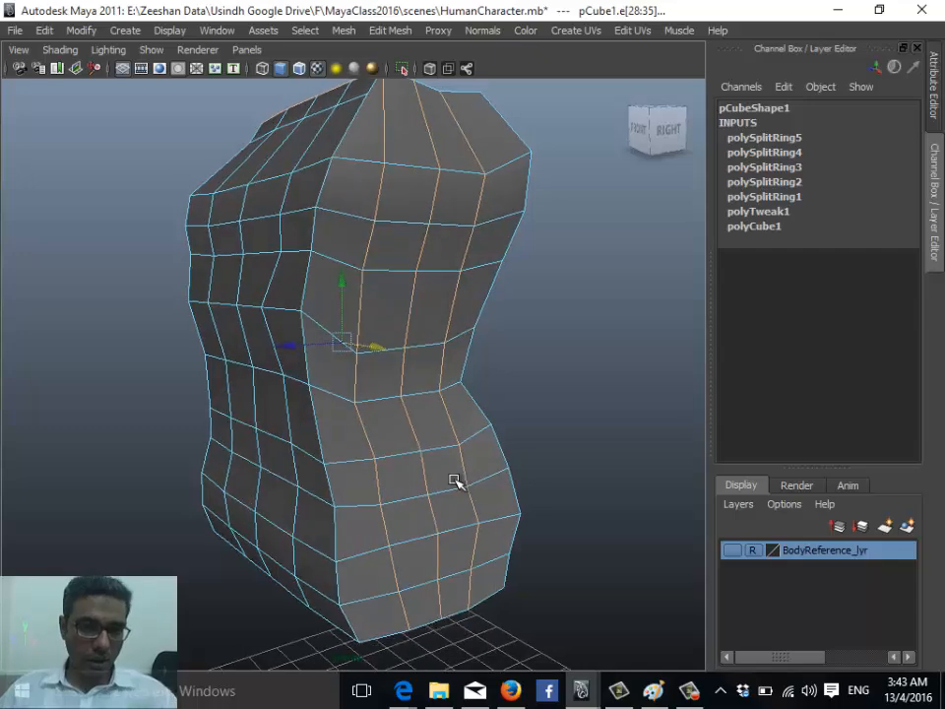
left_click_drag(533, 402, 551, 498, "alt")
right_click_drag(594, 437, 517, 463, "alt")
left_click_drag(517, 463, 428, 423, "alt")
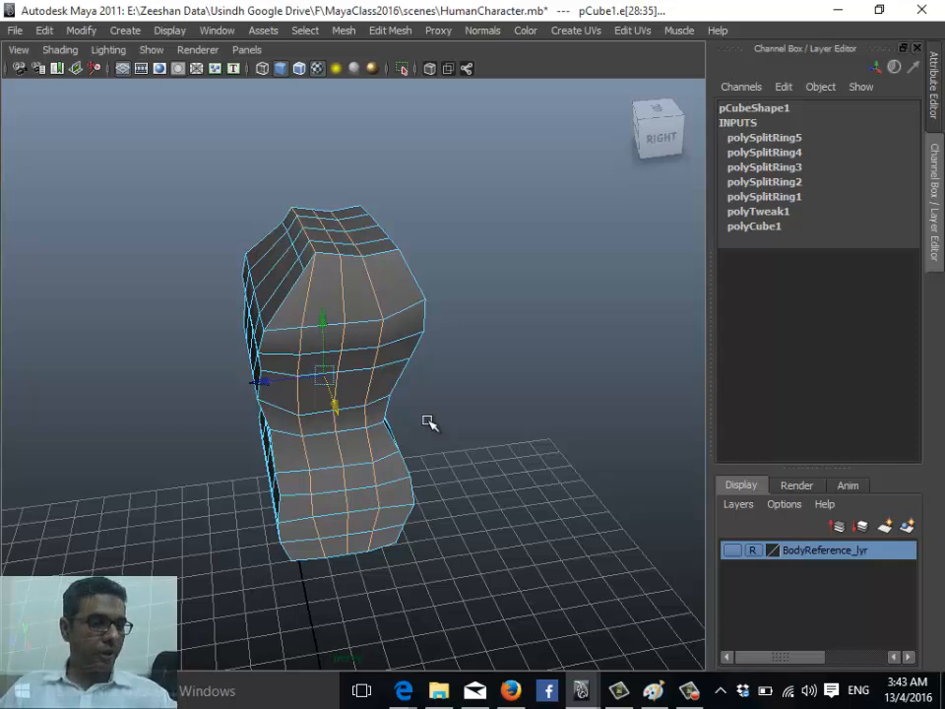
Reselect the three vertical edge loops down the torso's sides and show the torso in the top view
double_click(343, 294)
middle_click_drag(303, 317, 342, 390, "alt")
right_click_drag(342, 390, 423, 439, "alt")
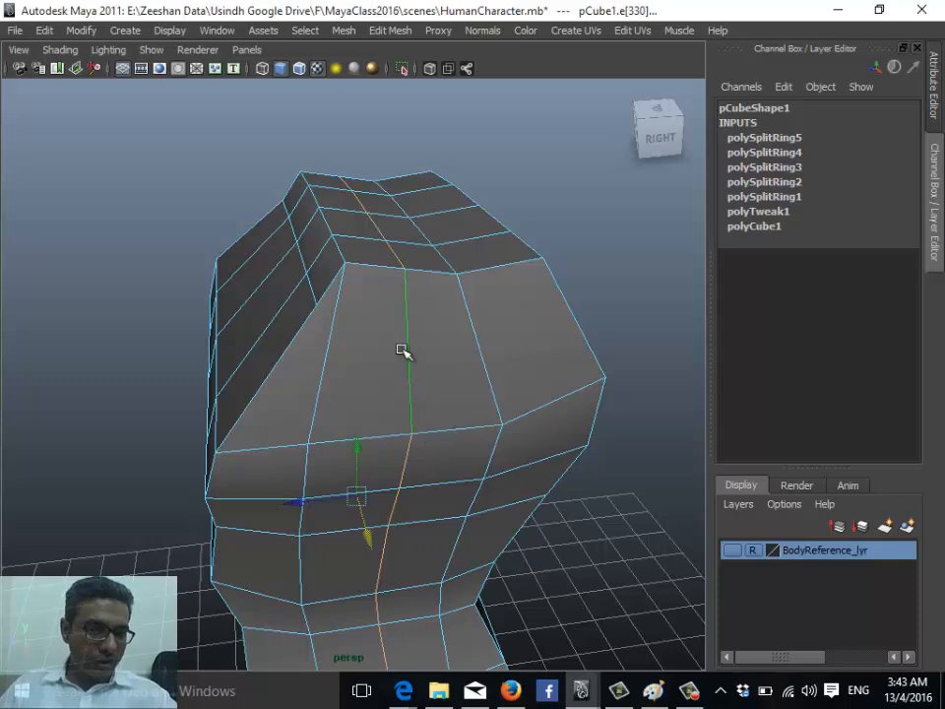
double_click(471, 319, "shift")
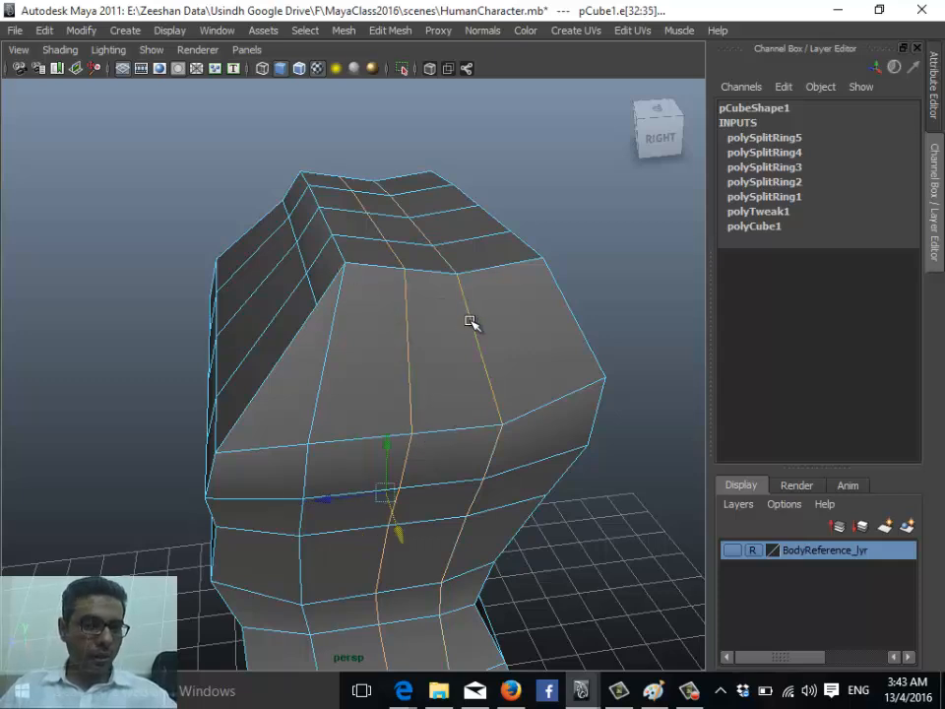
double_click(329, 349, "shift")
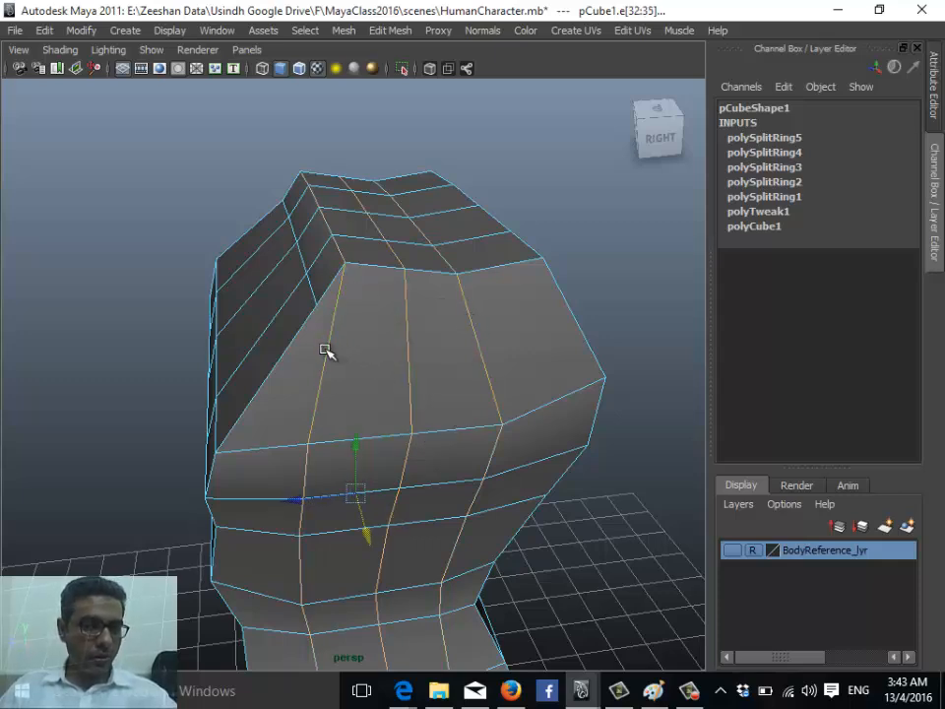
middle_click_drag(381, 454, 401, 416, "alt")
left_click_drag(402, 417, 502, 464, "alt")
right_click_drag(502, 464, 399, 404, "alt")
middle_click_drag(400, 404, 380, 337, "alt")
left_click_drag(380, 337, 372, 386, "alt")
key("space")
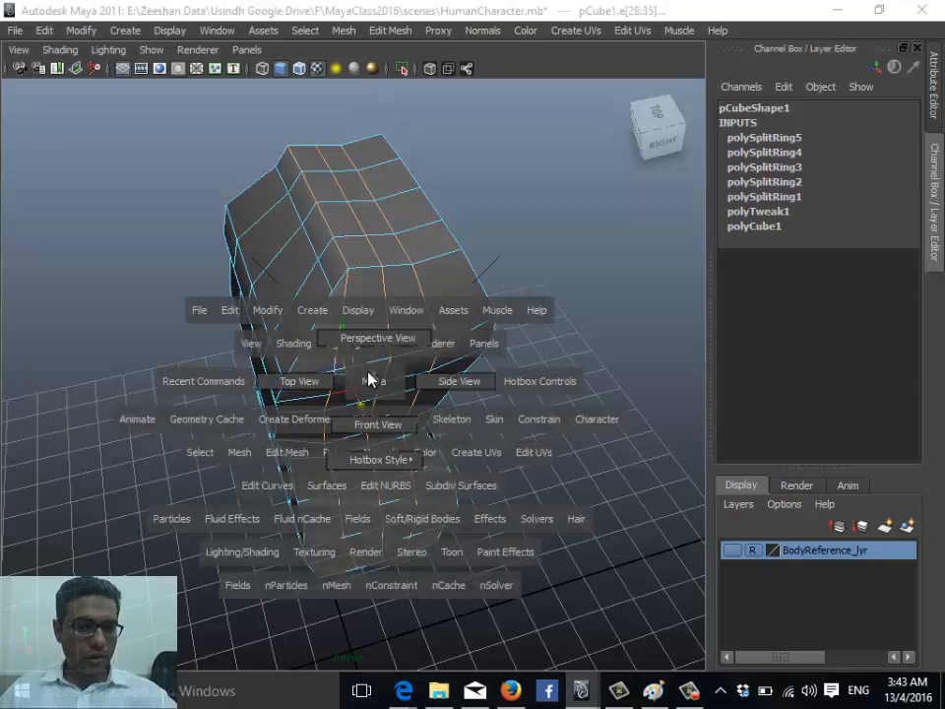
left_click(299, 381)
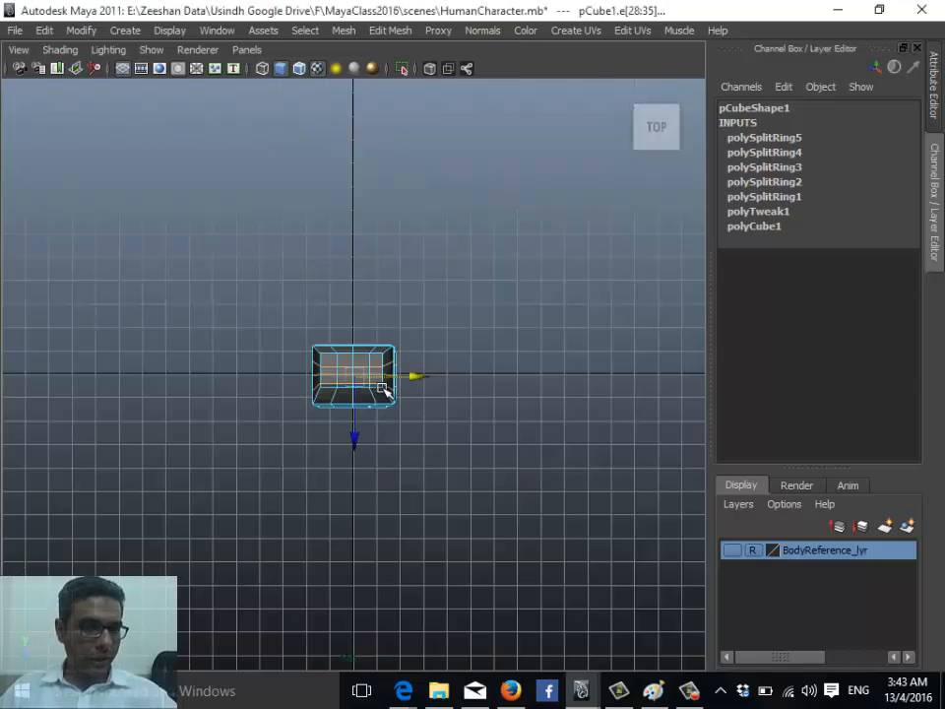
scroll(265, 408, "up", 8)
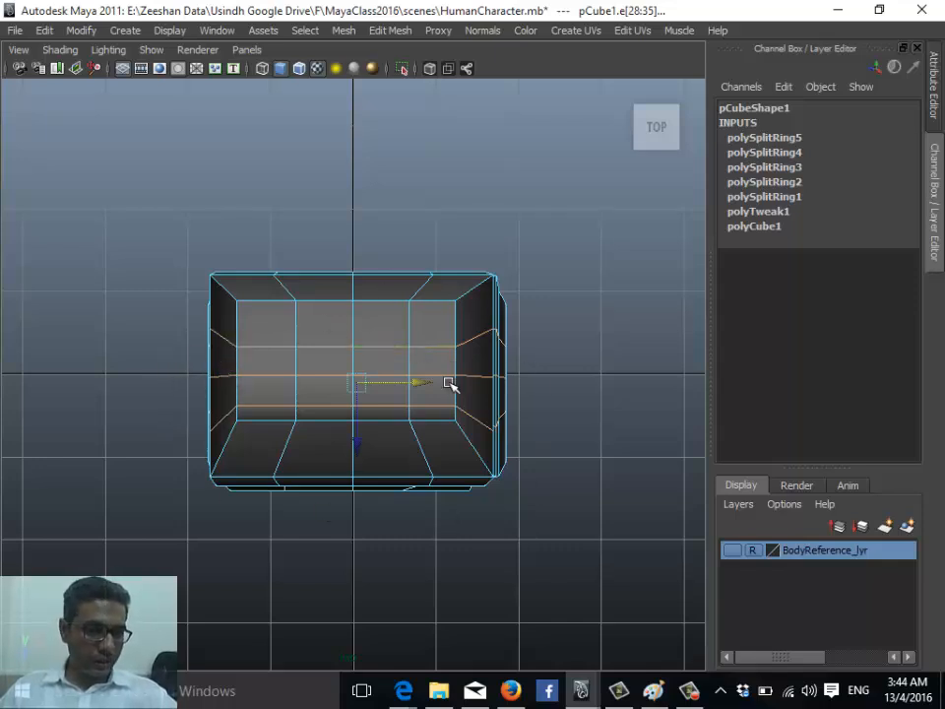
Scale the three selected side loops outward along the X axis to round the torso's sides
key("r")
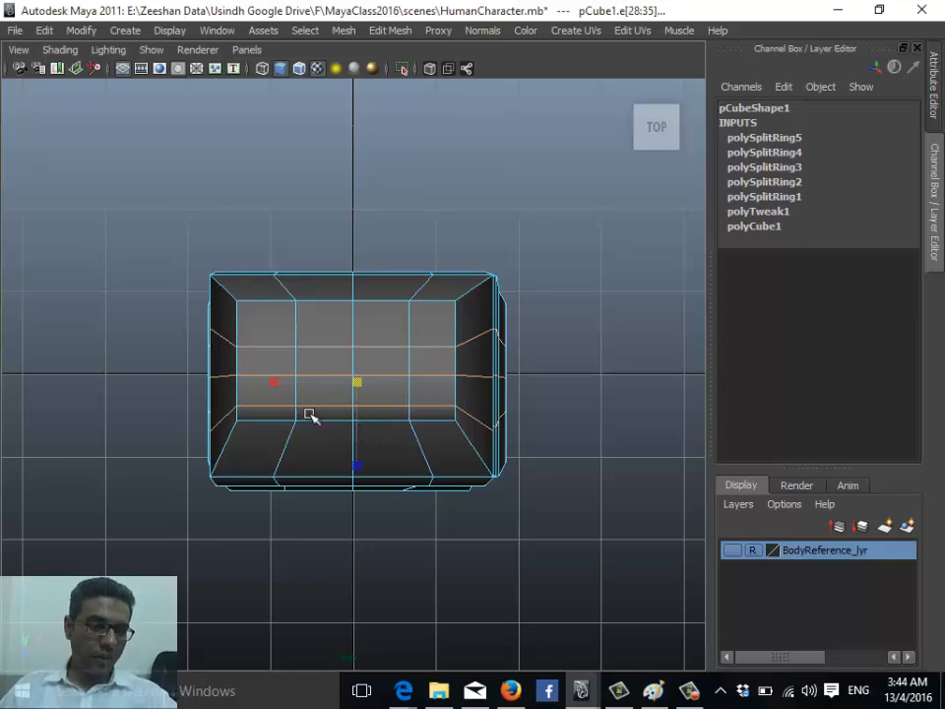
left_click(354, 380)
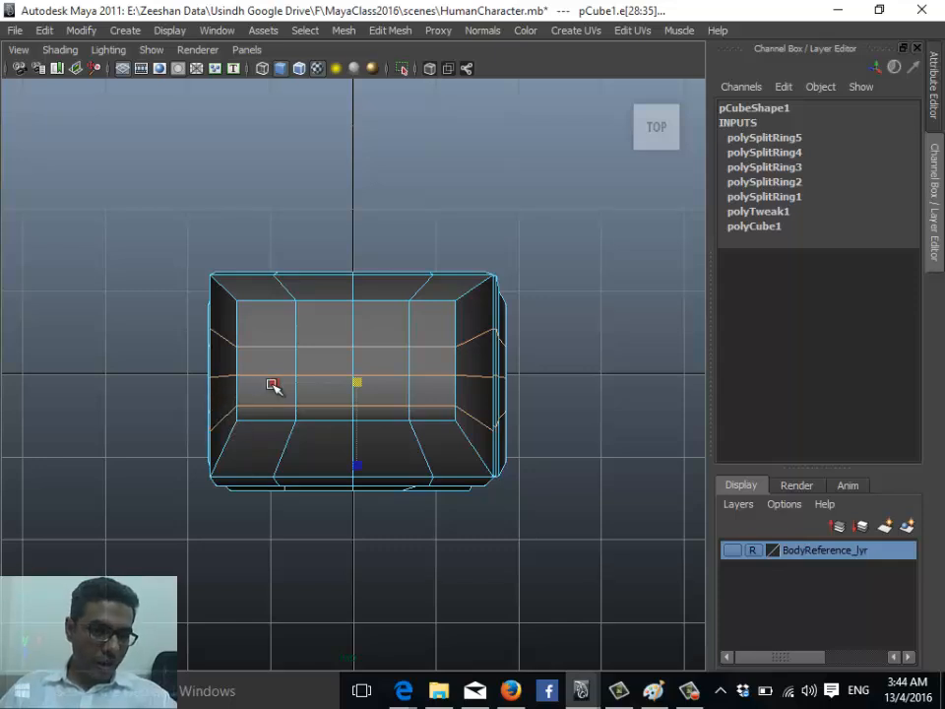
left_click_drag(272, 385, 251, 384)
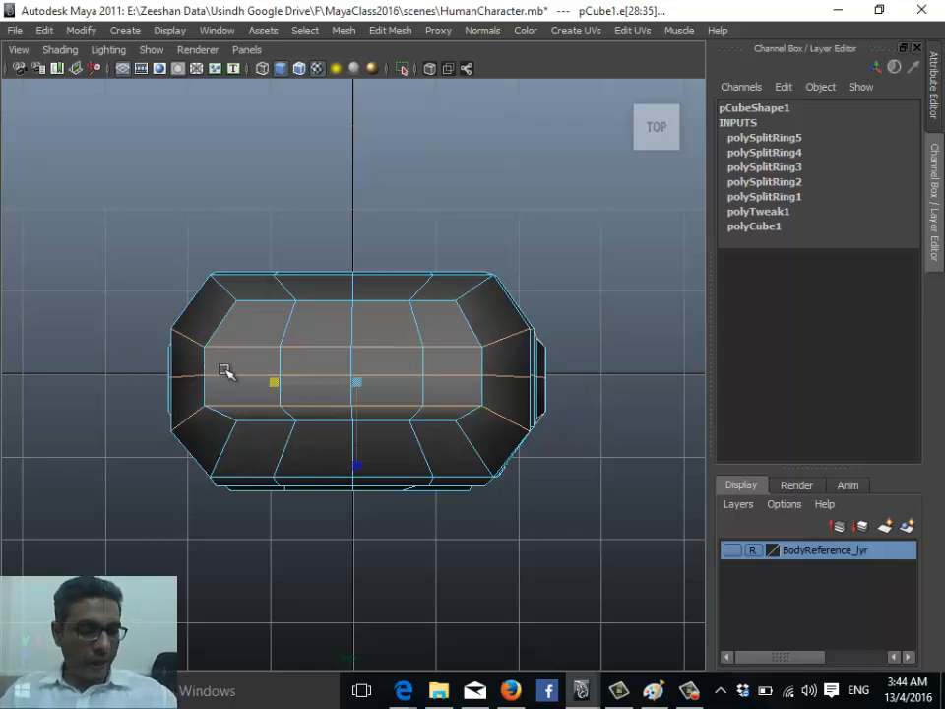
key("ctrl+z")
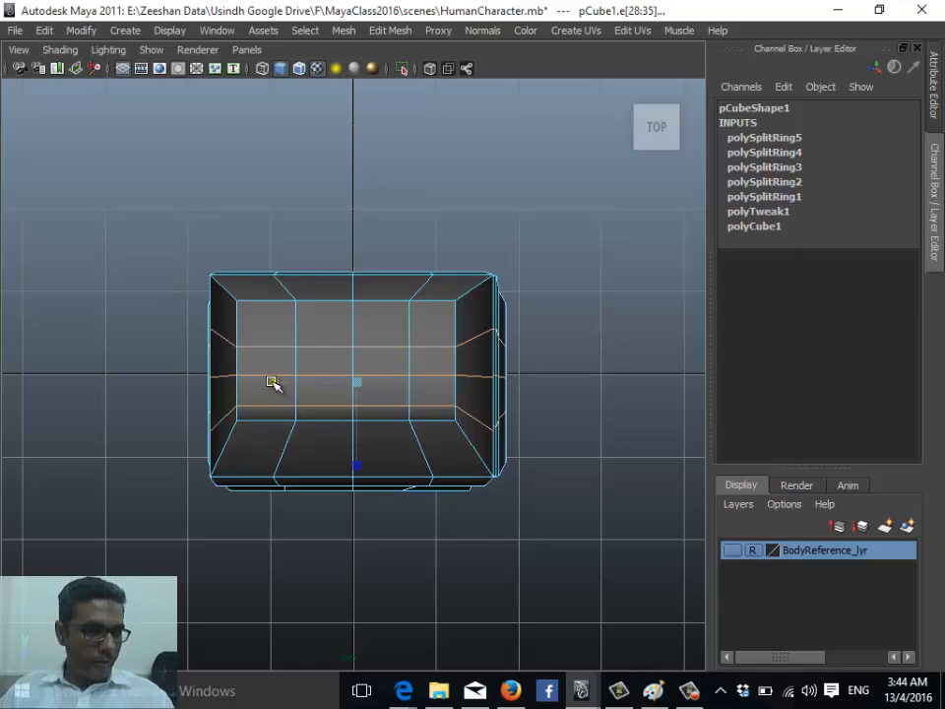
mouse_move(275, 384)
left_mouse_down()
mouse_move(213, 386)
mouse_move(274, 392)
left_mouse_up()
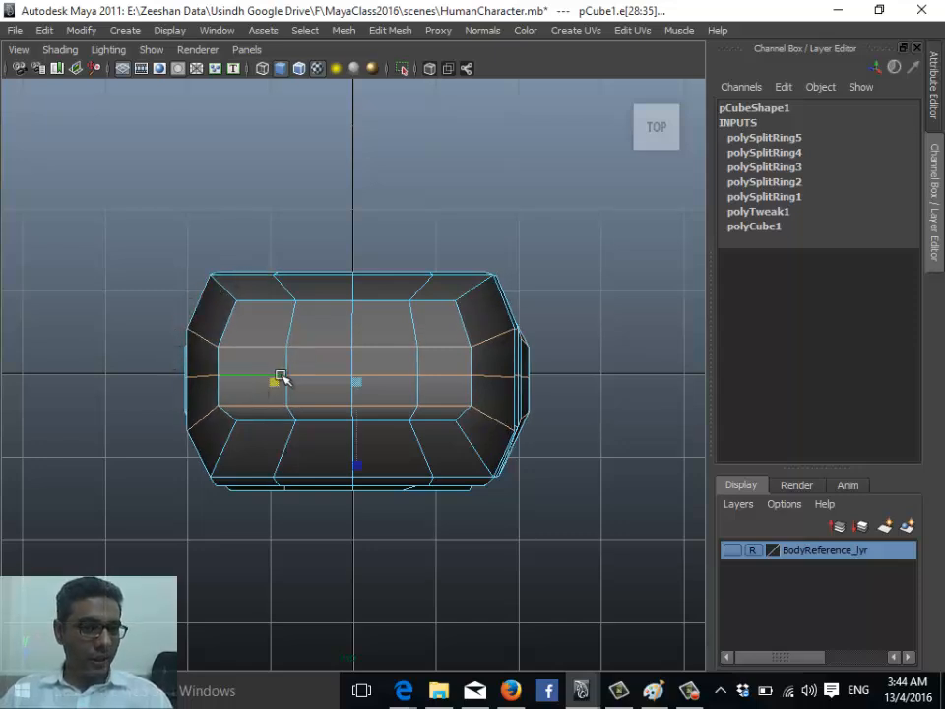
left_click_drag(274, 381, 258, 387)
Select only the middle side loop and scale it slightly further outward along the X axis
left_click(205, 378)
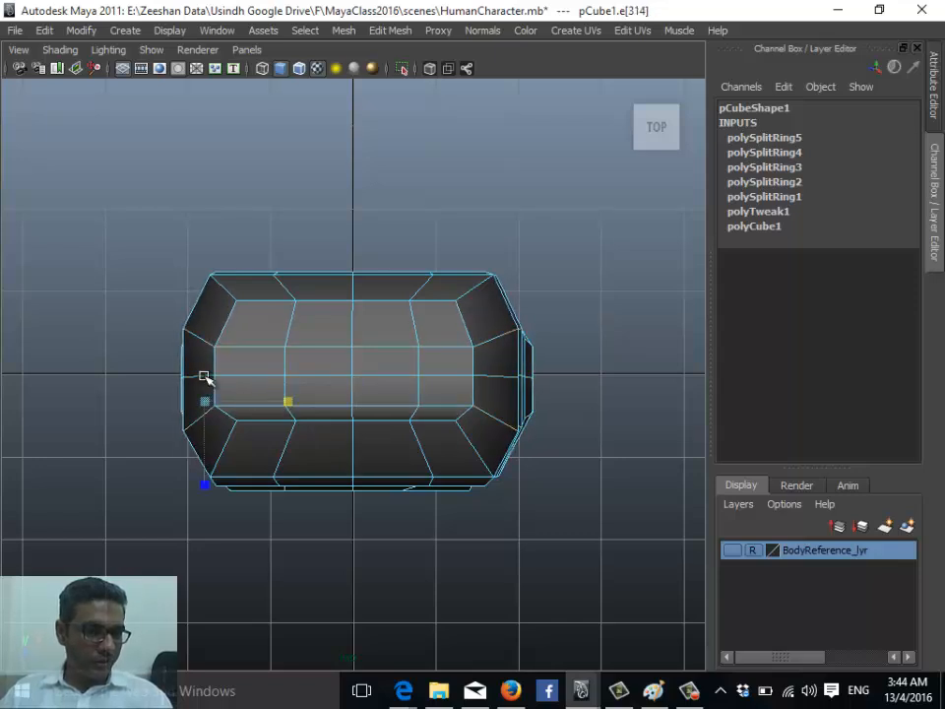
left_click(229, 378)
left_click(232, 378)
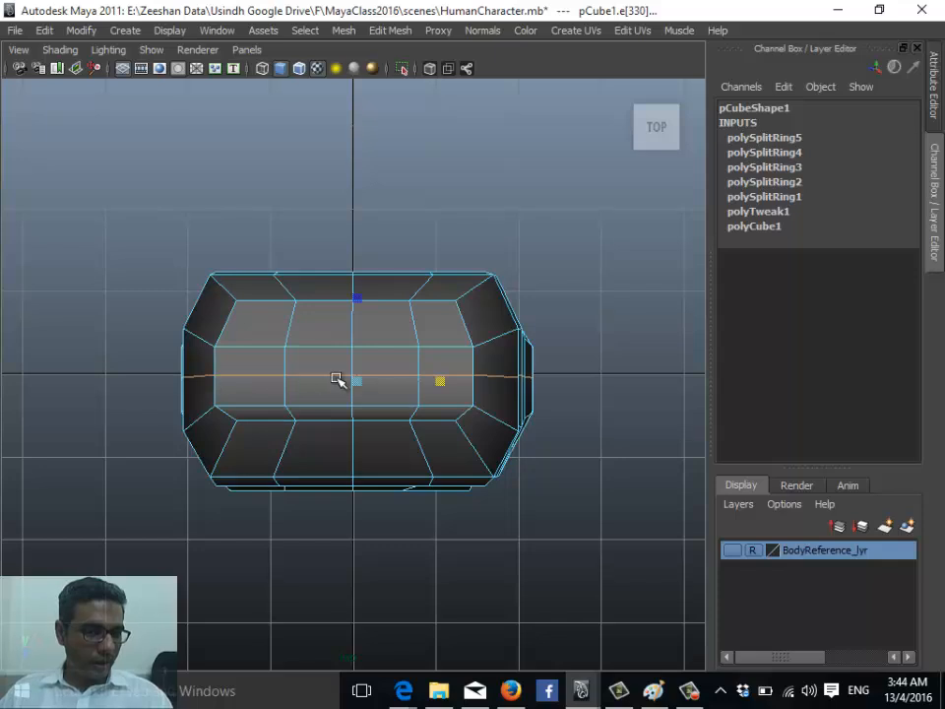
left_click_drag(442, 381, 445, 383)
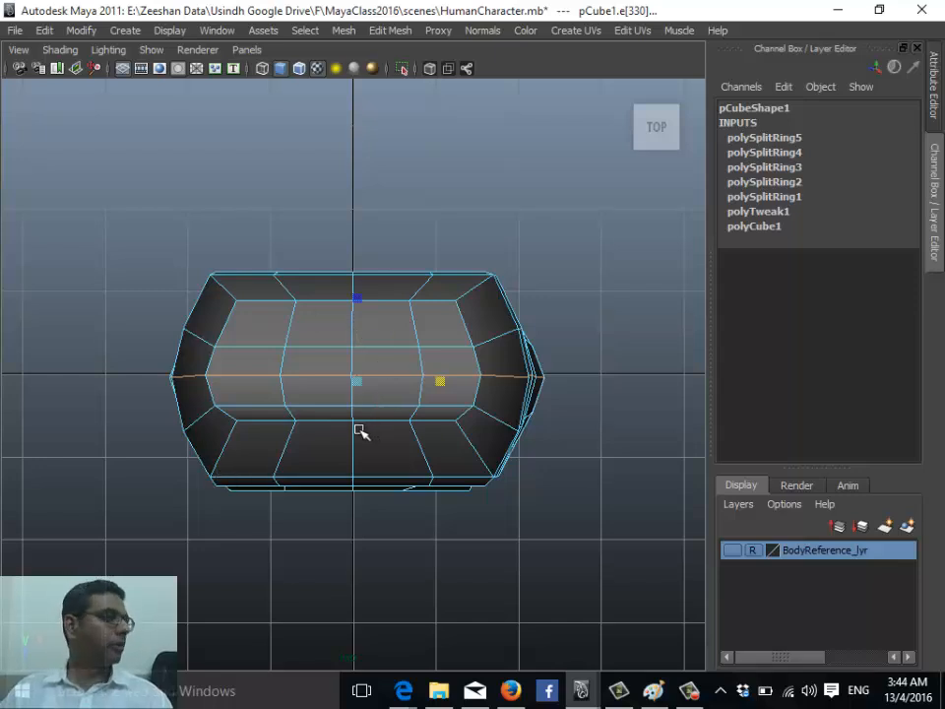
Select the three vertical edge loops running down the front and back of the torso, including the missed front segments
left_click(286, 322)
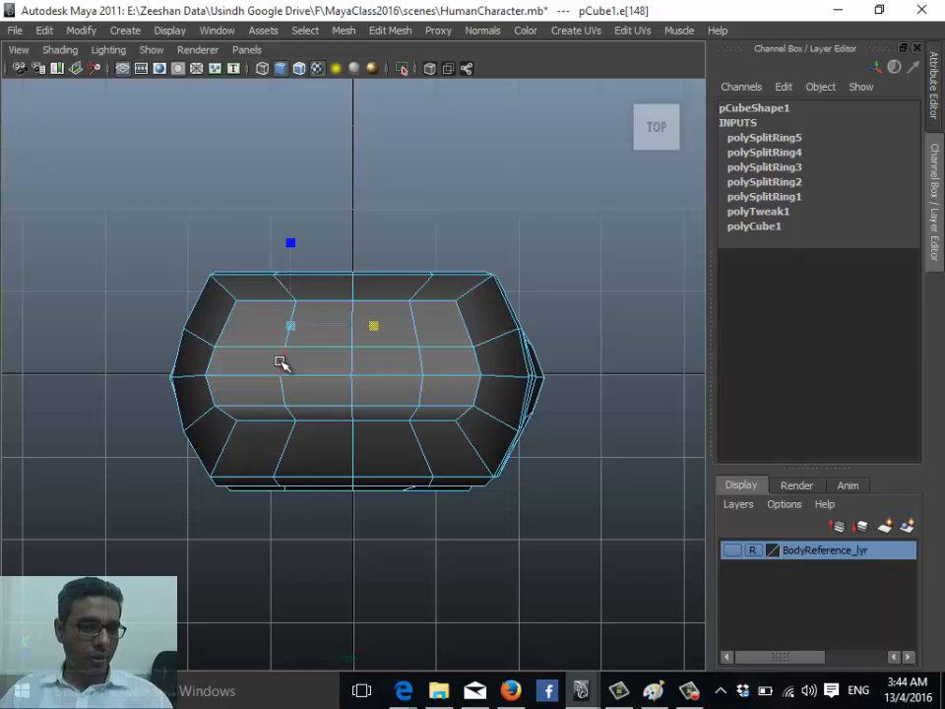
left_click(282, 361)
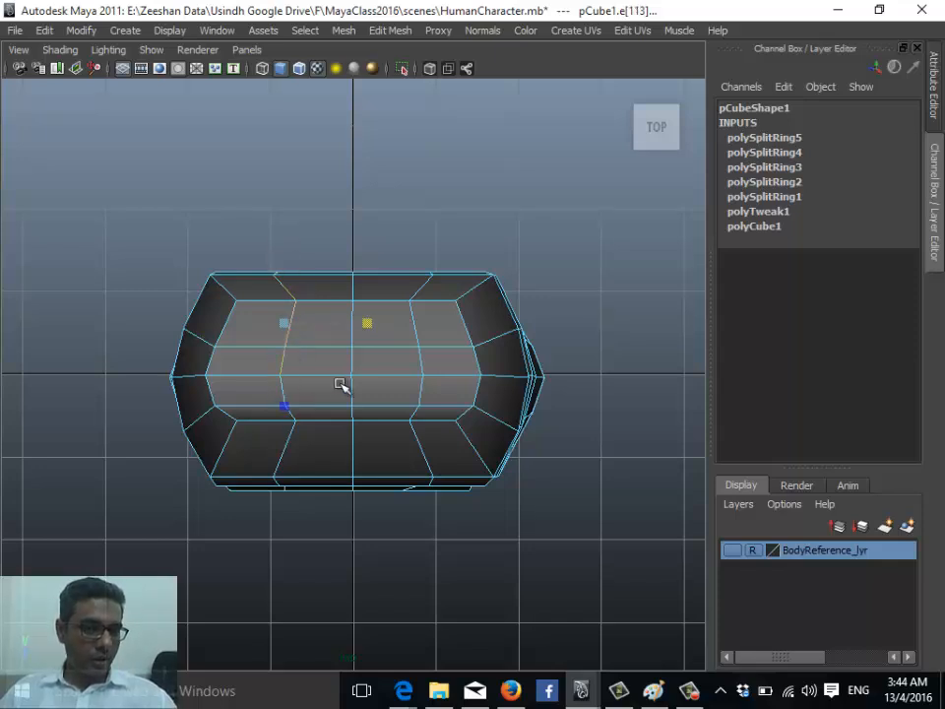
double_click(413, 328, "shift")
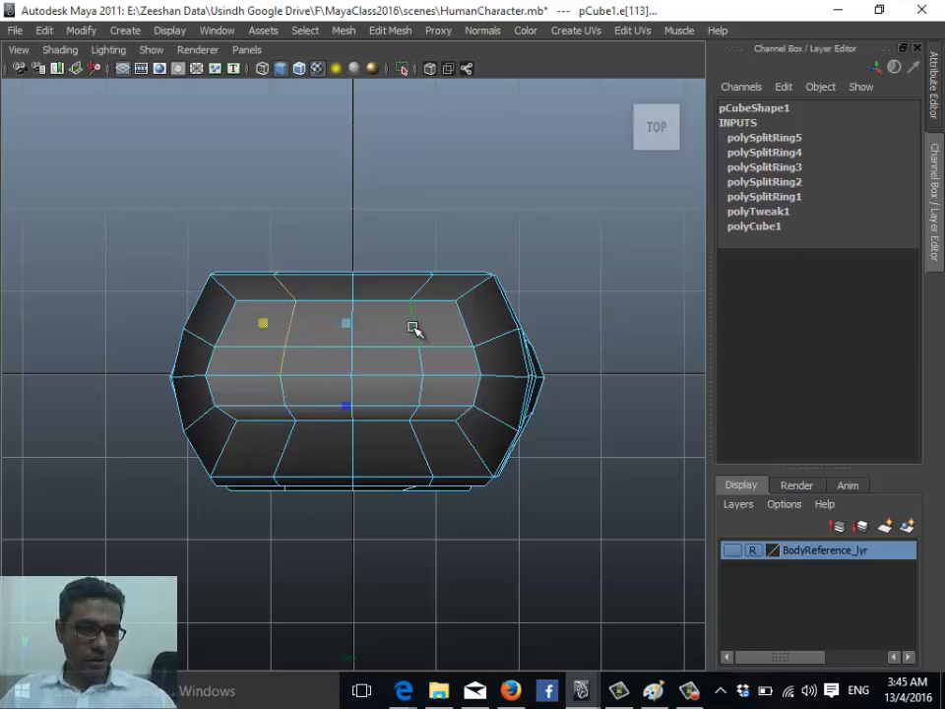
double_click(353, 325, "shift")
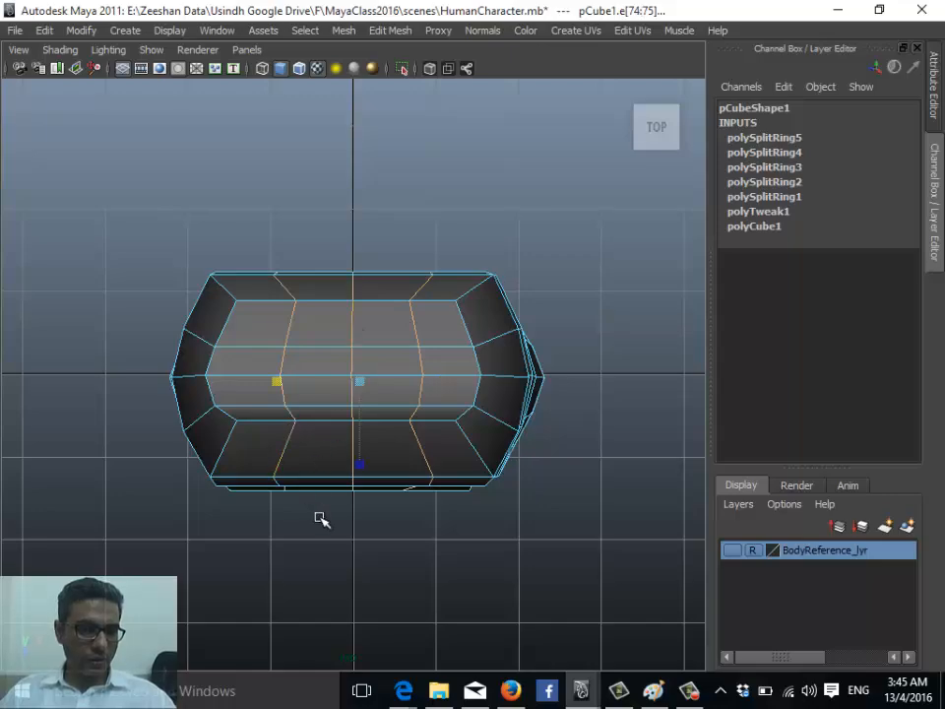
key("space")
left_click_drag(327, 468, 327, 424)
left_click_drag(340, 506, 611, 453, "alt")
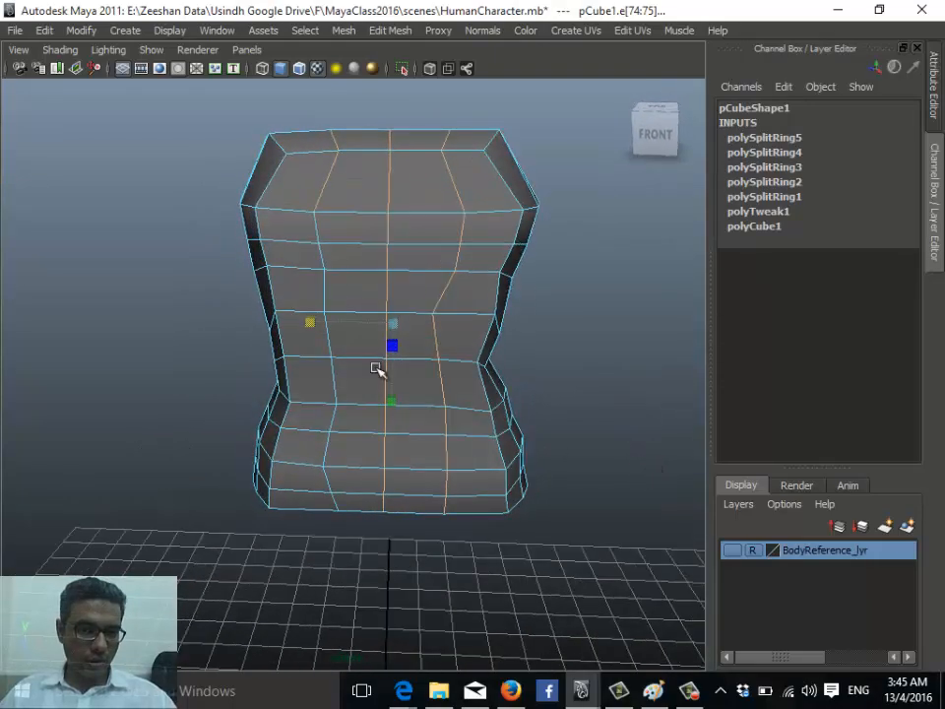
double_click(317, 228, "shift")
In the top view, scale the three selected front and back loops outward along the Z axis
left_click_drag(366, 497, 230, 382, "alt")
key("space")
left_click(300, 387)
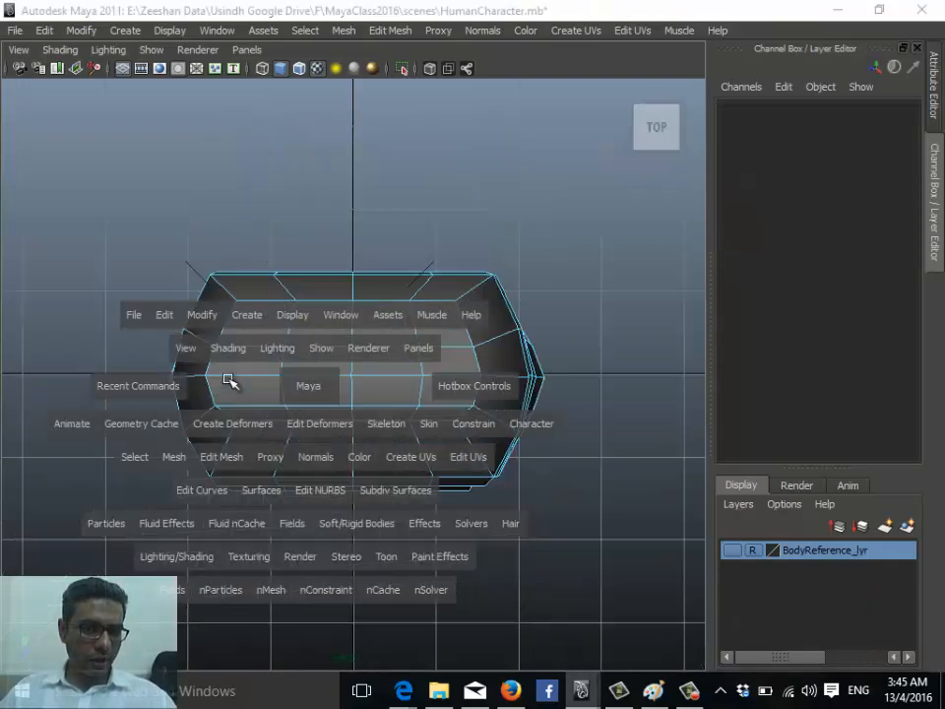
key("ctrl+z")
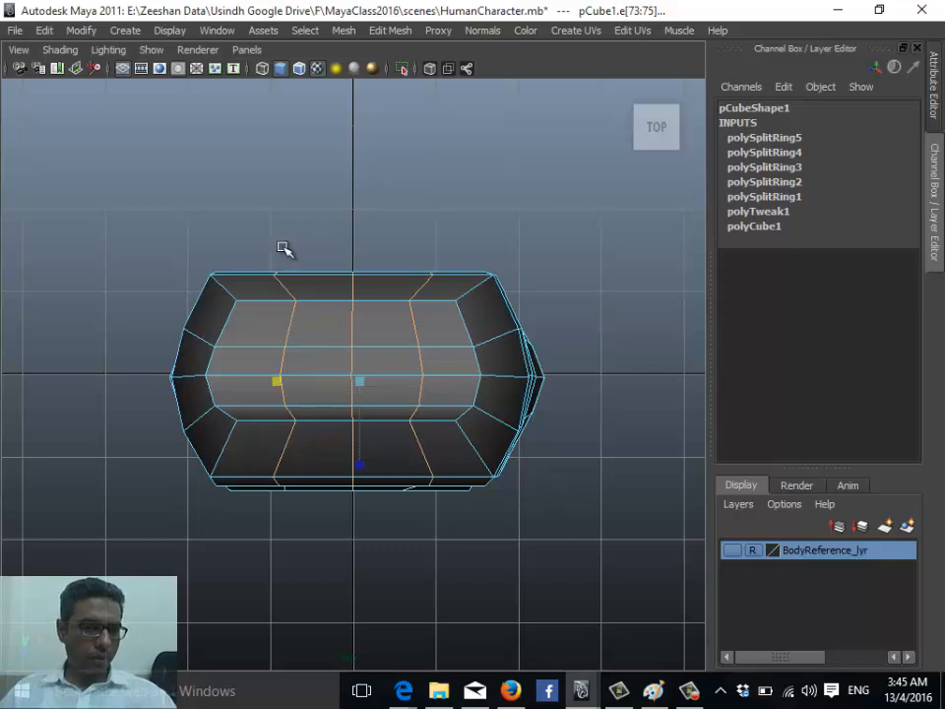
left_click_drag(364, 464, 358, 477)
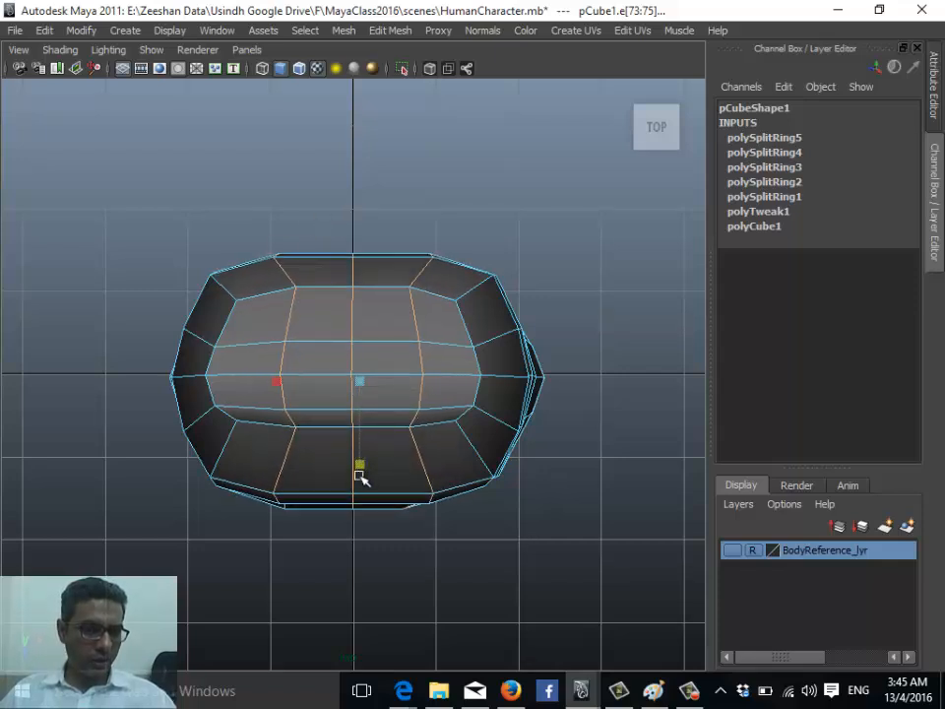
Select only the centre loop, scale it slightly further outward along the Z axis and save the scene
left_click(354, 280)
double_click(353, 355)
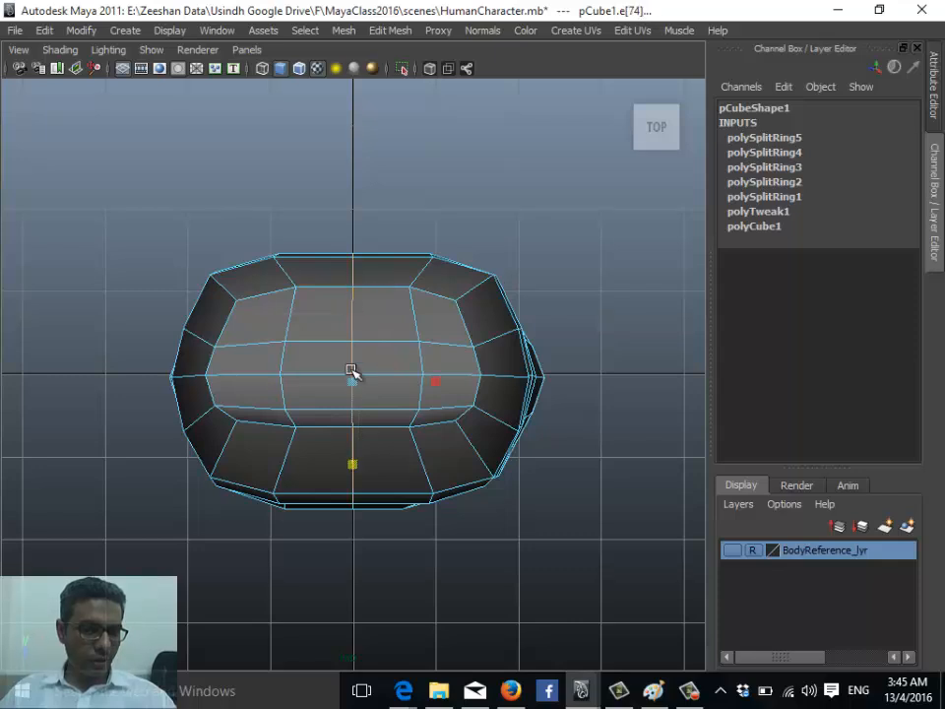
left_click_drag(354, 461, 356, 468)
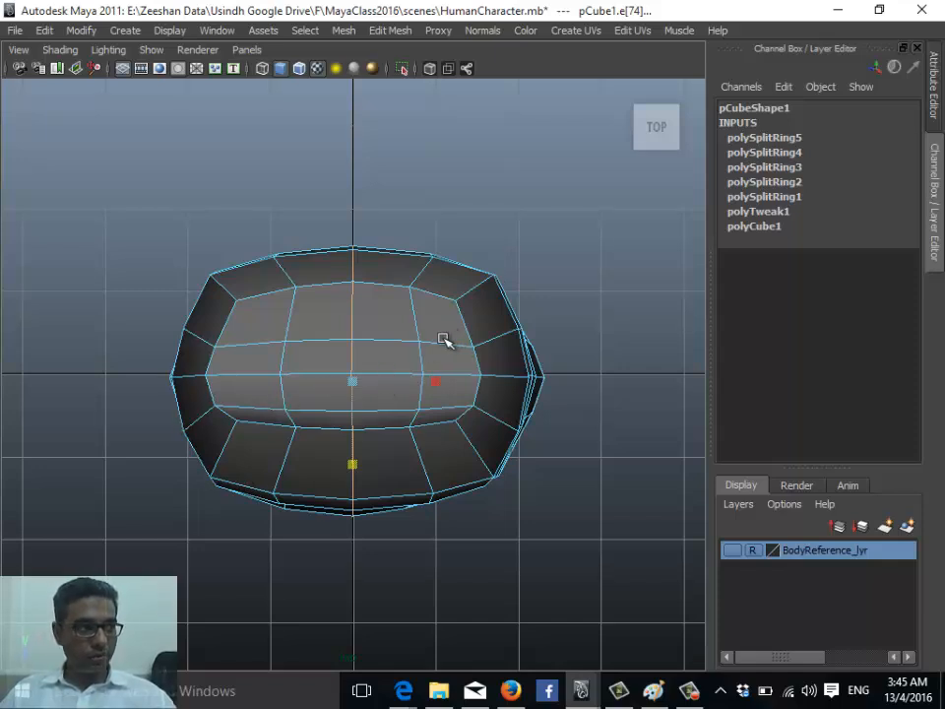
key("ctrl+s")
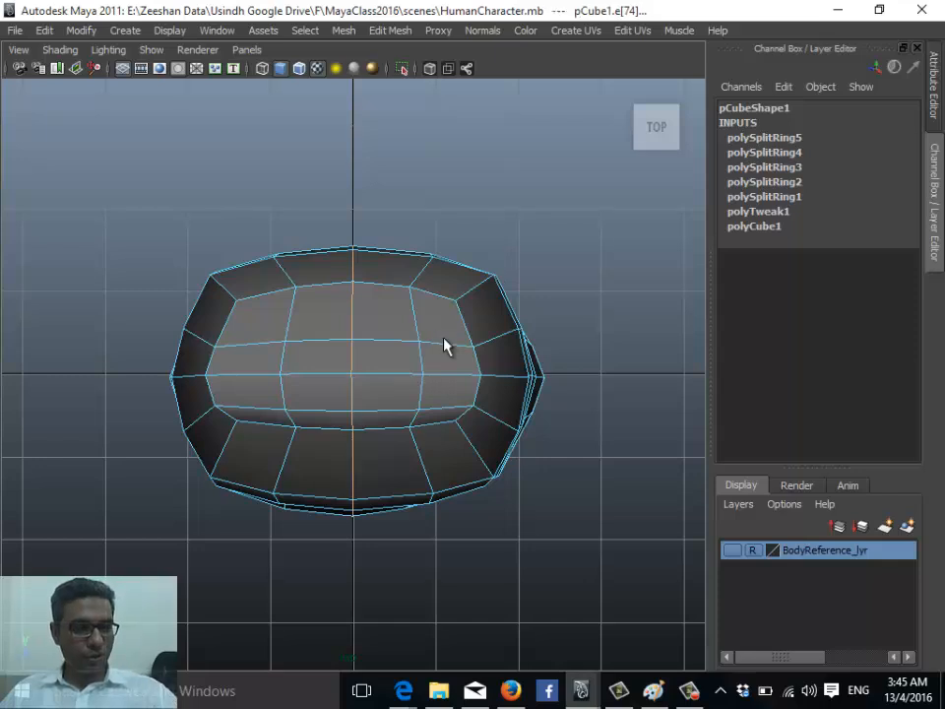
Undo the loop scaling on the torso's front, back and sides
key("ctrl+z")
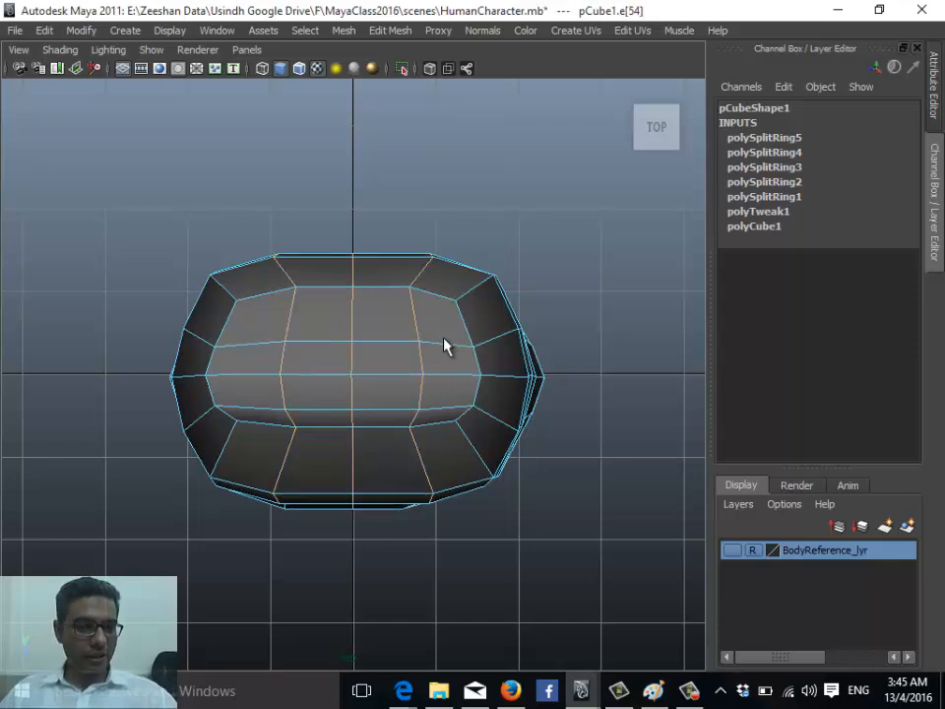
key("ctrl+z")
key("ctrl+z")
key("ctrl+z")
key("ctrl+z")
key("ctrl+z")
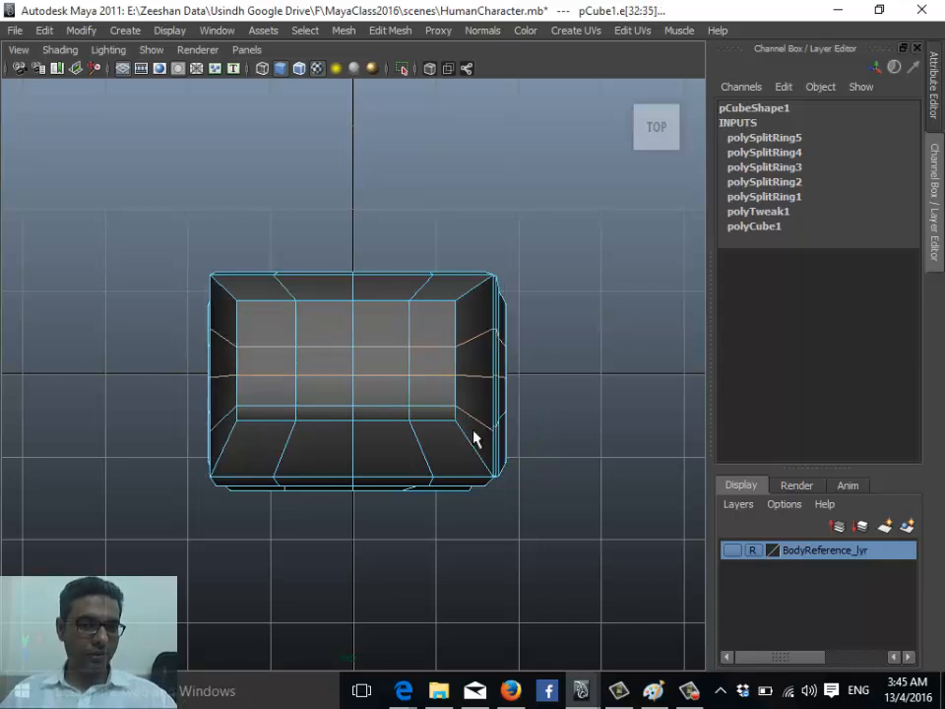
Select the whole torso cube in object mode, duplicate it and move the copy backward to about -2.855 on Z
right_click_drag(439, 356, 509, 330)
left_click(377, 369)
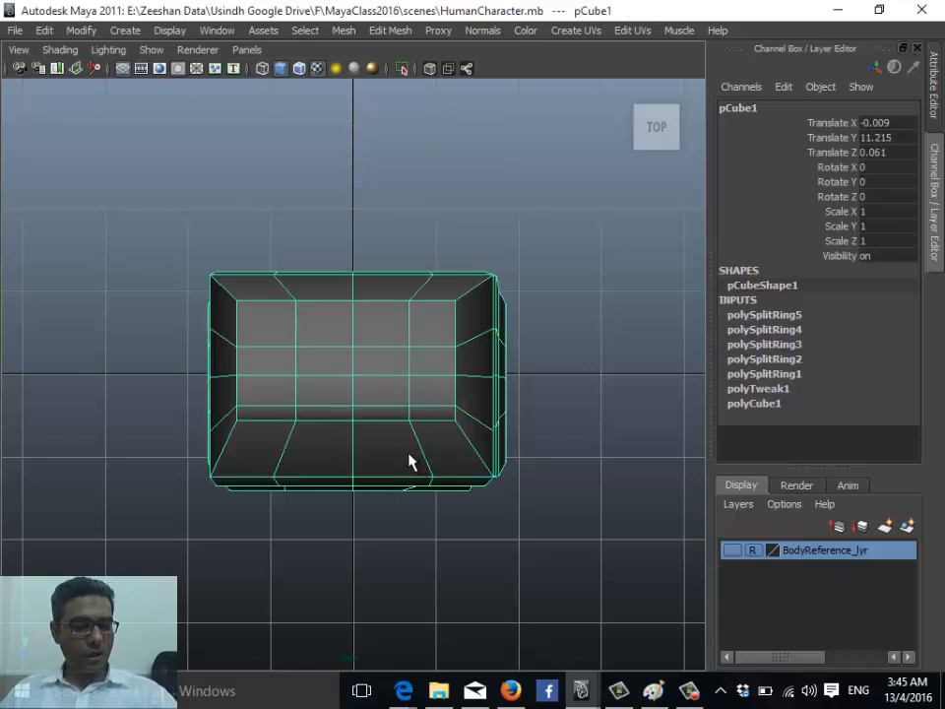
key("ctrl+d")
key("w")
left_click_drag(350, 448, 354, 254)
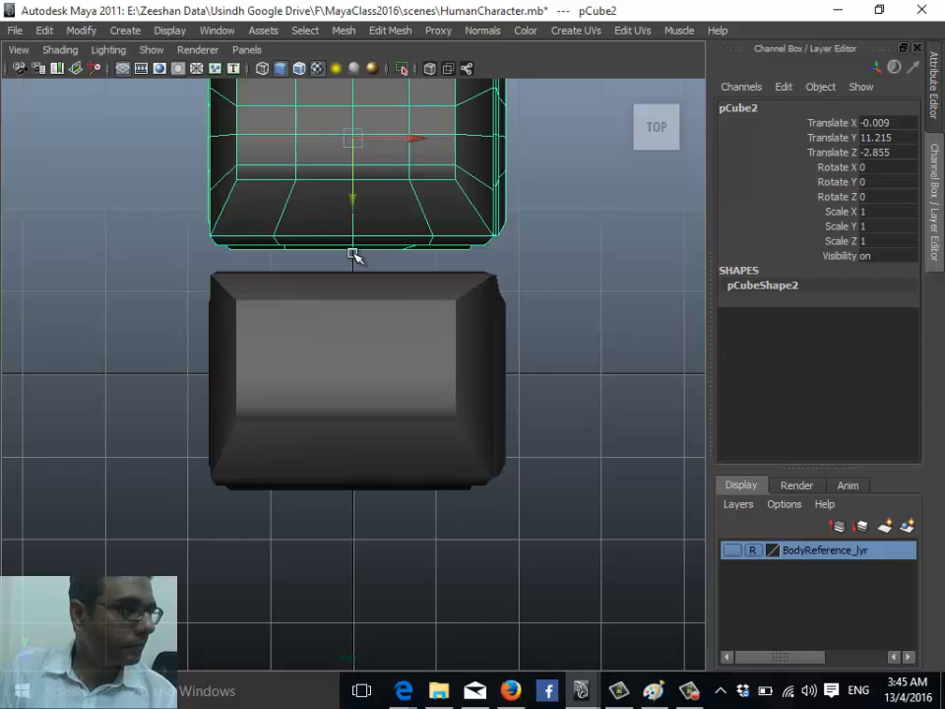
scroll(439, 342, "down", 2)
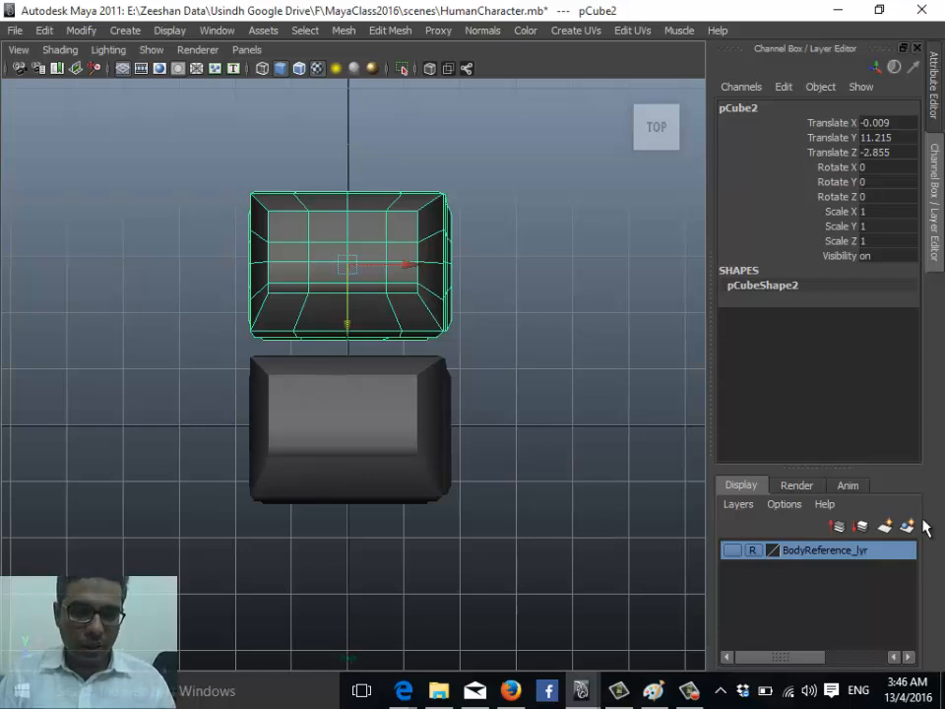
Put the duplicate torso in a new display layer named Body_1_lyr and hide that layer
left_click(907, 527)
double_click(830, 553)
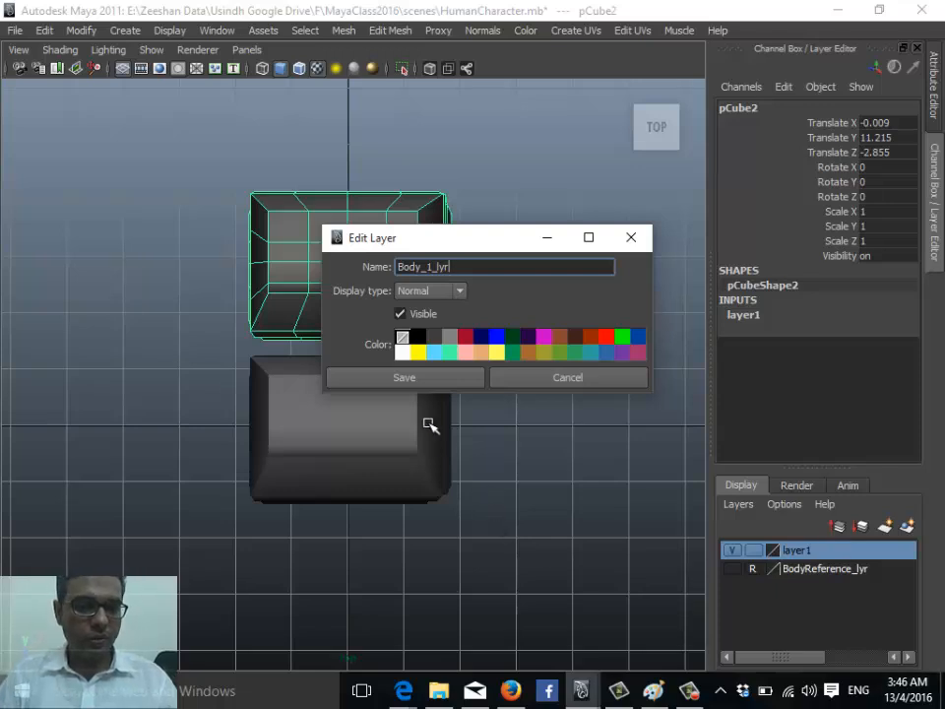
left_click(432, 382)
left_click(732, 549)
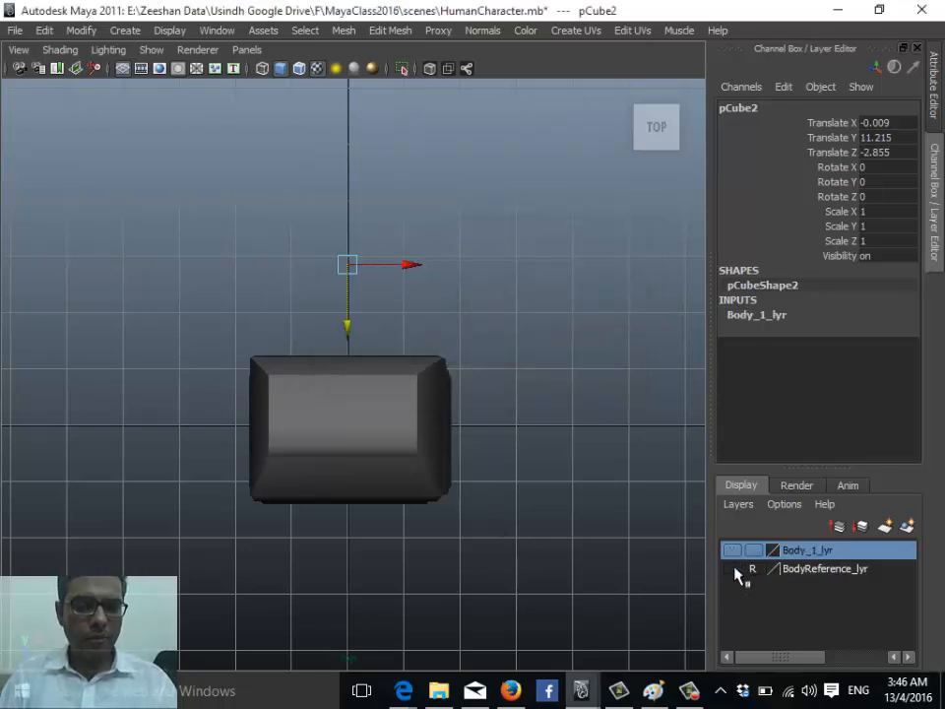
left_click(731, 549)
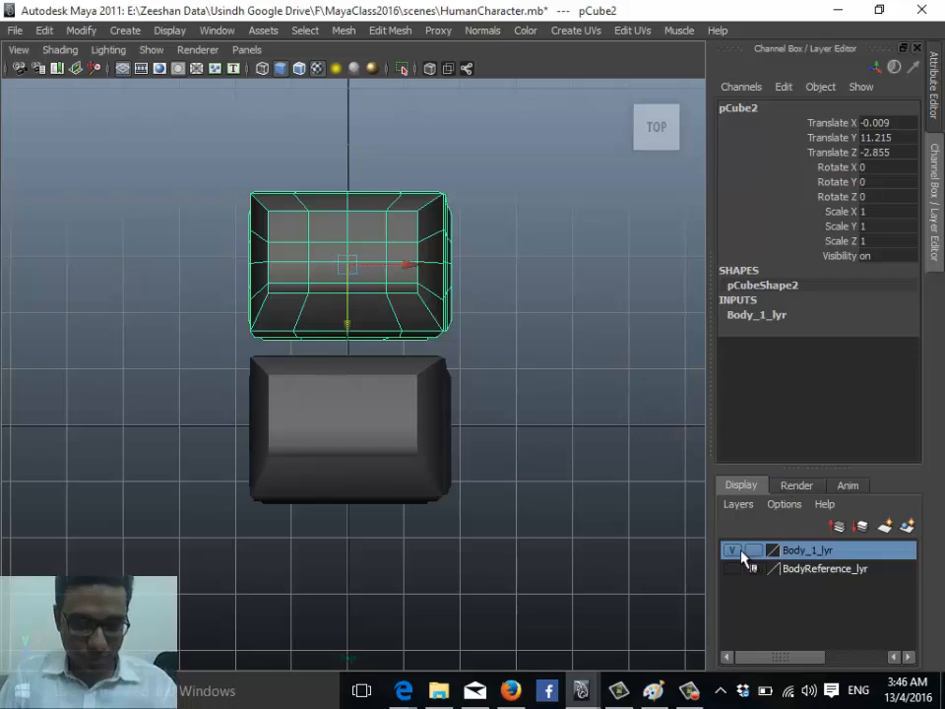
left_click(732, 550)
In wireframe, move the original torso's three negative-X side vertex rows outward along X, with the middle row slightly further out
left_click(370, 444)
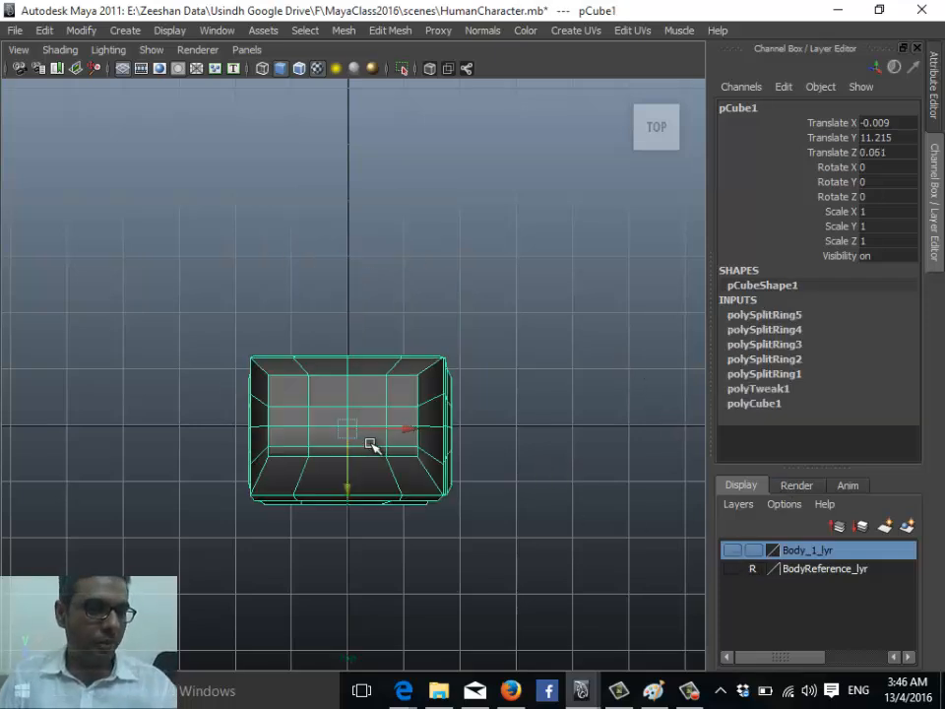
scroll(295, 456, "up", 2)
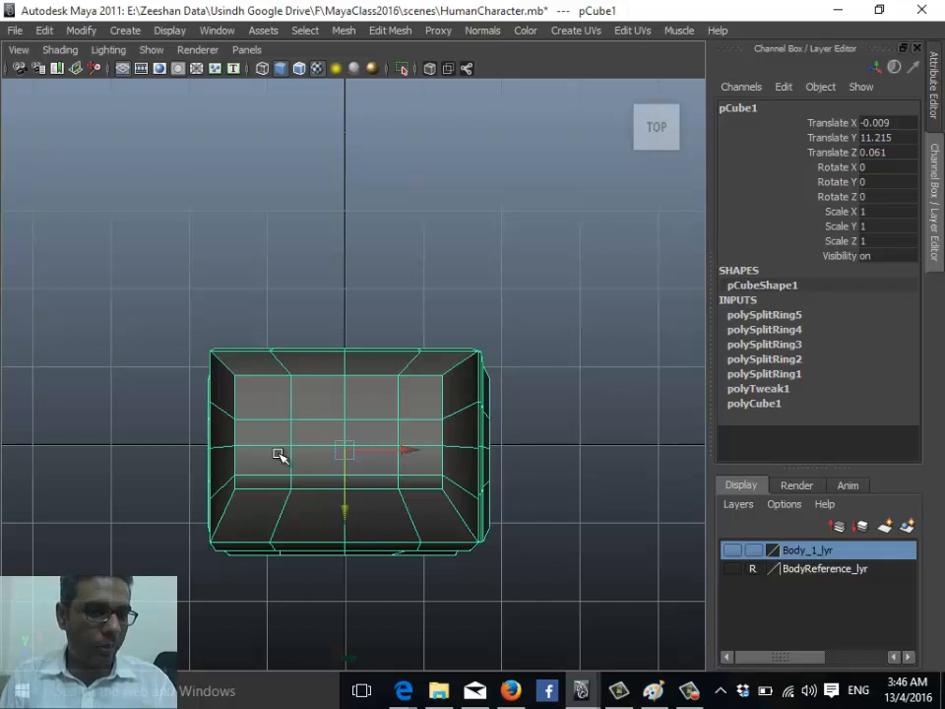
scroll(194, 479, "up", 2)
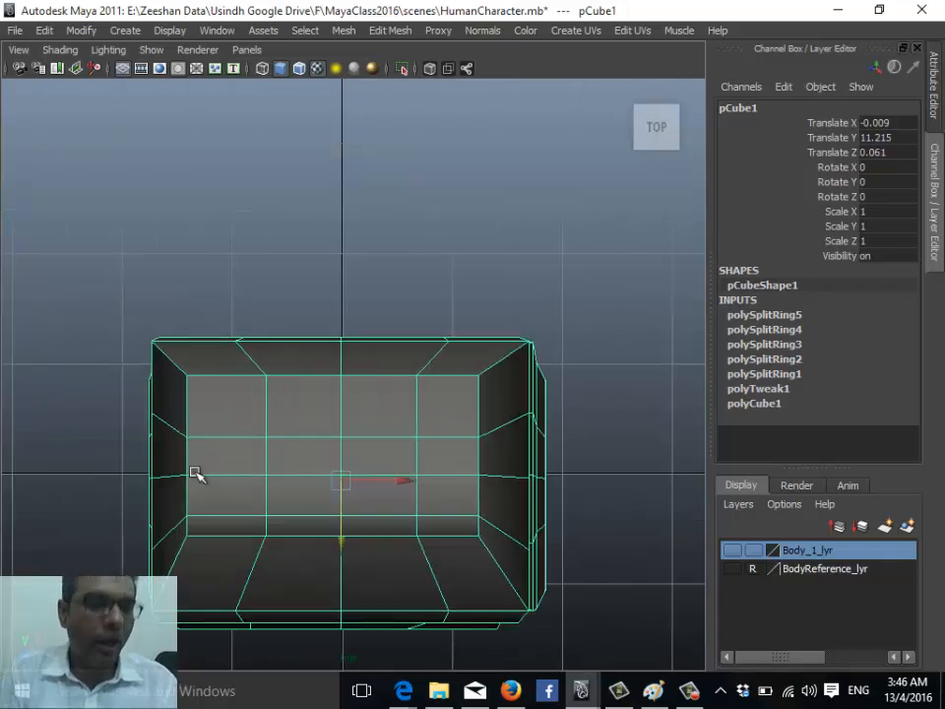
middle_click_drag(321, 452, 360, 458, "alt")
key("4")
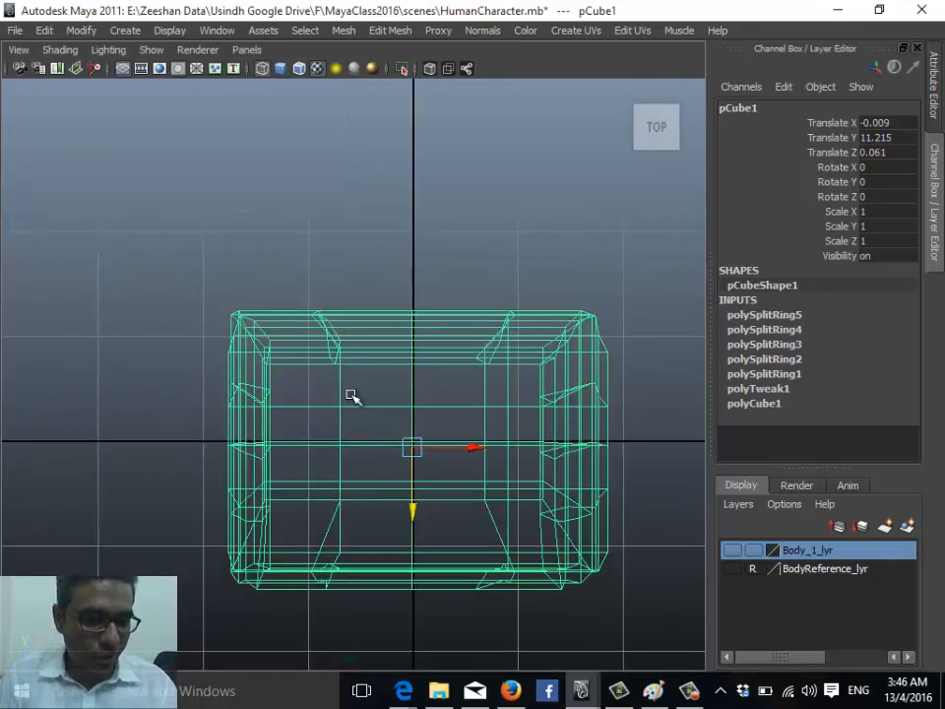
right_click_drag(353, 355, 294, 372)
left_click_drag(196, 372, 304, 523)
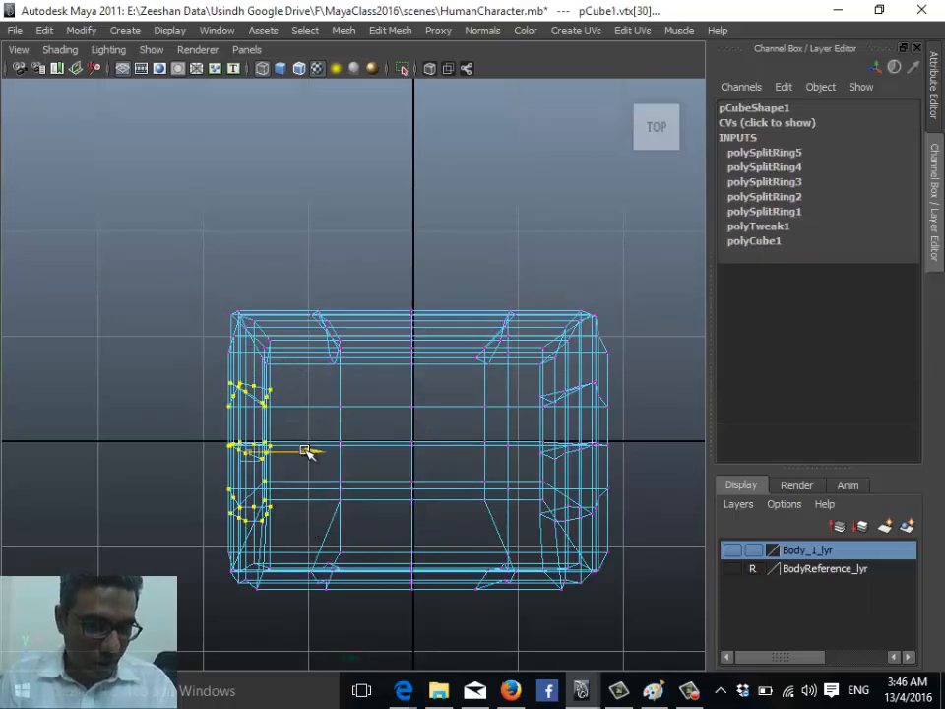
left_click_drag(312, 449, 270, 447)
left_click_drag(165, 437, 259, 451)
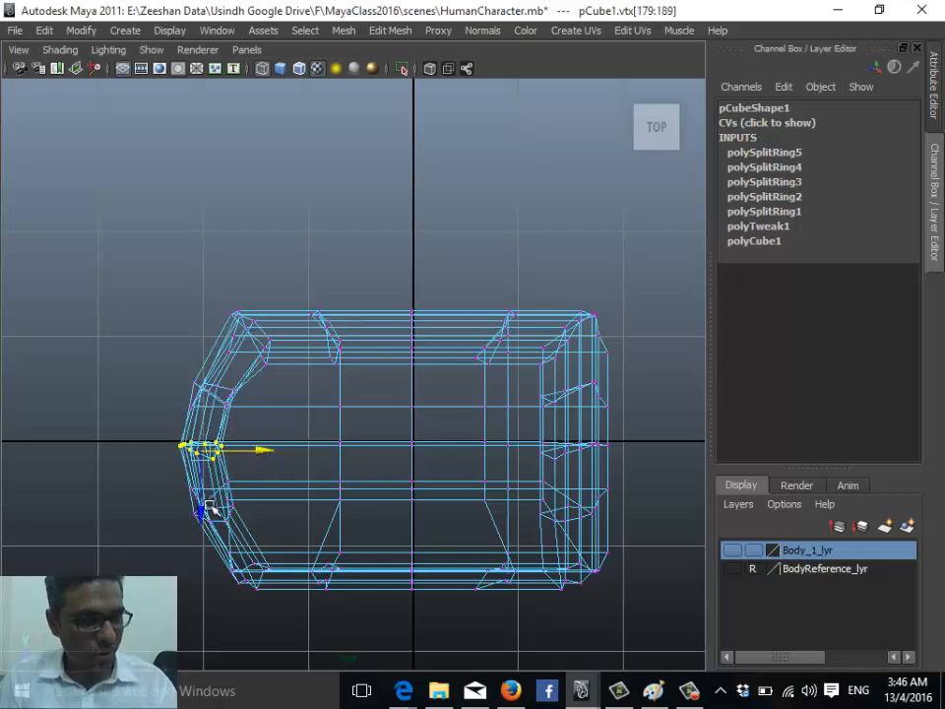
Move the three positive-X side vertex rows outward along X, with the middle row slightly further out
left_click_drag(522, 379, 648, 532)
left_click_drag(639, 452, 673, 455)
left_click_drag(553, 439, 678, 451)
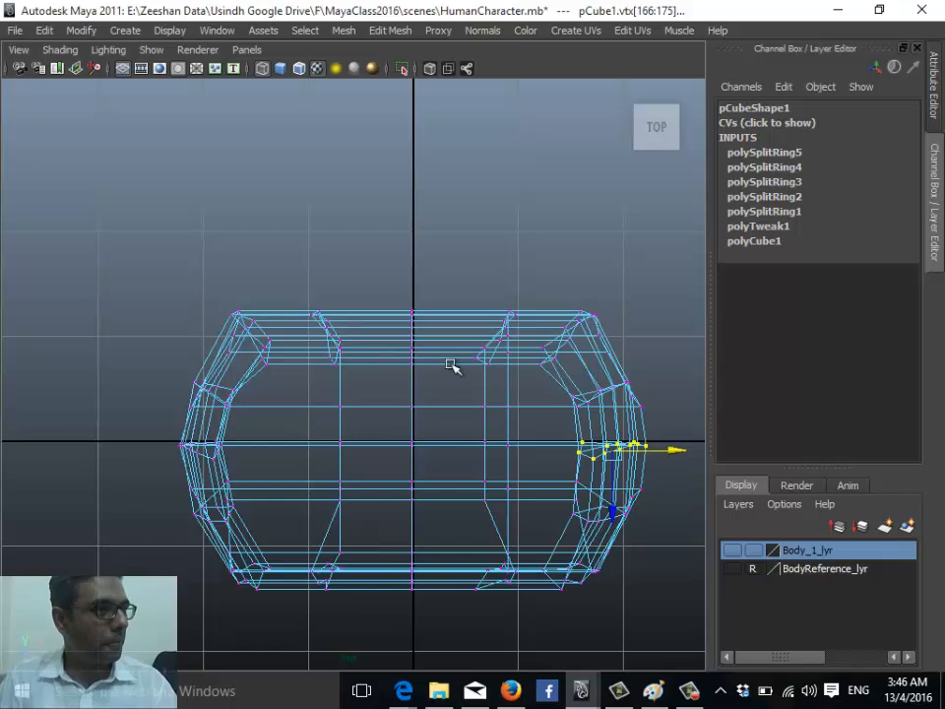
Move the middle three vertex columns of the torso's back and front outward along Z, with each centre column slightly further out
left_click_drag(299, 249, 514, 438)
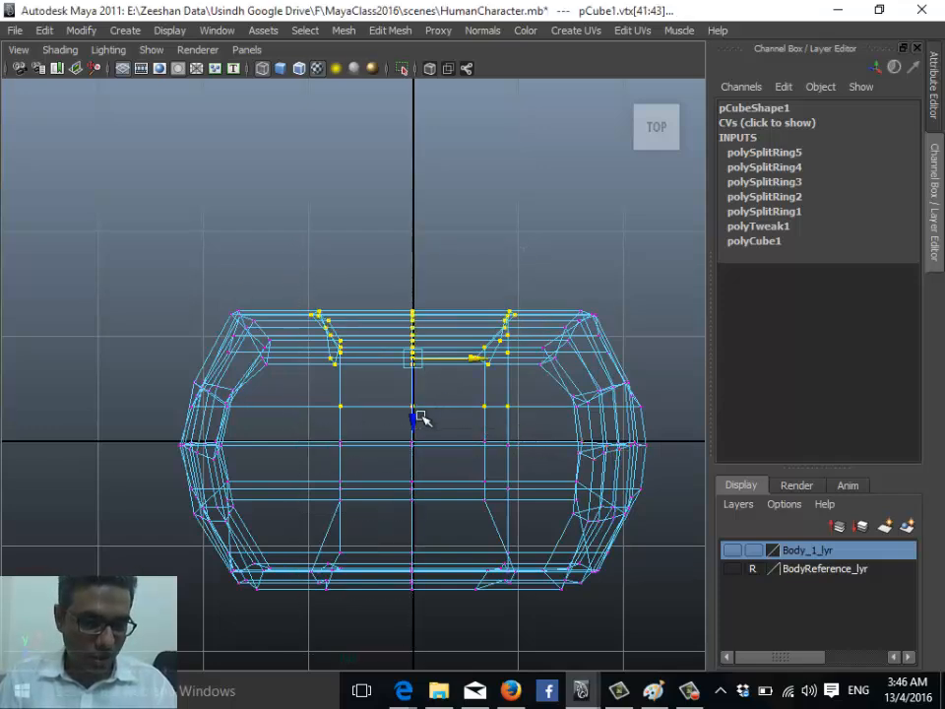
left_click_drag(417, 418, 418, 384)
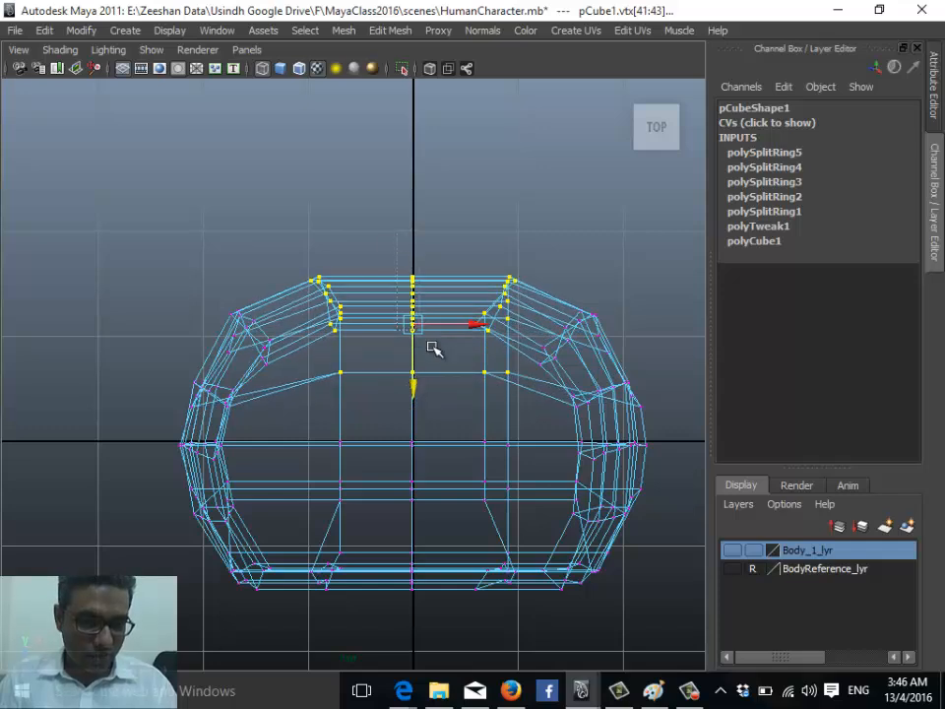
left_click_drag(392, 258, 415, 378)
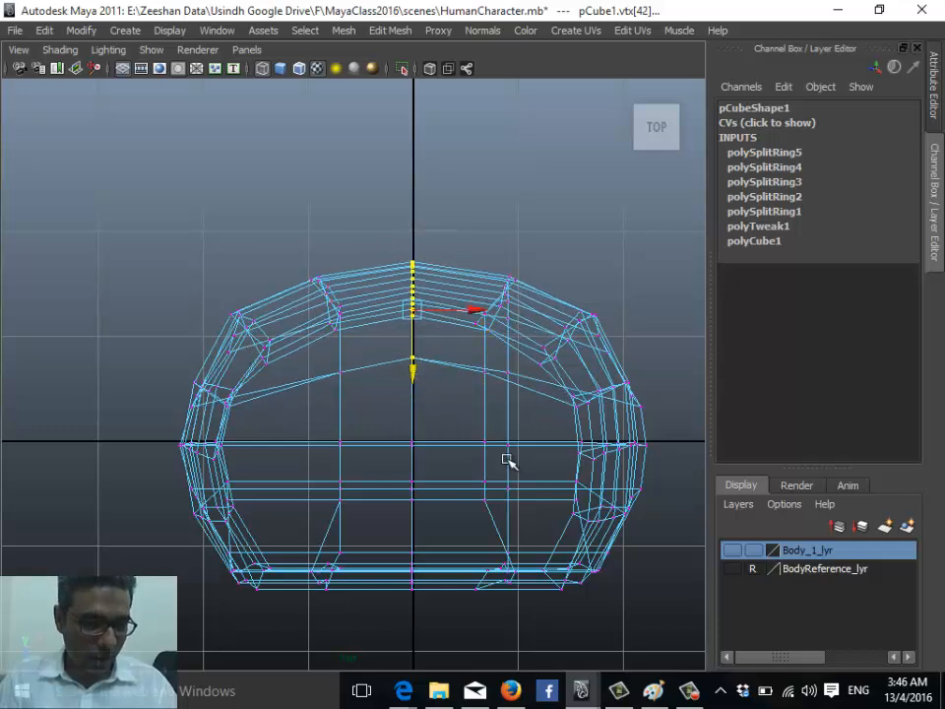
left_click_drag(270, 464, 517, 648)
left_click_drag(401, 604, 415, 626)
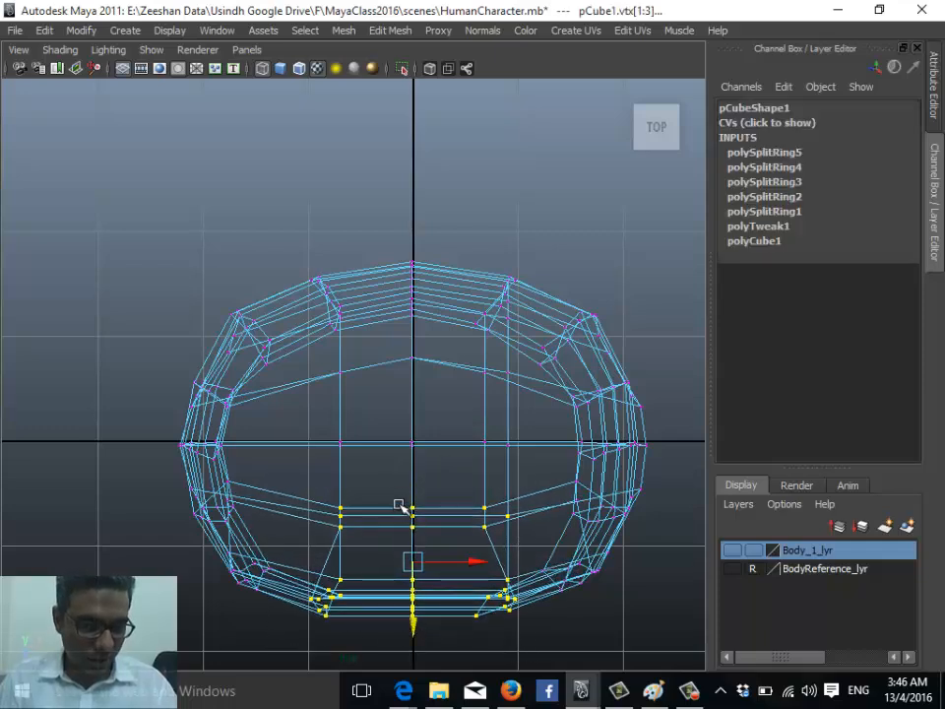
left_click_drag(396, 497, 416, 637)
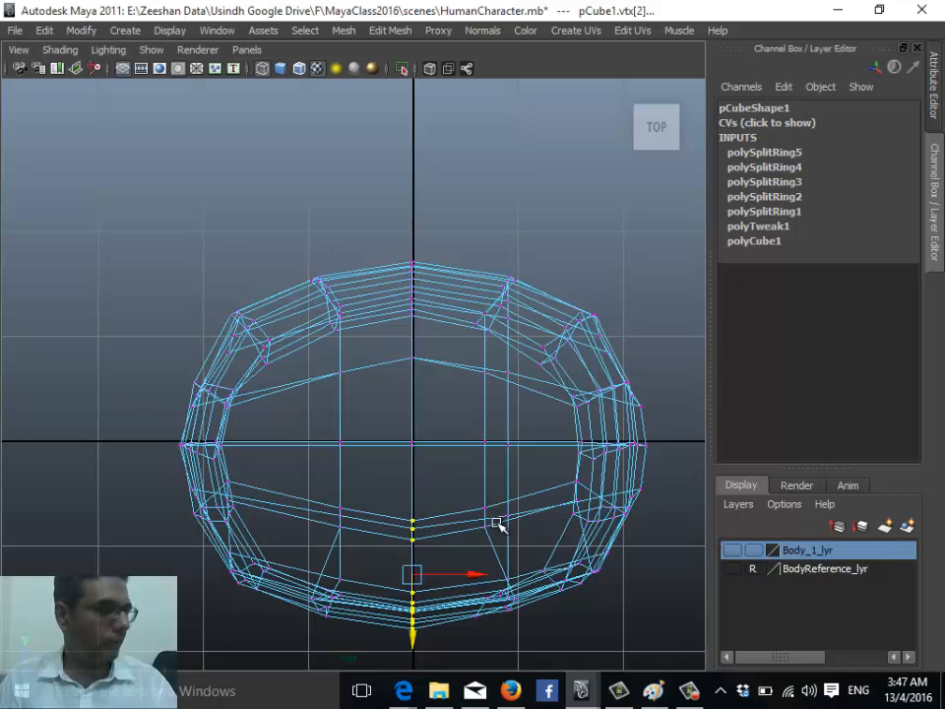
Return to shaded display and show the Body_1_lyr layer to compare the boxy copy with the rounded torso
key("5")
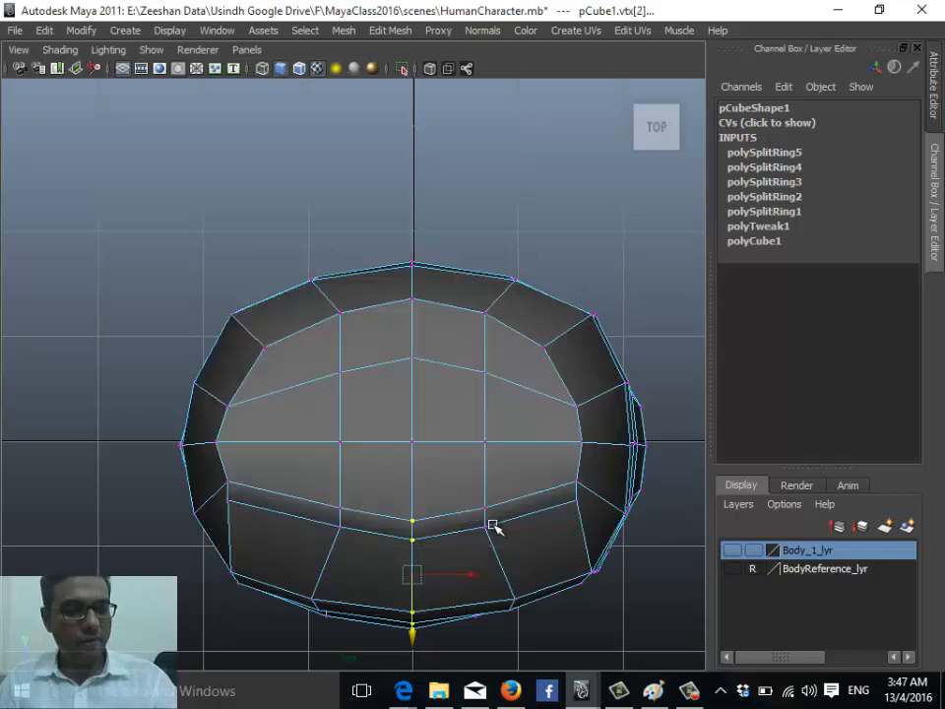
left_click(732, 549)
scroll(301, 431, "down", 5)
scroll(597, 386, "up", 3)
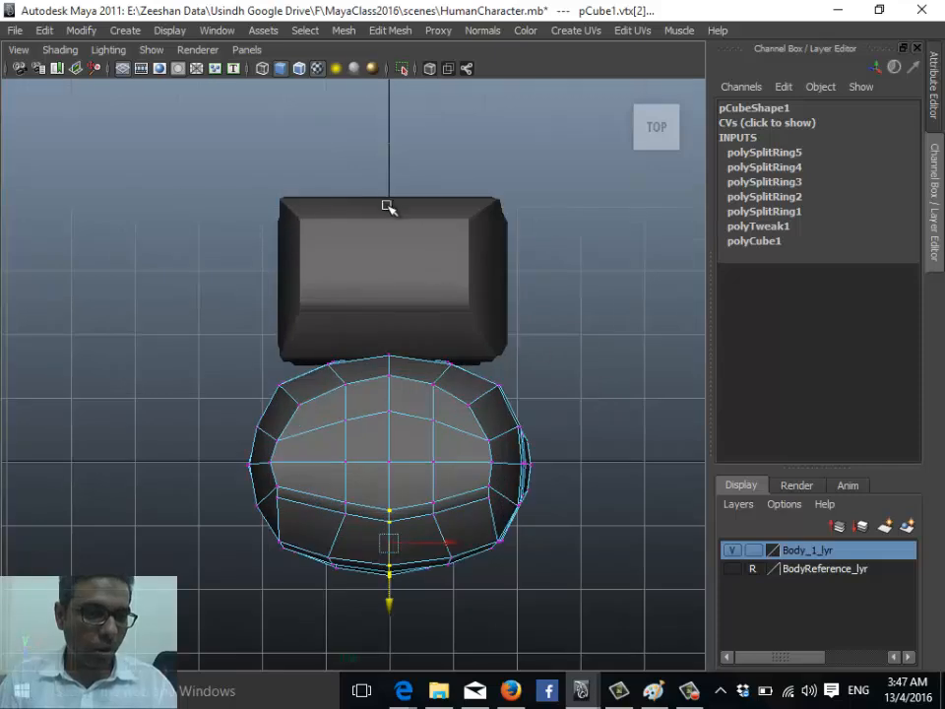
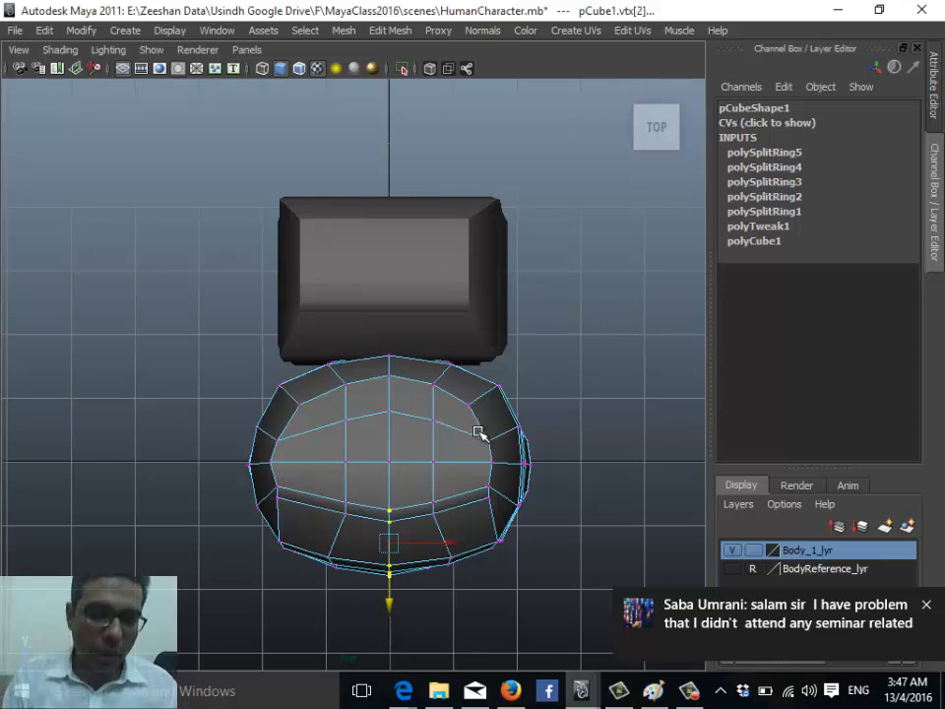
left_click(928, 606)
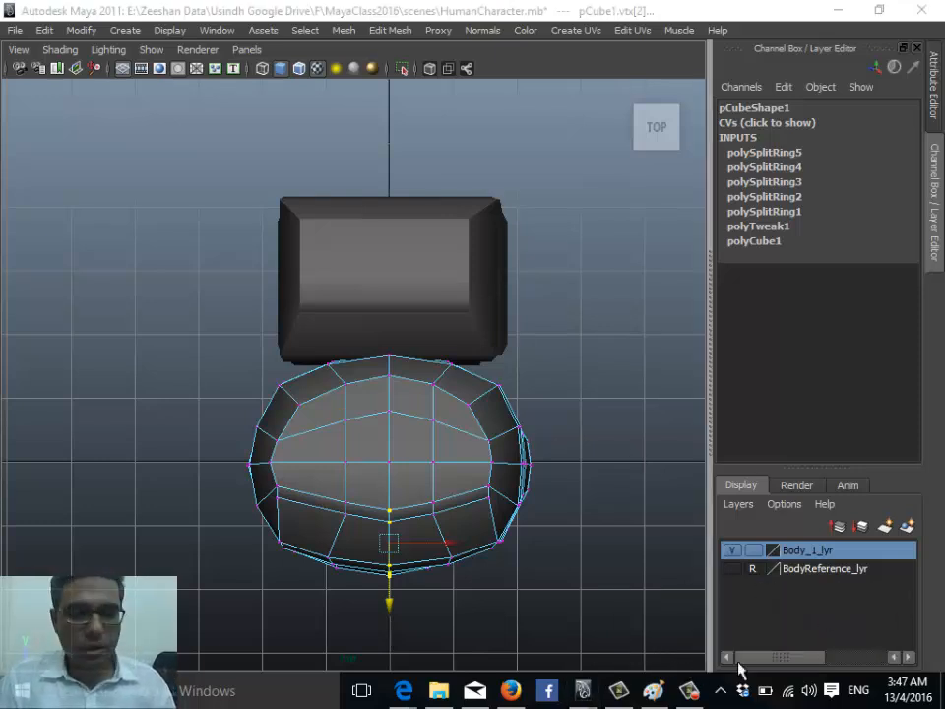
left_click(721, 689)
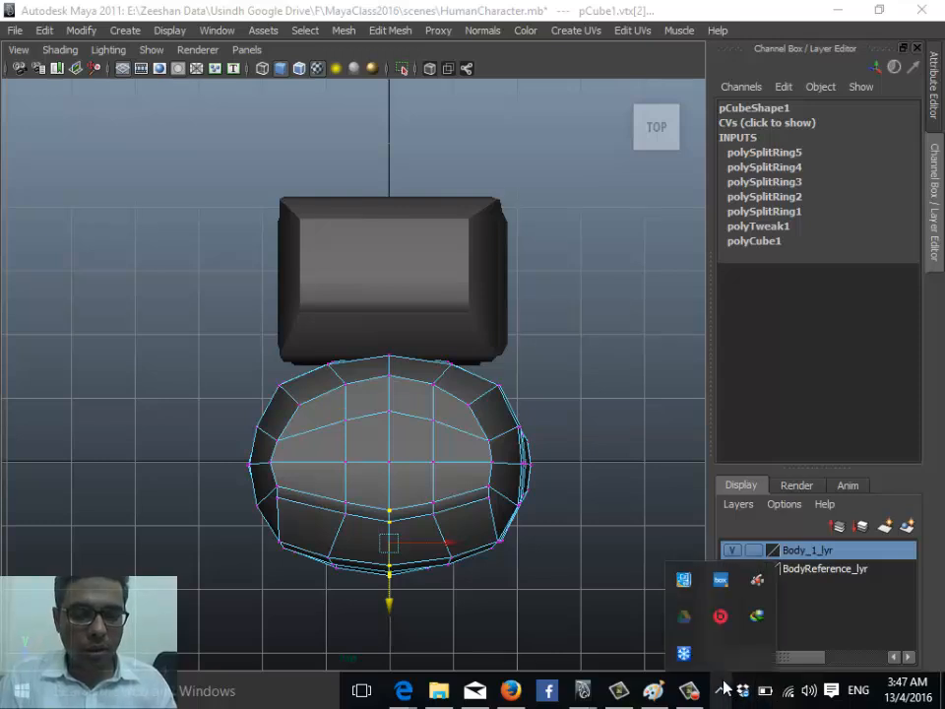
left_click(683, 615)
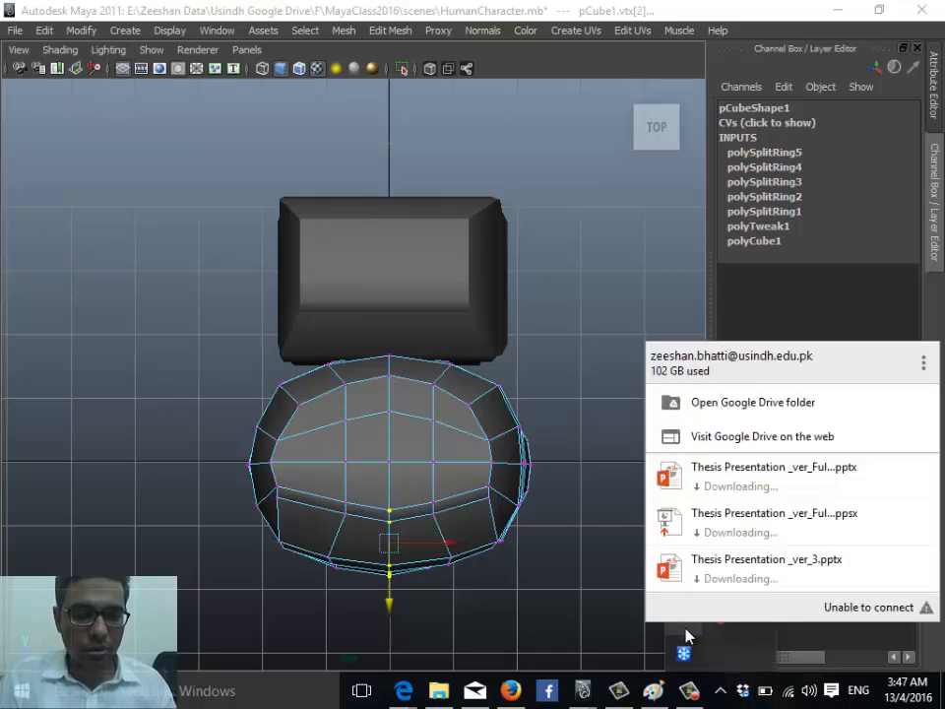
left_click(924, 364)
left_click(532, 486)
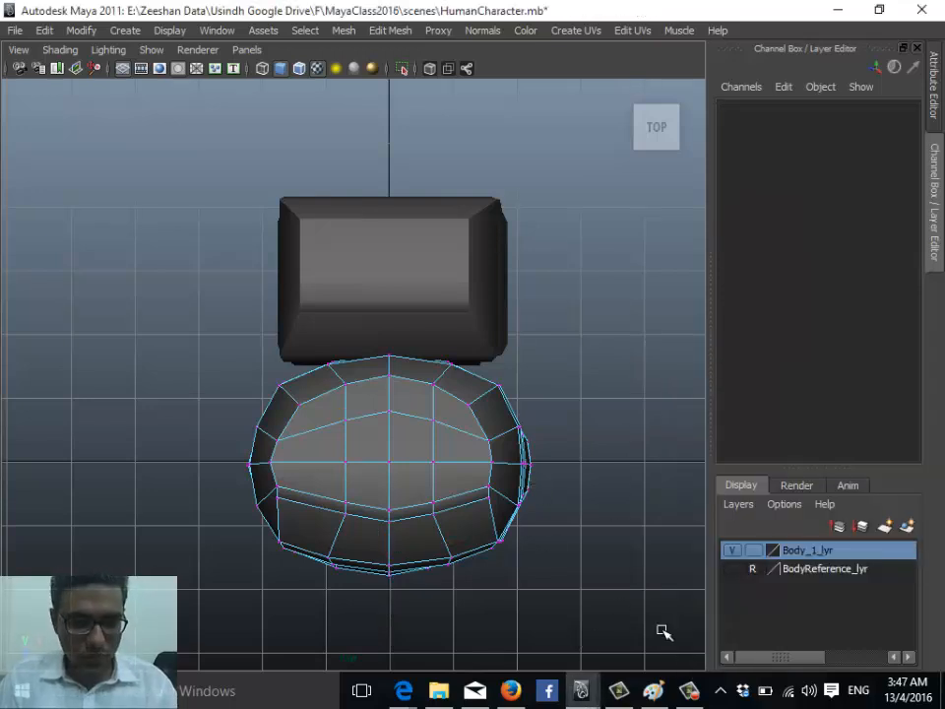
middle_click_drag(484, 493, 489, 511, "alt")
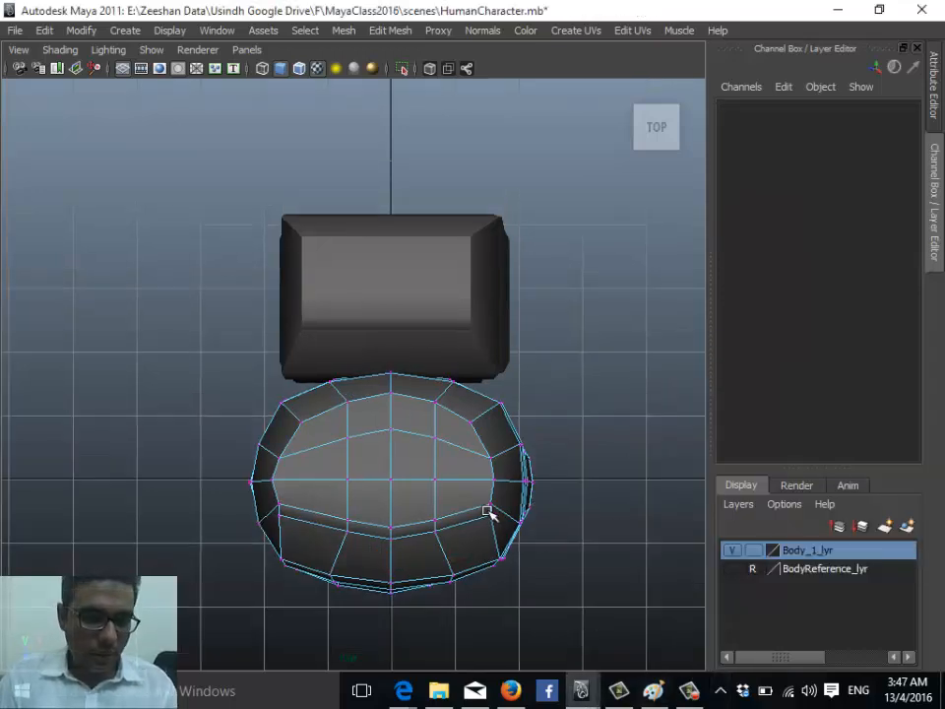
left_click(722, 690)
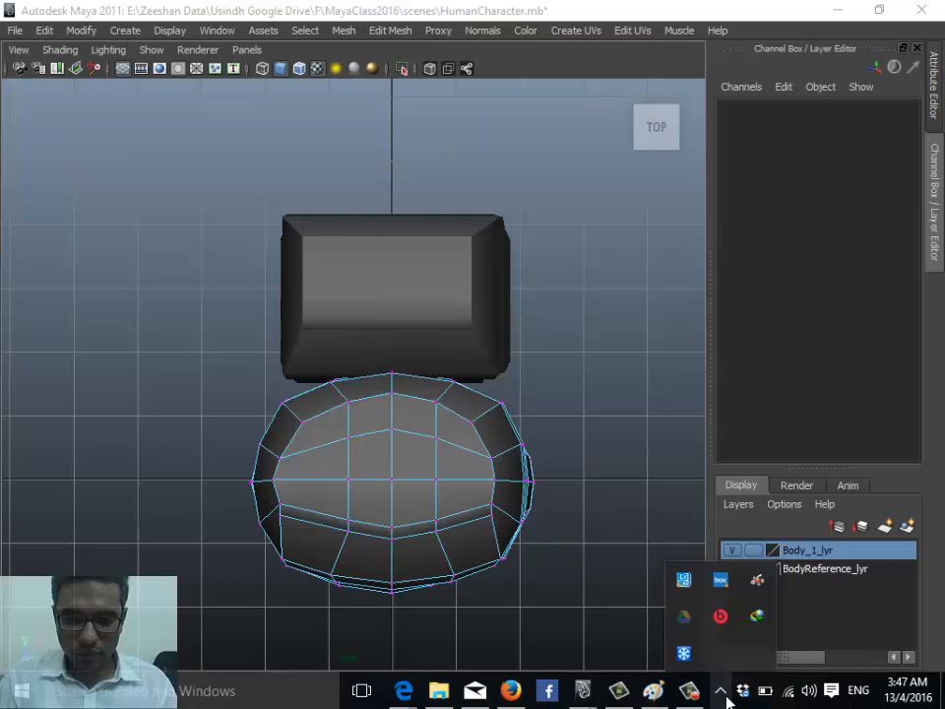
left_click(686, 628)
left_click(923, 362)
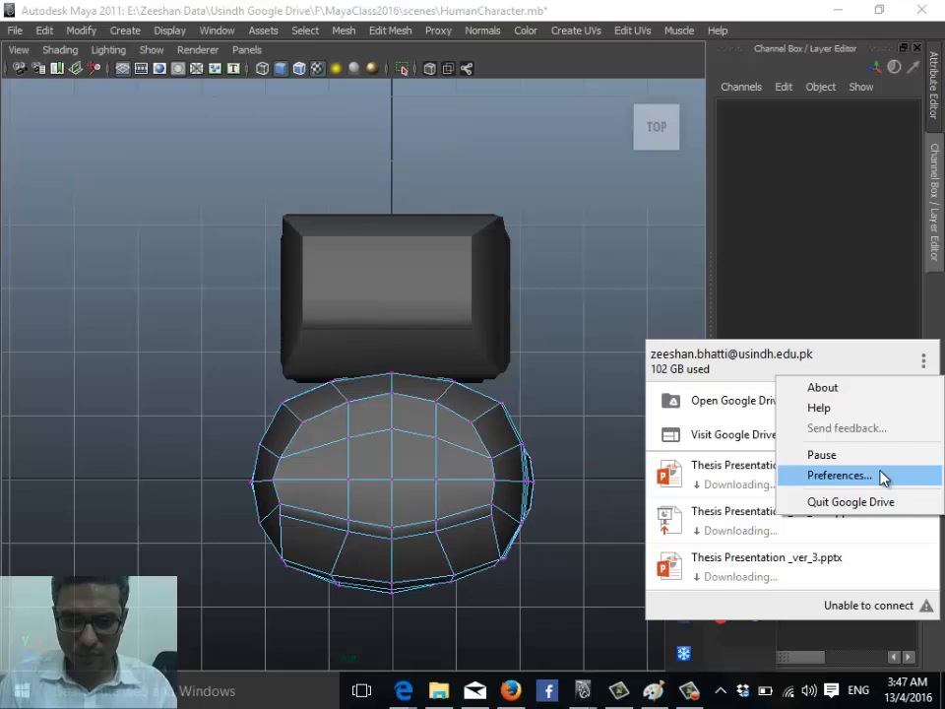
left_click(629, 424)
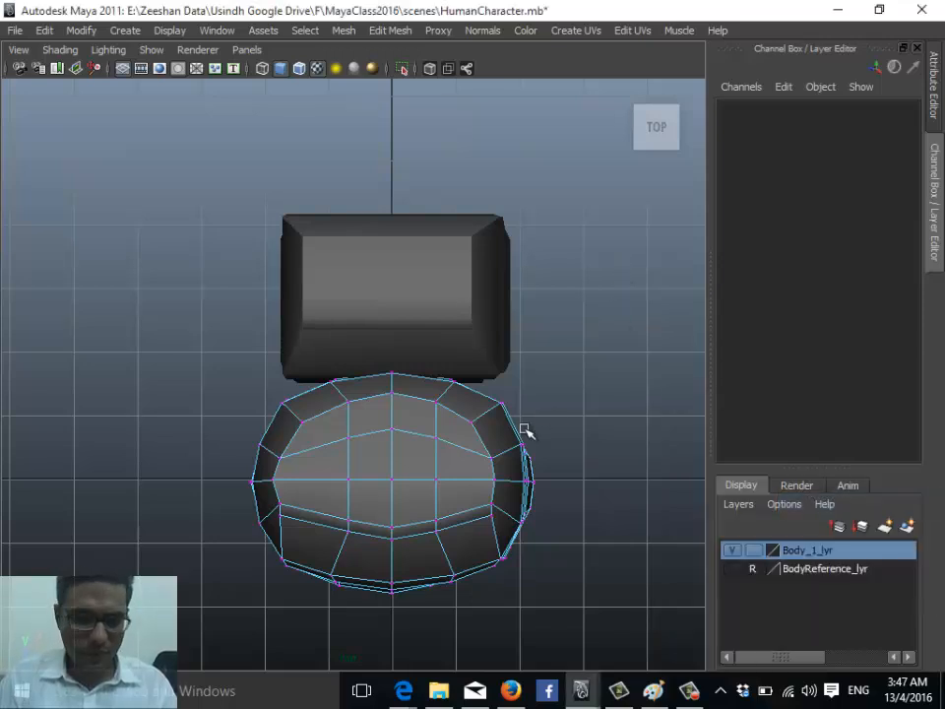
Return the rounded torso to Object Mode, select it whole and show it from the front in the perspective view
middle_click_drag(466, 465, 440, 437, "alt")
right_click_drag(438, 354, 543, 397)
left_click(242, 489)
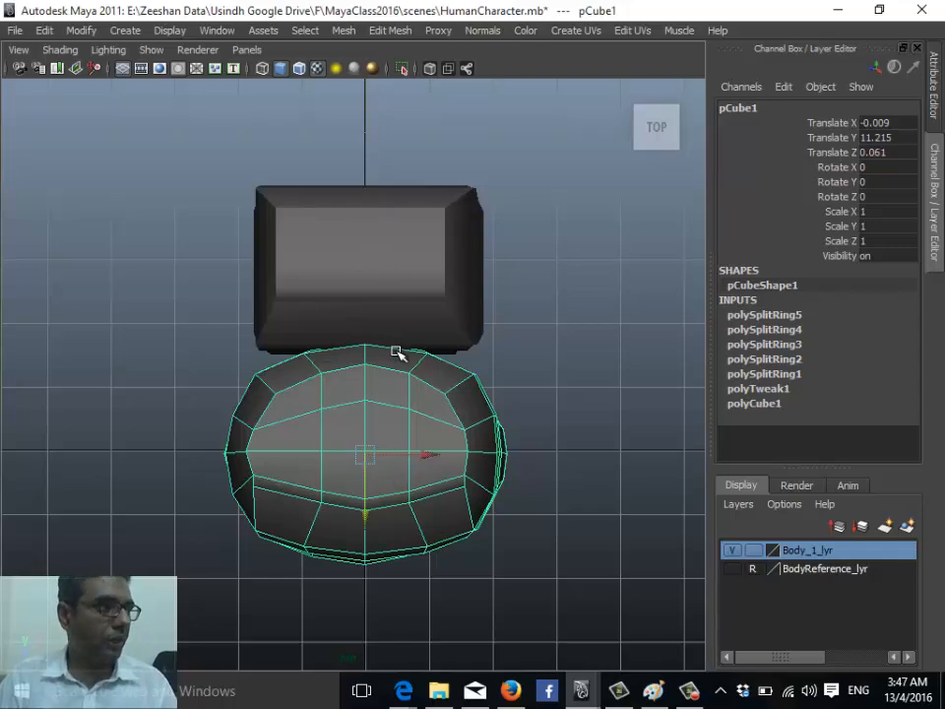
key("space")
left_click_drag(469, 376, 468, 332)
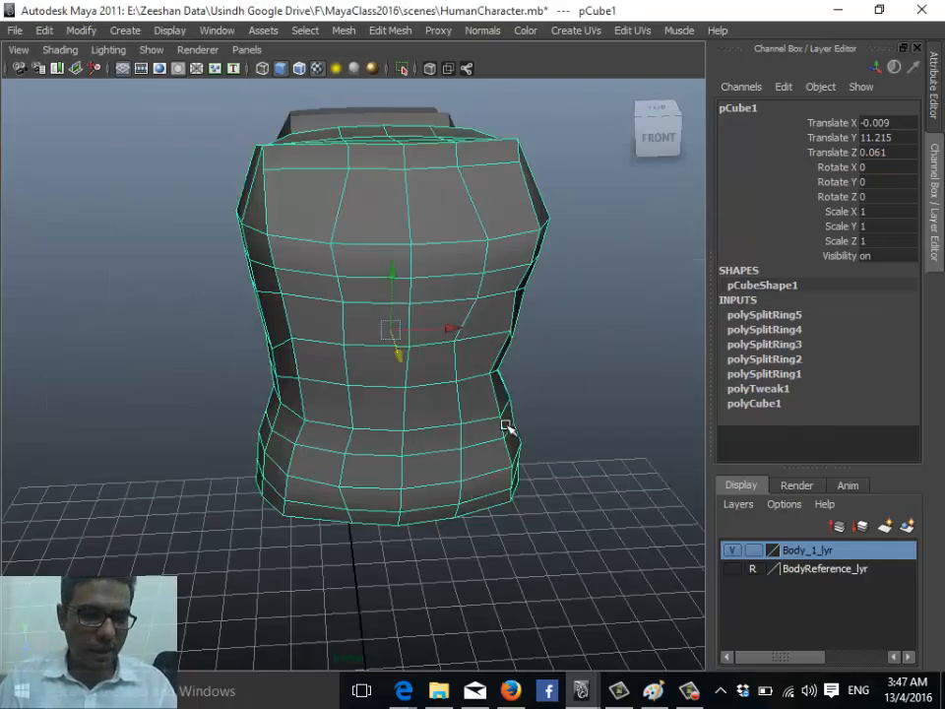
left_click_drag(508, 426, 432, 401, "alt")
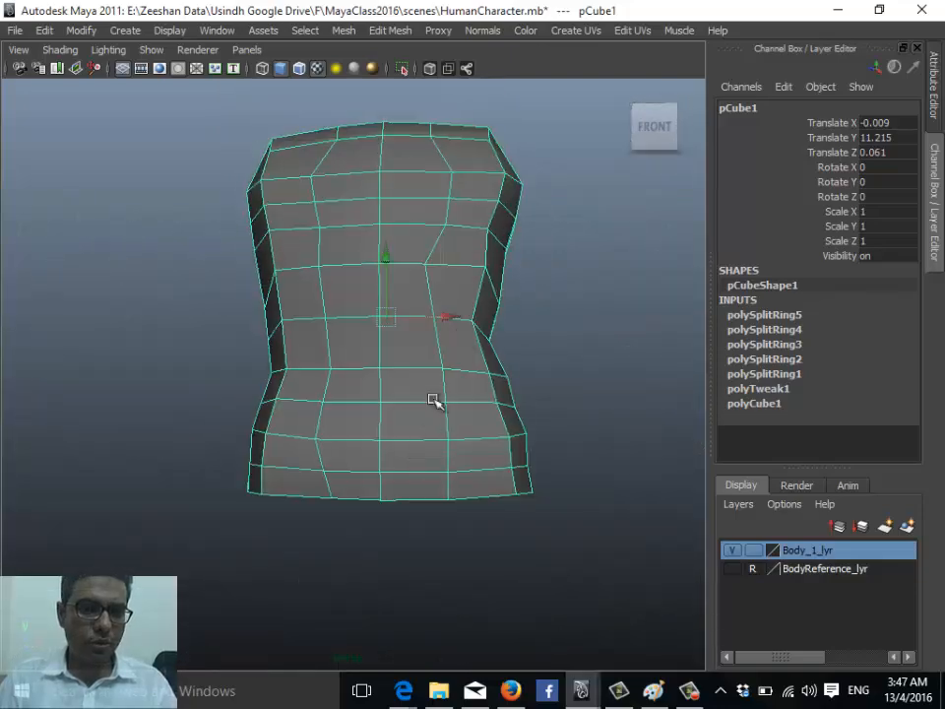
Try moving the rounded torso along X beside the boxy copy for comparison, and undo the move
left_click_drag(460, 321, 591, 329)
right_click_drag(591, 329, 506, 439, "alt")
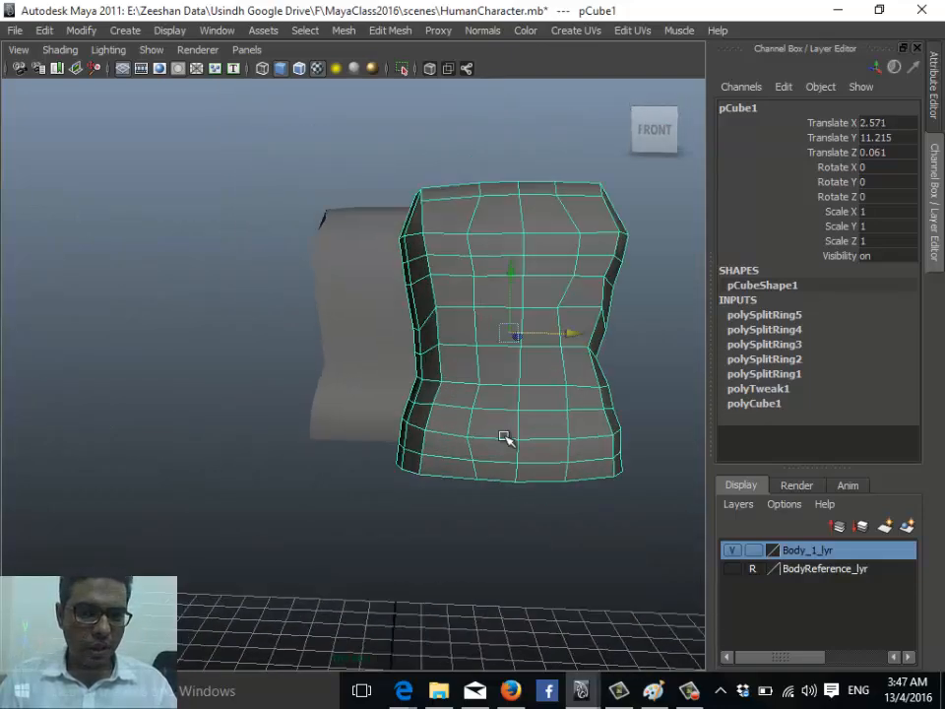
left_click_drag(506, 439, 403, 417, "alt")
key("ctrl+z")
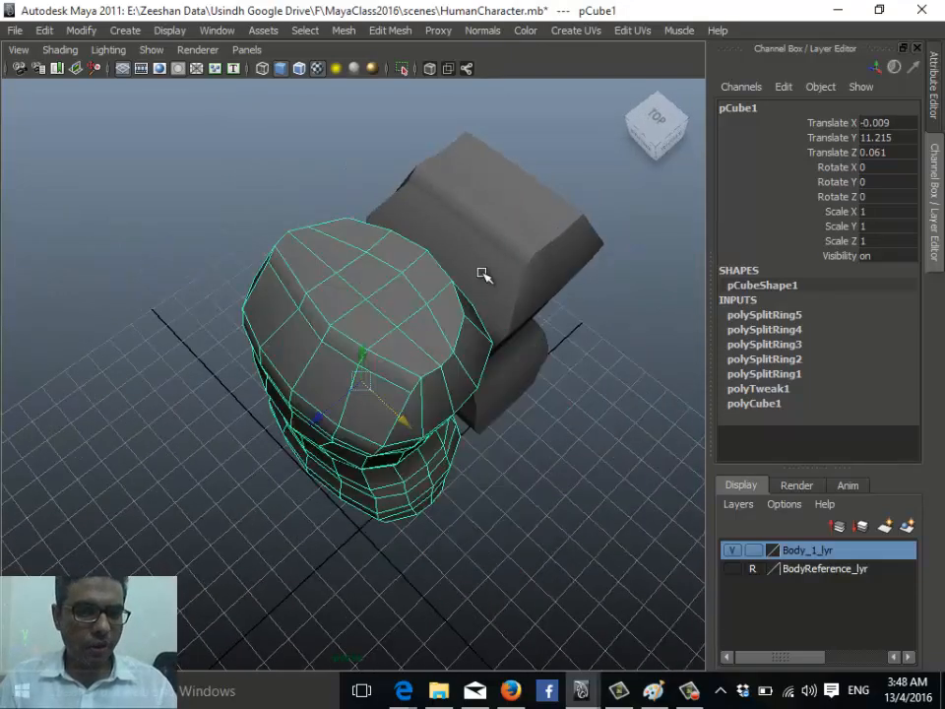
Hide the Body_1_lyr layer with the boxy copy and select the rounded torso
left_click(484, 274)
left_click_drag(484, 275, 515, 342, "alt")
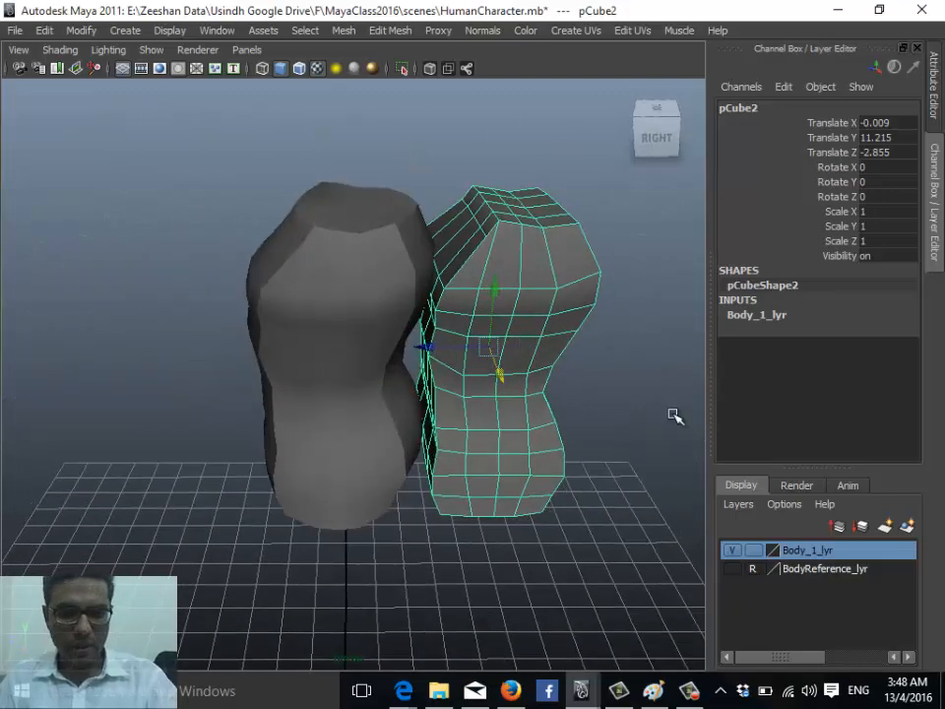
left_click(729, 550)
left_click_drag(355, 412, 490, 414, "alt")
left_click(473, 476)
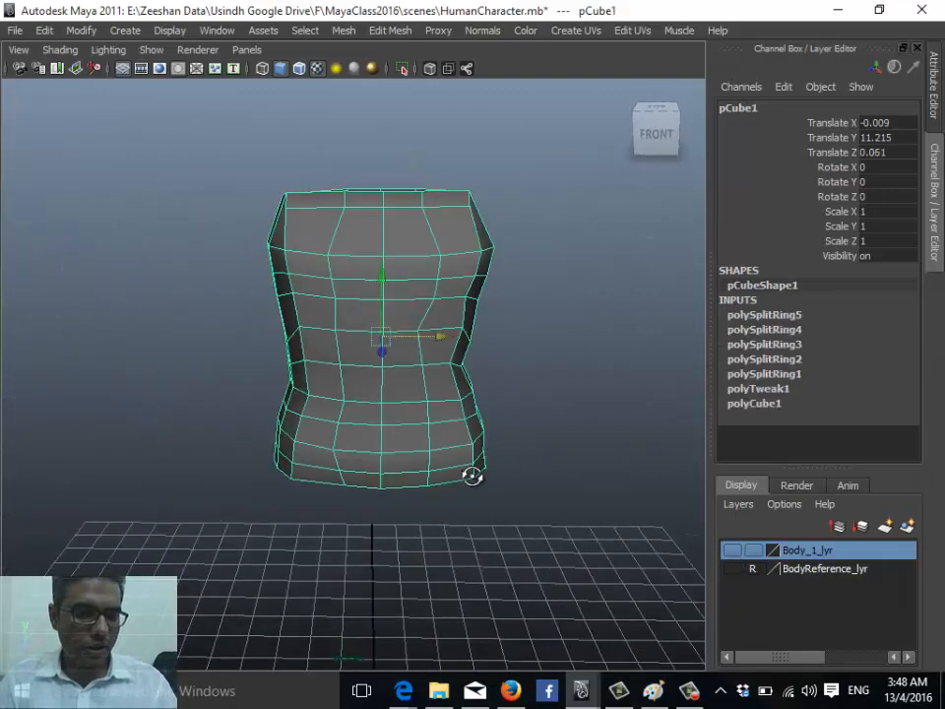
left_click_drag(473, 477, 391, 475, "alt")
Try the Smooth operation on the rounded torso to preview its softened shape, and undo it
left_click(345, 30)
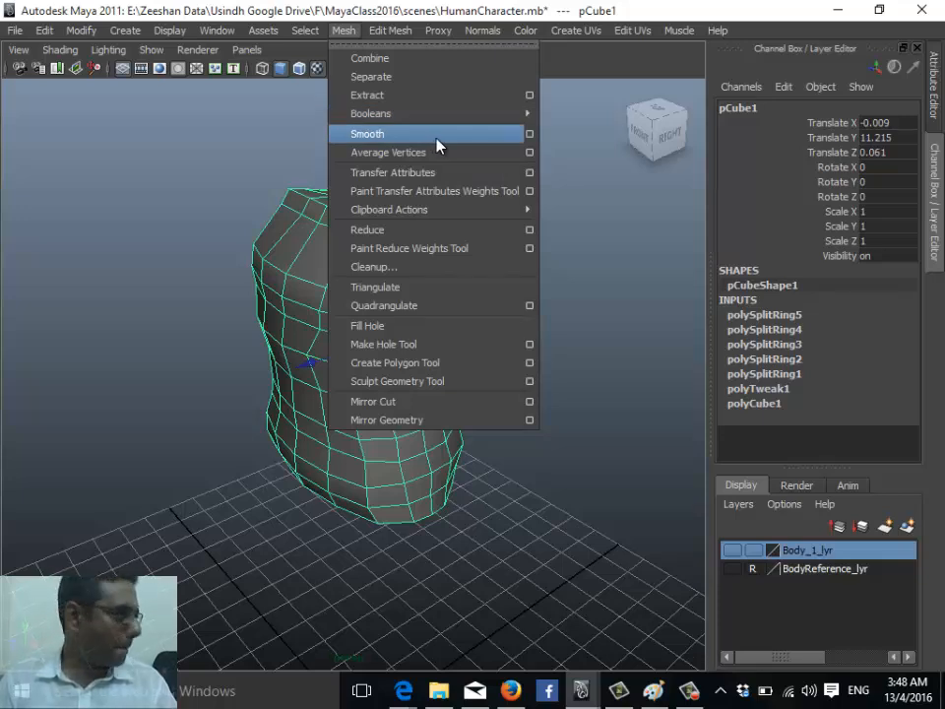
left_click(438, 138)
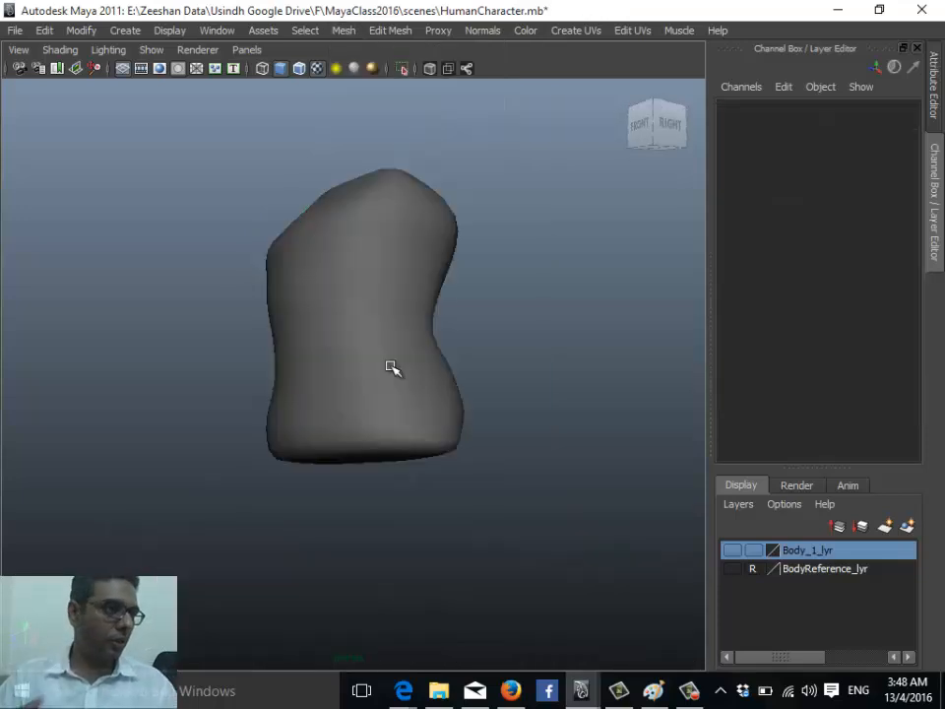
left_click(391, 367)
key("ctrl+z")
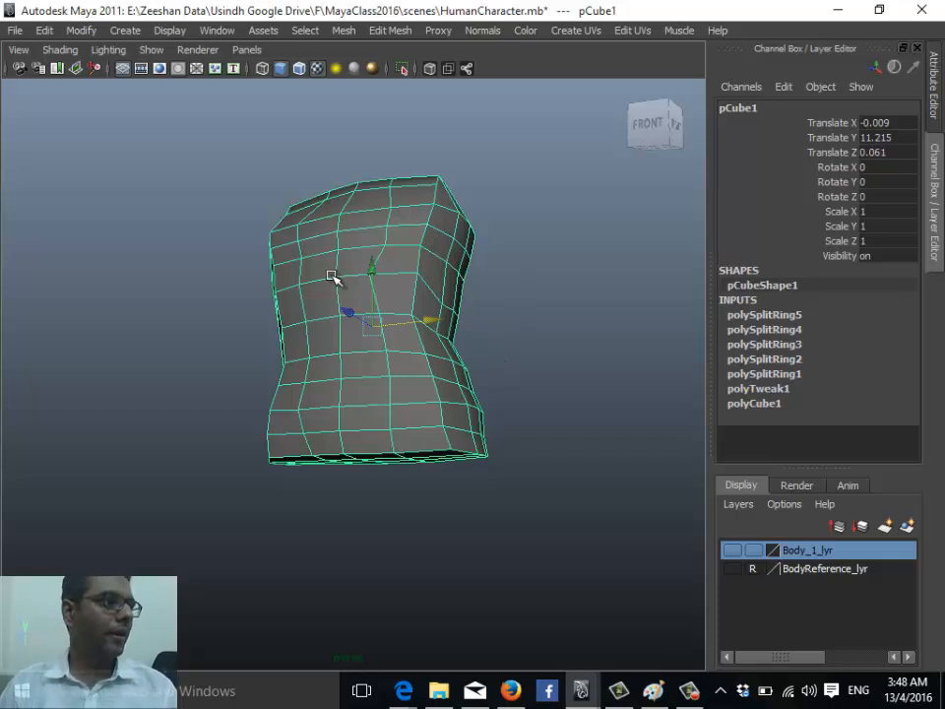
Save the scene and show the BodyReference_lyr layer in the two-pane layout
key("ctrl+s")
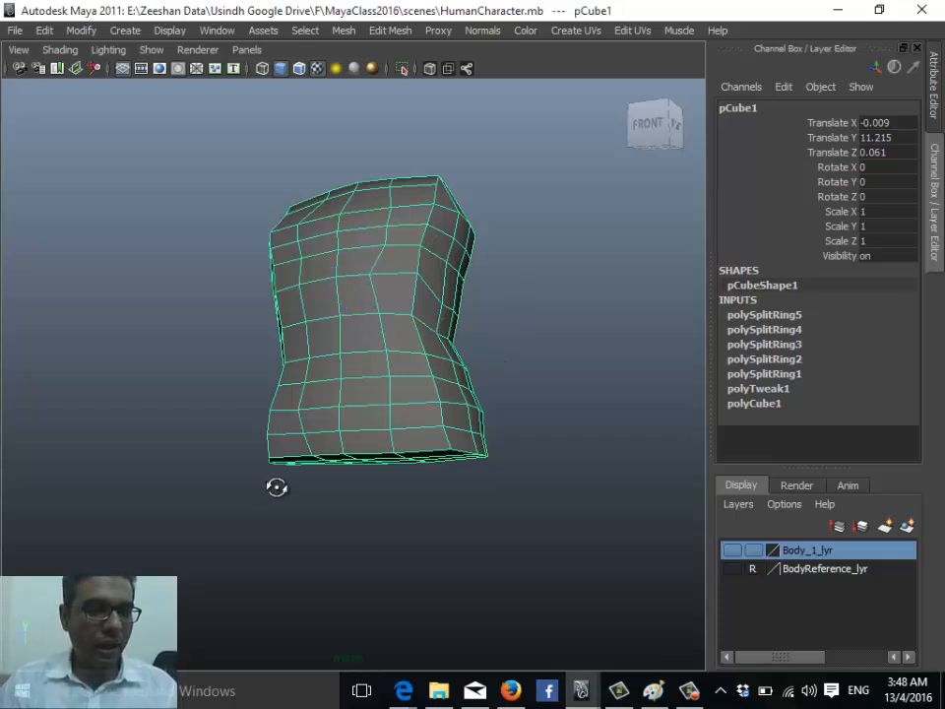
left_click_drag(277, 486, 356, 397, "alt")
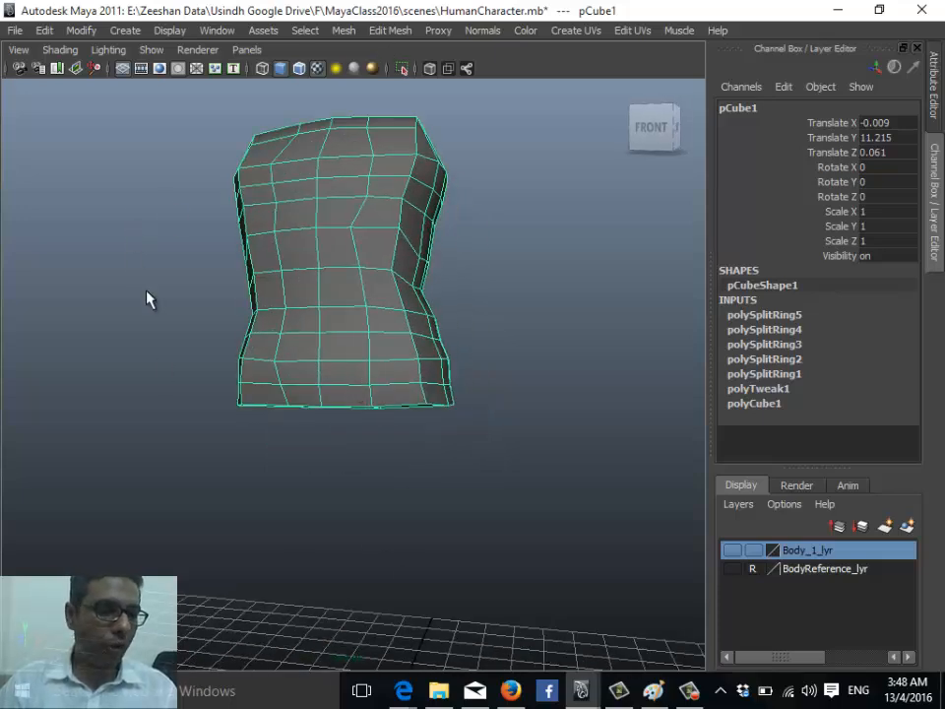
left_click_drag(278, 427, 268, 320, "alt")
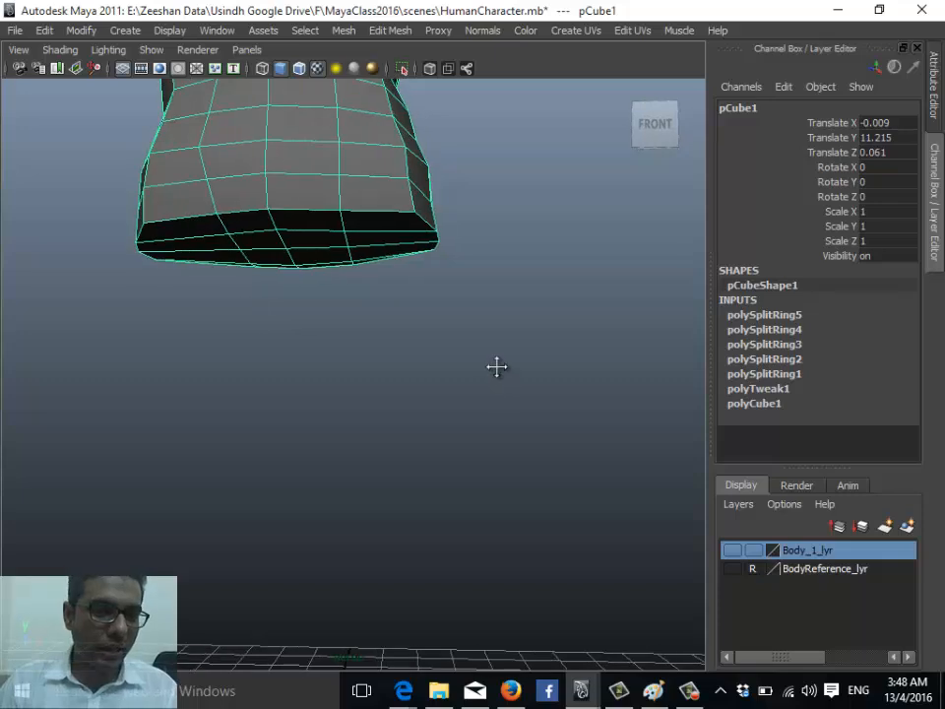
right_click_drag(497, 367, 269, 360, "alt")
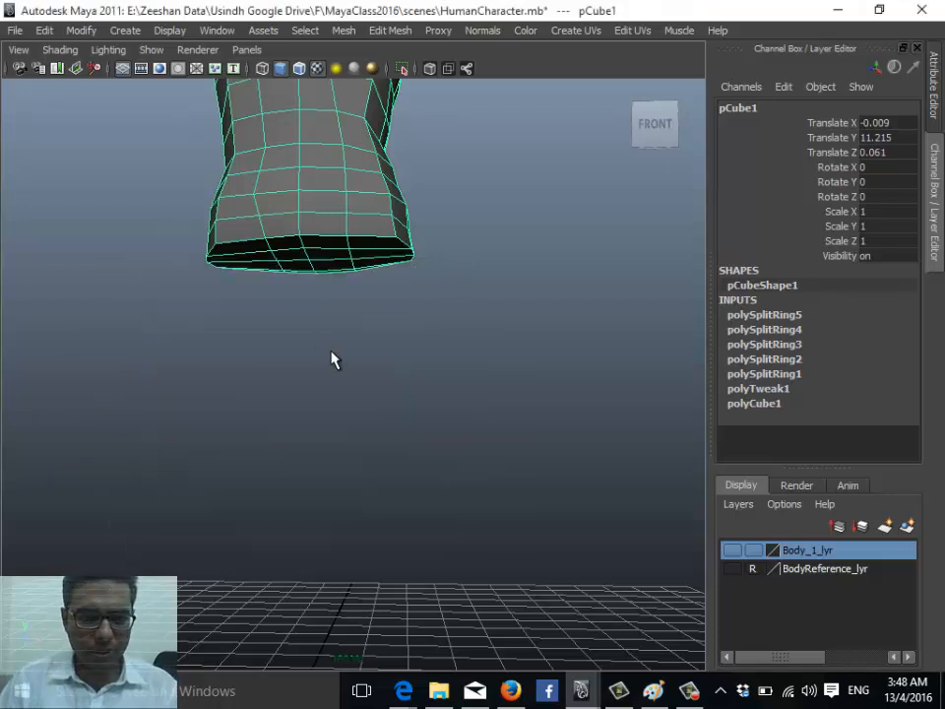
key("space")
left_click(732, 567)
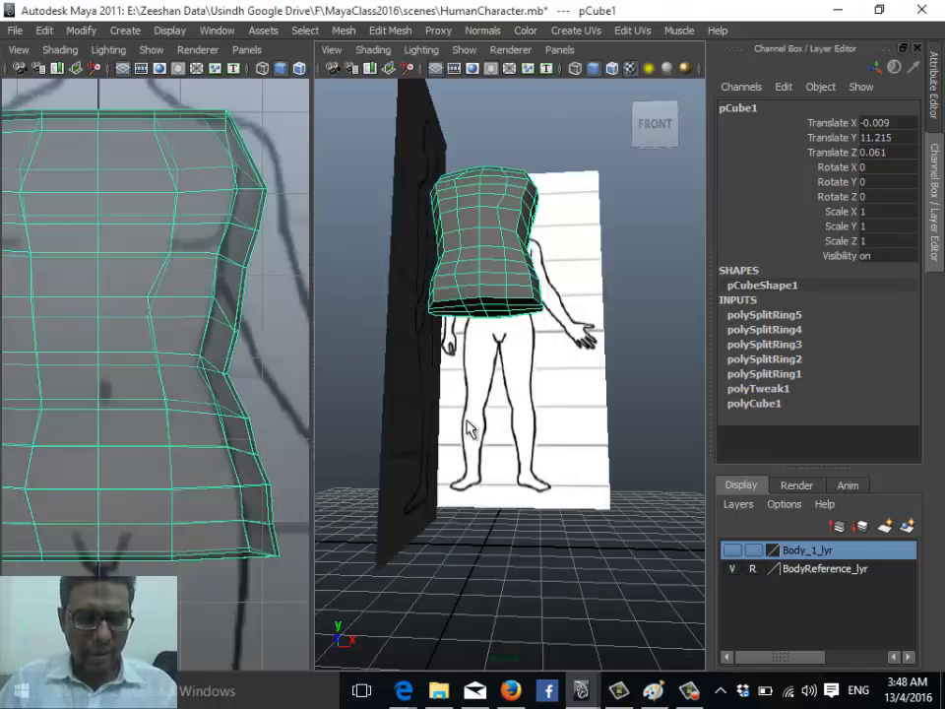
Examine the torso's lower end against the leg outlines of the body references in the front and side views
key("space")
left_click_drag(506, 367, 585, 368)
middle_click_drag(532, 404, 626, 373, "alt")
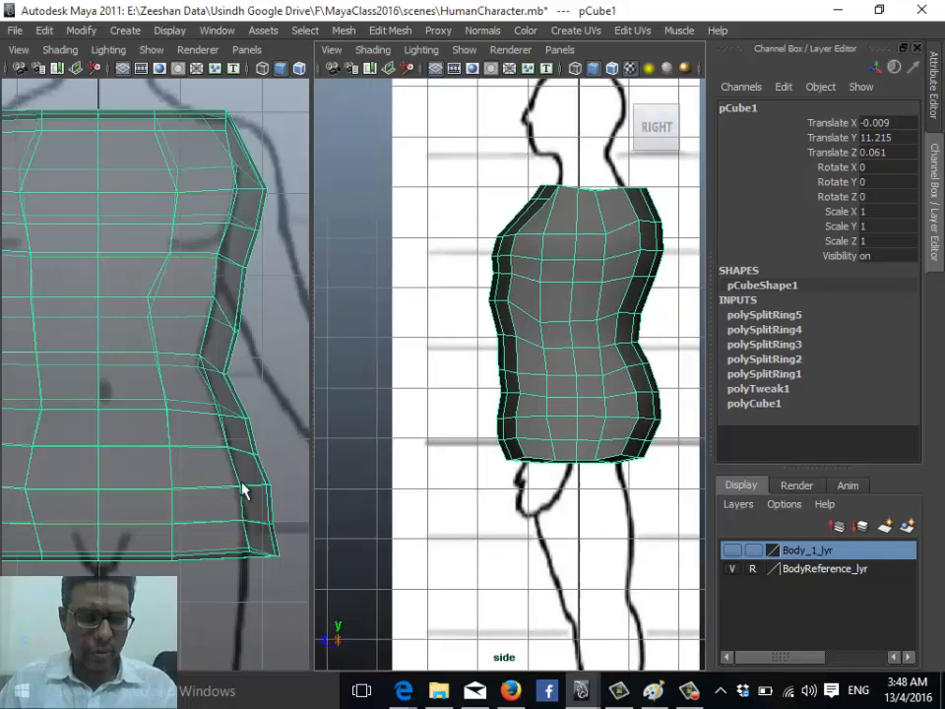
middle_click_drag(169, 580, 192, 448, "alt")
right_click_drag(192, 456, 180, 332, "alt")
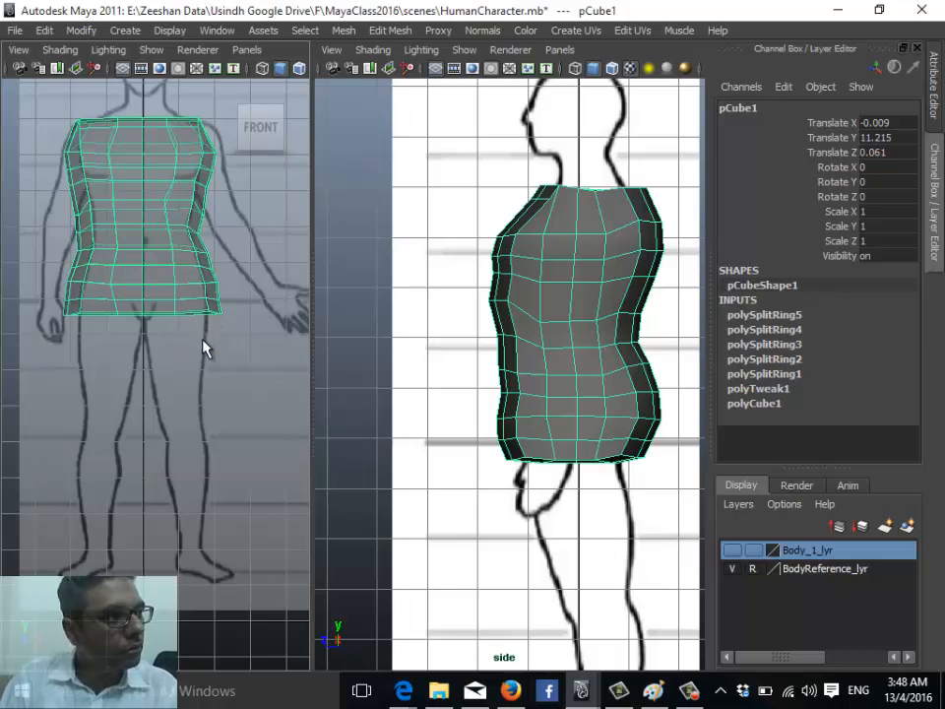
middle_click_drag(500, 469, 542, 334, "alt")
right_click_drag(543, 334, 530, 443, "alt")
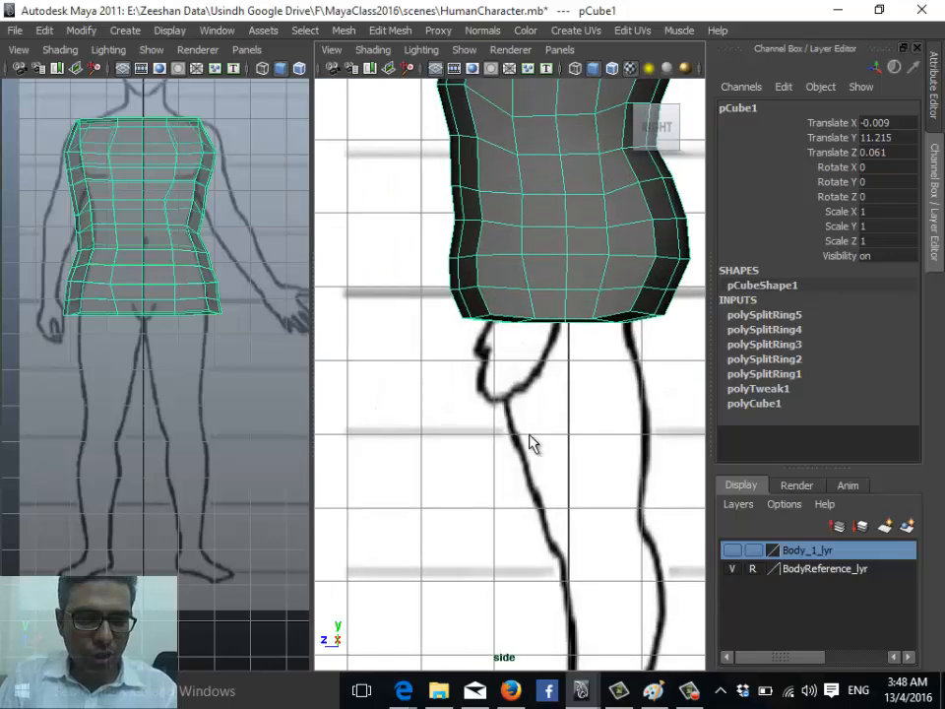
middle_click_drag(530, 443, 522, 364, "alt")
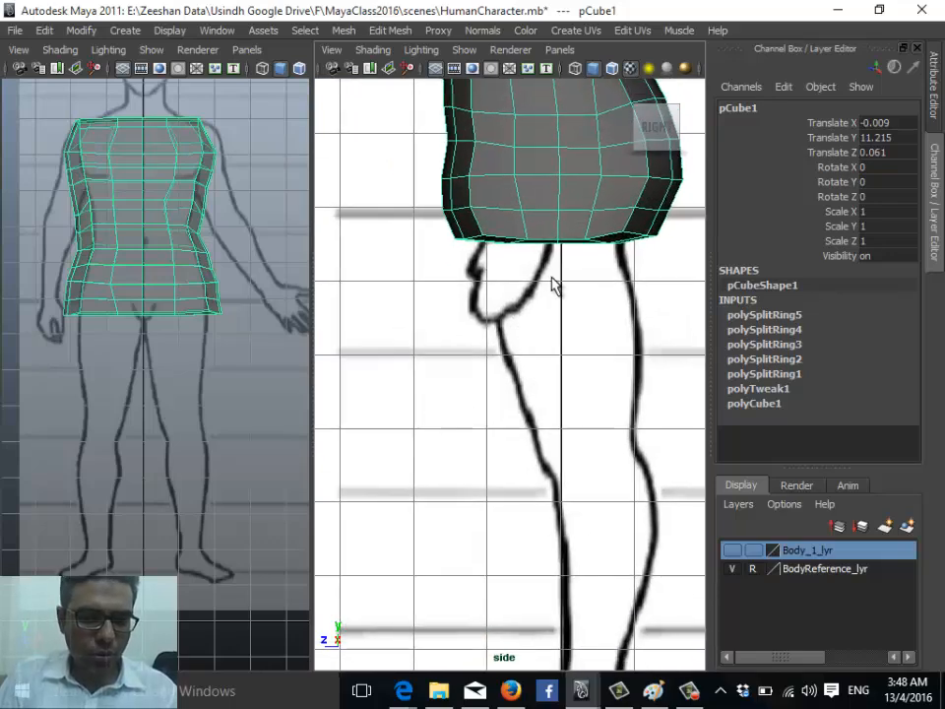
middle_click_drag(552, 285, 507, 285, "alt")
In the perspective view, select the underside faces on the positive-X half of the torso in Face mode
key("space")
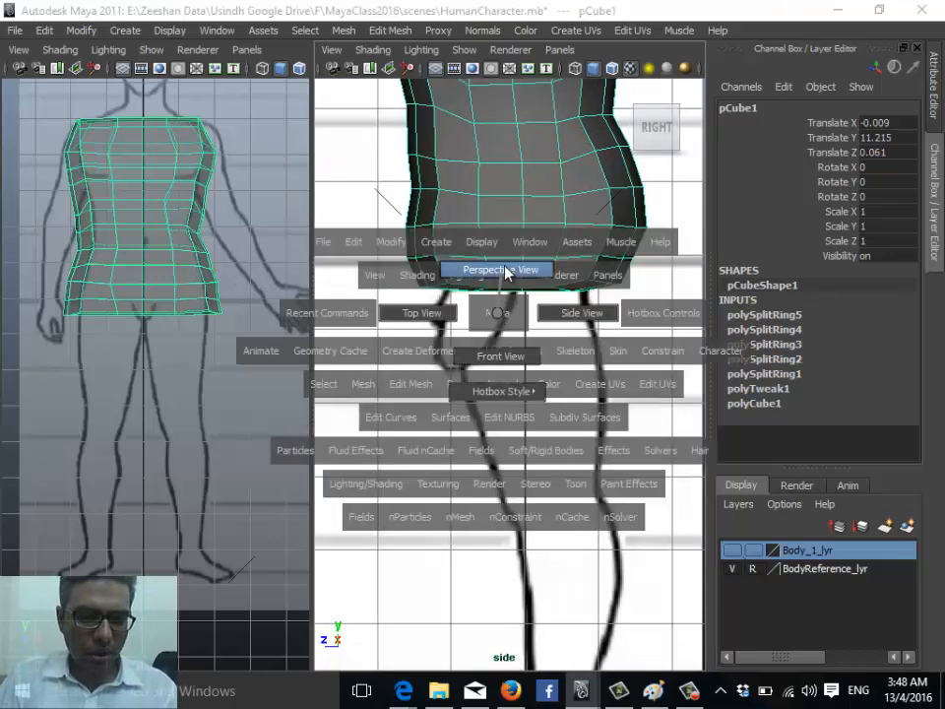
left_click(502, 270)
left_click_drag(505, 295, 499, 236, "alt")
right_click_drag(494, 230, 502, 273)
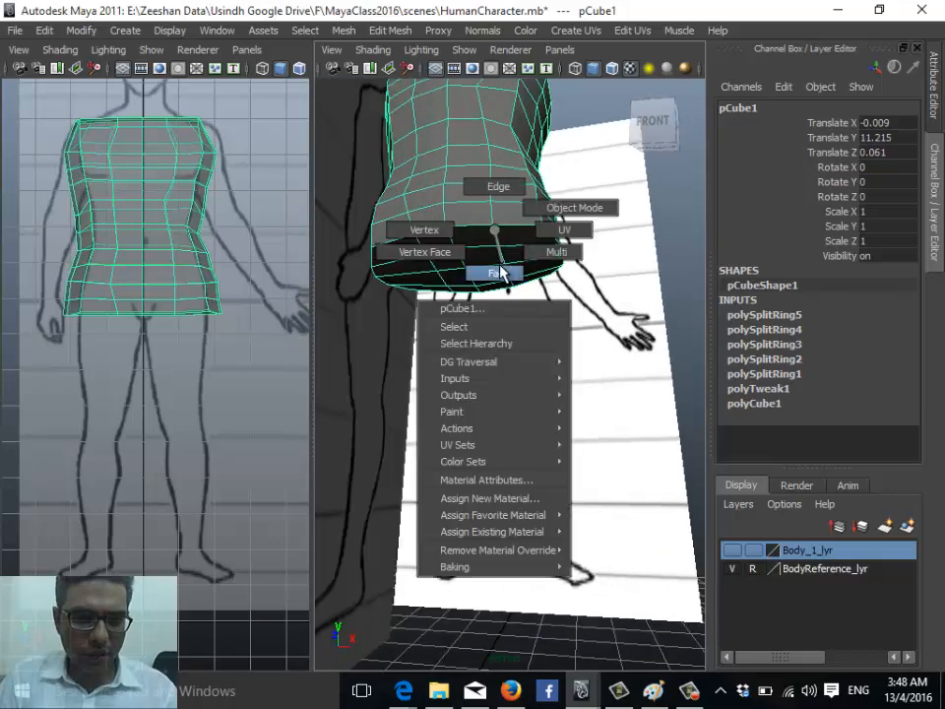
left_click(515, 247)
left_click(498, 264, "shift")
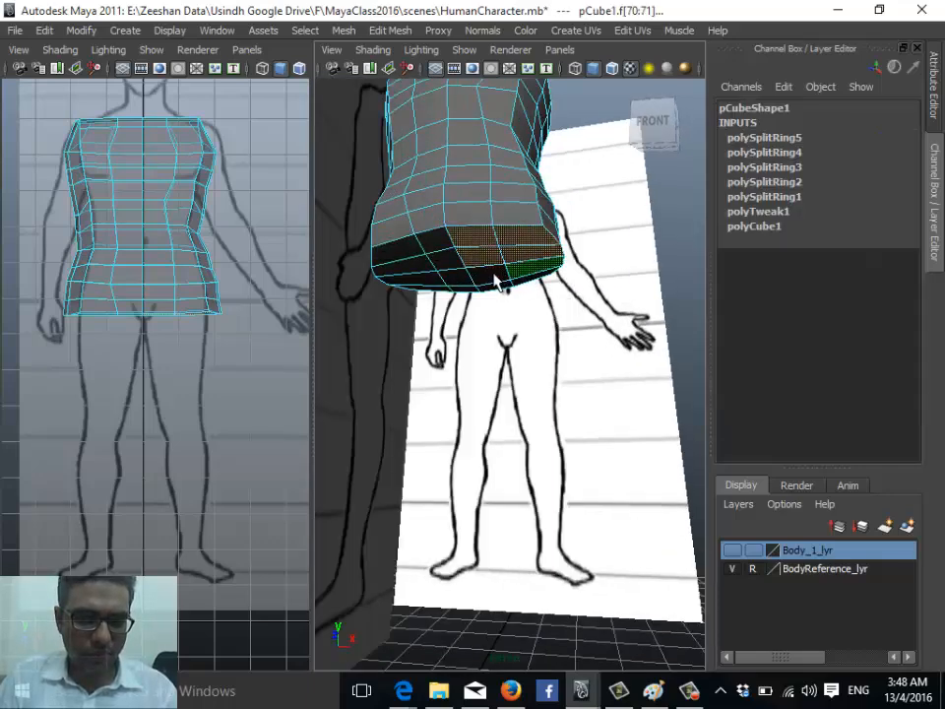
left_click(478, 279, "shift")
left_click(499, 283, "shift")
left_click(521, 283, "shift")
left_click(531, 279, "shift")
left_click_drag(506, 331, 480, 244, "alt")
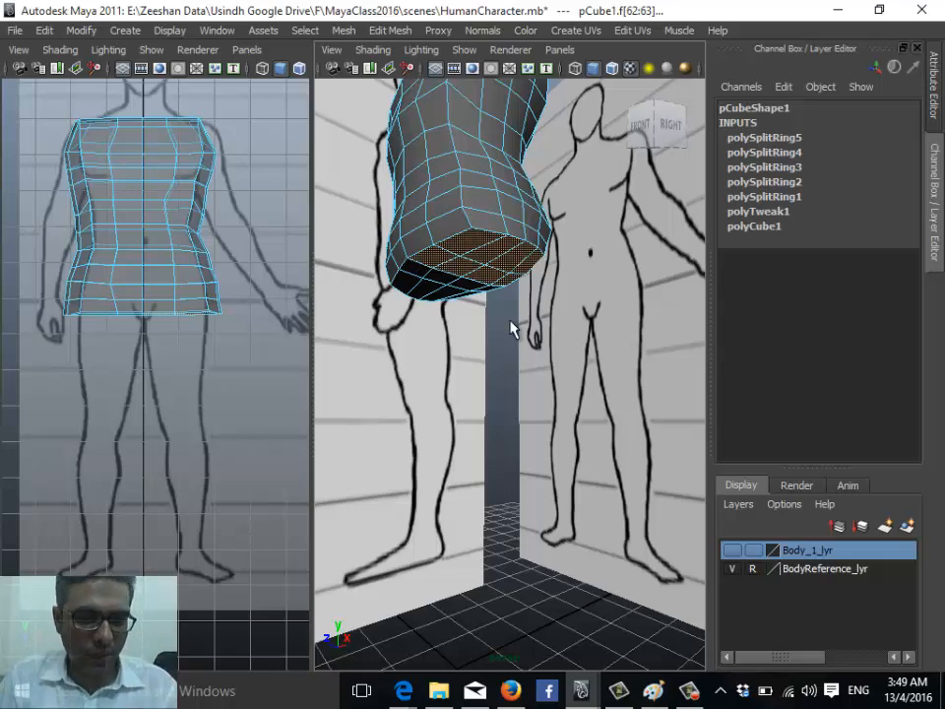
Switch the perspective pane to the side view and turn on X-Ray shading to see the reference through the torso
key("space")
left_click_drag(517, 322, 519, 323)
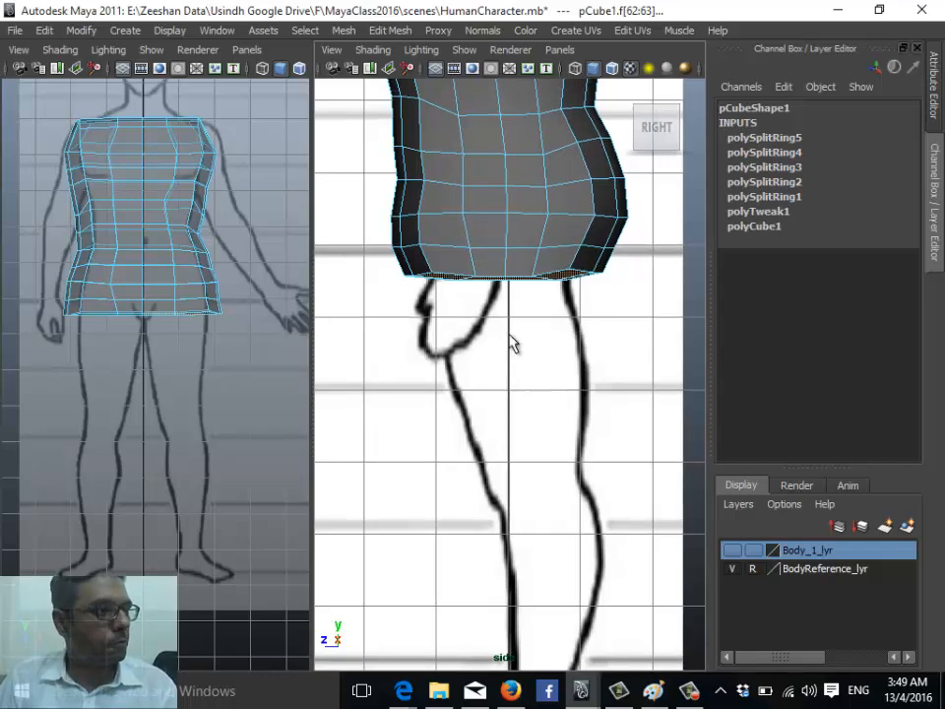
middle_click_drag(484, 277, 493, 459, "alt")
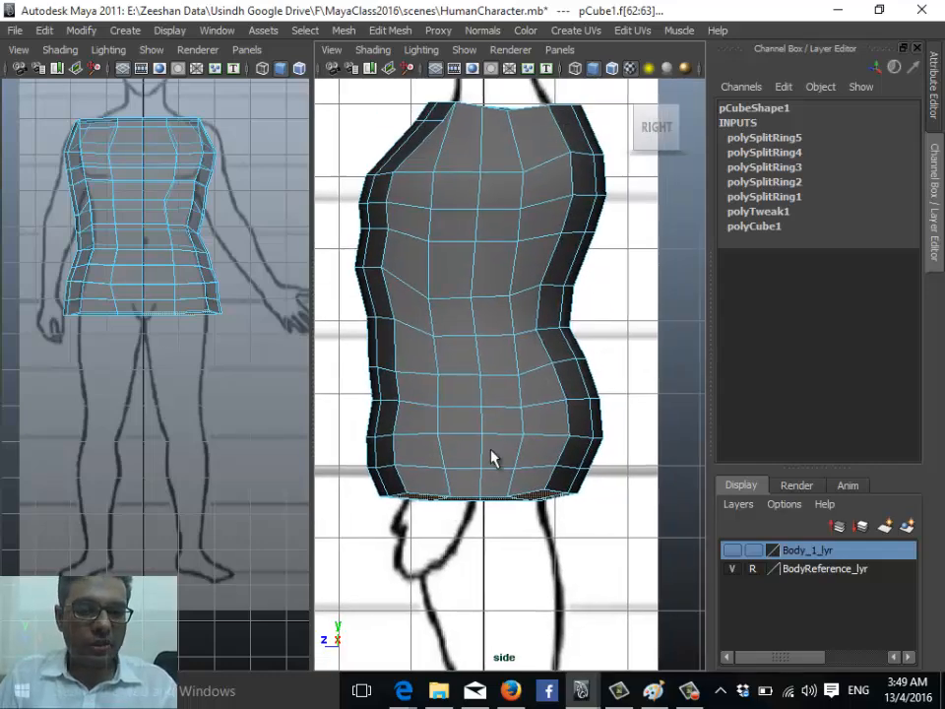
right_click_drag(493, 459, 464, 268, "alt")
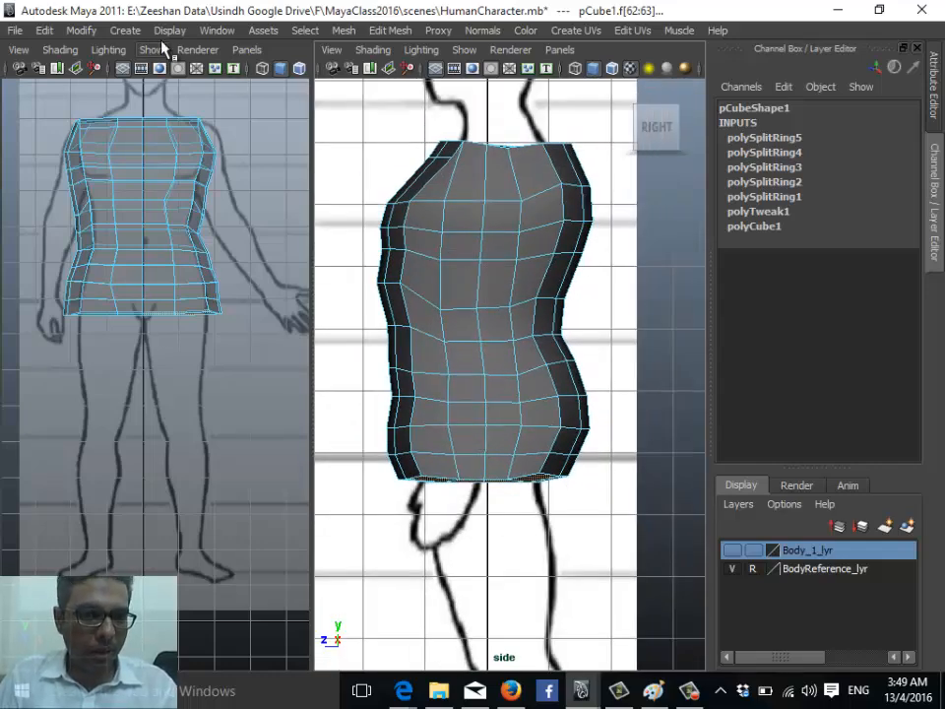
left_click(374, 50)
left_click(453, 248)
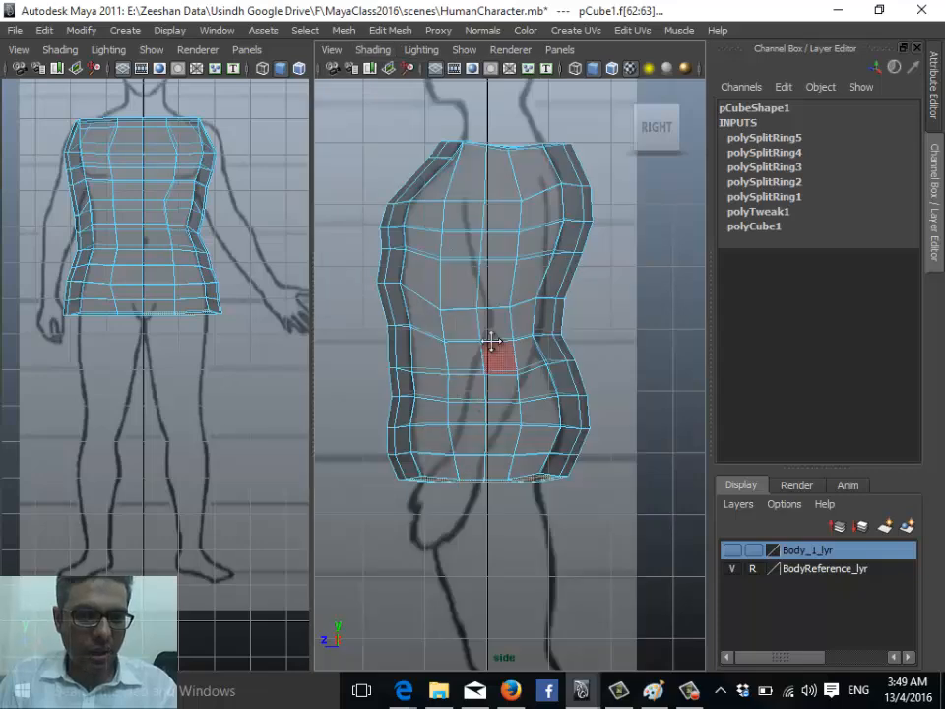
middle_click_drag(492, 342, 500, 425, "alt")
middle_click_drag(148, 228, 147, 402, "alt")
right_click_drag(148, 402, 247, 473, "alt")
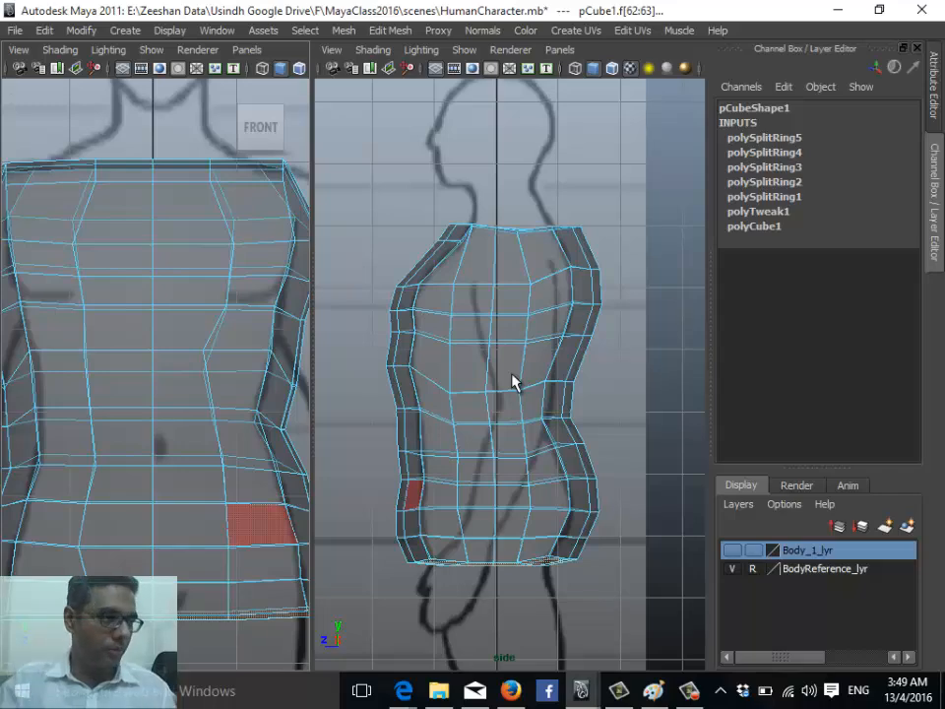
Return to Object mode and scale the whole torso to 0.816 in X and 0.73 in Z to fit the body references
right_click_drag(505, 354, 580, 331)
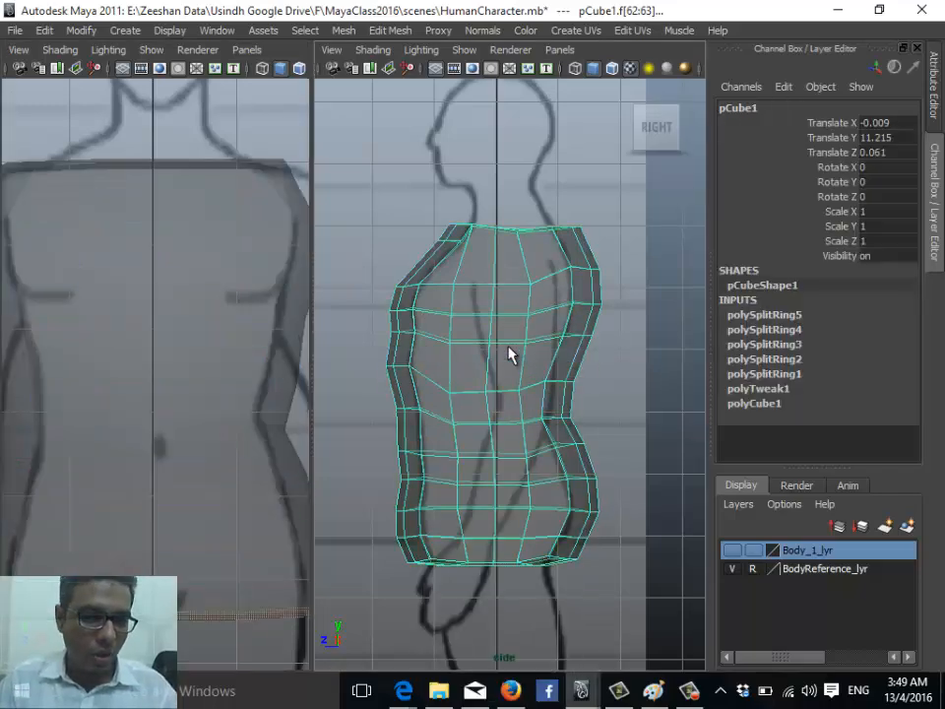
middle_click_drag(154, 419, 140, 409, "alt")
right_click_drag(181, 401, 161, 418, "alt")
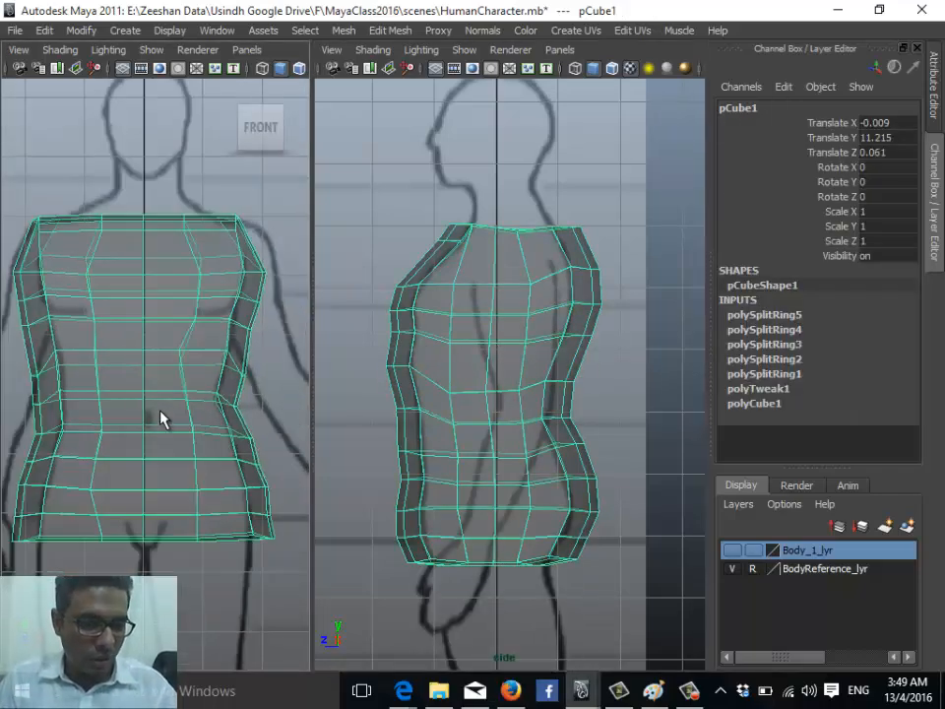
key("r")
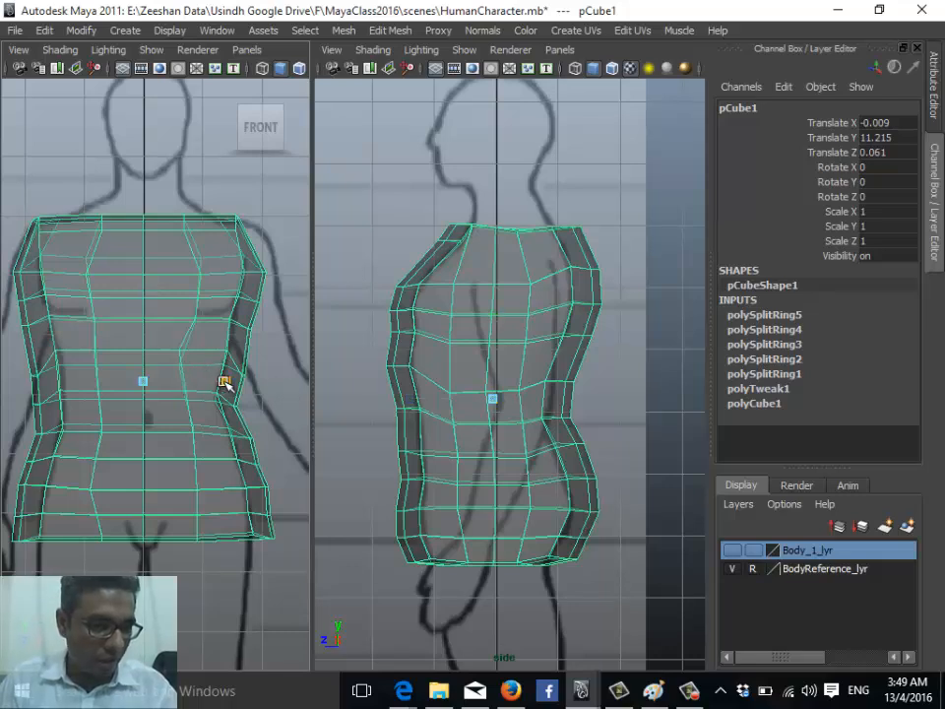
mouse_move(225, 383)
left_mouse_down()
mouse_move(204, 384)
mouse_move(228, 382)
left_mouse_up()
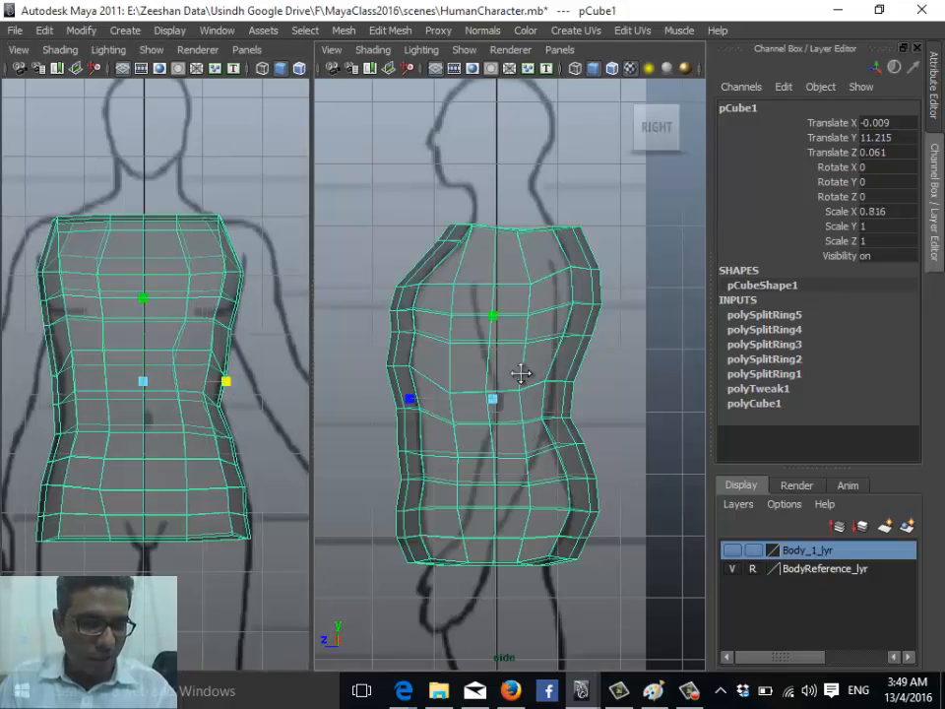
middle_click_drag(433, 413, 421, 369, "alt")
left_click_drag(399, 358, 422, 366)
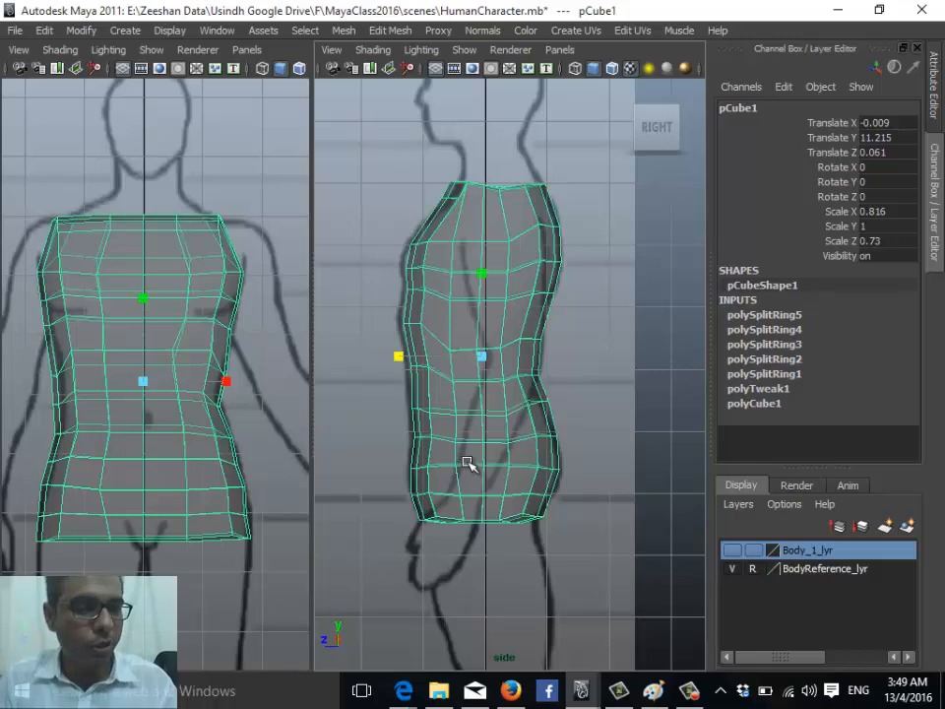
Switch the side-view pane to the perspective view and turn off X-Ray shading there
key("space")
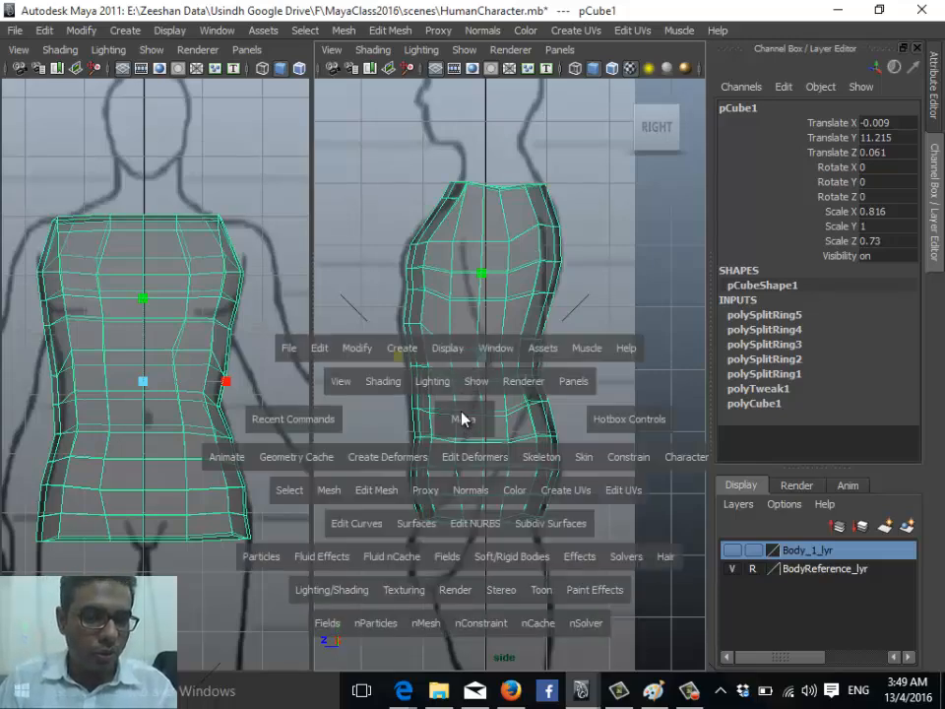
left_click_drag(463, 418, 460, 374)
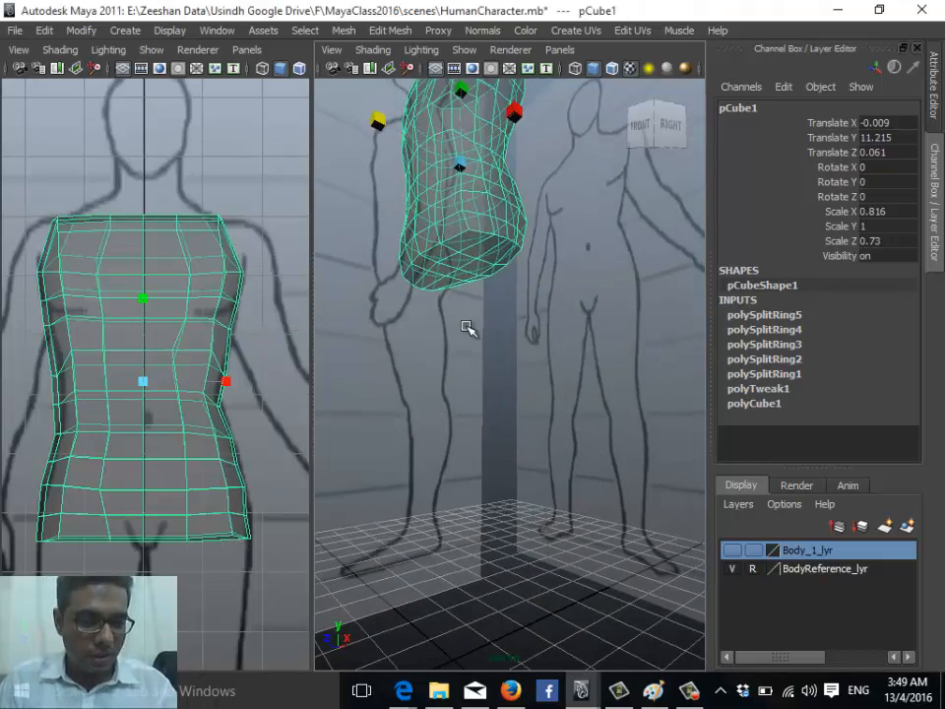
left_click(372, 50)
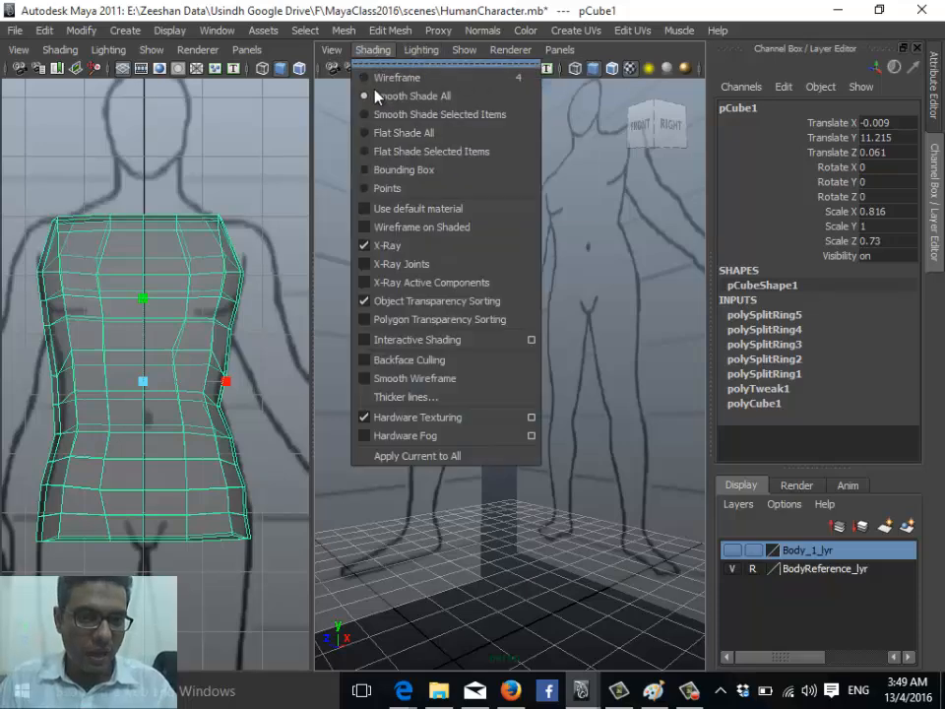
left_click(394, 246)
In Face mode, select all the underside faces on the positive-X half of the torso
left_click_drag(372, 377, 401, 380, "alt")
left_click_drag(477, 246, 445, 260, "alt")
right_click_drag(446, 260, 610, 247, "alt")
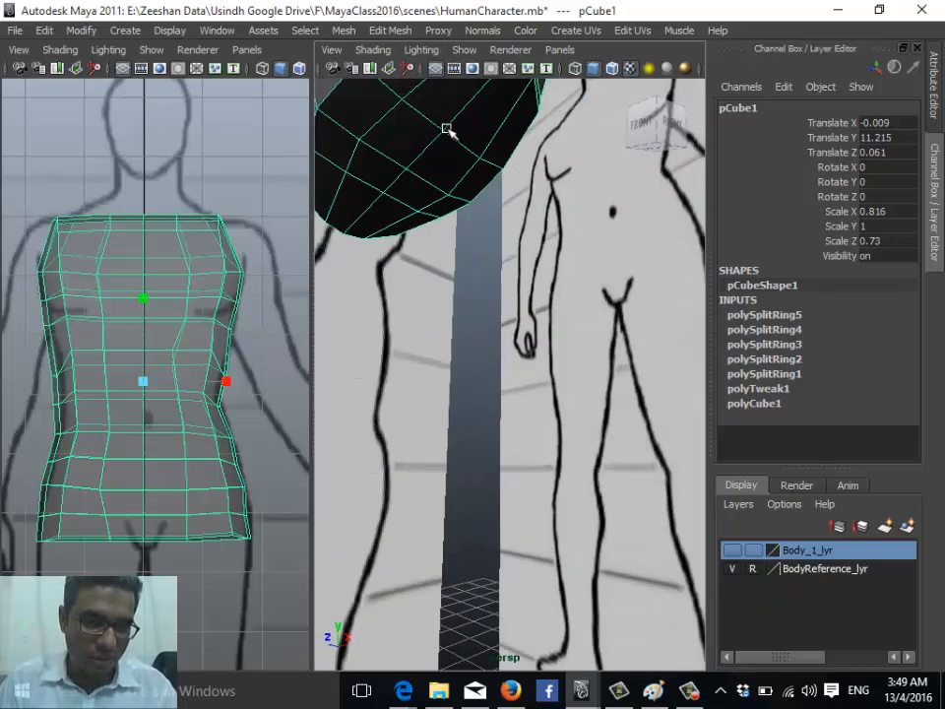
right_click_drag(446, 128, 443, 171)
left_click_drag(452, 331, 461, 266, "alt")
left_click(454, 321)
left_click(504, 283, "shift")
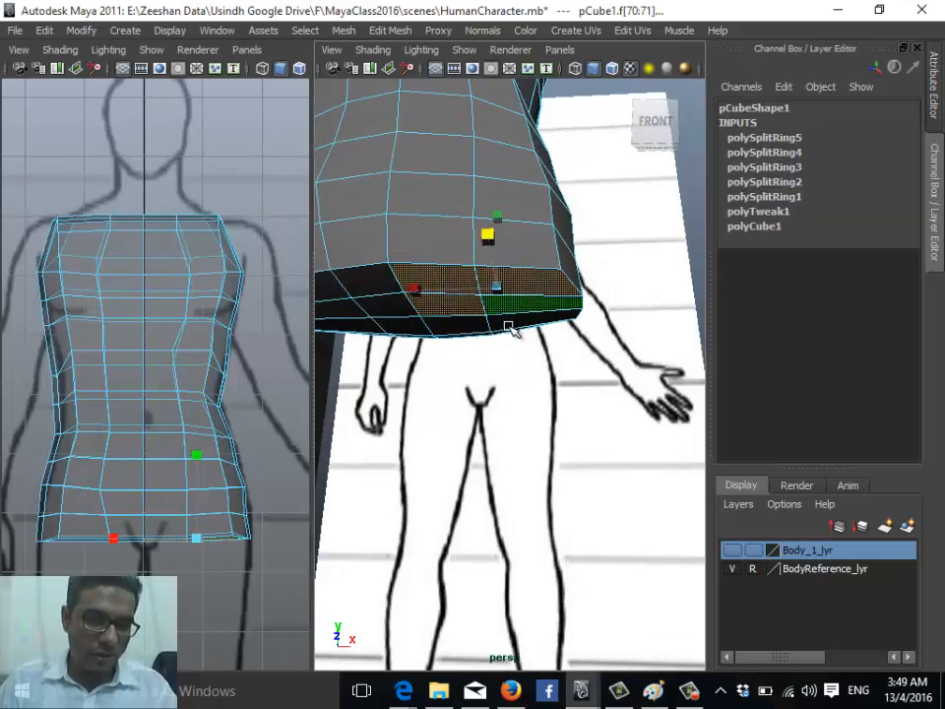
left_click(510, 326, "shift")
left_click(473, 328, "shift")
left_click_drag(528, 332, 460, 321, "alt")
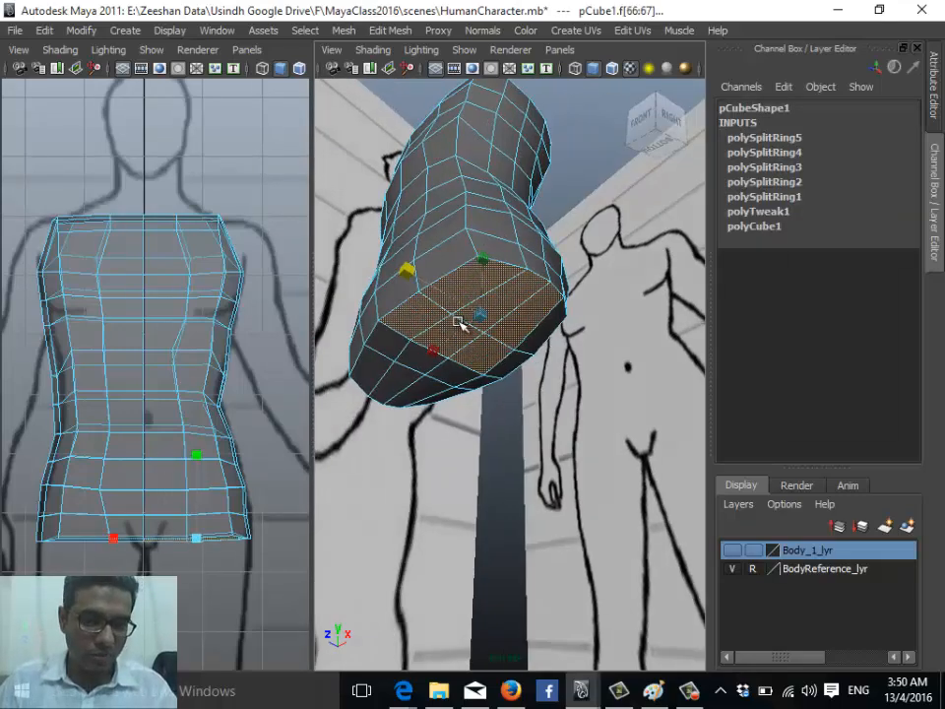
left_click(532, 339, "shift")
Switch the perspective pane to the side view and extrude the selected underside faces downward with a Local Translate Z of 0.509
left_click_drag(506, 380, 523, 436, "alt")
right_click_drag(549, 405, 428, 391, "alt")
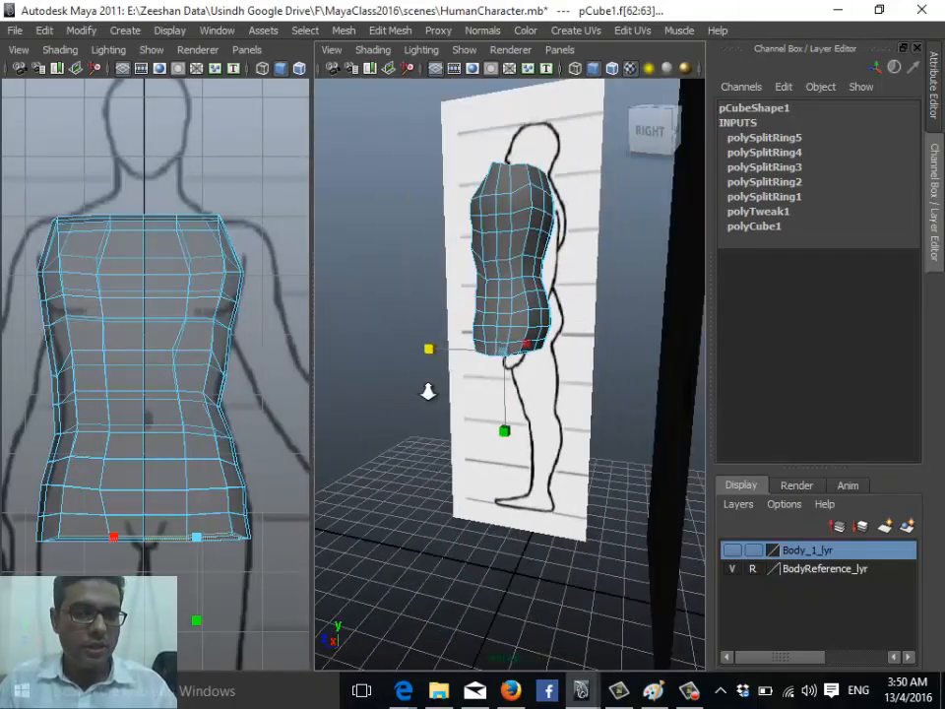
left_click_drag(429, 392, 603, 372, "alt")
key("space")
middle_click_drag(489, 463, 505, 331, "alt")
right_click_drag(504, 331, 539, 455, "alt")
middle_click_drag(542, 453, 559, 362, "alt")
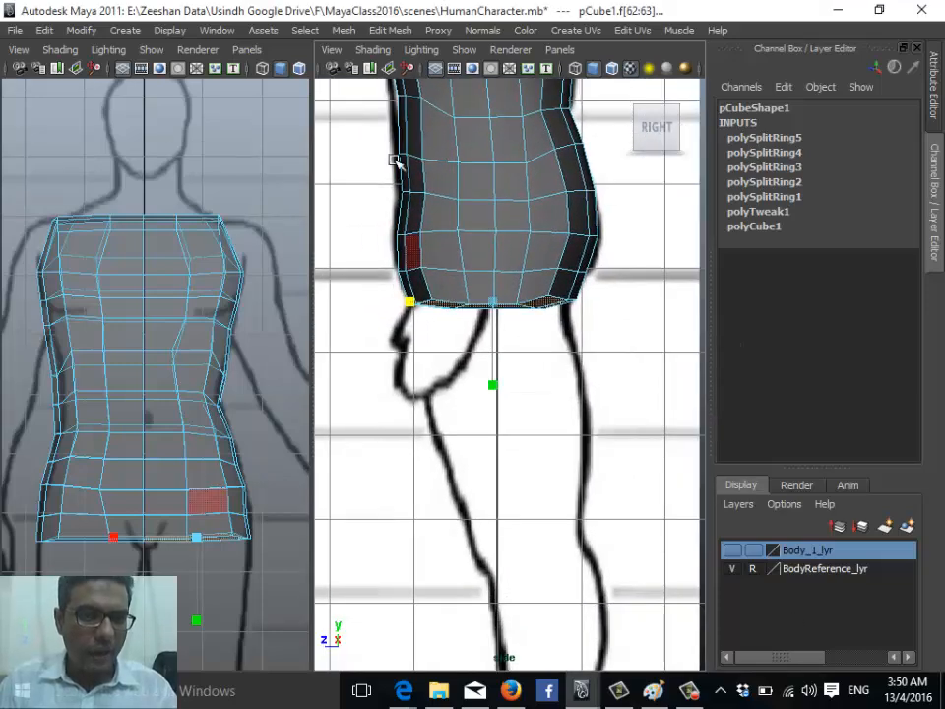
left_click(343, 31)
left_click(343, 30)
left_click(391, 31)
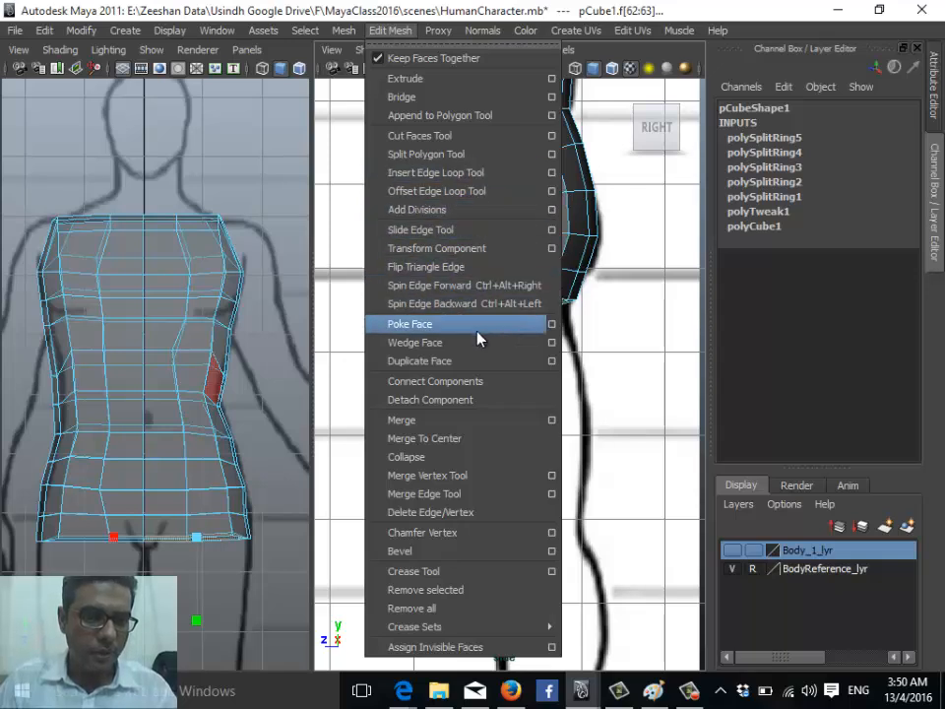
left_click(454, 86)
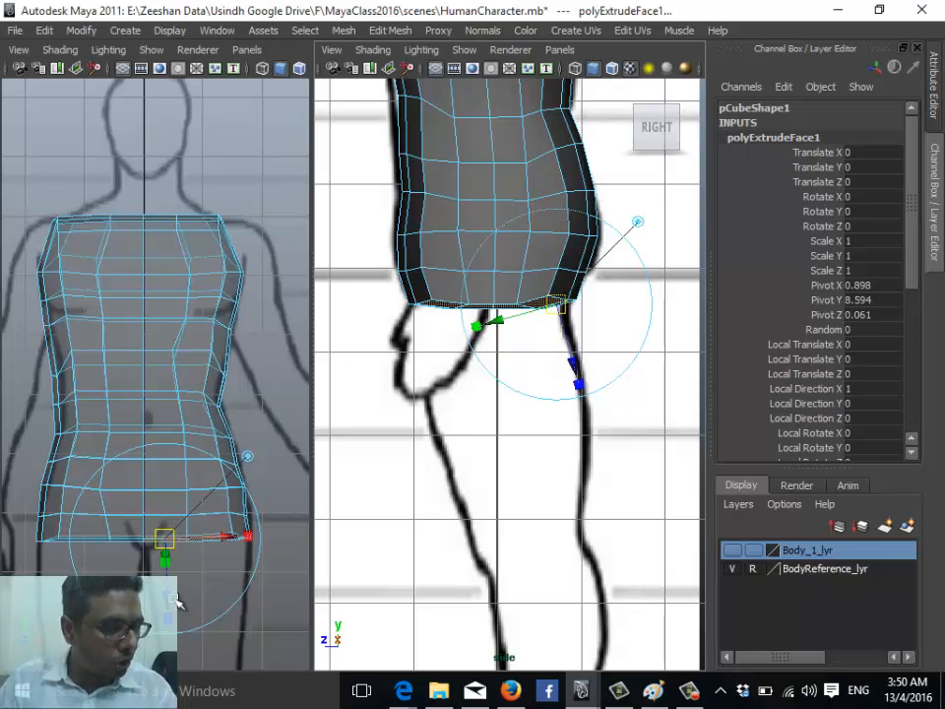
left_click_drag(579, 383, 588, 409)
Move the extruded leg faces slightly lower along Y
middle_click_drag(276, 485, 260, 376, "alt")
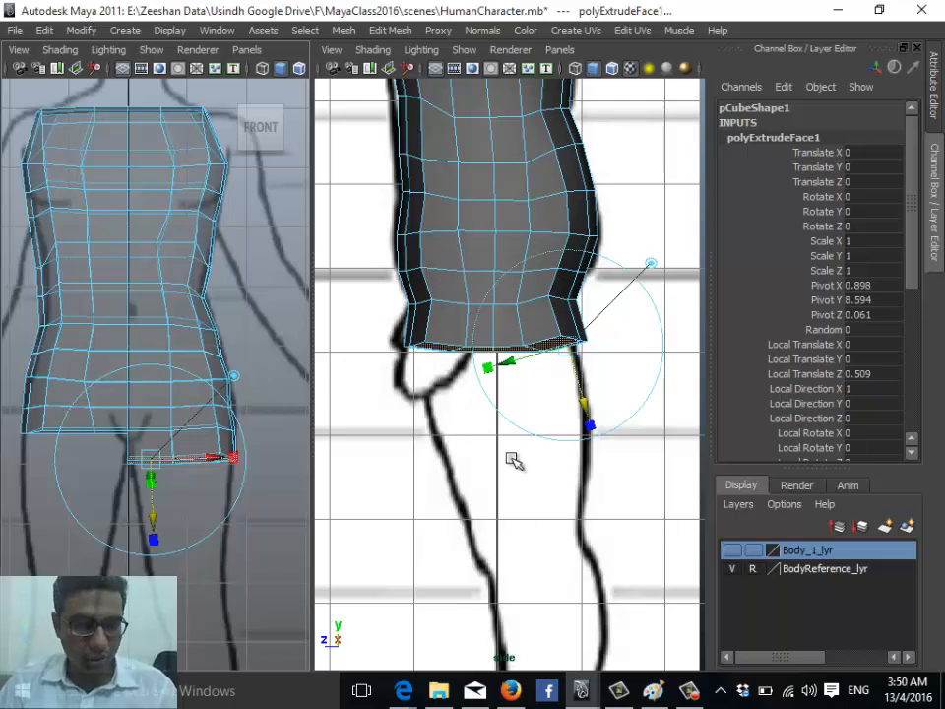
middle_click_drag(511, 458, 517, 433, "alt")
key("w")
left_click_drag(503, 277, 504, 296)
Scale the extruded leg faces narrower in X and Z to match the upper-thigh outlines in both views
middle_click_drag(467, 390, 473, 390, "alt")
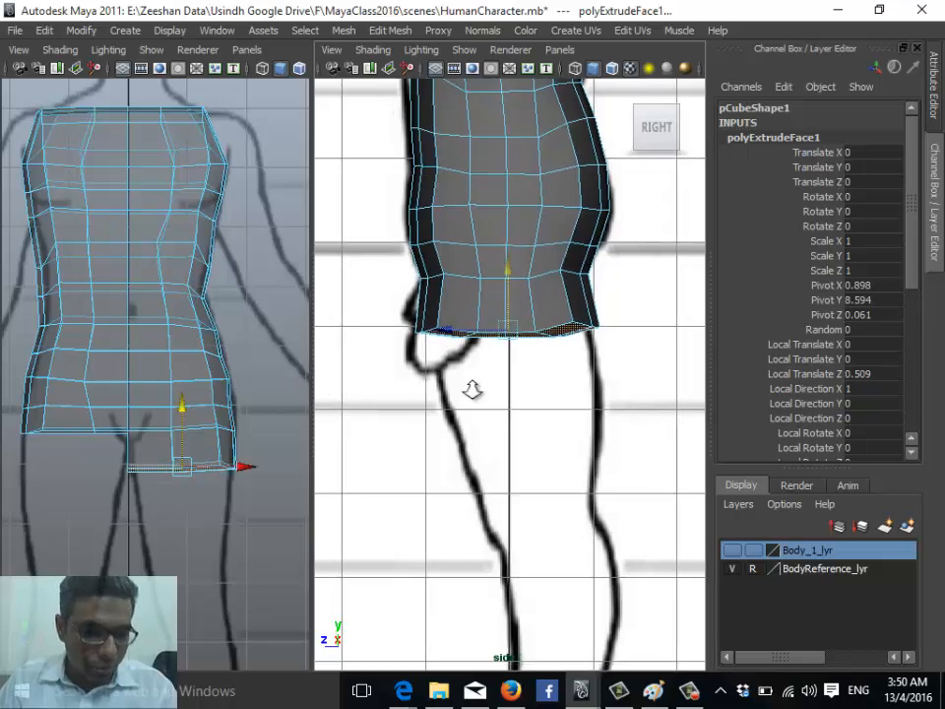
right_click_drag(473, 390, 579, 390, "alt")
middle_click_drag(56, 468, 30, 400, "alt")
key("r")
right_click_drag(122, 442, 190, 443, "alt")
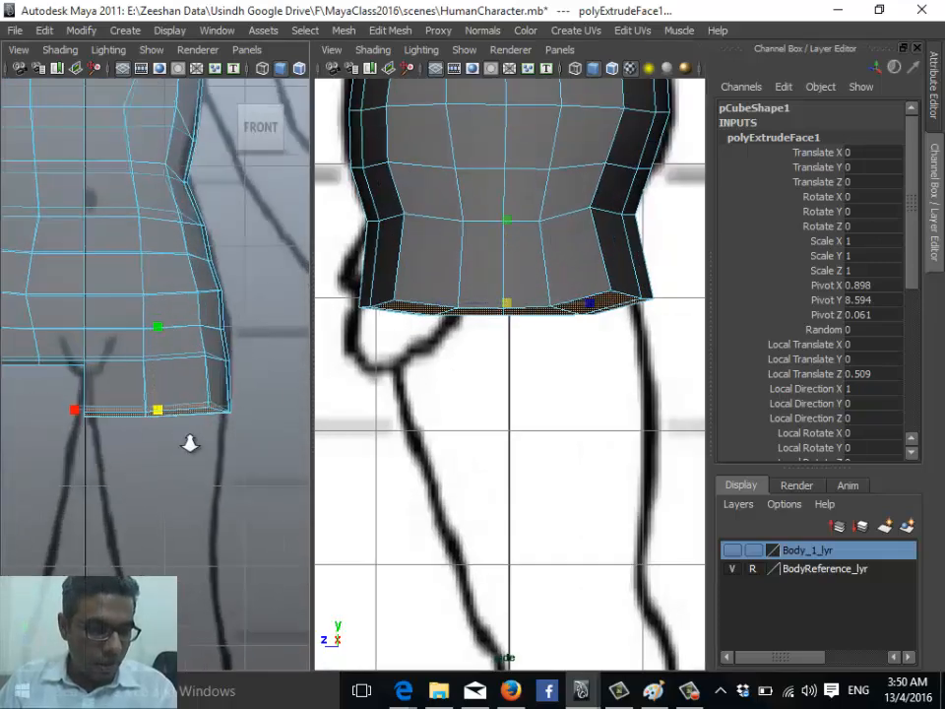
left_click_drag(74, 409, 84, 408)
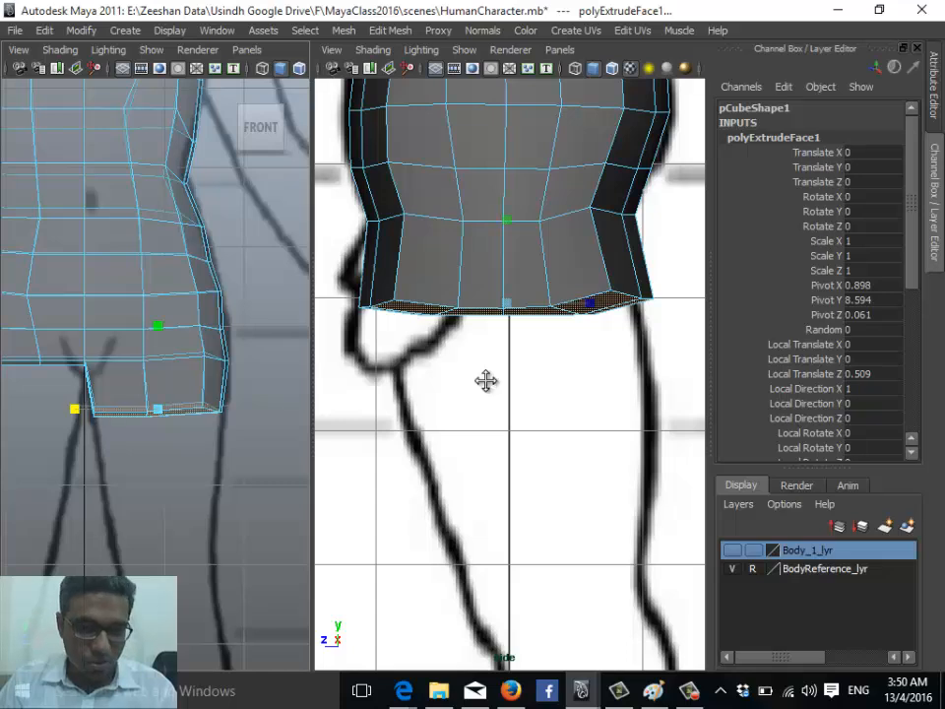
middle_click_drag(486, 381, 479, 405, "alt")
left_click_drag(583, 327, 565, 327)
middle_click_drag(457, 397, 446, 368, "alt")
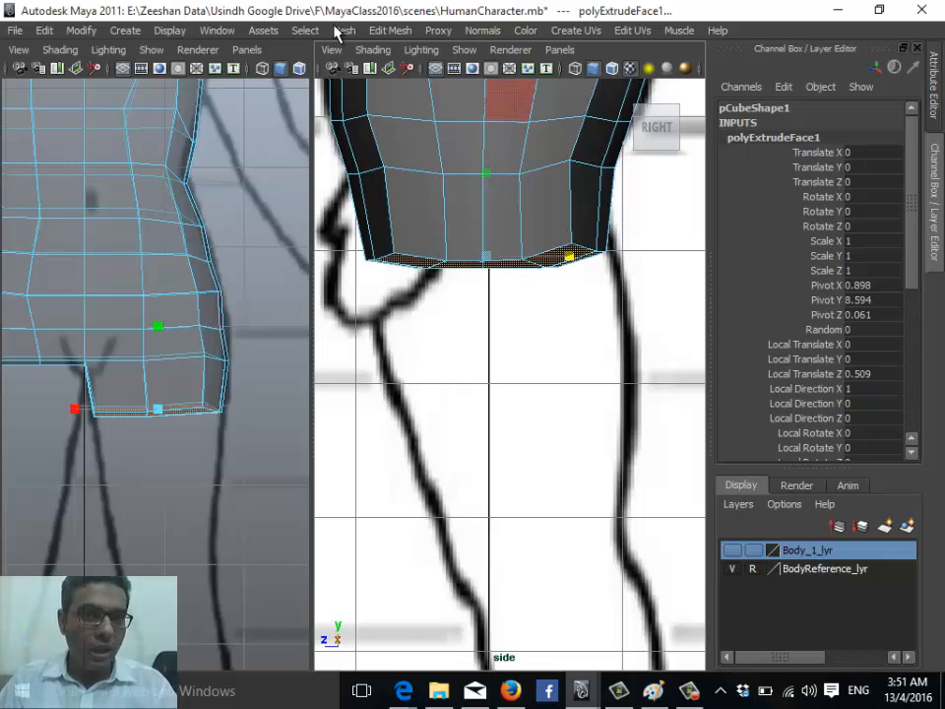
Extrude the leg's end faces downward again with a Local Translate Z of 0.525
left_click(386, 29)
left_click(401, 78)
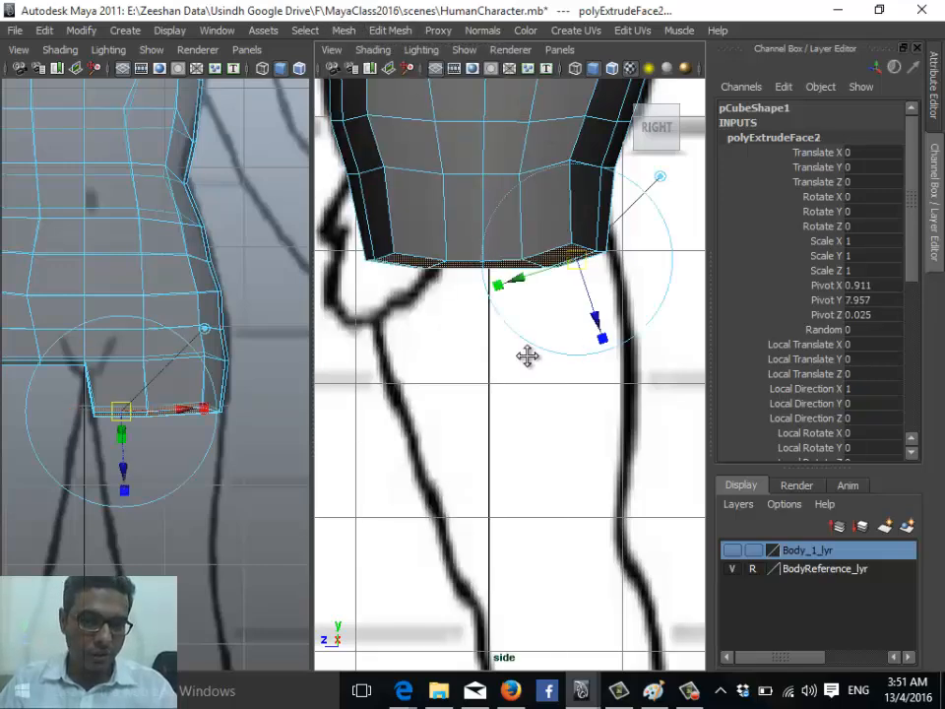
middle_click_drag(527, 354, 530, 329, "alt")
left_click_drag(597, 285, 616, 356)
Scale the newly extruded end faces narrower in Z and X to taper the thigh along the reference
key("w")
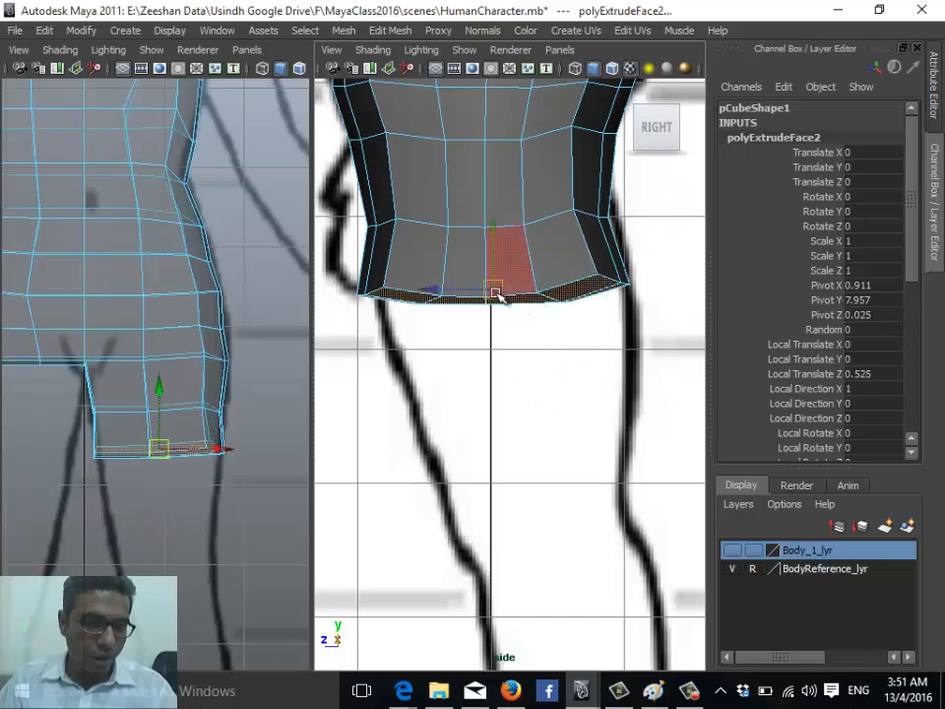
key("r")
left_click_drag(583, 306, 574, 310)
middle_click_drag(137, 481, 116, 324, "alt")
left_click(73, 410)
Widen the front-view pane slightly and frame the leg's lower end and thigh outlines in both panes
middle_click_drag(459, 305, 468, 389, "alt")
scroll(469, 366, "down", 2)
scroll(471, 390, "up", 1)
middle_click_drag(148, 384, 182, 382, "alt")
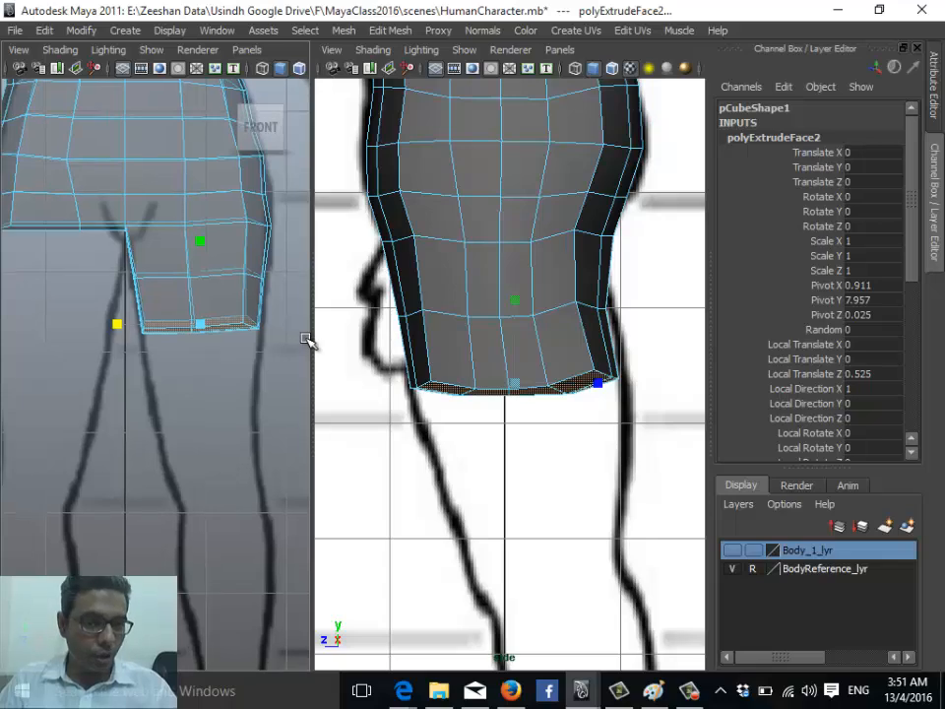
left_click_drag(311, 337, 329, 344)
middle_click_drag(436, 382, 441, 223, "alt")
scroll(453, 361, "up", 2)
middle_click_drag(143, 409, 101, 363, "alt")
right_click_drag(102, 362, 156, 379, "alt")
middle_click_drag(156, 379, 151, 388, "alt")
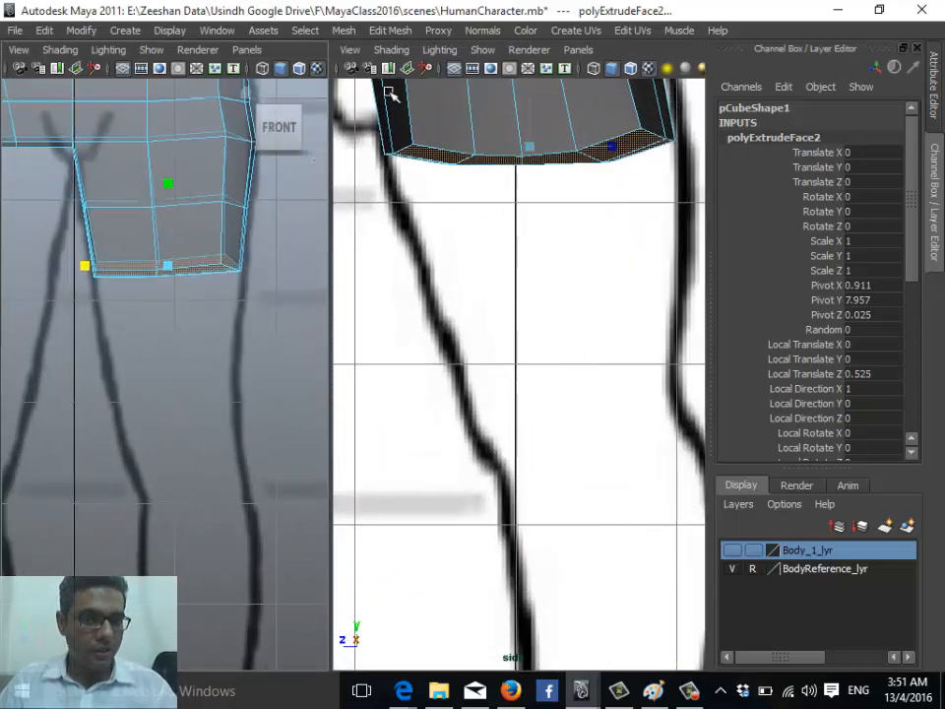
Extrude the leg's end faces a third time and move them straight down along Y to lengthen the thigh
key("ctrl+e")
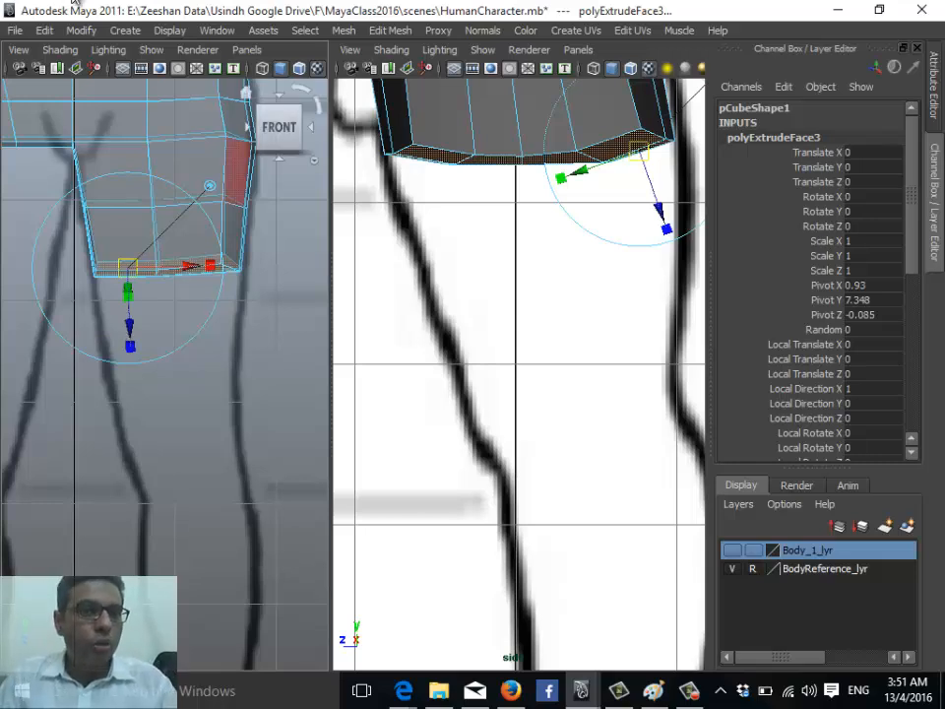
left_click(390, 30)
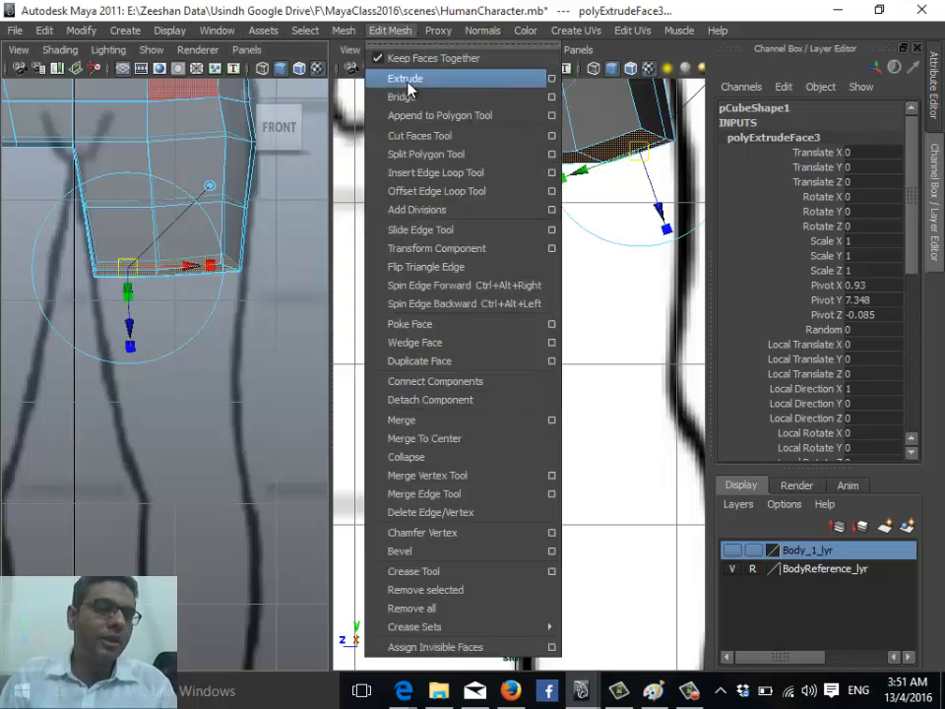
left_click(370, 33)
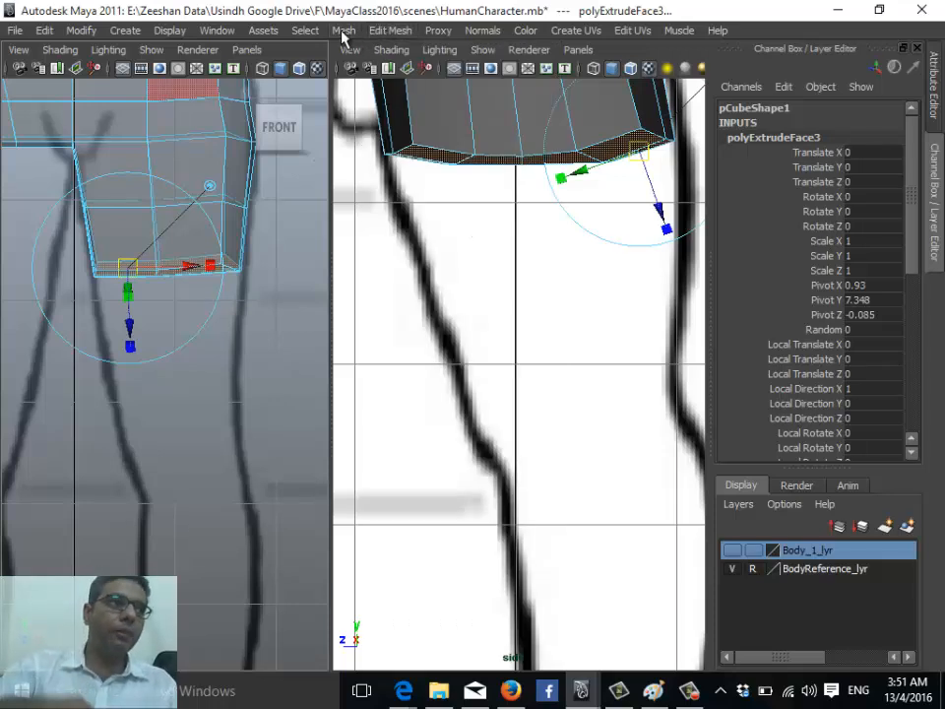
key("w")
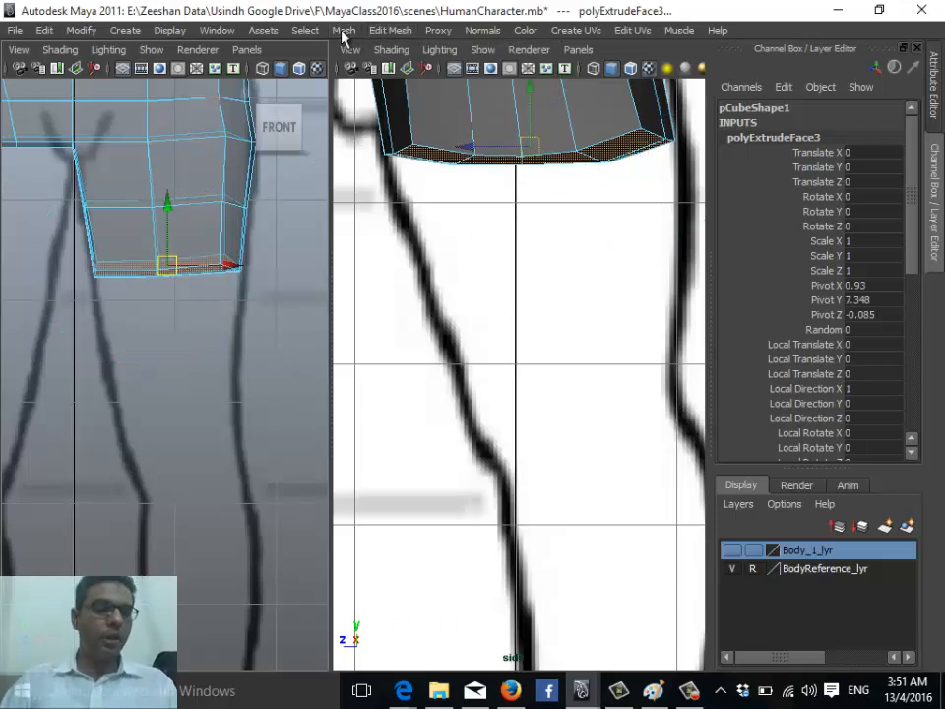
left_click(175, 262)
left_click_drag(168, 209, 197, 362)
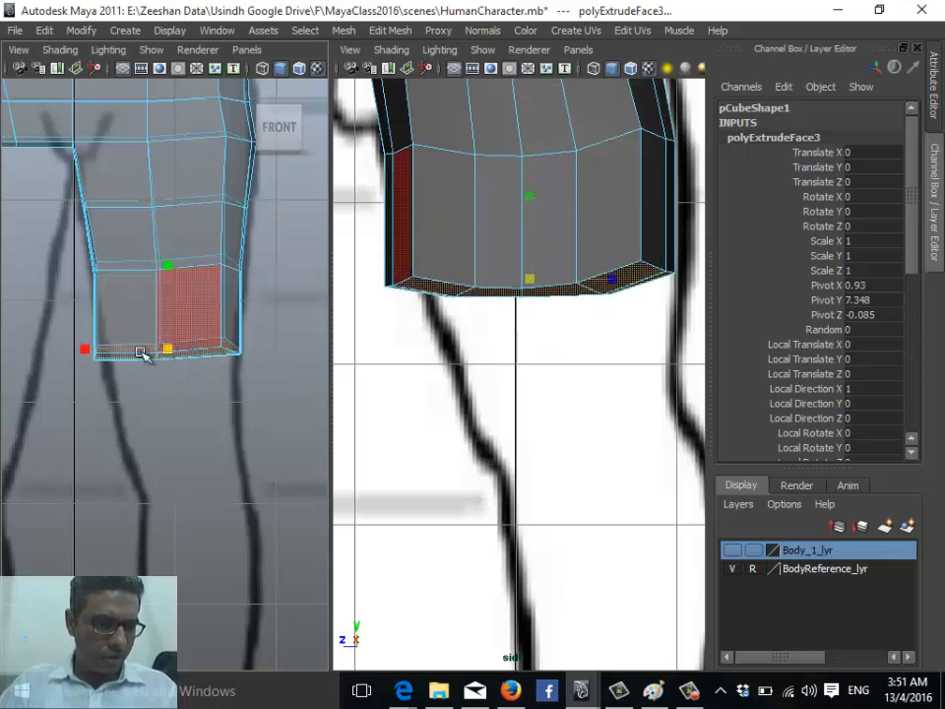
Scale the third segment's end faces in X and Z and shift them backward in Z to fit the thigh outlines
left_click_drag(86, 350, 99, 349)
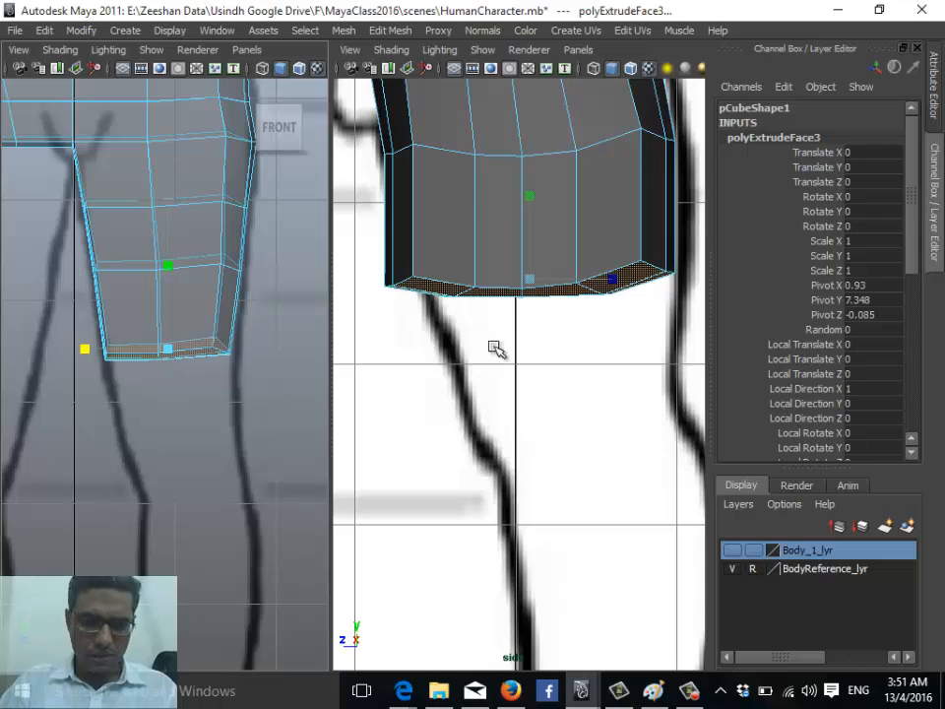
middle_click_drag(586, 313, 557, 323, "alt")
left_click_drag(578, 293, 573, 293)
key("w")
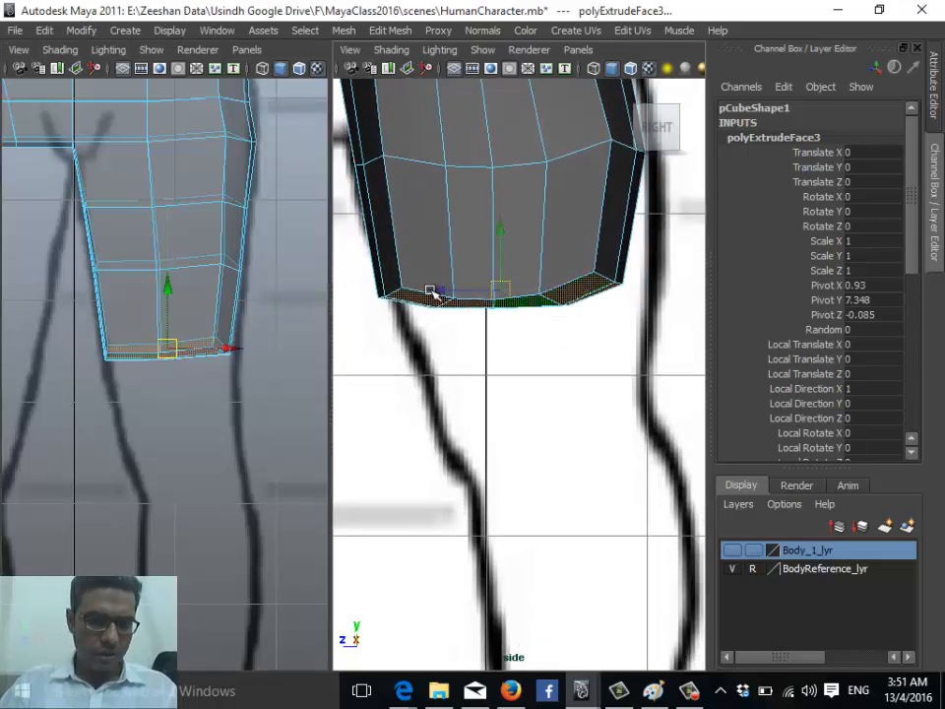
left_click_drag(432, 292, 449, 291)
key("r")
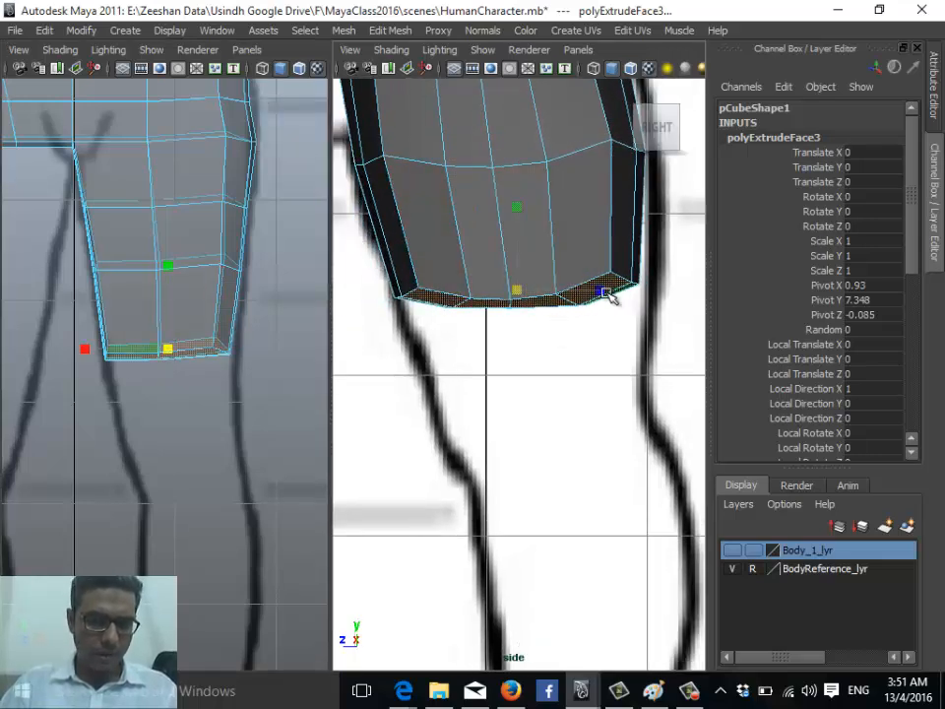
left_click_drag(599, 291, 610, 293)
key("w")
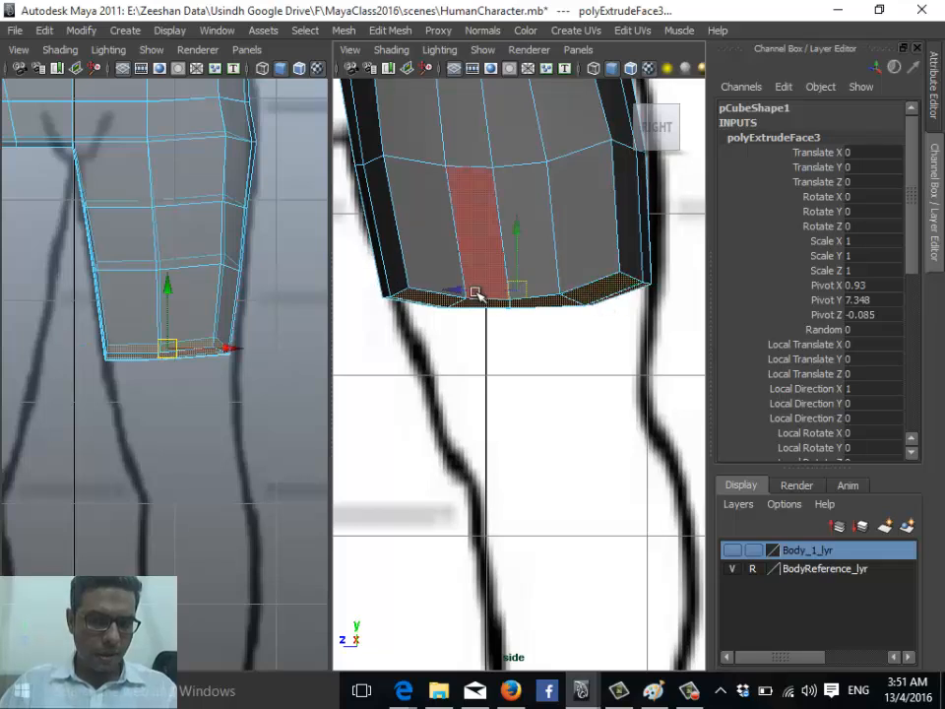
Extrude the leg's end faces a fourth time by 0.47, lower them slightly and scale them narrower in Z and X along the outlines
scroll(479, 406, "down", 3)
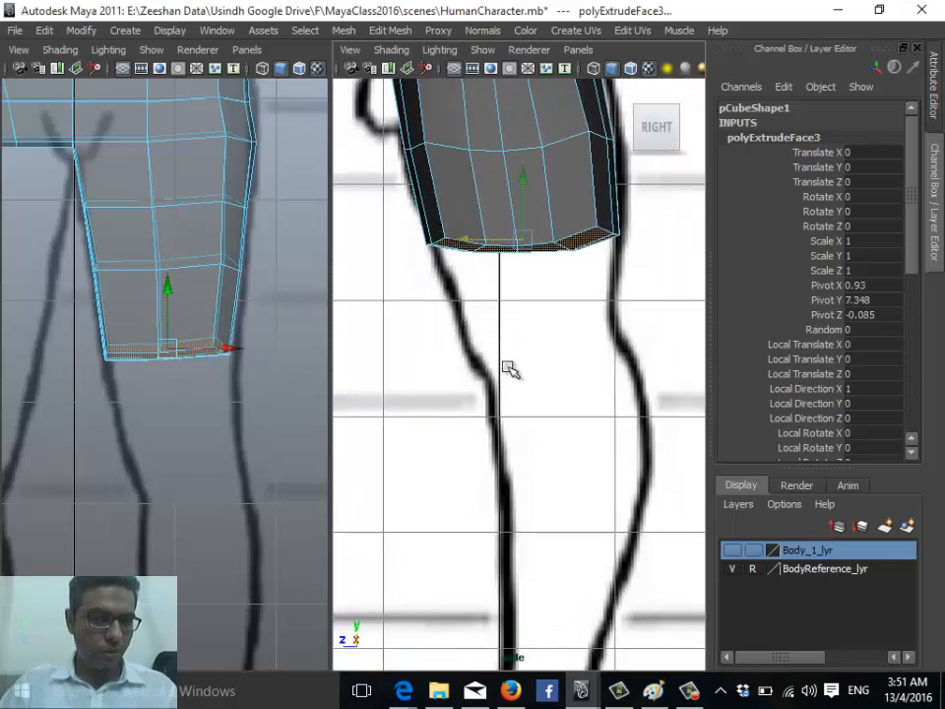
key("ctrl+e")
left_click_drag(616, 285, 588, 297)
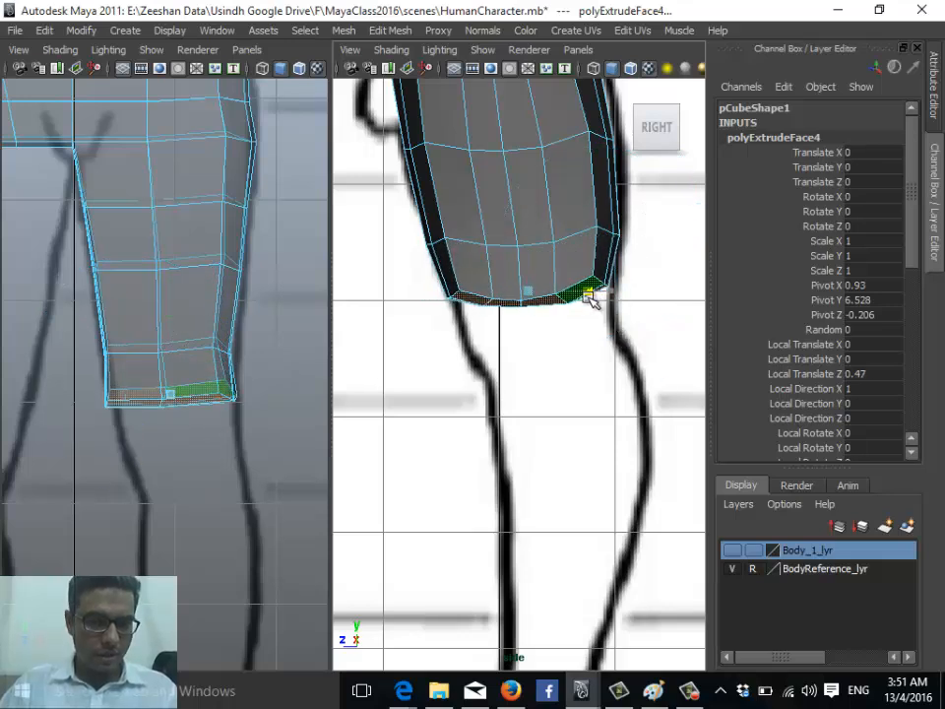
key("w")
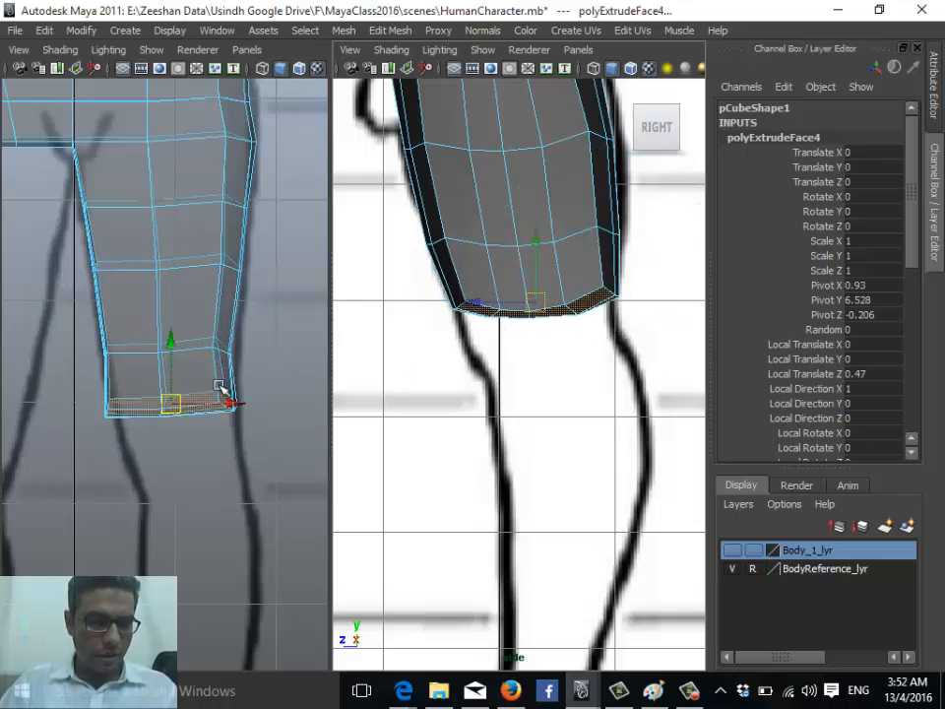
middle_click_drag(218, 390, 201, 362, "alt")
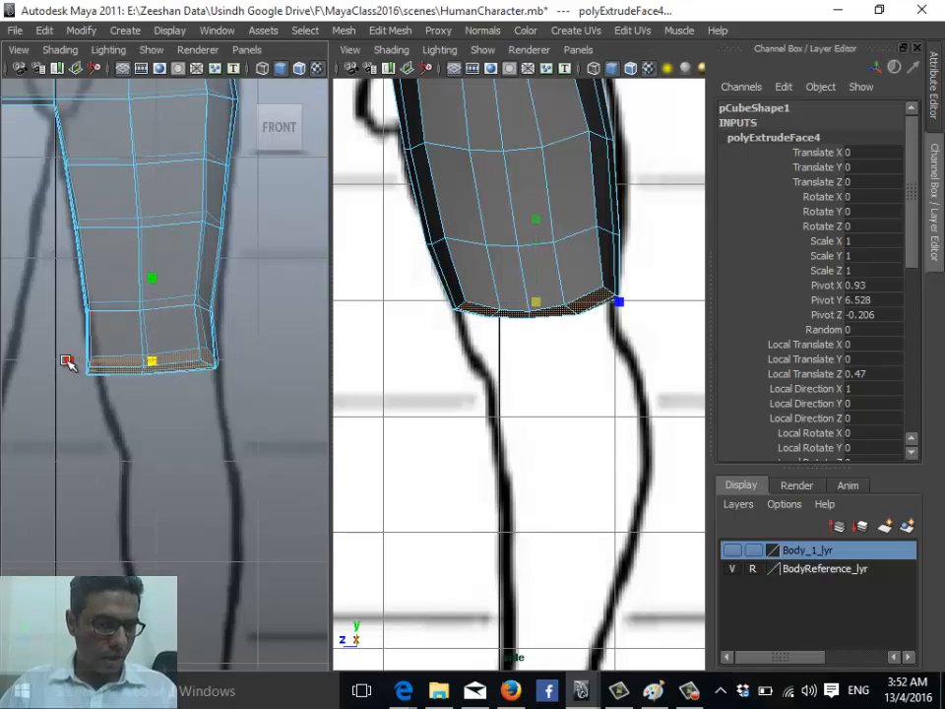
left_click_drag(69, 361, 80, 362)
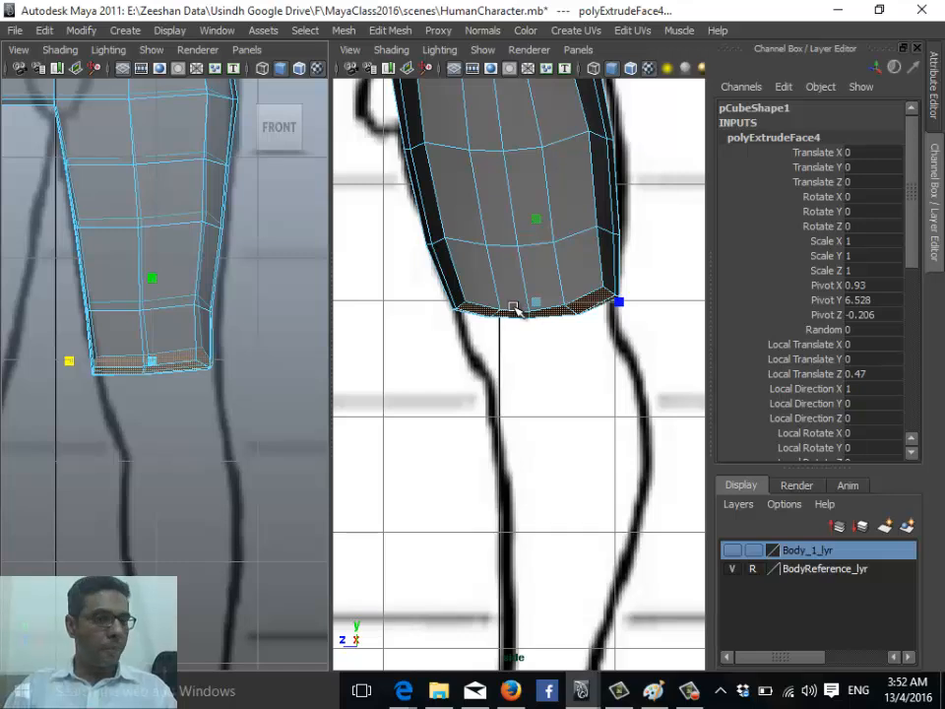
middle_click_drag(529, 368, 511, 385, "alt")
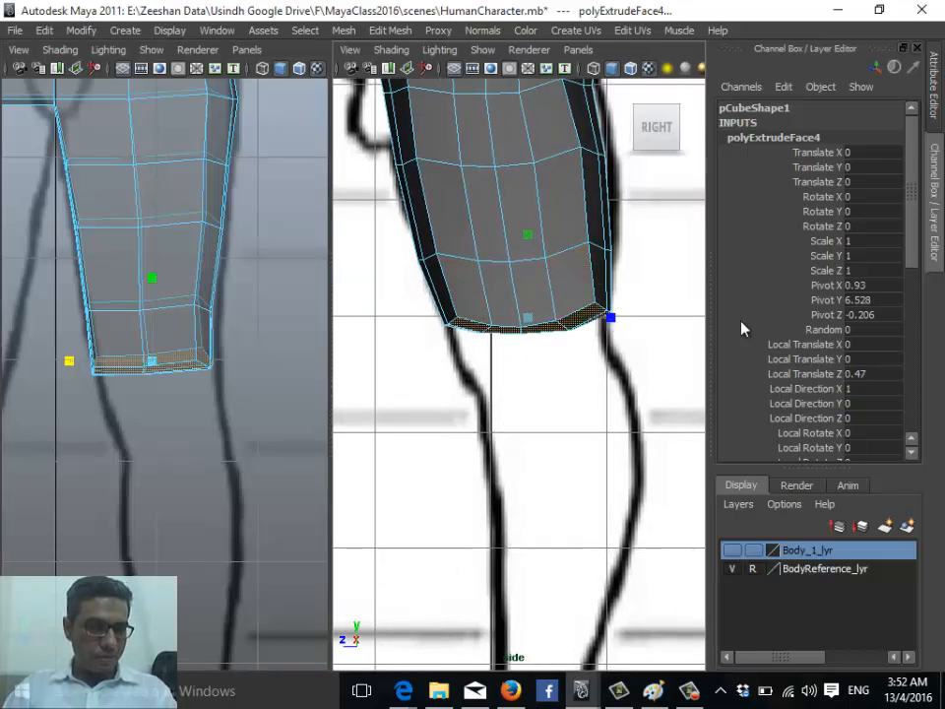
left_click_drag(611, 318, 535, 344)
key("ctrl+z")
middle_click_drag(193, 417, 165, 426, "alt")
left_click_drag(42, 369, 34, 400)
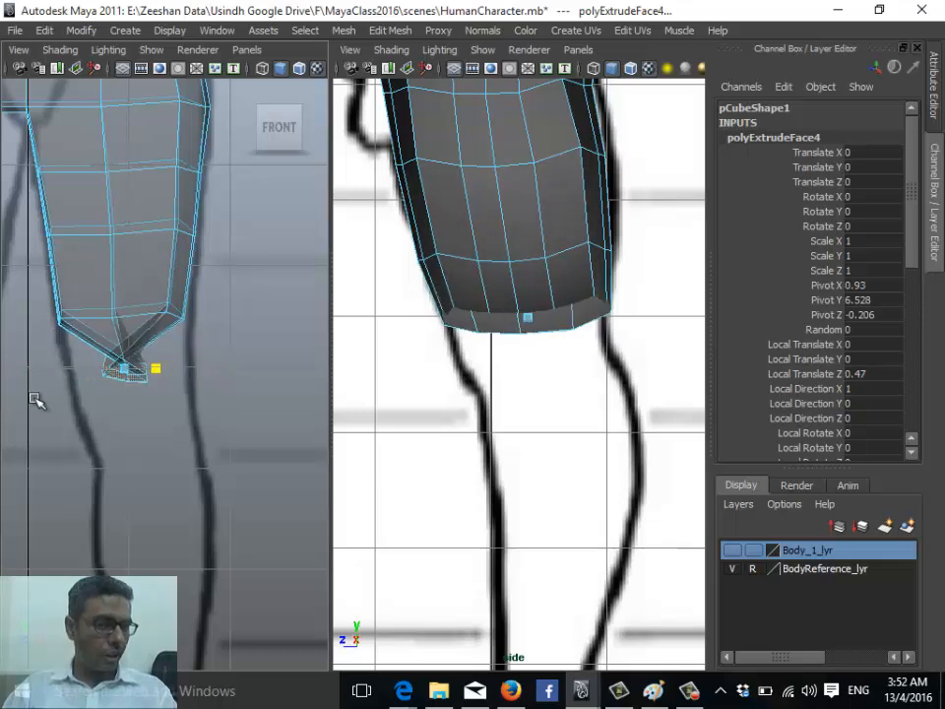
key("ctrl+z")
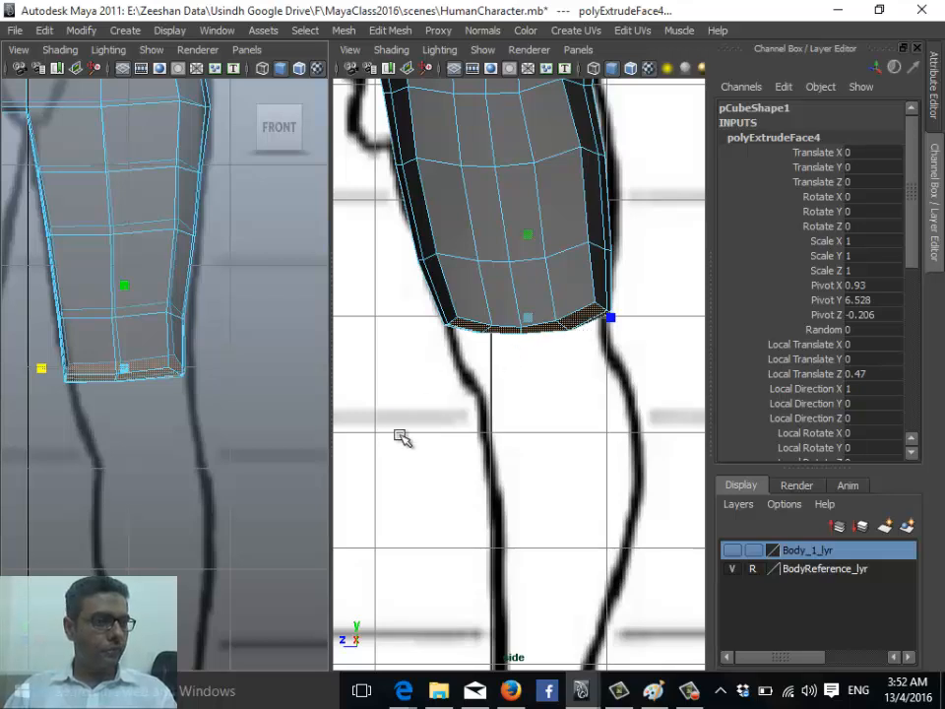
Extrude the leg's end faces by 0.357 toward the knee and scale them narrower in Z to the side outline
middle_click_drag(239, 416, 238, 372, "alt")
key("g")
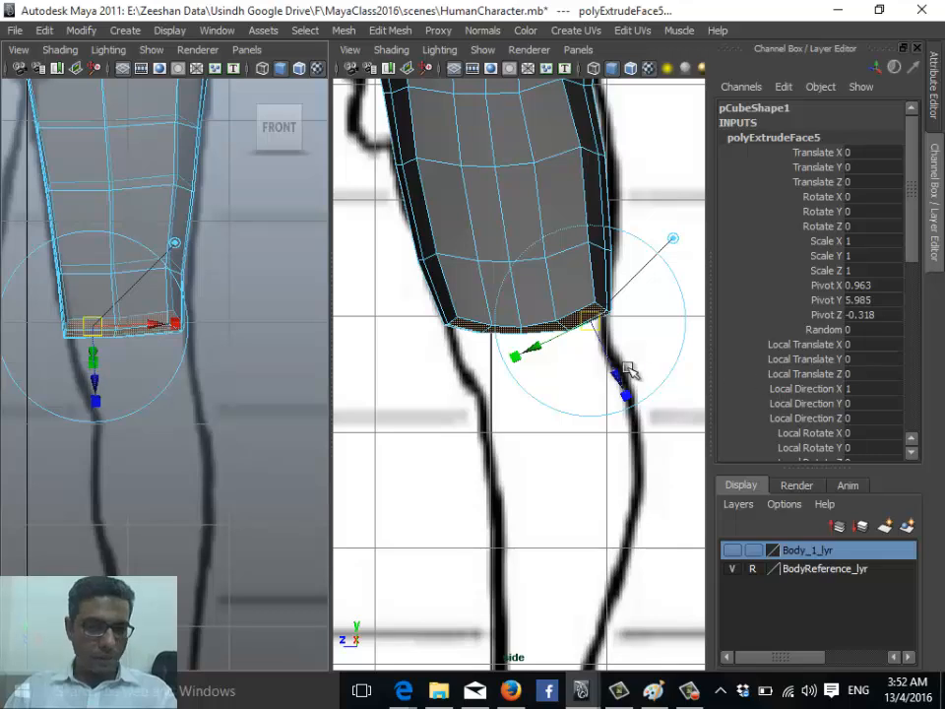
left_click_drag(612, 376, 628, 407)
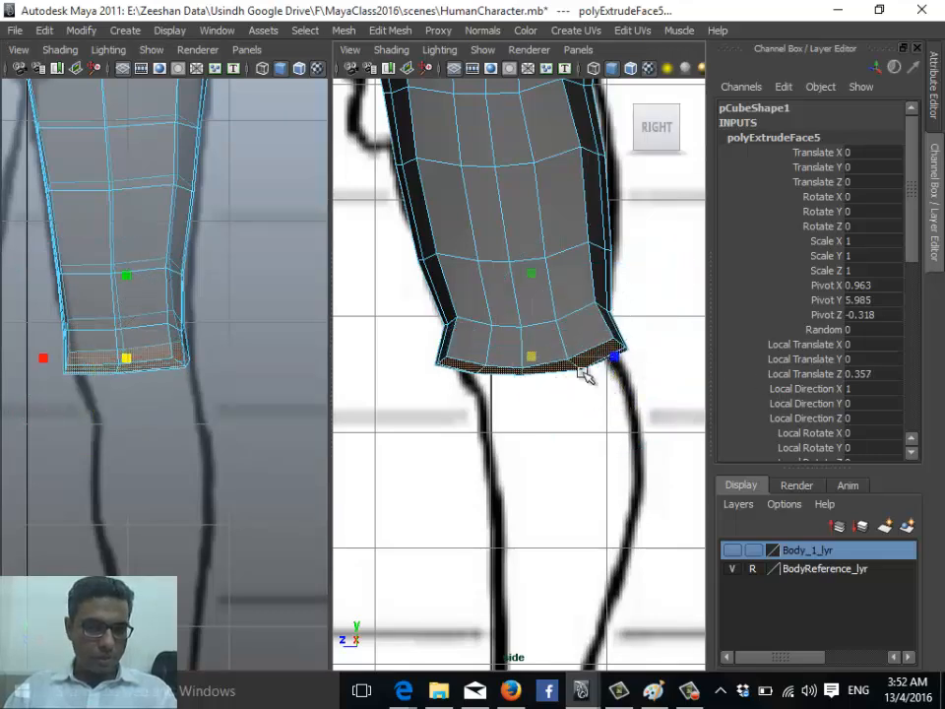
left_click_drag(613, 355, 585, 369)
Flatten the new end faces in Y, scale them narrower in X and shift them outward to the front-view knee outline
middle_click_drag(137, 407, 147, 389, "alt")
left_click_drag(136, 265, 129, 321)
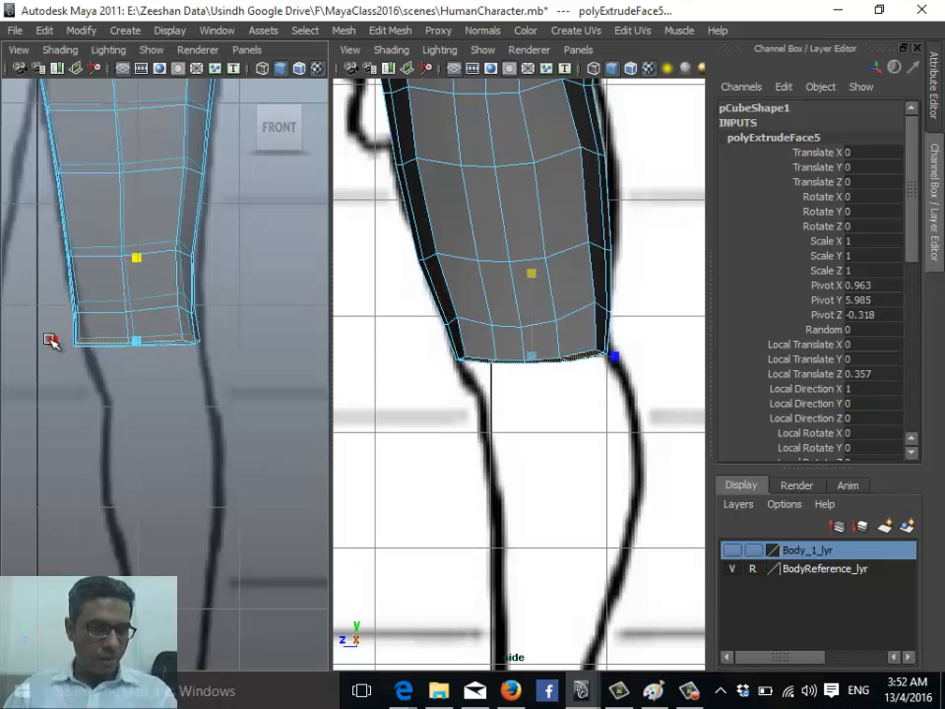
left_click_drag(51, 340, 63, 340)
key("w")
left_click_drag(136, 341, 143, 344)
Extrude the end faces at the knee, moving them down and outward in the front view and backward in Z along the side outline
middle_click_drag(526, 370, 517, 338, "alt")
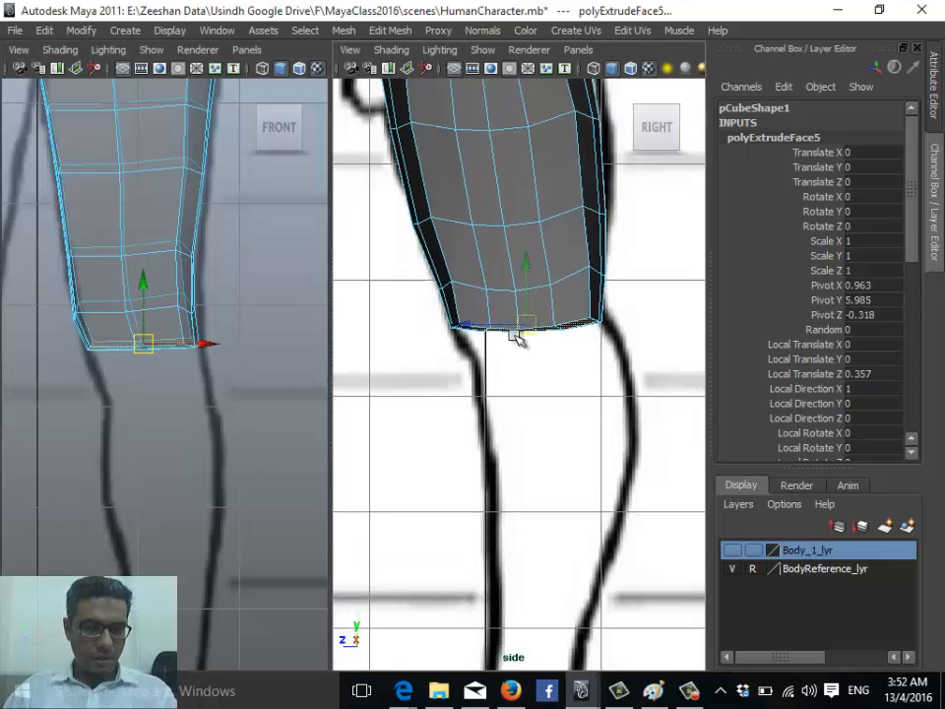
scroll(528, 366, "up", 1)
key("g")
key("w")
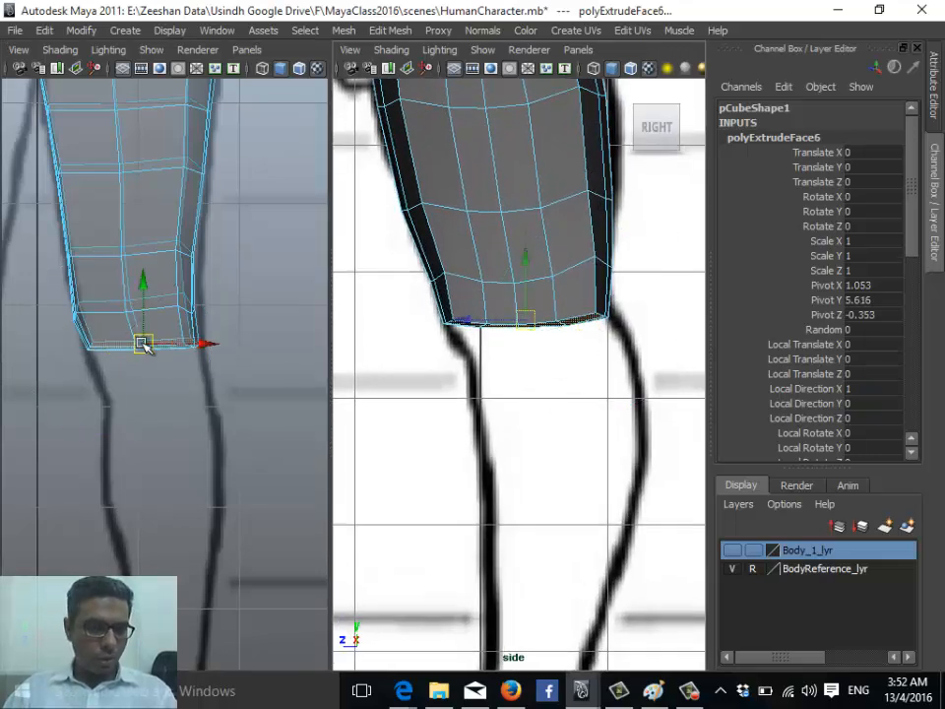
left_click_drag(143, 345, 157, 384)
key("r")
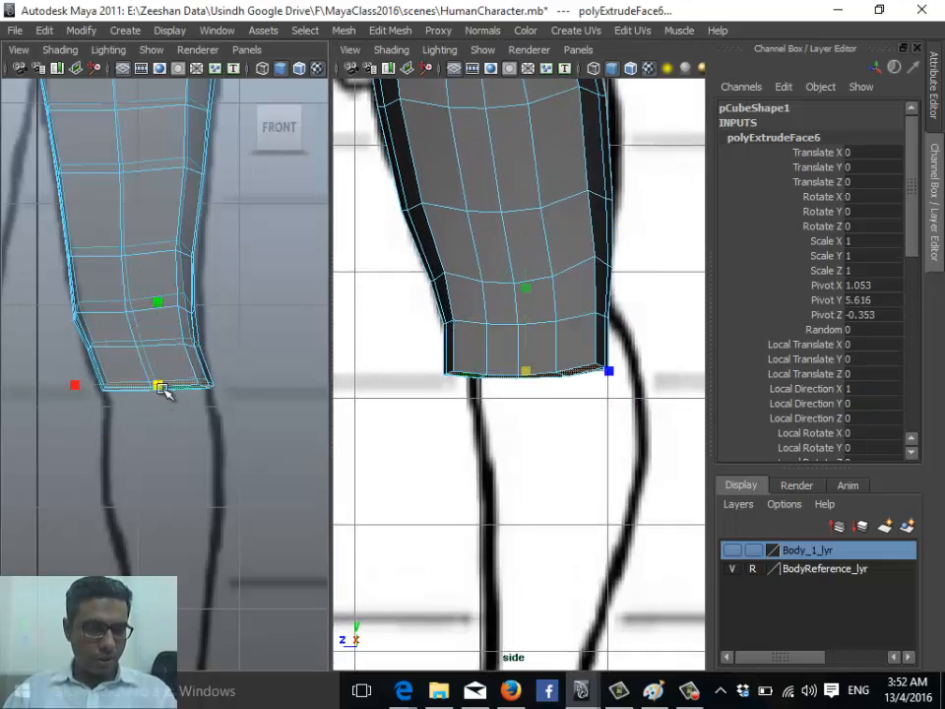
left_click_drag(528, 376, 557, 374)
key("w")
middle_click_drag(537, 386, 340, 370, "alt")
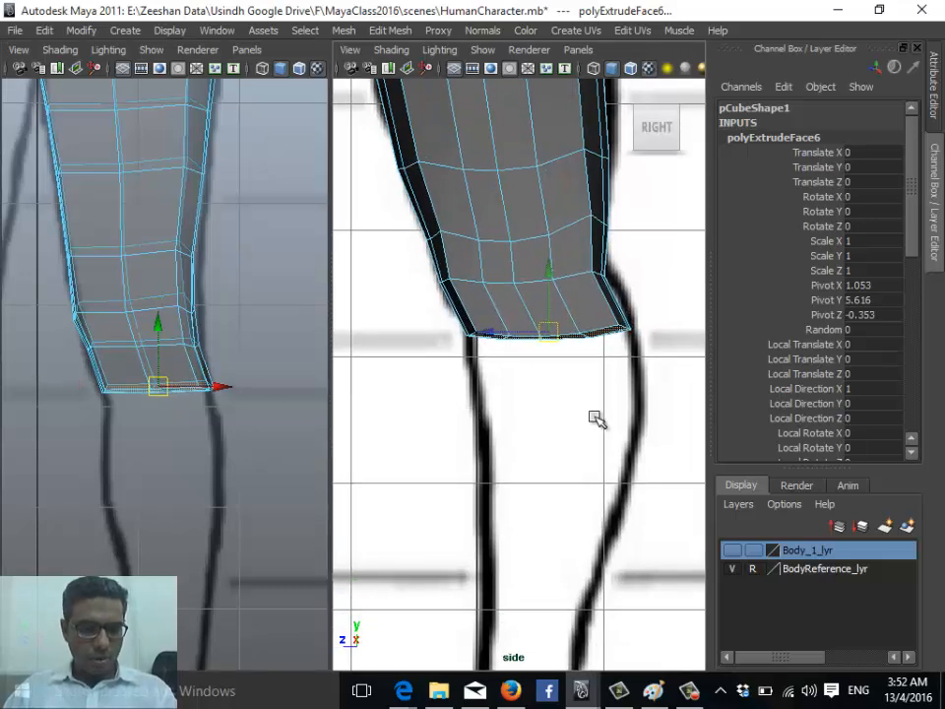
Extrude the end faces below the knee and move them down and slightly backward to form the upper calf
key("ctrl+e")
key("w")
left_click_drag(553, 337, 558, 424)
Extrude the calf's end faces again, move them down and slightly outward, and scale them narrower in Z to the calf outline
middle_click_drag(198, 477, 144, 360, "alt")
key("ctrl+e")
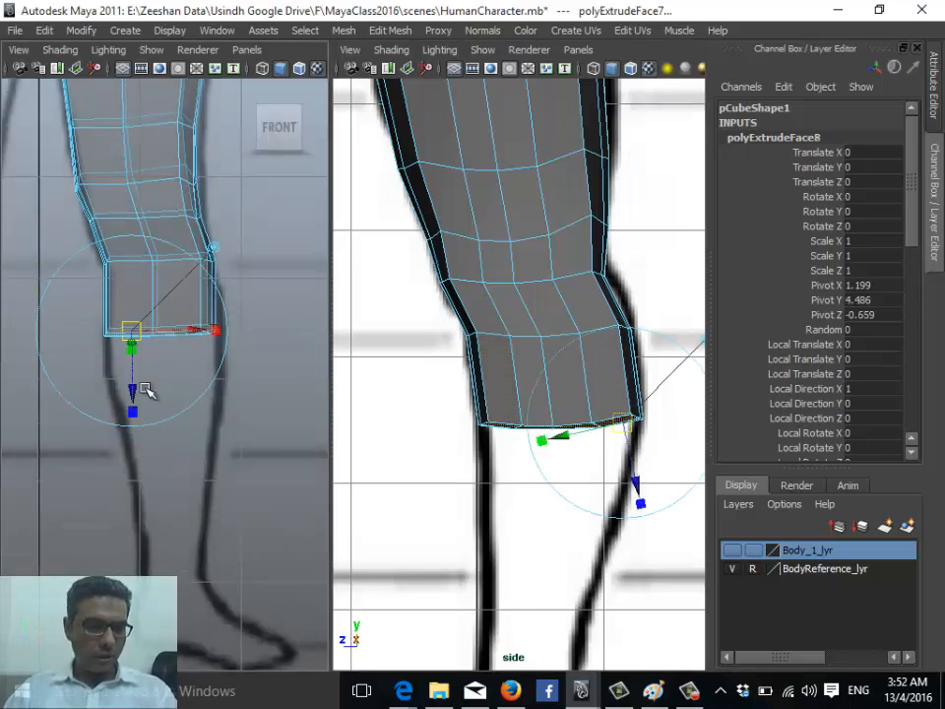
key("w")
left_click_drag(161, 333, 175, 429)
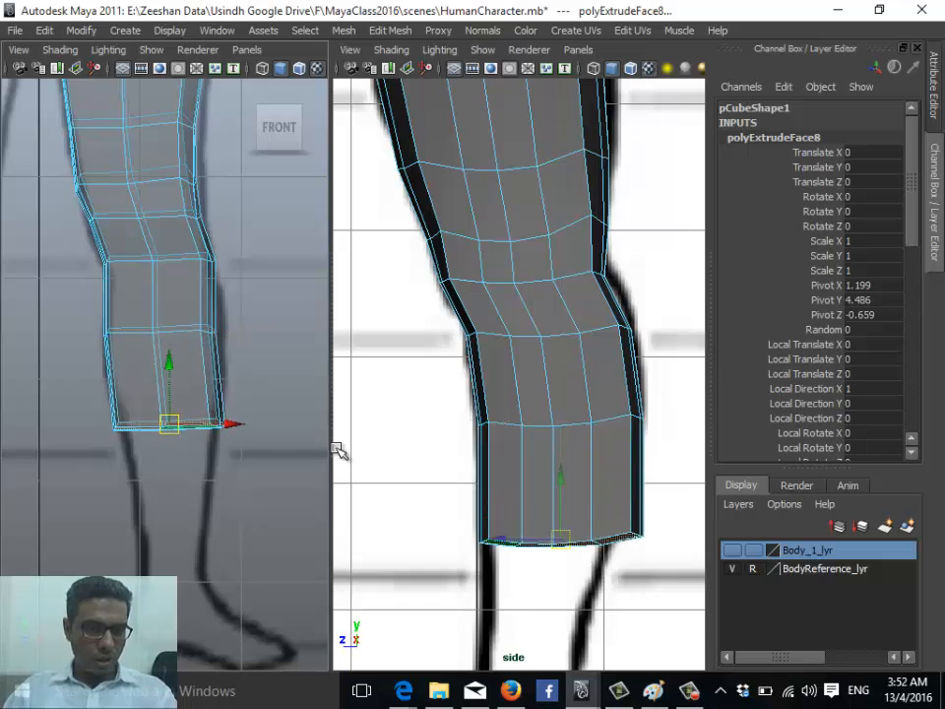
middle_click_drag(583, 498, 534, 358, "alt")
key("r")
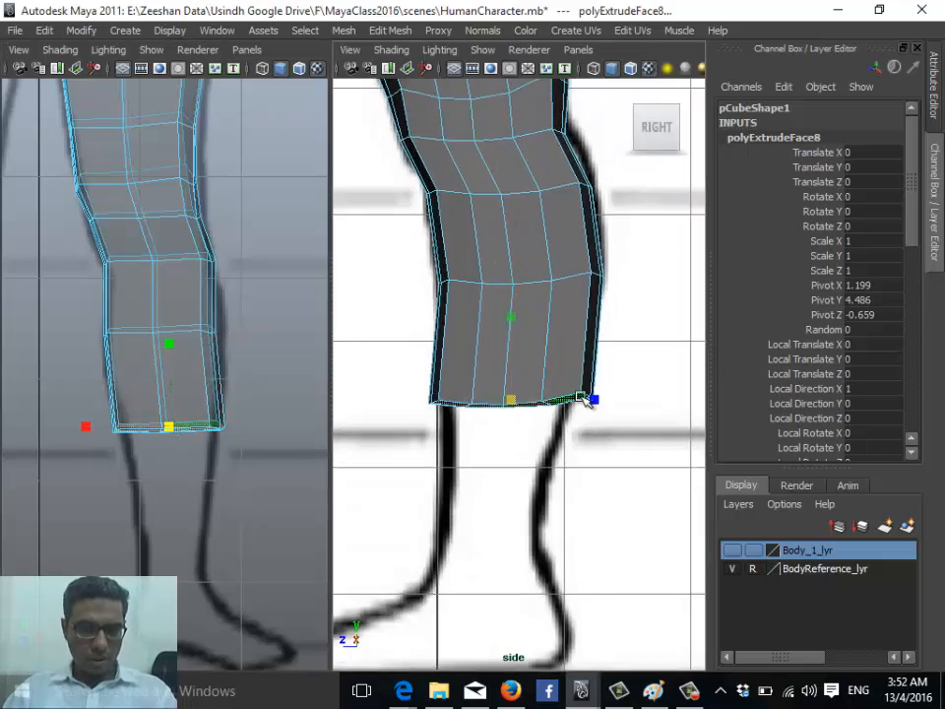
left_click_drag(592, 399, 577, 404)
middle_click_drag(496, 477, 523, 432, "alt")
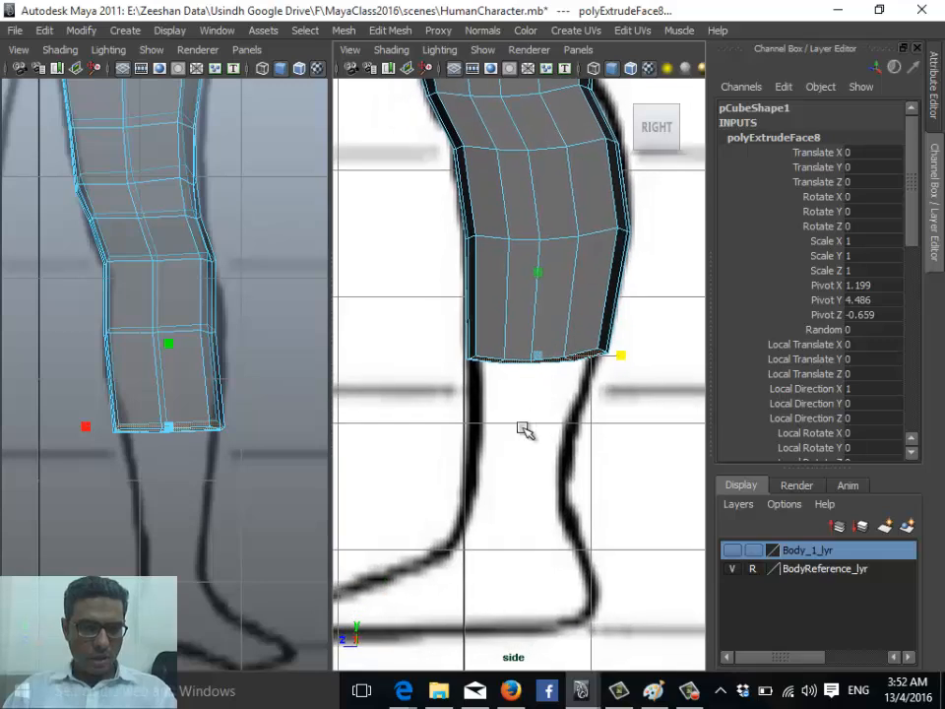
Extrude the leg's open lower end down the calf and narrow it to match the front and side reference outlines
key("ctrl+e")
key("w")
left_click_drag(544, 369, 528, 449)
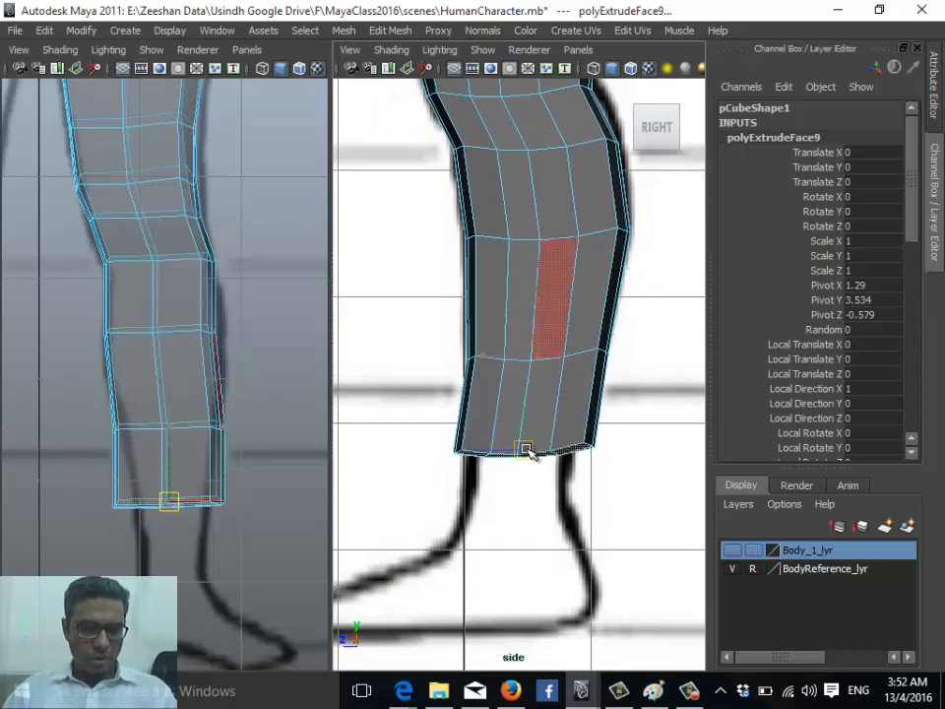
middle_click_drag(187, 505, 179, 429, "alt")
key("r")
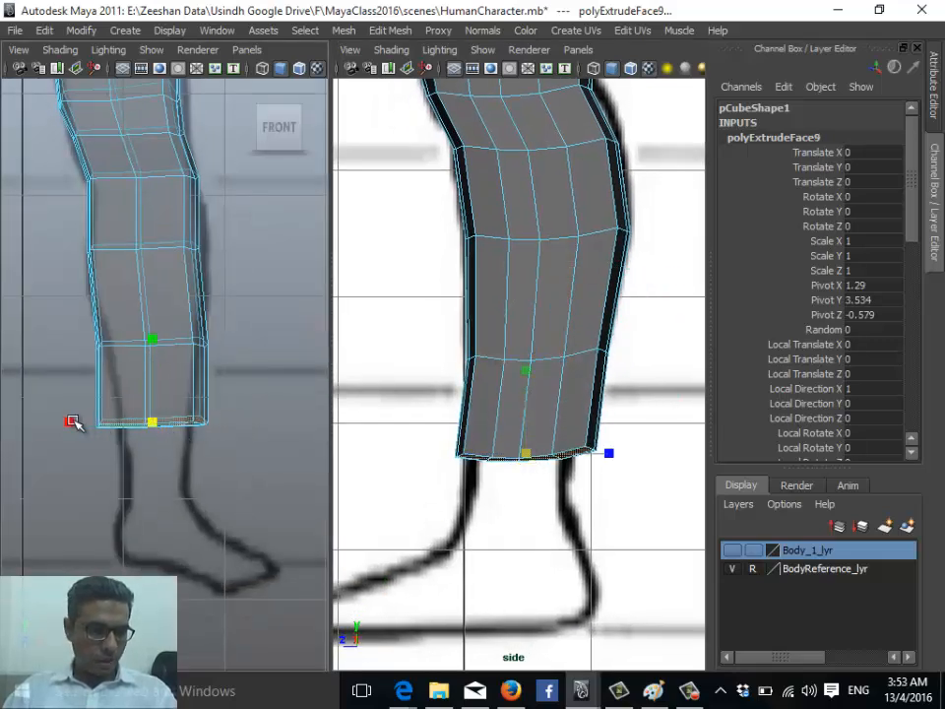
left_click_drag(71, 422, 155, 446)
key("w")
middle_click_drag(206, 419, 199, 340, "alt")
key("r")
middle_click_drag(558, 467, 532, 434, "alt")
left_click_drag(582, 442, 561, 445)
Extrude the calf's lower end down to the ankle, following the reference outline in the side view
key("ctrl+e")
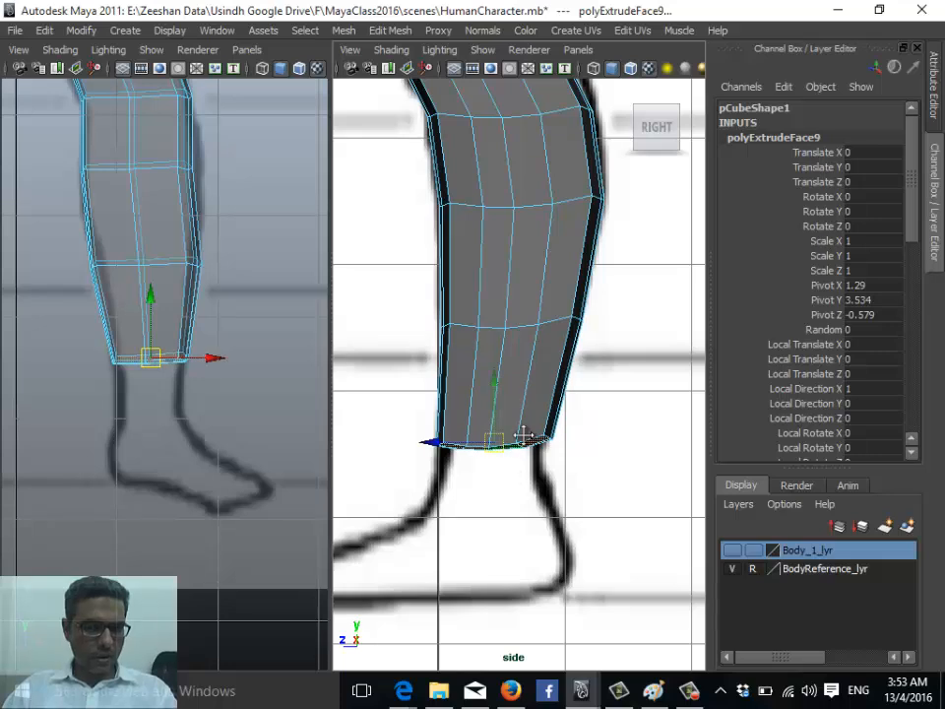
middle_click_drag(521, 437, 519, 414, "alt")
key("w")
mouse_move(164, 382)
middle_mouse_down("alt")
mouse_move(194, 325)
mouse_move(179, 369)
middle_mouse_up("alt")
middle_click_drag(536, 432, 545, 374, "alt")
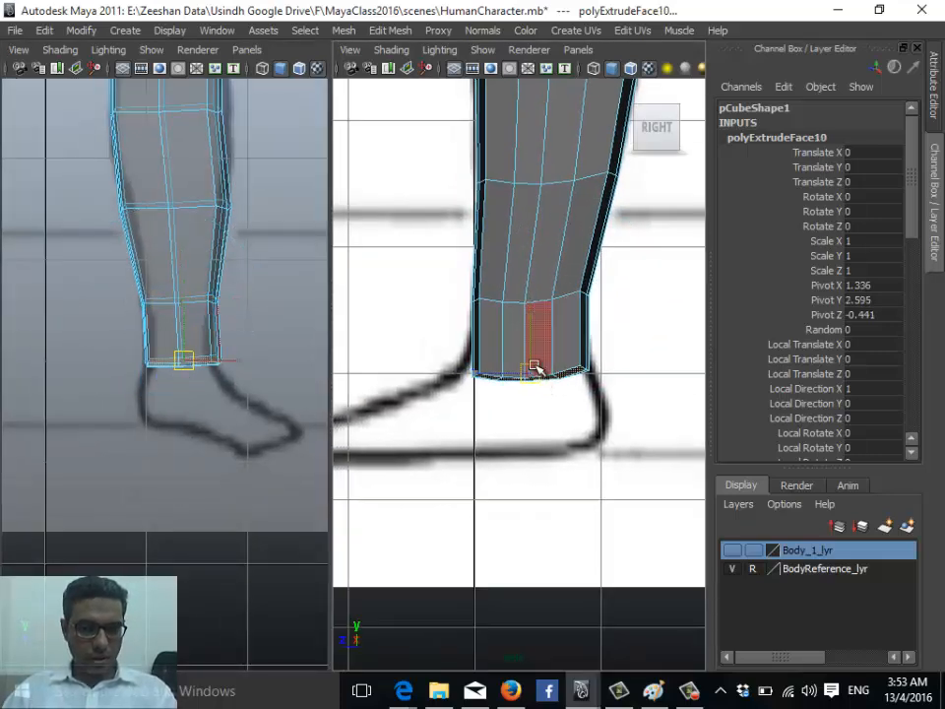
middle_click_drag(133, 380, 166, 339, "alt")
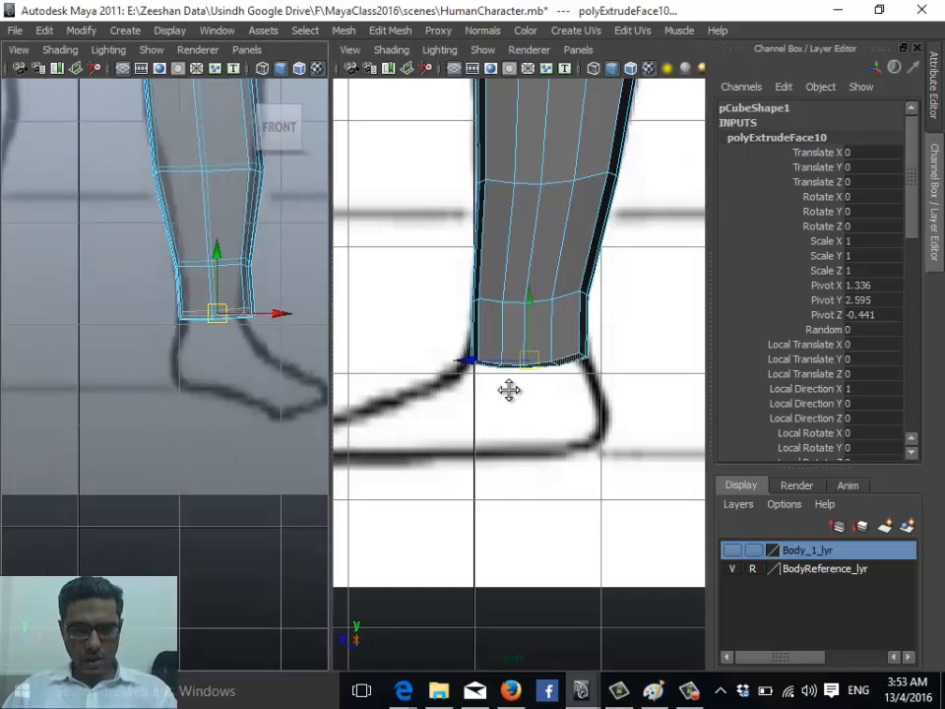
middle_click_drag(509, 391, 549, 364, "alt")
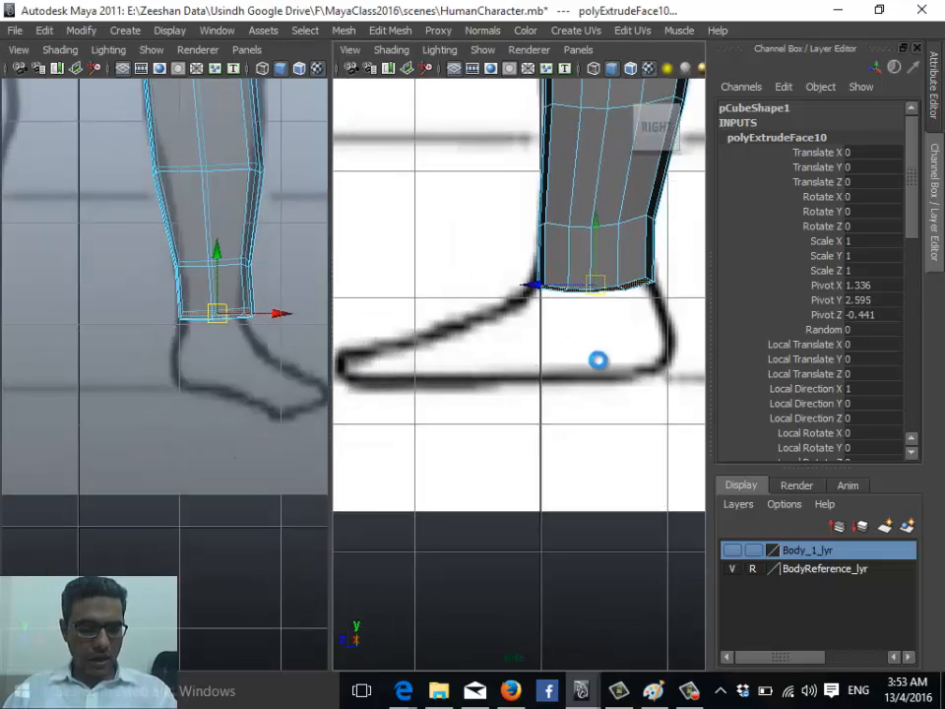
Extrude the ankle end twice more down to the sole, shaping the heel along the side reference
key("ctrl+e")
left_click_drag(648, 323, 672, 414)
left_click(663, 372)
key("g")
middle_click_drag(606, 407, 611, 360, "alt")
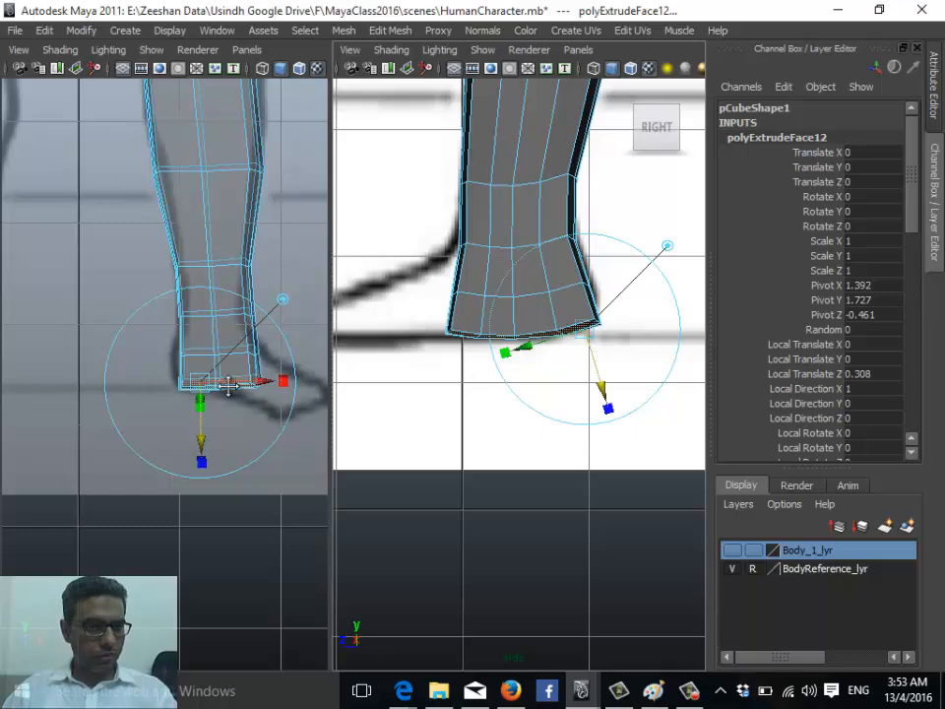
Select the four front faces of the two lowest ankle segments, where the foot begins
middle_click_drag(229, 387, 207, 343, "alt")
middle_click_drag(458, 284, 529, 302, "alt")
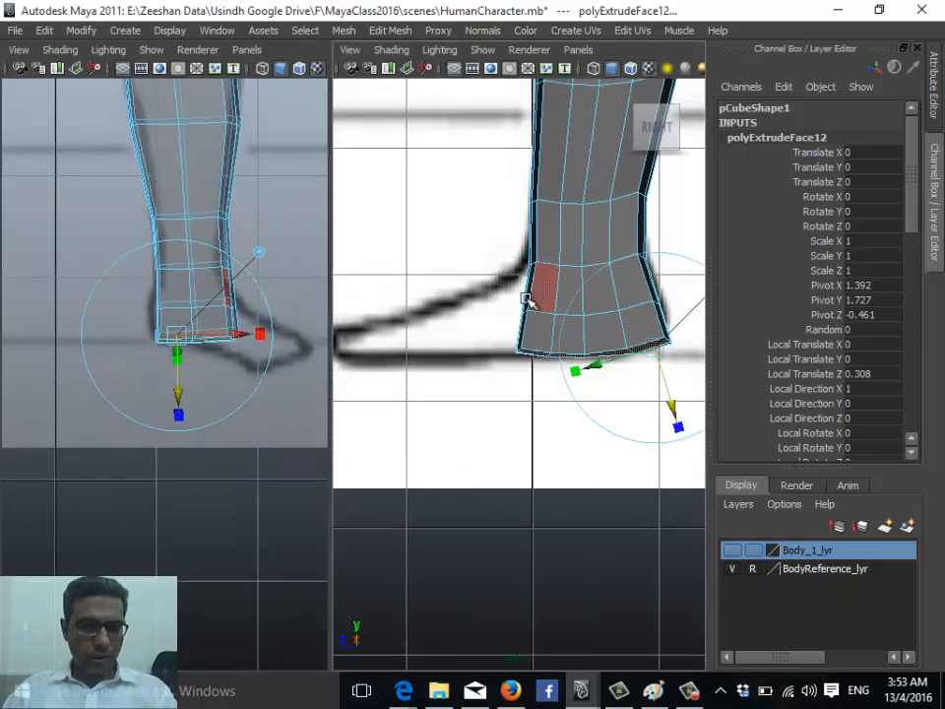
key("space")
left_click(522, 285)
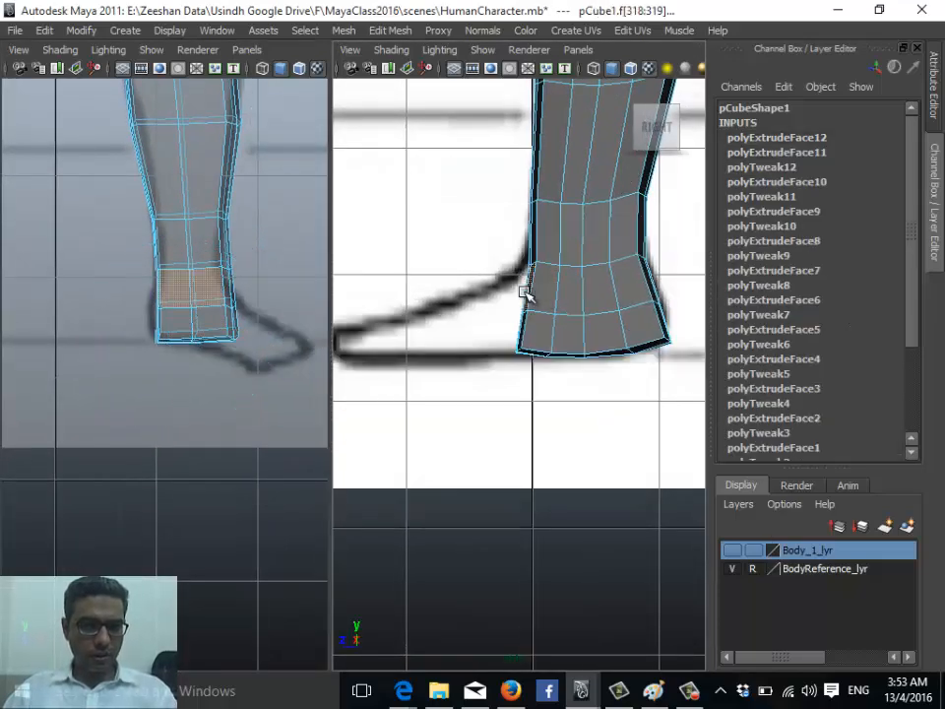
key("space")
left_click_drag(523, 285, 527, 249)
scroll(558, 481, "up", 10)
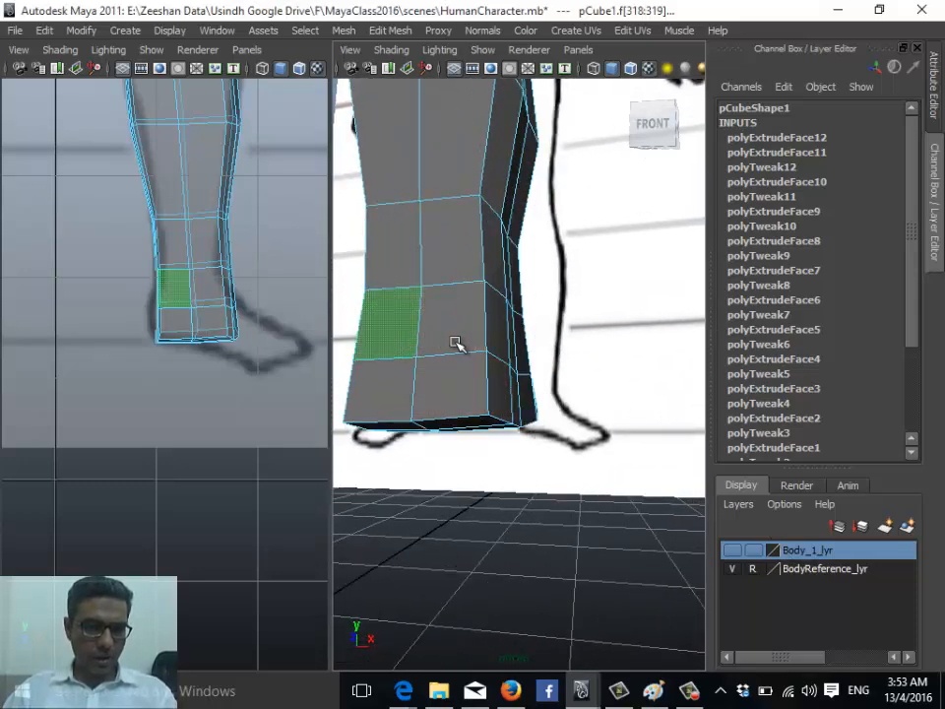
left_click(454, 386, "shift")
left_click(390, 386, "shift")
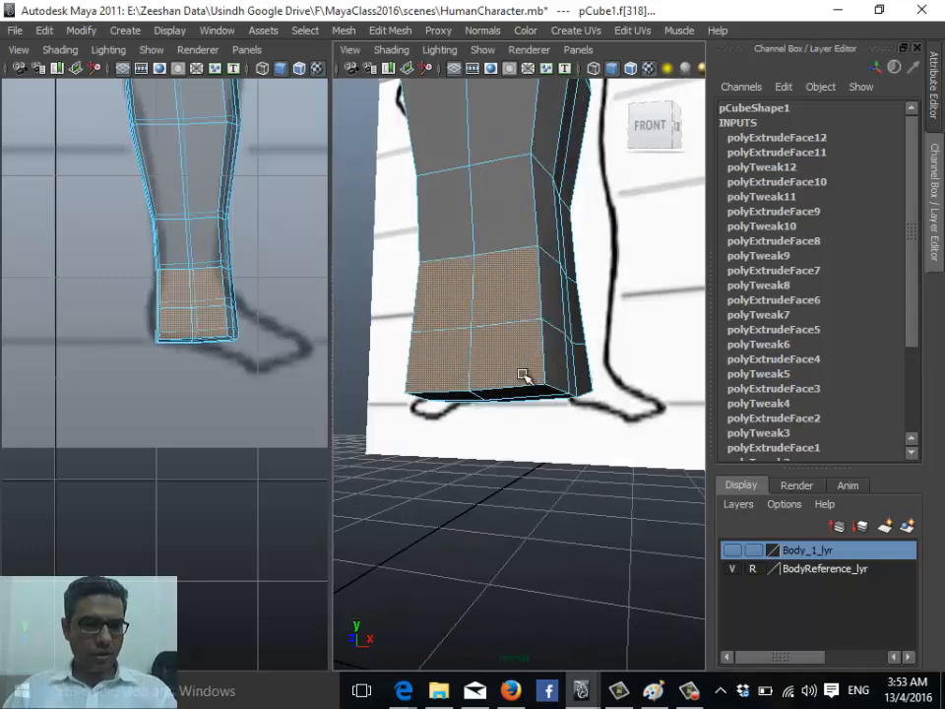
Extrude the four selected faces slightly forward, then reduce their height and reposition them to start the instep
key("space")
left_click_drag(535, 338, 621, 337)
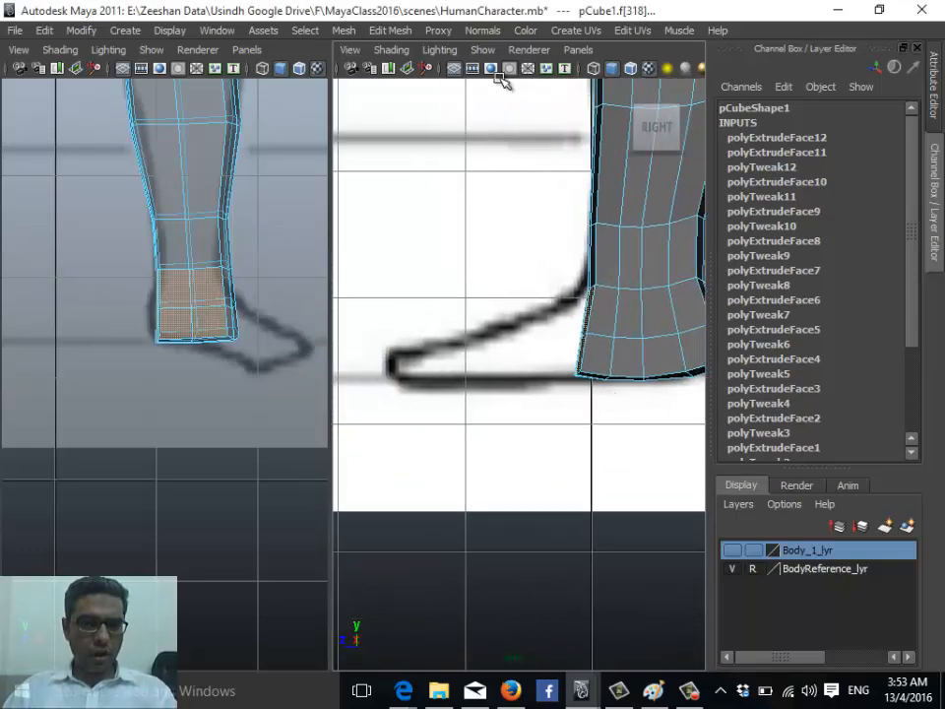
left_click(438, 29)
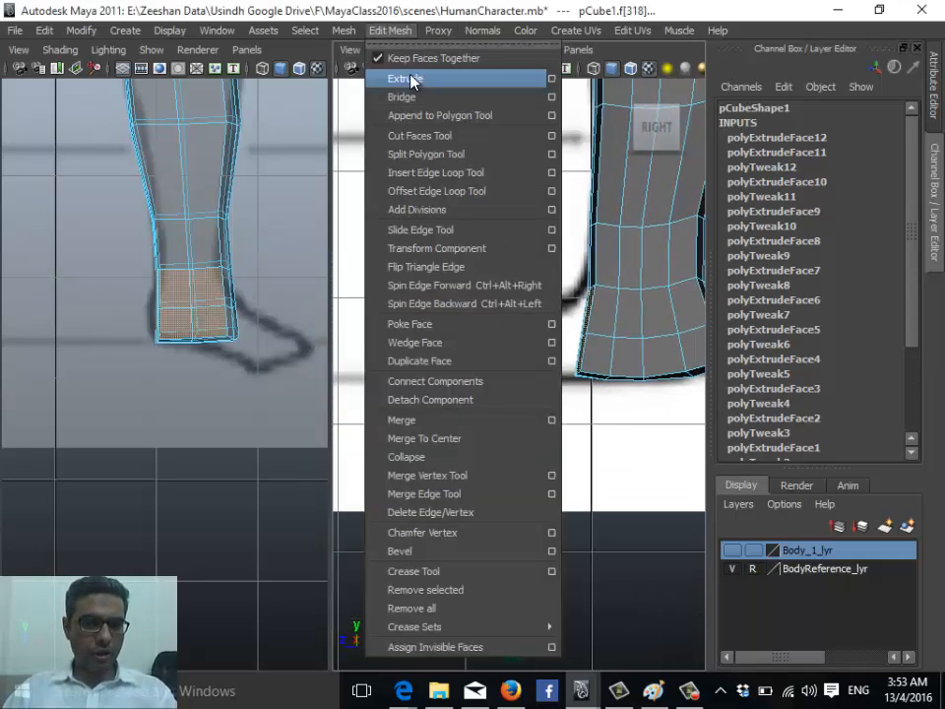
left_click(400, 99)
left_click_drag(547, 309, 513, 301)
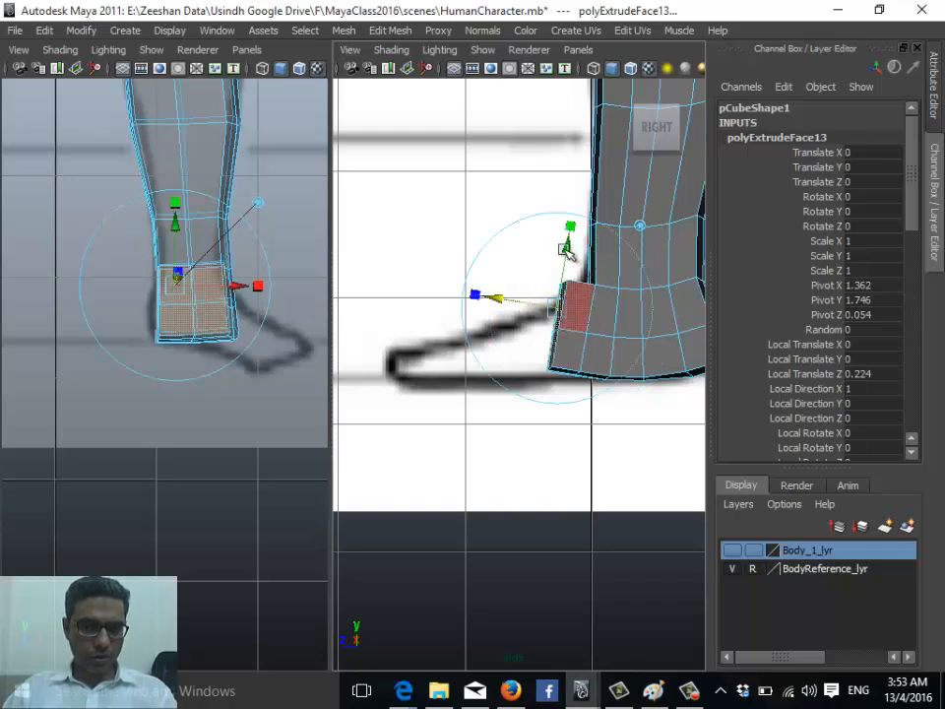
left_click_drag(565, 245, 556, 271)
key("e")
key("r")
key("w")
left_click_drag(556, 335, 542, 339)
middle_click_drag(457, 365, 476, 329, "alt")
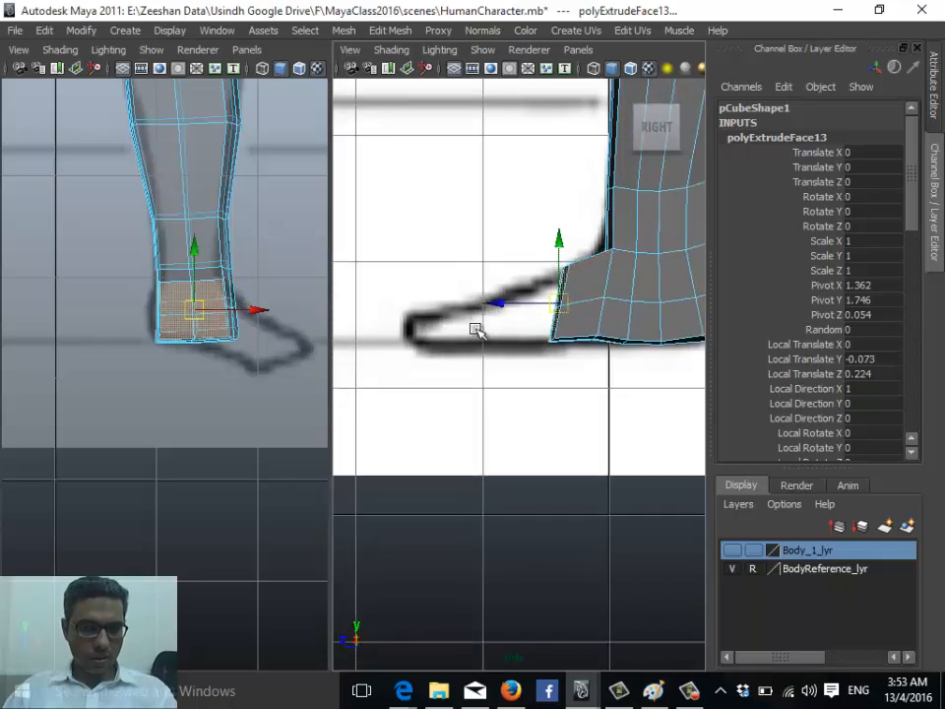
Extrude the instep faces forward to mid-foot and scale down their height to fit the foot outline
key("ctrl+e")
left_click_drag(559, 295, 507, 310)
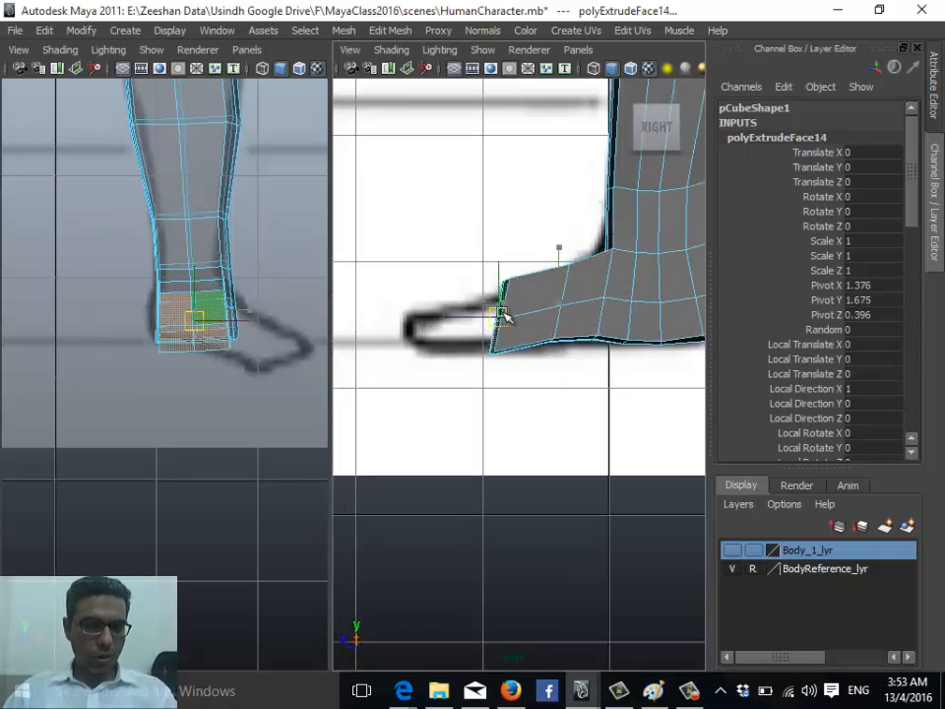
left_click_drag(496, 239, 497, 261)
key("w")
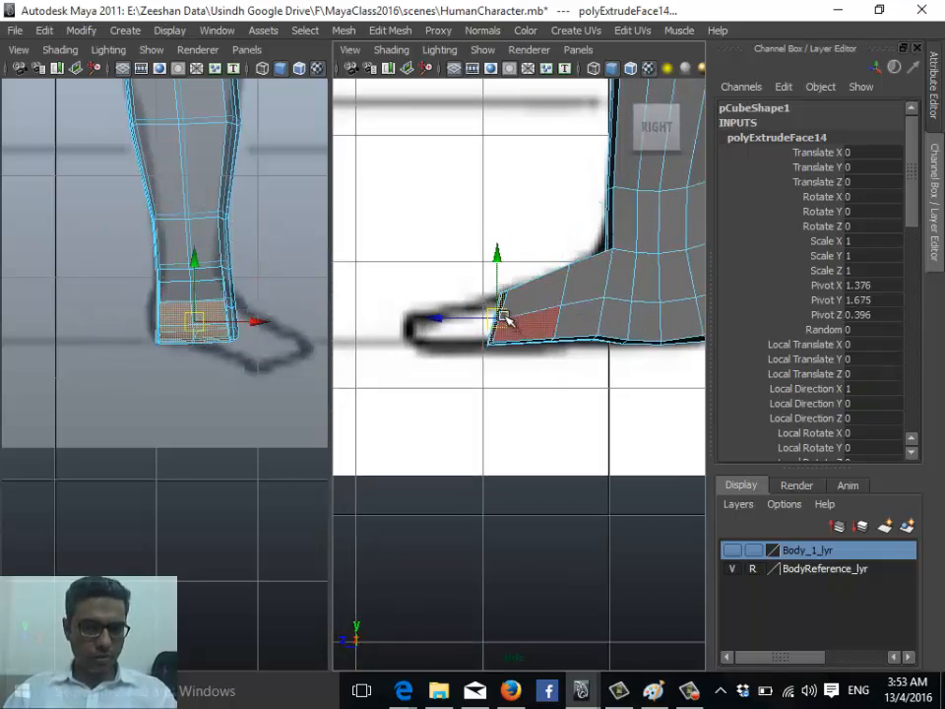
Extrude the mid-foot faces forward to the base of the toes and flatten them to the sloping outline
left_click_drag(501, 315, 445, 325)
key("ctrl+e")
key("r")
left_click_drag(441, 245, 437, 265)
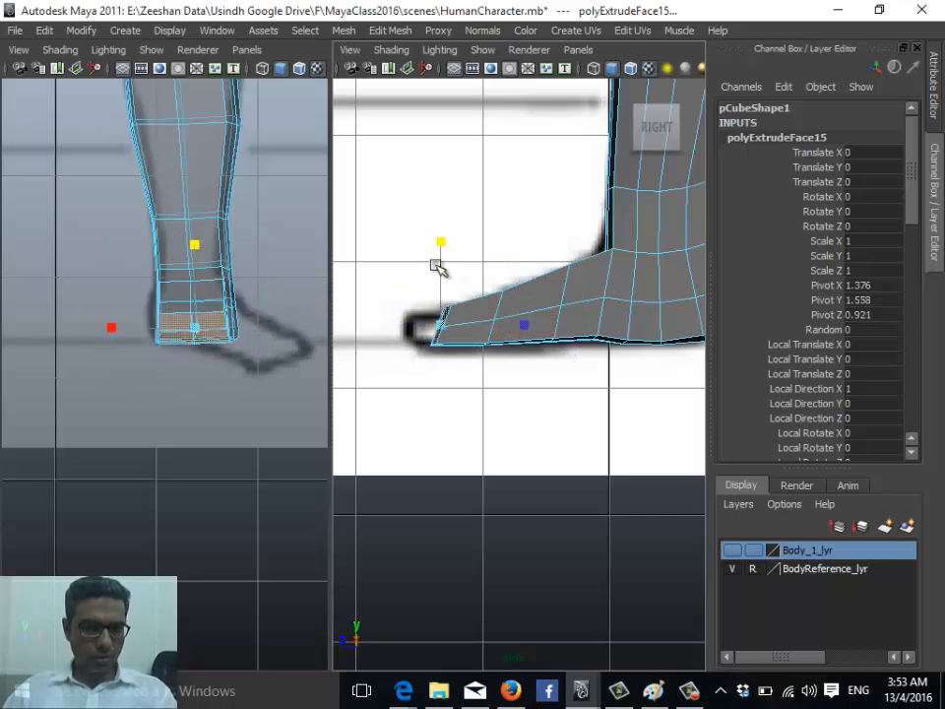
Extrude the front faces of the foot to the toe tip and reduce their height to match the reference
key("w")
key("ctrl+e")
left_click_drag(443, 318, 411, 323)
key("r")
left_click_drag(418, 248, 415, 268)
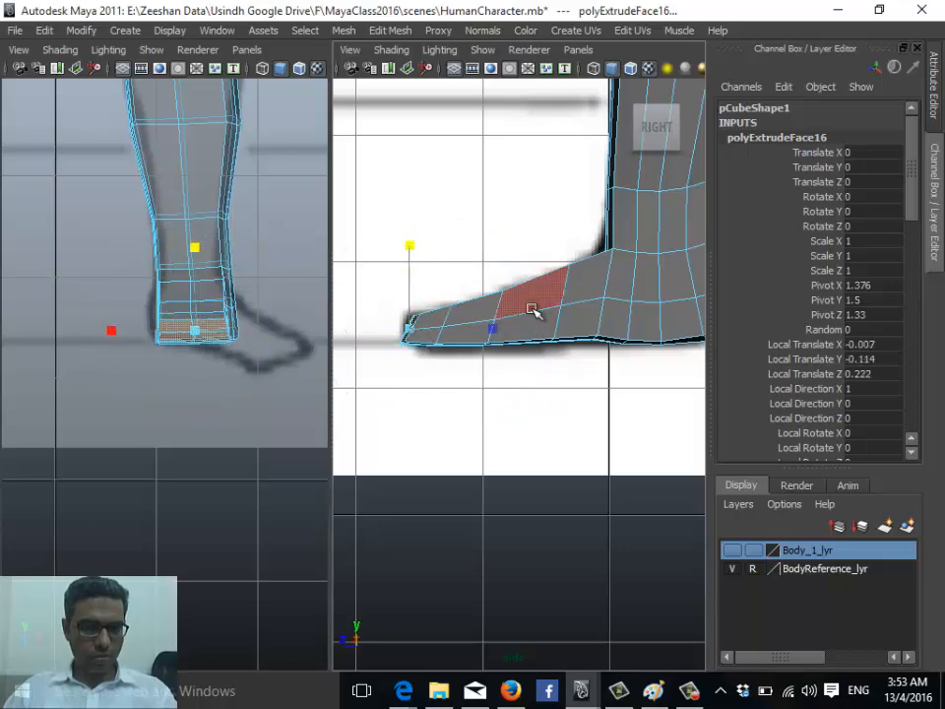
Examine the extruded leg and foot against the reference planes in the perspective and front views
key("space")
left_click_drag(490, 316, 490, 264)
left_click_drag(466, 370, 597, 441, "alt")
right_click_drag(596, 442, 490, 347, "alt")
left_click_drag(490, 347, 471, 325, "alt")
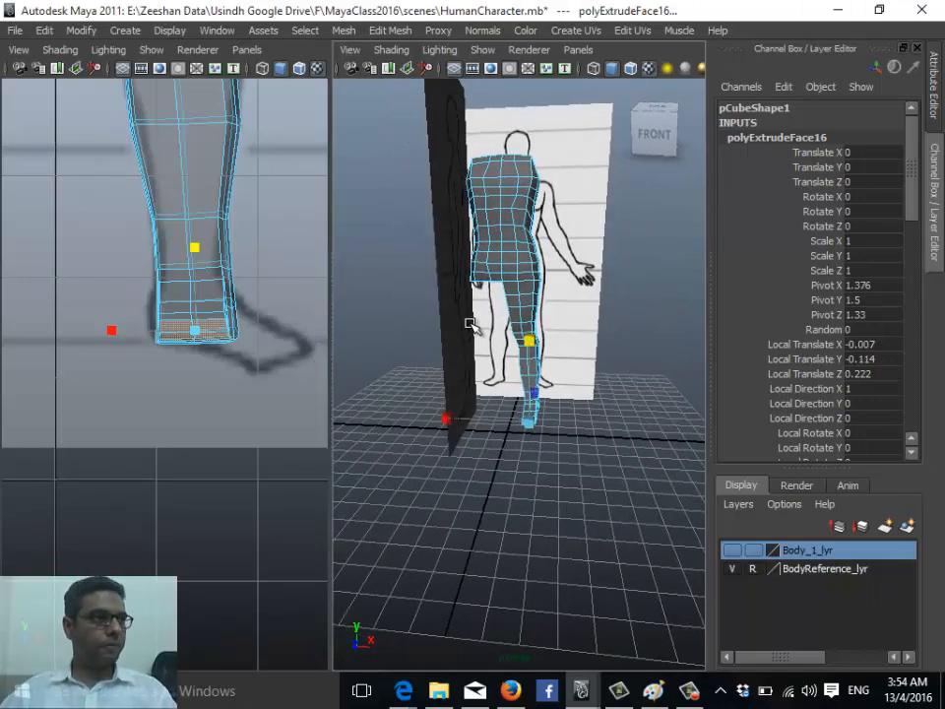
scroll(211, 312, "down", 5)
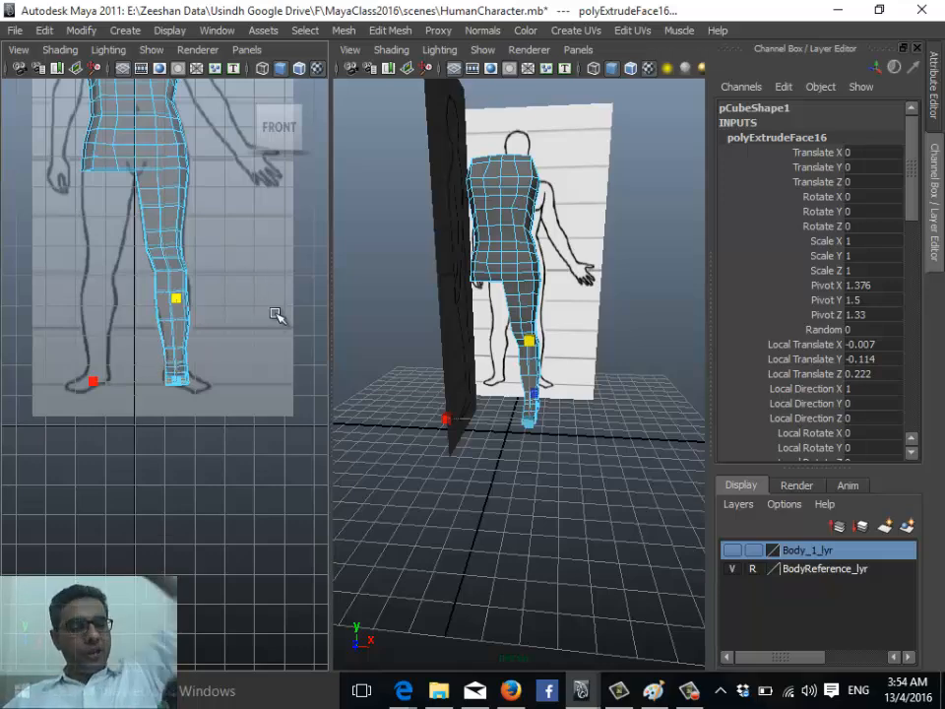
middle_click_drag(430, 295, 454, 246, "alt")
left_click_drag(454, 246, 383, 327, "alt")
right_click_drag(382, 327, 511, 390, "alt")
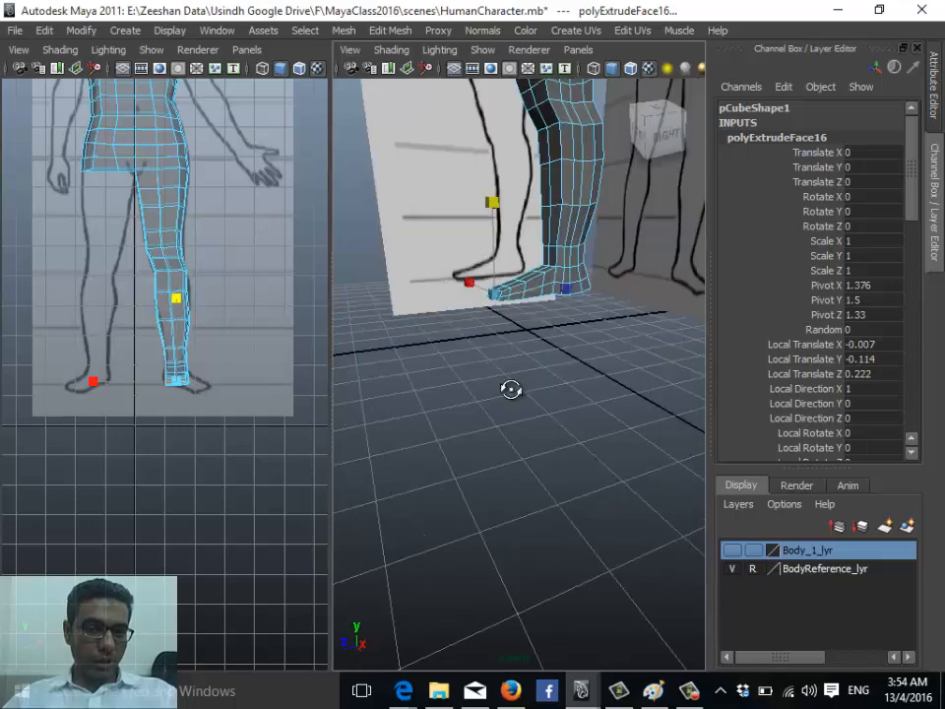
left_click_drag(511, 390, 531, 379, "alt")
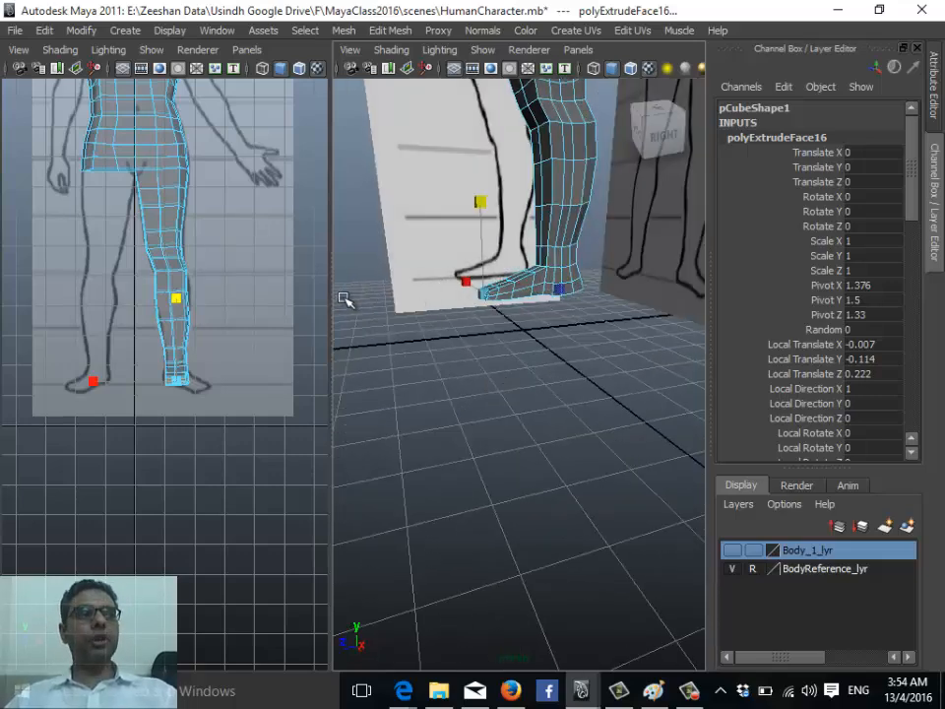
left_click_drag(423, 275, 484, 367, "alt")
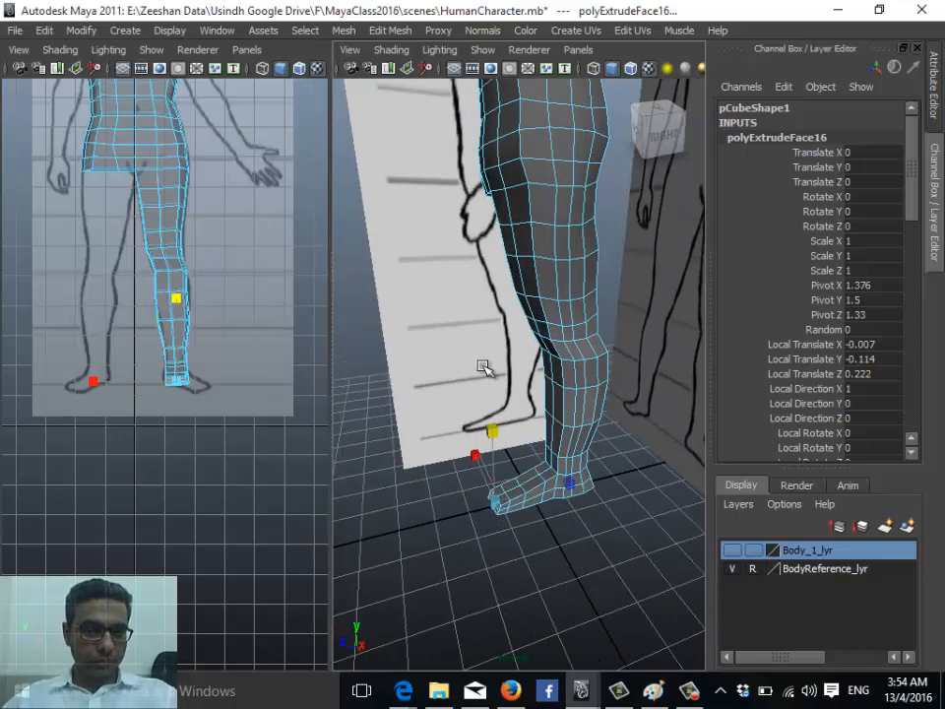
Return to the side view and turn on X-Ray shading so the reference shows through the mesh
key("space")
left_click(595, 287)
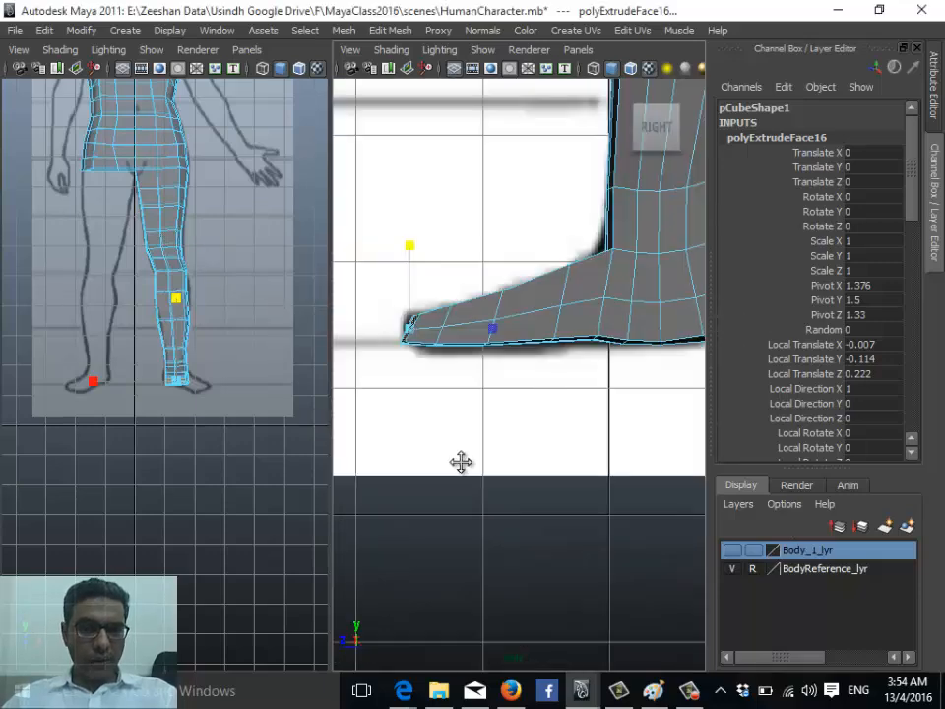
scroll(460, 460, "up", 3)
left_click(391, 50)
left_click(394, 52)
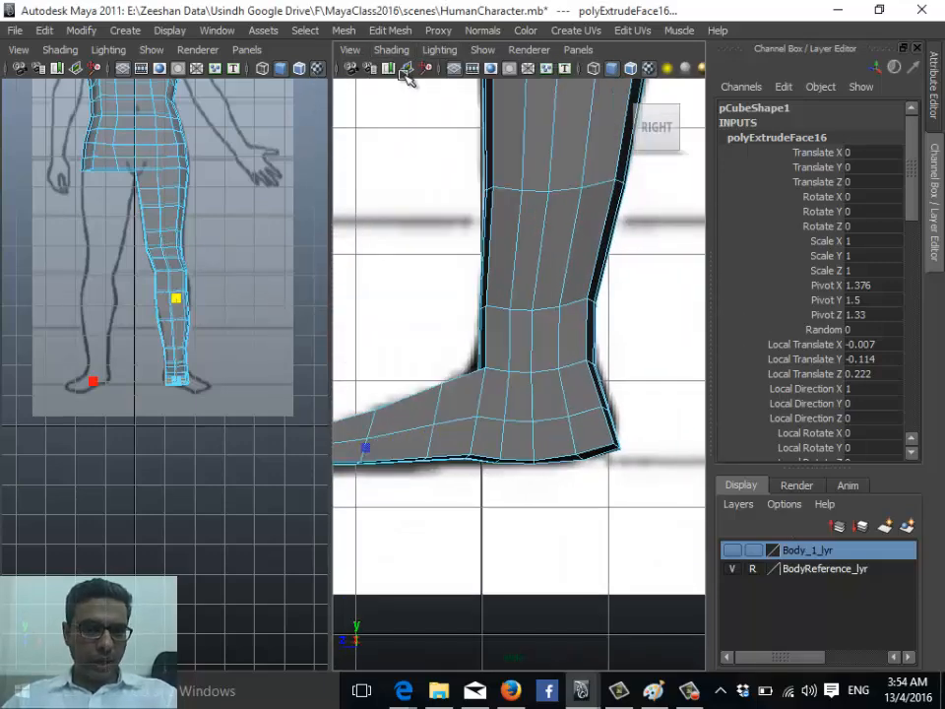
left_click(391, 50)
left_click(451, 261)
left_click(430, 134)
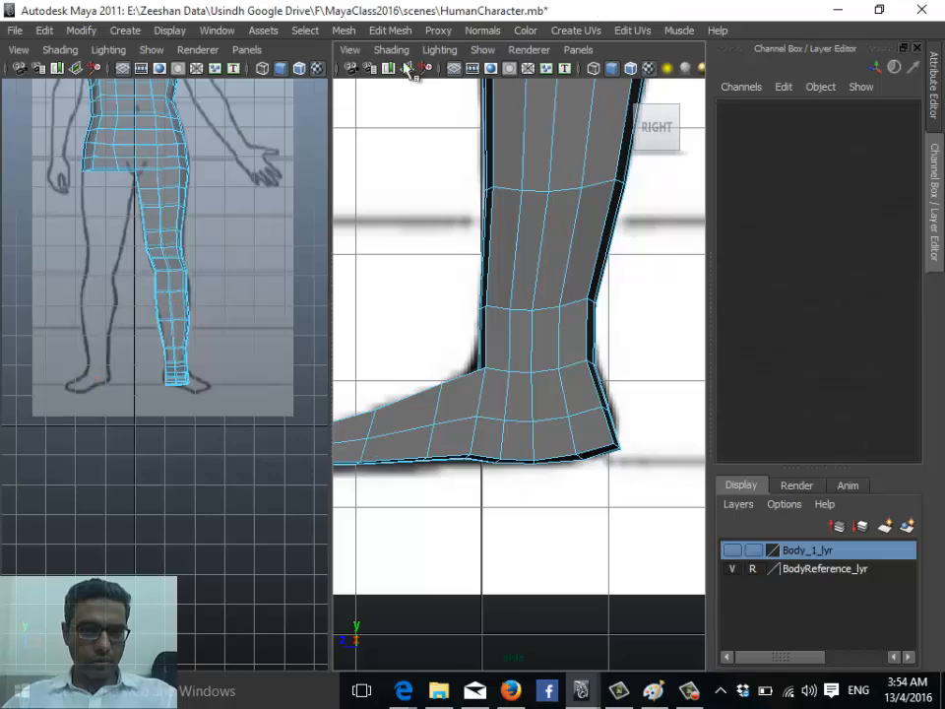
left_click(391, 49)
left_click(458, 264)
left_click(391, 49)
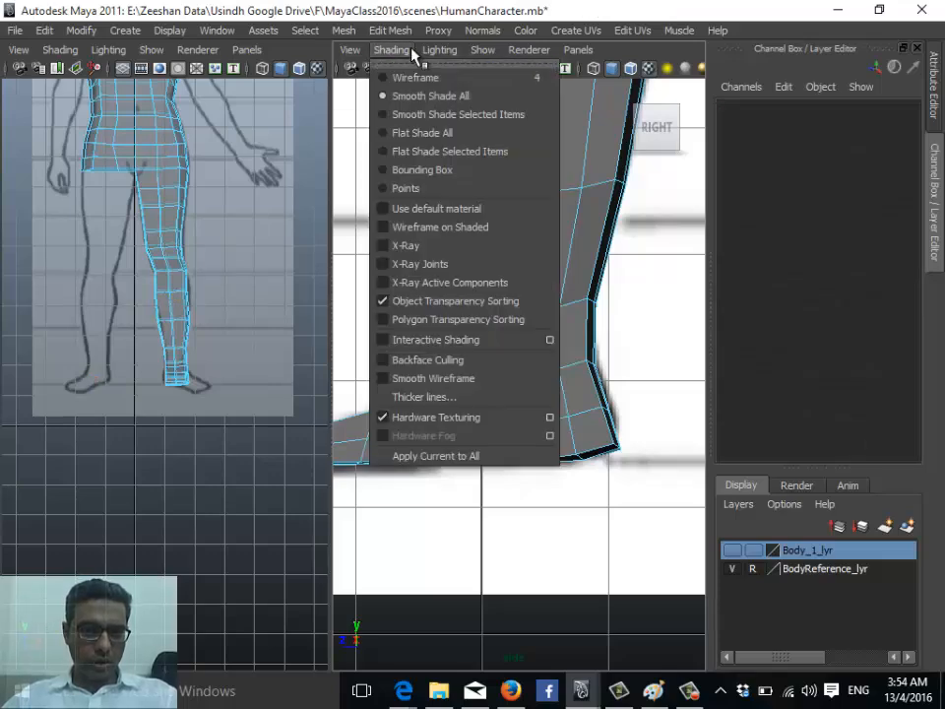
left_click(443, 246)
scroll(545, 367, "down", 3)
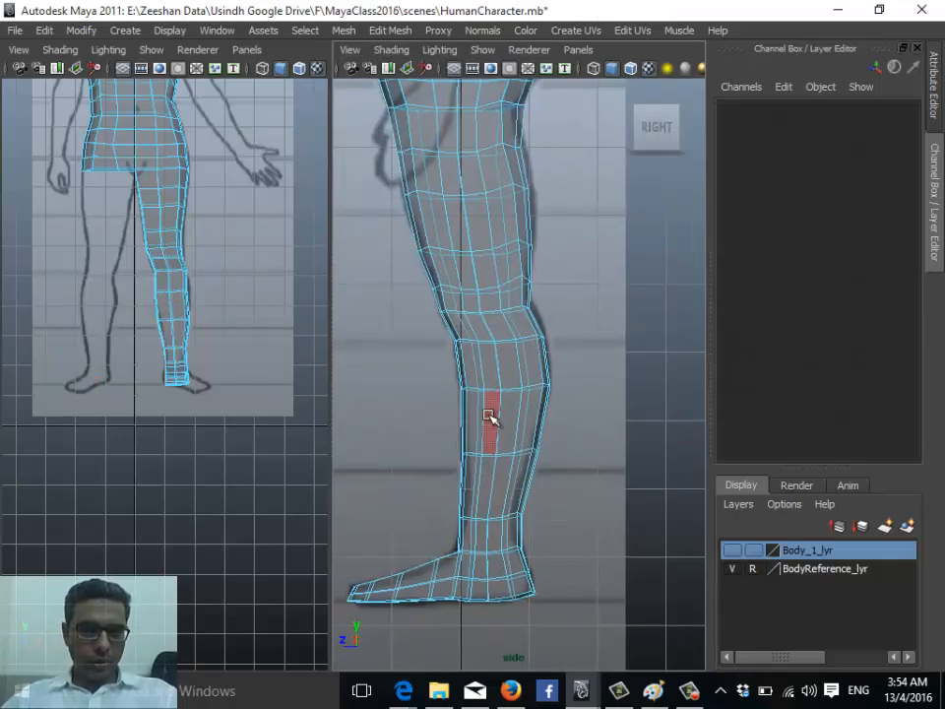
Maximize the side view, switch to vertex selection, and move the front mid-thigh vertices to follow the reference outline
key("space")
right_click_drag(388, 333, 325, 335)
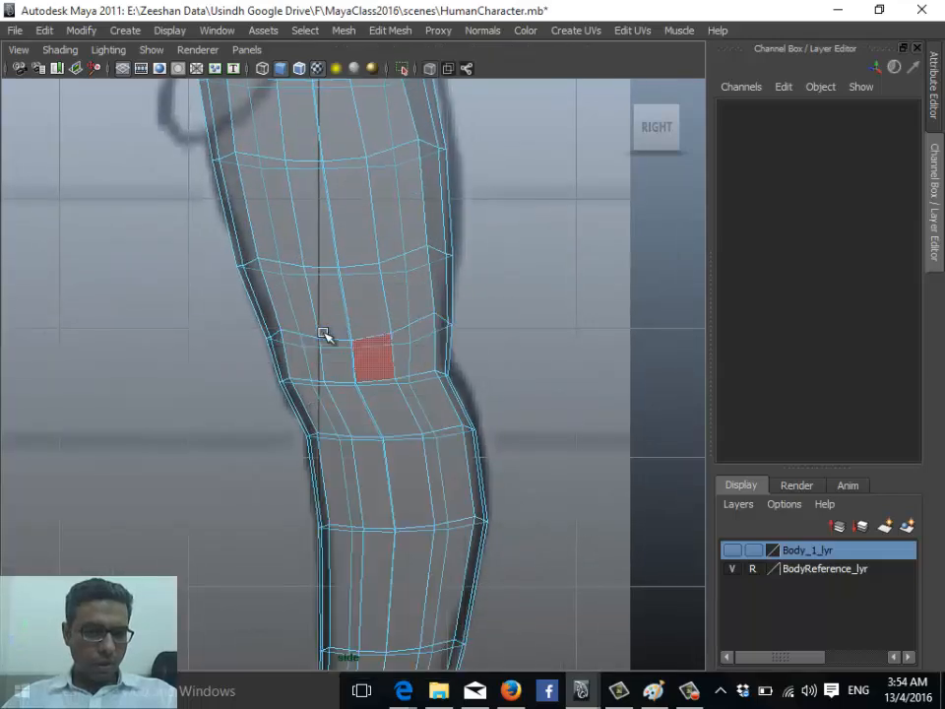
middle_click_drag(377, 313, 296, 439, "alt")
left_click_drag(373, 287, 296, 271)
key("w")
middle_click_drag(347, 179, 378, 264, "alt")
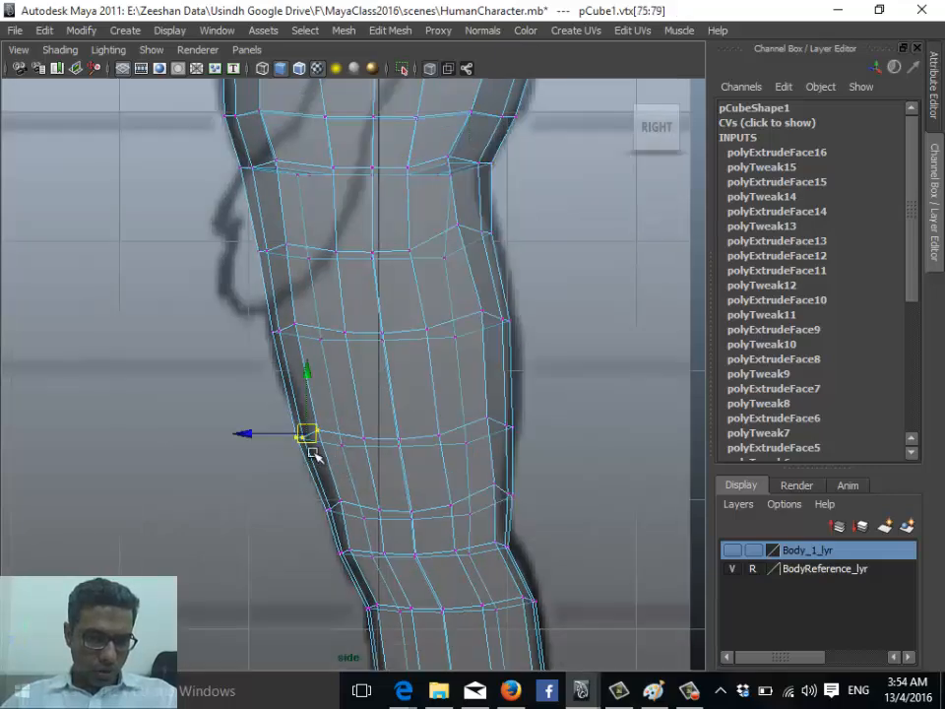
left_click_drag(290, 409, 312, 447)
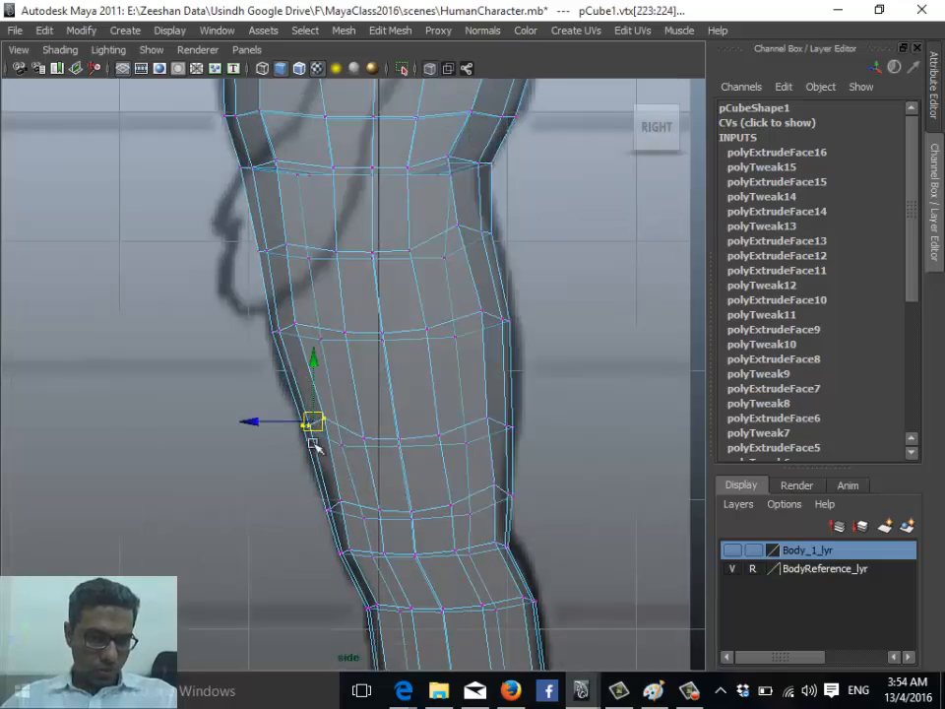
Move the front vertices above the knee and the back vertices around the knee onto the side reference outline
middle_click_drag(316, 449, 362, 219, "alt")
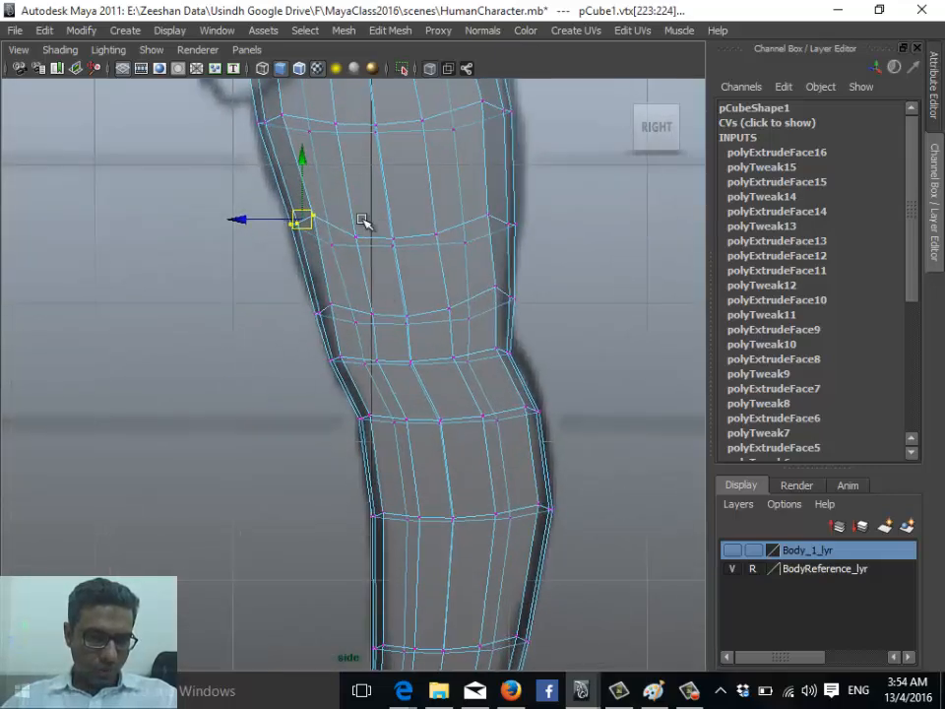
left_click(322, 312)
middle_click_drag(334, 397, 375, 325, "alt")
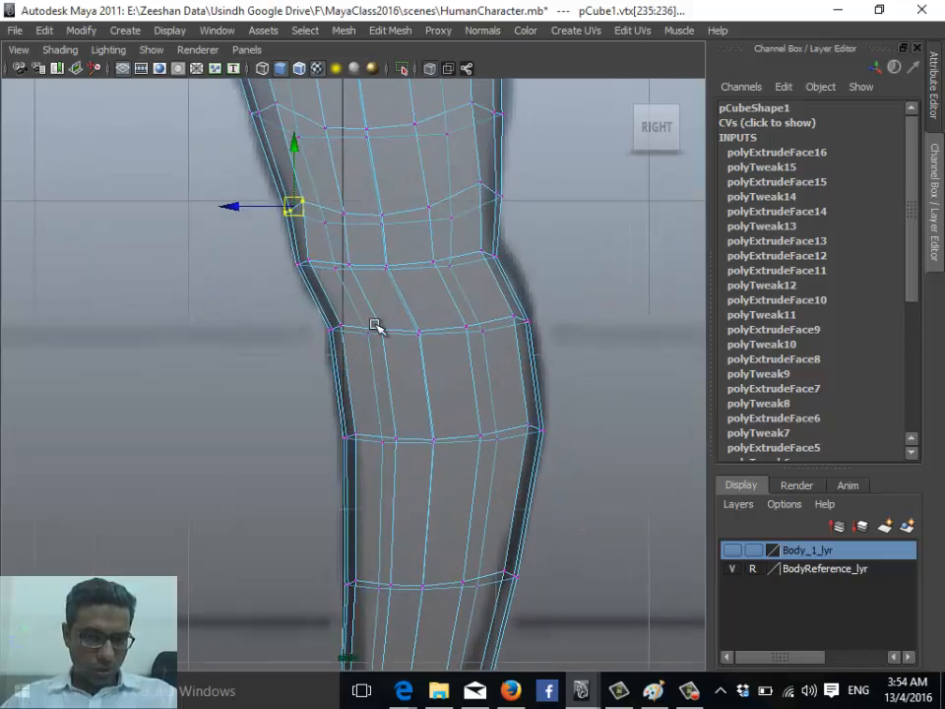
middle_click_drag(482, 315, 432, 253, "alt")
left_click(399, 255)
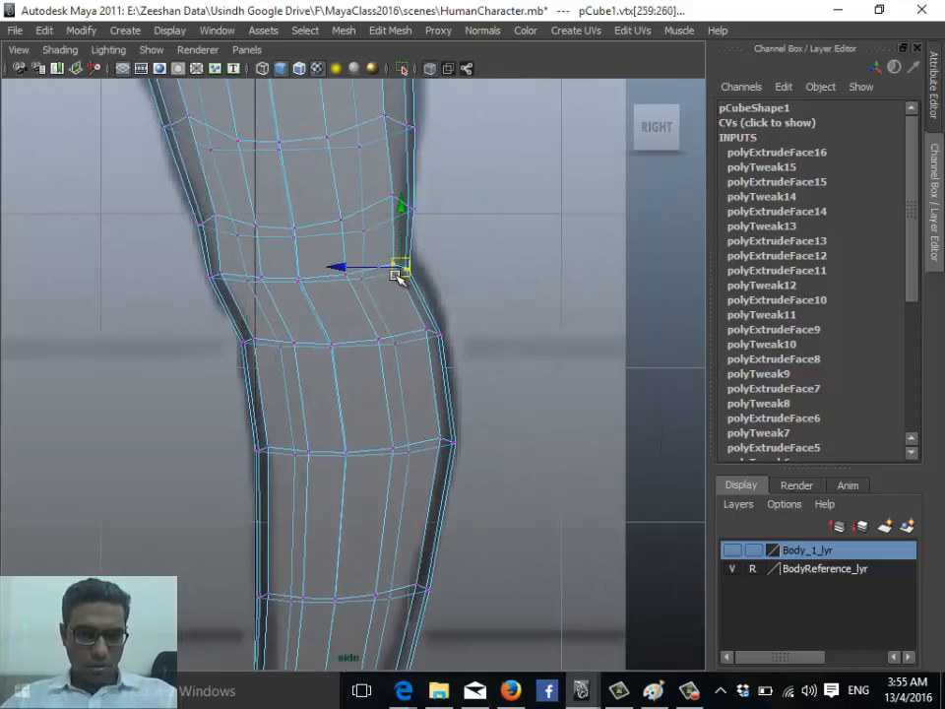
left_click(437, 335)
left_click_drag(436, 334, 434, 313)
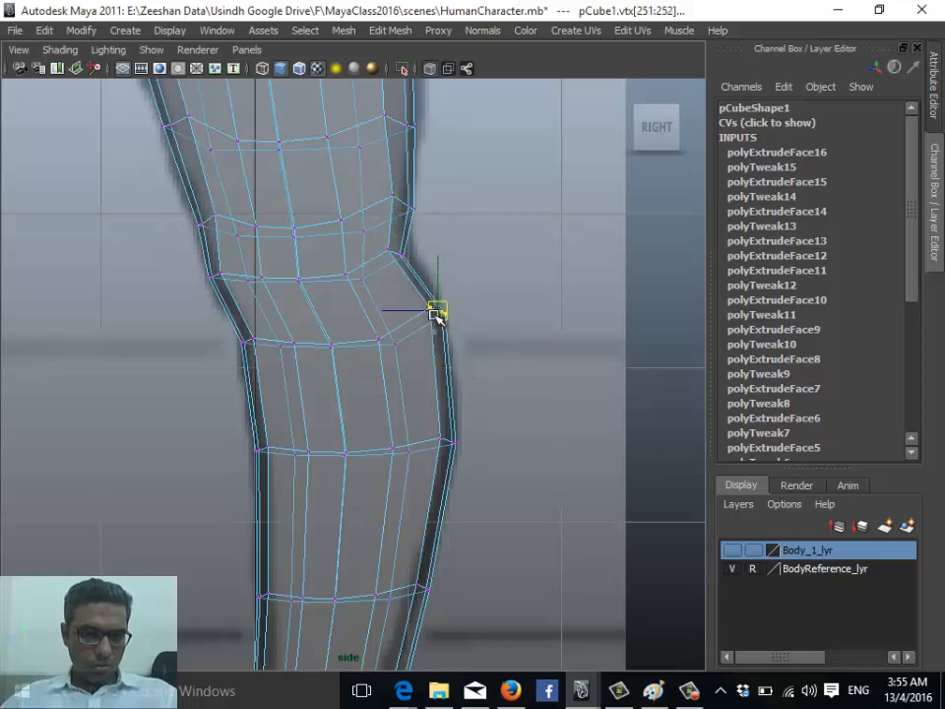
Move the front shin vertices and the back mid-calf vertices to follow the lower leg's outline in the side reference
middle_click_drag(431, 365, 458, 199, "alt")
left_click_drag(221, 254, 290, 288)
middle_click_drag(293, 408, 262, 317, "alt")
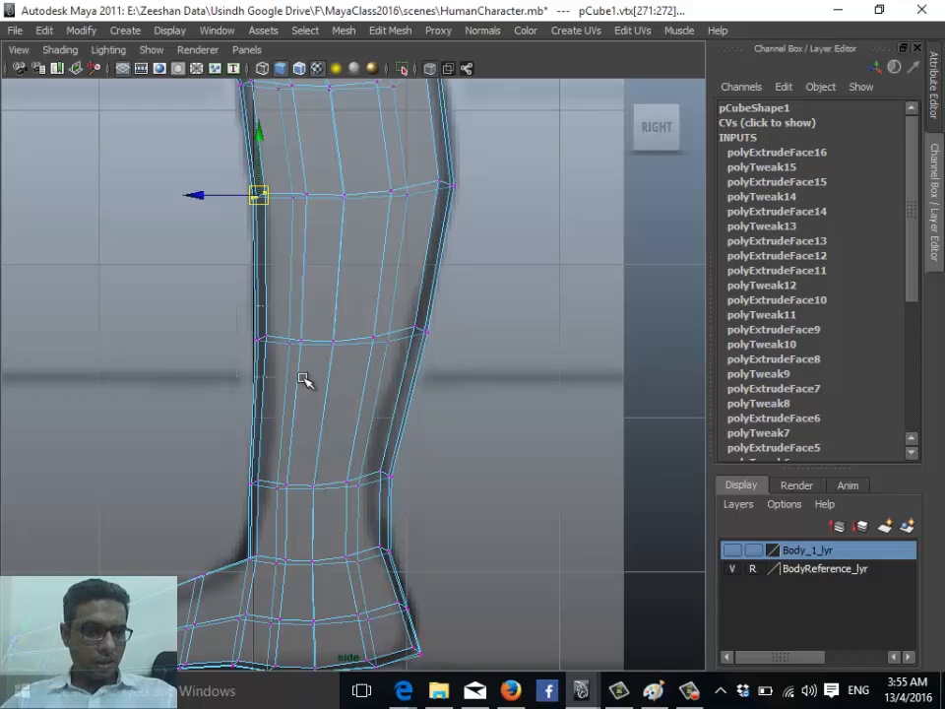
left_click_drag(303, 378, 315, 383)
left_click_drag(276, 339, 281, 341)
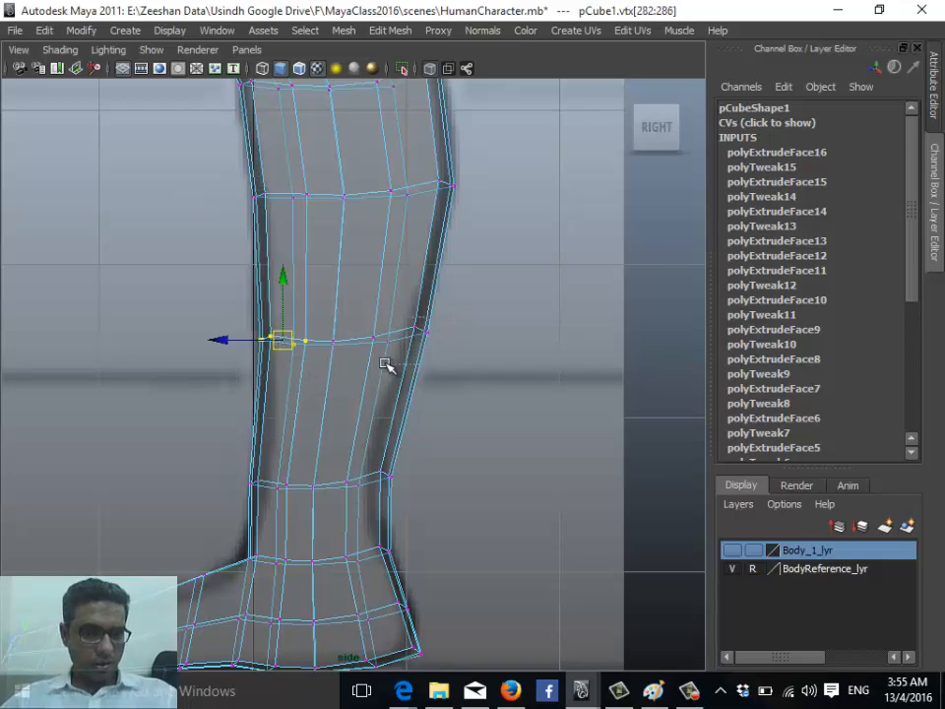
left_click_drag(385, 364, 361, 367)
left_click_drag(407, 336, 400, 336)
middle_click_drag(368, 412, 383, 333, "alt")
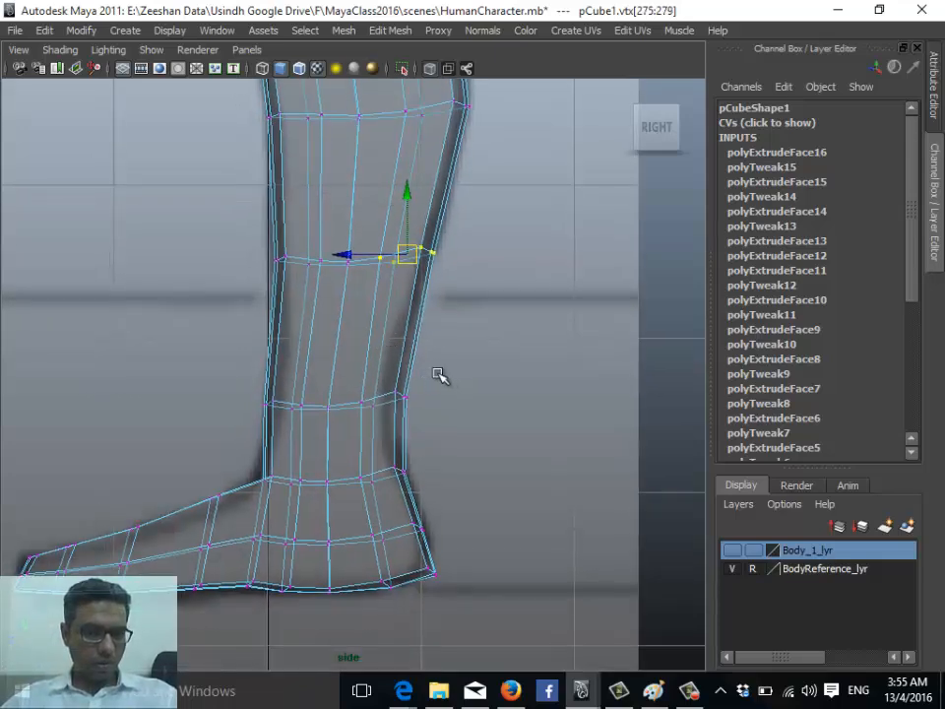
Pull the back and front vertices of the row above the ankle inward to match the side reference
left_click_drag(438, 374, 368, 398)
middle_click_drag(364, 473, 380, 431, "alt")
right_click_drag(380, 430, 430, 435, "alt")
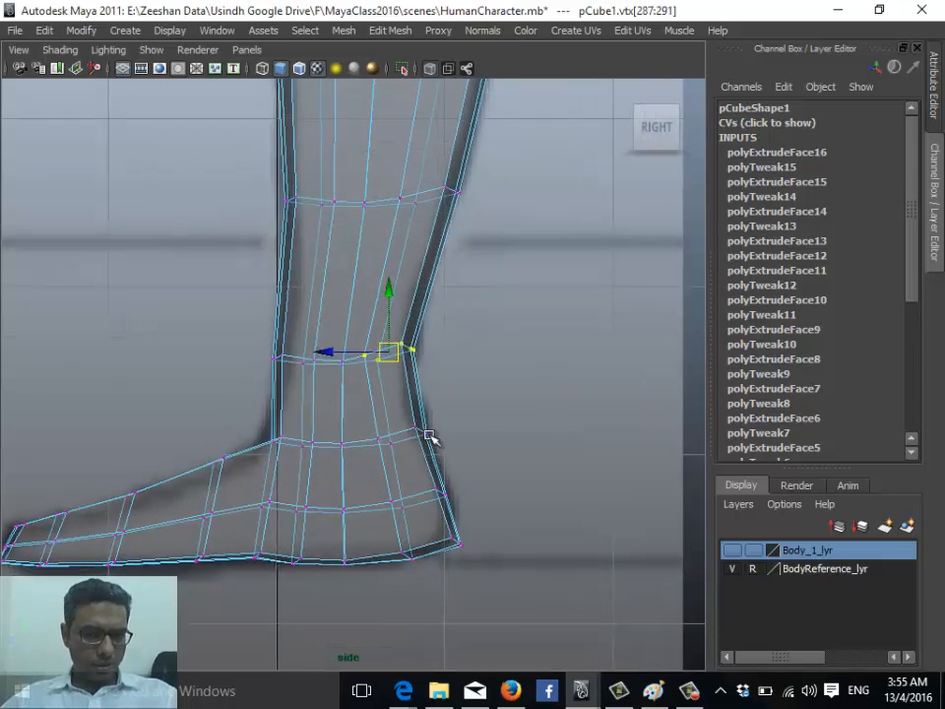
left_click_drag(288, 386, 285, 361)
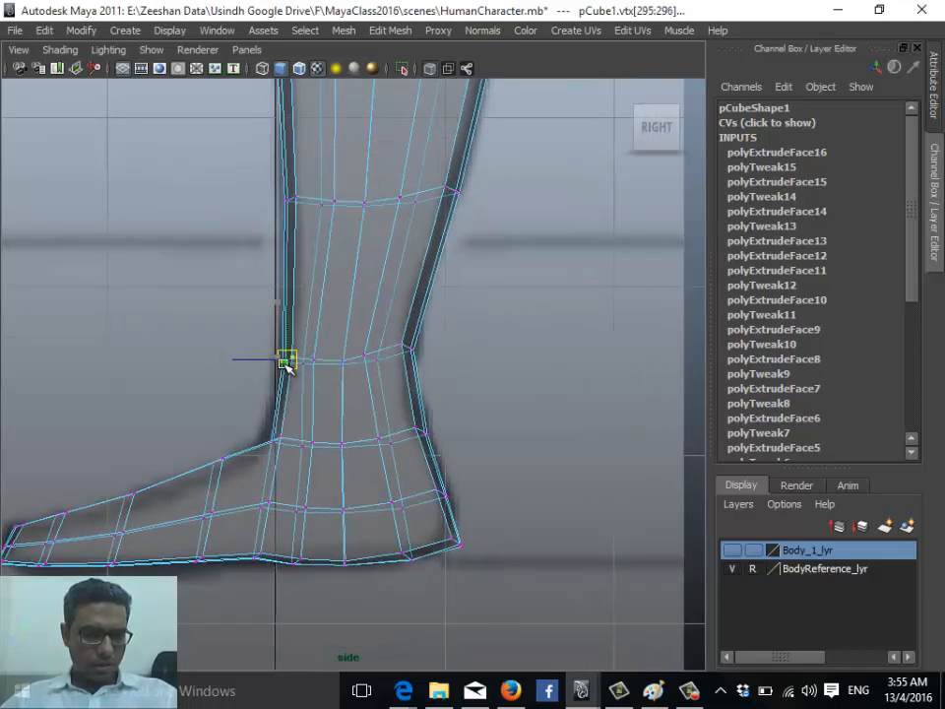
Reposition the vertices at the front of the ankle and along the back of the heel to fit the side reference
left_click_drag(245, 422, 274, 441)
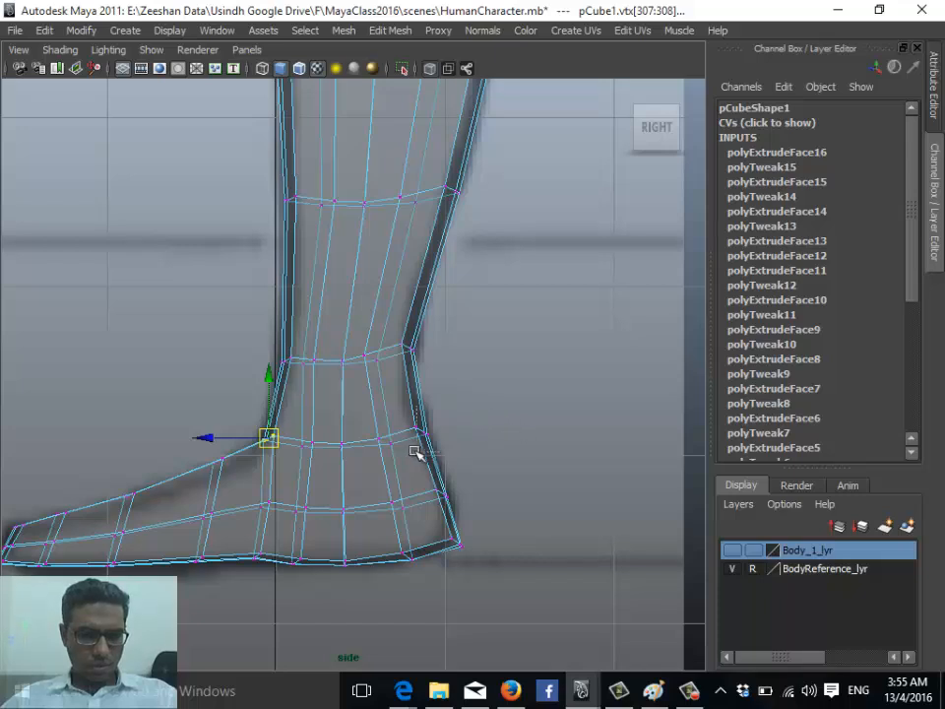
left_click_drag(415, 451, 420, 424)
left_click_drag(422, 502, 438, 475)
left_click_drag(463, 562, 441, 532)
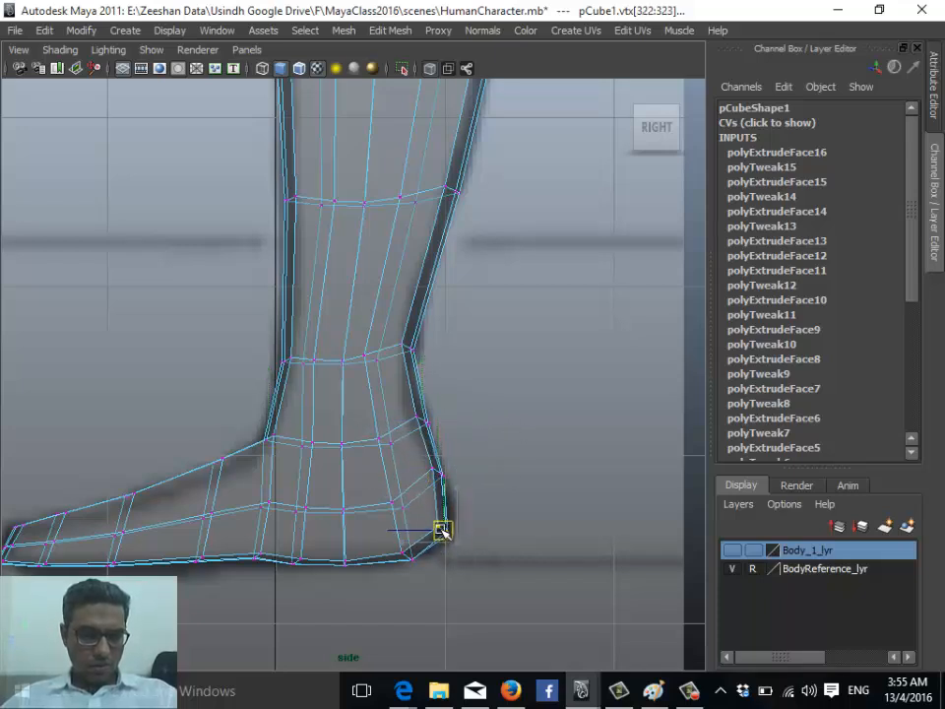
Clear the vertex selection and switch to the maximized front view, framed closely on the knee
middle_click_drag(168, 465, 300, 470, "alt")
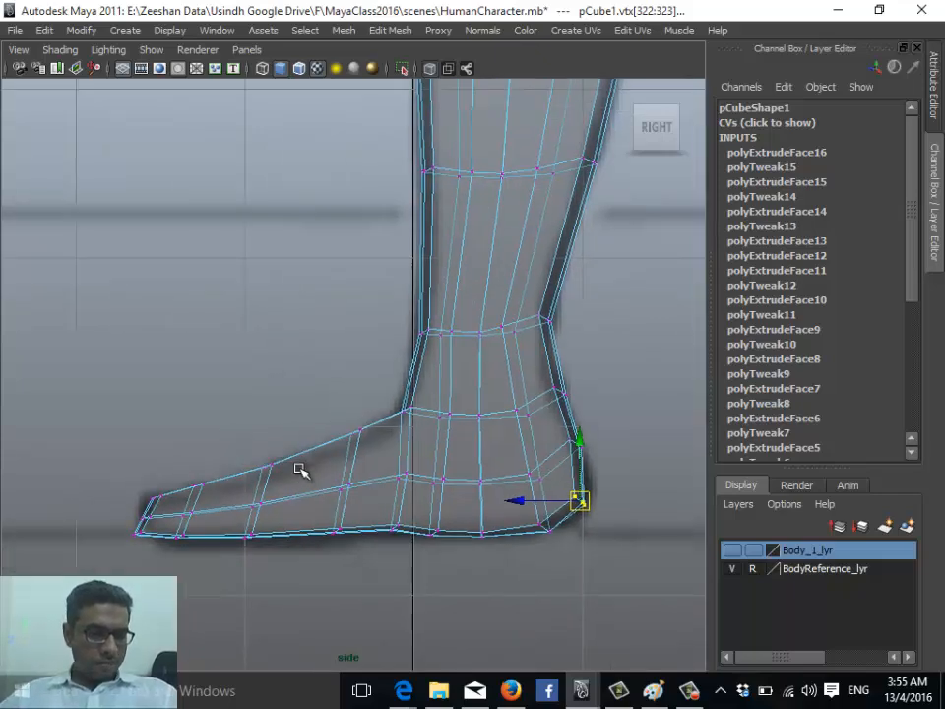
key("space")
left_click(335, 426)
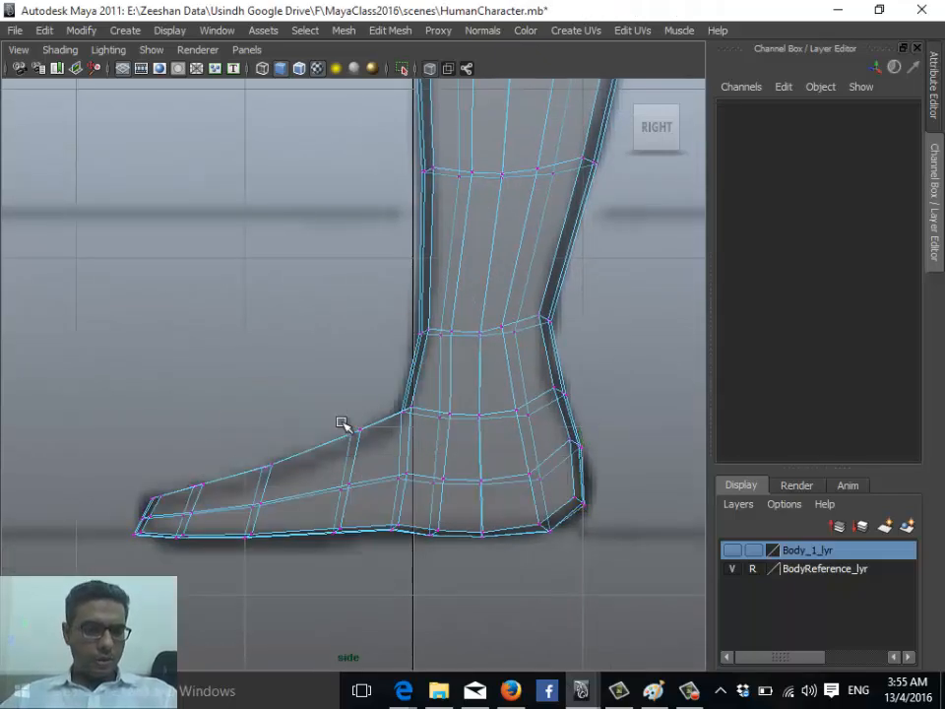
key("space")
key("space")
middle_click_drag(237, 356, 146, 508, "alt")
right_click_drag(146, 508, 618, 516, "alt")
middle_click_drag(246, 299, 365, 442, "alt")
Move the outer calf vertices and the inner and outer knee vertices onto the front reference outline
left_click_drag(323, 411, 357, 439)
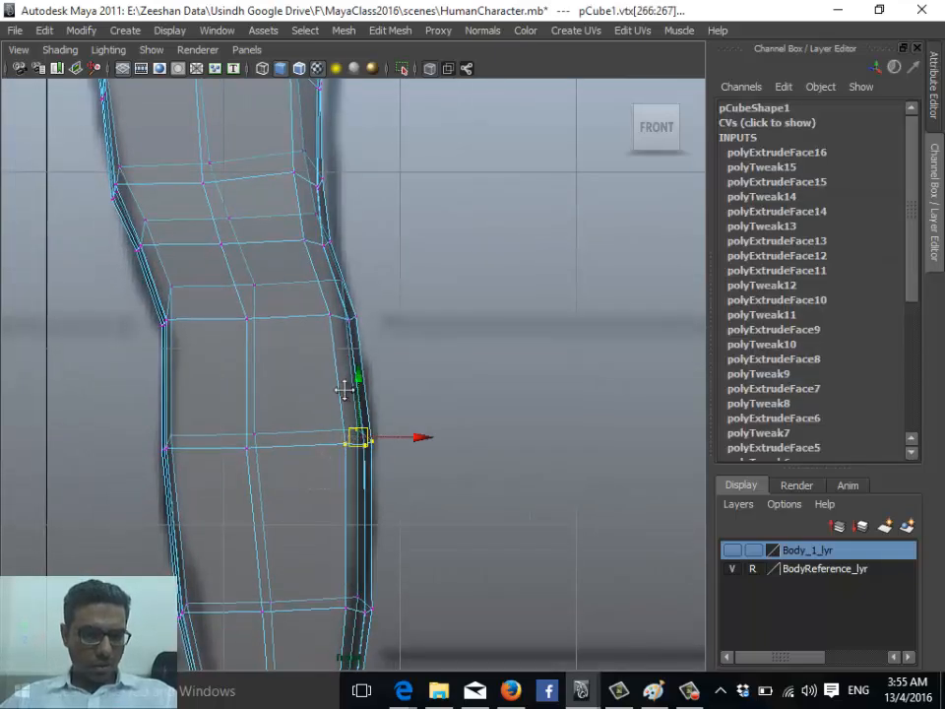
middle_click_drag(343, 388, 382, 449, "alt")
left_click(378, 378)
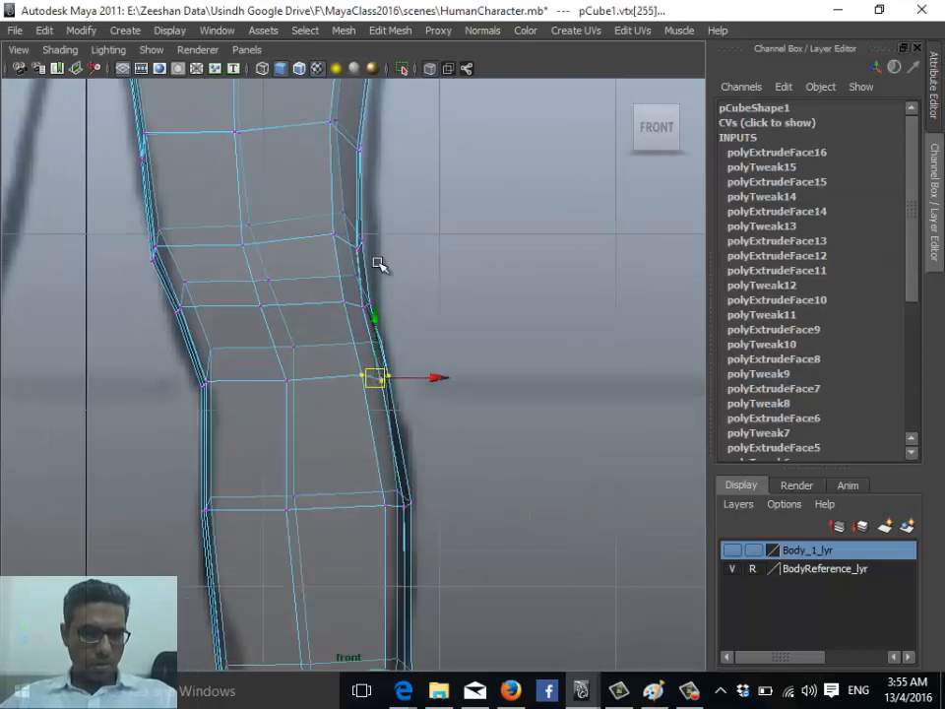
left_click(176, 309)
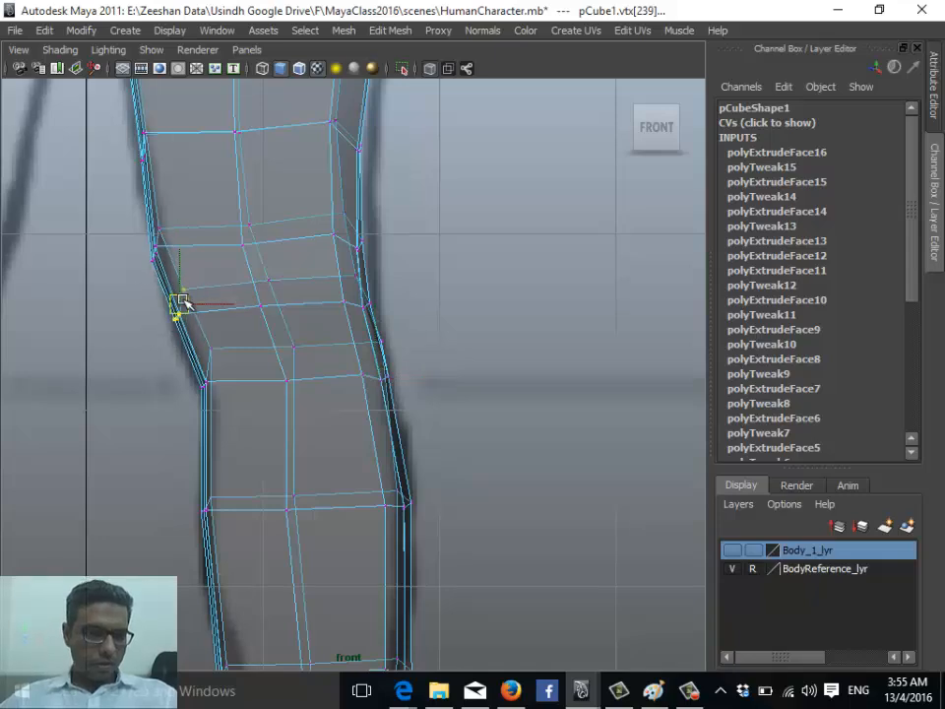
left_click(157, 241)
Adjust the outer and inner lower-thigh vertices above the knee to follow the front reference outline
middle_click_drag(254, 240, 271, 392, "alt")
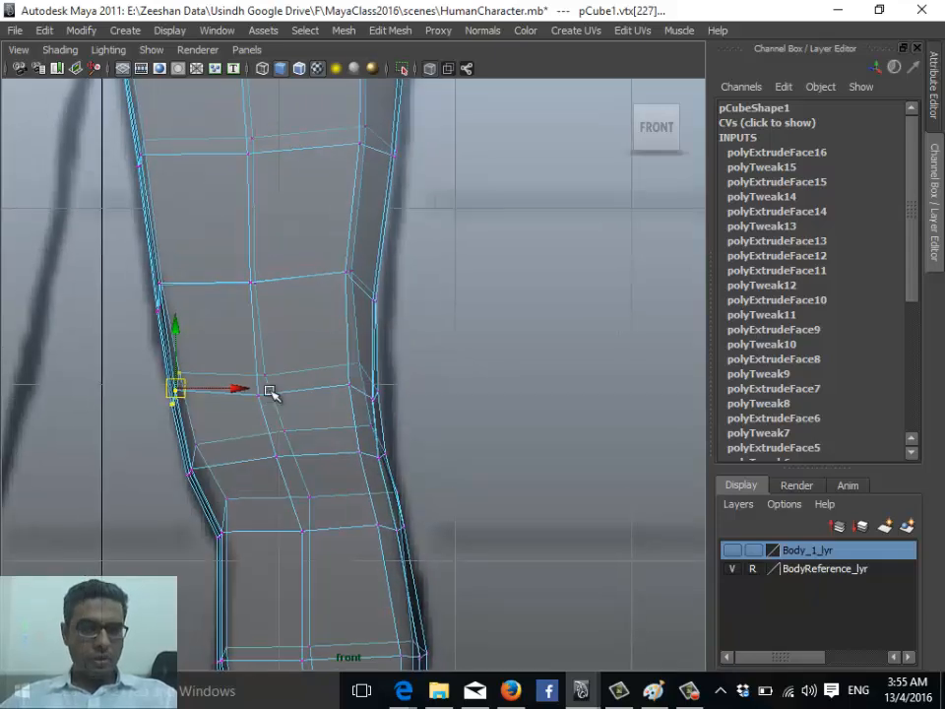
mouse_move(333, 254)
left_mouse_down()
mouse_move(400, 325)
mouse_move(338, 251)
left_mouse_up()
left_click(411, 315)
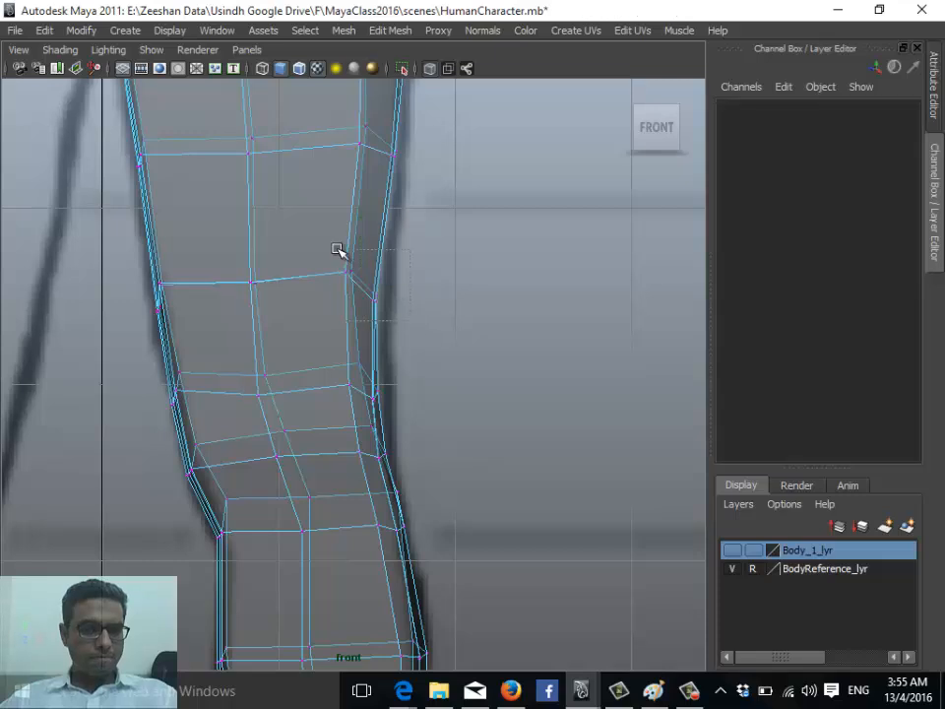
left_click_drag(365, 291, 372, 295)
middle_click_drag(375, 297, 381, 332, "alt")
scroll(403, 406, "up", 2)
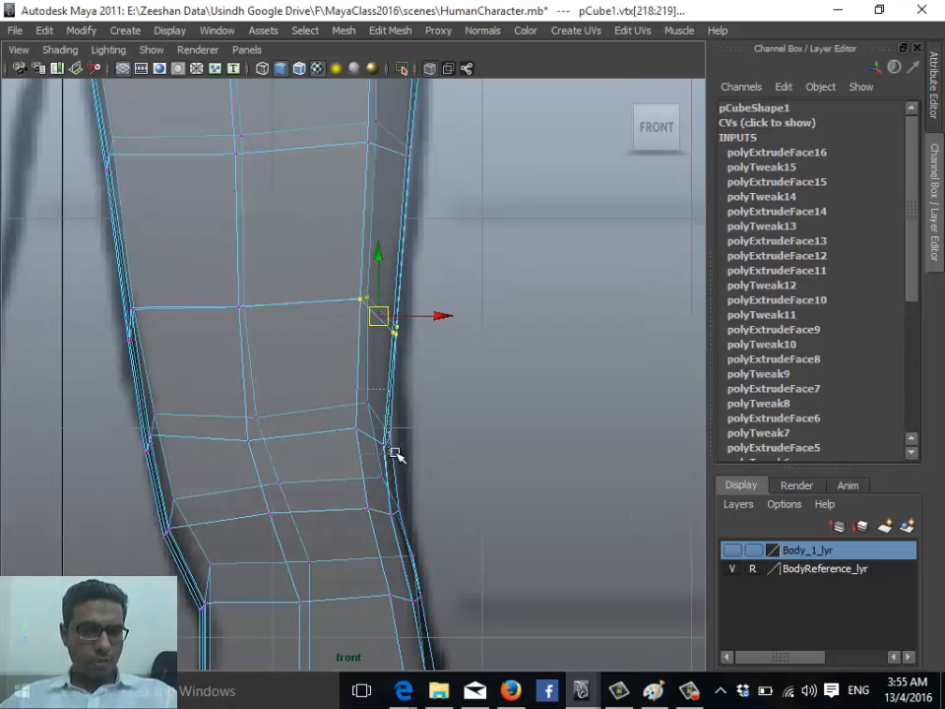
left_click_drag(395, 453, 397, 432)
middle_click_drag(298, 367, 349, 458, "alt")
left_click_drag(230, 373, 147, 455)
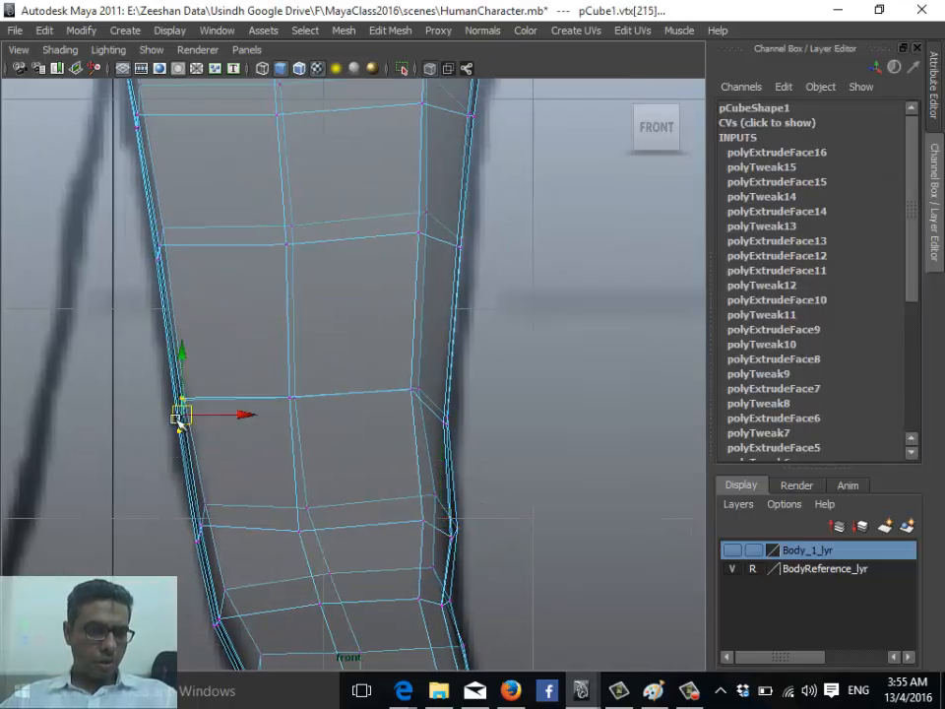
left_click_drag(177, 419, 172, 418)
Move the inner lower-calf vertices onto the front reference outline and raise the middle vertices of the same row
middle_click_drag(223, 267, 239, 331, "alt")
middle_click_drag(349, 462, 358, 369, "alt")
scroll(359, 370, "down", 5)
middle_click_drag(351, 293, 357, 374, "alt")
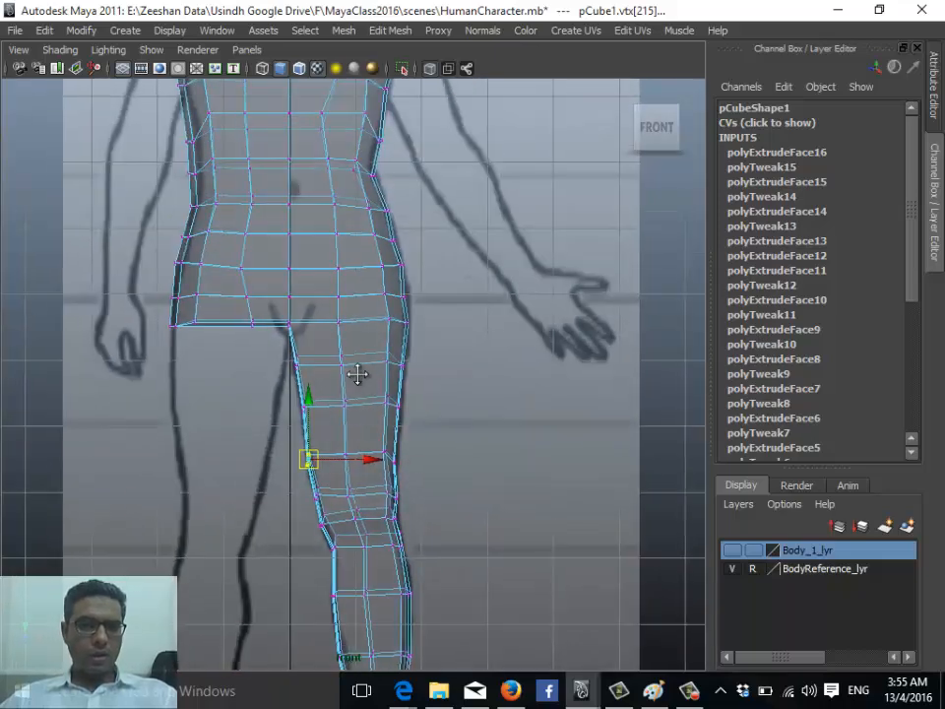
middle_click_drag(378, 423, 418, 211, "alt")
middle_click_drag(410, 485, 399, 384, "alt")
right_click_drag(413, 433, 576, 500, "alt")
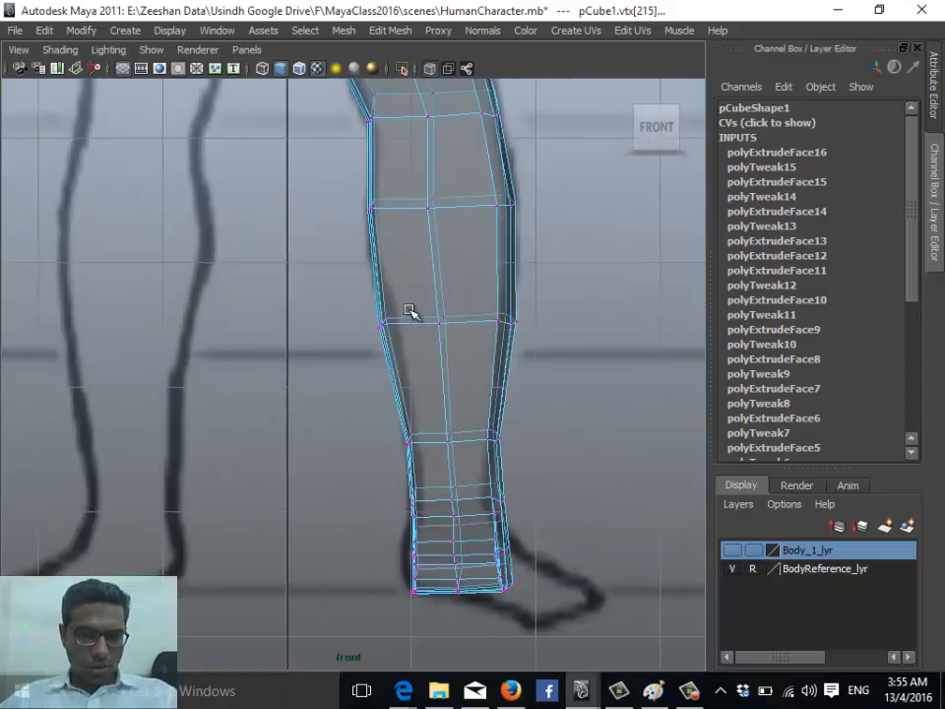
left_click(381, 325)
left_click_drag(380, 327, 443, 294)
left_click(441, 323)
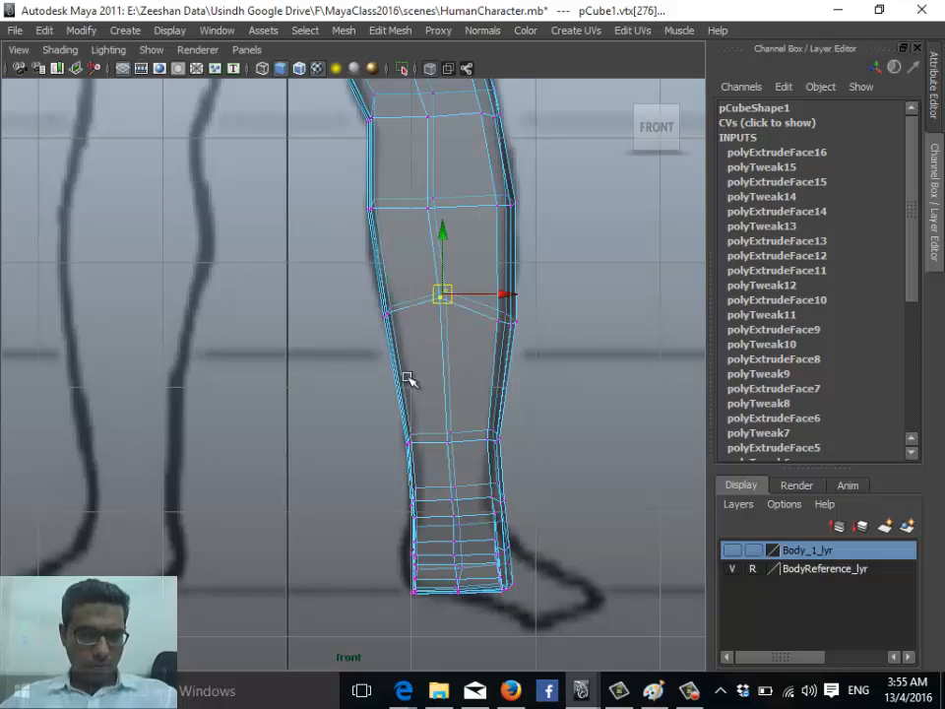
left_click(408, 441)
left_click_drag(413, 446, 422, 449)
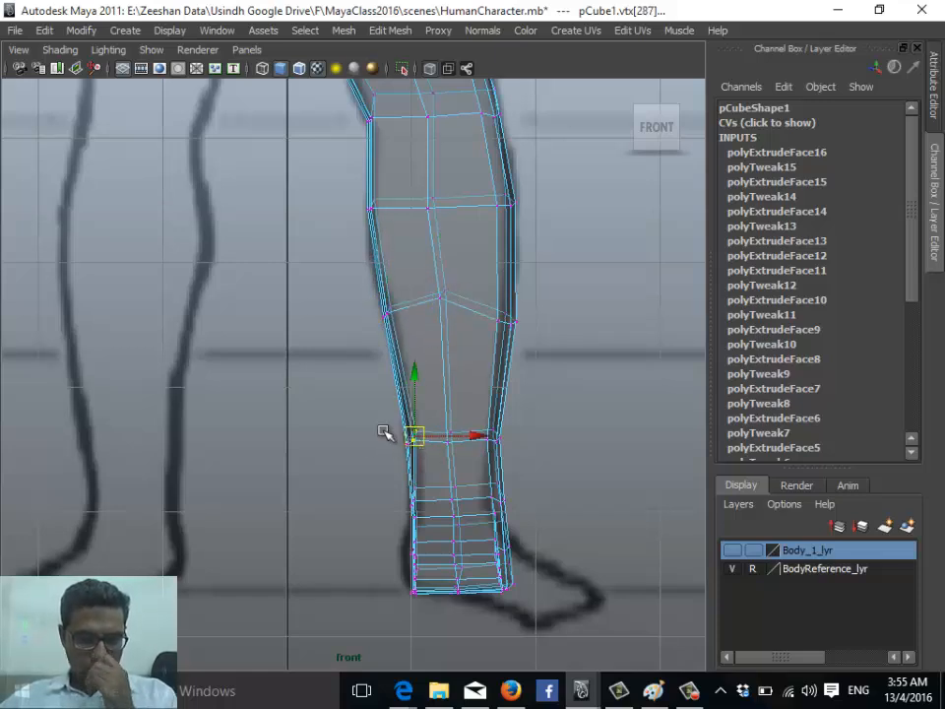
key("ctrl+z")
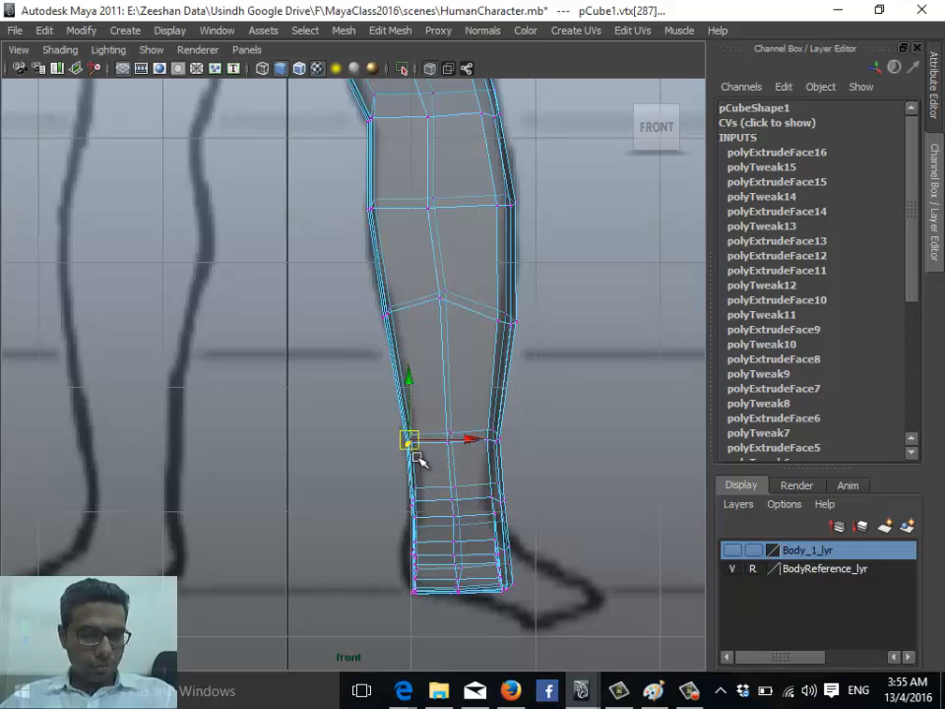
Move the outer vertices above and at the ankle inward to match the front reference outline
middle_click_drag(433, 478, 293, 423, "alt")
scroll(440, 373, "up", 2)
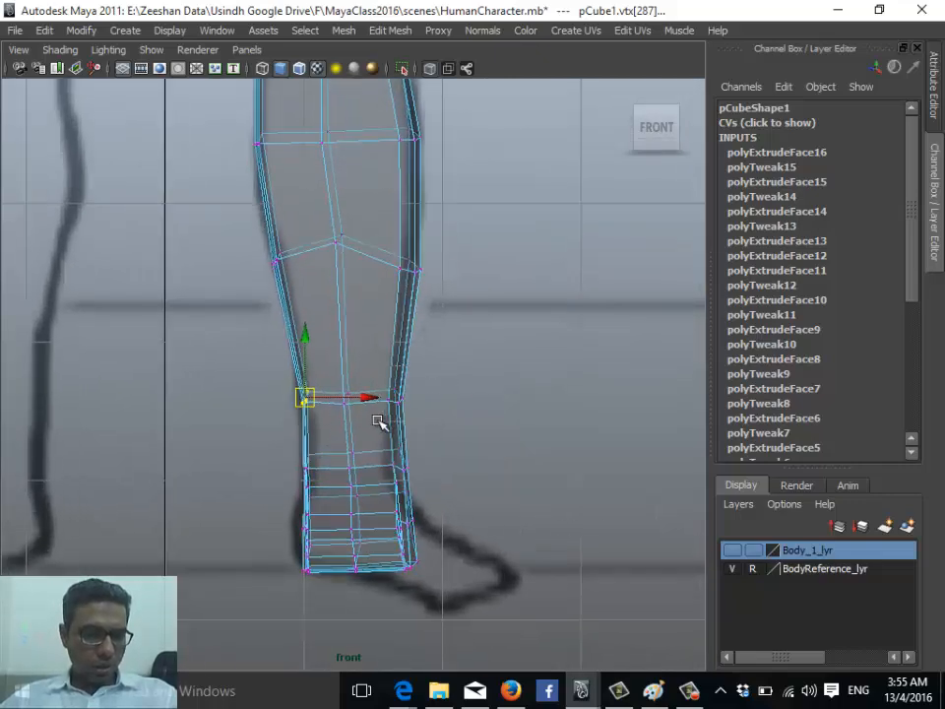
left_click_drag(377, 421, 416, 382)
middle_click_drag(310, 460, 239, 395, "alt")
right_click_drag(238, 395, 320, 373, "alt")
middle_click_drag(320, 374, 431, 442, "alt")
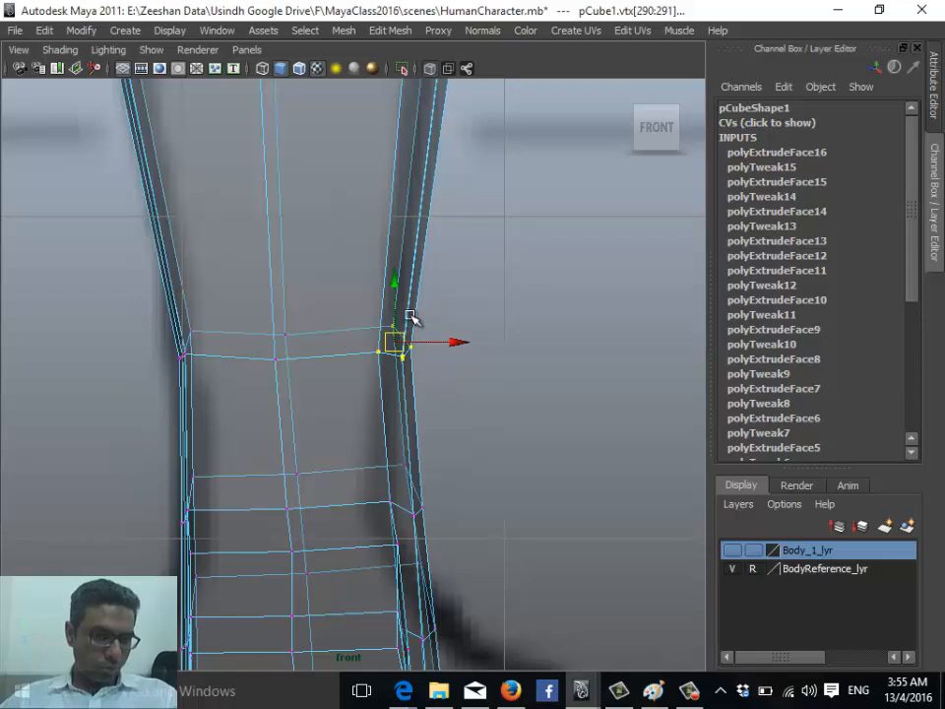
middle_click_drag(411, 317, 391, 399)
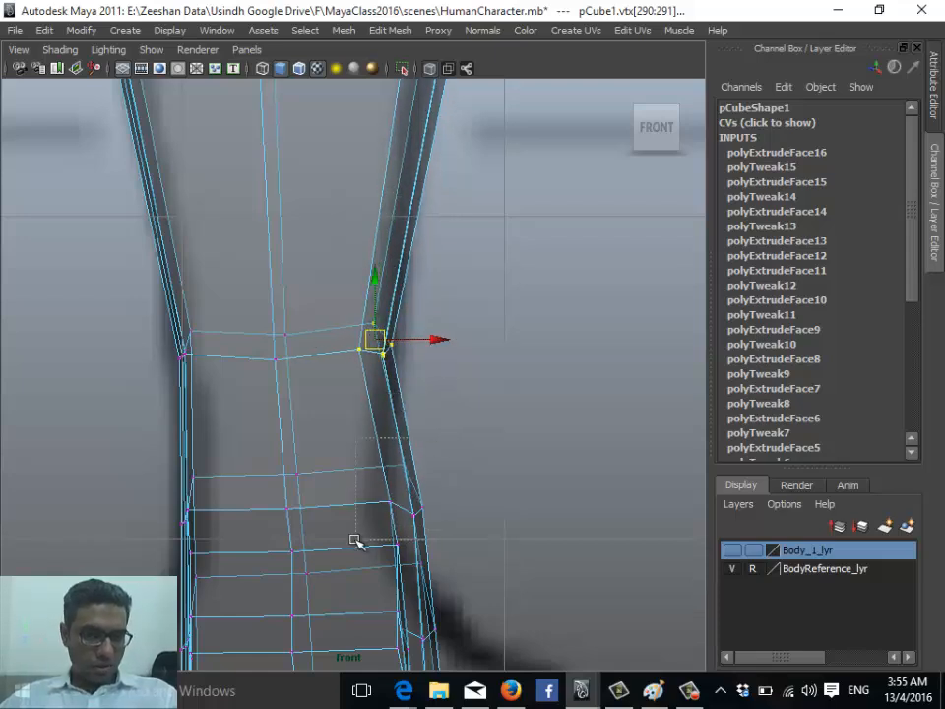
left_click_drag(392, 495, 359, 519)
Adjust the outer side vertices of the foot and heel below the ankle in the front view
middle_click_drag(436, 487, 379, 287, "alt")
left_click_drag(390, 421, 356, 481)
left_click_drag(433, 454, 423, 492)
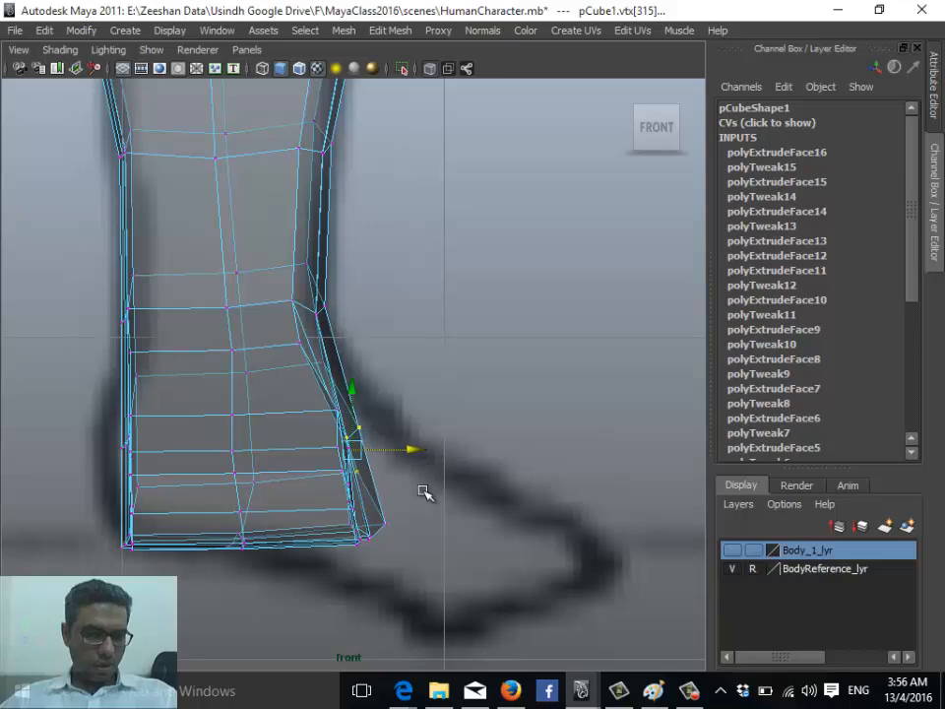
left_click_drag(377, 552, 436, 523)
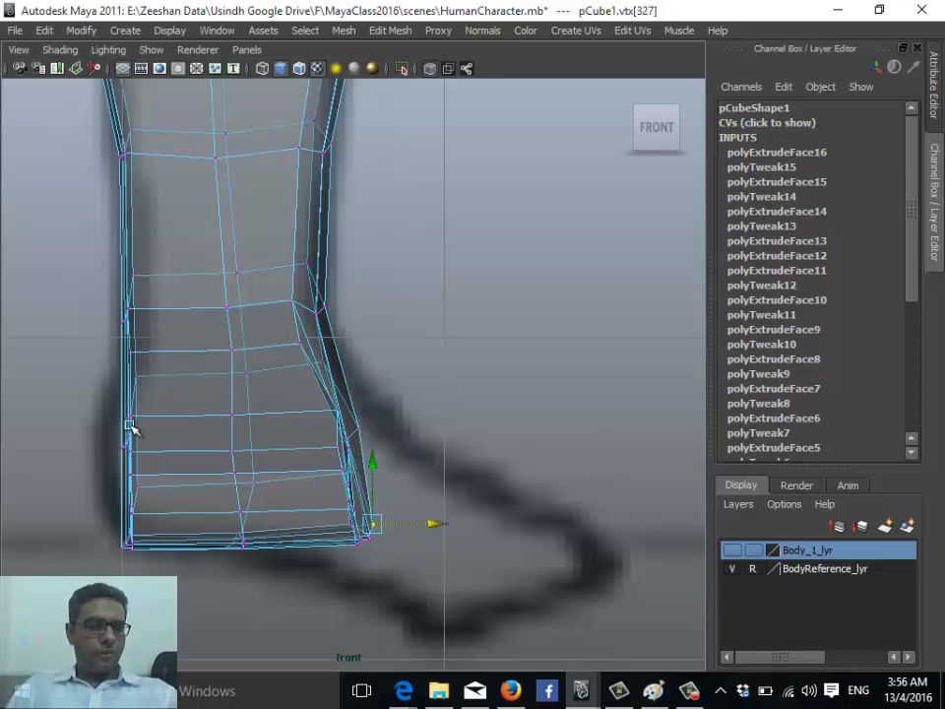
Switch to the maximized perspective view and turn off X-Ray shading
key("space")
left_click_drag(311, 359, 349, 380)
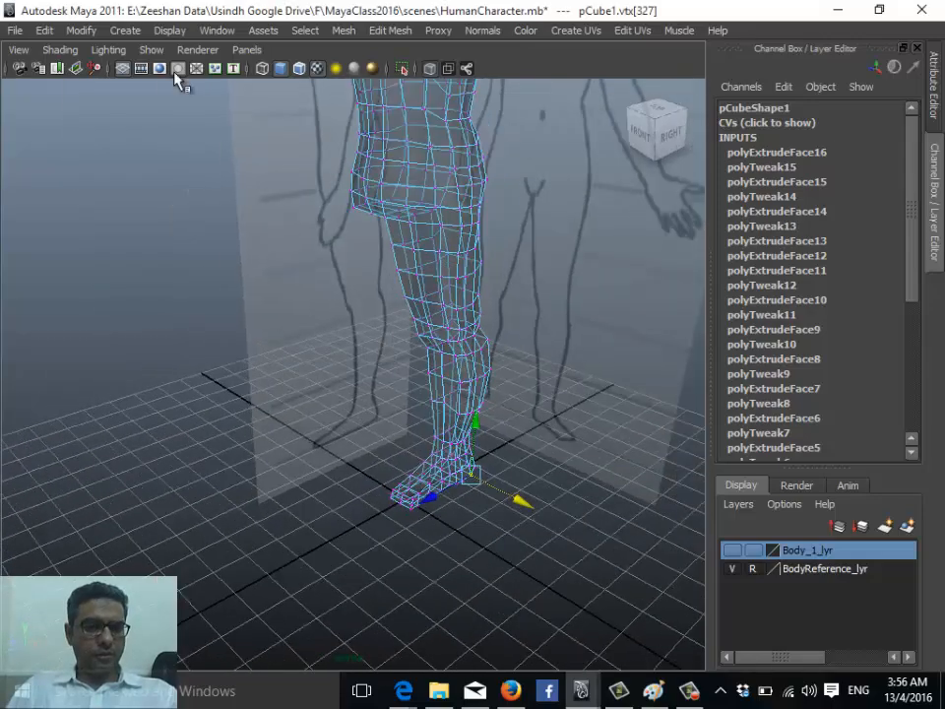
left_click(60, 49)
left_click(116, 242)
right_click_drag(354, 321, 362, 448, "alt")
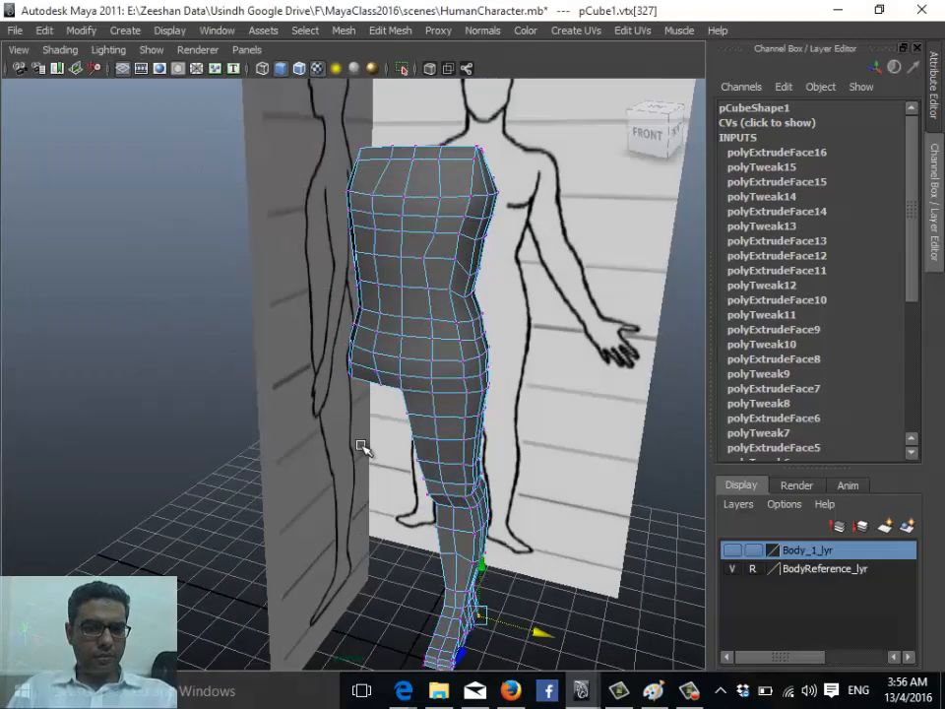
Return to object mode, deselect the mesh, hide the BodyReference_lyr layer and inspect the body from the side
right_click_drag(407, 354, 449, 334)
left_click(449, 333)
left_click(526, 623)
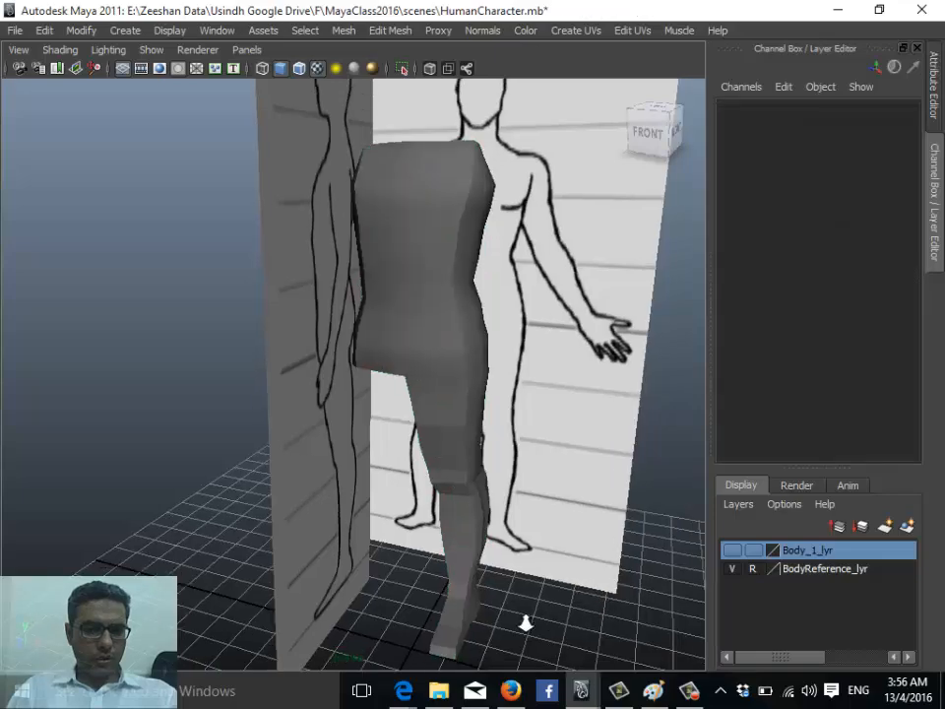
left_click_drag(526, 622, 426, 589, "alt")
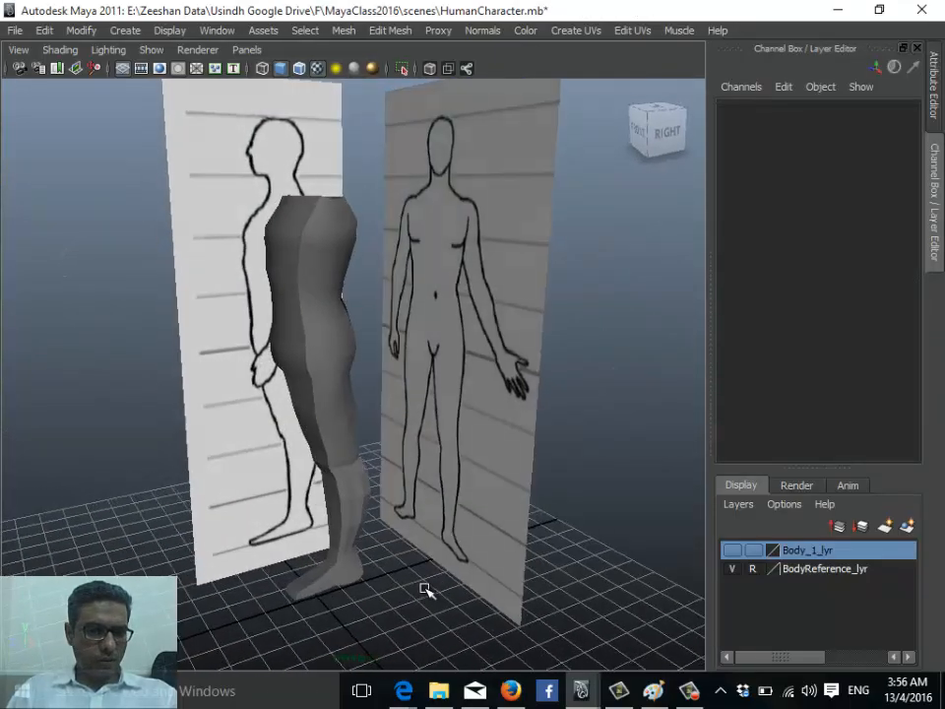
left_click(733, 569)
left_click_drag(364, 466, 513, 422, "alt")
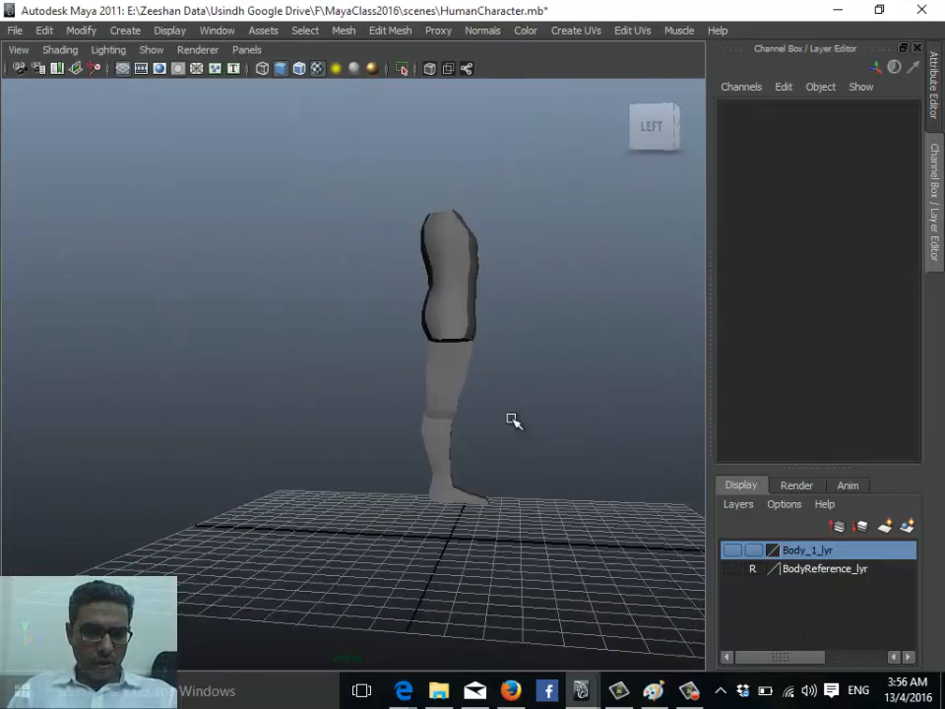
Select the body mesh and switch it to vertex selection at the thigh
right_click_drag(513, 423, 525, 443, "alt")
left_click_drag(526, 443, 310, 382, "alt")
left_click(360, 334)
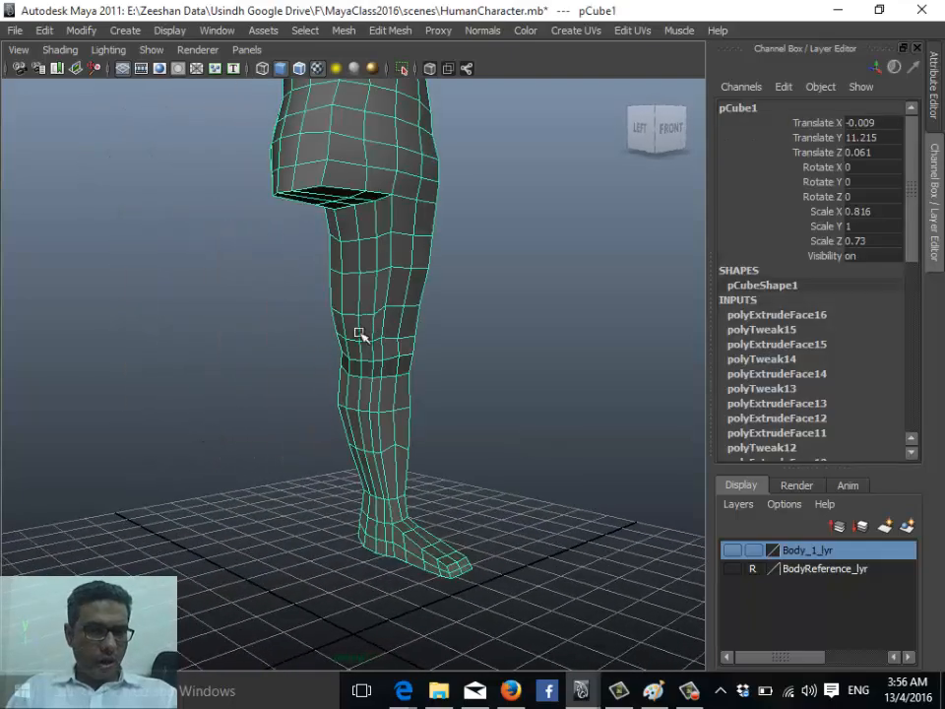
left_click_drag(361, 334, 494, 405, "alt")
middle_click_drag(493, 404, 366, 440, "alt")
right_click_drag(365, 440, 285, 472, "alt")
left_click_drag(279, 469, 291, 416, "alt")
right_click_drag(292, 354, 224, 356)
left_click_drag(275, 331, 254, 338, "alt")
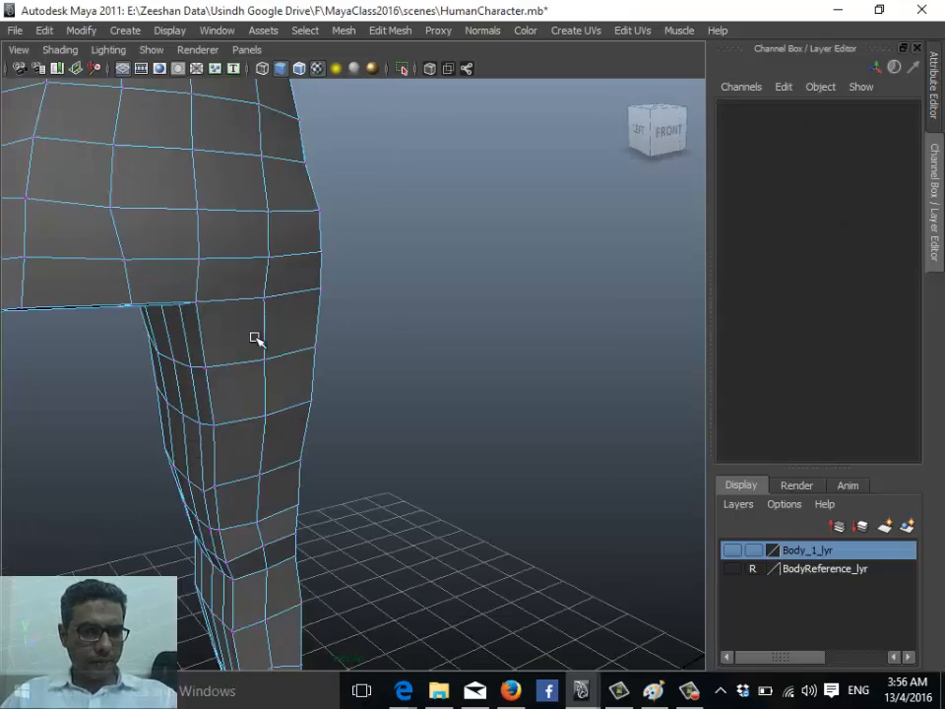
Select the column of vertices running down the middle of the leg's front, from the upper thigh to the ankle
left_click(263, 301)
left_click(270, 365)
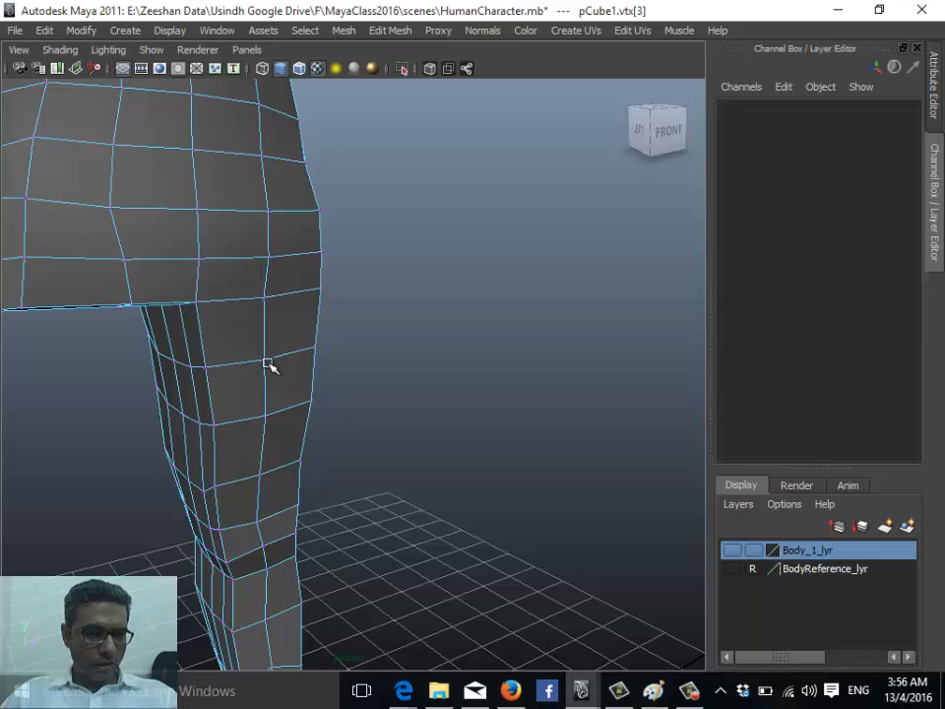
left_click(264, 360)
left_click(265, 424, "shift")
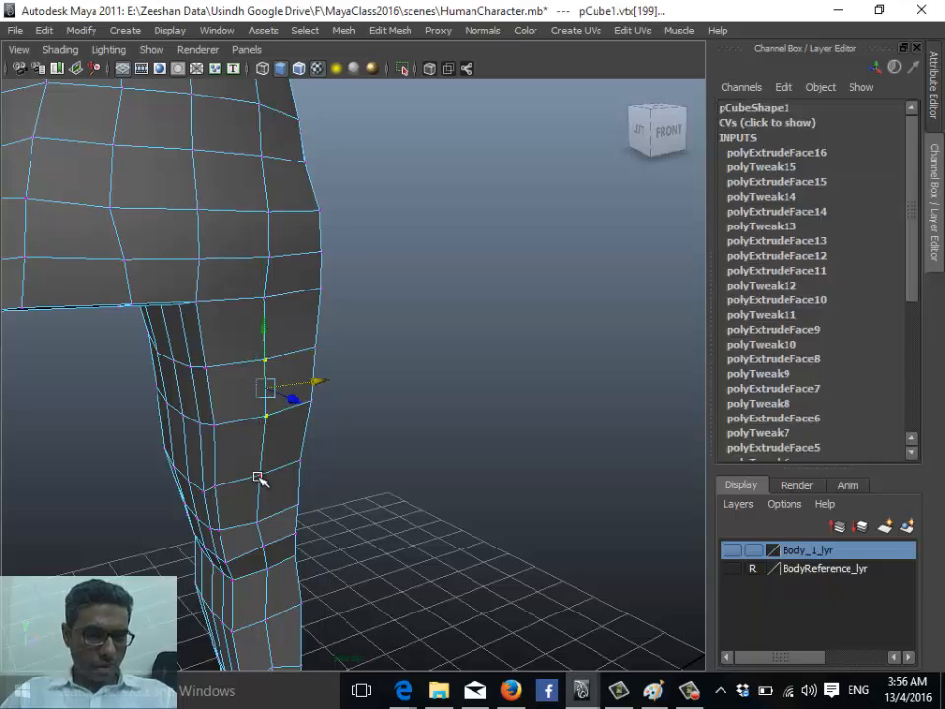
left_click_drag(302, 513, 280, 399, "alt")
left_click(266, 350, "shift")
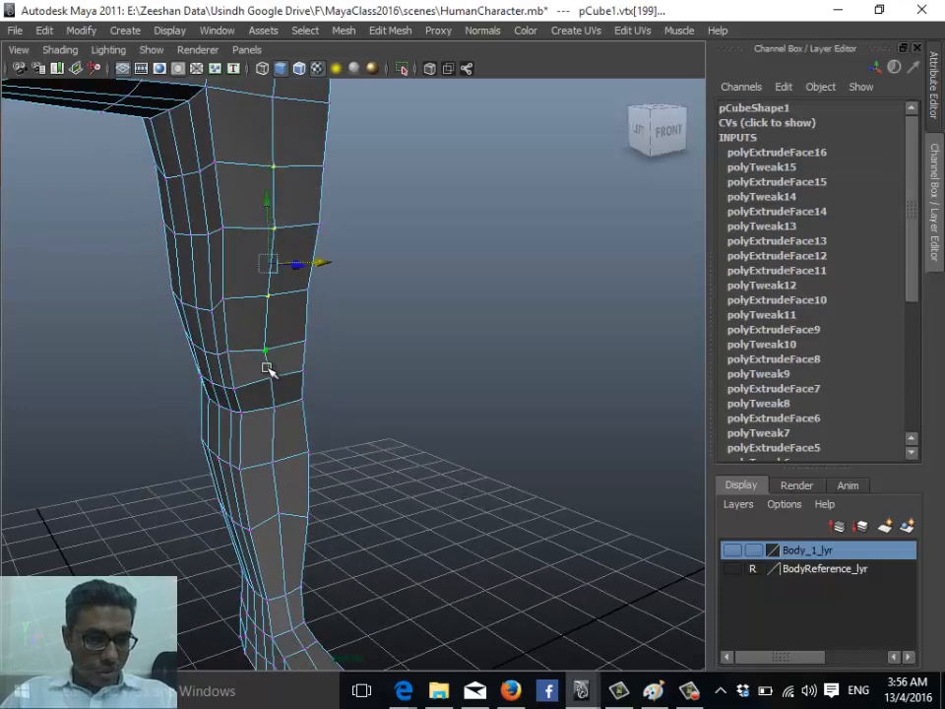
left_click(273, 381, "shift")
left_click(277, 406, "shift")
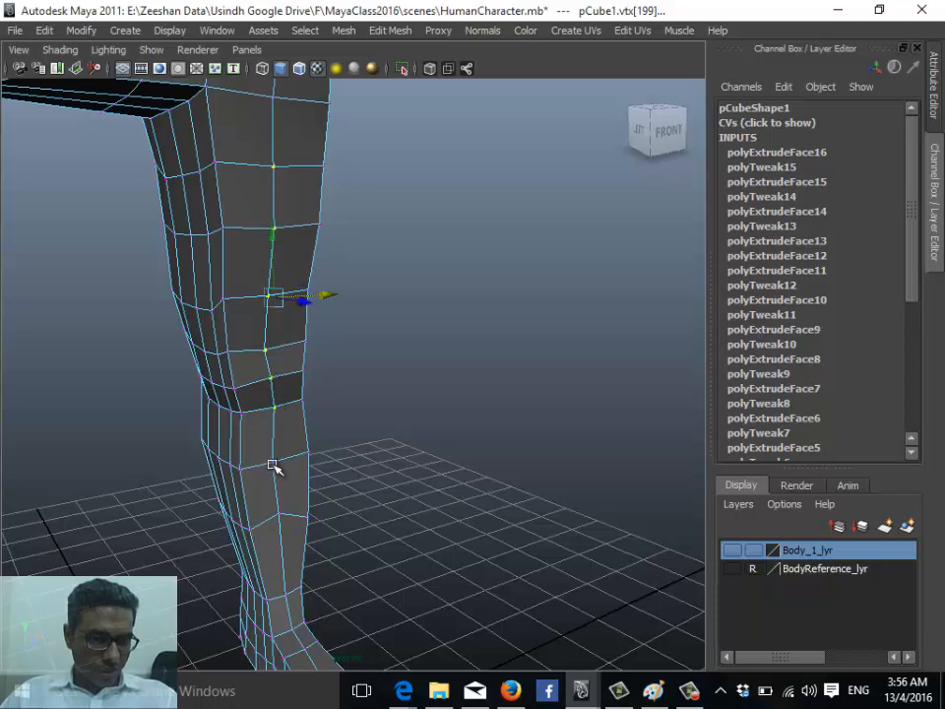
left_click(273, 464, "shift")
left_click(279, 512, "shift")
middle_click_drag(327, 565, 306, 438, "alt")
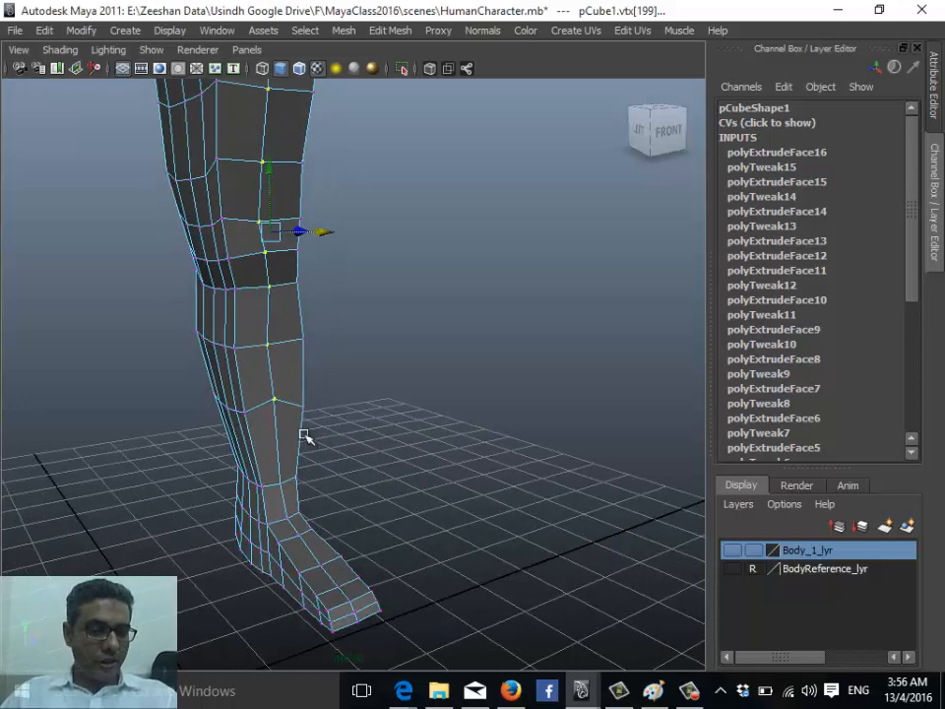
left_click(280, 485, "shift")
left_click(288, 516, "shift")
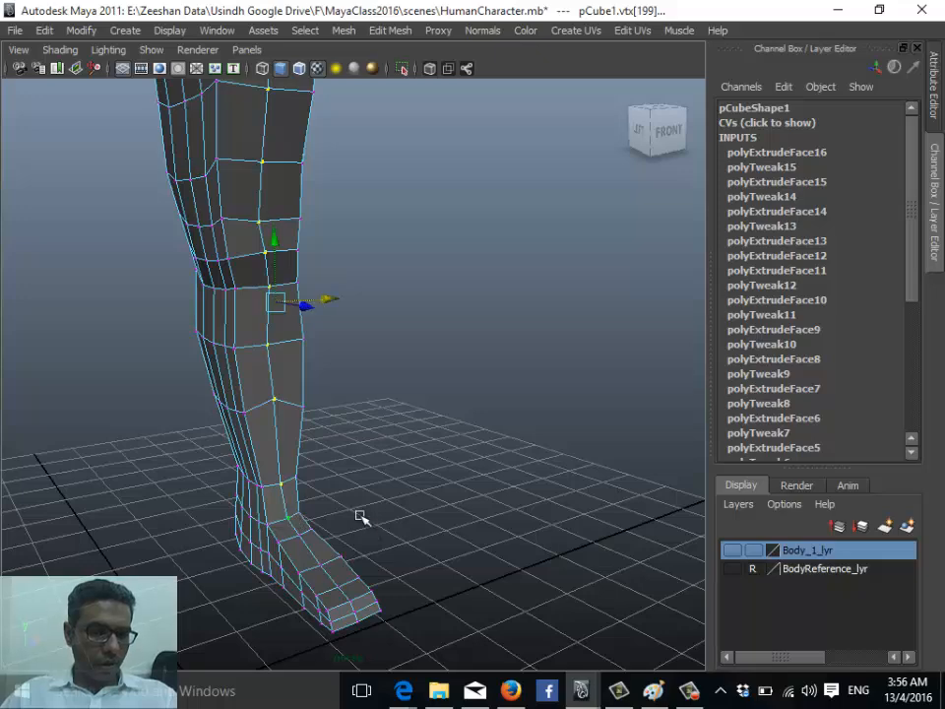
Inspect the selected front vertices on the leg and how they line up with the hip, from several sides
middle_click_drag(333, 370, 334, 701, "alt")
middle_click_drag(302, 264, 322, 474, "alt")
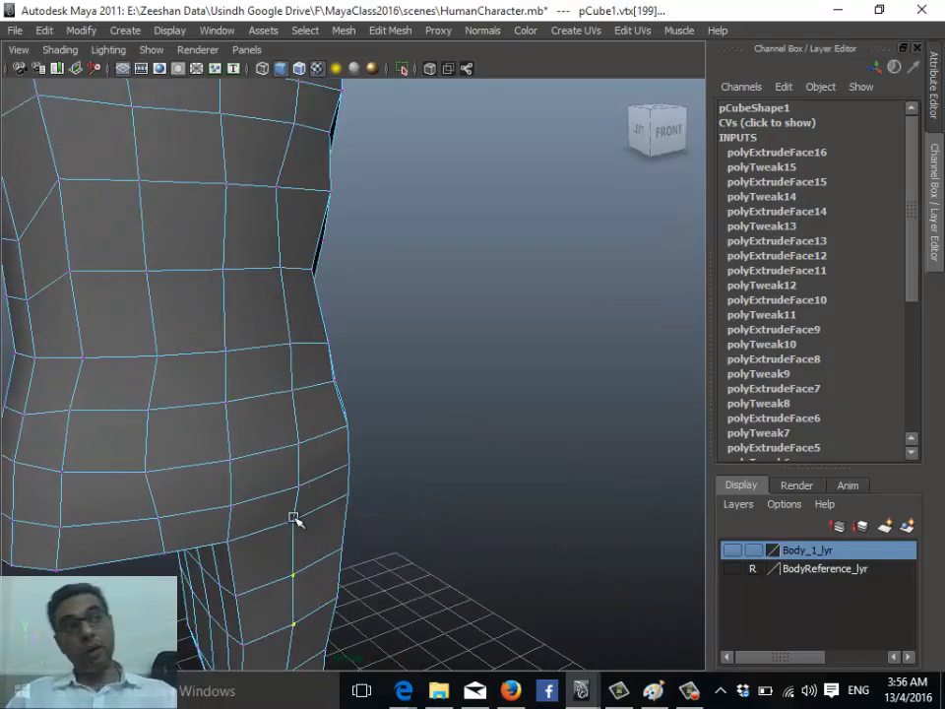
scroll(295, 428, "down", 5)
left_click_drag(295, 429, 417, 437, "alt")
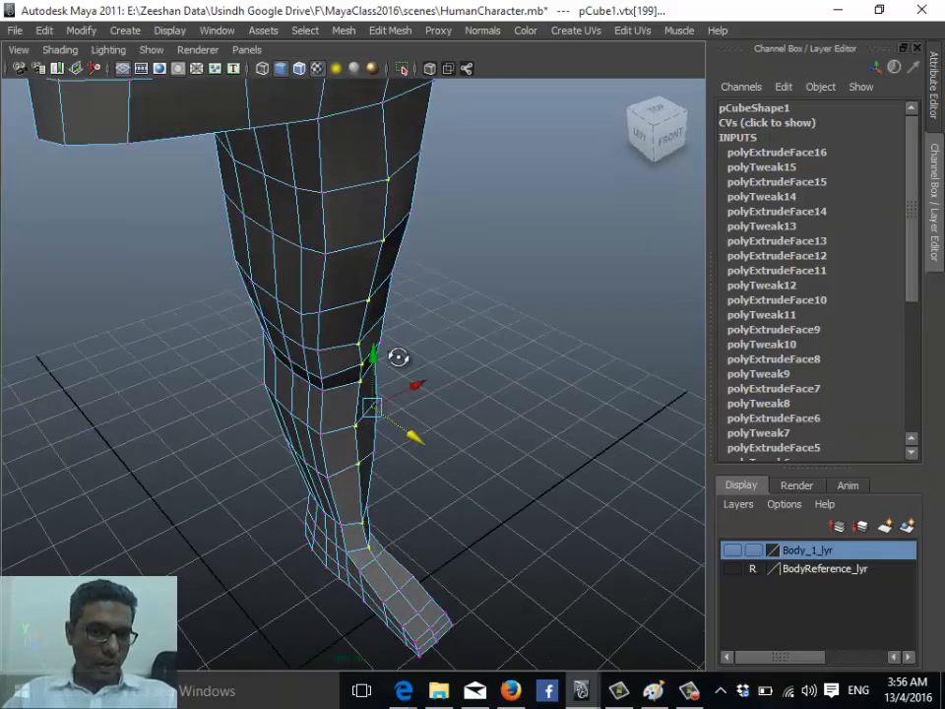
left_click_drag(398, 358, 137, 363, "alt")
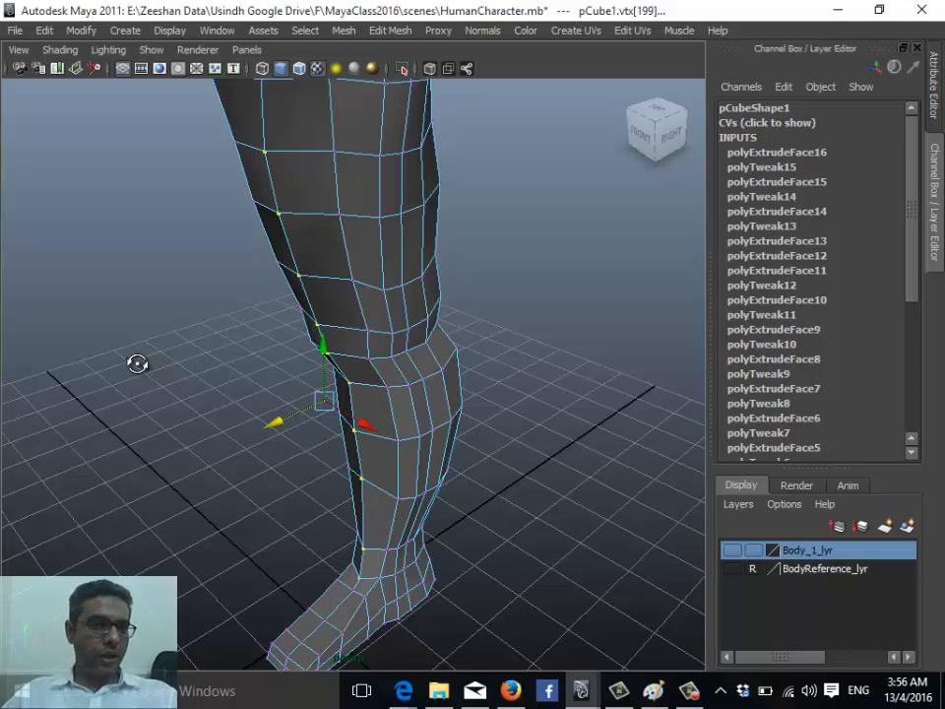
left_click_drag(137, 363, 292, 309, "alt")
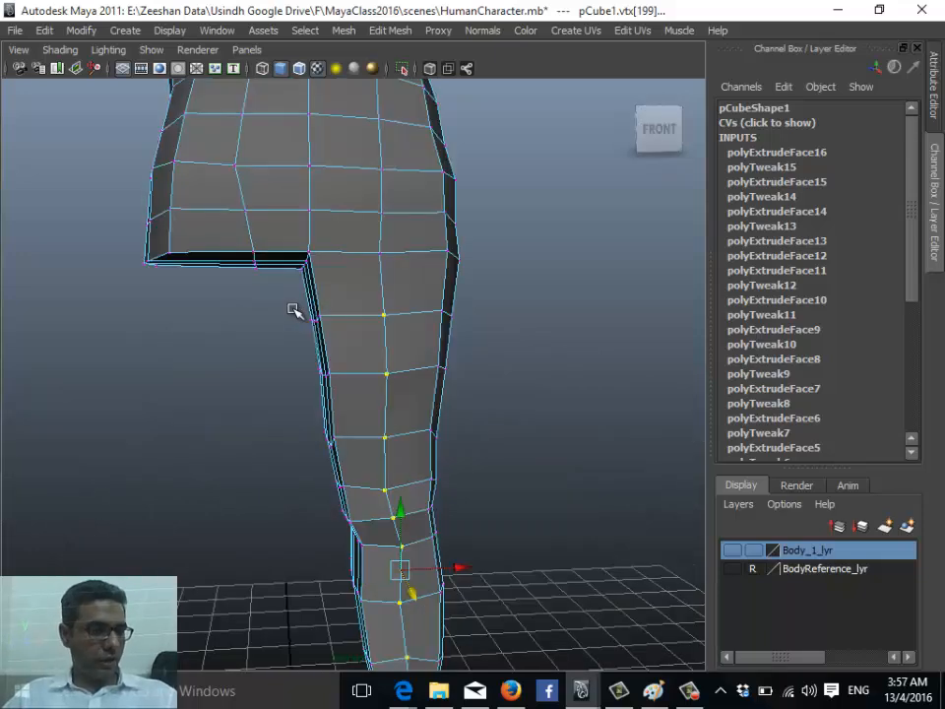
mouse_move(334, 375)
left_mouse_down("alt")
mouse_move(311, 328)
mouse_move(333, 382)
left_mouse_up("alt")
Select two rows of inner-thigh vertices, and try an edge loop selection through the middle of the inner thigh instead
left_click(305, 322)
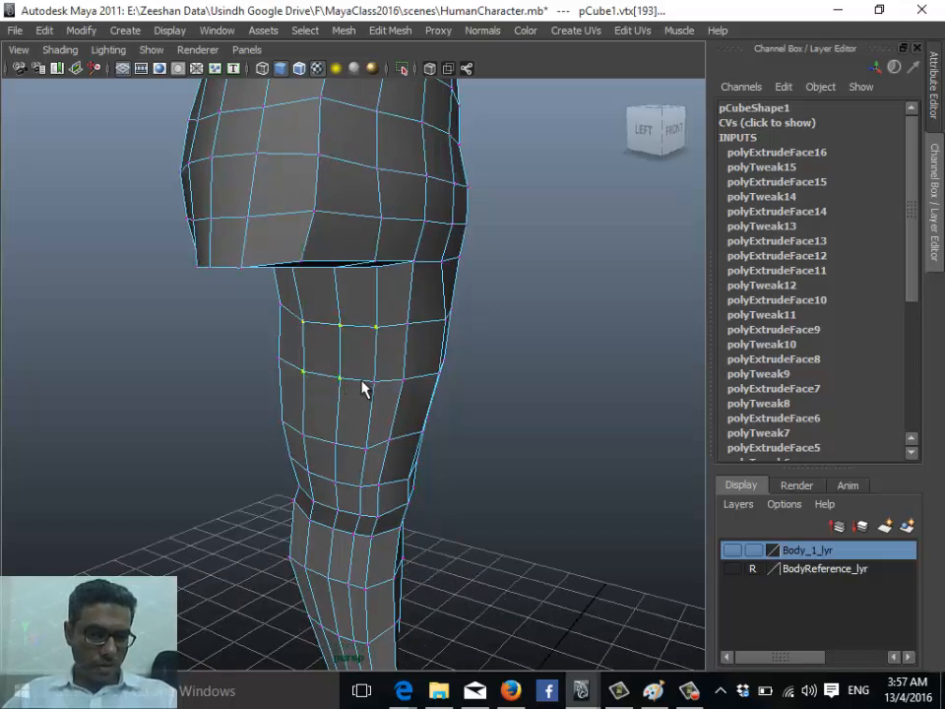
left_click_drag(271, 388, 338, 331, "alt")
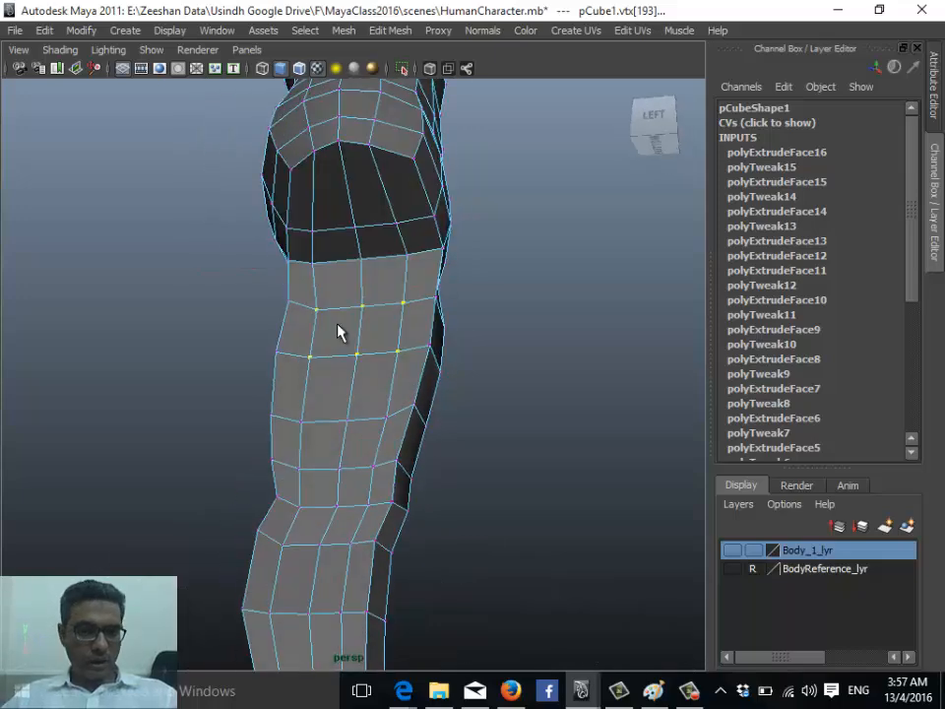
mouse_move(392, 305)
right_mouse_down()
mouse_move(420, 247)
mouse_move(379, 305)
right_mouse_up()
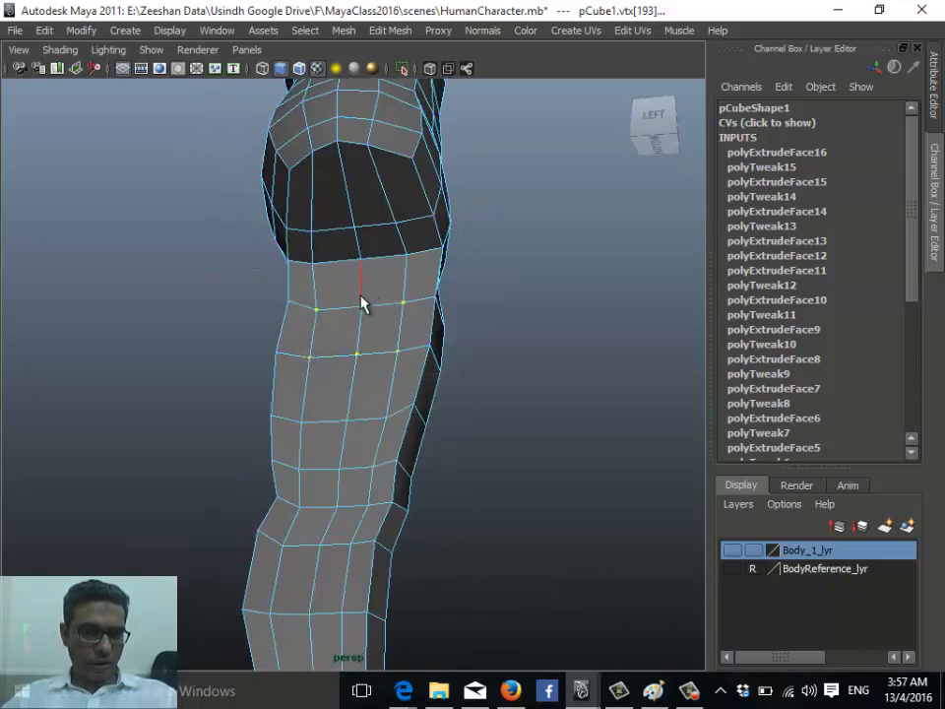
double_click(361, 296)
left_click_drag(360, 295, 303, 519, "alt")
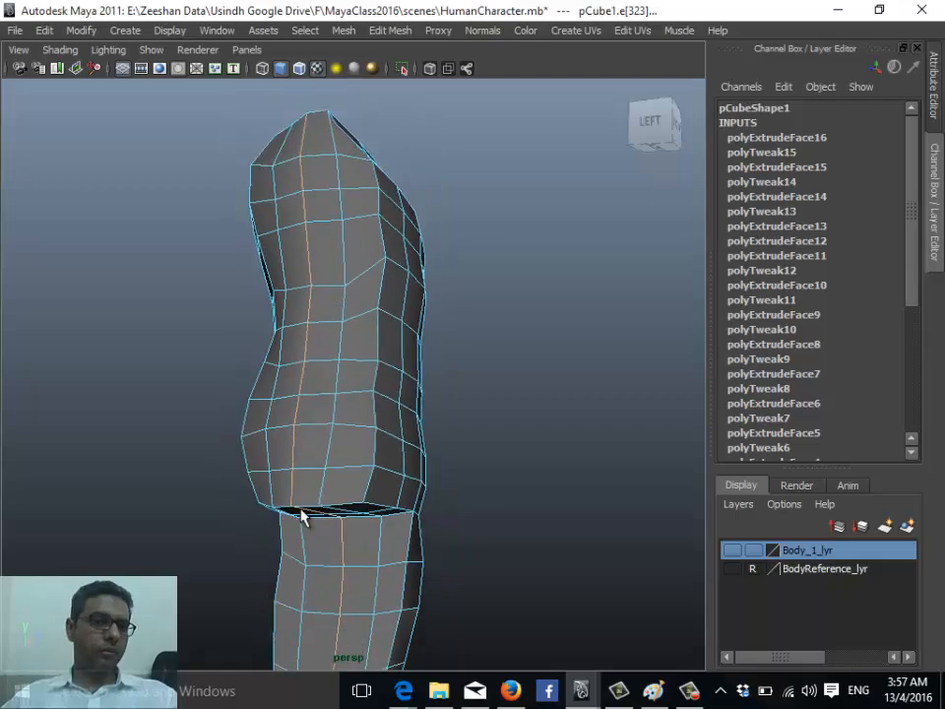
Select the middle vertical edges of the inner leg one by one, from the thigh down to the knee
left_click_drag(439, 458, 560, 443, "alt")
scroll(330, 258, "up", 3)
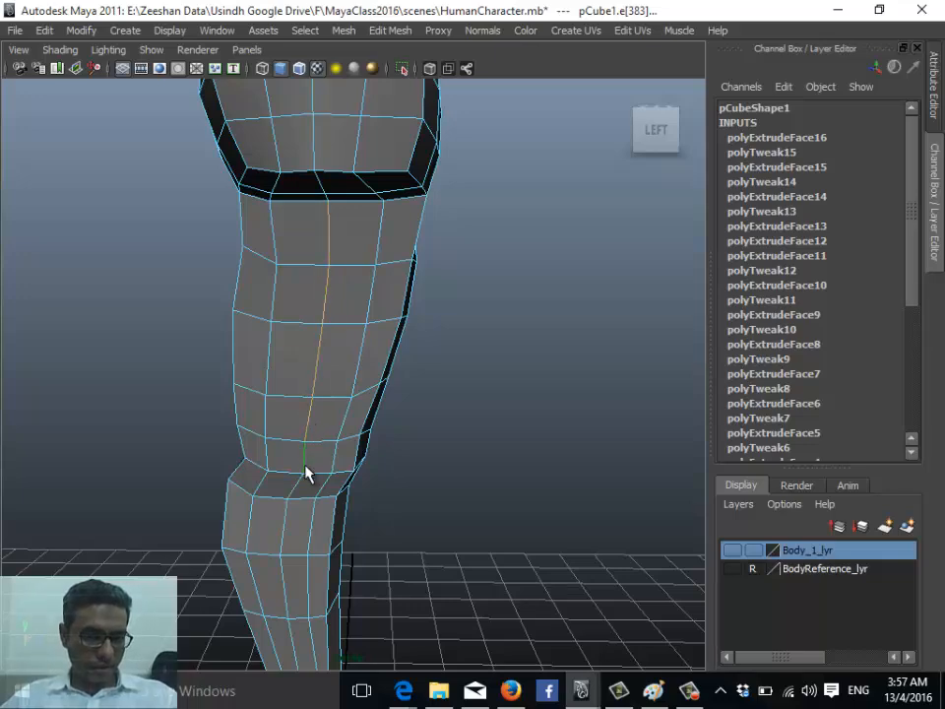
middle_click_drag(320, 428, 325, 258, "alt")
key("super")
left_click(298, 326)
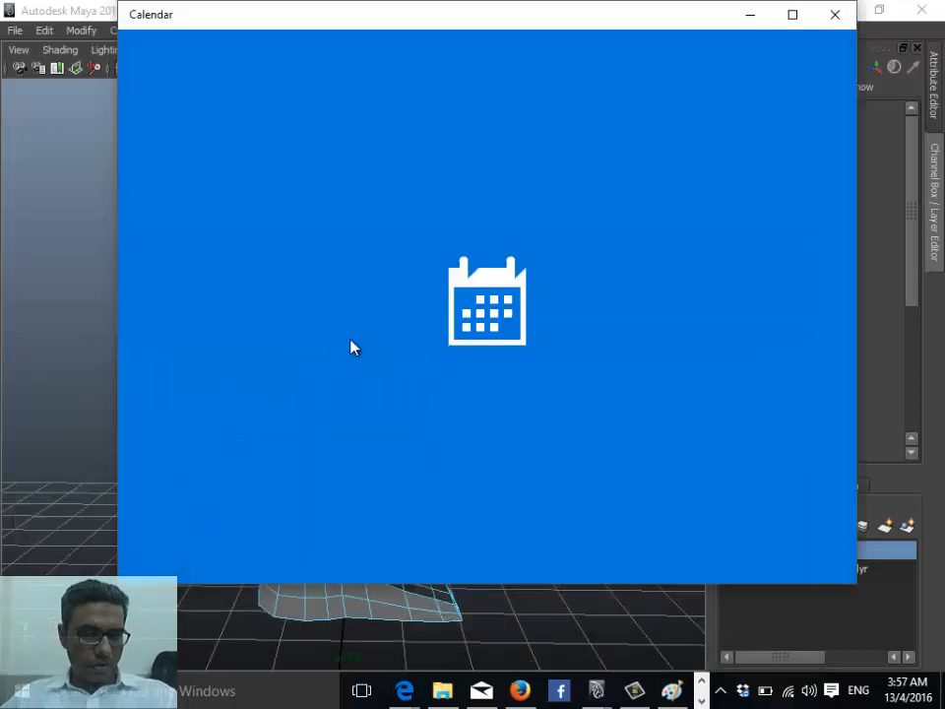
left_click(835, 14)
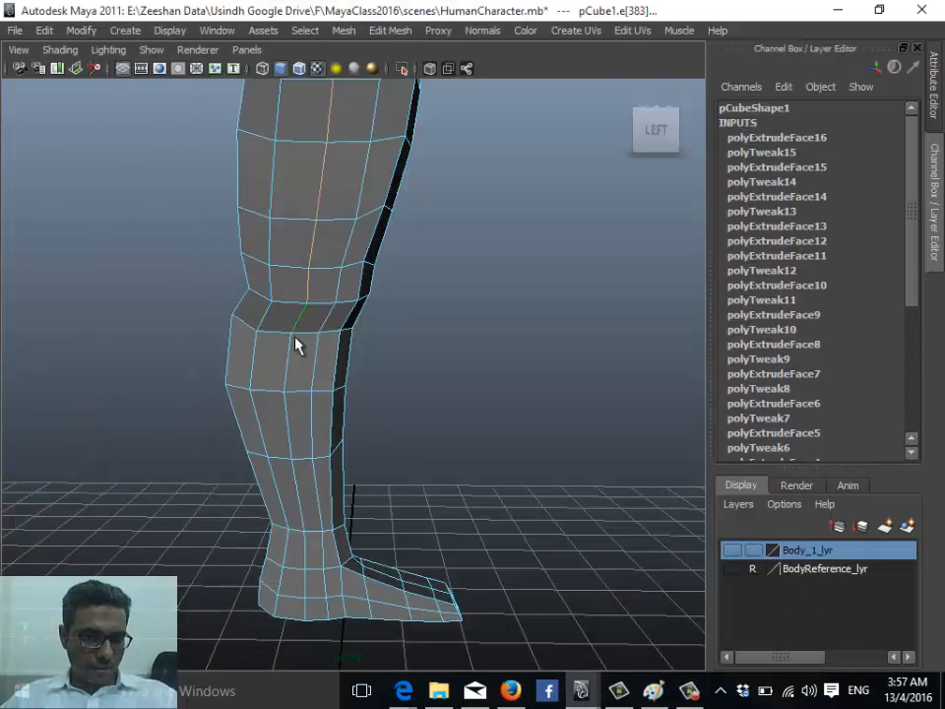
Add the middle vertical edges of the inner calf down to the ankle to the selection
left_click(292, 348, "shift")
left_click(288, 418, "shift")
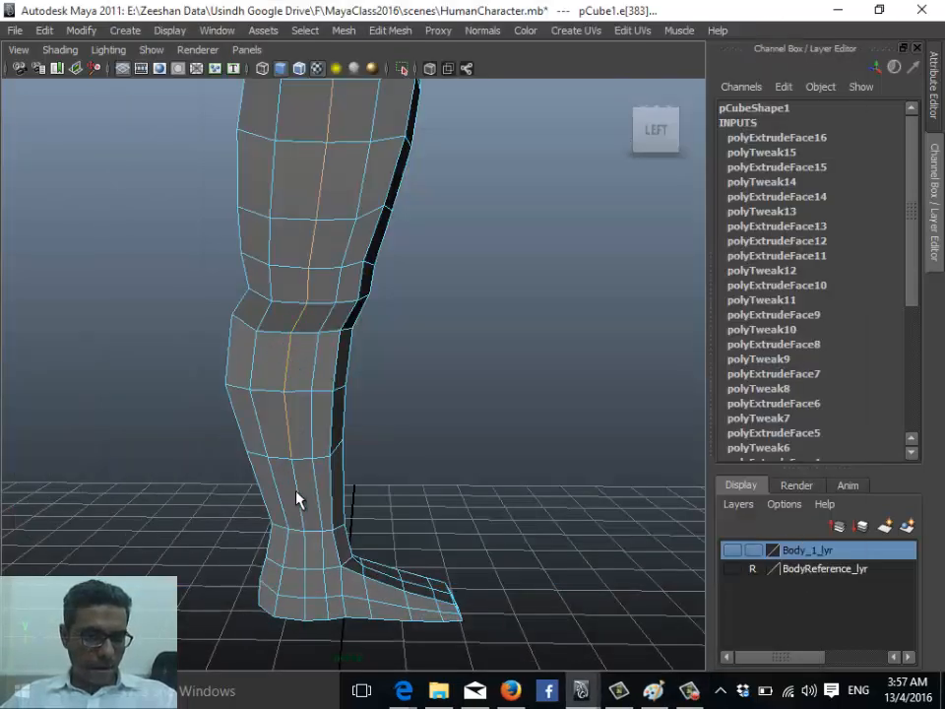
left_click(309, 549, "shift")
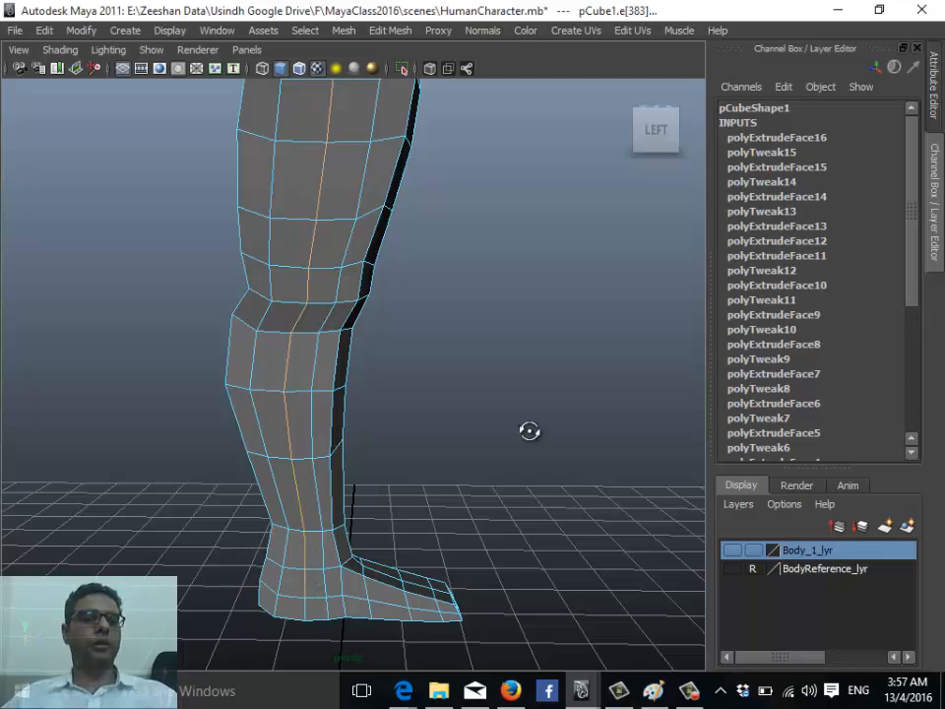
left_click_drag(529, 430, 379, 478, "alt")
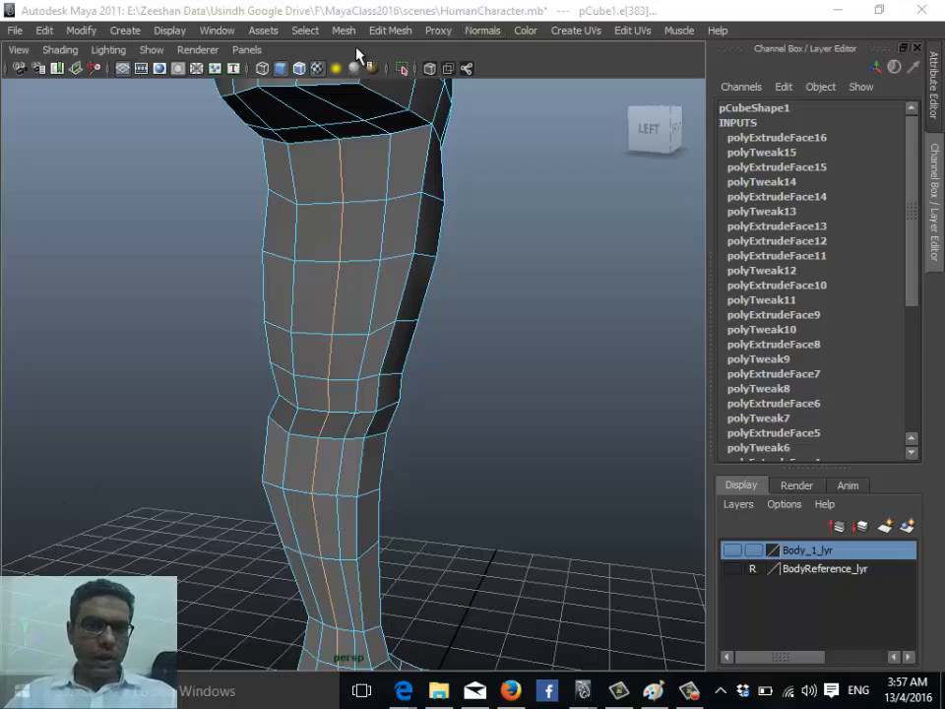
Grow the selection region twice around the inner-leg edges and dismiss the chat notification
left_click(305, 30)
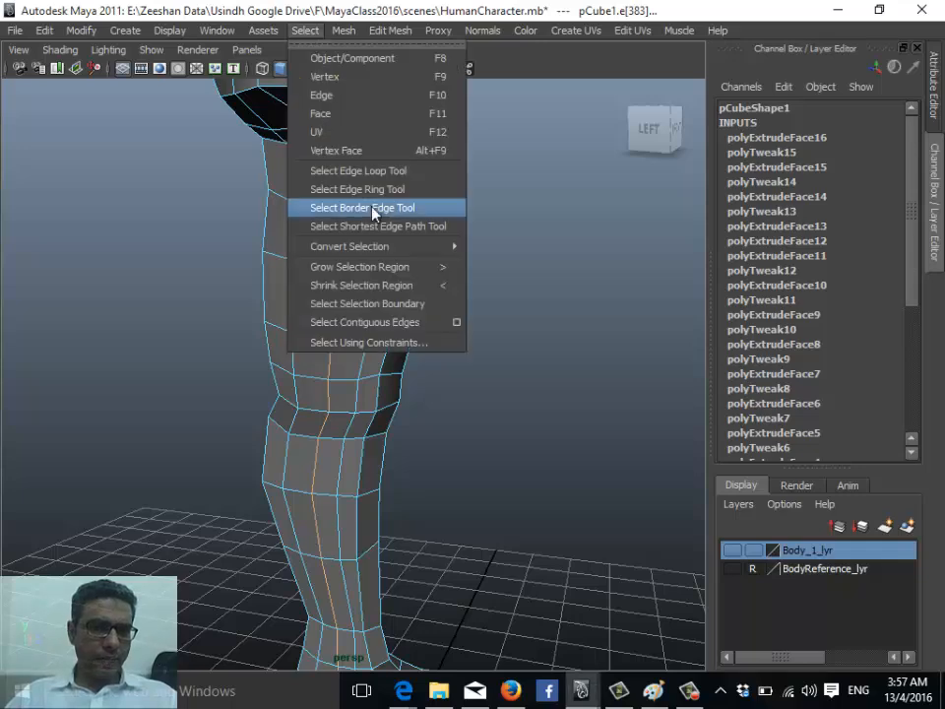
left_click(411, 269)
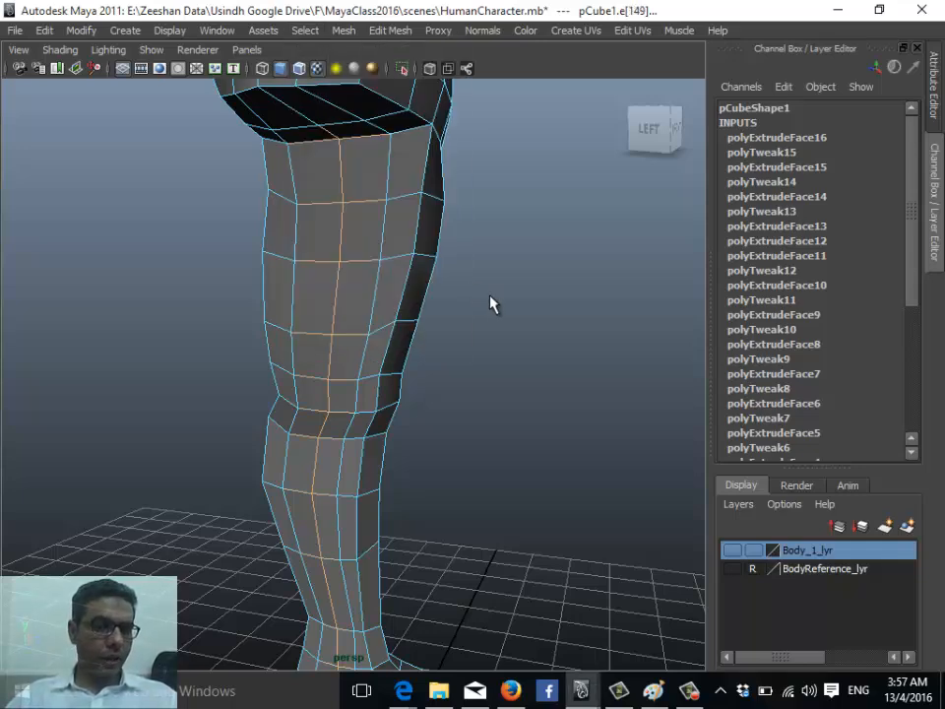
left_click(220, 31)
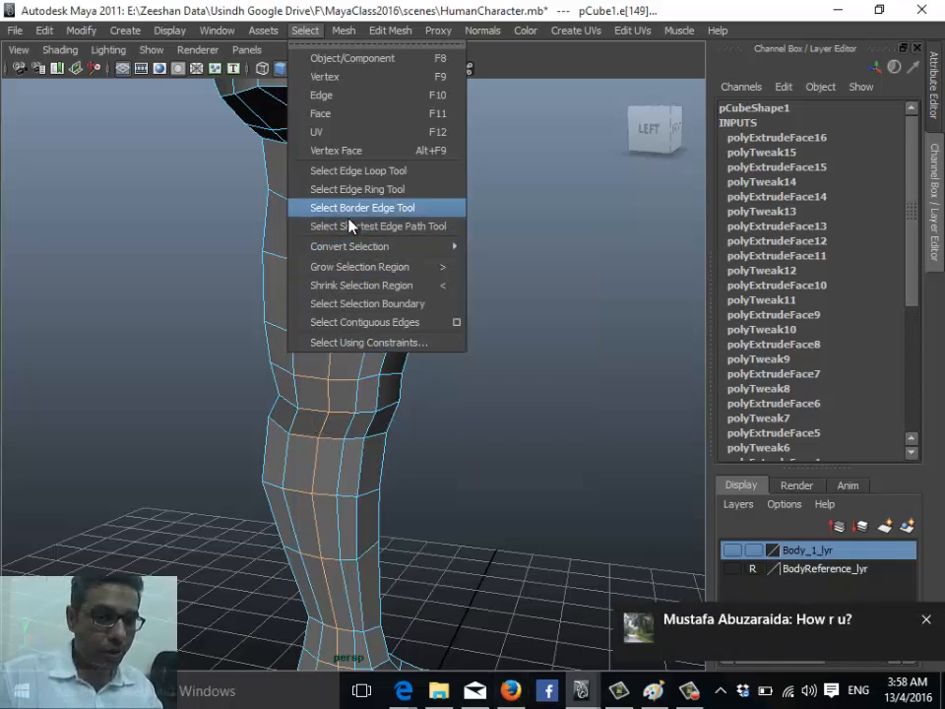
left_click(397, 270)
left_click_drag(330, 363, 355, 364, "alt")
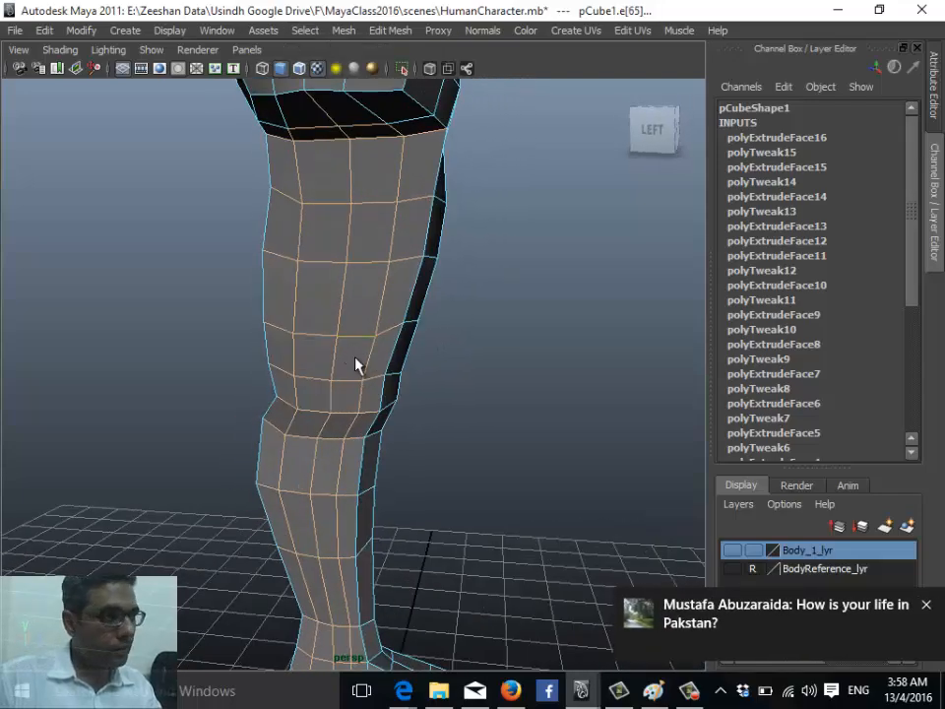
left_click(926, 606)
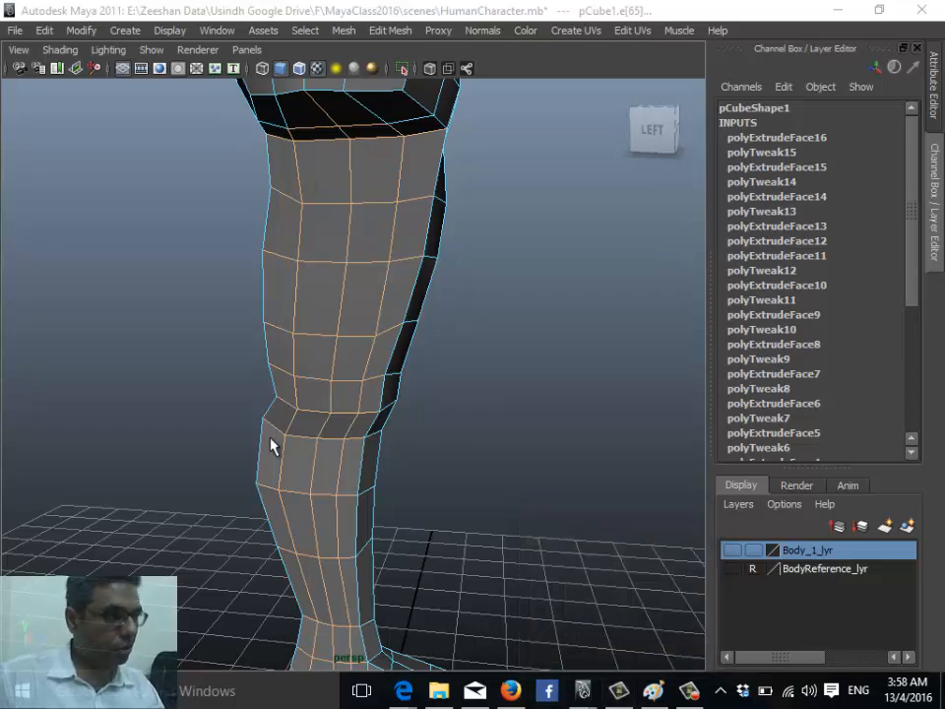
Try moving the selected inner-leg edges with the Move tool and undo the move
left_click_drag(344, 452, 288, 448, "alt")
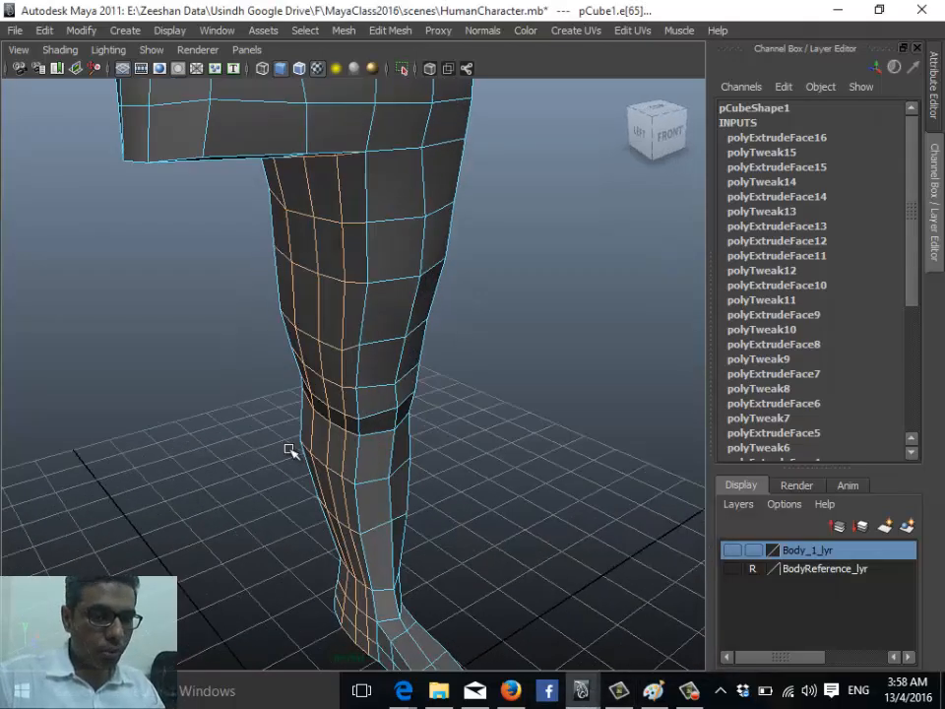
key("w")
left_click_drag(355, 431, 336, 443)
key("ctrl+z")
Switch to vertex selection and select the three inner-side vertices in each row of the thigh down towards the knee
right_click_drag(337, 202, 310, 255)
left_click_drag(288, 307, 283, 229, "alt")
left_click(285, 214)
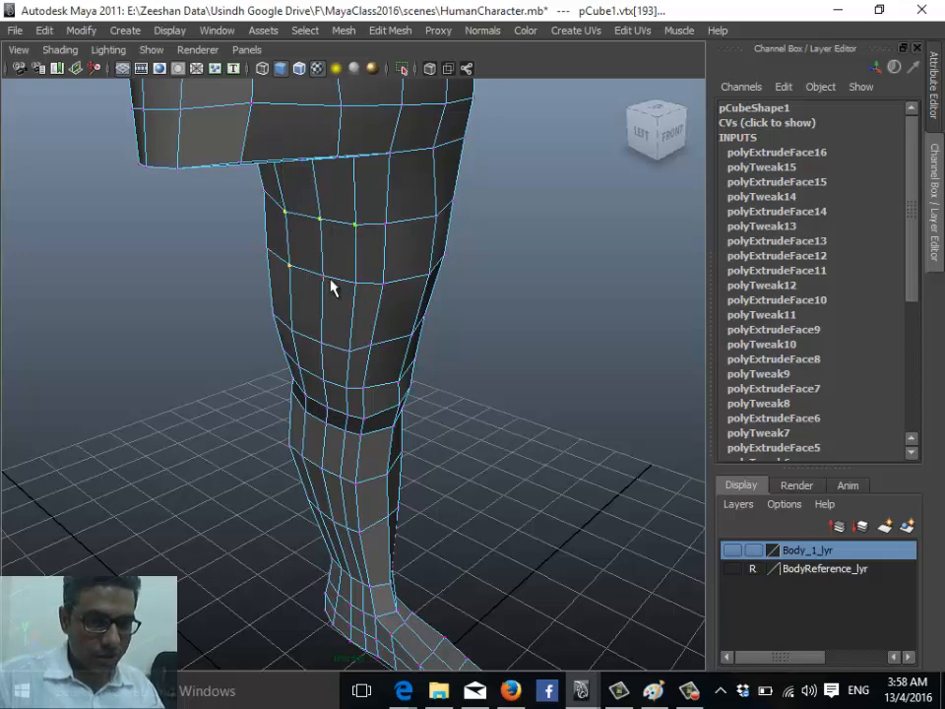
left_click_drag(362, 402, 302, 362, "alt")
right_click_drag(307, 370, 400, 394, "alt")
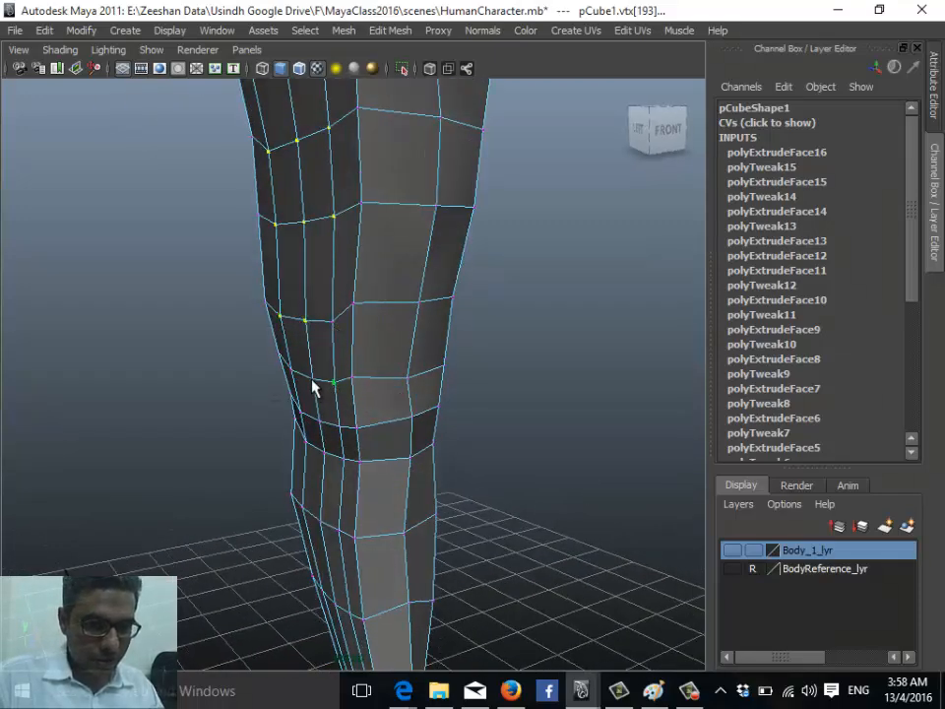
Extend the selection with the three inner-side vertices in each row from the knee down the calf to the ankle
middle_click_drag(332, 398, 335, 222, "alt")
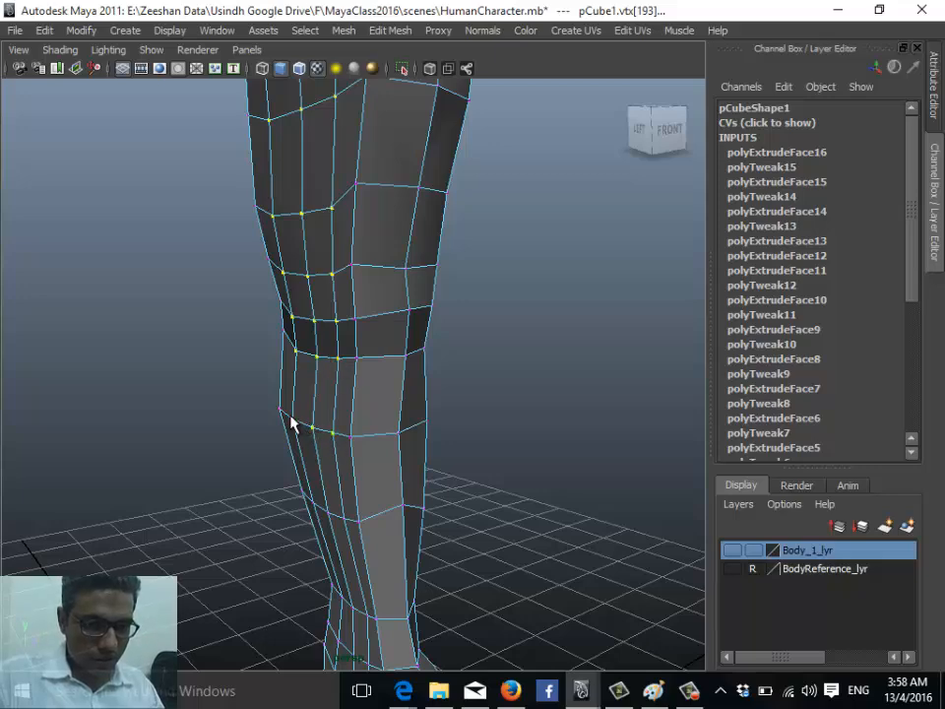
middle_click_drag(330, 478, 347, 253, "alt")
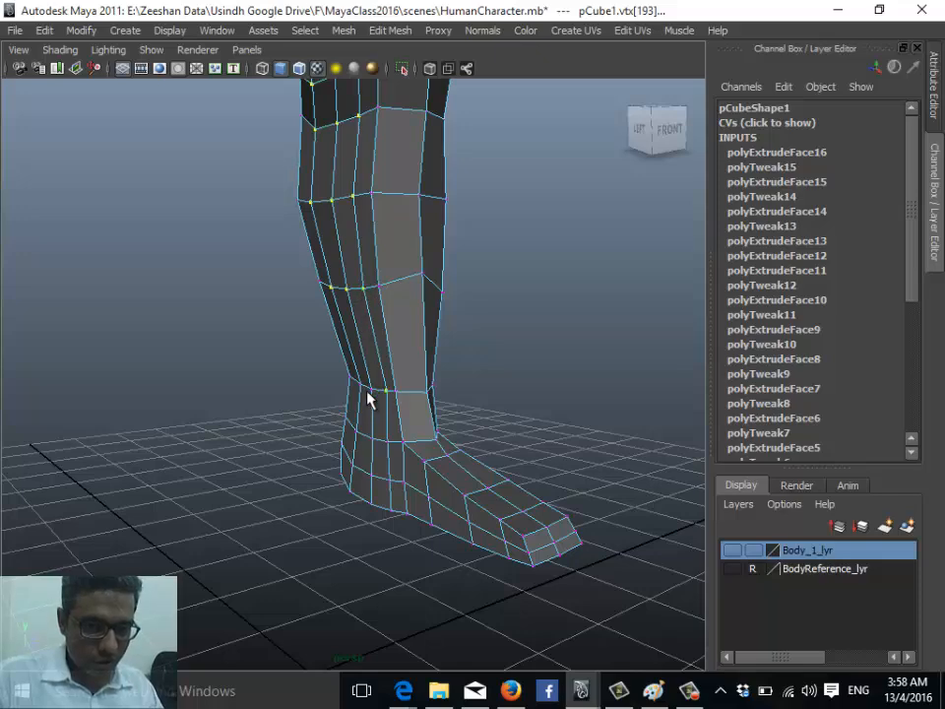
left_click_drag(468, 439, 370, 347, "alt")
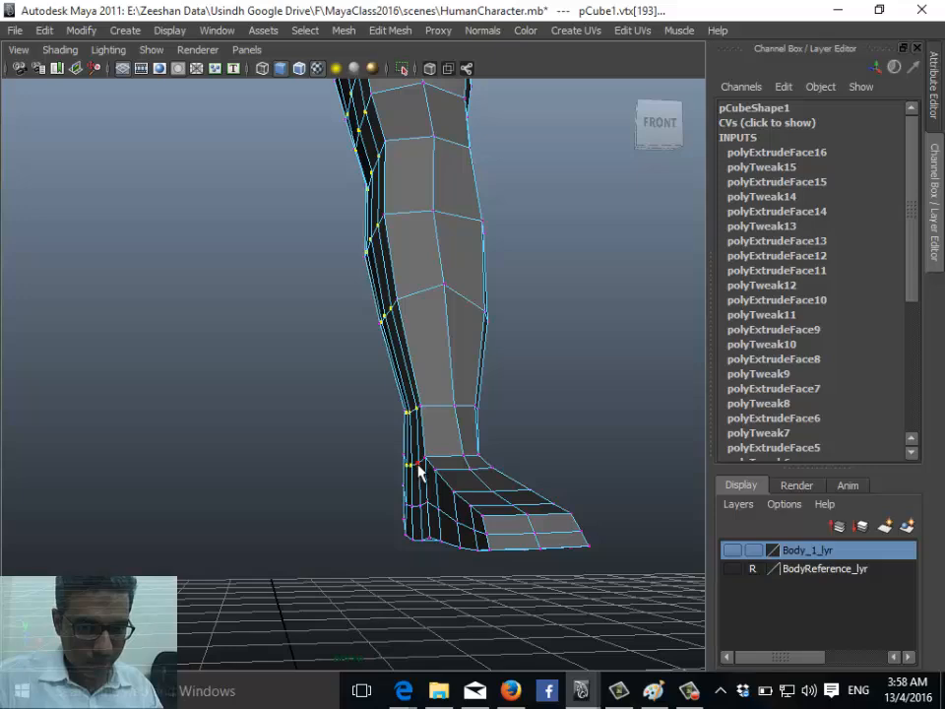
left_click_drag(434, 476, 347, 429, "alt")
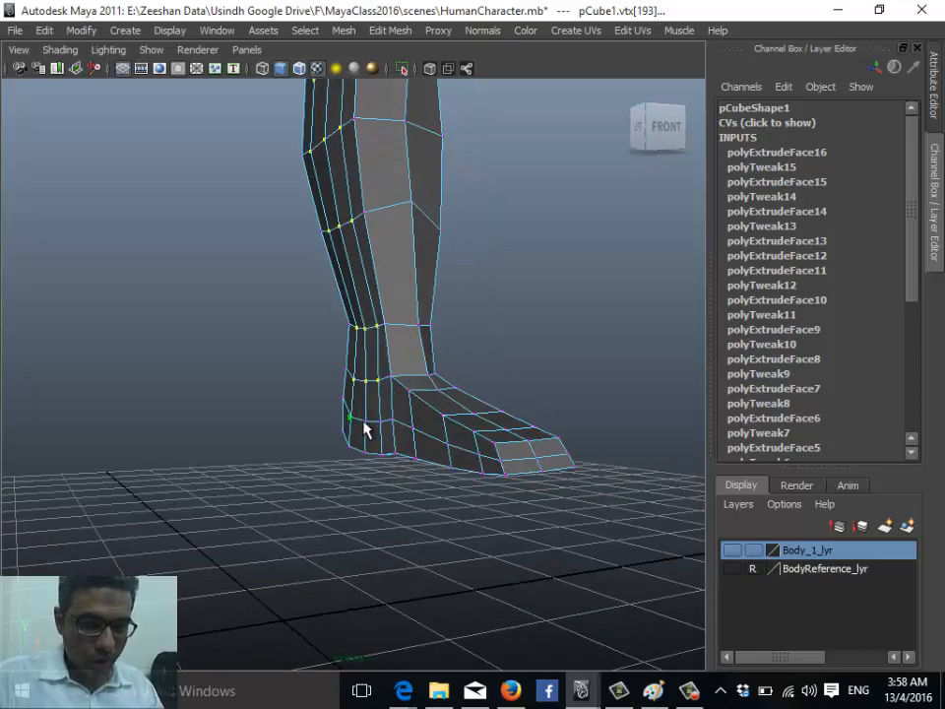
Move the selected inner-side leg vertices along the X axis to round out the inner leg
right_click_drag(383, 451, 437, 232, "alt")
left_click_drag(437, 232, 363, 414, "alt")
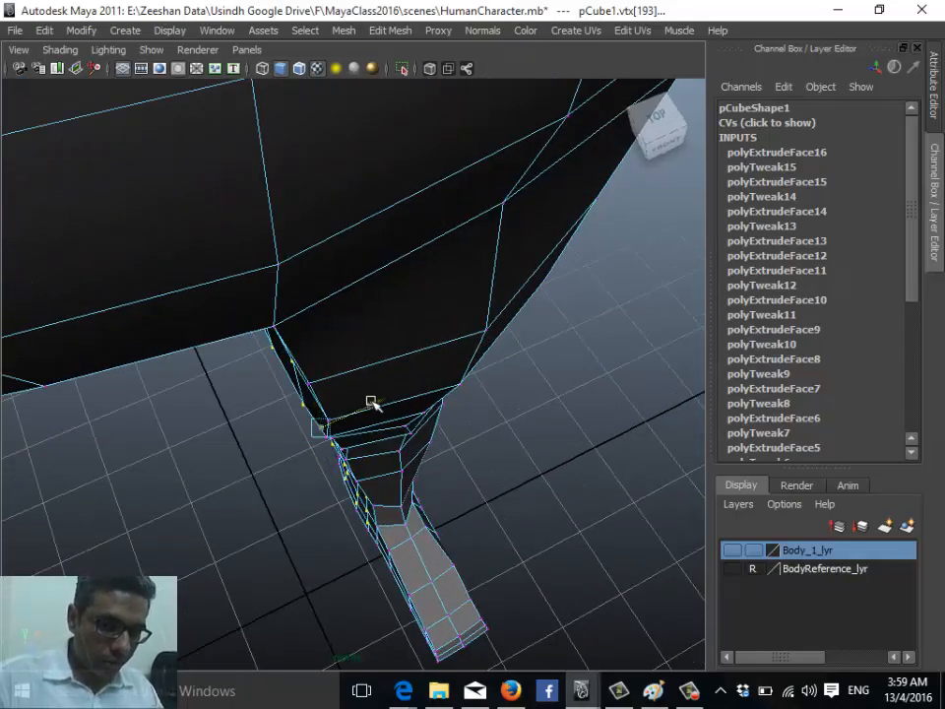
left_click_drag(358, 410, 363, 455, "alt")
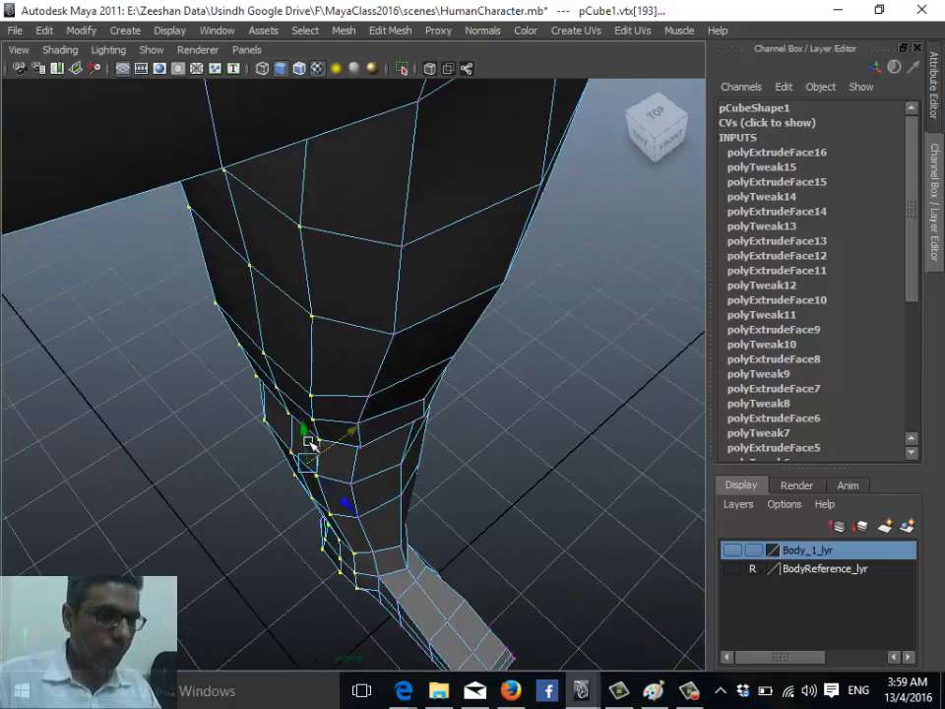
left_click_drag(308, 444, 336, 246, "alt")
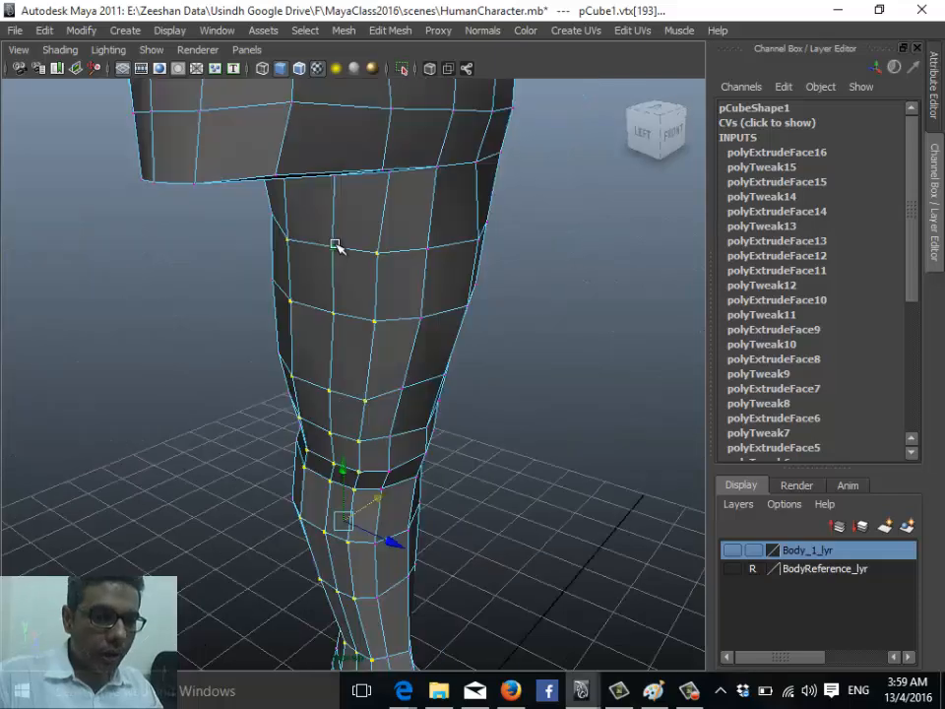
Select only the middle column of inner-side vertices from the upper thigh down to just below the knee
left_click(333, 247)
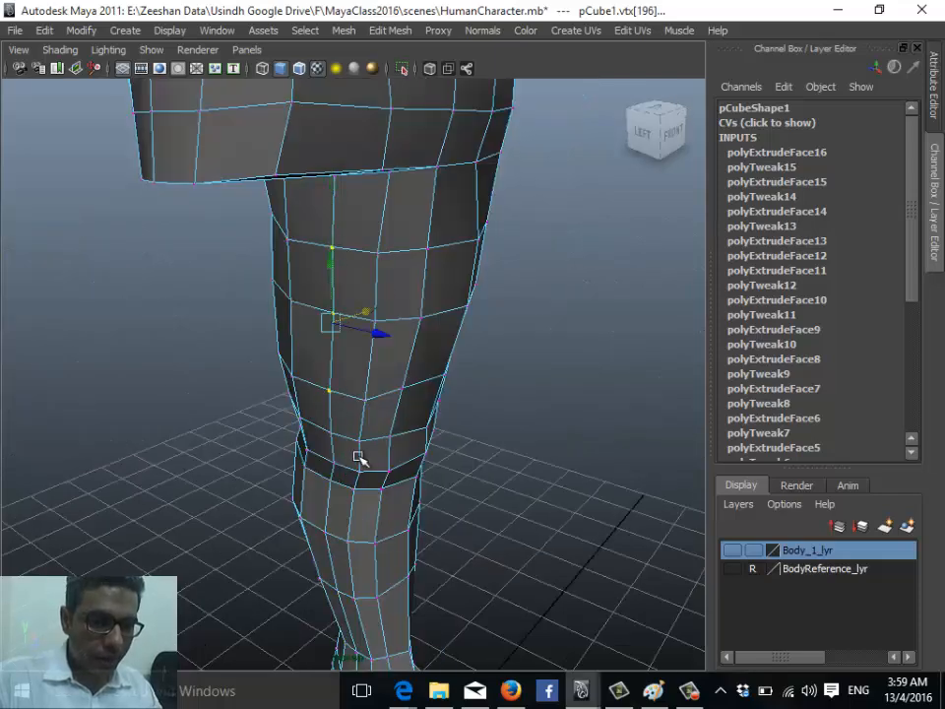
left_click_drag(359, 456, 340, 320, "alt")
left_click(331, 341, "shift")
left_click(335, 371, "shift")
left_click(331, 394, "shift")
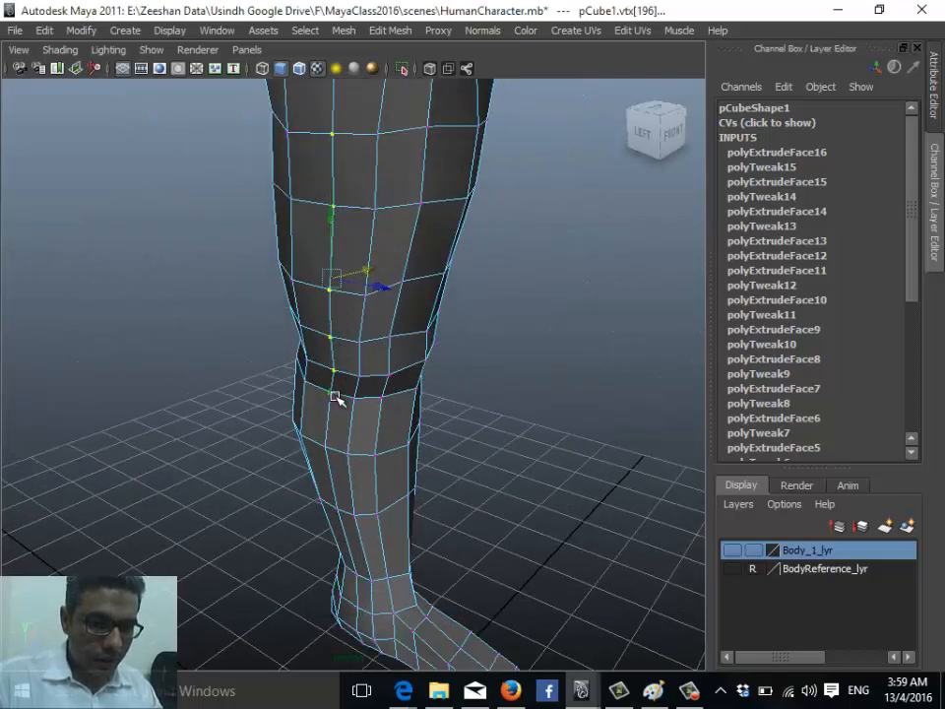
Add the middle inner-side vertices of the calf and ankle to the selected column
left_click_drag(336, 397, 375, 431, "alt")
left_click(323, 456, "shift")
left_click(335, 527, "shift")
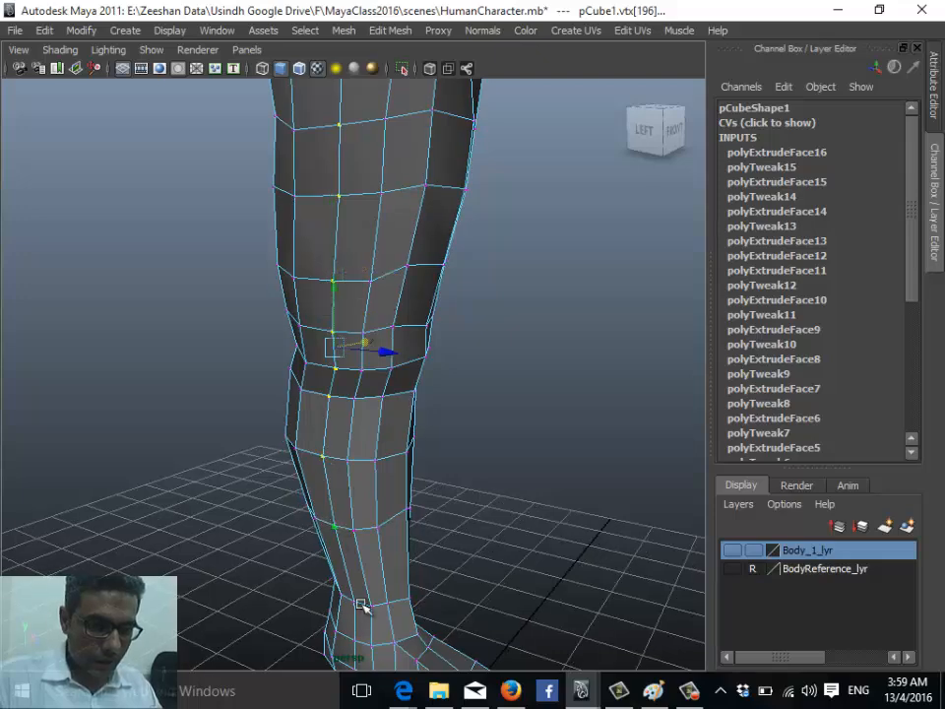
left_click(354, 605, "shift")
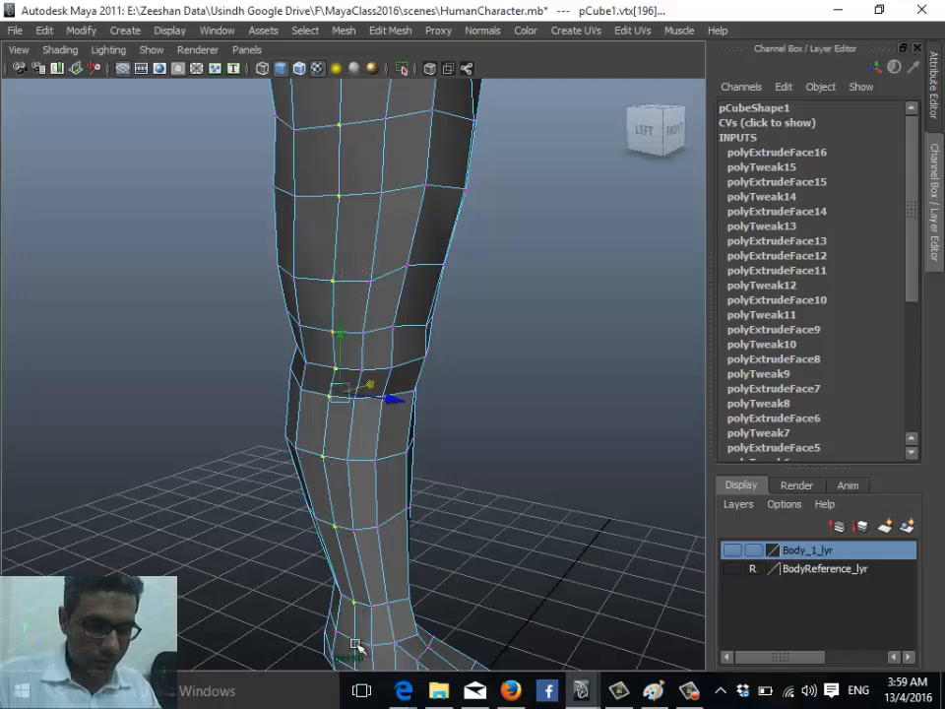
left_click_drag(481, 578, 168, 452, "alt")
scroll(271, 485, "up", 2)
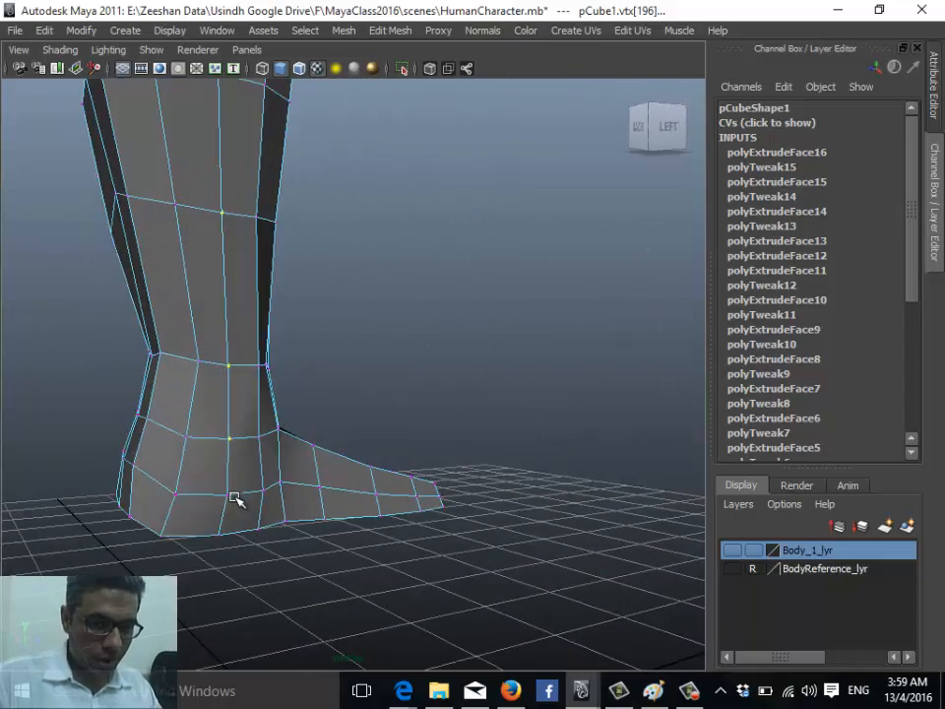
left_click_drag(385, 429, 349, 398, "alt")
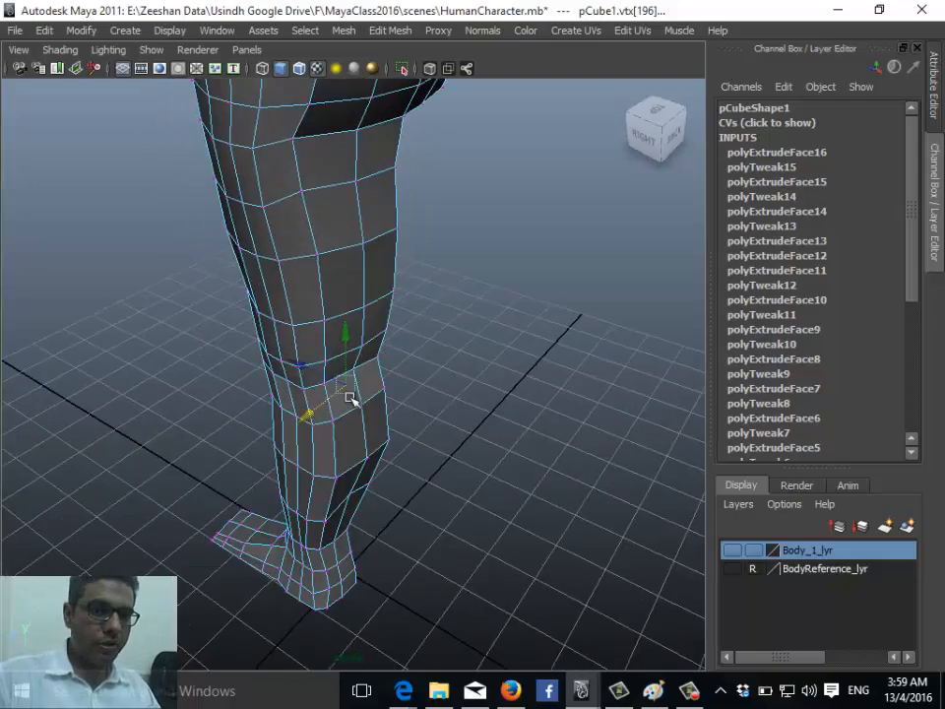
Select the middle column of vertices on the back of the thigh down towards the knee
left_click(357, 182)
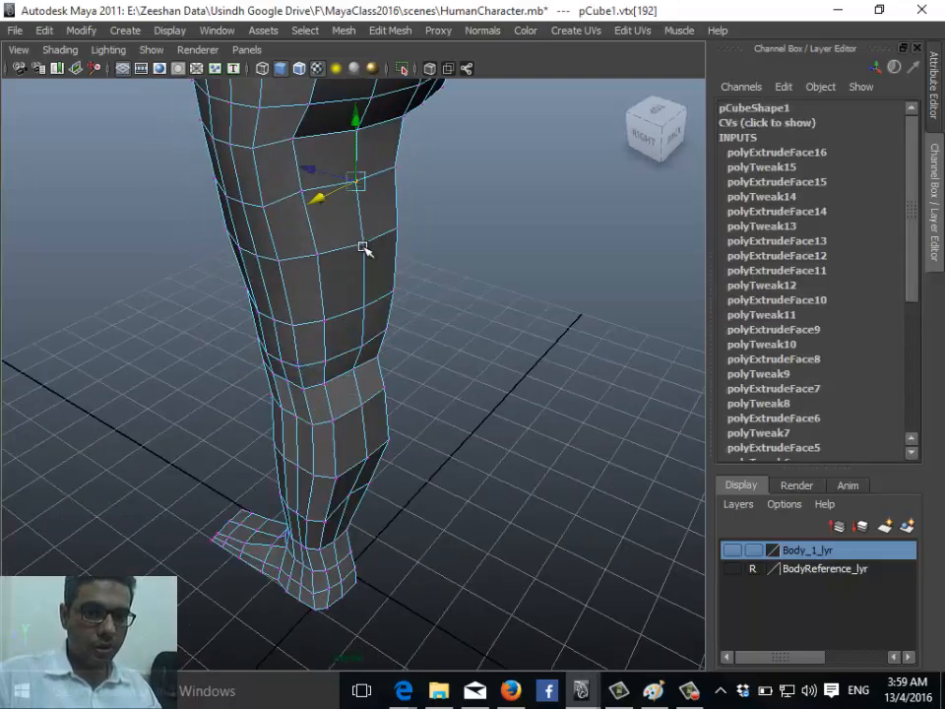
left_click(363, 244, "shift")
left_click(365, 308, "shift")
left_click(364, 346, "shift")
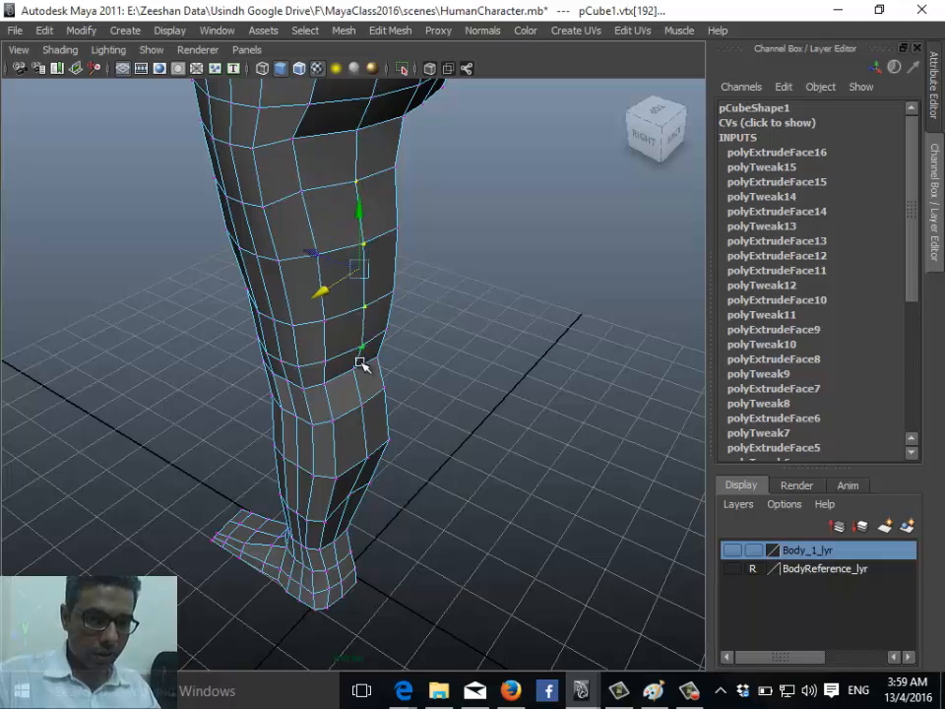
left_click_drag(394, 407, 379, 379, "alt")
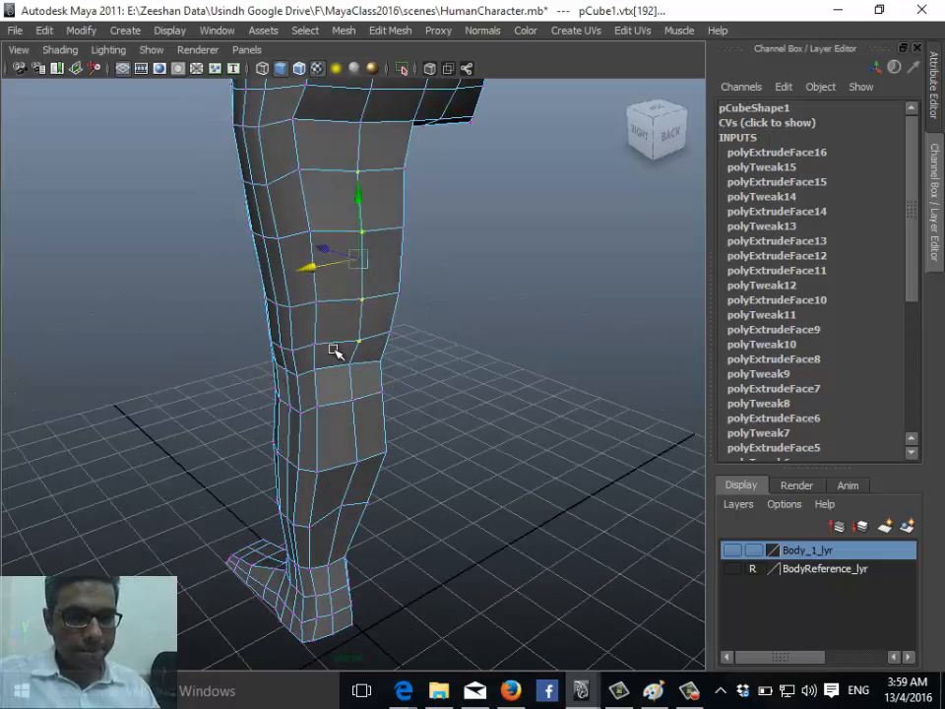
Extend the back-of-leg vertex selection from the knee down the calf to the heel
left_click(358, 462, "shift")
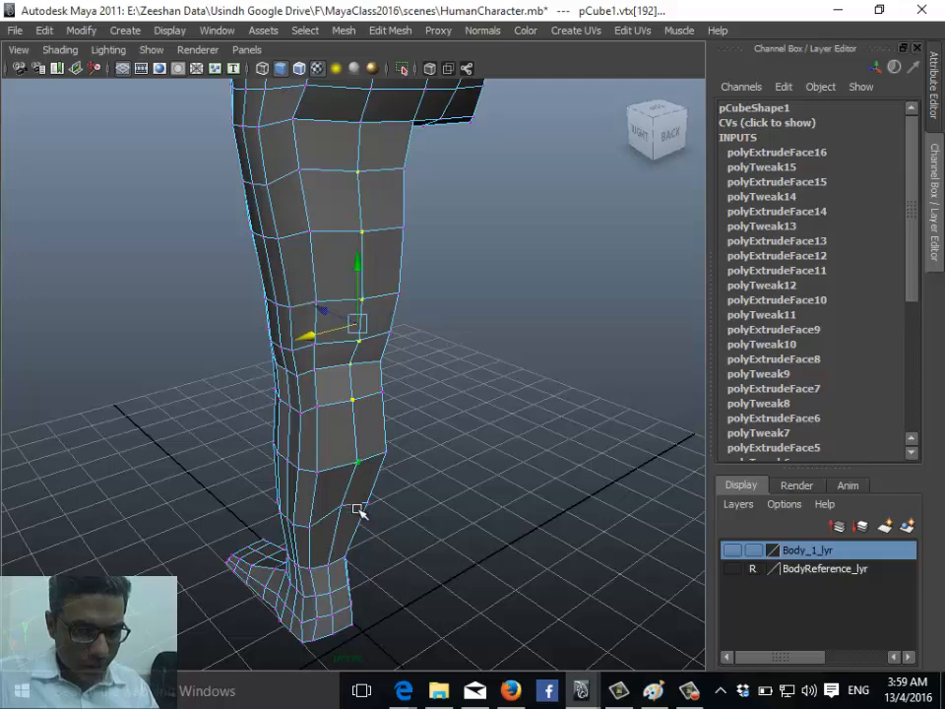
left_click_drag(382, 463, 392, 552, "alt")
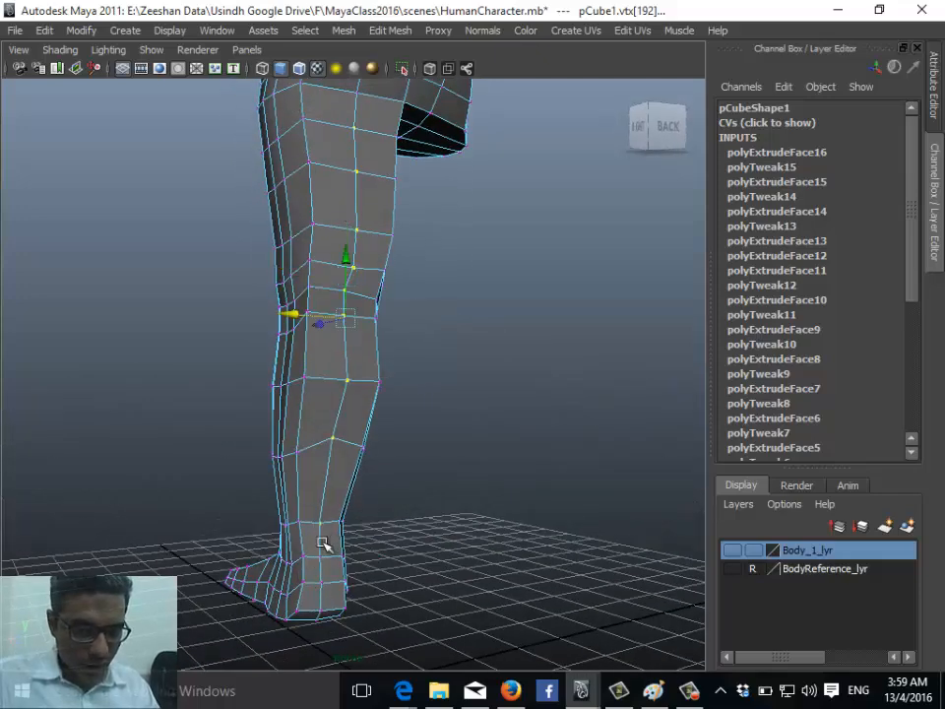
left_click_drag(456, 500, 384, 423, "alt")
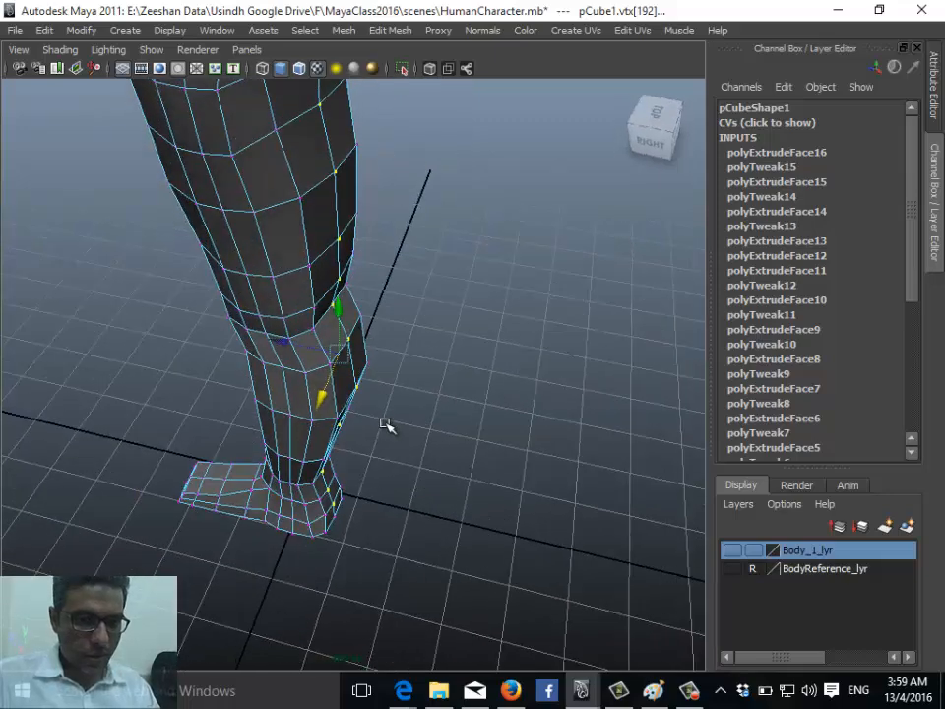
left_click_drag(289, 344, 261, 312, "alt")
Return to object selection, deselect the mesh and inspect the leg's shape from several sides
right_click_drag(360, 202, 438, 181)
left_click(539, 413)
left_click_drag(508, 399, 136, 423, "alt")
right_click_drag(136, 423, 280, 429, "alt")
left_click_drag(281, 428, 291, 389, "alt")
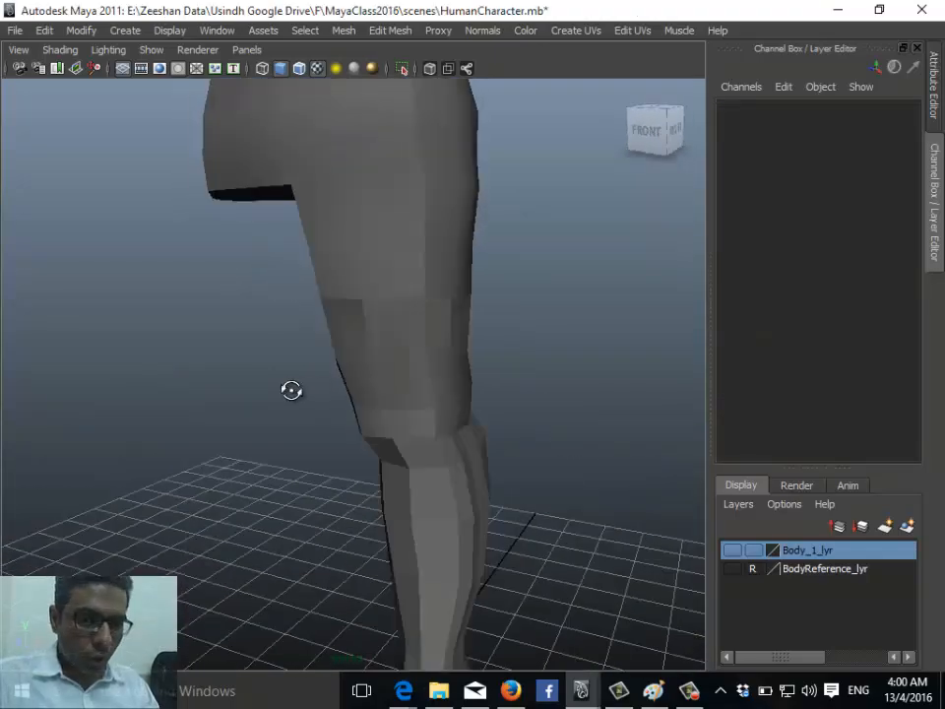
right_click_drag(292, 390, 396, 425, "alt")
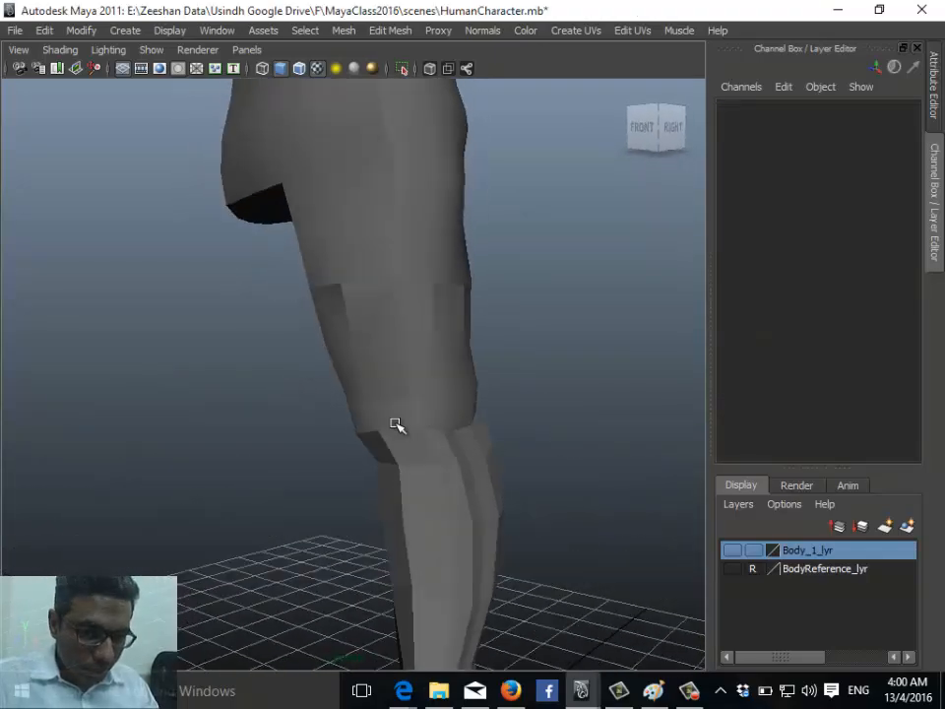
Apply Smooth to the body mesh and deselect it to inspect the rounded leg and torso
left_click(440, 326)
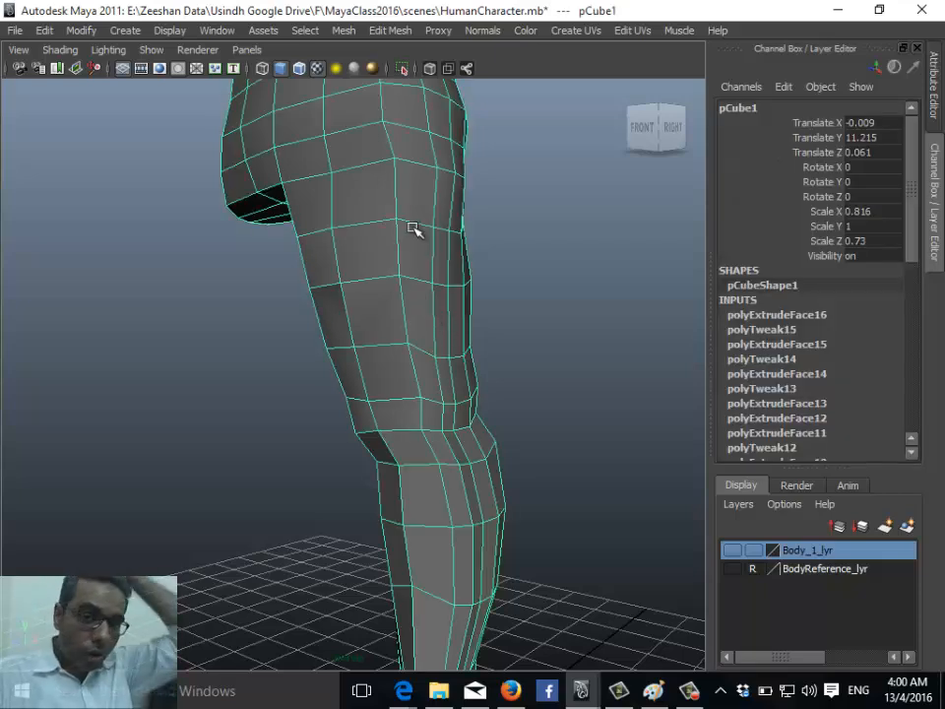
left_click(346, 31)
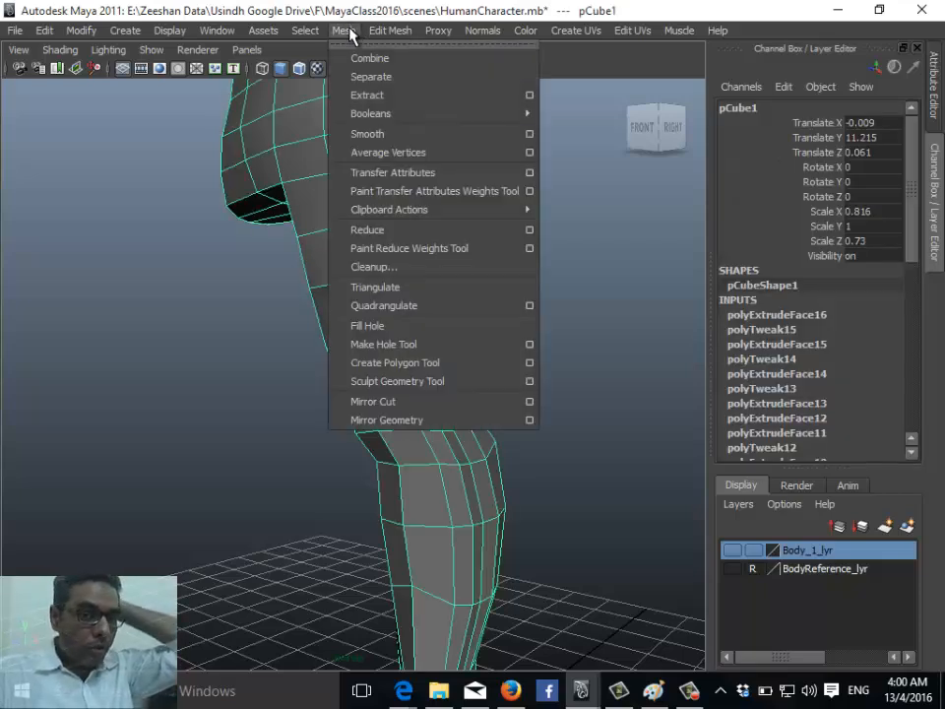
left_click(401, 134)
left_click(571, 292)
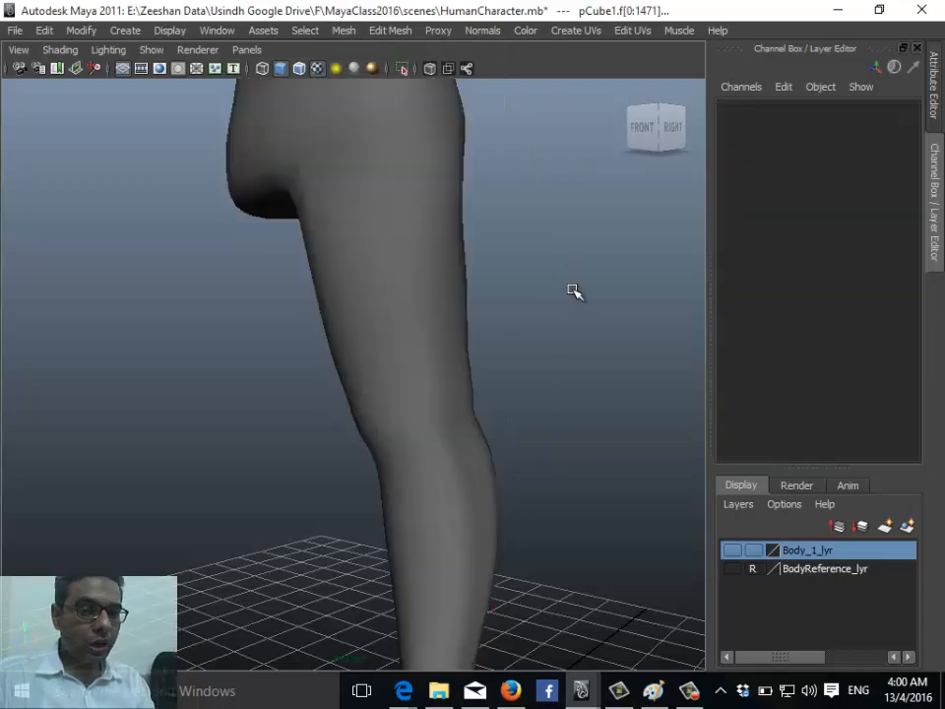
left_click_drag(570, 291, 415, 372, "alt")
Undo the smoothing of the body mesh and leave it selected as an object
left_click(445, 312)
key("F8")
key("1")
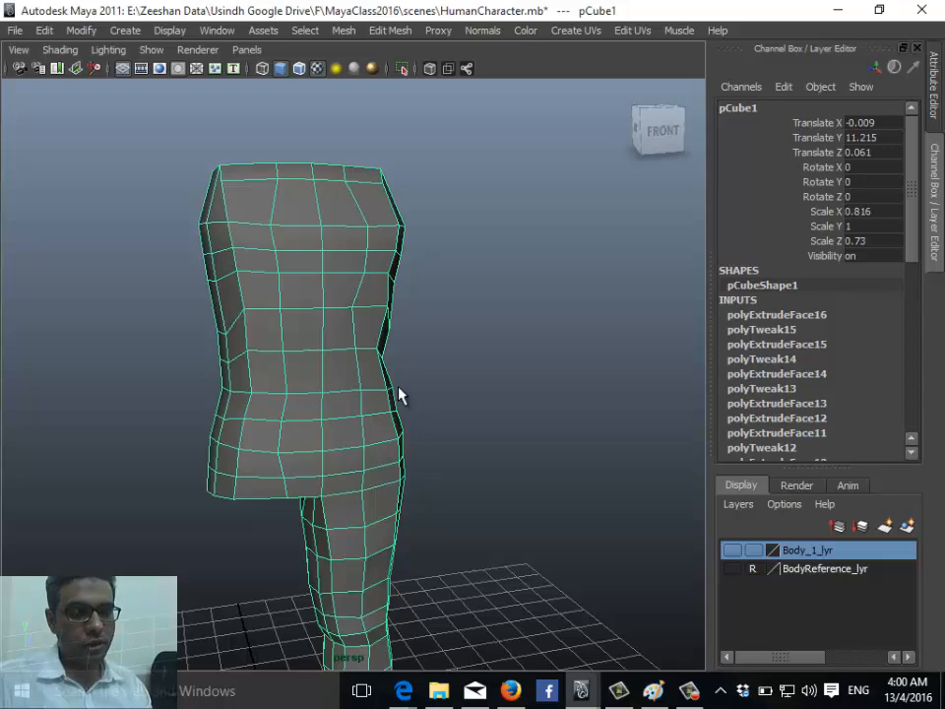
Show the BodyReference_lyr layer, hide Body_1_lyr, and switch the body mesh to vertex selection
left_click_drag(408, 279, 371, 325, "alt")
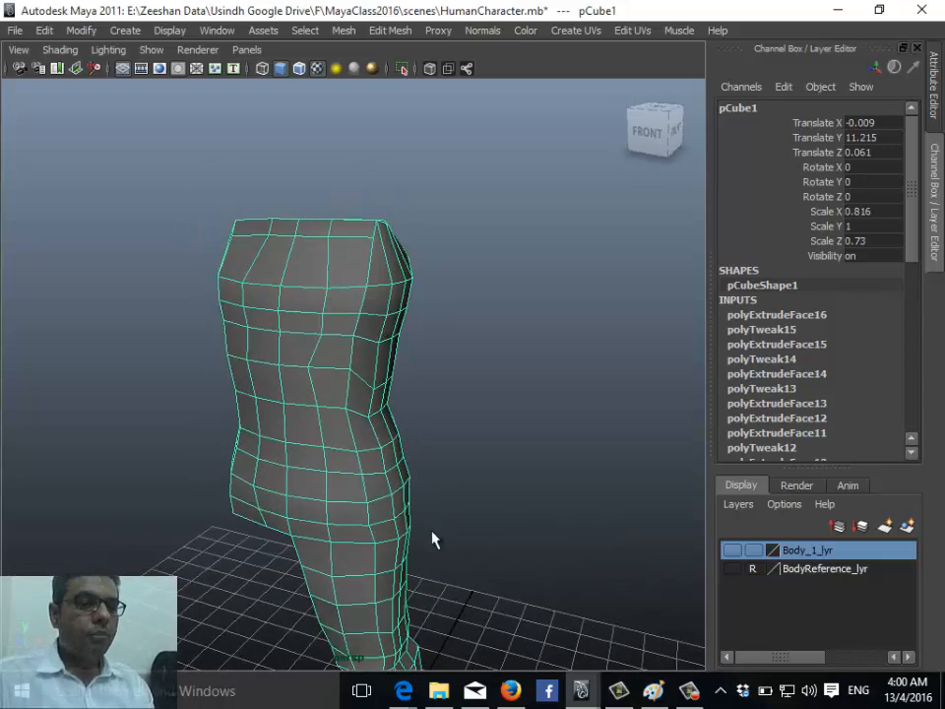
left_click_drag(475, 282, 432, 363, "alt")
middle_click_drag(431, 362, 393, 367, "alt")
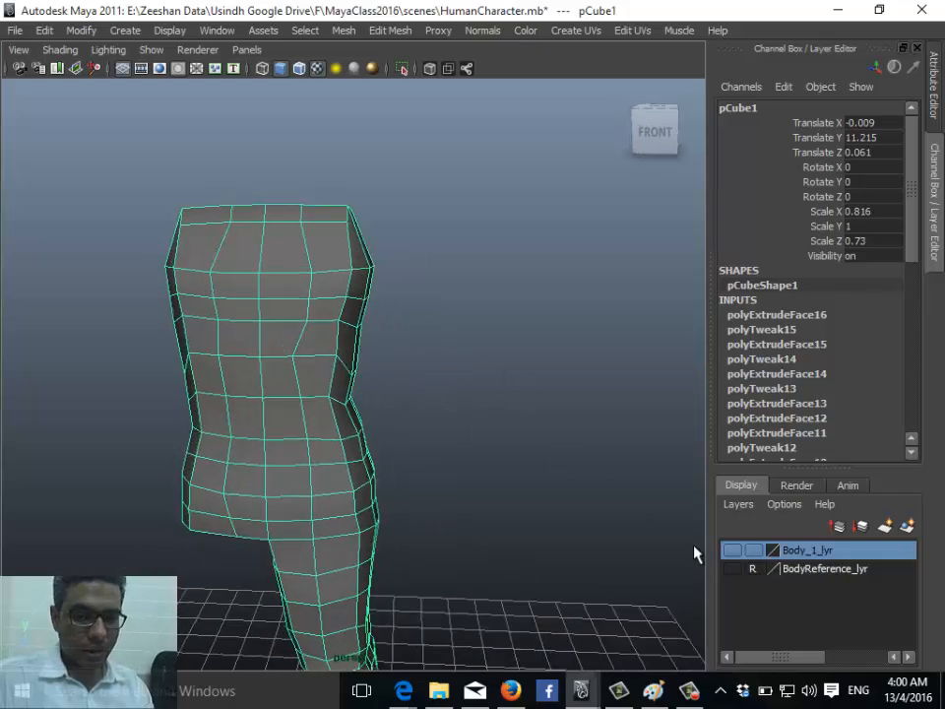
left_click(731, 569)
mouse_move(482, 490)
left_mouse_down("alt")
mouse_move(389, 433)
mouse_move(391, 456)
left_mouse_up("alt")
right_click_drag(304, 283, 306, 235)
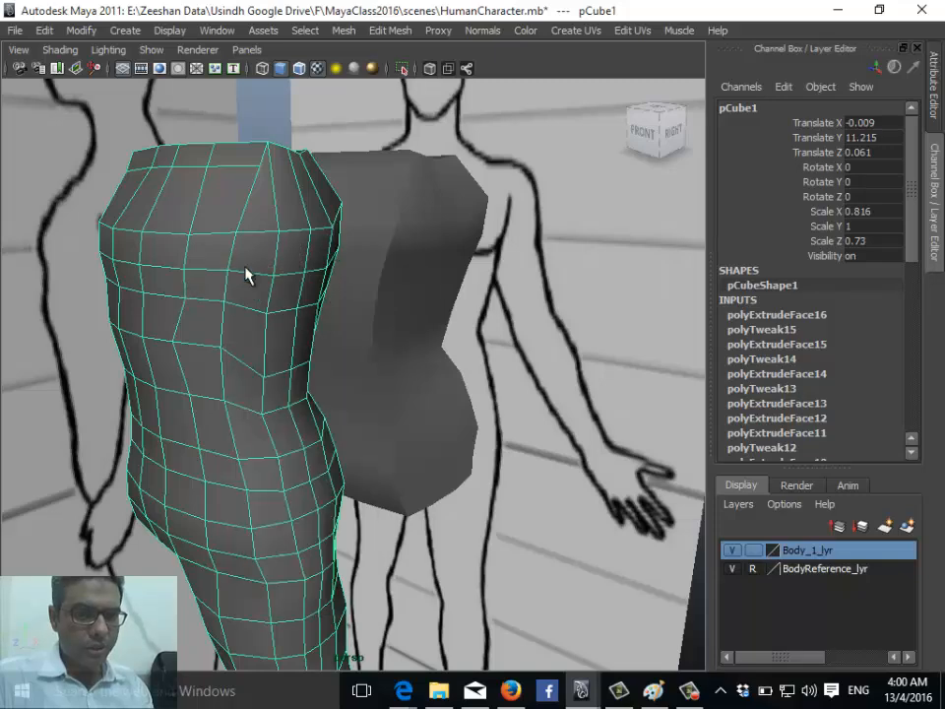
left_click(731, 550)
left_click_drag(591, 506, 682, 520, "alt")
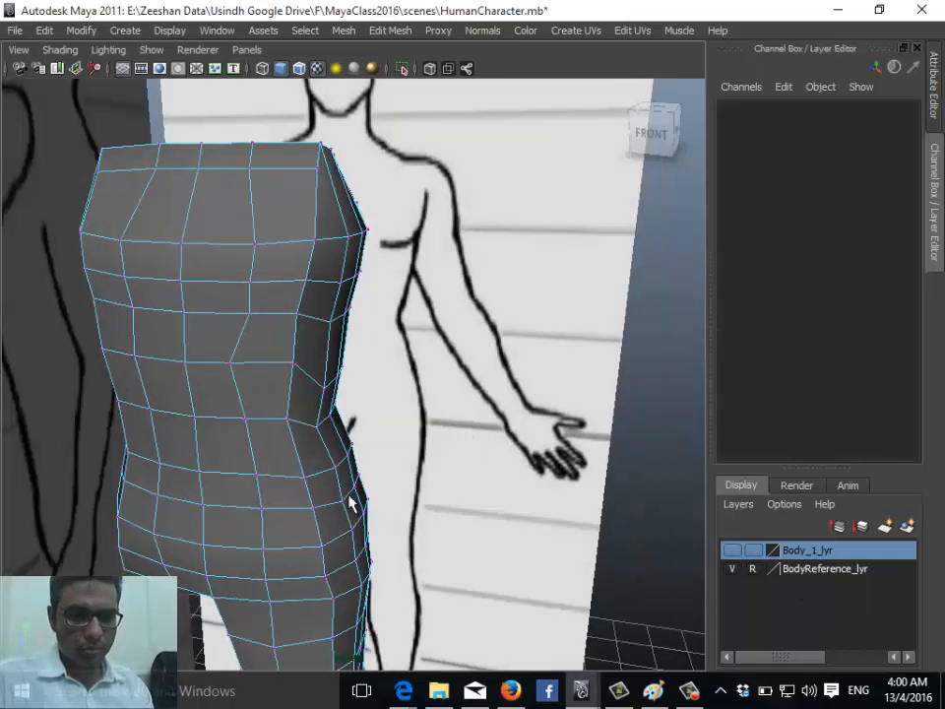
Switch to face selection and select the two adjacent upper side faces of the torso at the shoulder
left_click_drag(349, 502, 301, 413, "alt")
right_click_drag(307, 352, 348, 363)
left_click_drag(348, 310, 270, 337, "alt")
left_click(270, 338)
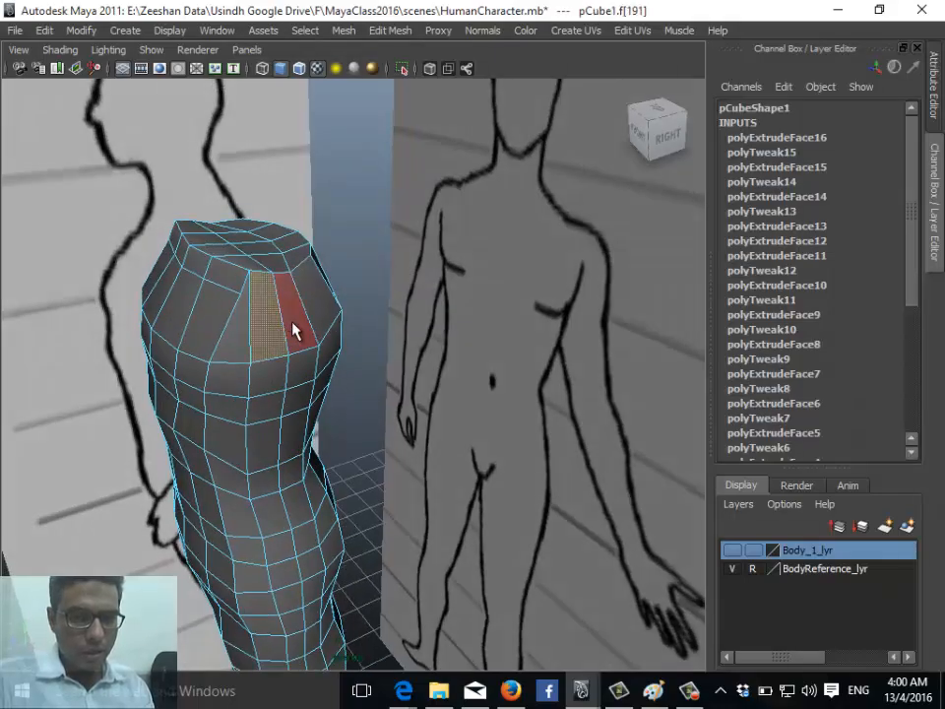
left_click(294, 326, "shift")
mouse_move(336, 350)
left_mouse_down("alt")
mouse_move(334, 340)
mouse_move(428, 329)
mouse_move(487, 334)
mouse_move(441, 340)
mouse_move(424, 356)
mouse_move(313, 359)
mouse_move(245, 403)
mouse_move(150, 401)
mouse_move(179, 443)
mouse_move(306, 396)
mouse_move(301, 382)
mouse_move(325, 370)
left_mouse_up("alt")
left_click_drag(377, 338, 407, 367, "alt")
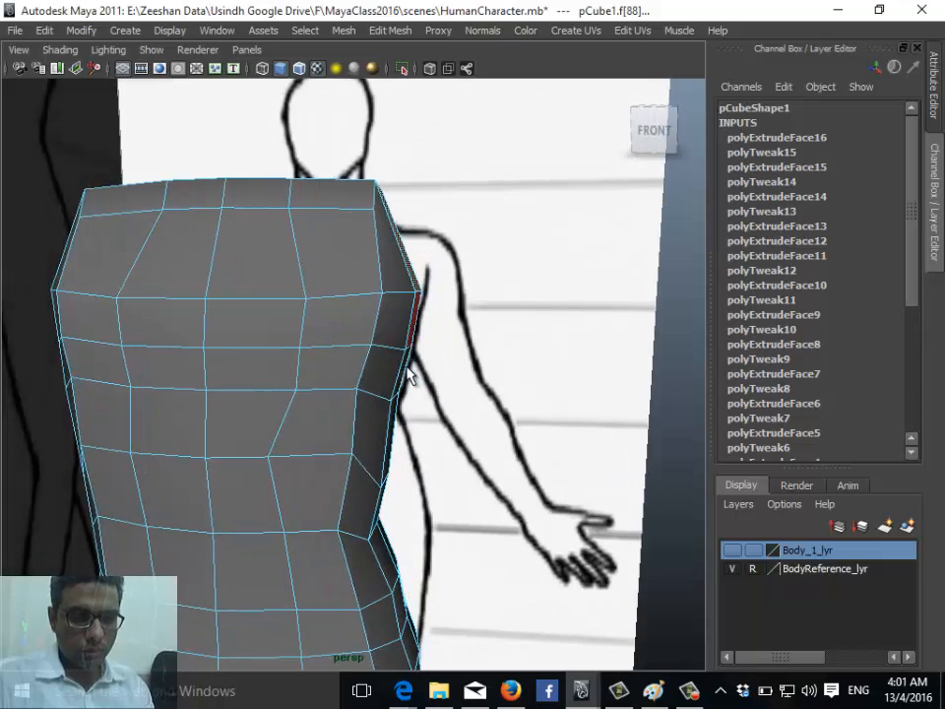
left_click_drag(236, 382, 218, 407, "alt")
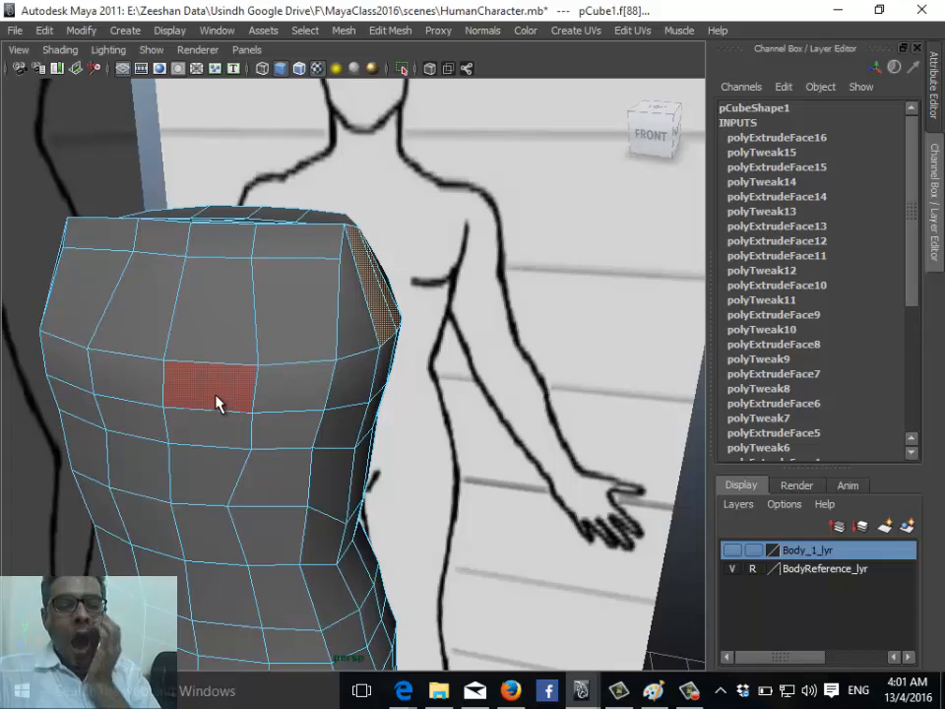
Switch to the front view and frame the torso with the reference drawing's shoulder and arm
left_click_drag(214, 402, 463, 424, "alt")
key("space")
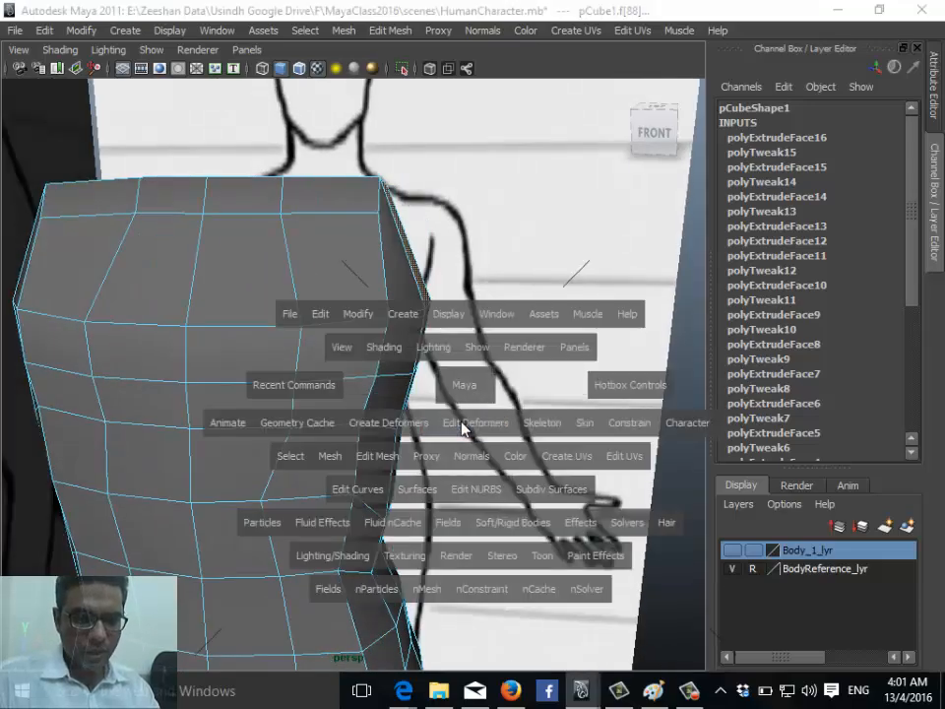
middle_click_drag(434, 197, 468, 471, "alt")
right_click_drag(468, 472, 379, 517, "alt")
middle_click_drag(379, 517, 455, 422, "alt")
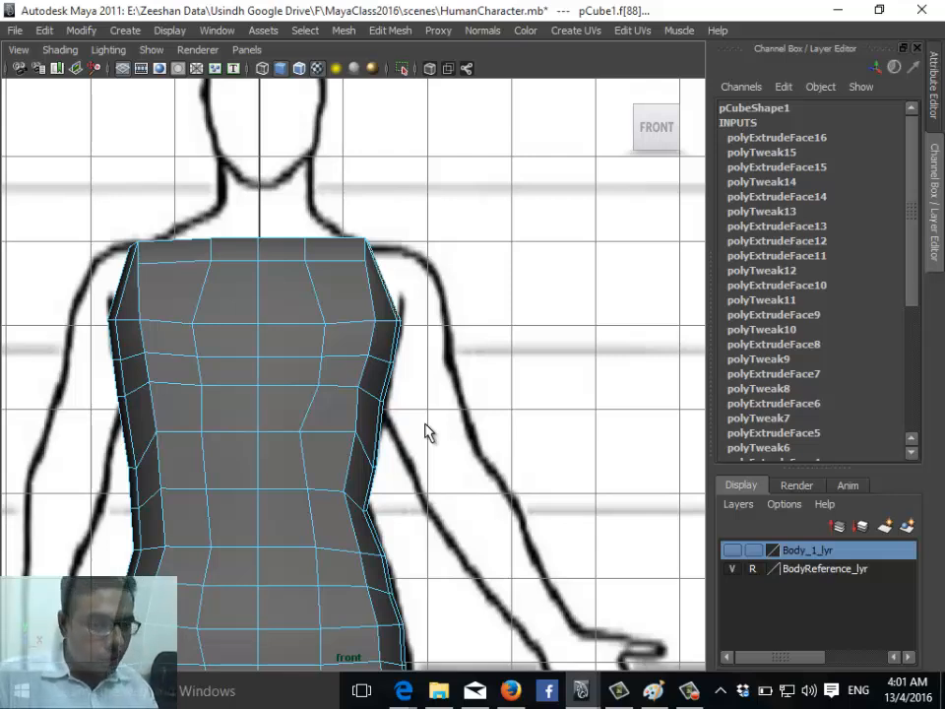
right_click_drag(426, 425, 254, 462, "alt")
middle_click_drag(254, 462, 158, 377, "alt")
right_click_drag(157, 378, 221, 462, "alt")
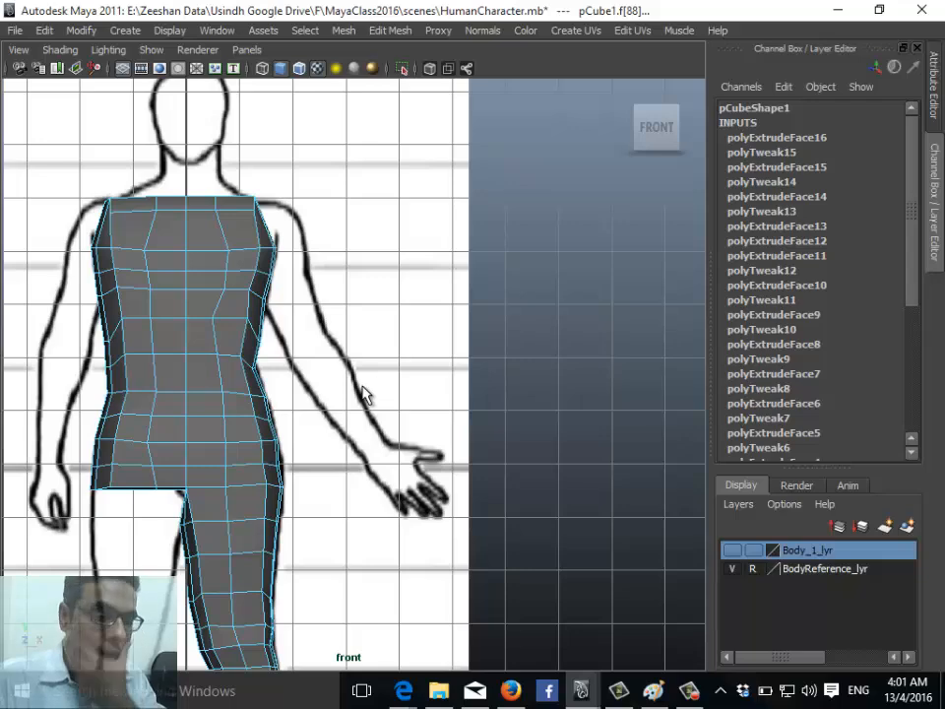
Switch to the side view and turn on X-Ray shading with the torso and side reference drawing framed
middle_click_drag(252, 582, 234, 276, "alt")
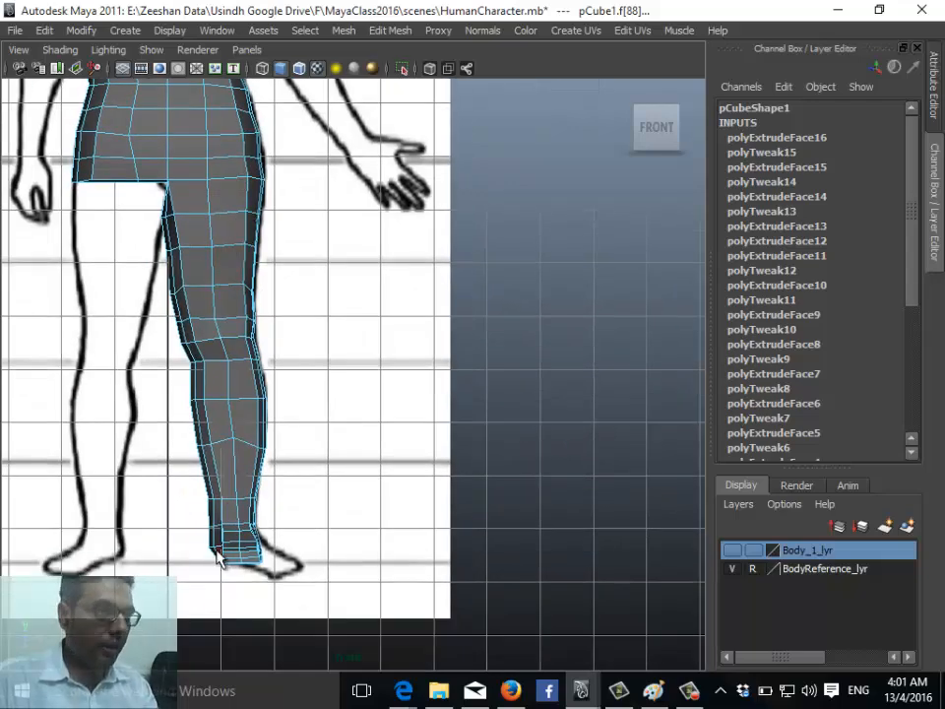
middle_click_drag(395, 353, 374, 586, "alt")
scroll(260, 390, "up", 4)
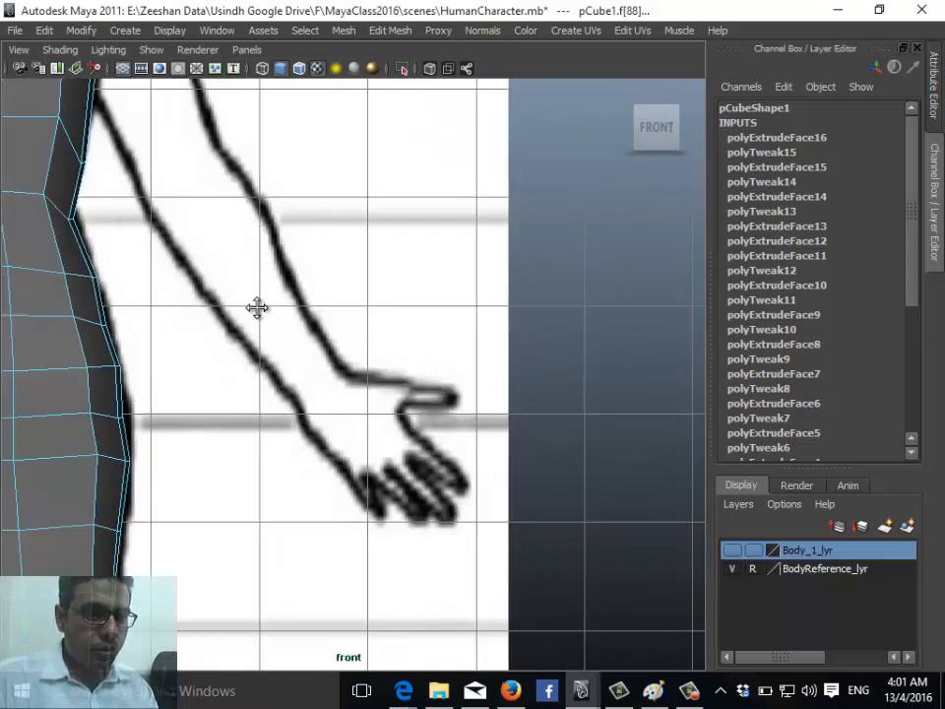
middle_click_drag(257, 308, 457, 591, "alt")
key("space")
left_click_drag(385, 347, 435, 362)
key("a")
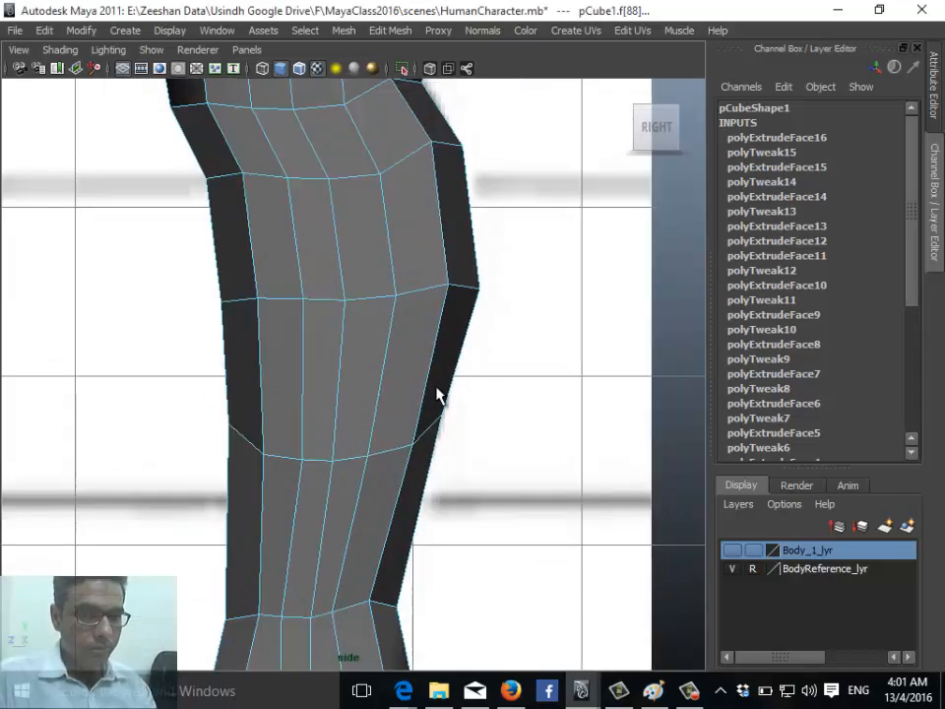
key("f")
left_click(59, 49)
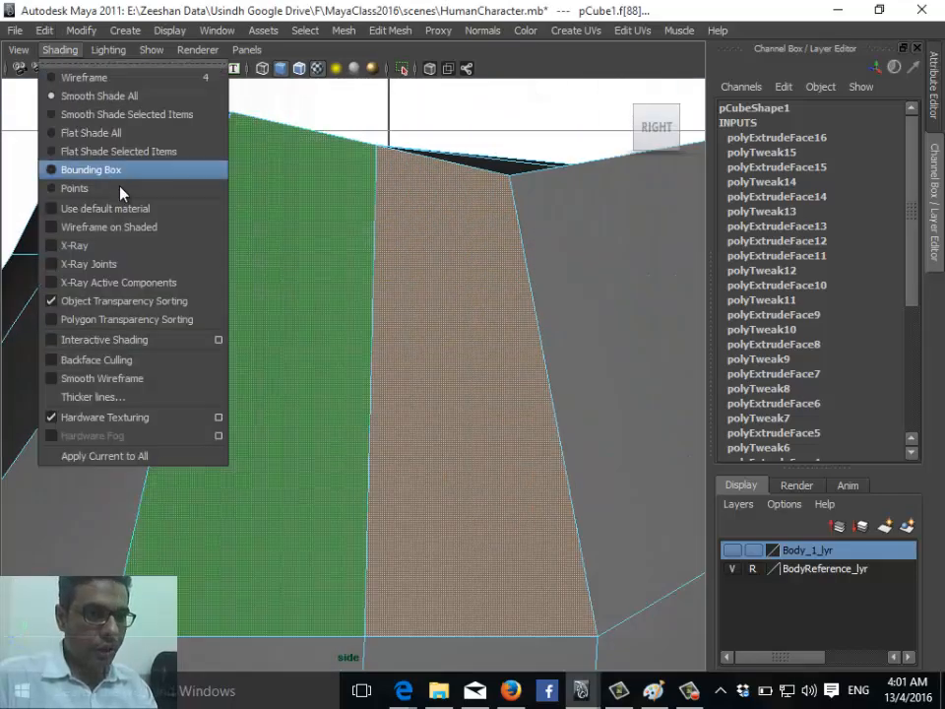
left_click(172, 252)
scroll(300, 369, "down", 12)
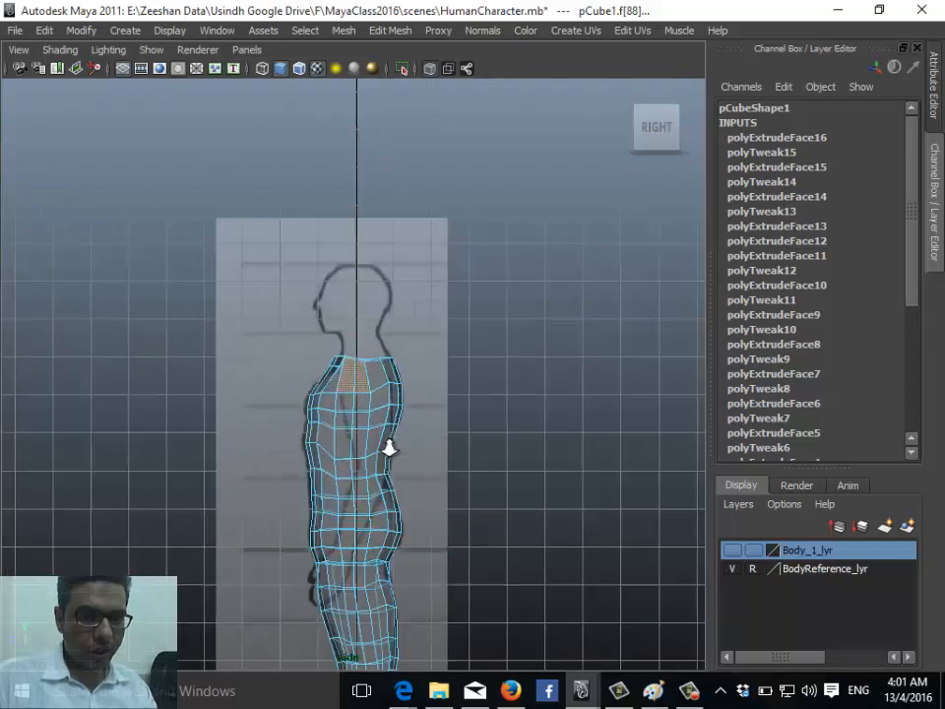
Extend the shoulder face selection to two rows of three adjacent faces on the upper side of the torso
scroll(388, 447, "up", 4)
middle_click_drag(332, 507, 275, 454, "alt")
right_click_drag(274, 457, 347, 455, "alt")
left_click(350, 354, "shift")
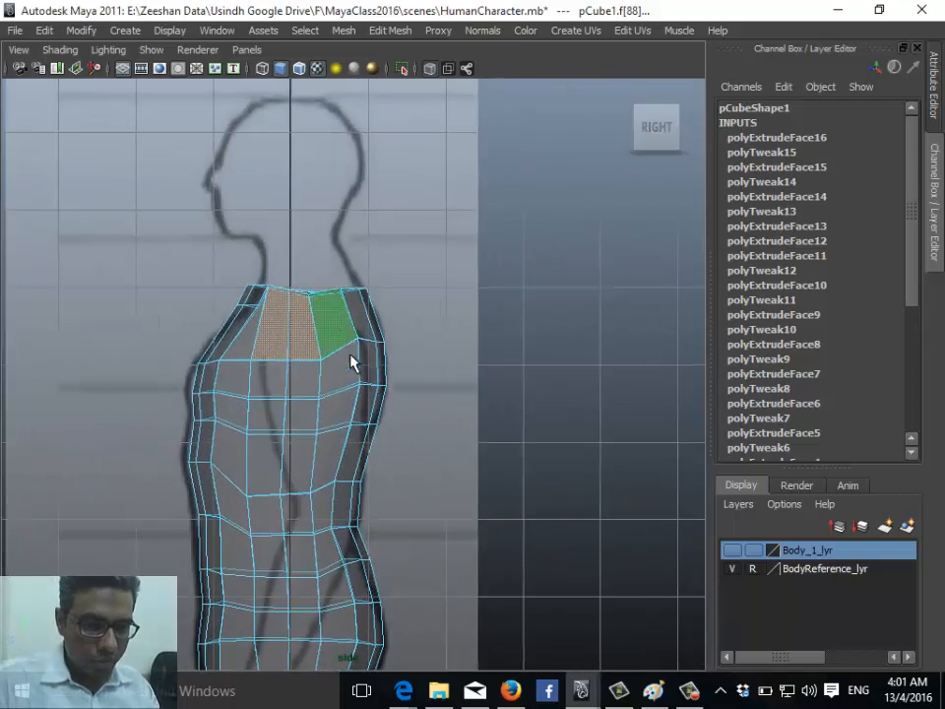
key("space")
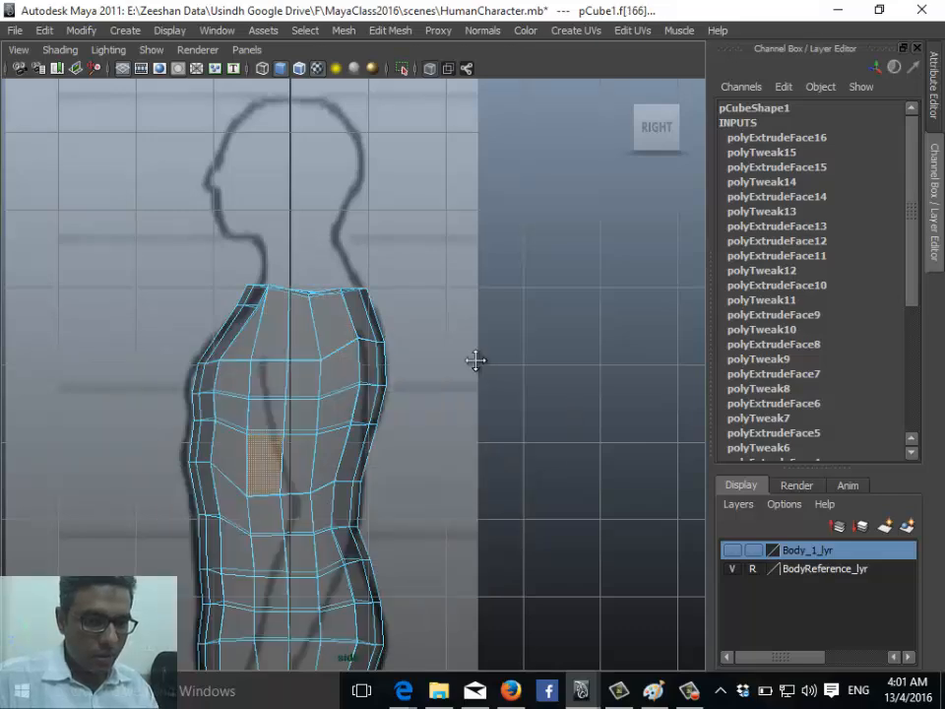
scroll(481, 363, "up", 3)
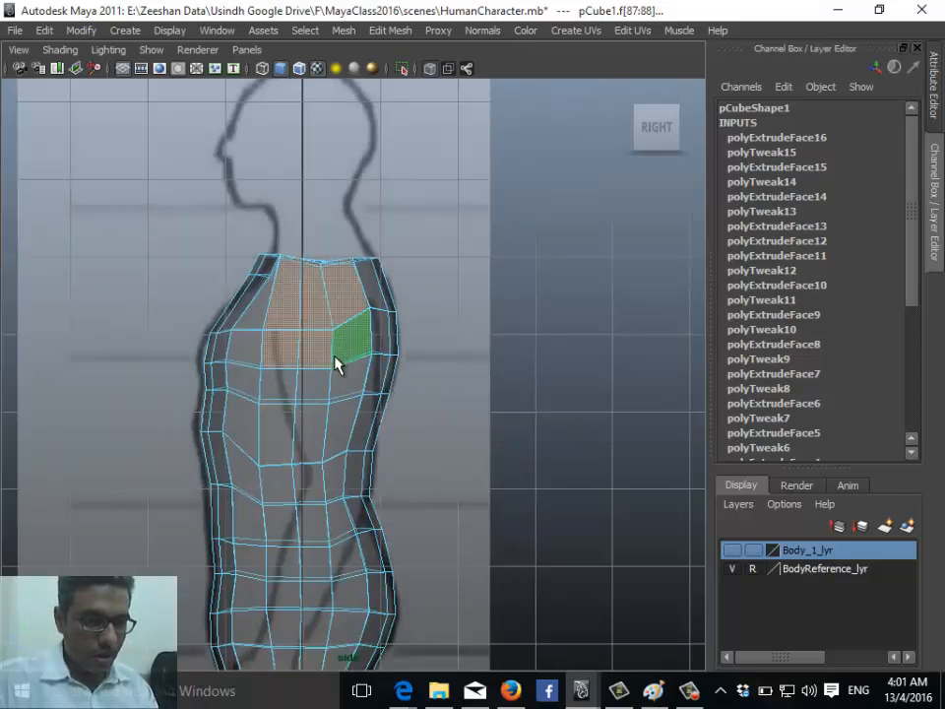
Switch to the perspective view and turn off X-Ray shading
key("space")
left_click_drag(335, 357, 354, 311)
left_click_drag(429, 382, 271, 370, "alt")
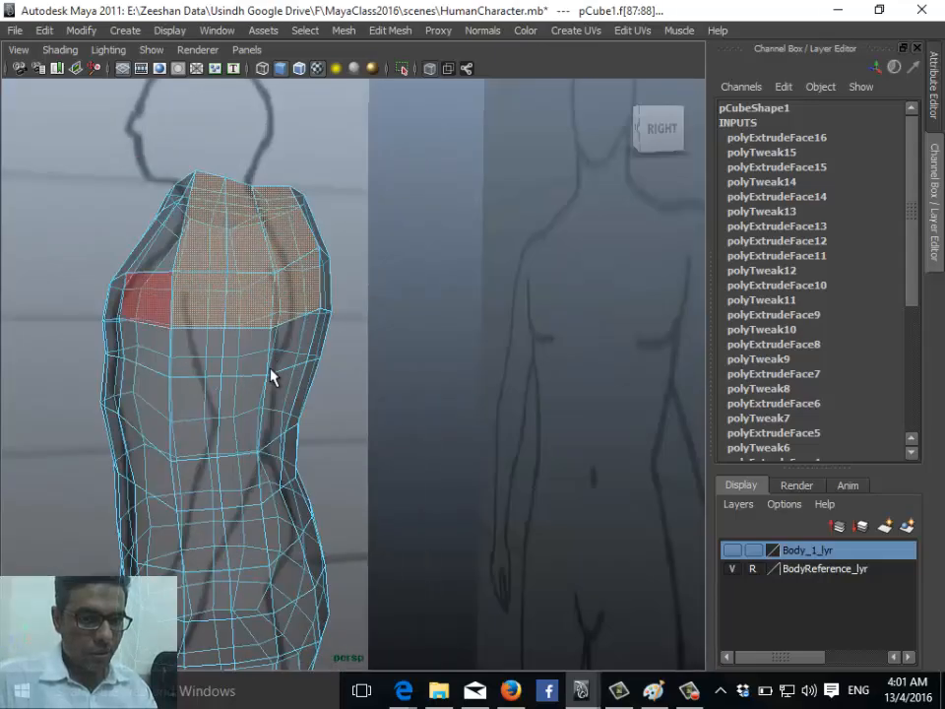
left_click_drag(323, 416, 339, 394, "alt")
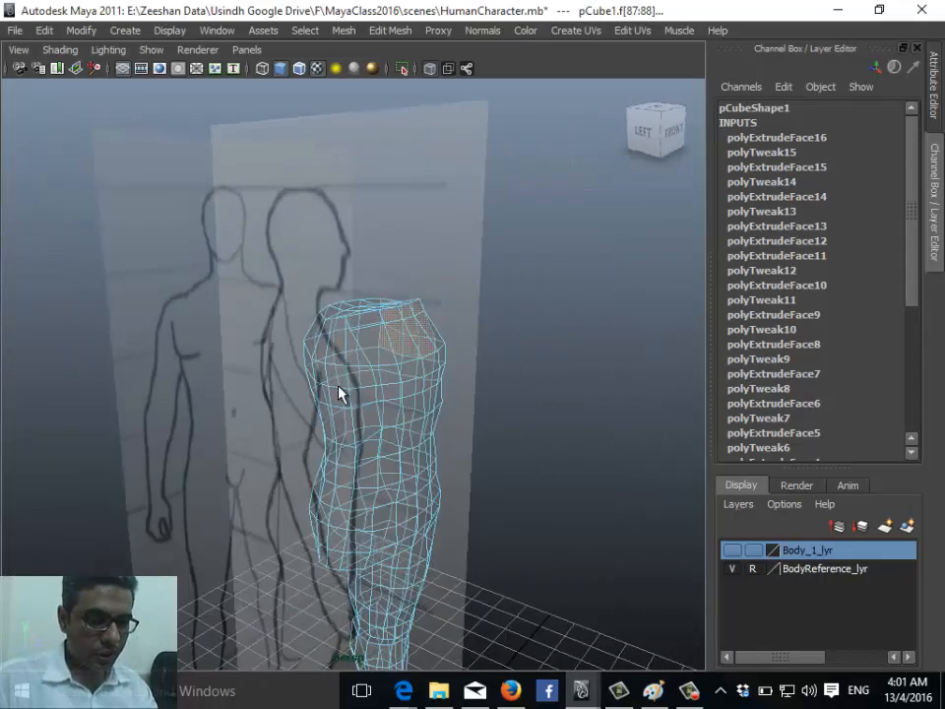
left_click(57, 49)
left_click(109, 242)
mouse_move(197, 295)
left_mouse_down("alt")
mouse_move(369, 384)
mouse_move(139, 428)
mouse_move(323, 443)
mouse_move(298, 513)
left_mouse_up("alt")
Try an adjustment of the selected shoulder faces with the Move tool and undo it
key("w")
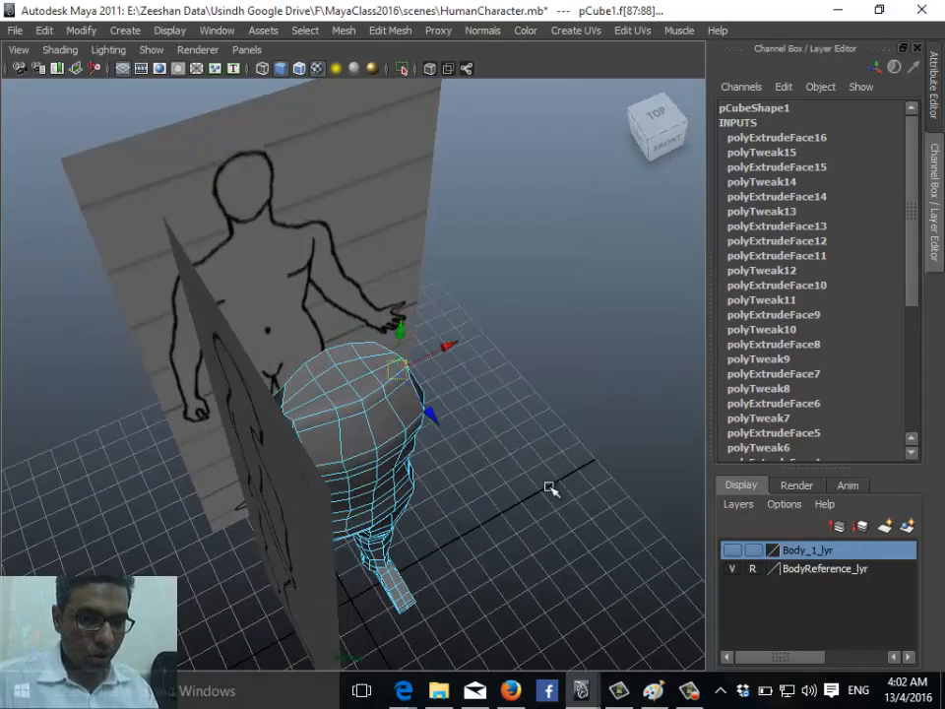
left_click_drag(549, 489, 441, 497, "alt")
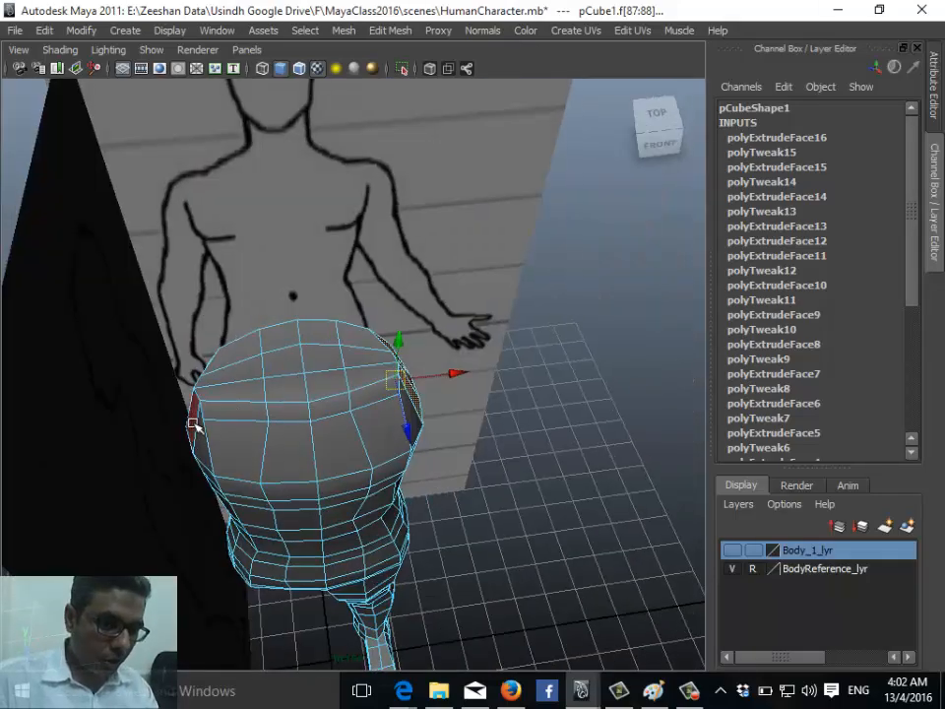
left_click_drag(489, 526, 345, 409, "alt")
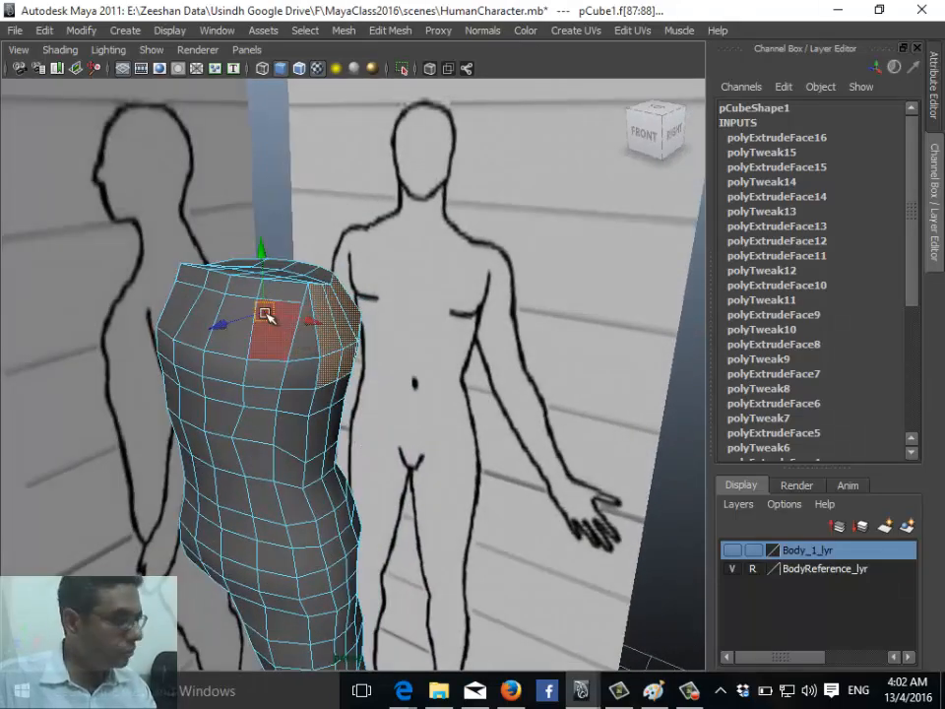
left_click_drag(266, 339, 144, 342, "alt")
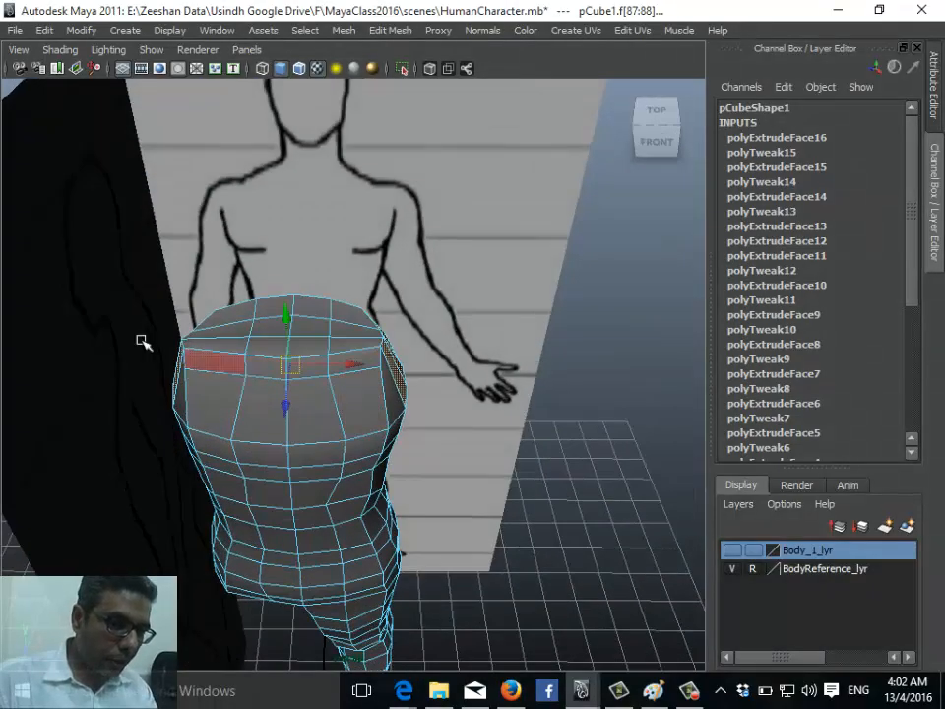
left_click_drag(456, 492, 355, 448, "alt")
left_click_drag(362, 320, 458, 241)
left_click_drag(80, 486, 320, 392, "alt")
key("ctrl+z")
Remove the rear column from the shoulder selection, keeping the central two-by-two block of faces
key("space")
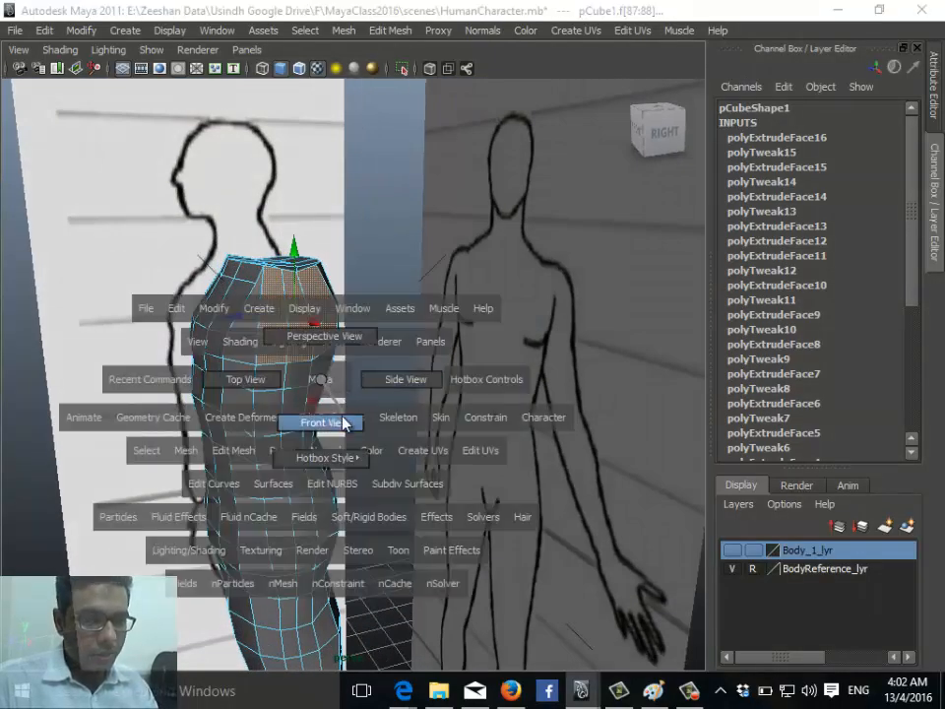
left_click_drag(307, 364, 266, 344, "alt")
left_click(311, 301)
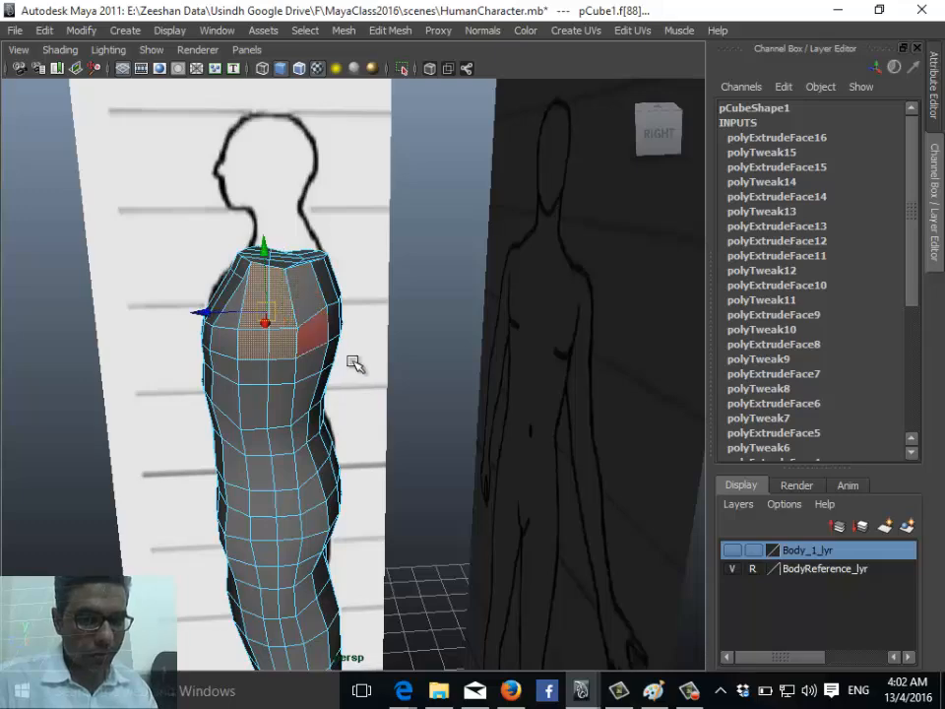
left_click_drag(355, 363, 296, 384, "alt")
Check the selected shoulder faces in the side view, then frame the torso and reference arm in the front view
key("space")
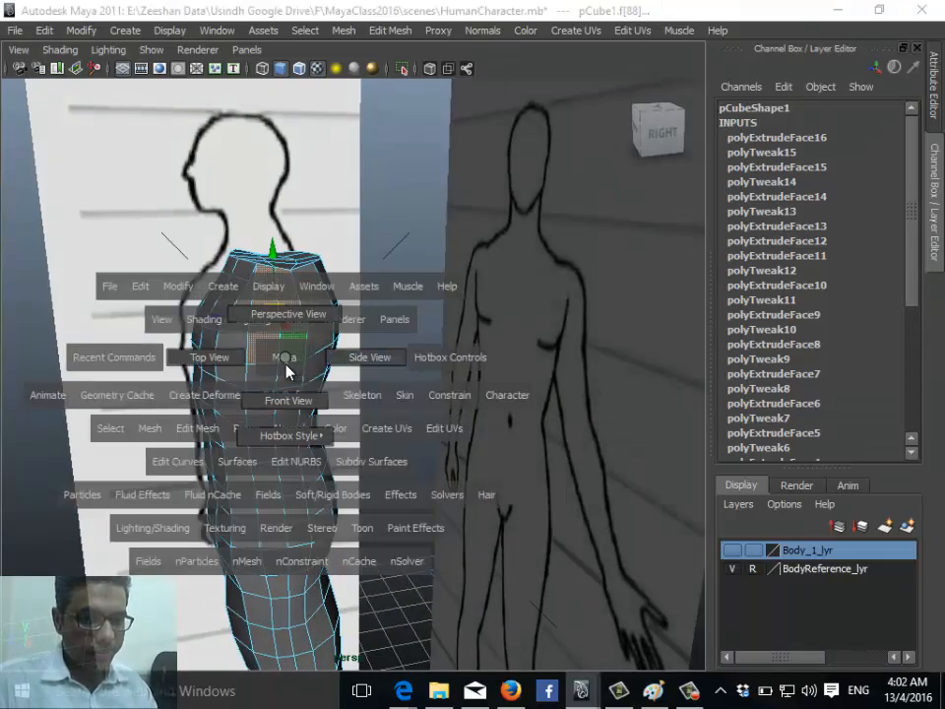
left_click(368, 357)
key("space")
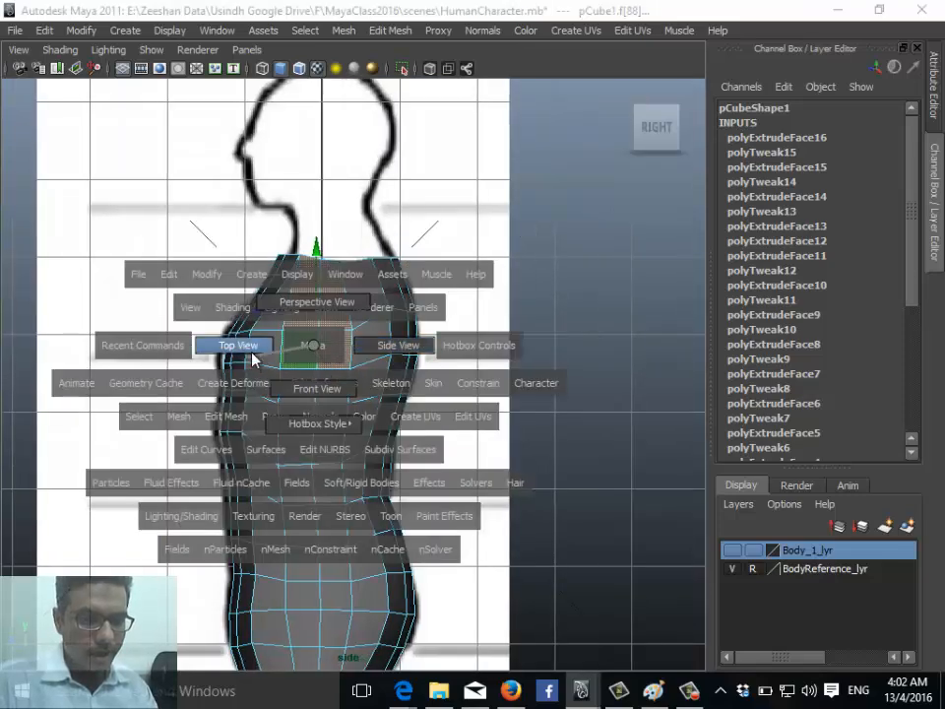
left_click(310, 388)
middle_click_drag(385, 421, 389, 484, "alt")
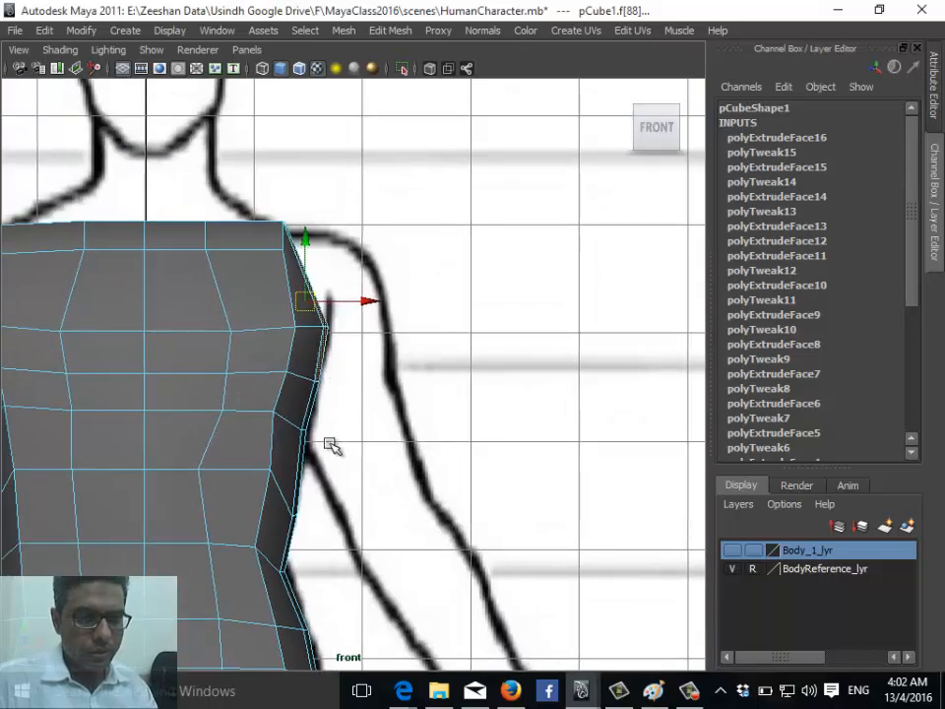
middle_click_drag(280, 427, 292, 387, "alt")
right_click_drag(335, 399, 370, 408, "alt")
middle_click_drag(344, 408, 336, 357, "alt")
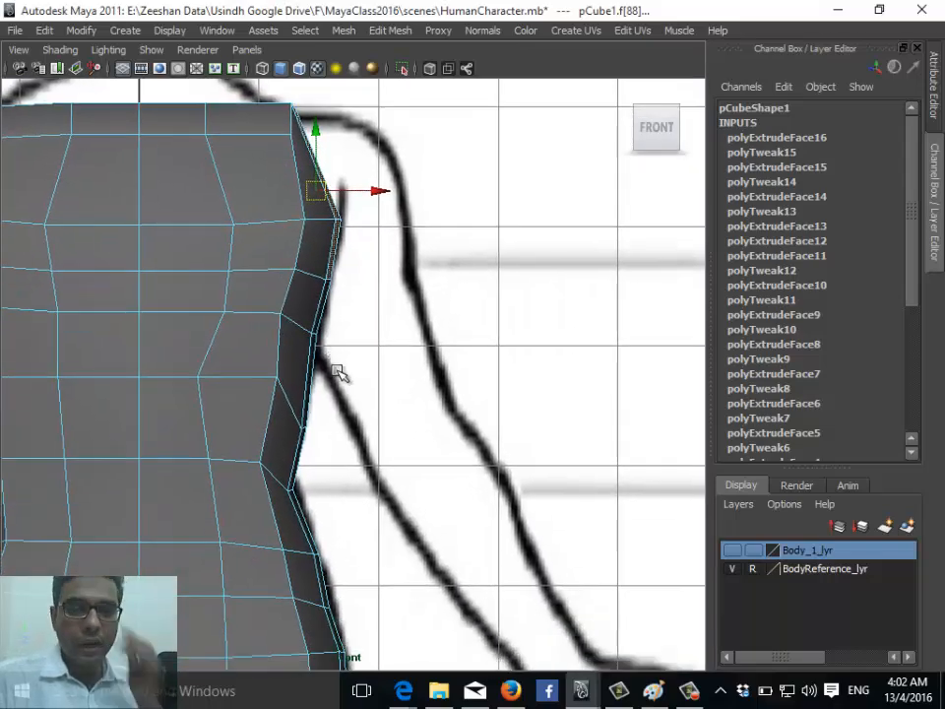
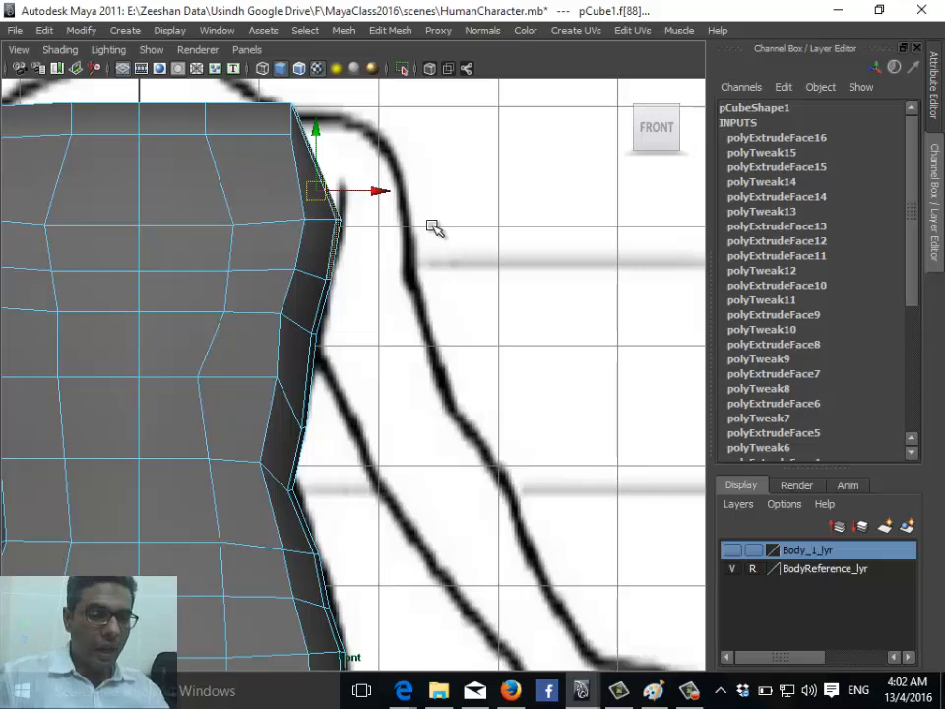
right_click_drag(414, 383, 283, 388, "alt")
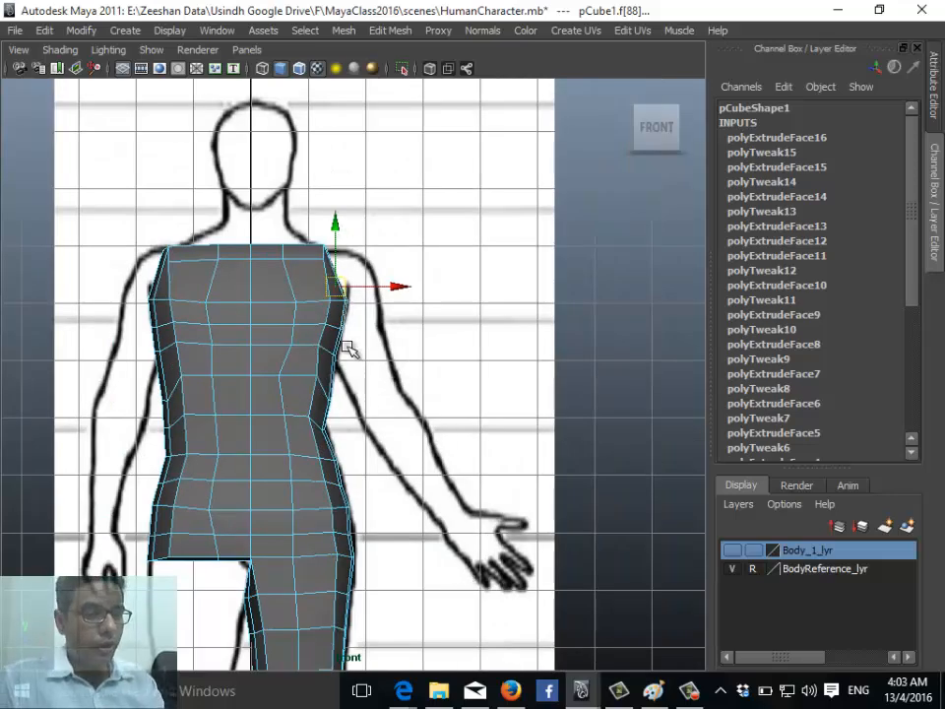
scroll(445, 443, "up", 3)
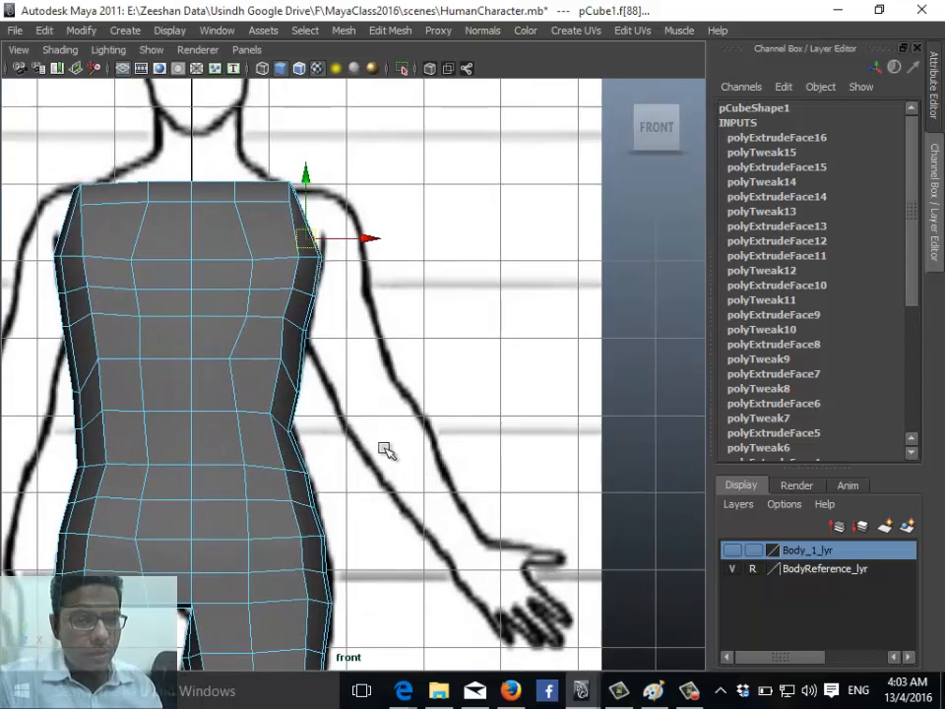
Extrude the four shoulder faces outward with a local Z translation of 0.347 and rotate the extruded end
key("e")
left_click(390, 31)
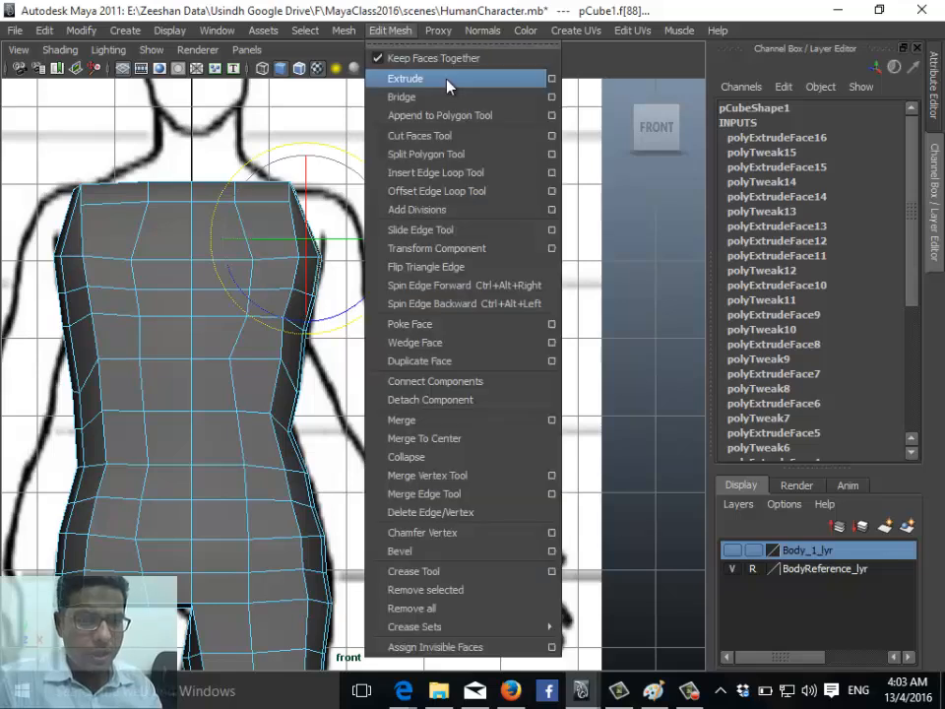
left_click(396, 78)
left_click_drag(357, 209, 375, 242)
key("e")
left_click_drag(404, 197, 417, 221)
Scale the extruded shoulder end vertically and move it to fit the shoulder outline of the front reference drawing
key("w")
key("r")
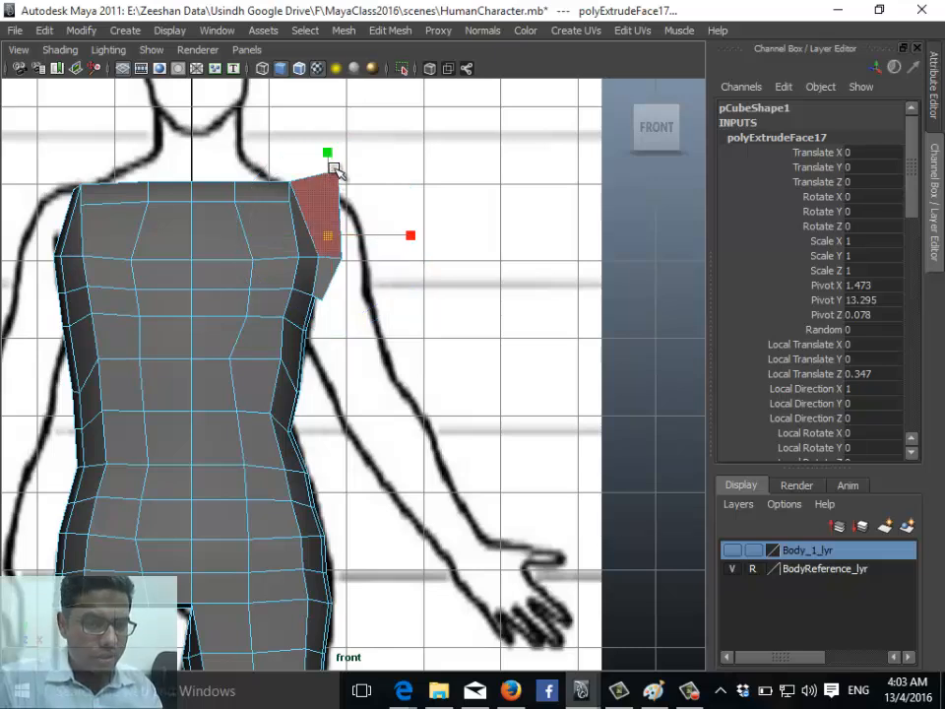
mouse_move(329, 154)
left_mouse_down()
mouse_move(329, 178)
mouse_move(331, 169)
left_mouse_up()
key("w")
left_click_drag(331, 235, 340, 246)
key("r")
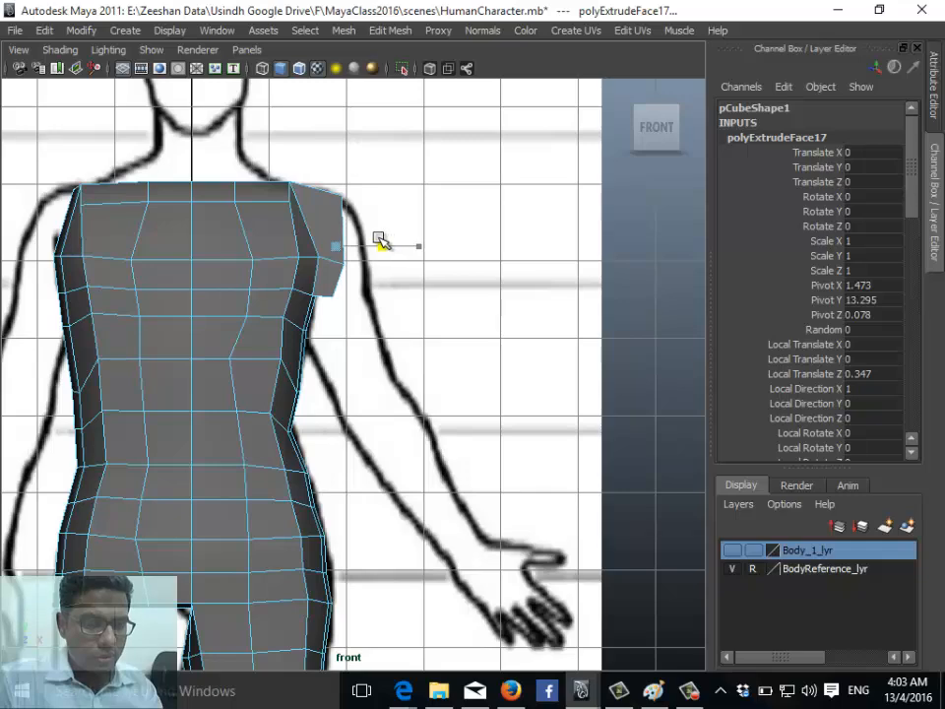
key("w")
left_click_drag(335, 184, 338, 191)
right_click_drag(240, 319, 351, 366, "alt")
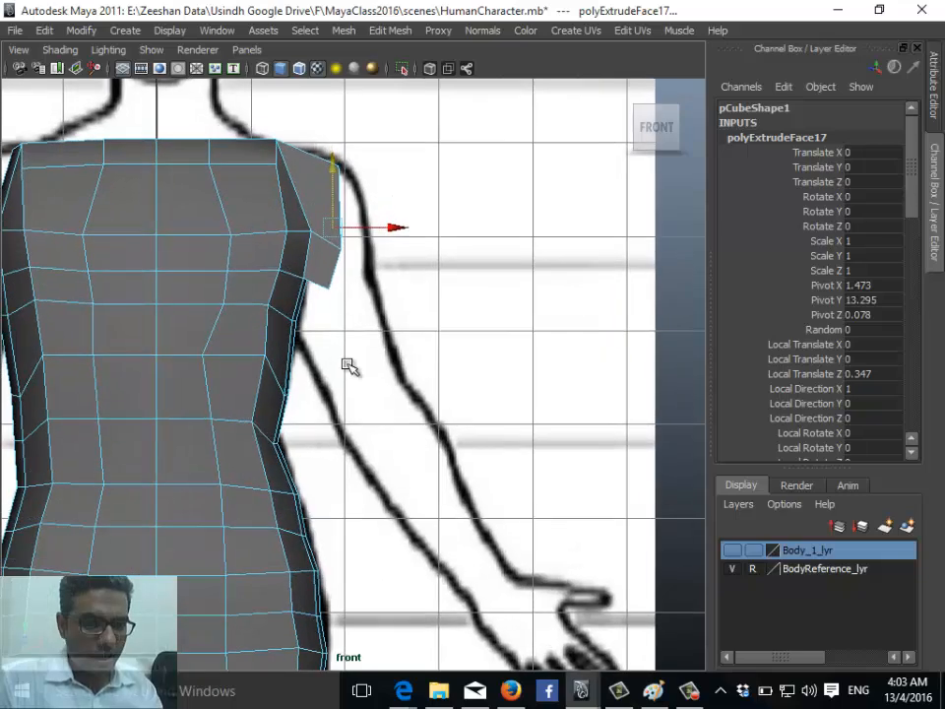
middle_click_drag(299, 378, 337, 414, "alt")
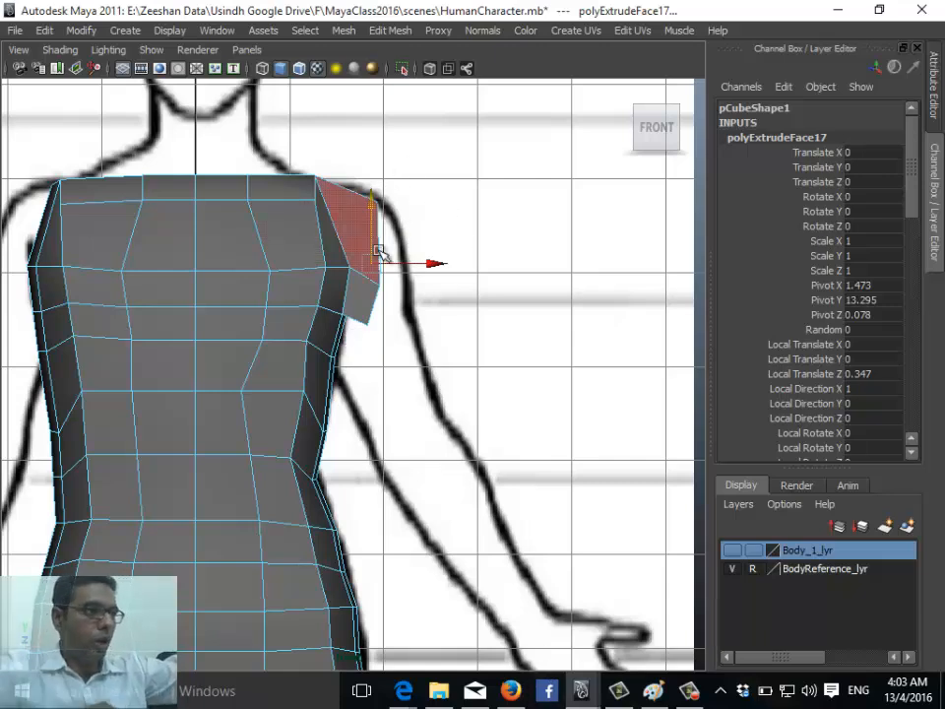
right_click_drag(413, 255, 183, 407, "alt")
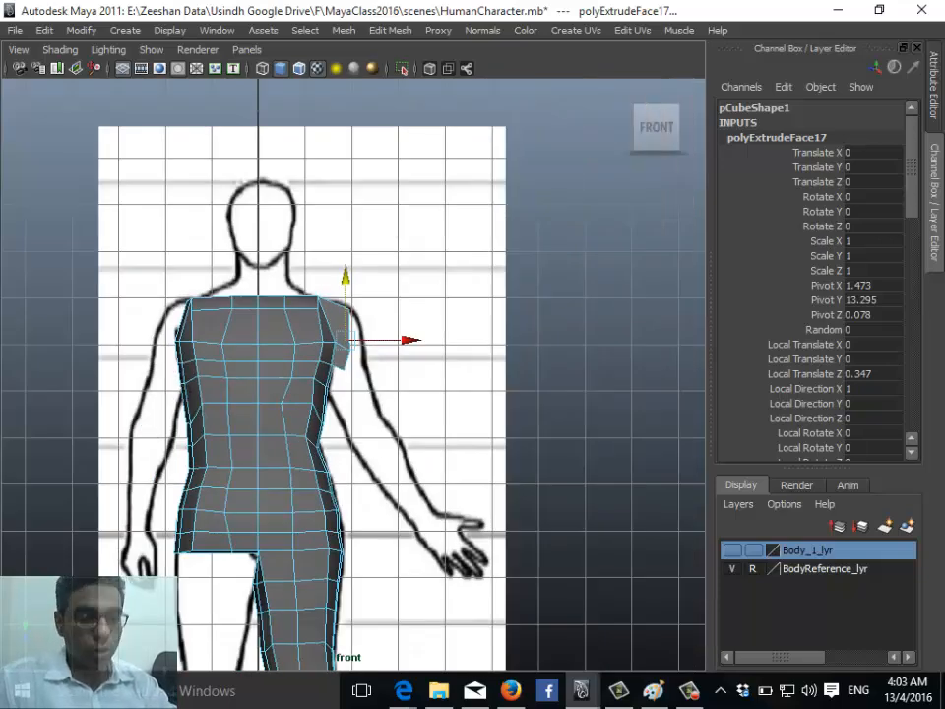
Switch to Firefox and preview the Verrus 3d Reference Sheet and the outstretched-arms drawing in the human body reference image results
mouse_move(402, 690)
left_click(311, 596)
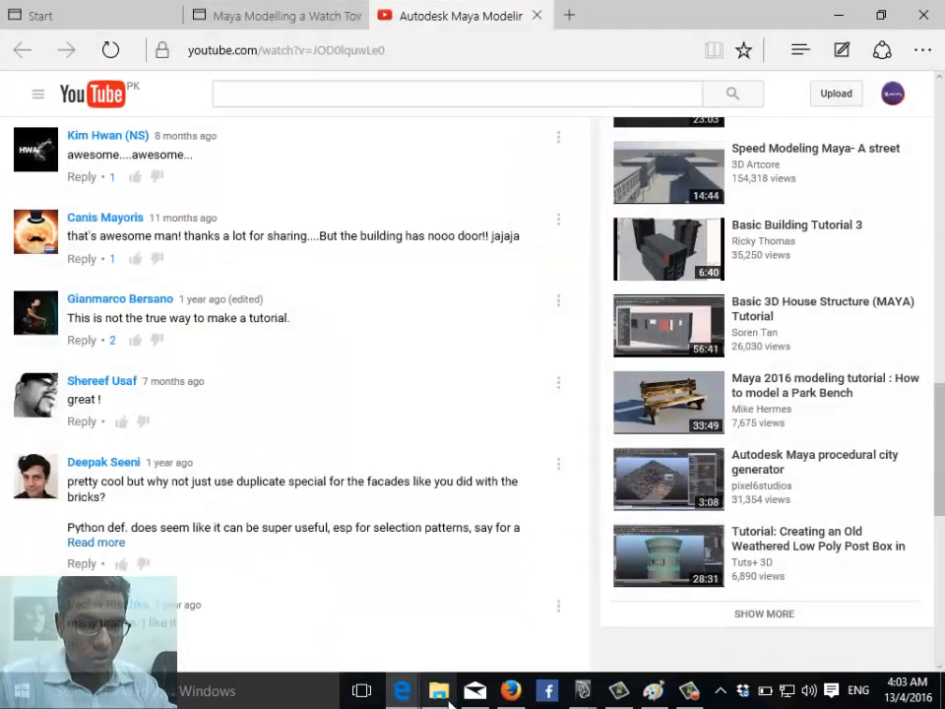
left_click(511, 690)
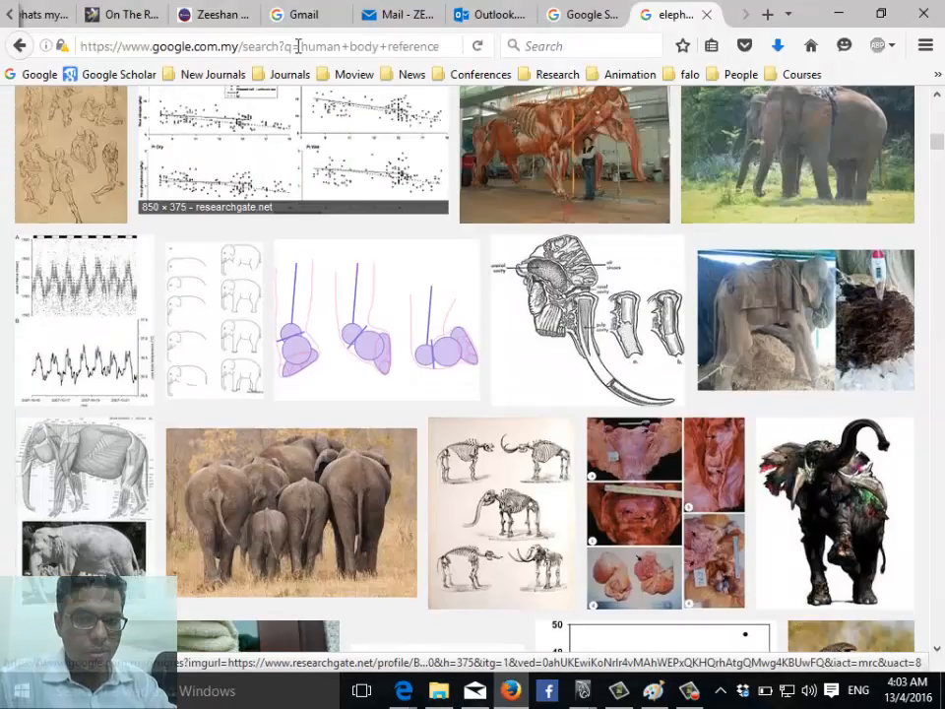
scroll(61, 65, "up", 2)
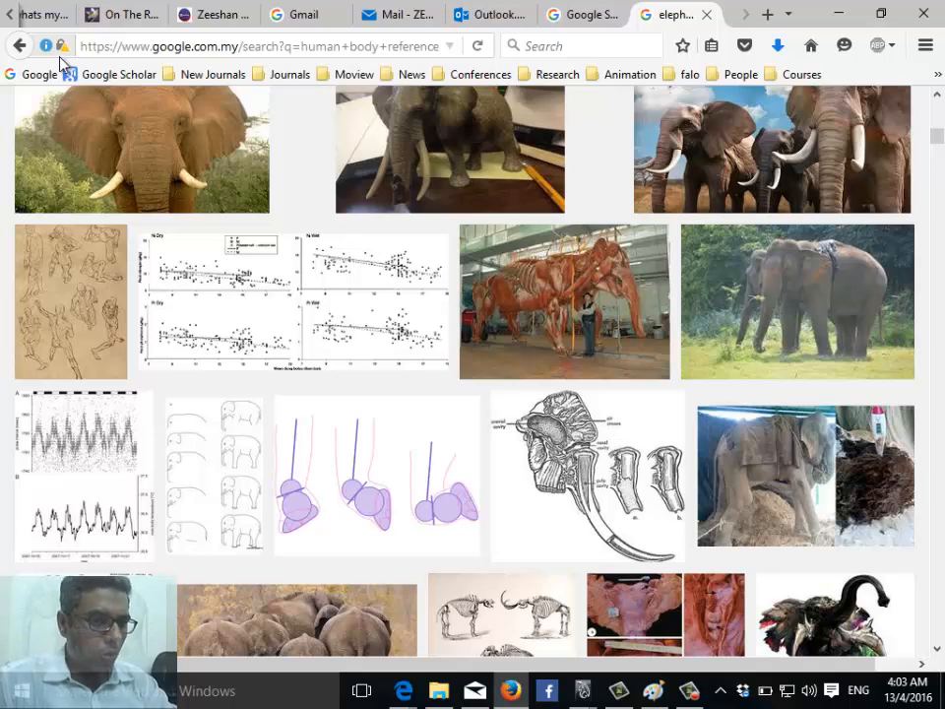
key("alt+Left")
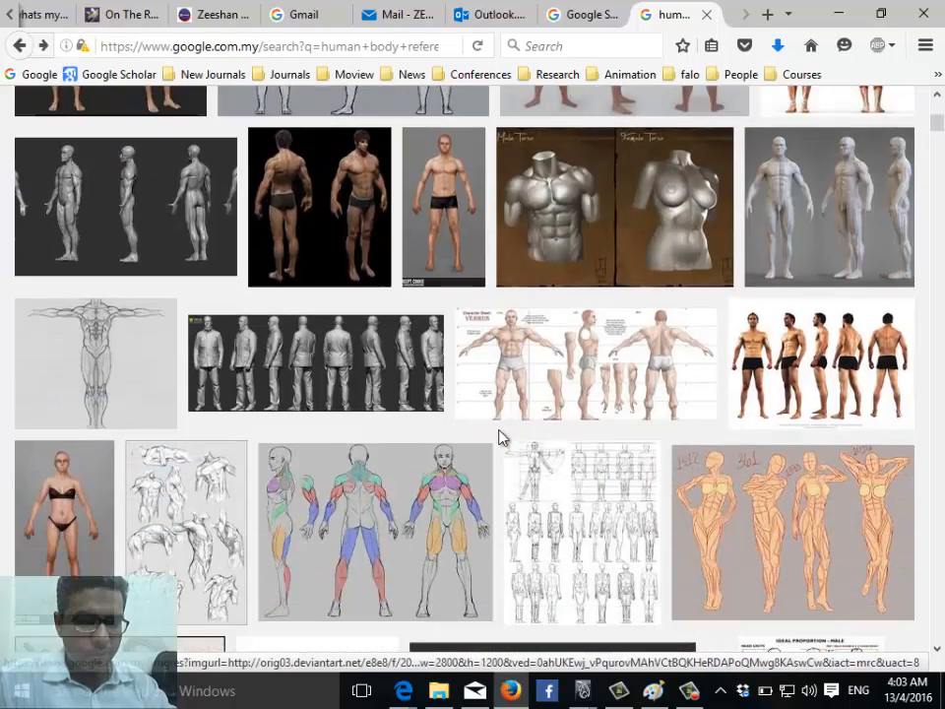
left_click(509, 328)
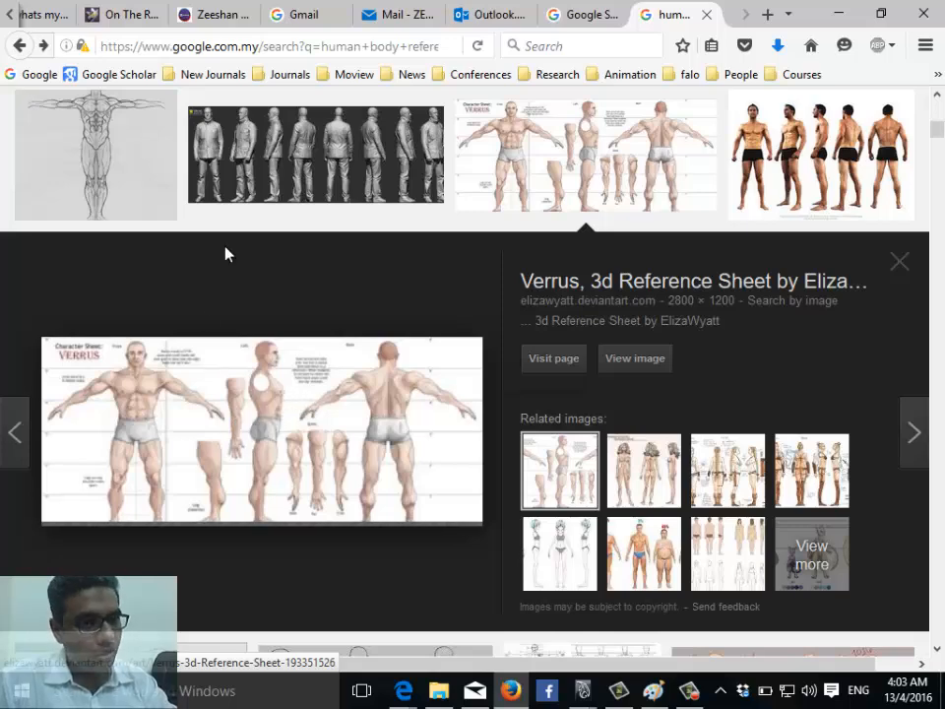
left_click(137, 145)
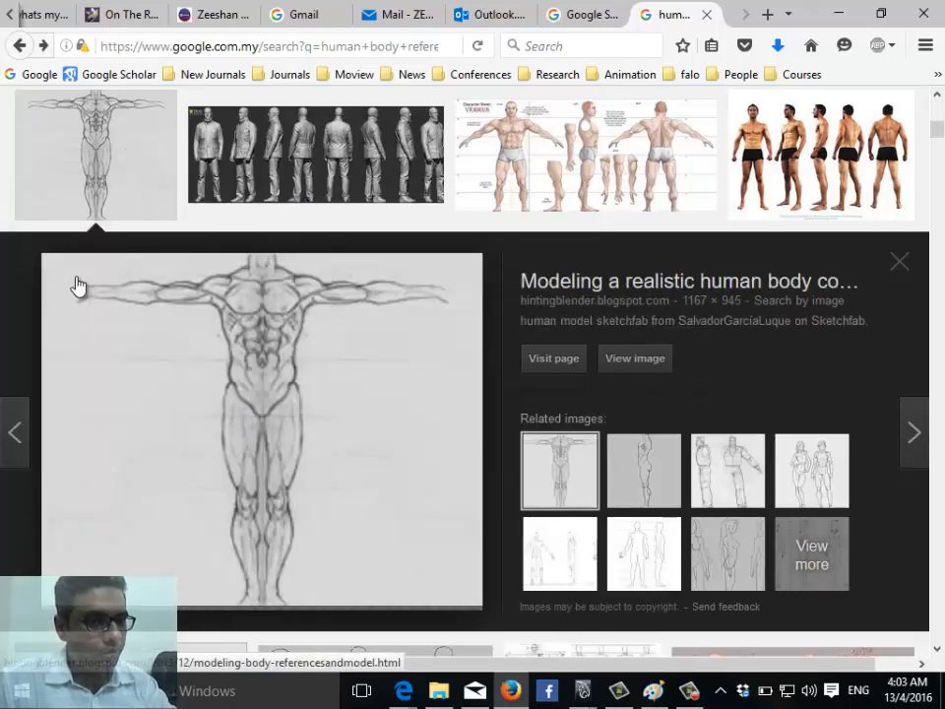
Preview the Human Body and Clothing Reference image in the search results, then switch back to Maya
left_click(333, 163)
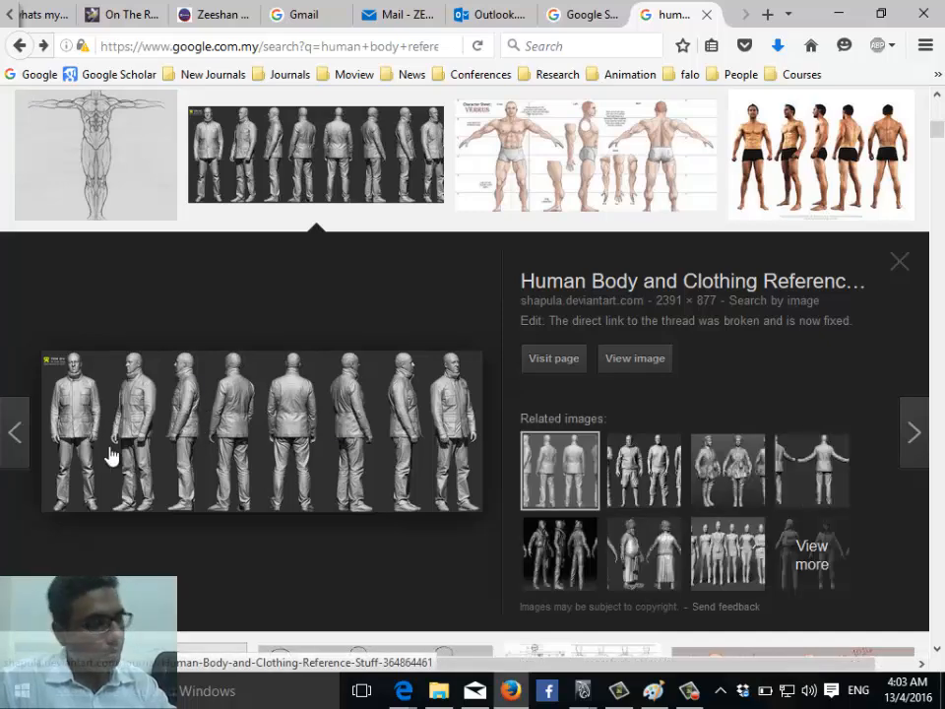
key("Escape")
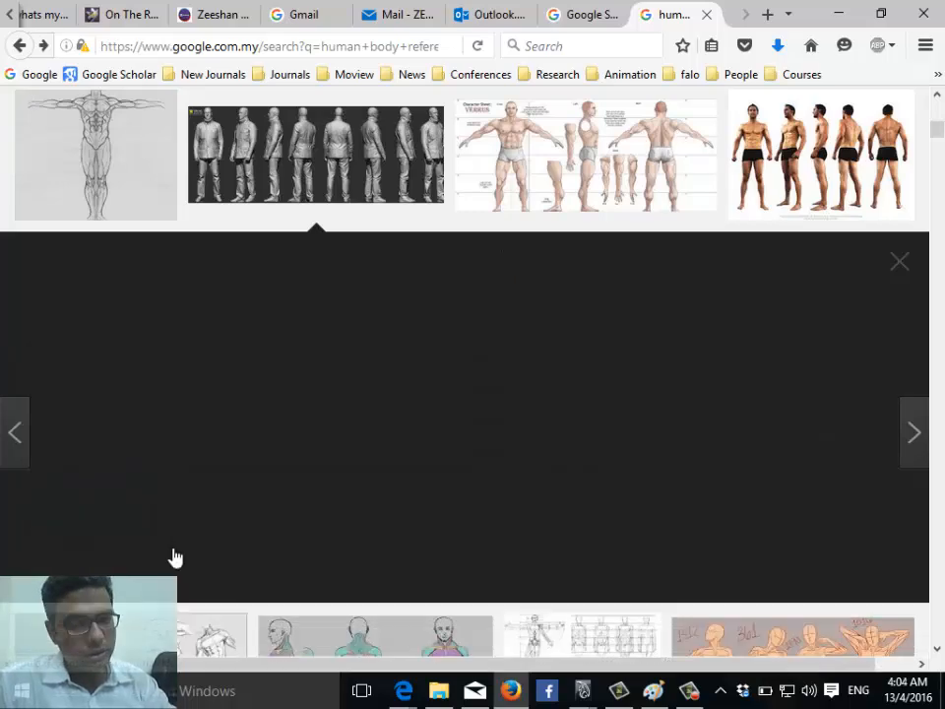
key("alt+Tab")
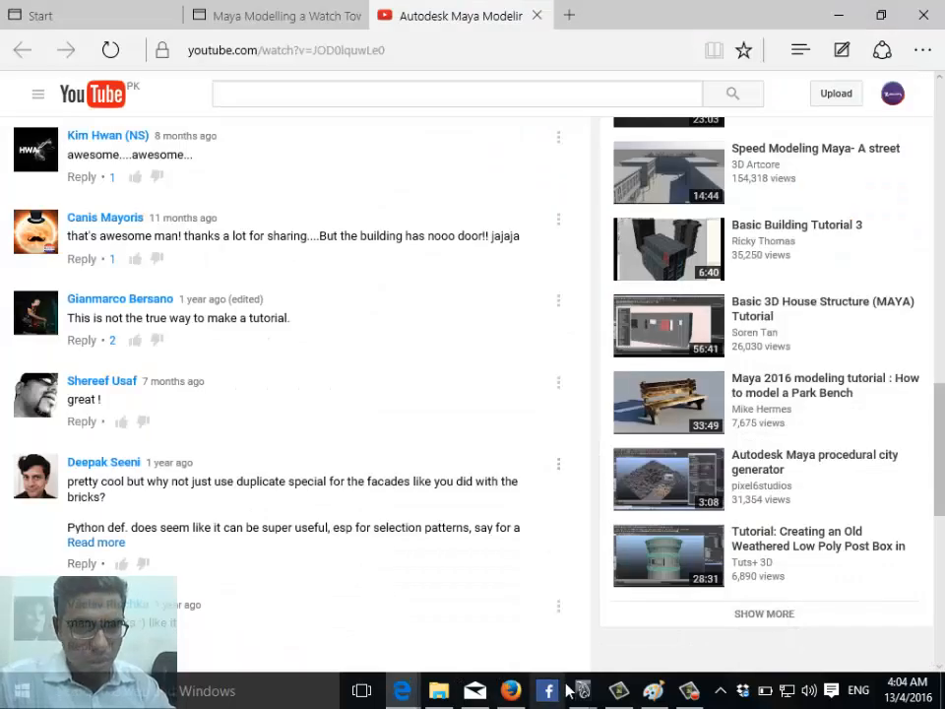
mouse_move(582, 690)
left_click(622, 612)
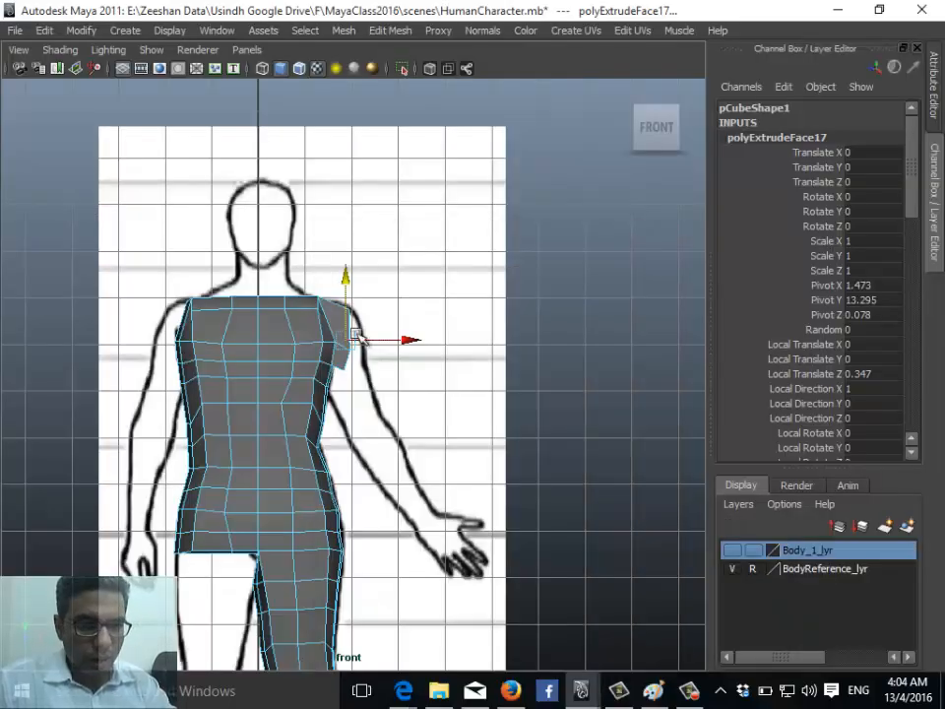
Move the extruded shoulder end outward and upward to follow the shoulder outline of the front reference drawing
scroll(502, 468, "up", 5)
middle_click_drag(337, 477, 323, 423, "alt")
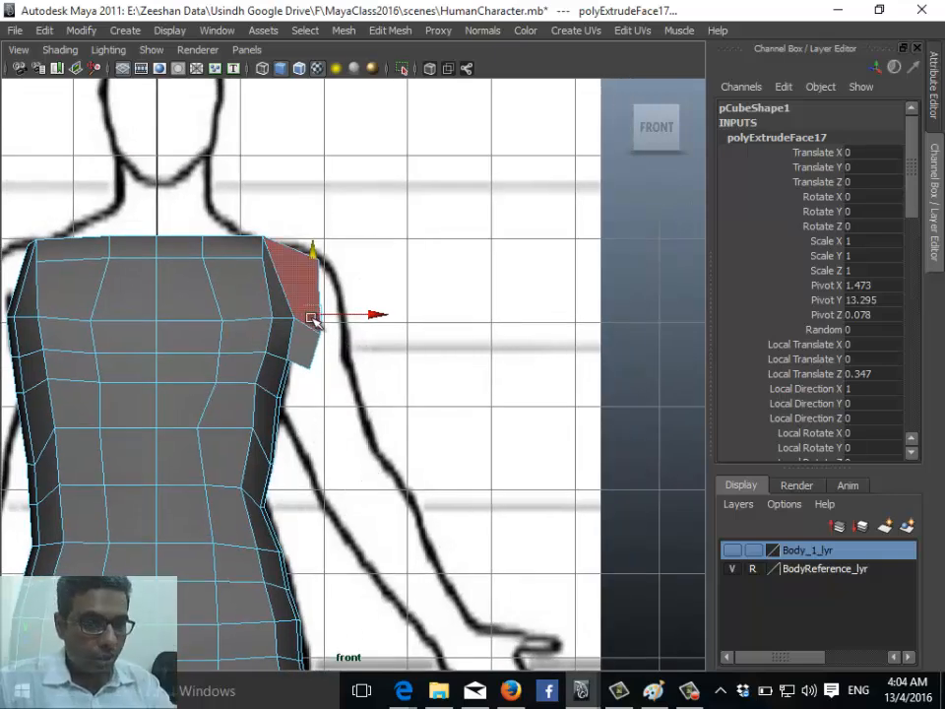
left_click_drag(315, 323, 334, 307)
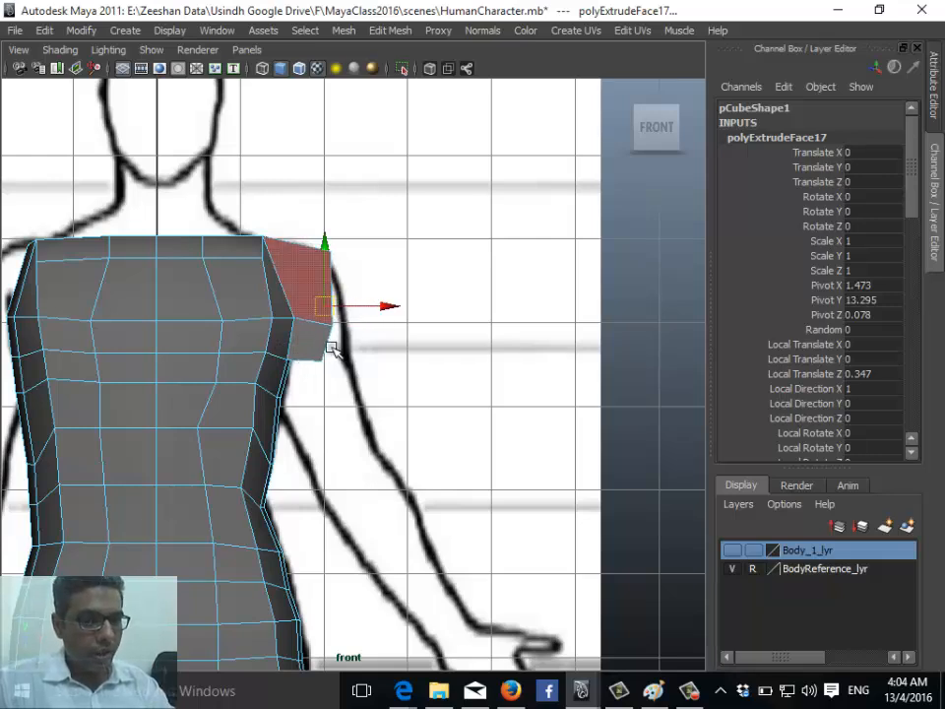
Extrude the shoulder end straight outward as the first arm segment and scale its end smaller vertically
middle_click_drag(327, 310, 313, 379, "alt")
key("ctrl+e")
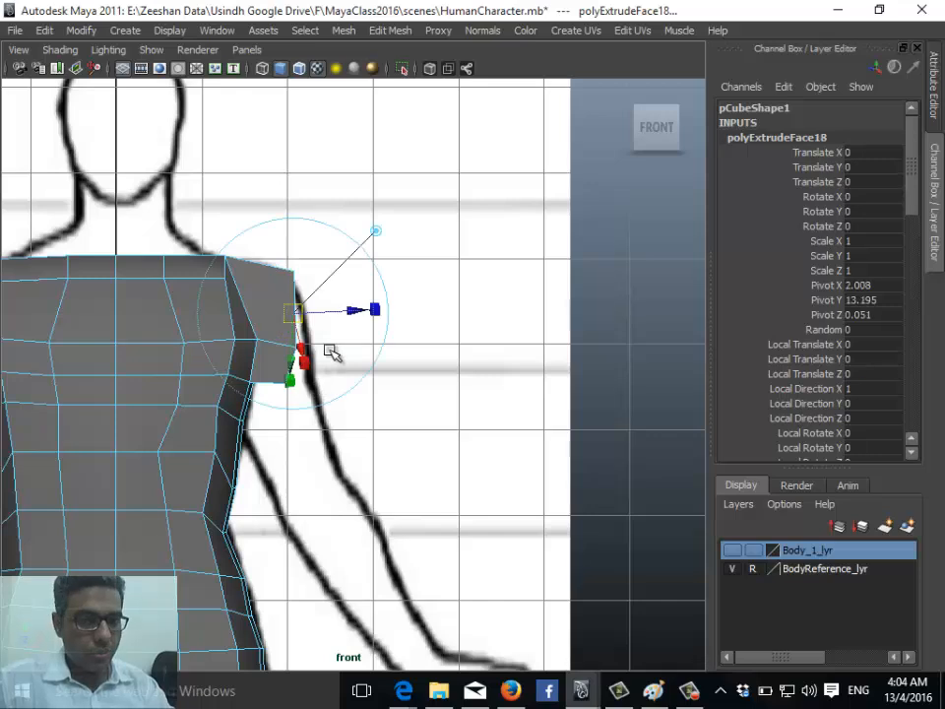
left_click_drag(352, 326, 423, 335)
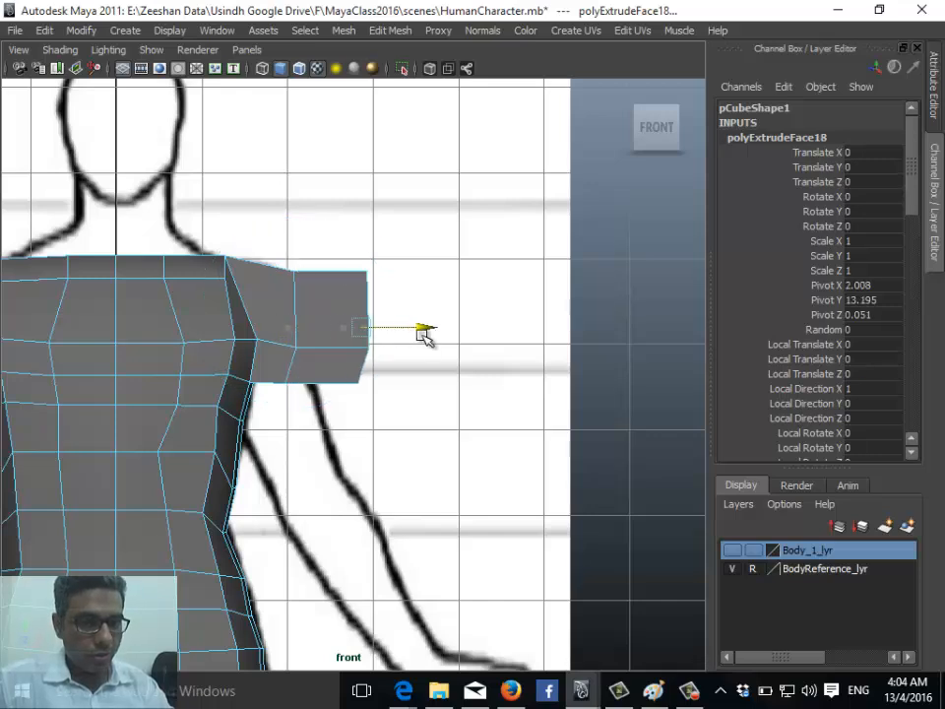
key("w")
left_click(367, 269)
key("ctrl+e")
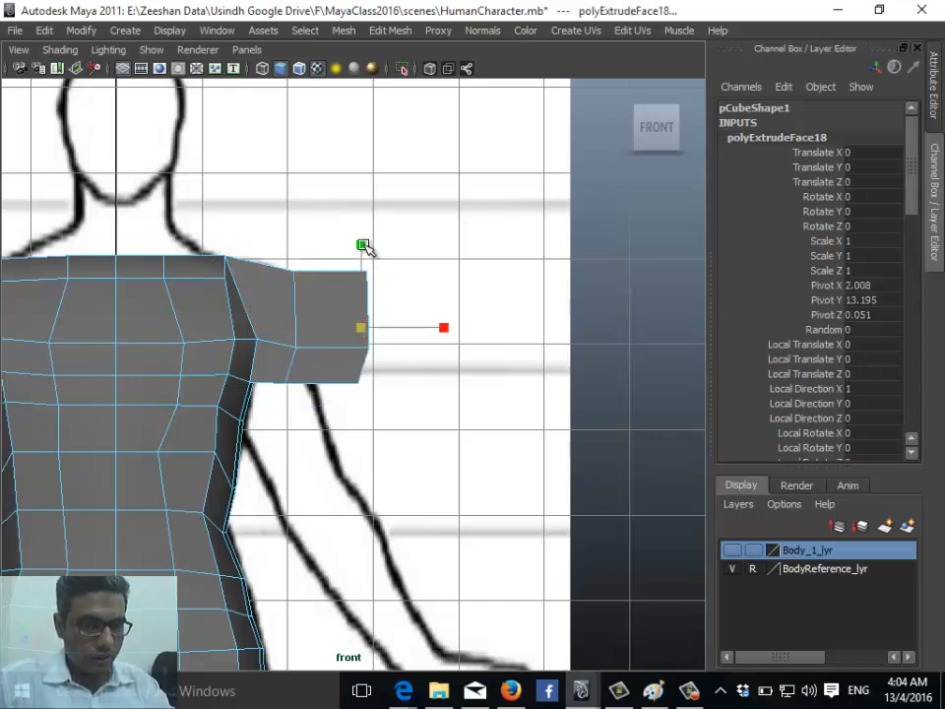
Extrude a further arm segment with a local Z translation of 1.116, scale its end smaller vertically and adjust its height
key("ctrl+e")
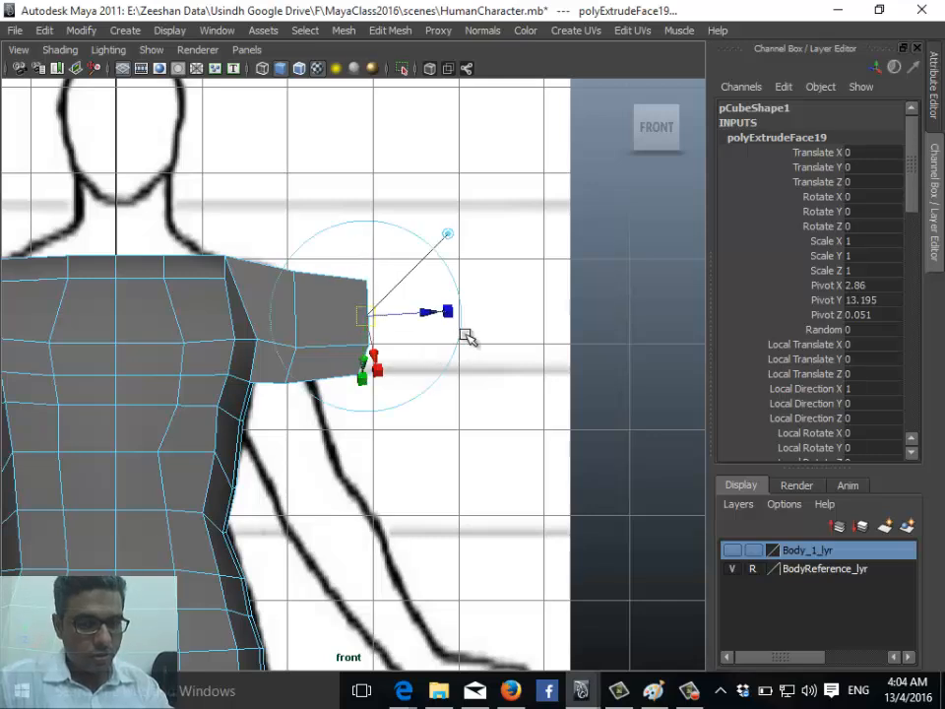
left_click_drag(445, 312, 498, 332)
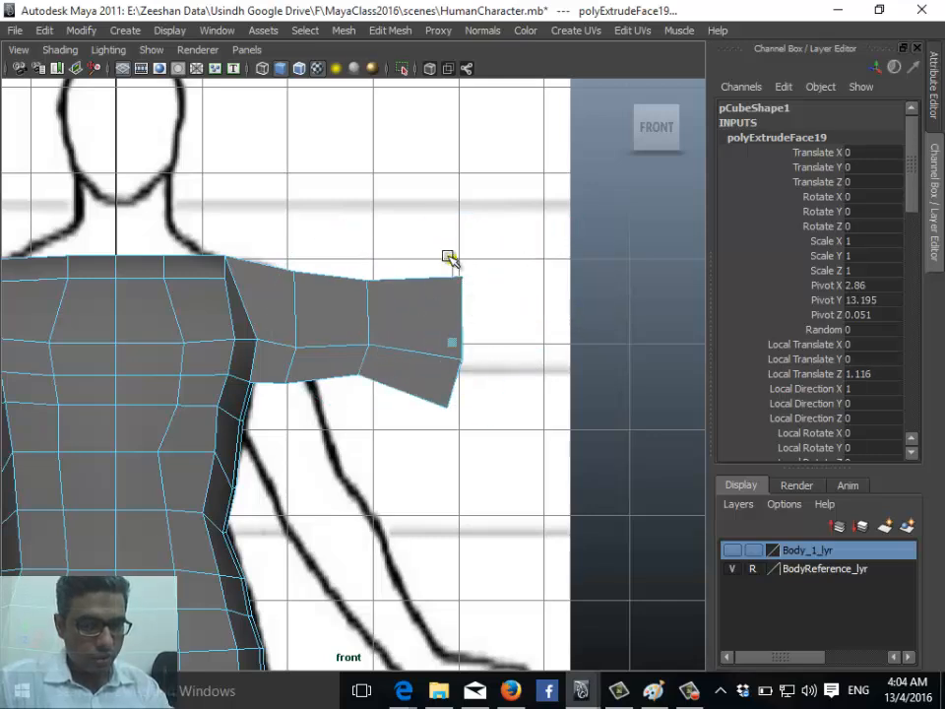
left_click_drag(452, 259, 454, 286)
middle_click_drag(442, 309, 395, 323, "alt")
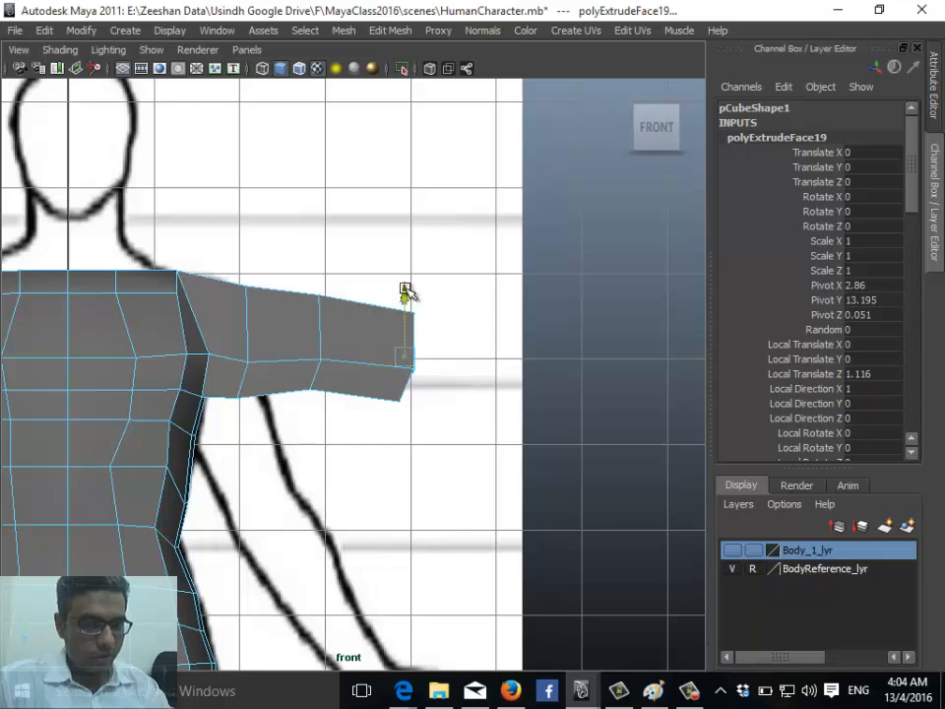
key("space")
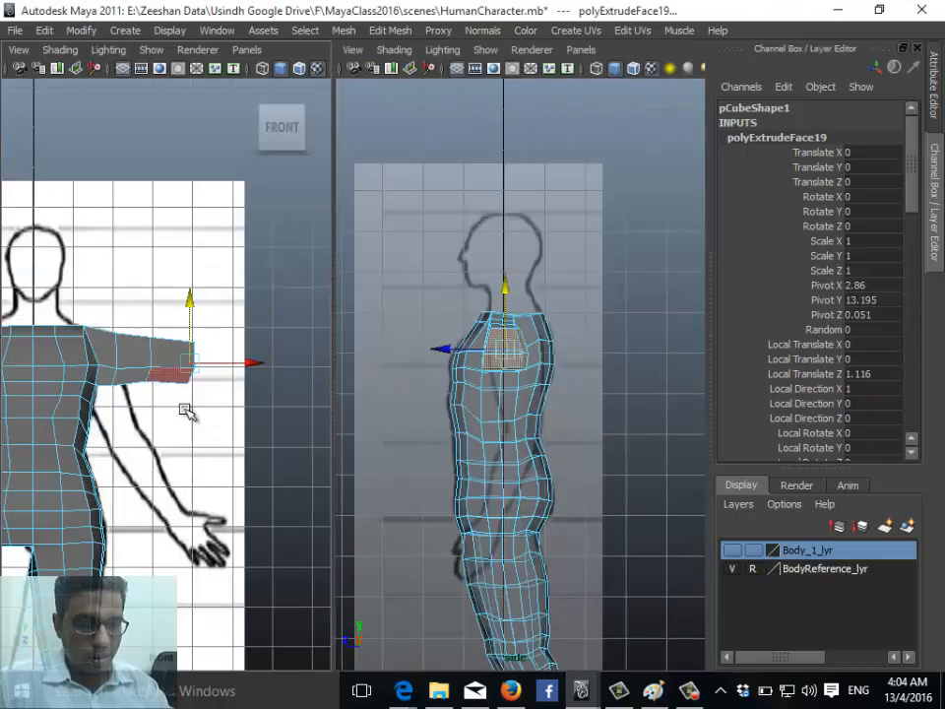
key("space")
key("space")
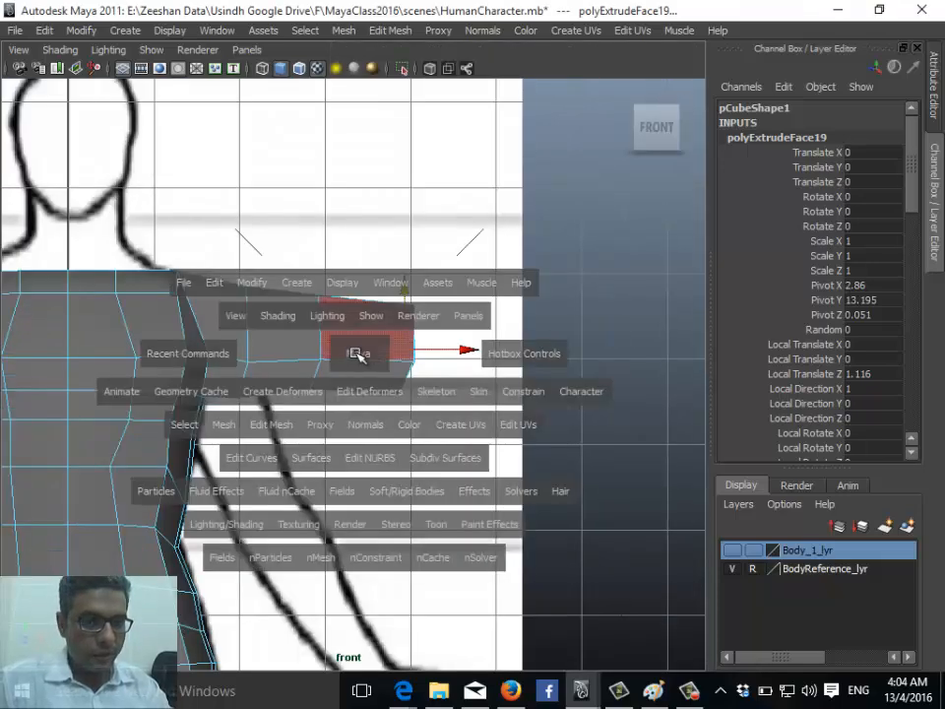
key("w")
Try to rotate and lower all arm vertices beyond the shoulder to match the sloping arm in the front reference drawing
middle_click_drag(332, 449, 360, 402, "alt")
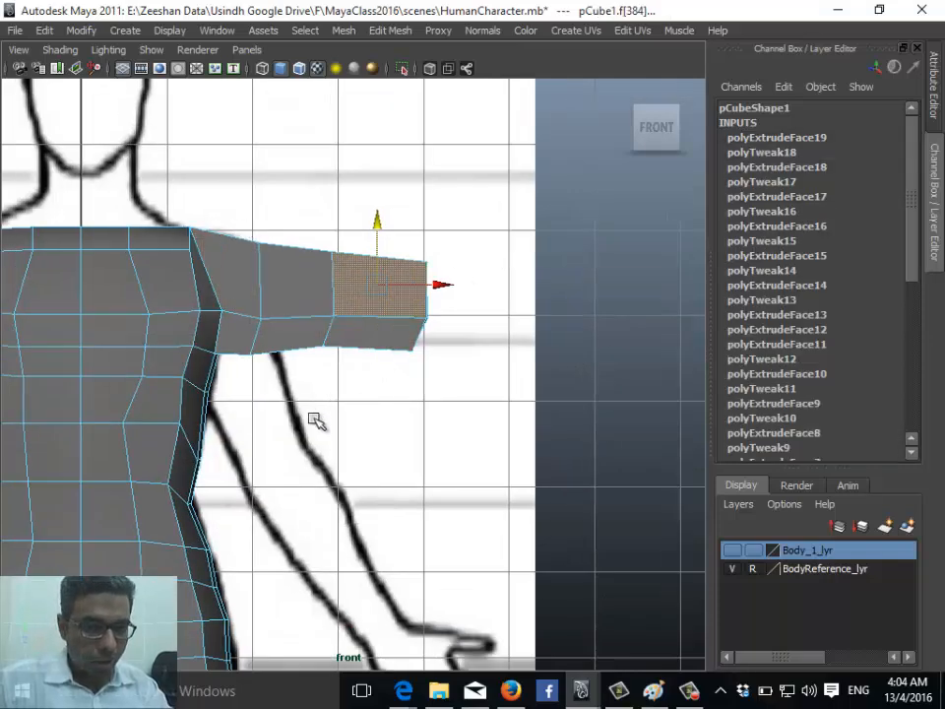
middle_click_drag(315, 420, 361, 386, "alt")
right_click(375, 262)
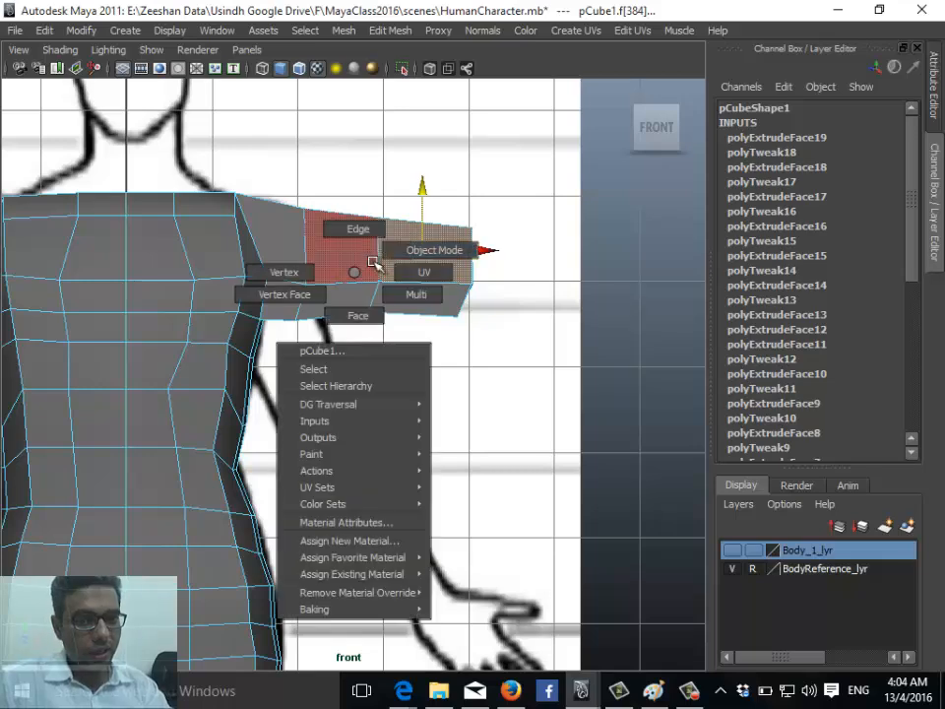
left_click(304, 272)
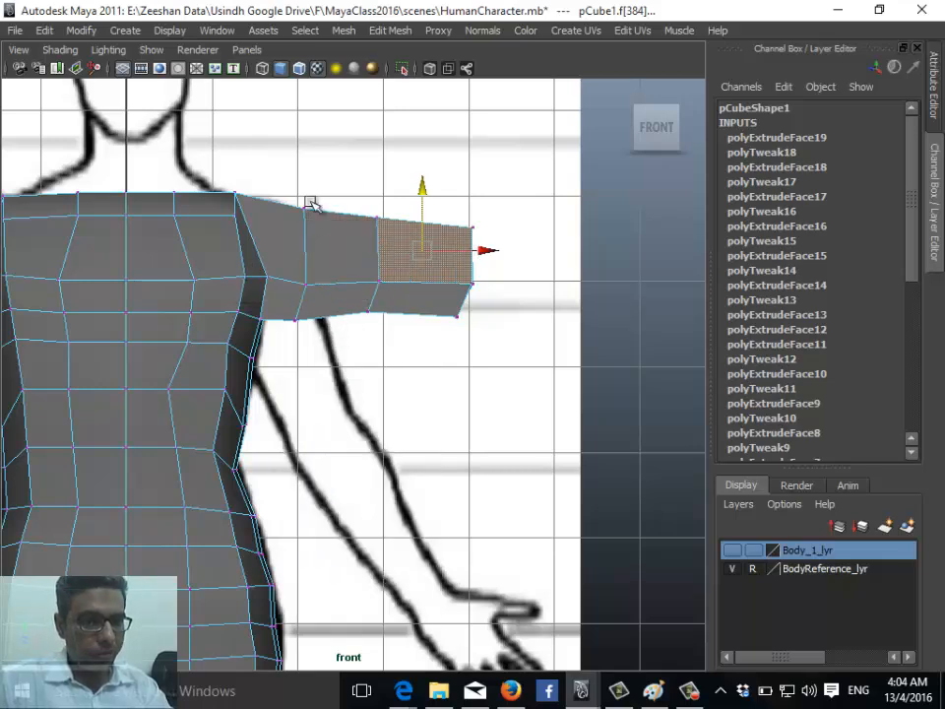
left_click_drag(289, 168, 415, 440)
key("e")
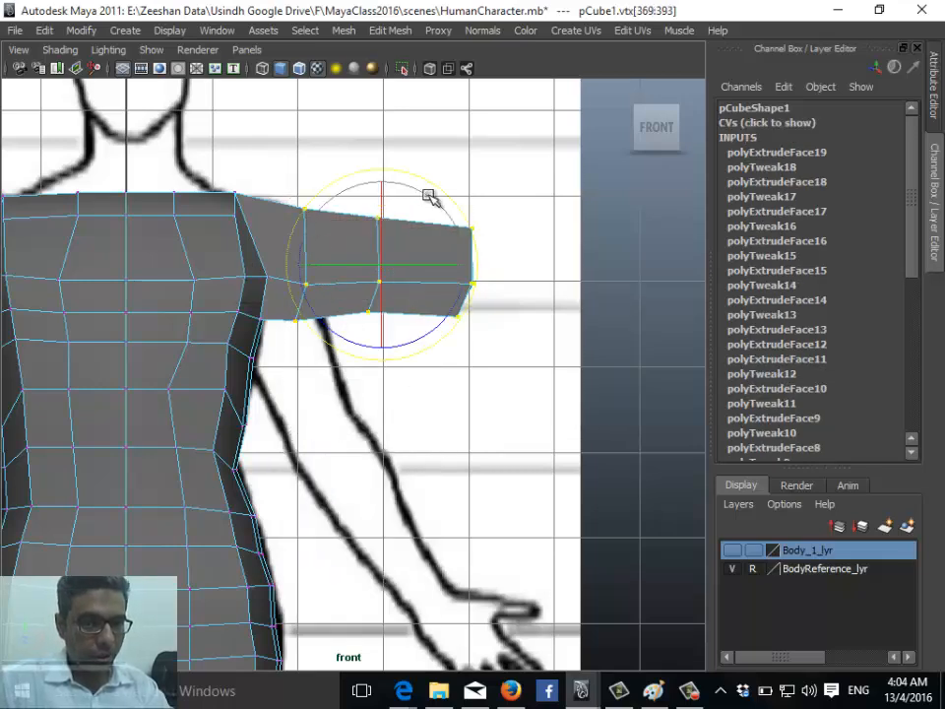
left_click_drag(430, 196, 422, 253)
key("w")
left_click_drag(369, 270, 364, 363)
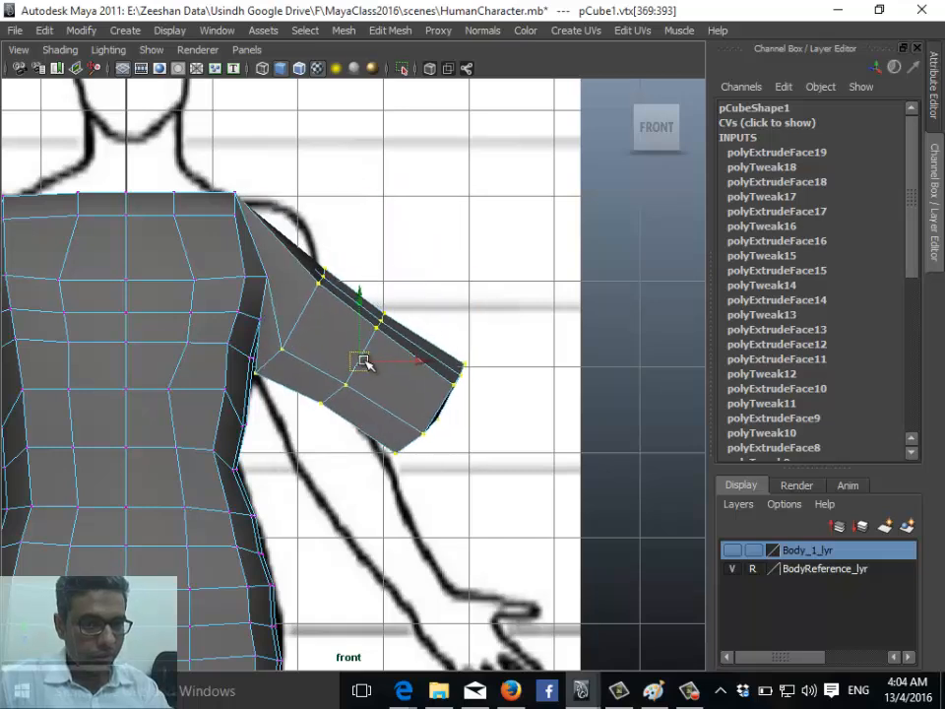
key("e")
left_click_drag(428, 312, 424, 389)
left_click_drag(422, 301, 408, 322)
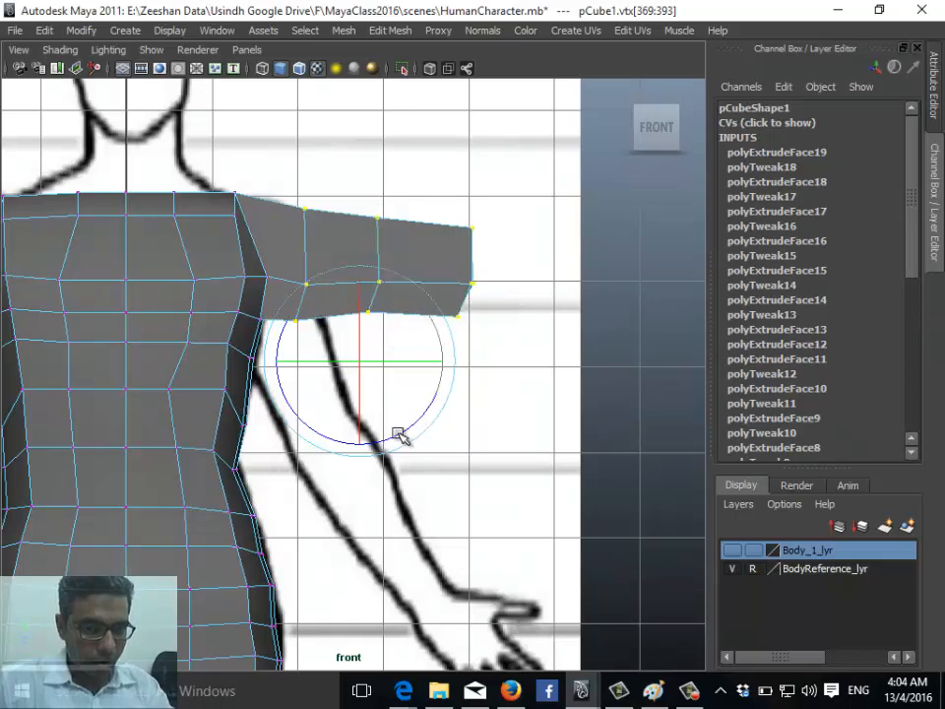
Try repositioning the arm vertices again, then undo the rotation and movement changes
left_click_drag(305, 426, 279, 362)
key("w")
left_click_drag(447, 327, 335, 344)
left_click_drag(337, 345, 349, 358)
key("ctrl+z")
key("ctrl+z")
key("ctrl+z")
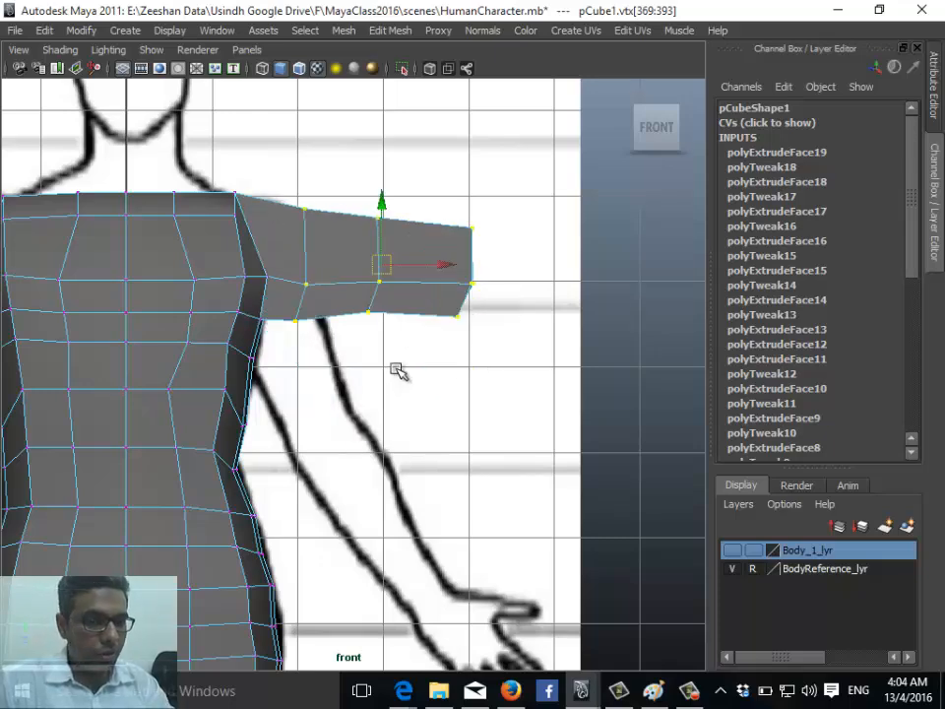
Try deleting the ring of faces joining the arm to the torso, inspect the gap in perspective, and undo the deletion
middle_click_drag(293, 374, 339, 423, "alt")
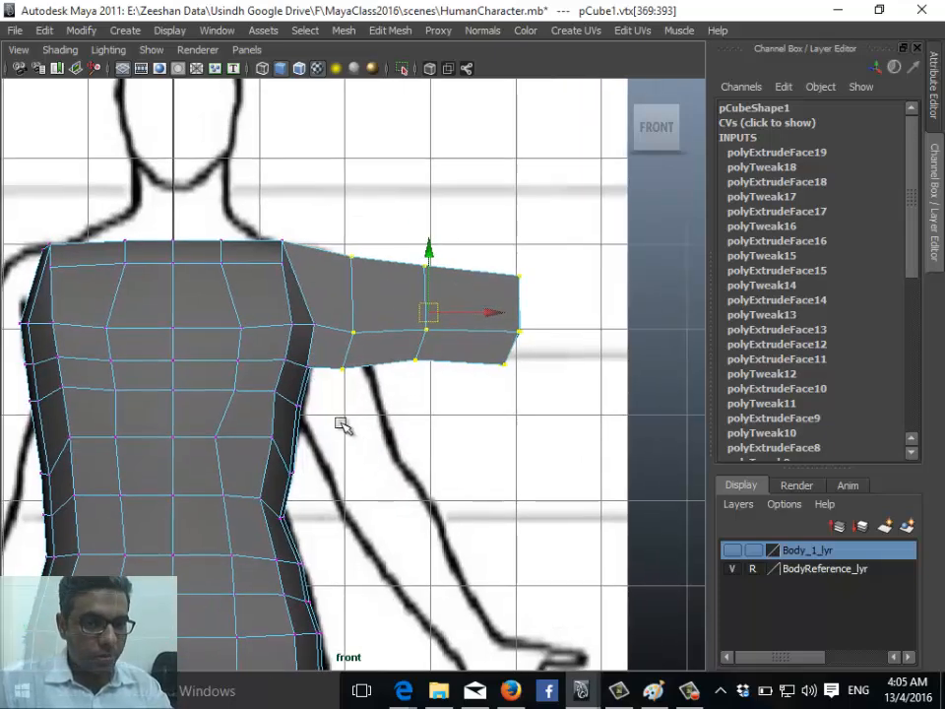
right_click_drag(340, 422, 548, 424, "alt")
left_click_drag(483, 299, 436, 289)
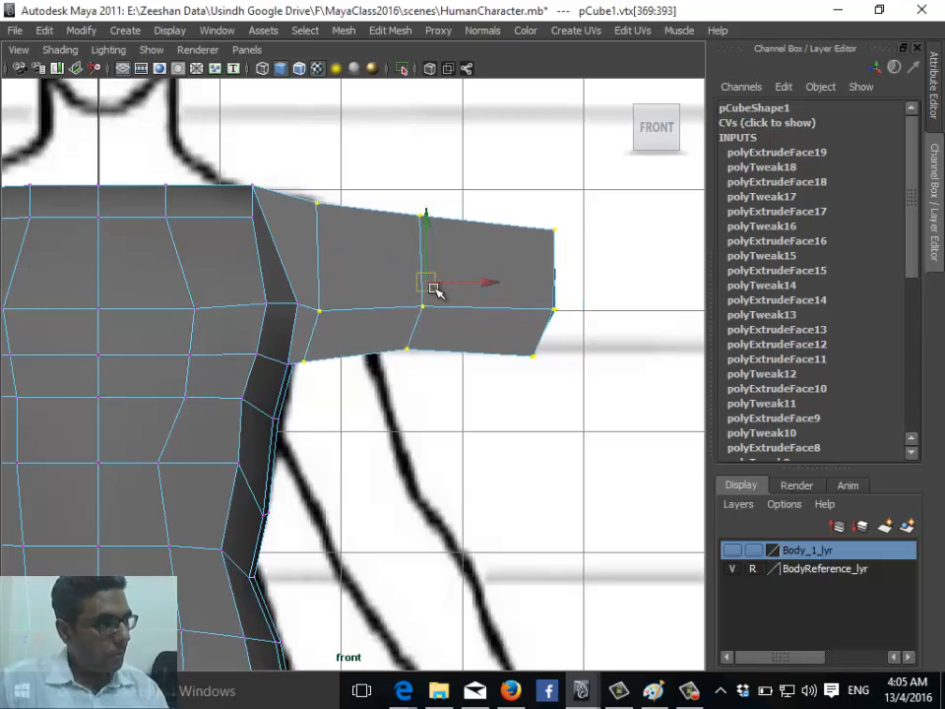
right_click_drag(349, 247, 348, 290)
left_click(301, 208)
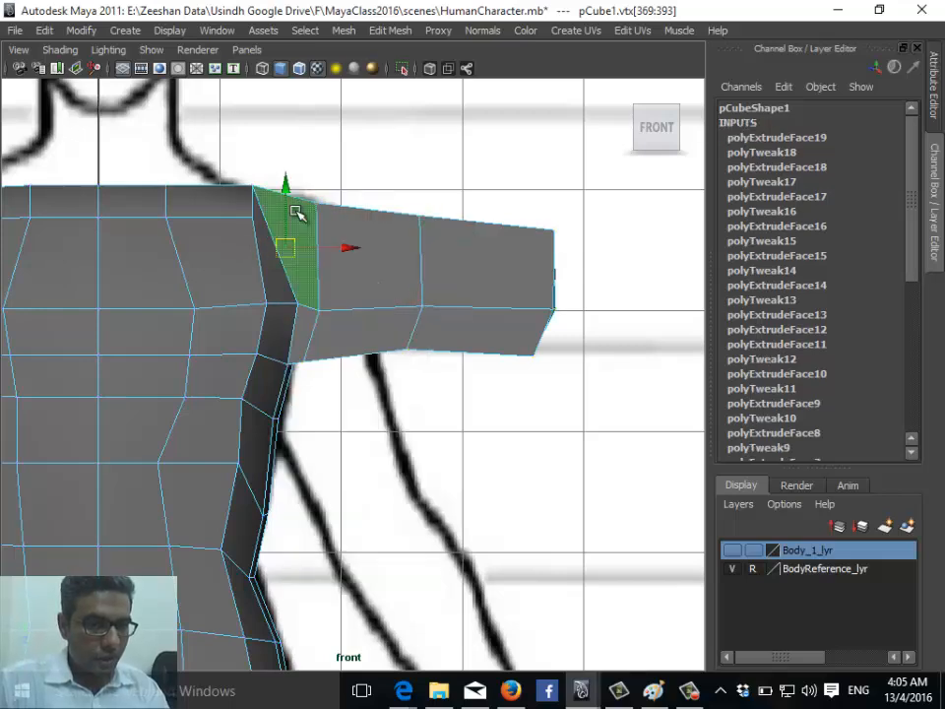
left_click(306, 331, "shift")
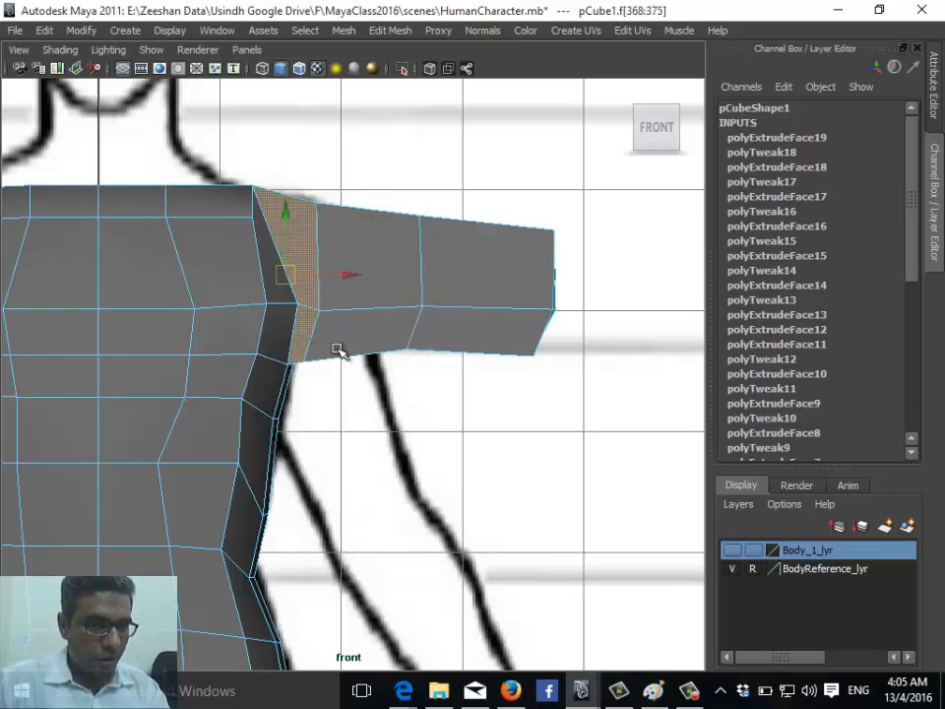
key("space")
left_click_drag(338, 308, 338, 266)
mouse_move(331, 358)
left_mouse_down("alt")
mouse_move(244, 407)
mouse_move(350, 390)
mouse_move(247, 266)
mouse_move(351, 222)
mouse_move(434, 263)
mouse_move(460, 333)
mouse_move(321, 338)
left_mouse_up("alt")
left_click(395, 228)
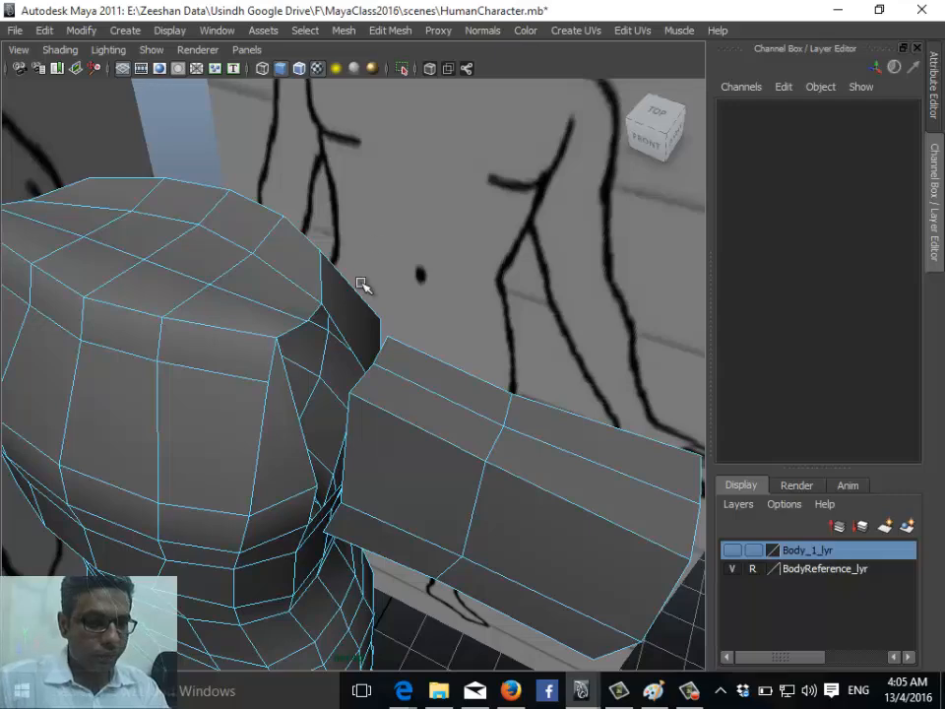
left_click_drag(362, 285, 306, 363, "alt")
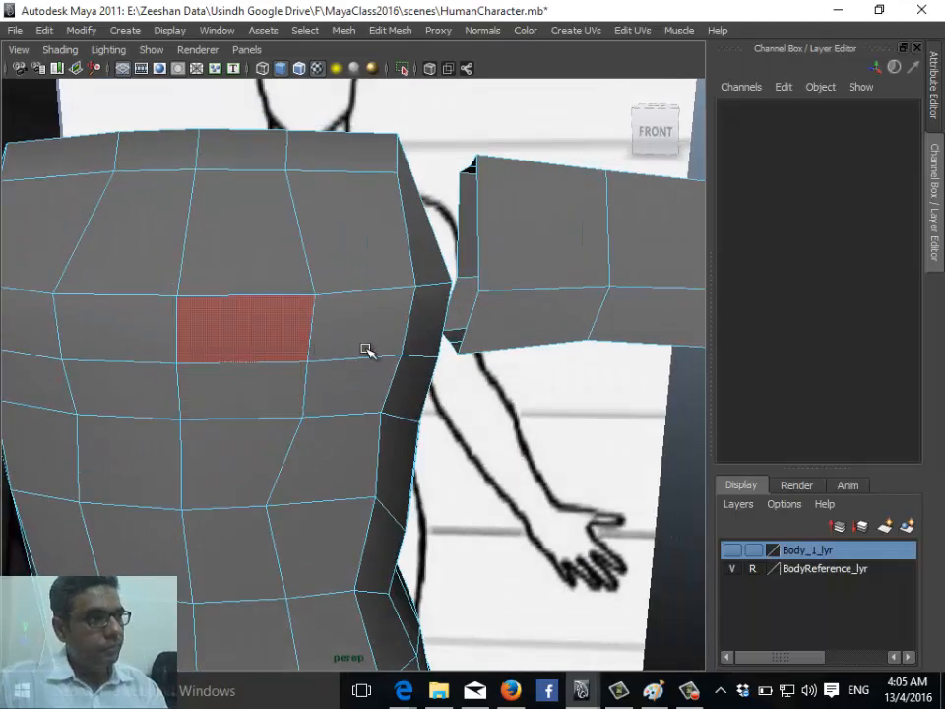
left_click_drag(365, 351, 371, 308, "alt")
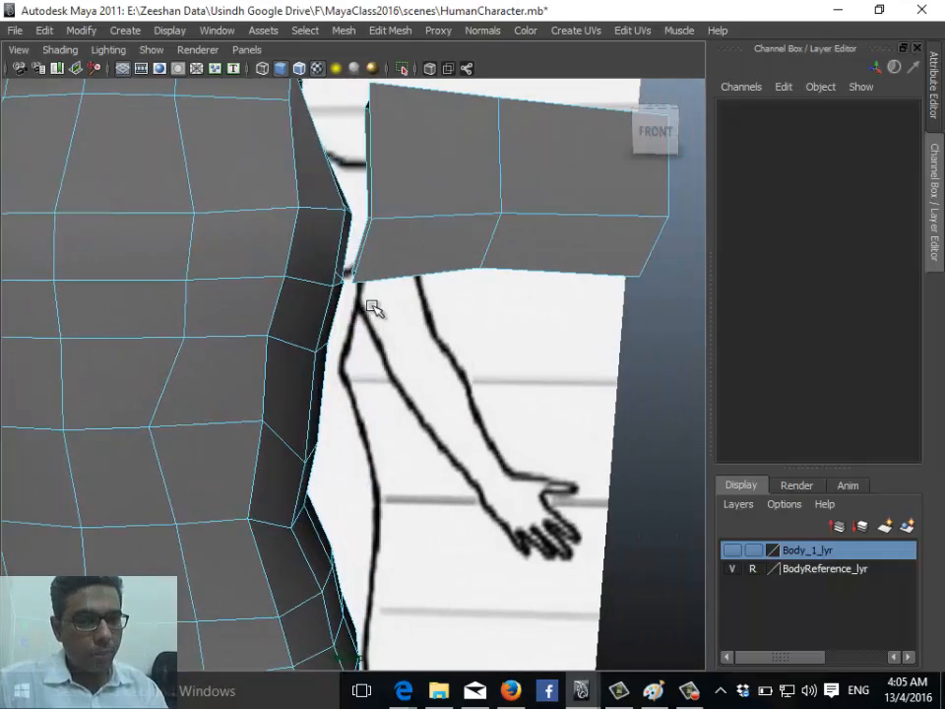
double_click(361, 249)
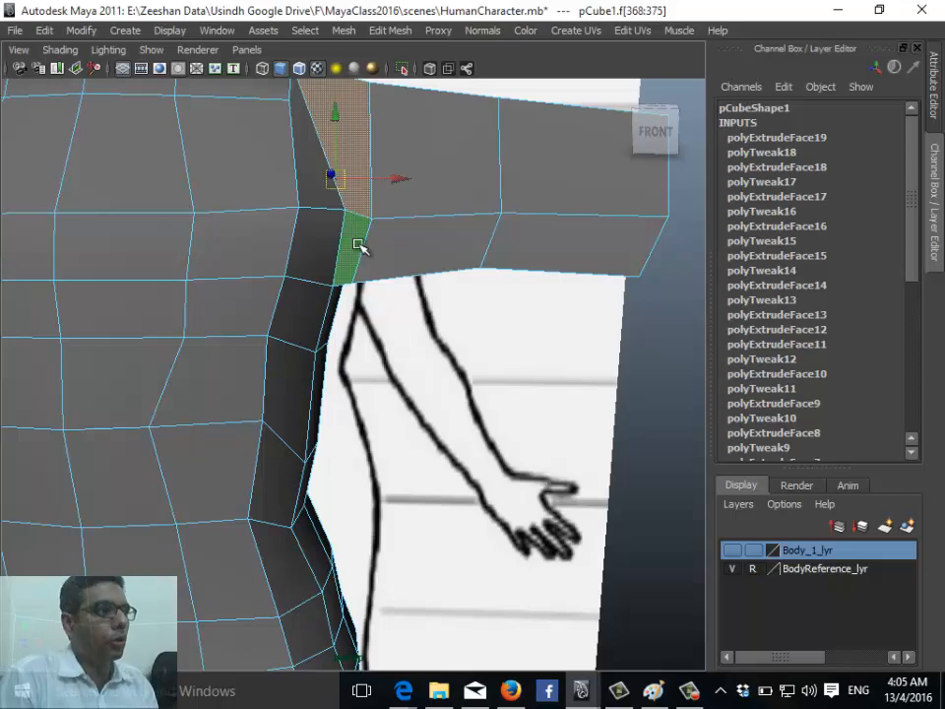
Move the rear vertices of the arm's middle edge loop backward in the top view to thicken the arm
scroll(361, 245, "up", 3)
middle_click_drag(445, 268, 418, 345, "alt")
scroll(364, 333, "down", 1)
left_click_drag(444, 313, 432, 429, "alt")
scroll(430, 416, "up", 3)
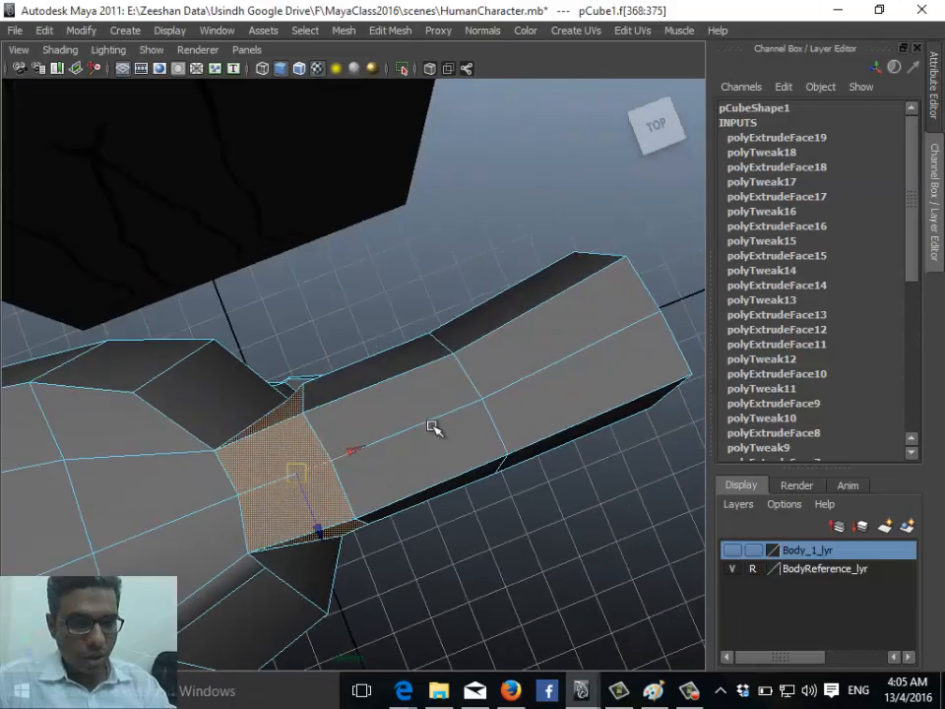
right_click_drag(384, 355, 334, 356)
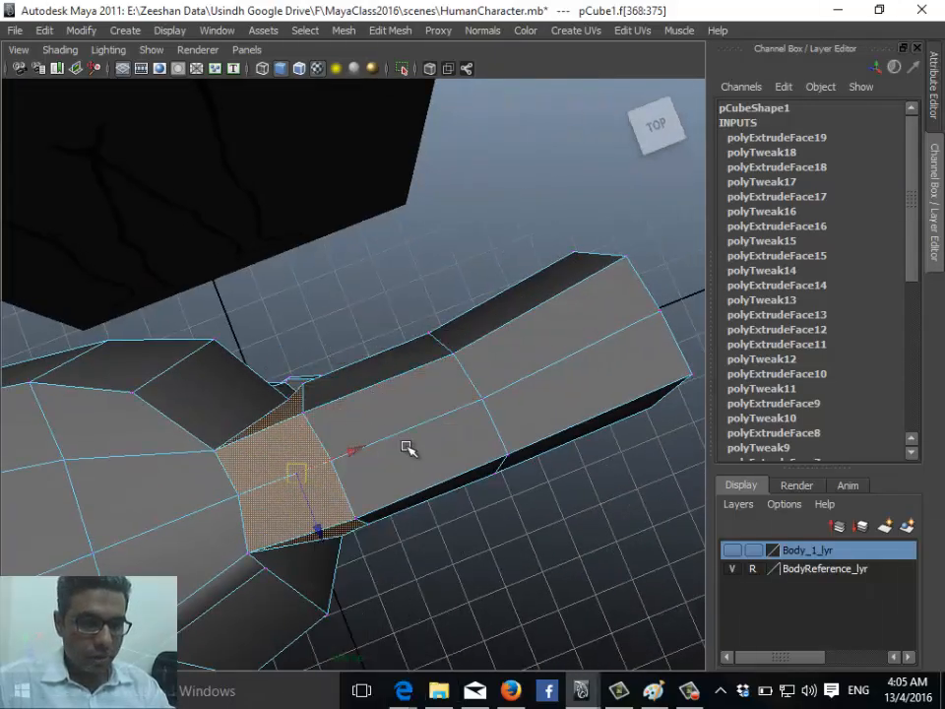
key("space")
left_click_drag(408, 449, 378, 407, "alt")
middle_click_drag(427, 445, 285, 357, "alt")
scroll(285, 356, "up", 6)
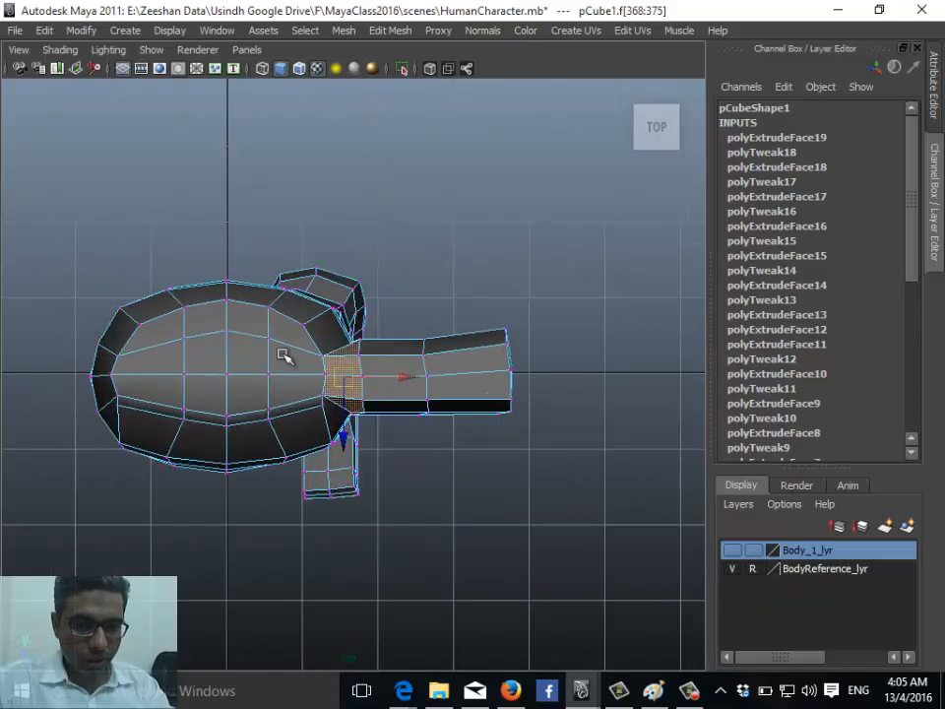
middle_click_drag(525, 380, 436, 380, "alt")
scroll(425, 314, "down", 3)
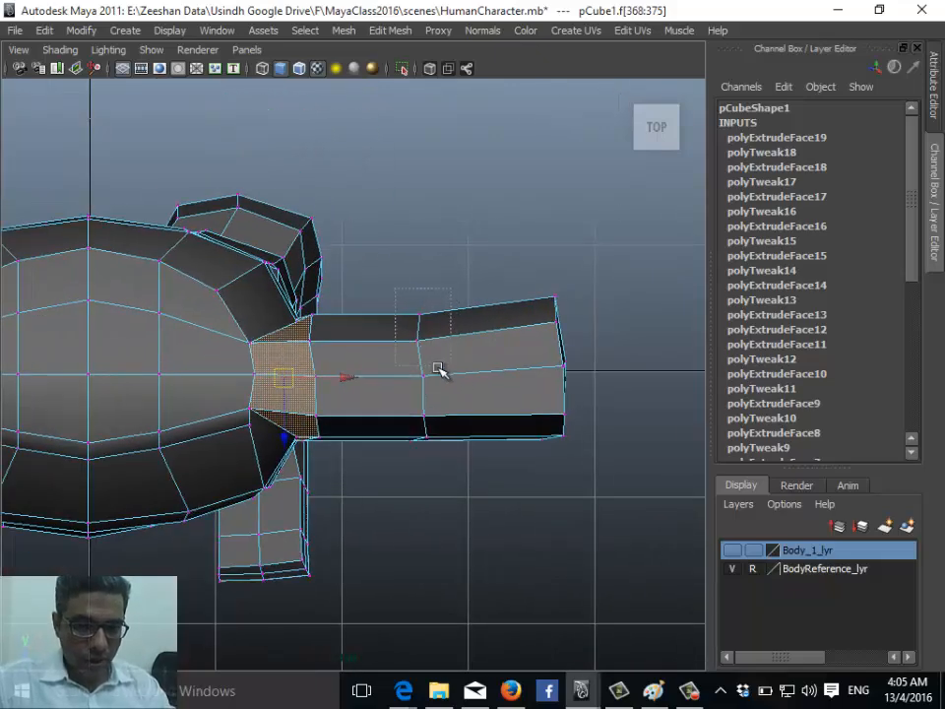
left_click_drag(438, 368, 409, 353)
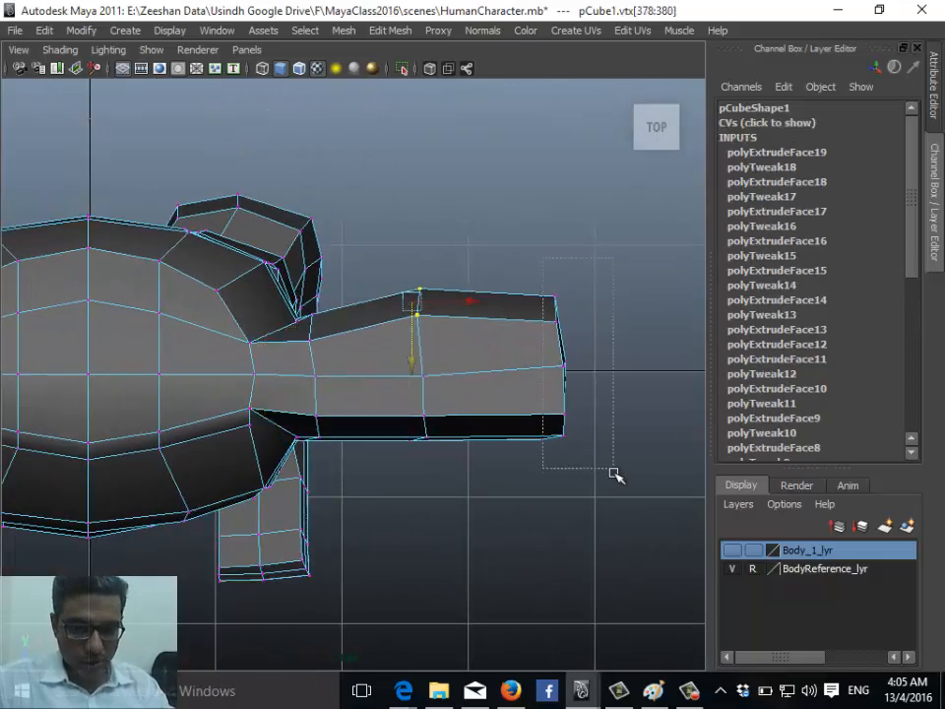
Select the vertices at the arm's outer end and scale them narrower in depth in the top view
left_click_drag(614, 475, 619, 475)
left_click(559, 283)
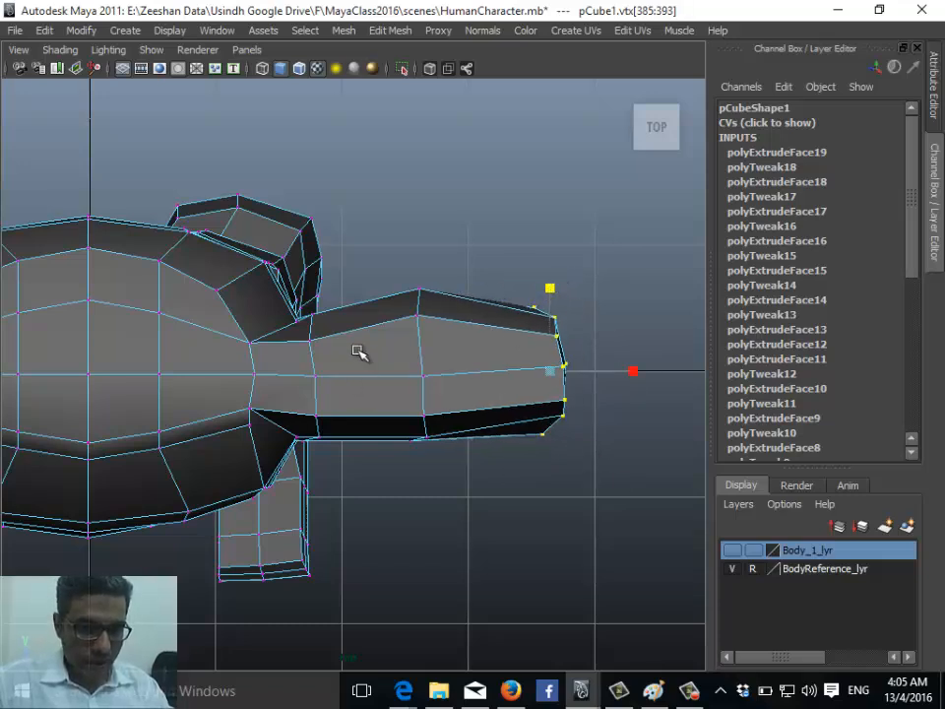
Move the front vertices of the arm's middle edge loop forward in the top view to thicken the arm
middle_click_drag(317, 407, 367, 355, "alt")
left_click_drag(426, 354, 526, 450)
left_click_drag(469, 437, 470, 448)
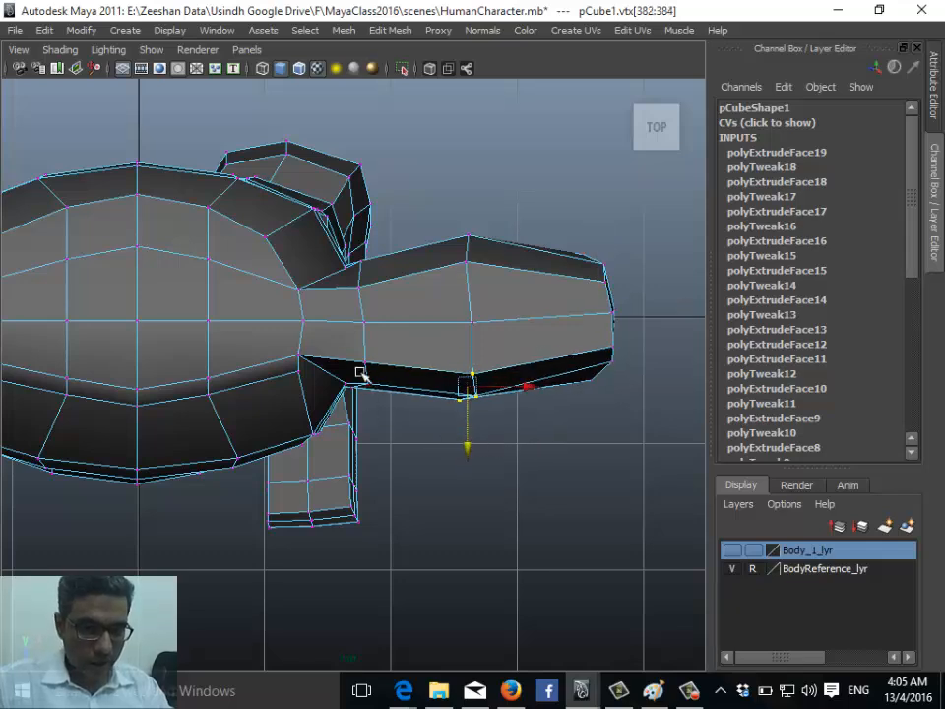
Select the front vertices beside the armpit and examine the shoulder joint in the perspective, side and front views
left_click_drag(382, 397, 375, 389)
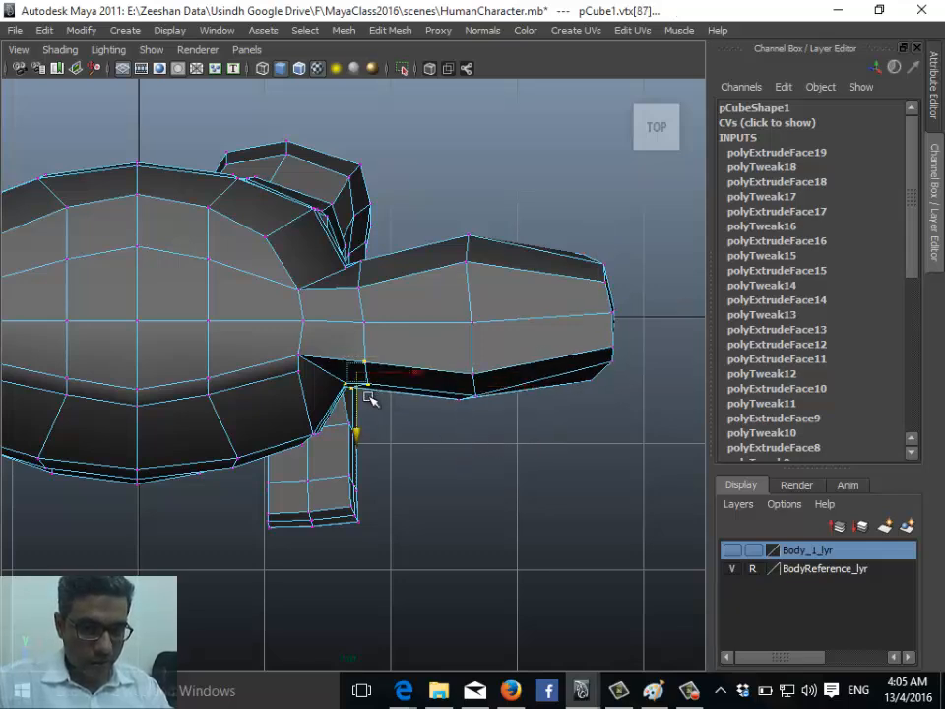
key("space")
left_click_drag(444, 391, 445, 387)
left_click_drag(445, 387, 312, 326, "alt")
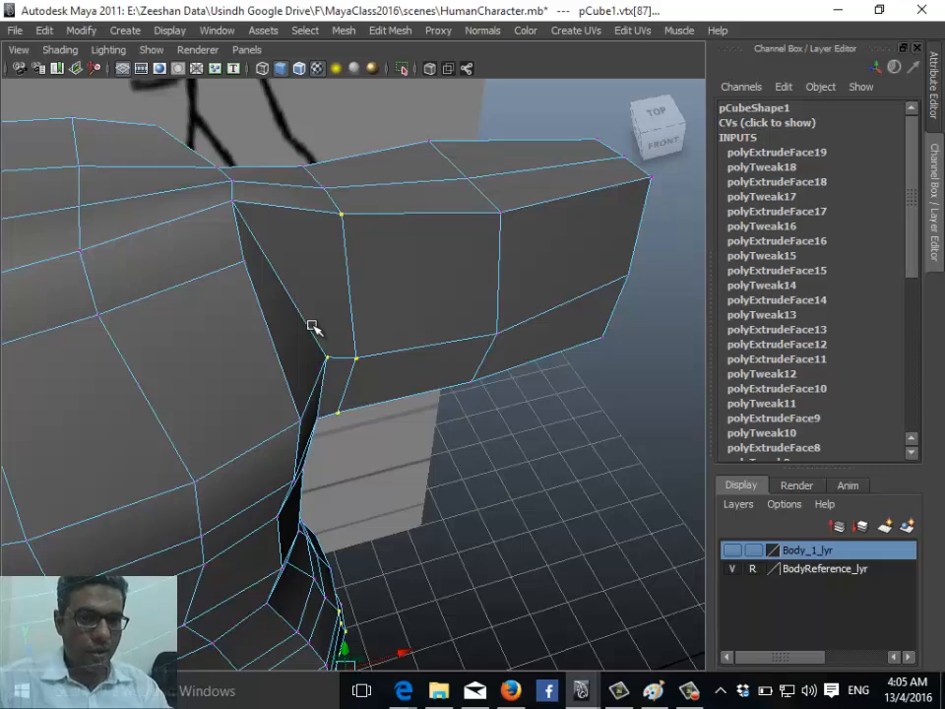
key("space")
left_click_drag(312, 326, 429, 363)
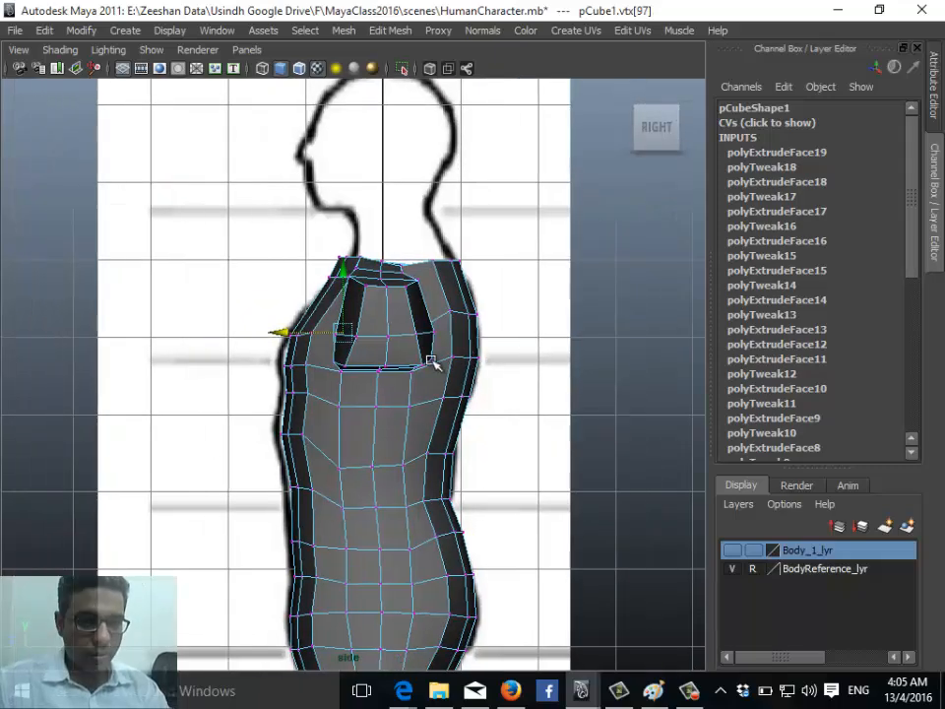
key("space")
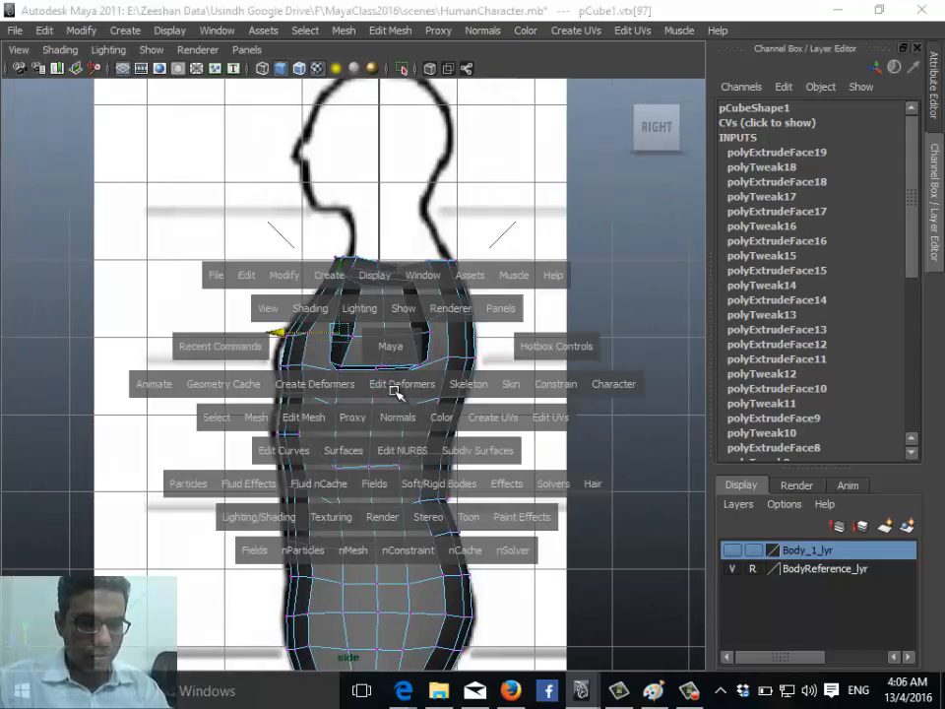
left_click_drag(396, 355, 396, 424)
middle_click_drag(454, 424, 362, 295, "alt")
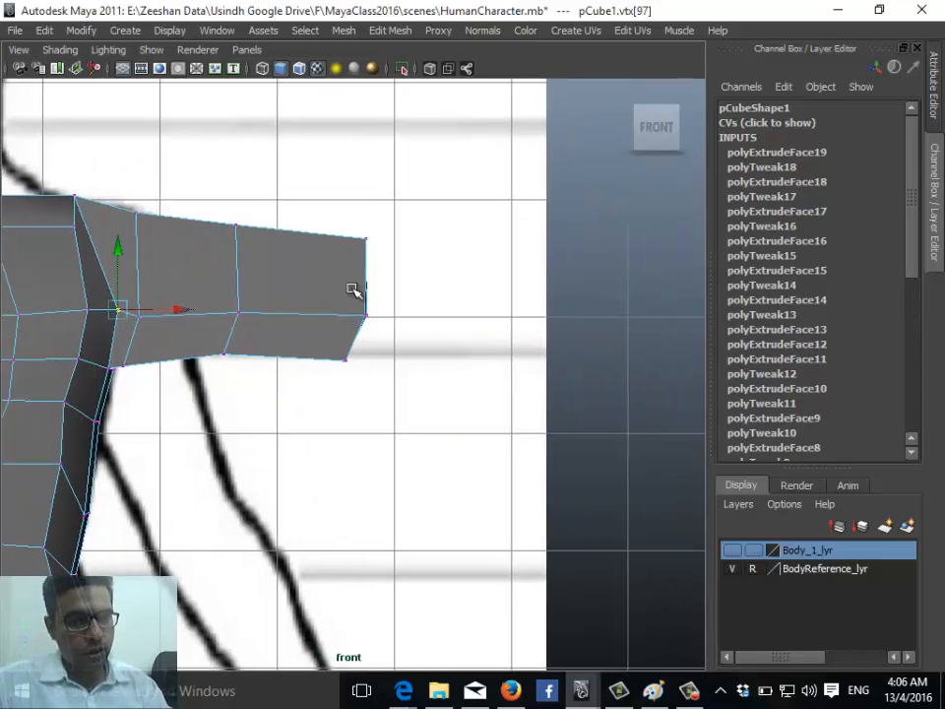
key("space")
key("space")
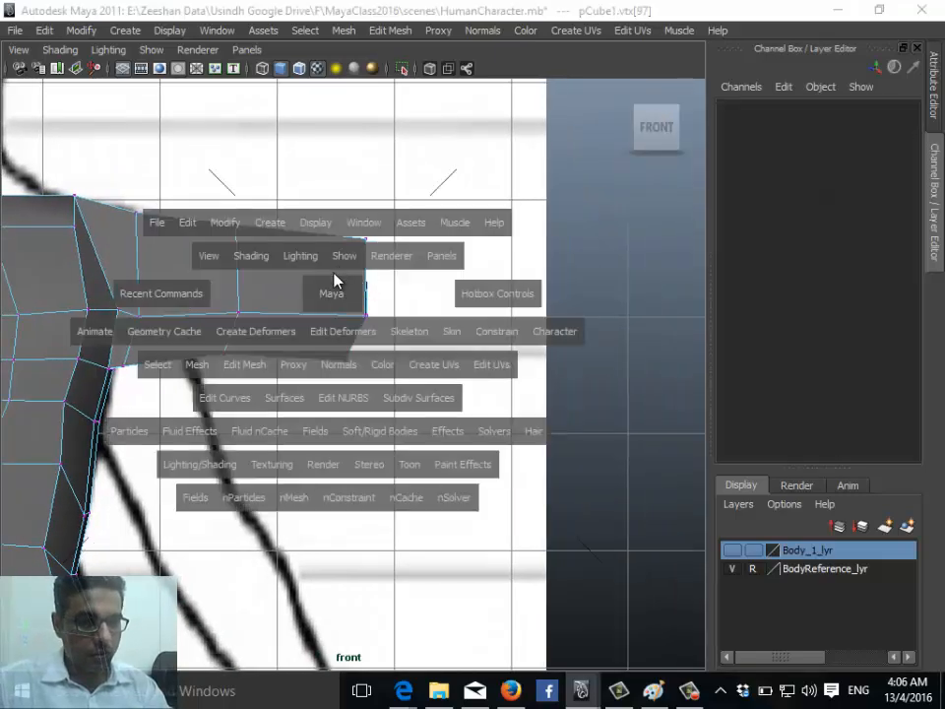
Select the faces at the arm's outer end, extrude them outward about 0.32 in the front view, and scale them slightly shorter in height
left_click_drag(334, 278, 473, 264)
right_click_drag(473, 264, 466, 301)
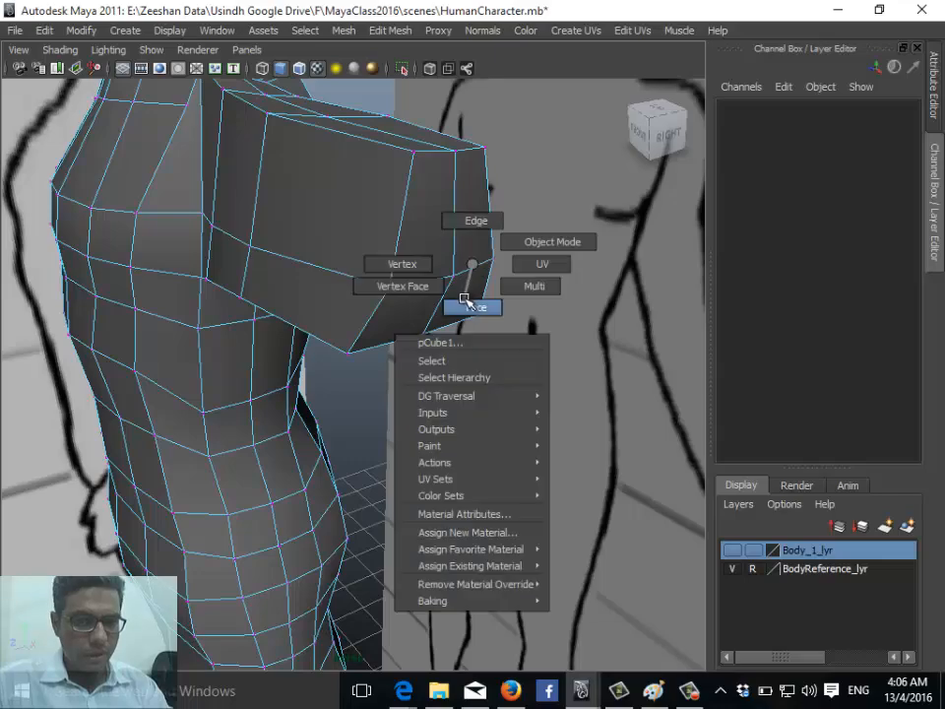
left_click(473, 241)
left_click(434, 237, "shift")
left_click(443, 295, "shift")
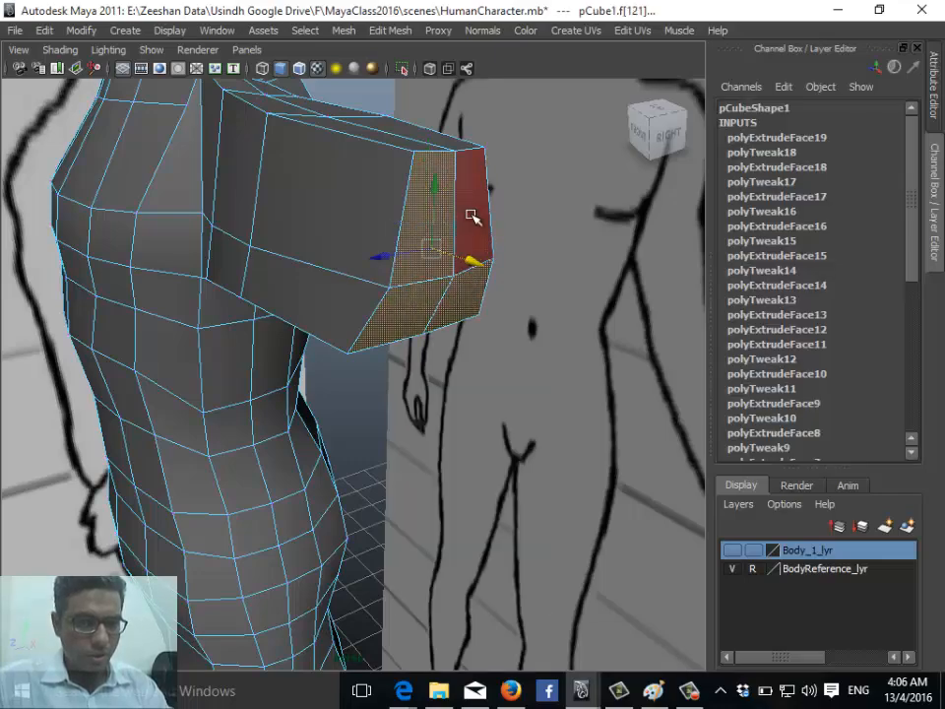
left_click_drag(458, 299, 558, 237, "alt")
key("space")
key("space")
left_click_drag(418, 340, 331, 383)
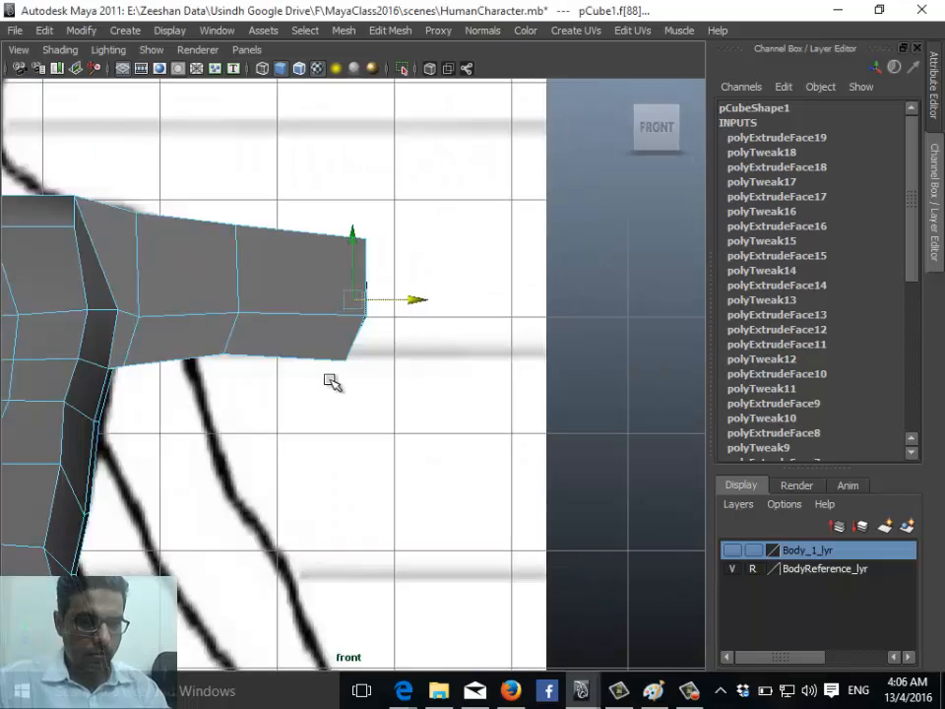
scroll(331, 382, "down", 2)
scroll(424, 374, "up", 2)
middle_click_drag(423, 375, 403, 382, "alt")
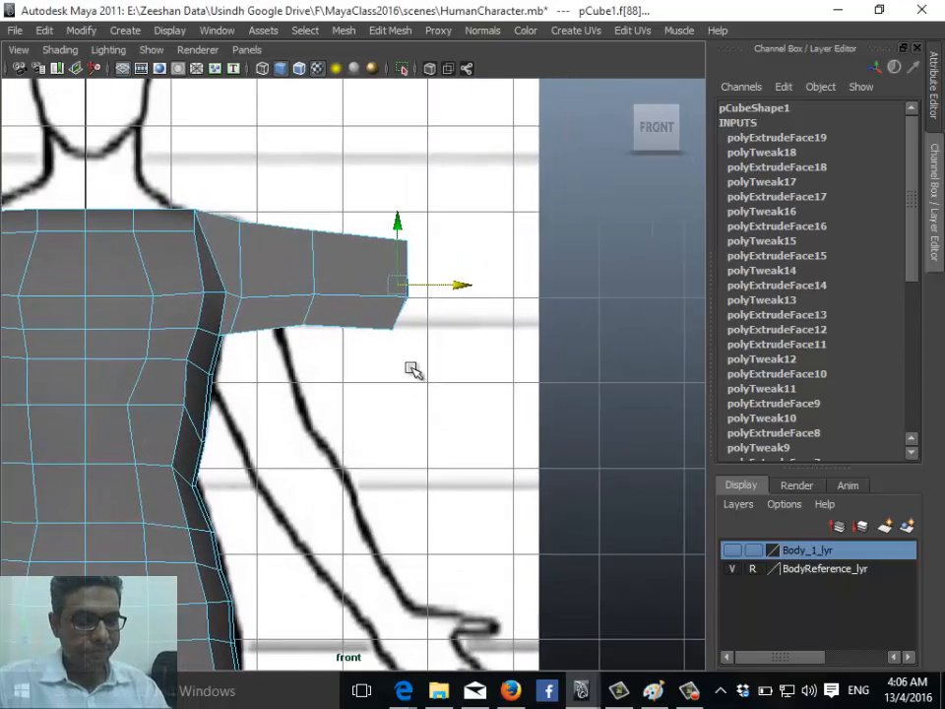
left_click(390, 30)
left_click(424, 78)
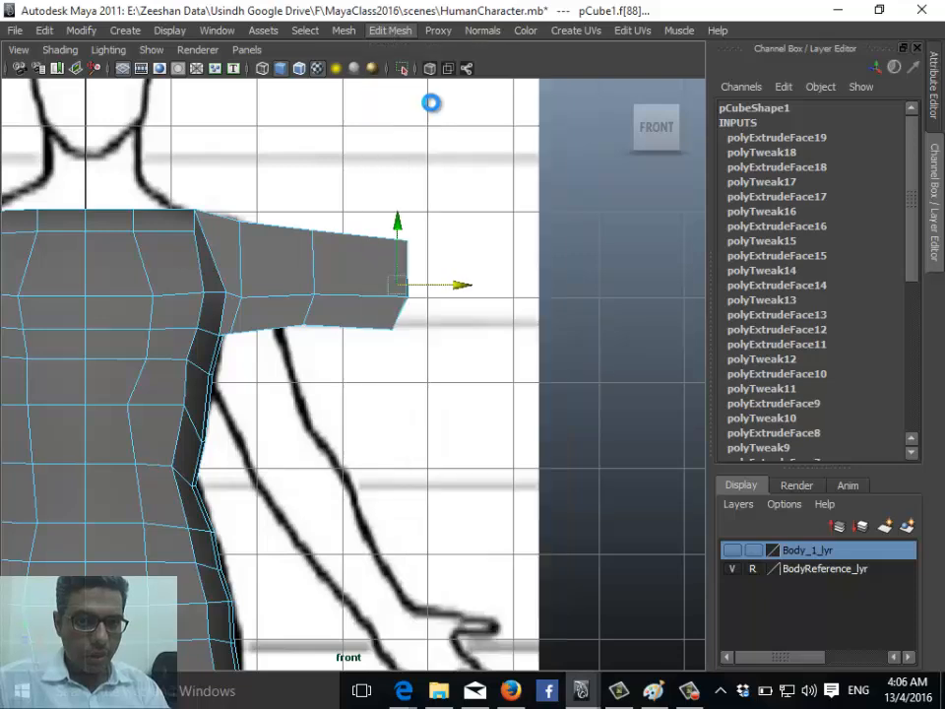
left_click_drag(468, 268, 485, 270)
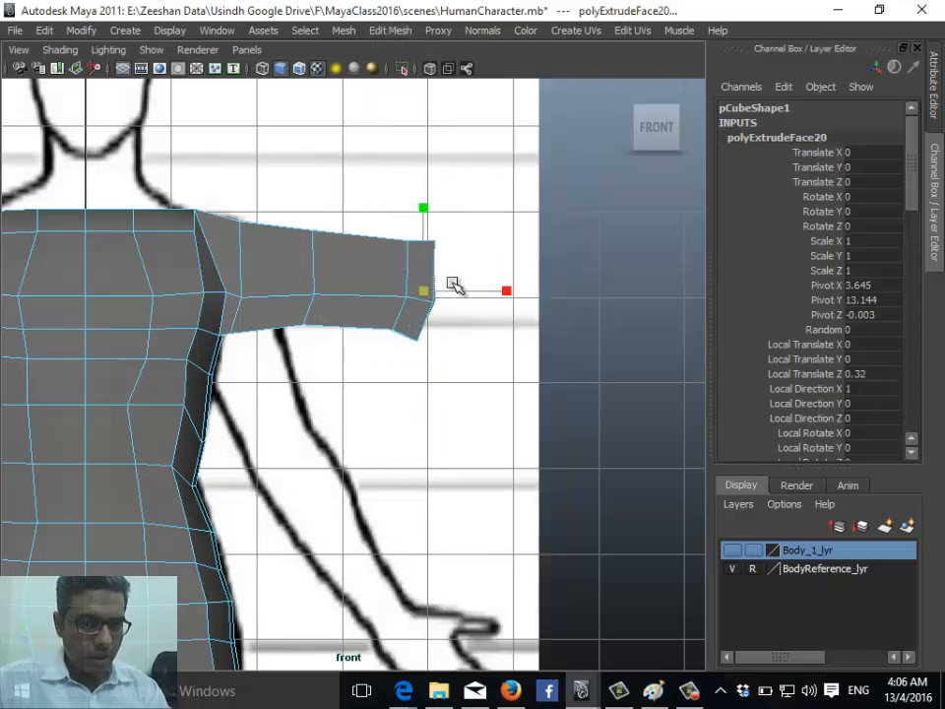
left_click_drag(429, 292, 417, 293)
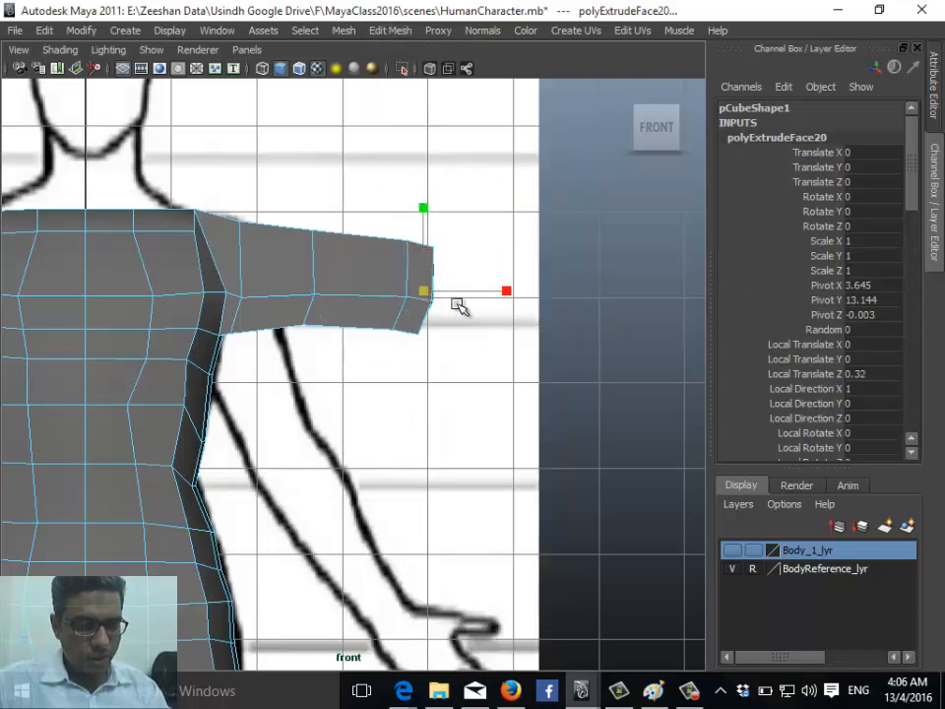
Extrude the end faces outward again to add a second short elbow segment
key("g")
key("w")
left_click_drag(479, 293, 500, 294)
key("r")
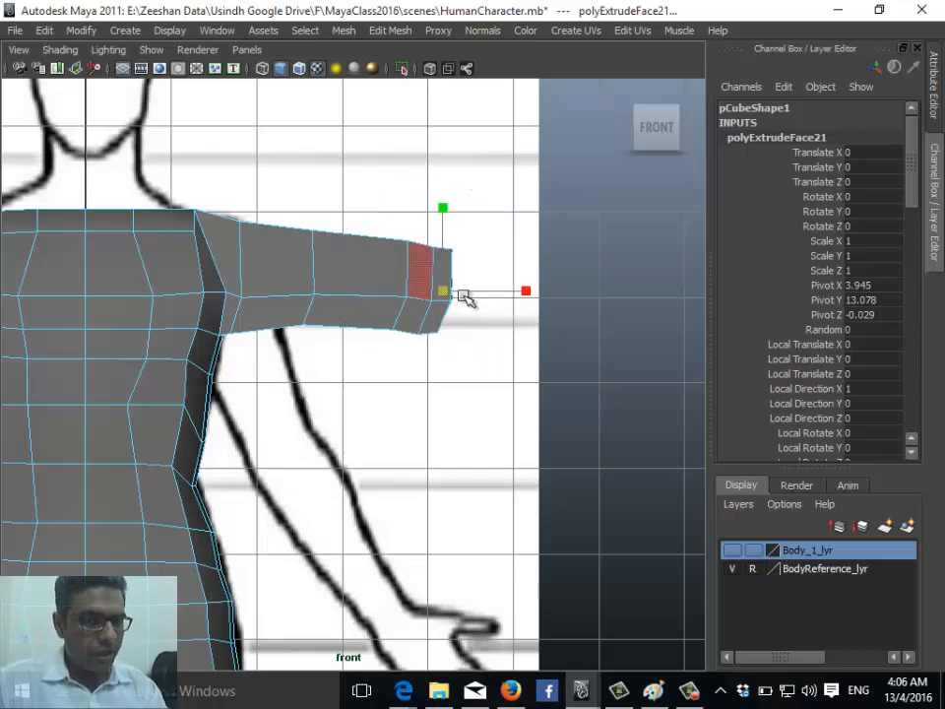
Extrude the end faces outward in two long forearm segments, narrowing the last one toward the wrist
middle_click_drag(398, 307, 284, 323, "alt")
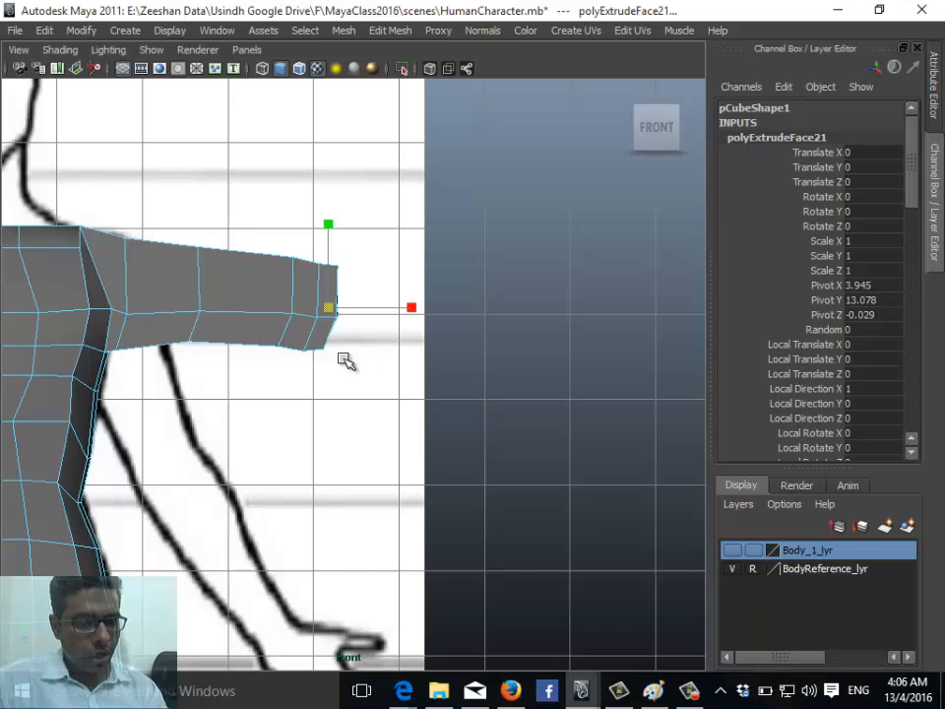
key("g")
key("w")
left_click_drag(391, 307, 611, 309)
key("g")
key("w")
scroll(610, 309, "down", 3)
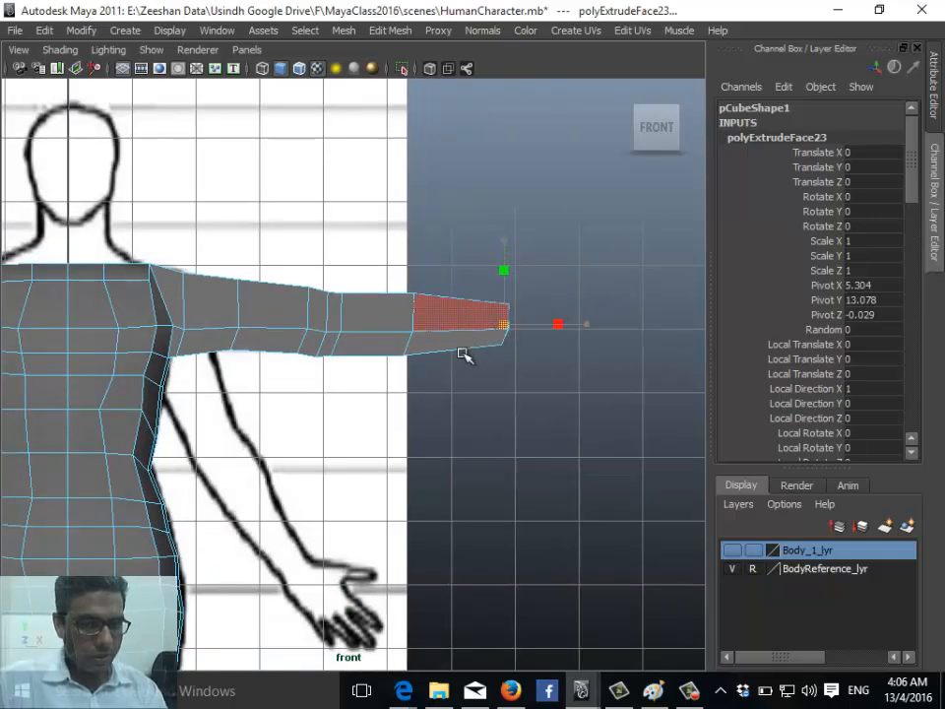
Move the rear and front vertices of the mid-forearm edge loop outward in the top view to widen the forearm
middle_click_drag(384, 369, 425, 313, "alt")
key("space")
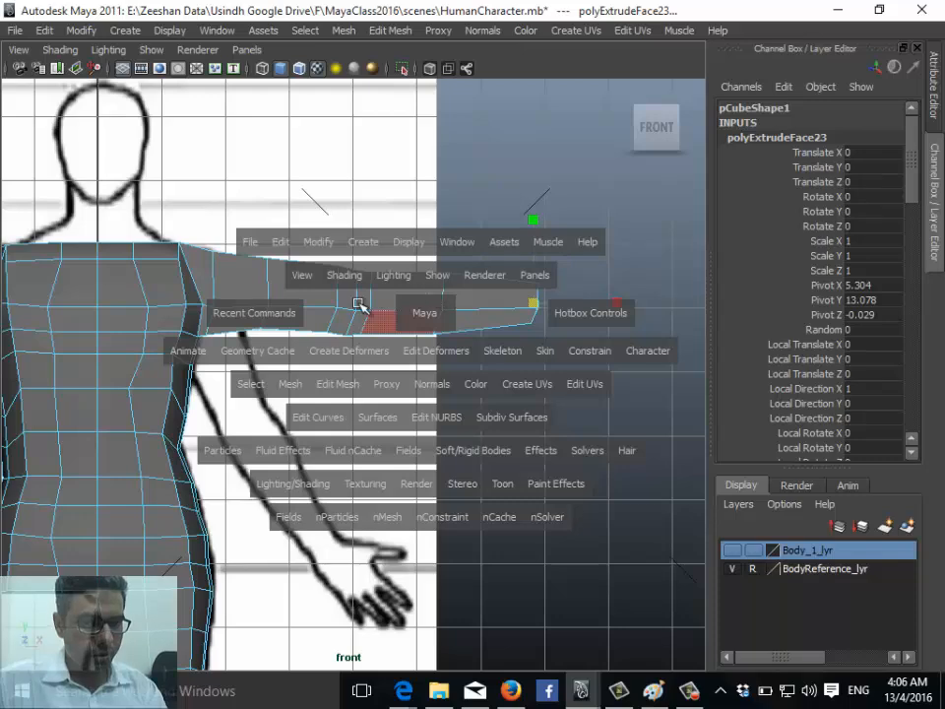
left_click_drag(405, 311, 340, 312)
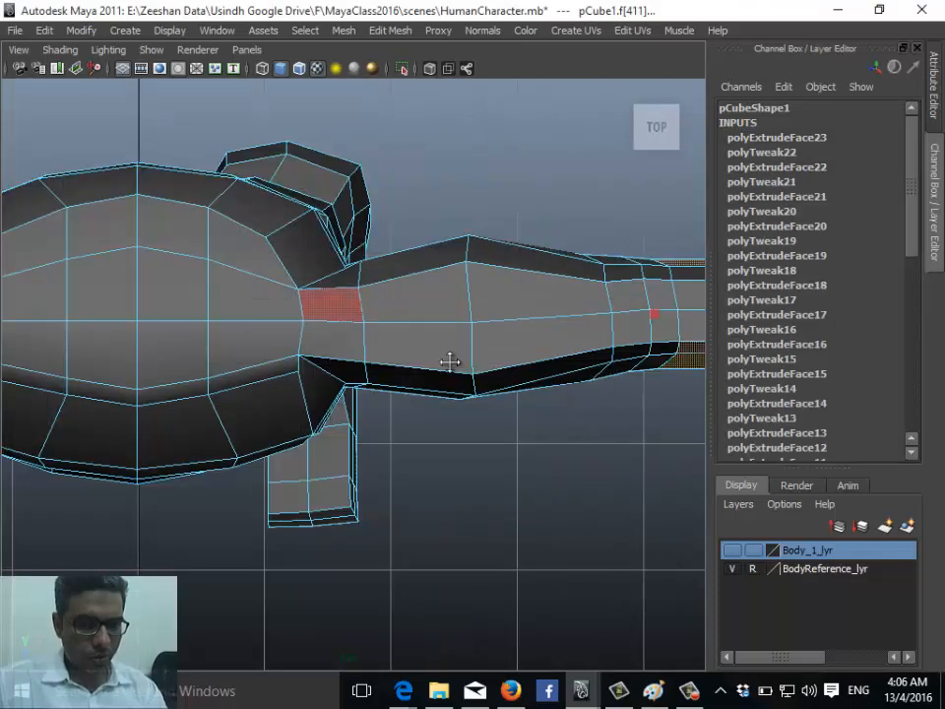
middle_click_drag(443, 404, 331, 301, "alt")
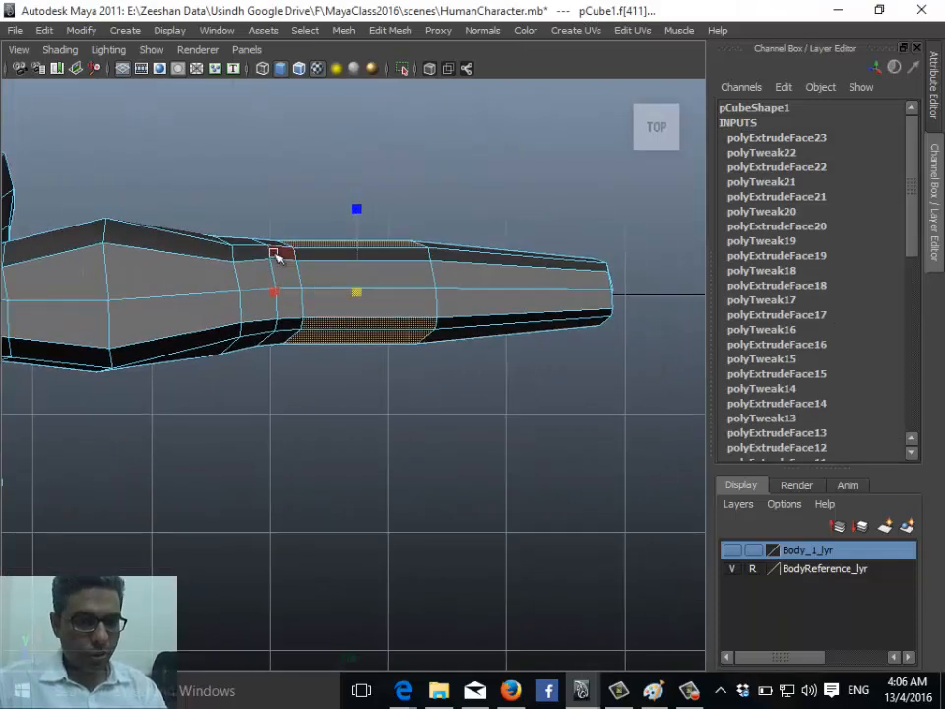
right_click_drag(264, 241, 224, 248)
middle_click_drag(450, 264, 439, 288, "alt")
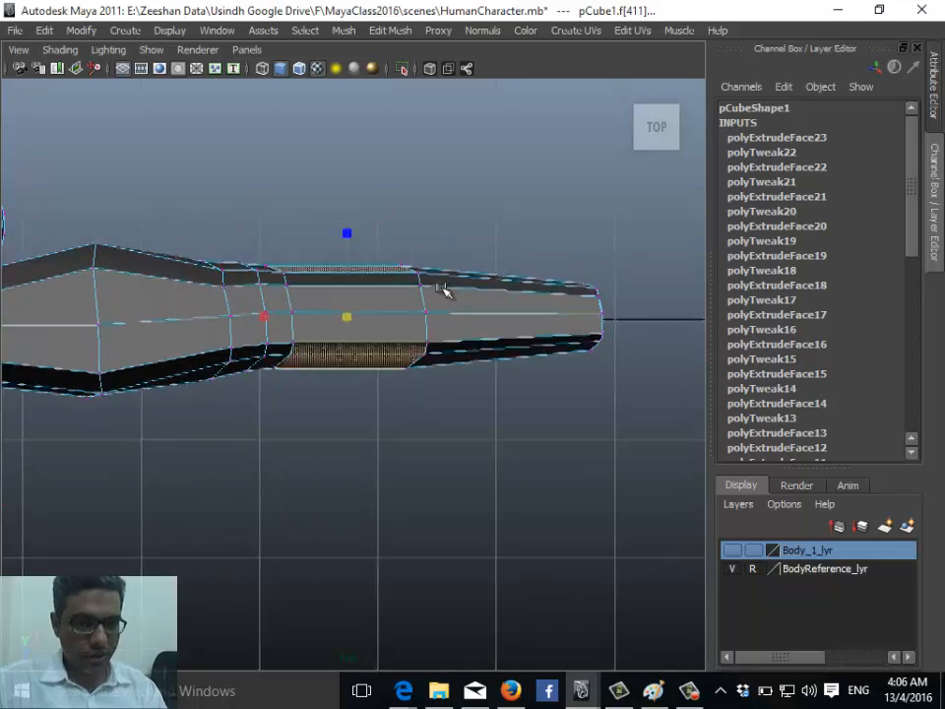
left_click_drag(443, 288, 410, 279)
key("w")
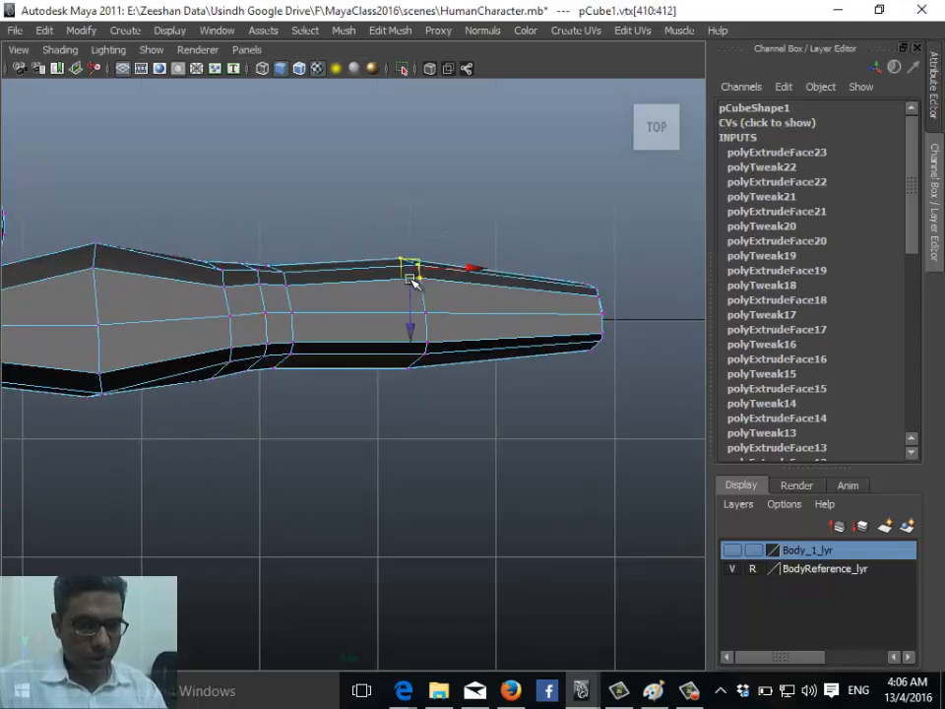
left_click_drag(458, 423, 458, 423)
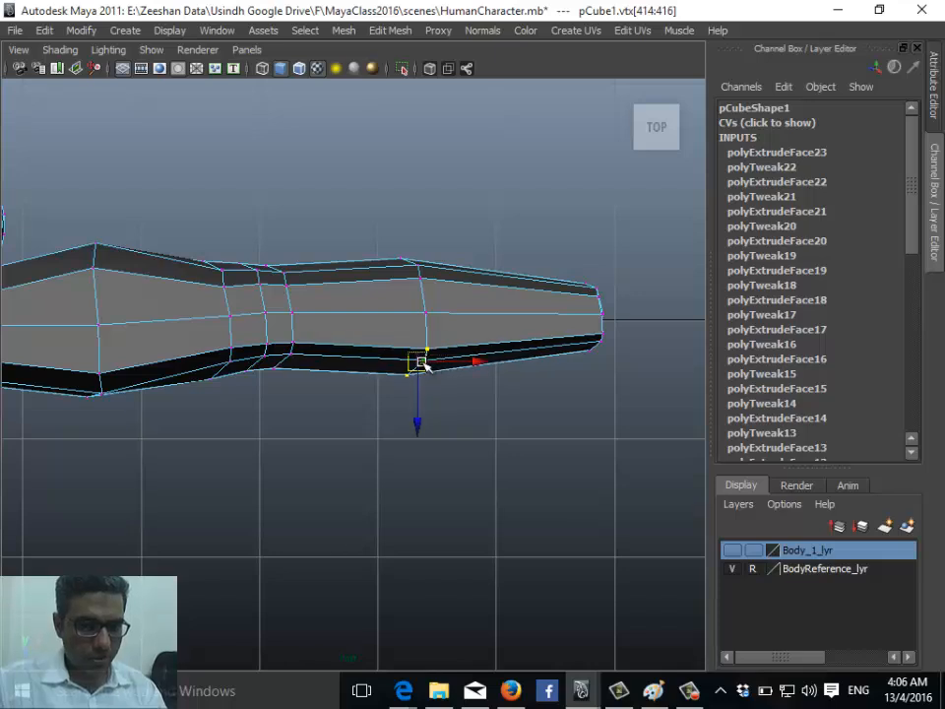
Move the front vertices of the elbow's middle edge loop backward in the top view to form the inner elbow crease
middle_click_drag(241, 377, 285, 397, "alt")
left_click(303, 384)
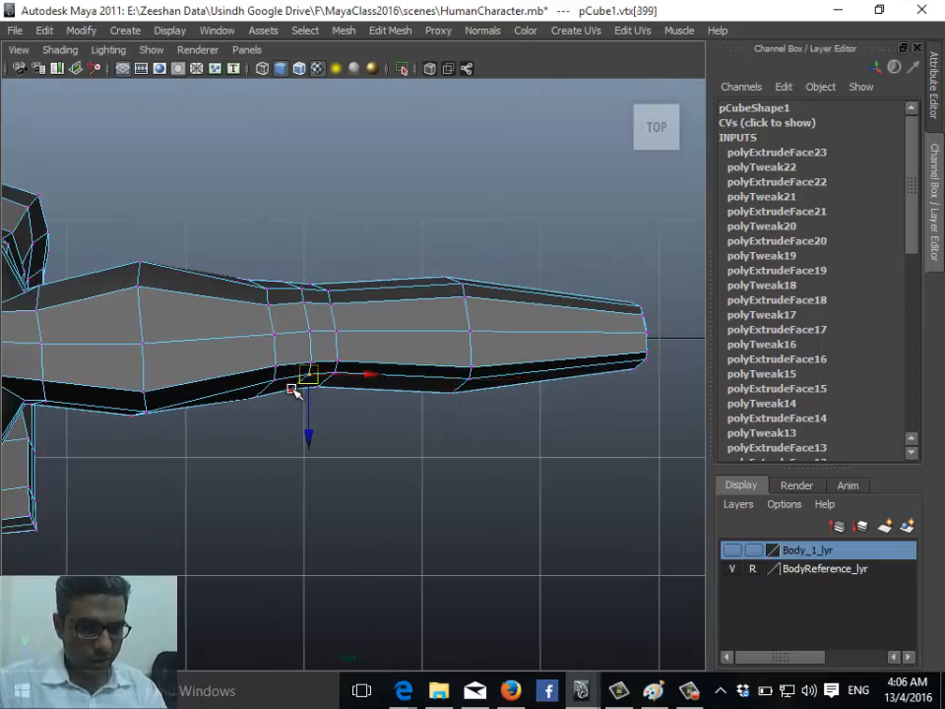
left_click(293, 389, "shift")
left_click_drag(301, 437, 298, 429)
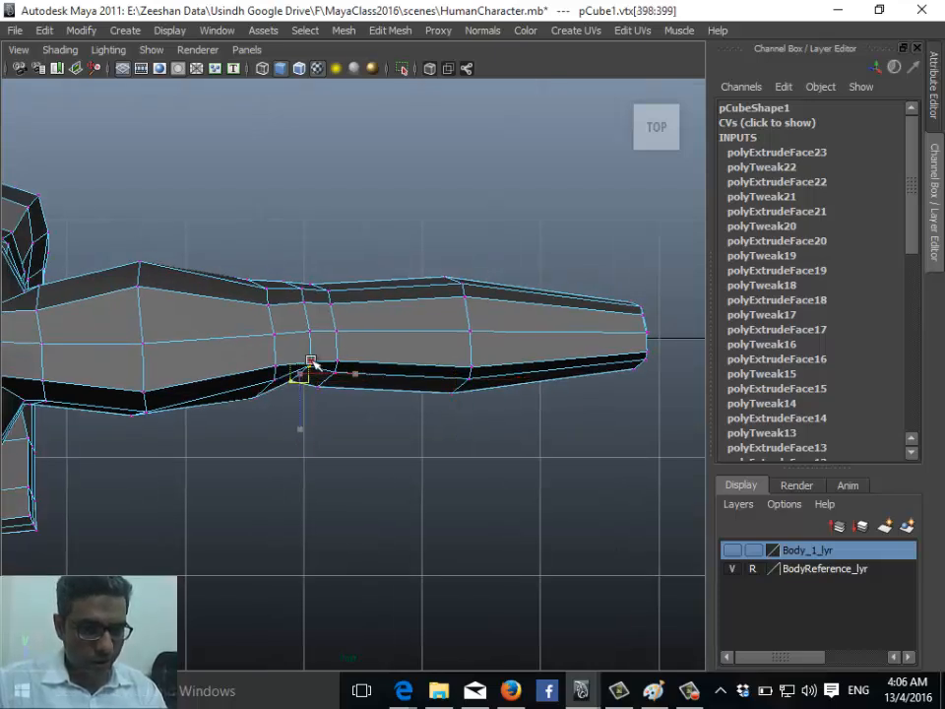
key("w")
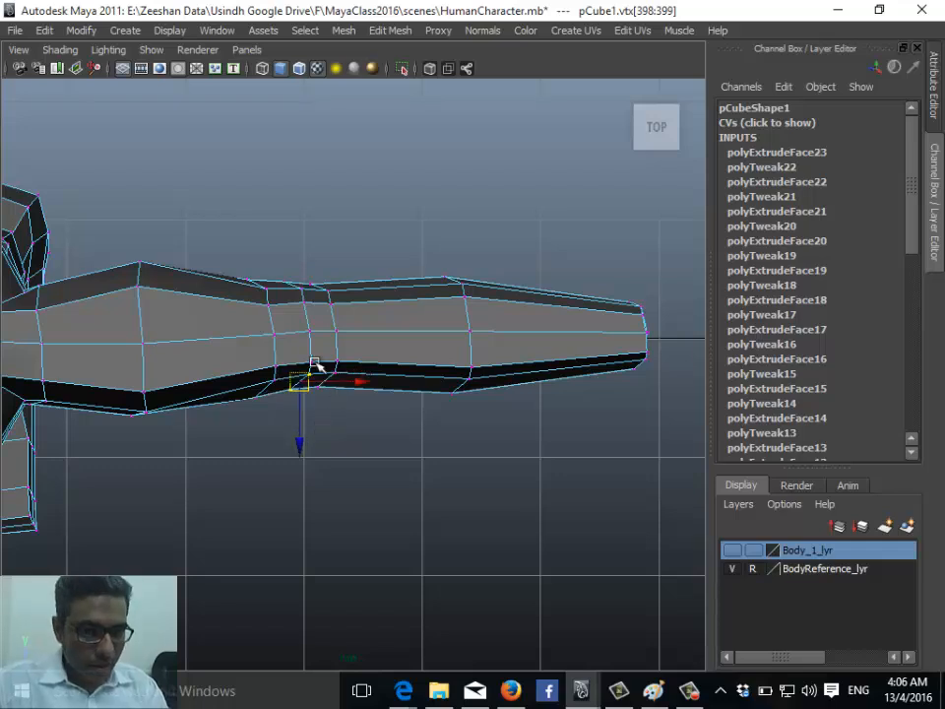
left_click_drag(308, 440, 316, 390)
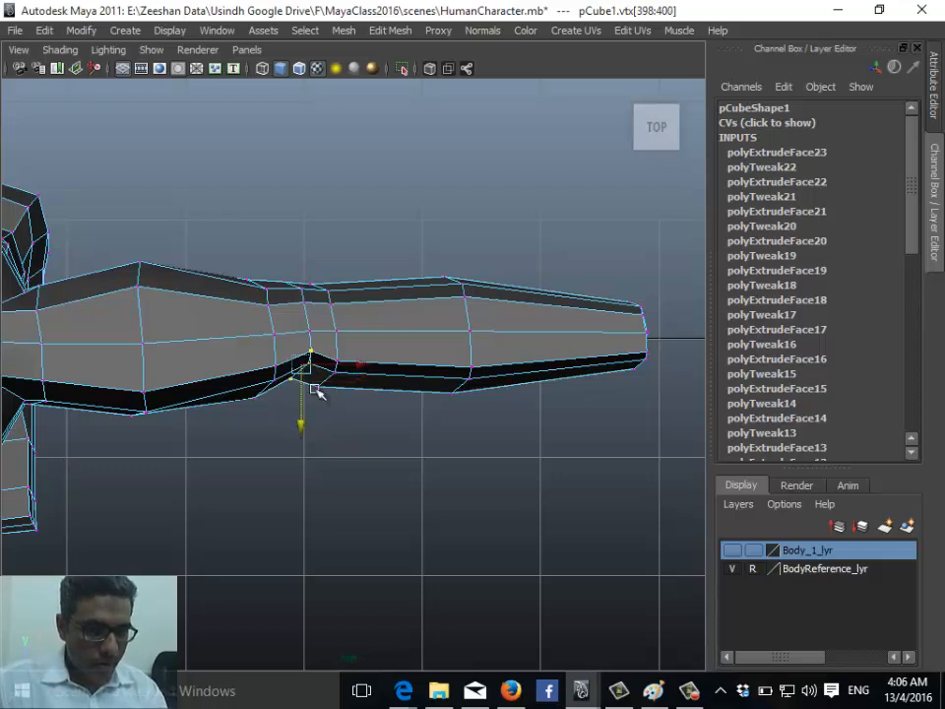
Select the three rear vertices of the elbow's middle edge loop in perspective and move them slightly backward
key("space")
left_click_drag(306, 313, 306, 279)
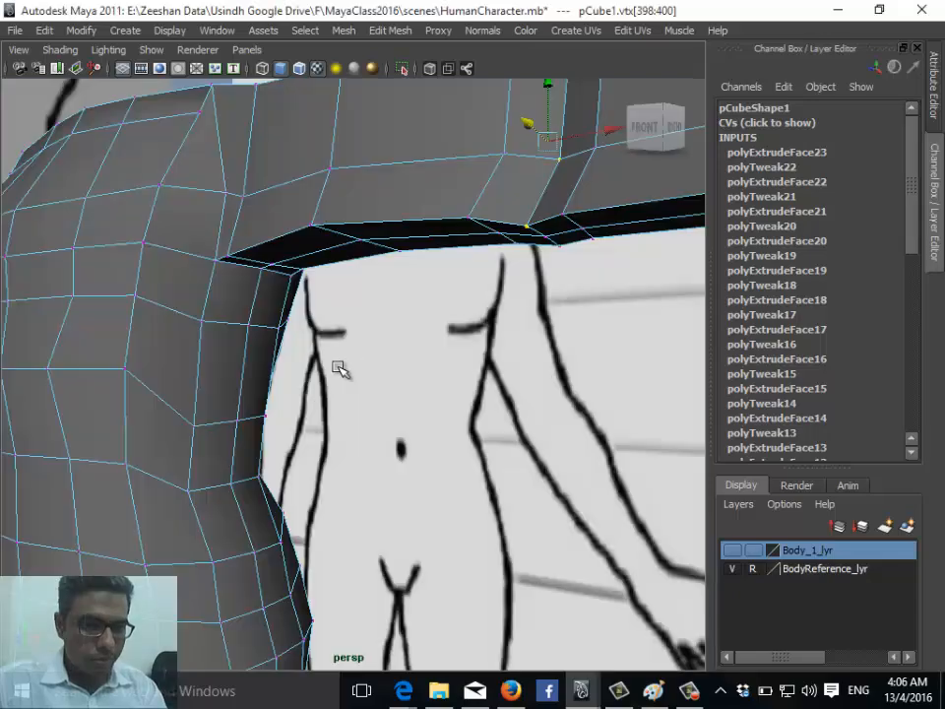
left_click_drag(337, 369, 169, 395, "alt")
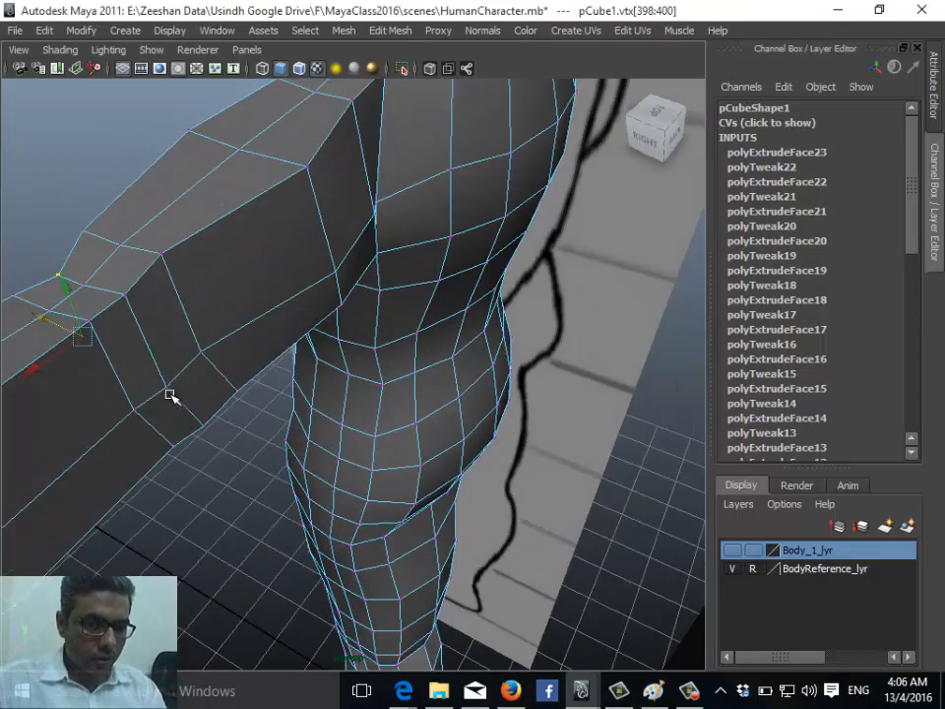
left_click(125, 295, "shift")
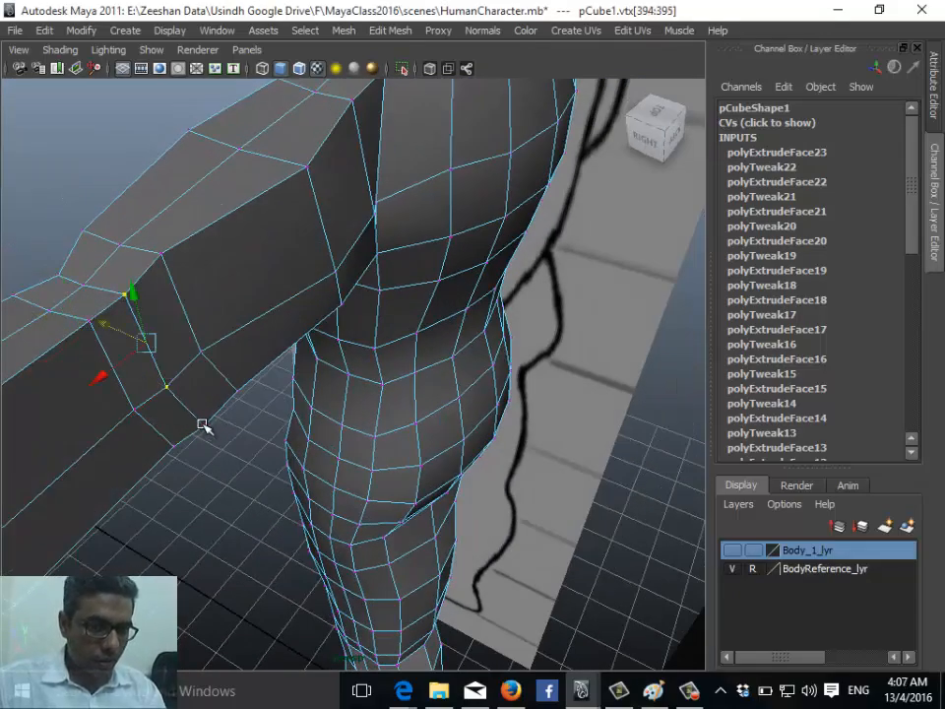
left_click(203, 425, "shift")
left_click_drag(148, 354, 194, 332, "alt")
Select the centre row of vertices along the arm's underside, from armpit to forearm, and adjust their height in perspective
left_click(57, 329)
left_click_drag(57, 329, 210, 313, "alt")
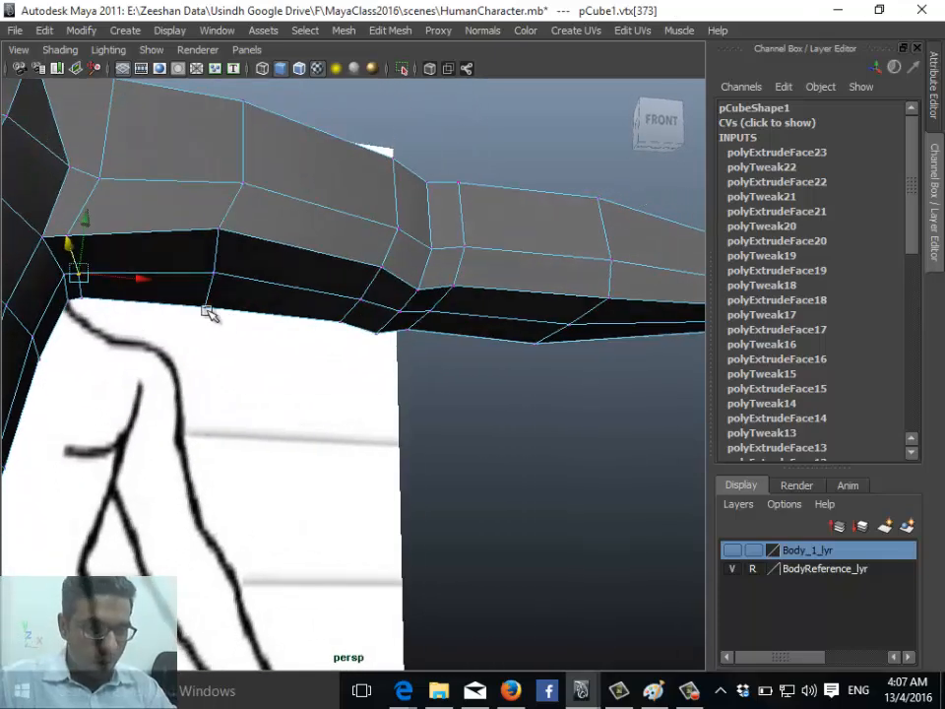
left_click(216, 275, "shift")
left_click(361, 300, "shift")
left_click(399, 314, "shift")
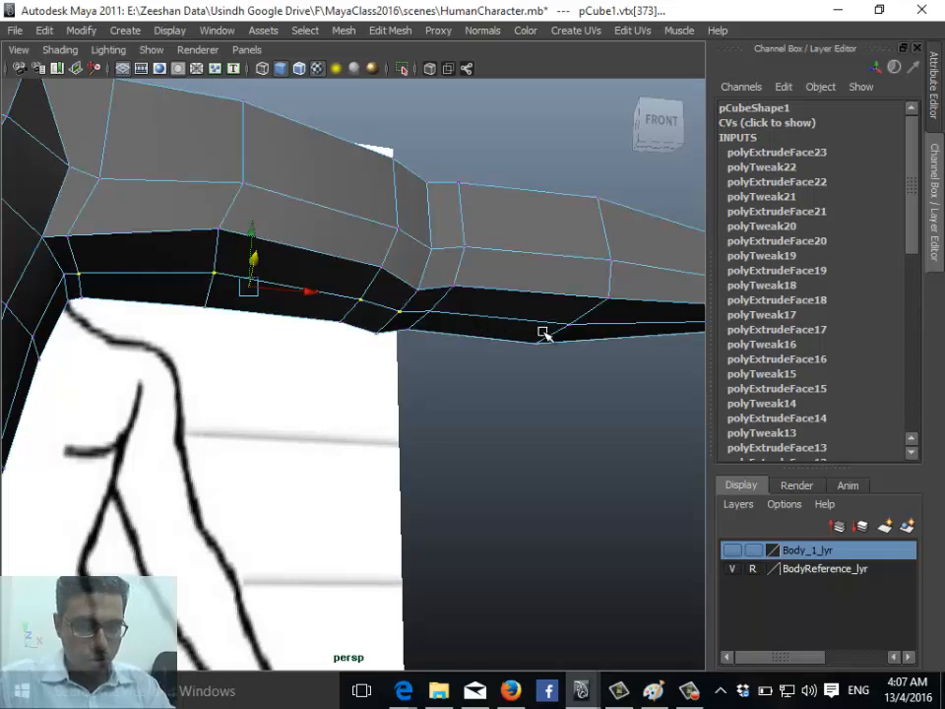
left_click_drag(521, 323, 273, 319, "alt")
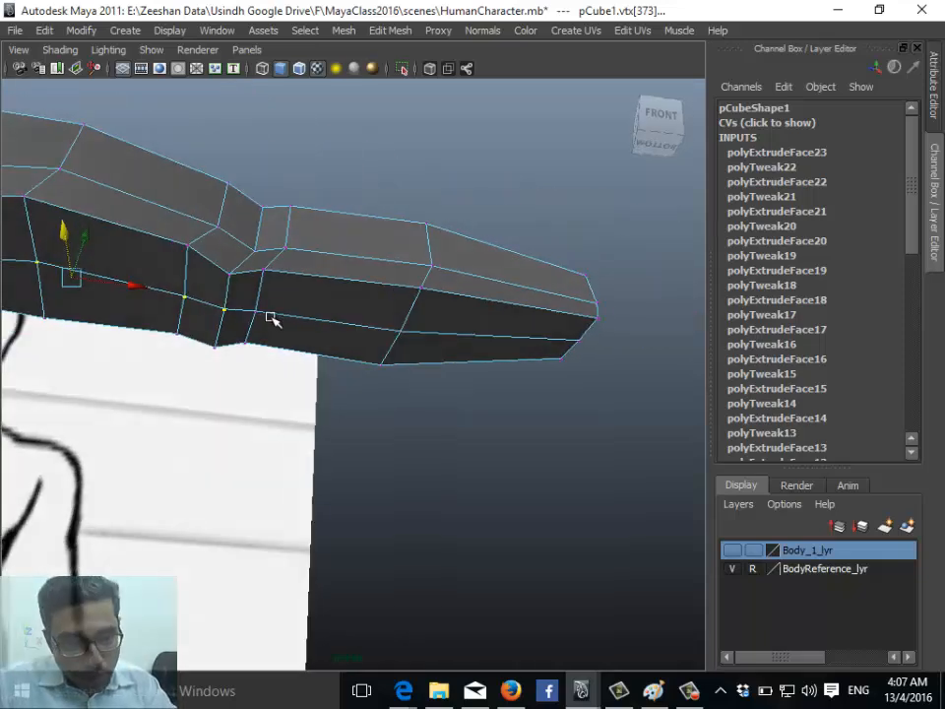
left_click(255, 313, "shift")
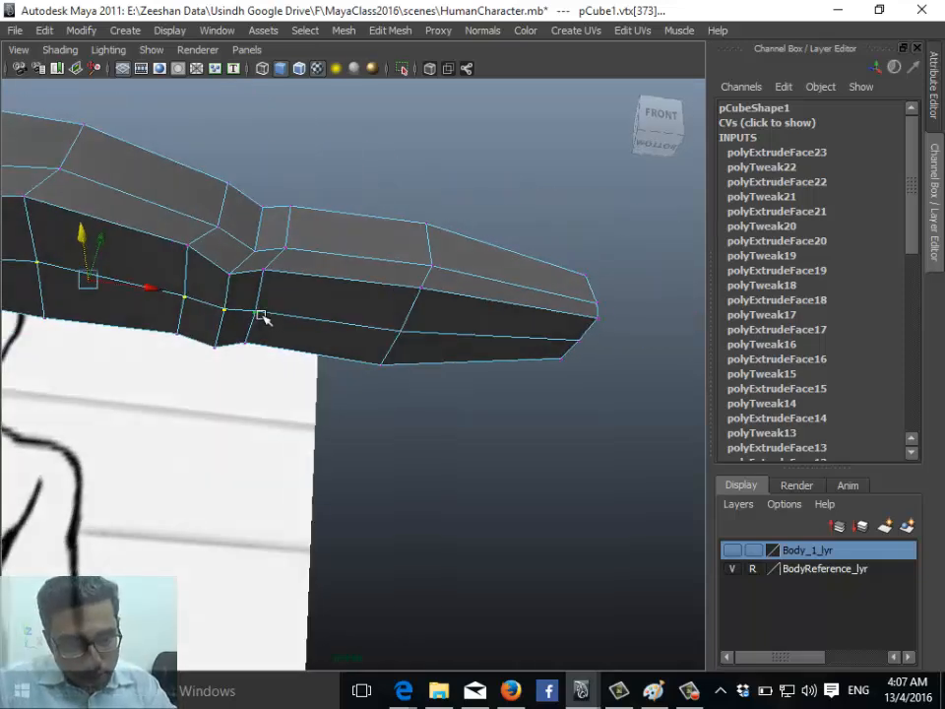
left_click(477, 340, "shift")
mouse_move(565, 382)
left_mouse_down("alt")
mouse_move(475, 371)
mouse_move(423, 248)
mouse_move(291, 401)
mouse_move(228, 301)
mouse_move(291, 351)
left_mouse_up("alt")
mouse_move(219, 306)
left_mouse_down()
mouse_move(244, 387)
mouse_move(343, 375)
mouse_move(268, 413)
mouse_move(169, 413)
mouse_move(491, 419)
mouse_move(234, 408)
mouse_move(336, 403)
left_mouse_up()
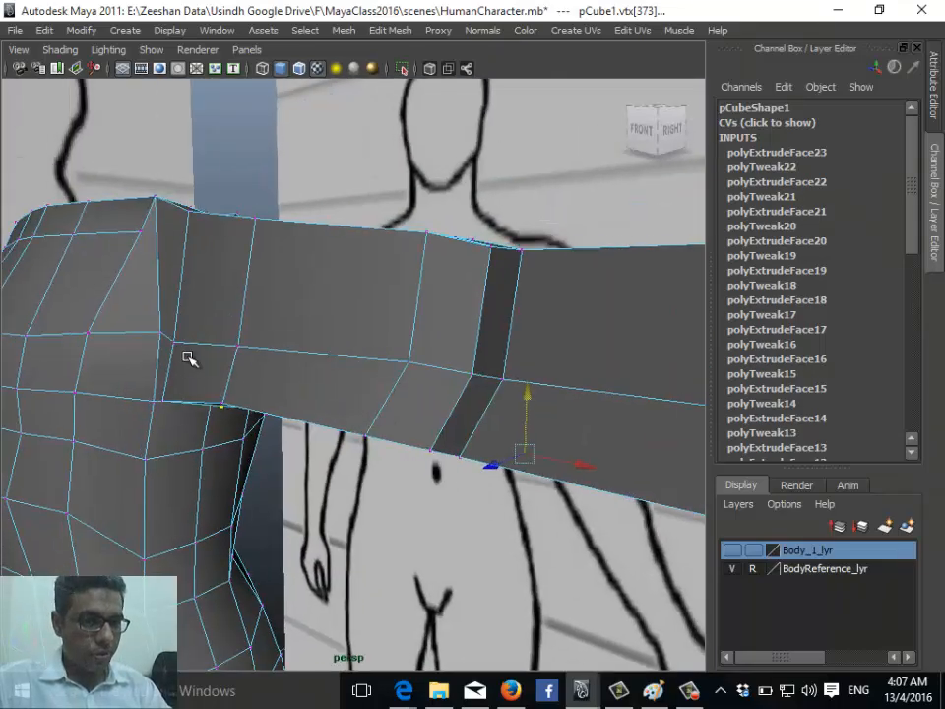
Select the centre row of vertices along the arm's front side, from shoulder to wrist, and move it slightly forward
left_click(174, 344)
left_click_drag(238, 347, 269, 347)
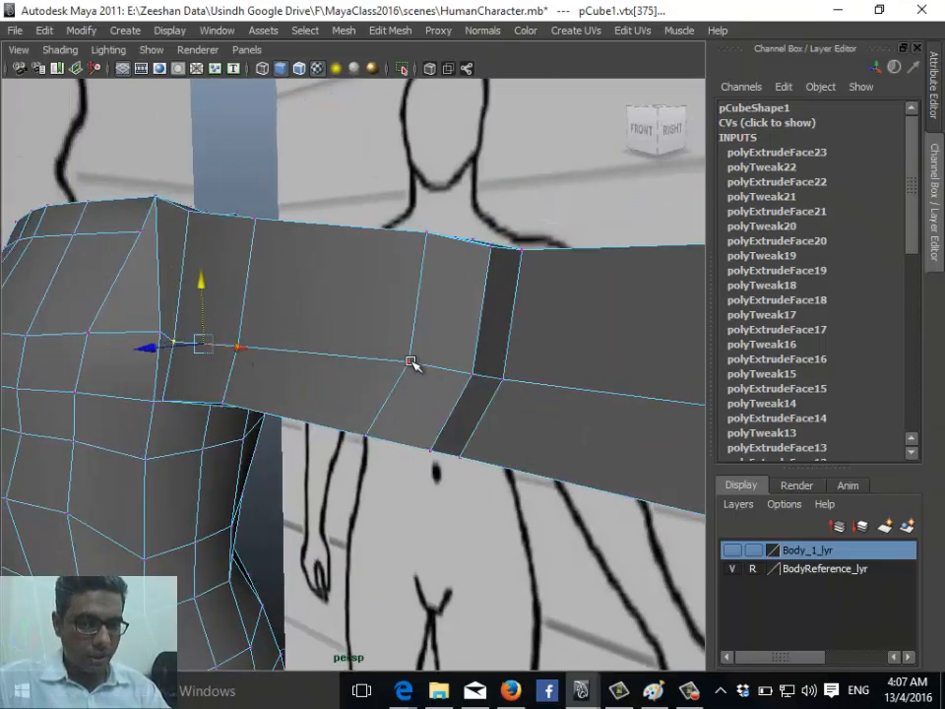
left_click(411, 363, "shift")
left_click(475, 374, "shift")
left_click(500, 380, "shift")
left_click_drag(604, 403, 514, 410, "alt")
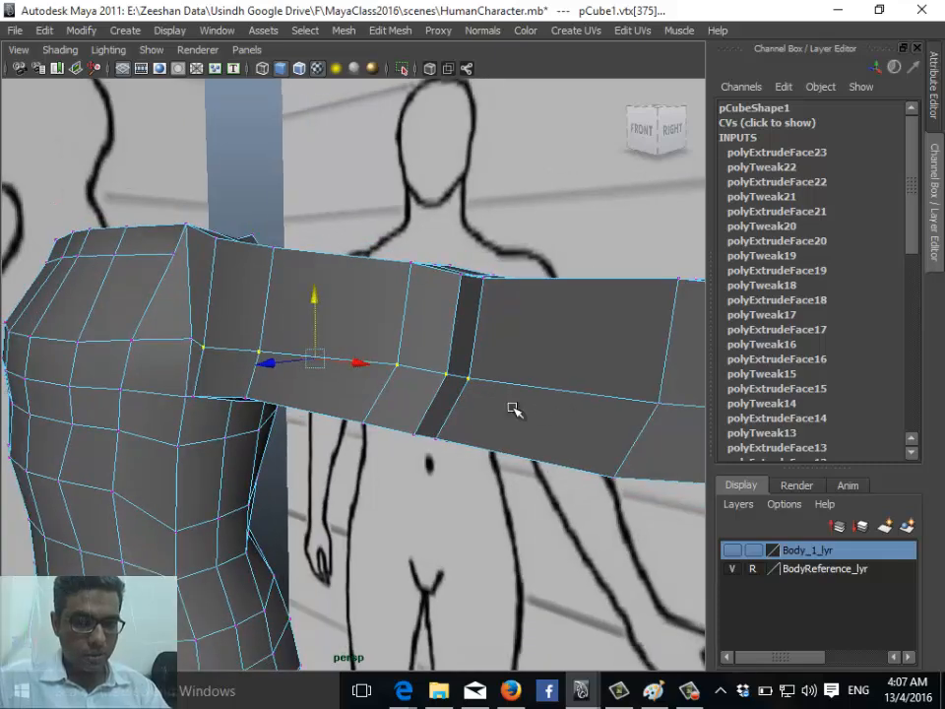
left_click_drag(591, 416, 514, 435, "alt")
left_click_drag(370, 408, 251, 366, "alt")
left_click_drag(165, 347, 162, 376, "alt")
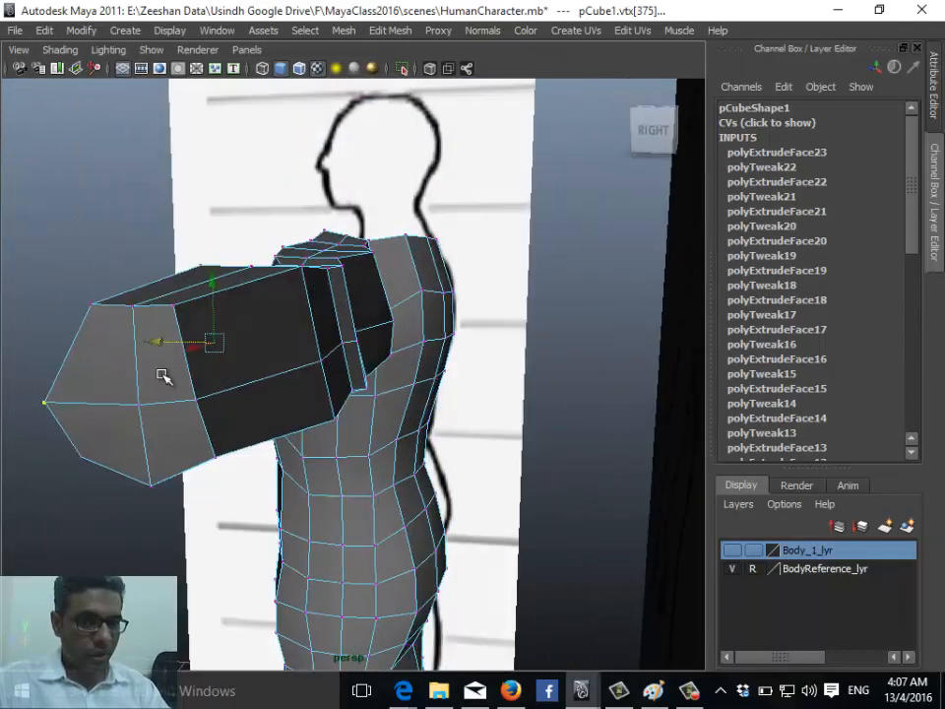
Select the centre row of vertices along the arm's rear side, from wrist to shoulder, and adjust its depth
left_click(192, 403)
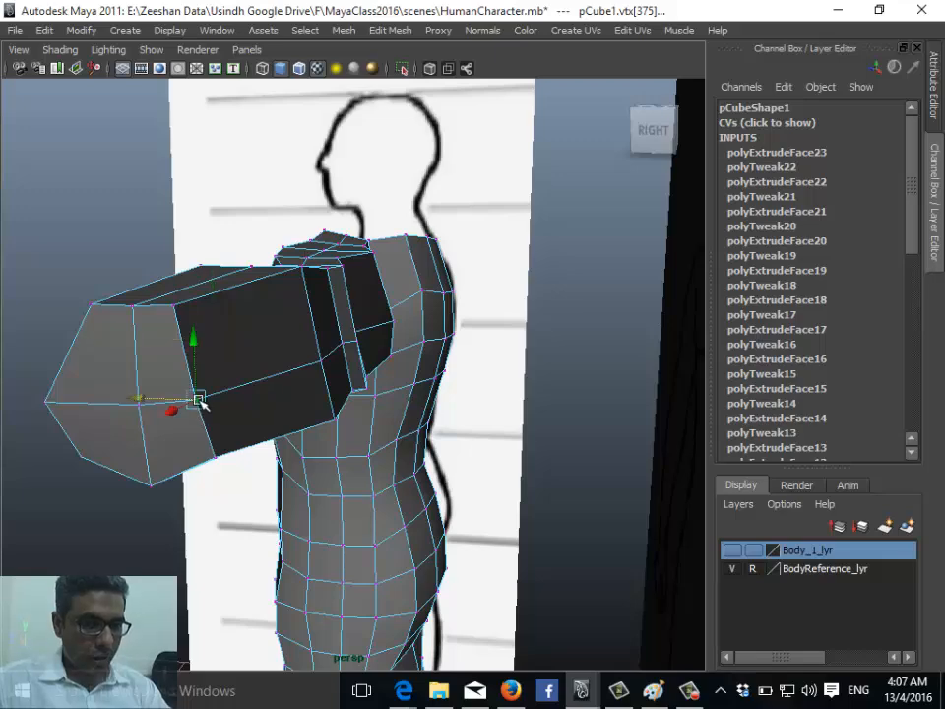
left_click(322, 362, "shift")
left_click_drag(457, 369, 275, 396, "alt")
left_click(351, 342, "shift")
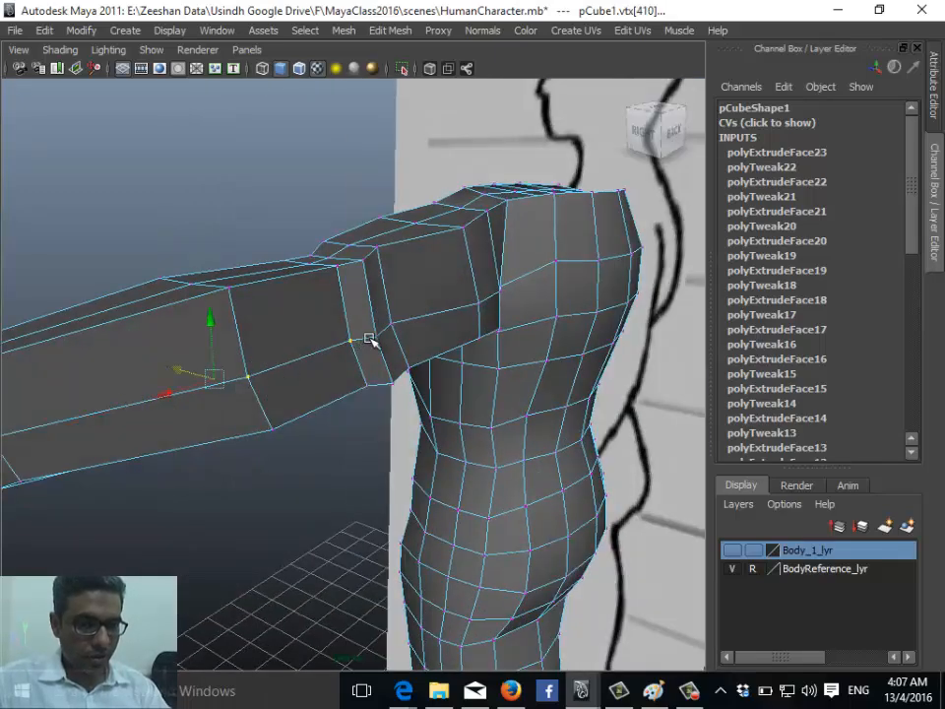
left_click(378, 338, "shift")
left_click(390, 325, "shift")
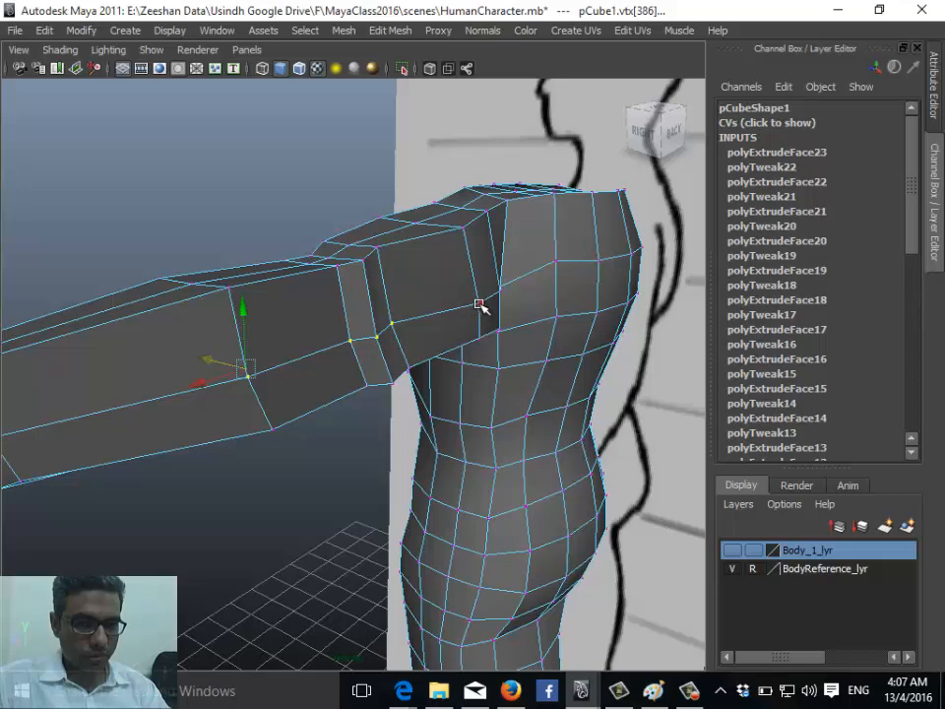
left_click(480, 304, "shift")
left_click_drag(426, 345, 349, 347, "alt")
left_click(641, 308, "shift")
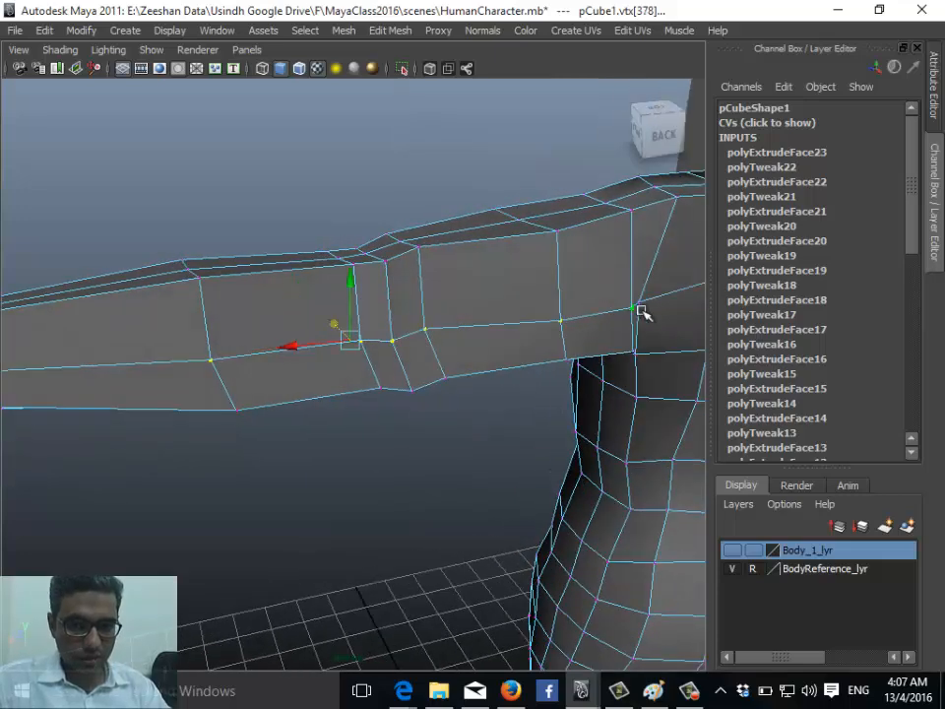
left_click_drag(644, 313, 264, 398, "alt")
Select the centre row of vertices along the top of the arm, from wrist to shoulder, and adjust its height
left_click(305, 404)
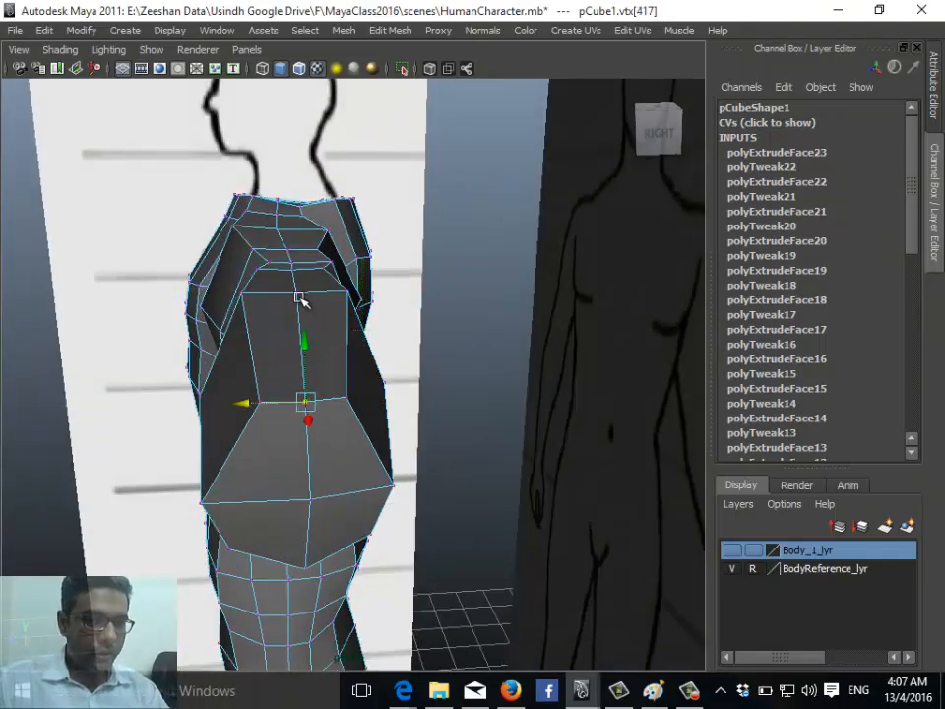
left_click(298, 296, "shift")
left_click(290, 269, "shift")
left_click(290, 263, "shift")
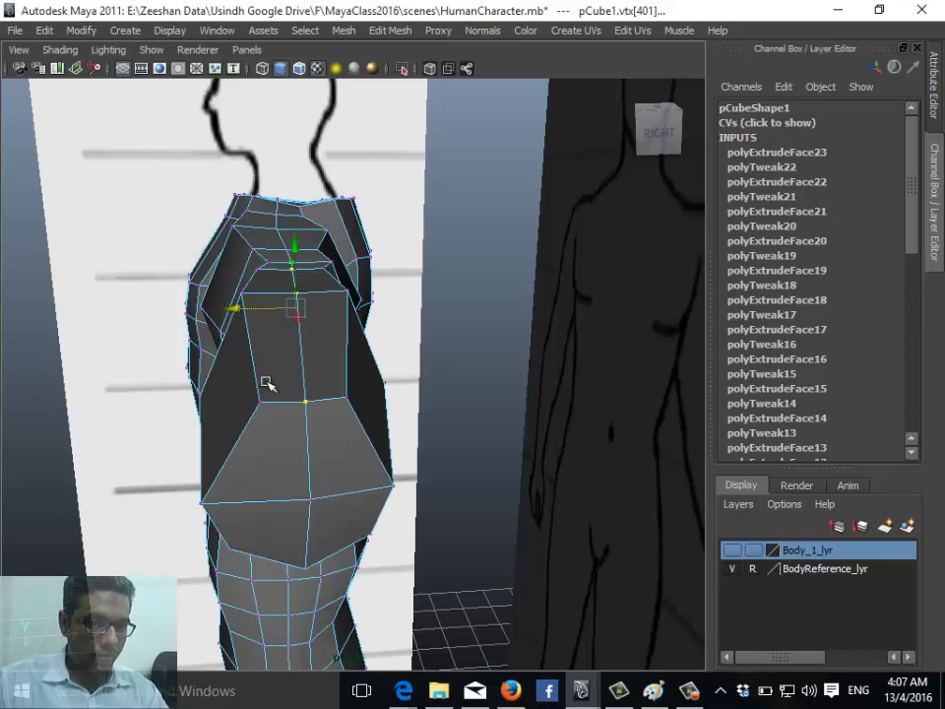
left_click_drag(266, 382, 237, 389, "alt")
left_click(262, 317, "shift")
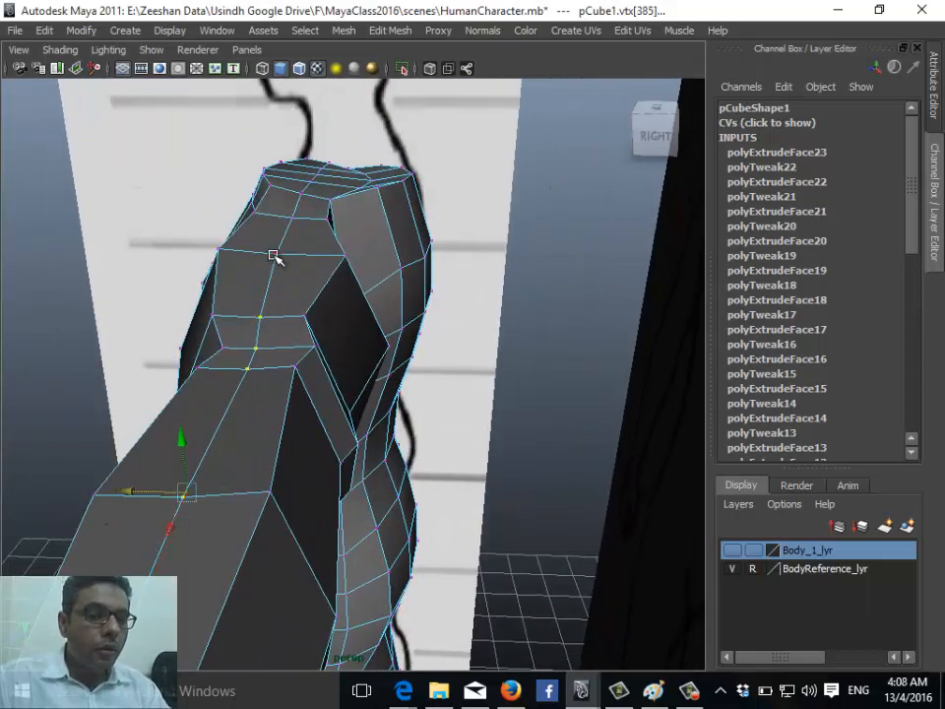
left_click(293, 216, "shift")
left_click_drag(225, 327, 236, 457)
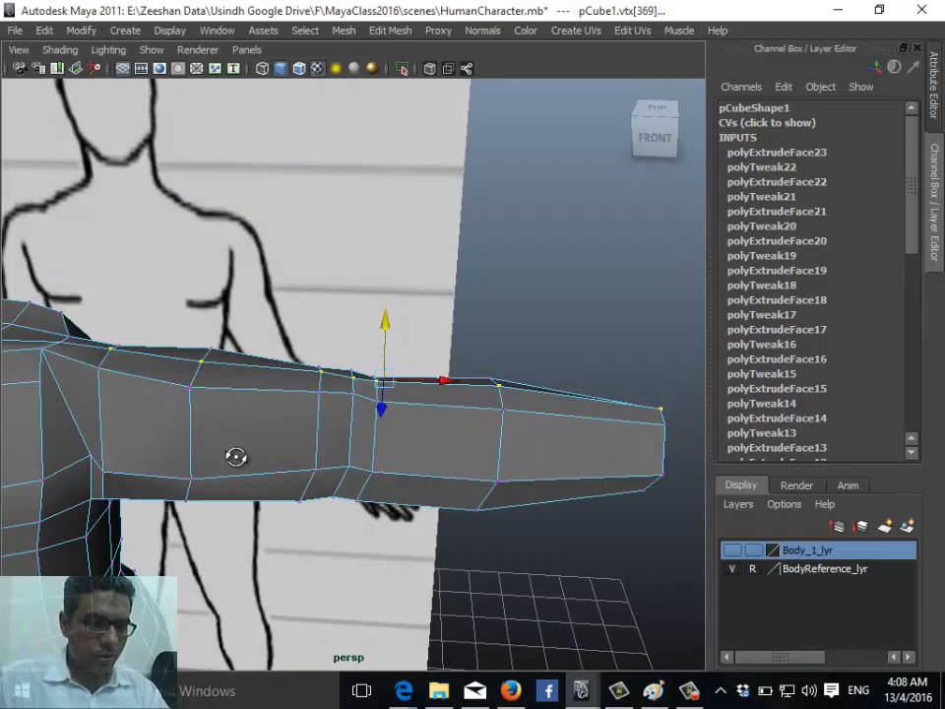
left_click_drag(236, 457, 279, 421, "alt")
Select the underside vertices of the edge loop just before the elbow and raise them
left_click_drag(335, 470, 335, 470)
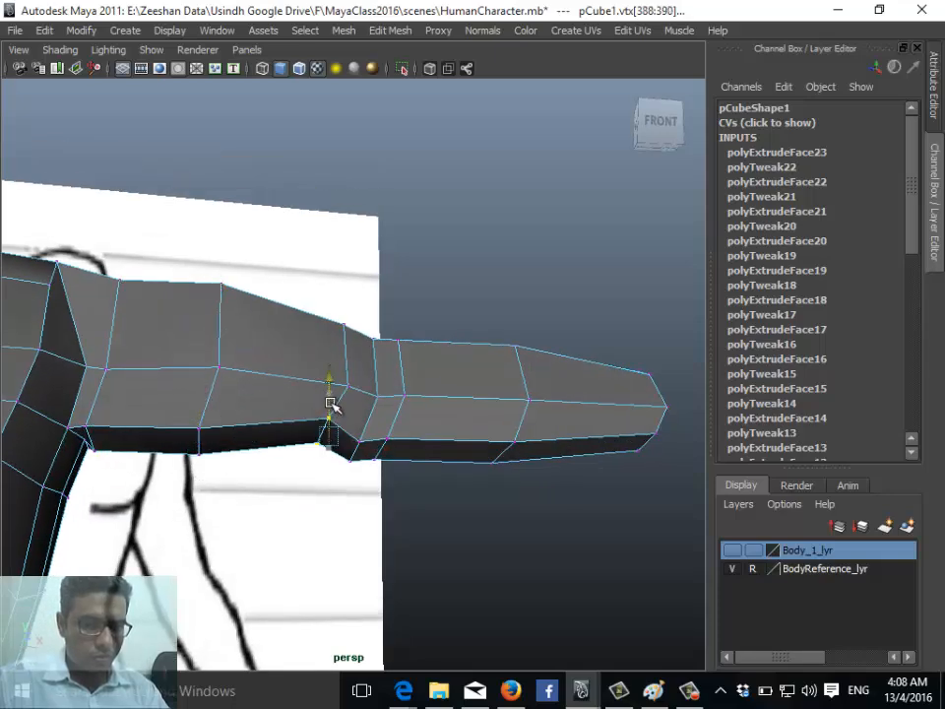
left_click_drag(327, 404, 304, 505, "alt")
left_click_drag(183, 516, 242, 490, "alt")
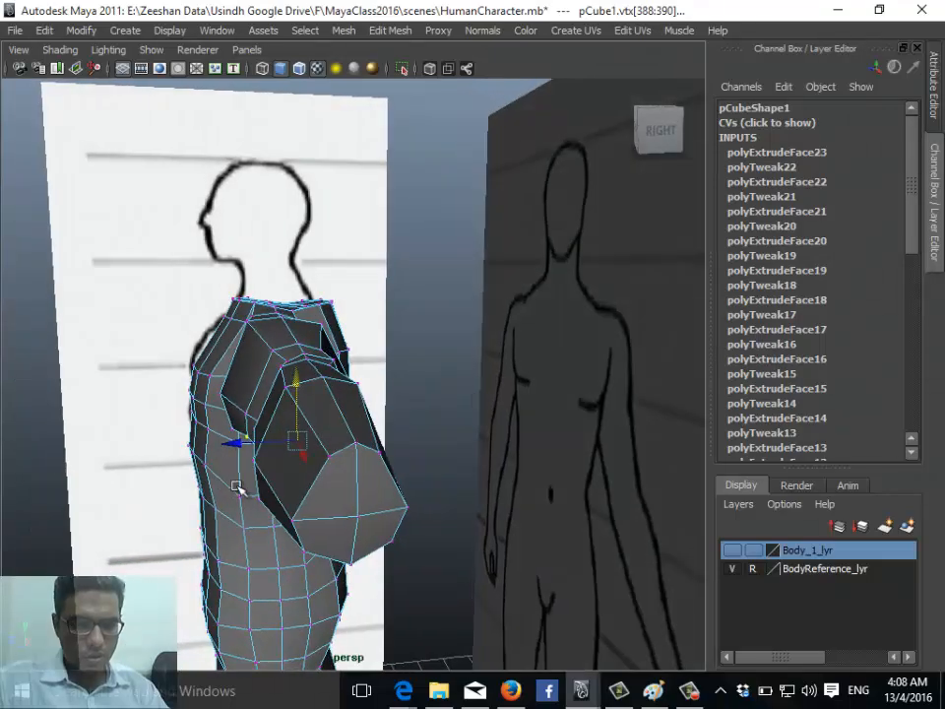
Apply Smooth to the whole body, inspect the rounded arm, and undo the smoothing
right_click_drag(325, 423, 394, 340)
left_click_drag(206, 511, 403, 522, "alt")
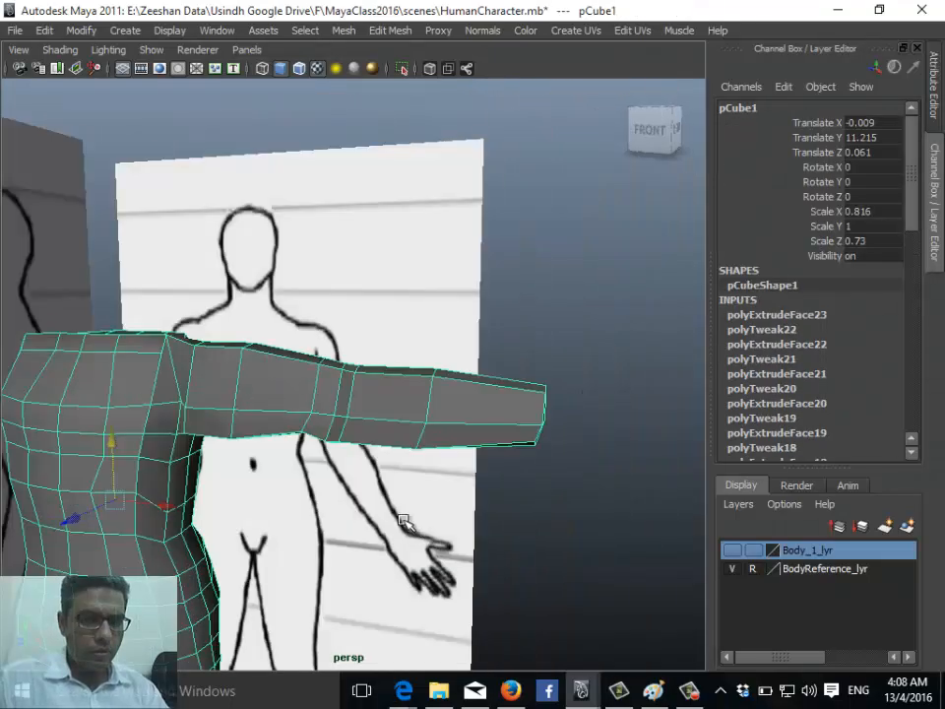
left_click(344, 30)
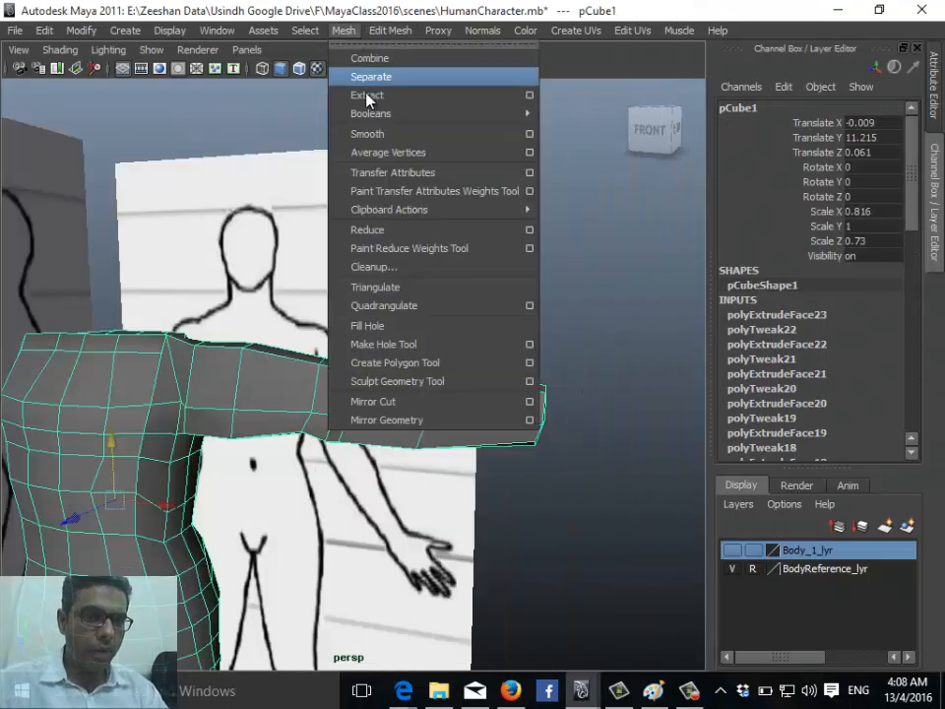
left_click(363, 131)
left_click(565, 560)
left_click_drag(565, 559, 641, 403, "alt")
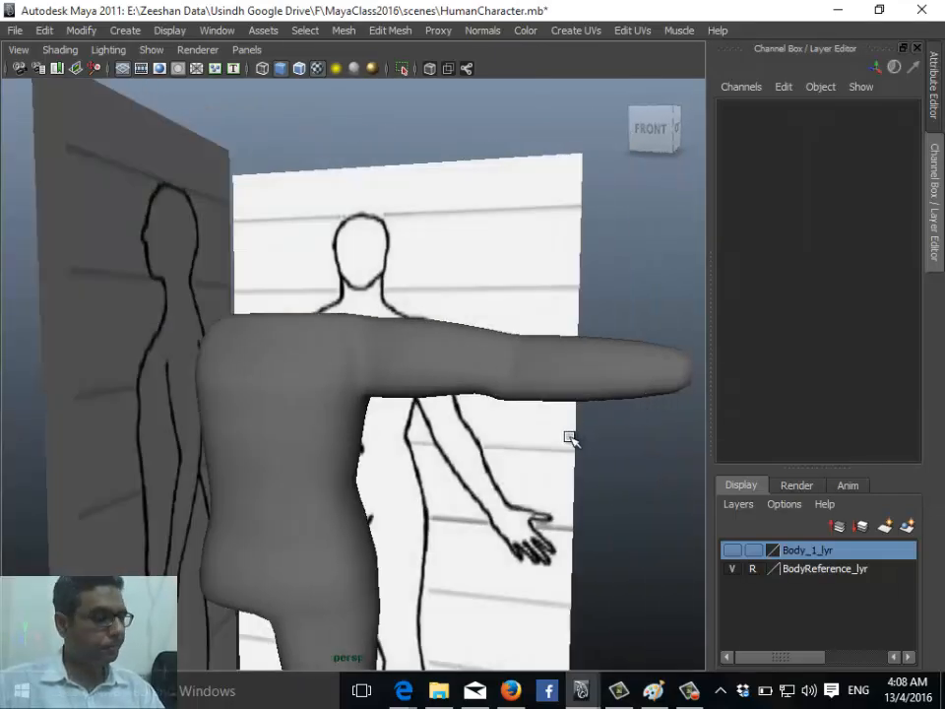
right_click_drag(574, 431, 635, 418, "alt")
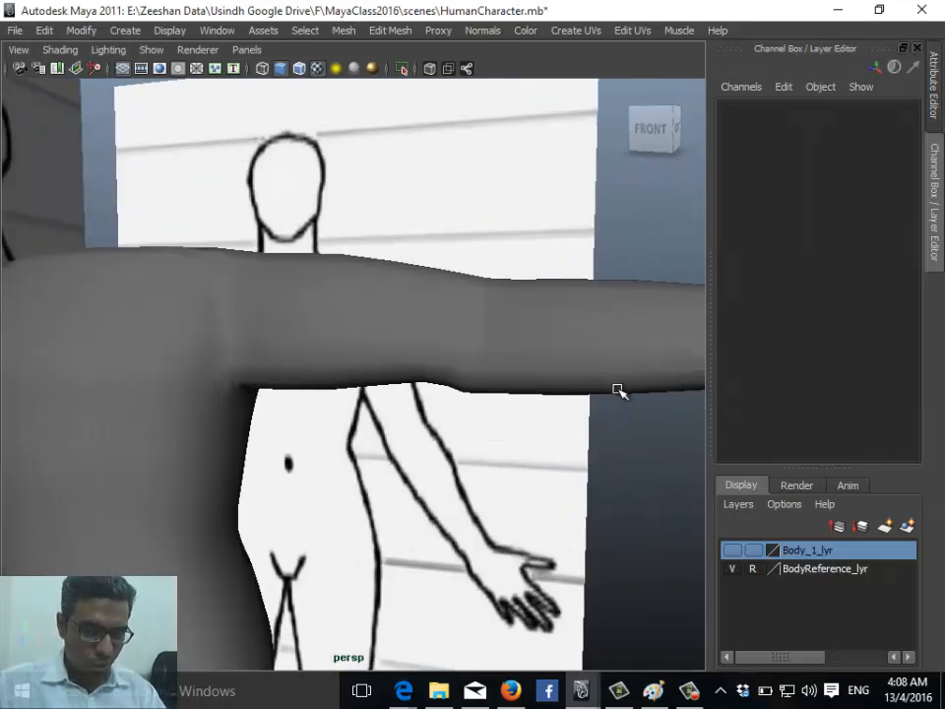
middle_click_drag(618, 390, 364, 358, "alt")
key("ctrl+z")
key("ctrl+z")
Adjust the underside vertices of the elbow, mid-forearm and wrist to refine the arm's lower contour
right_click_drag(363, 359, 281, 353)
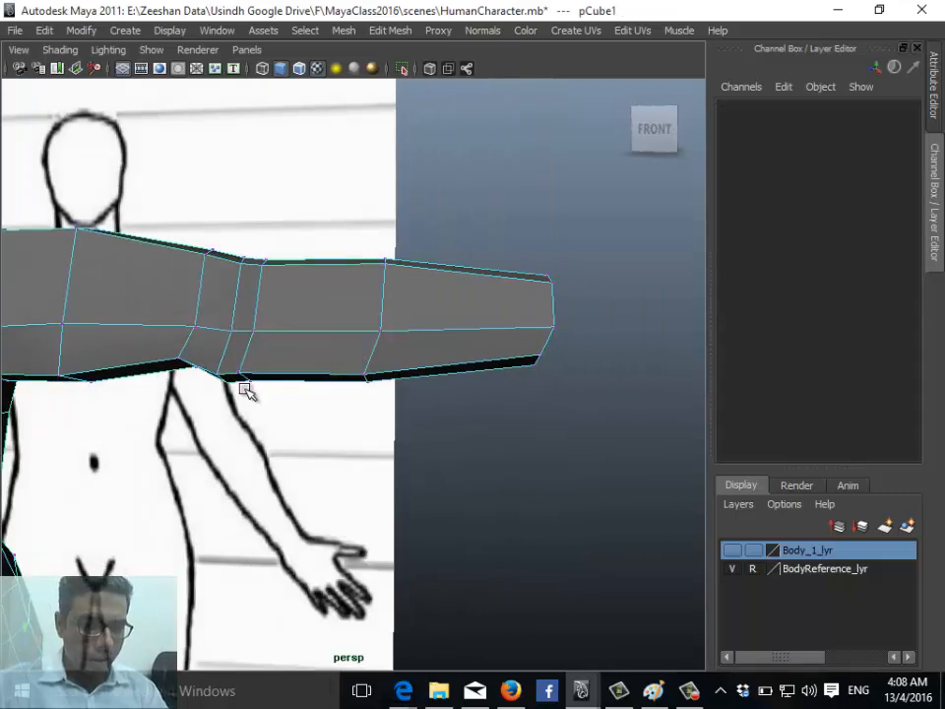
middle_click_drag(246, 390, 140, 386, "alt")
left_click_drag(226, 384, 203, 401)
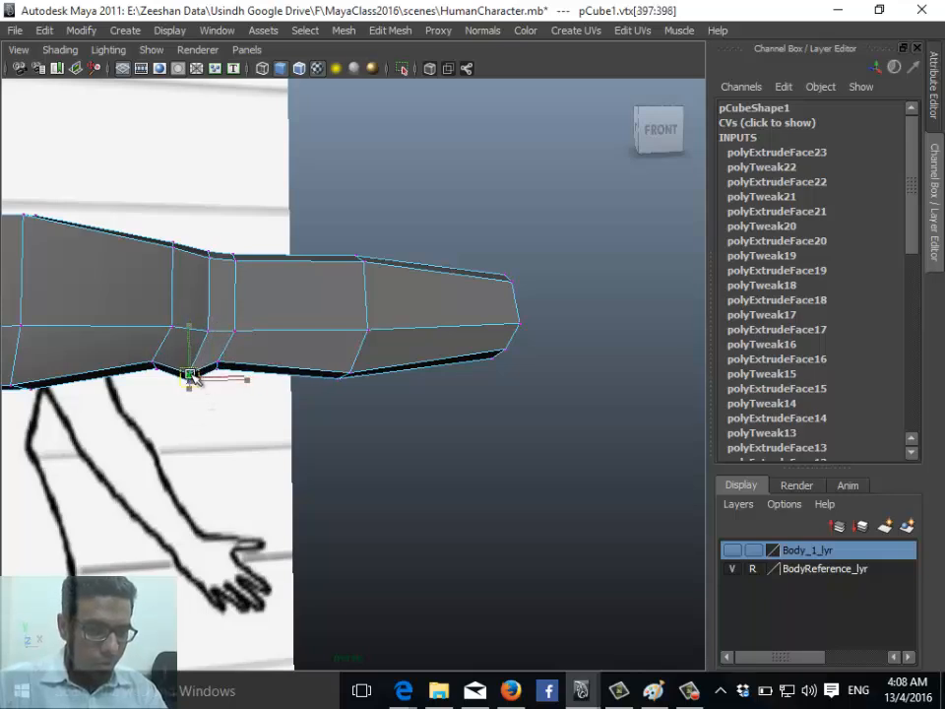
mouse_move(332, 364)
left_mouse_down()
mouse_move(355, 386)
mouse_move(347, 365)
left_mouse_up()
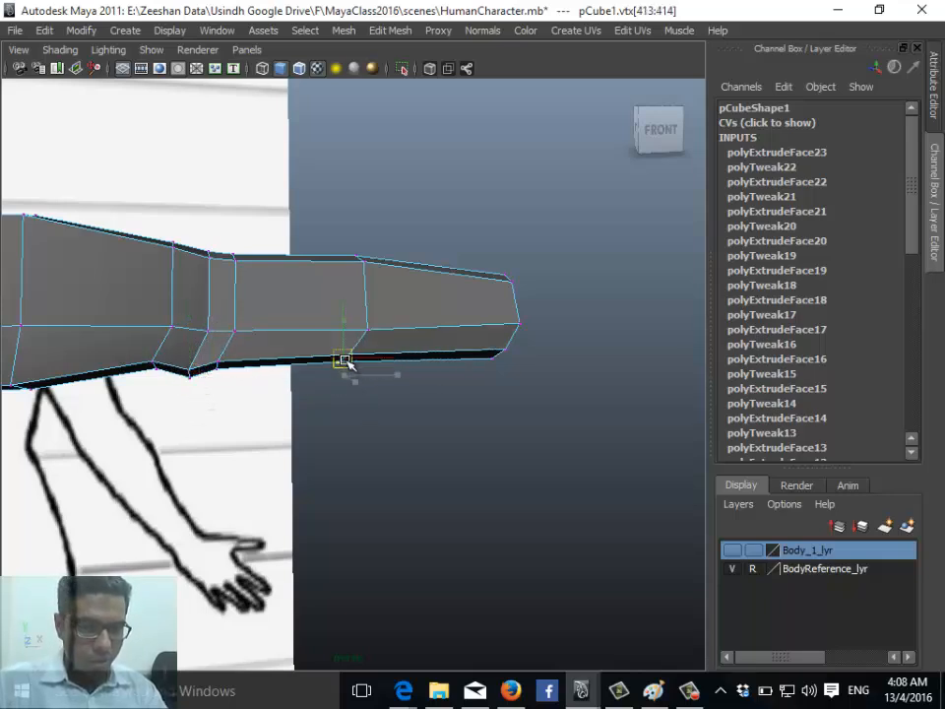
left_click_drag(526, 373, 488, 338)
left_click_drag(473, 354, 384, 313, "alt")
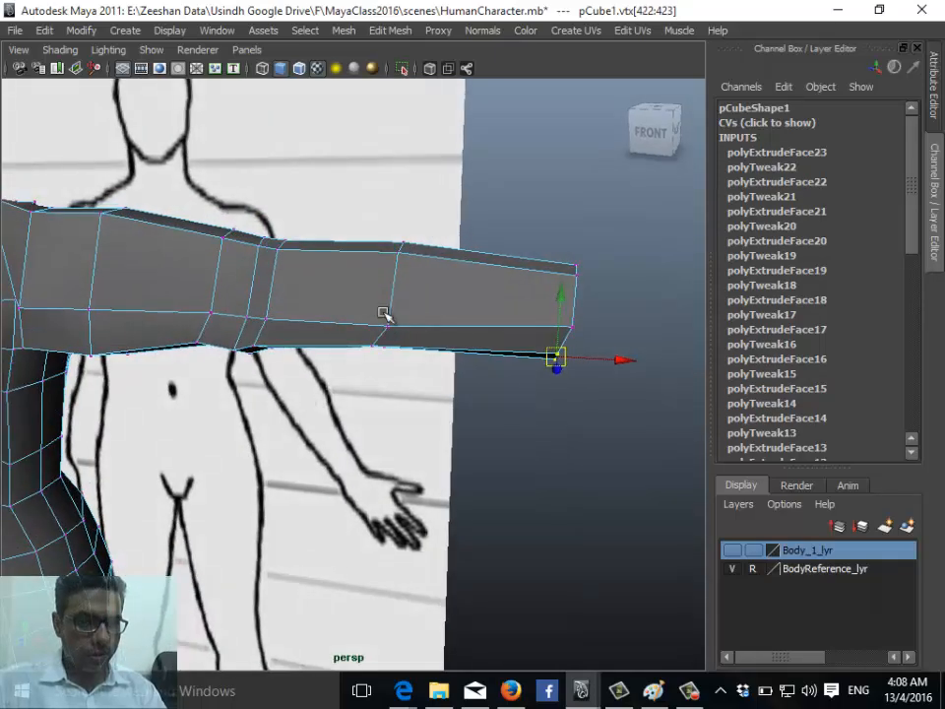
Smooth the body again to check the corrected elbow and forearm, and undo it to restore the low-poly mesh
right_click_drag(366, 298, 454, 264)
middle_click_drag(416, 281, 393, 363, "alt")
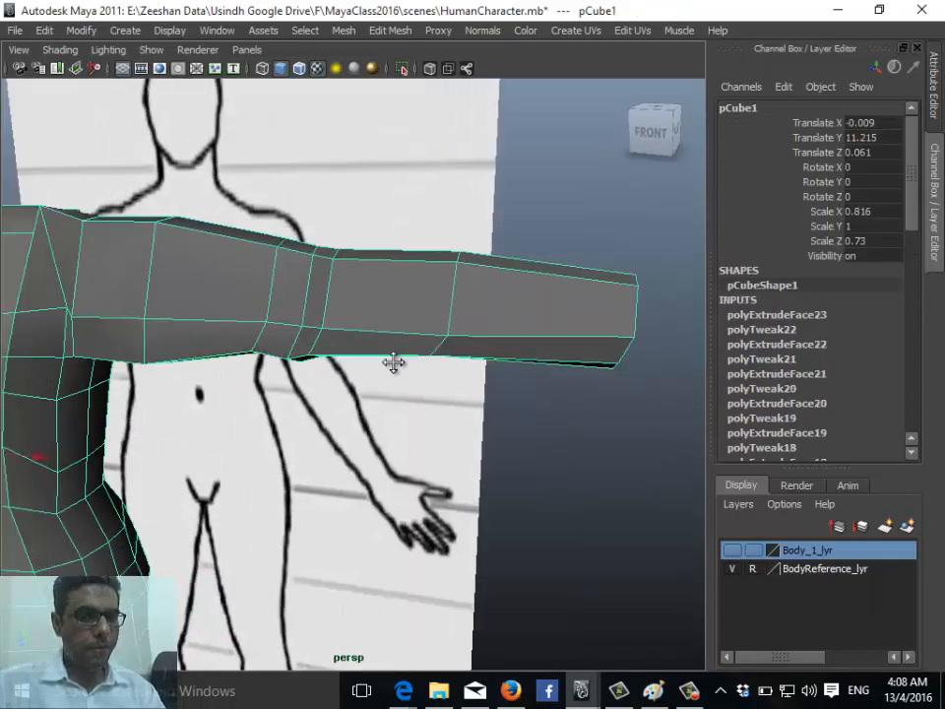
left_click_drag(393, 362, 379, 325, "alt")
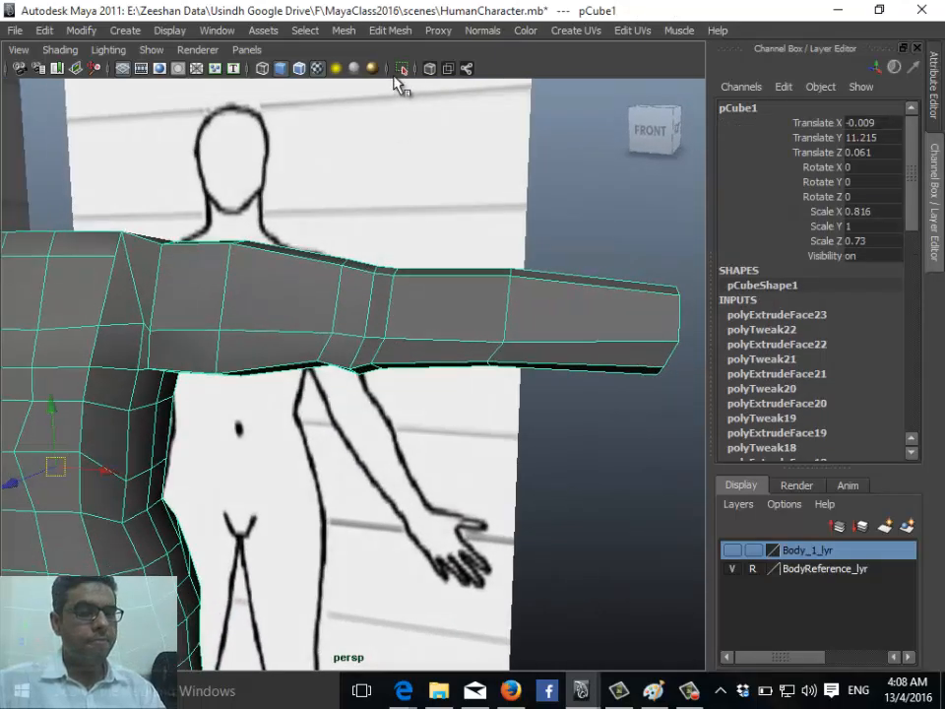
left_click(308, 30)
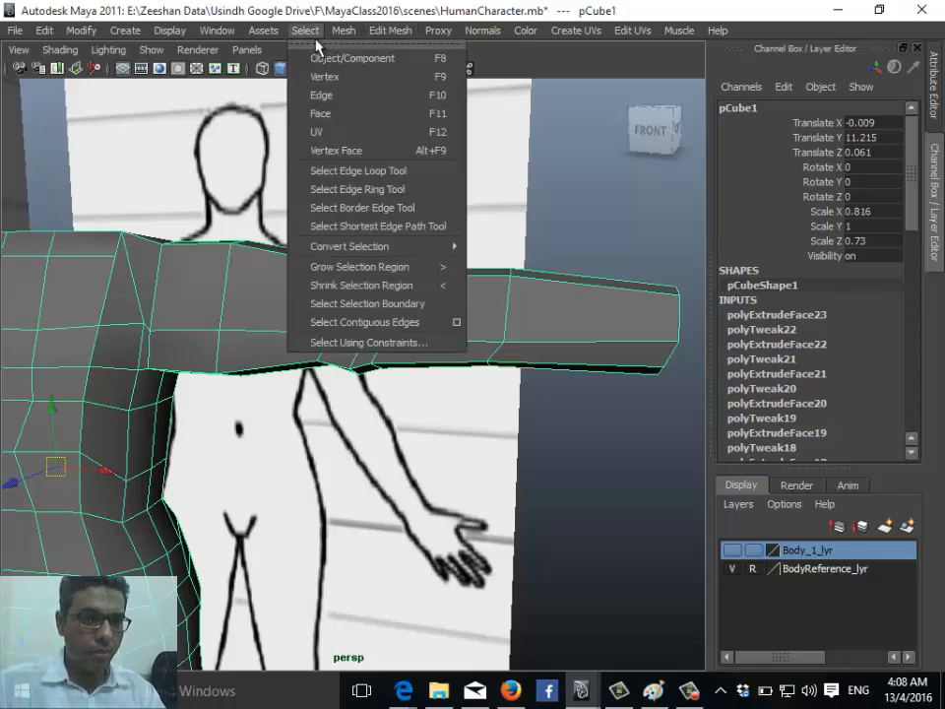
left_click(348, 33)
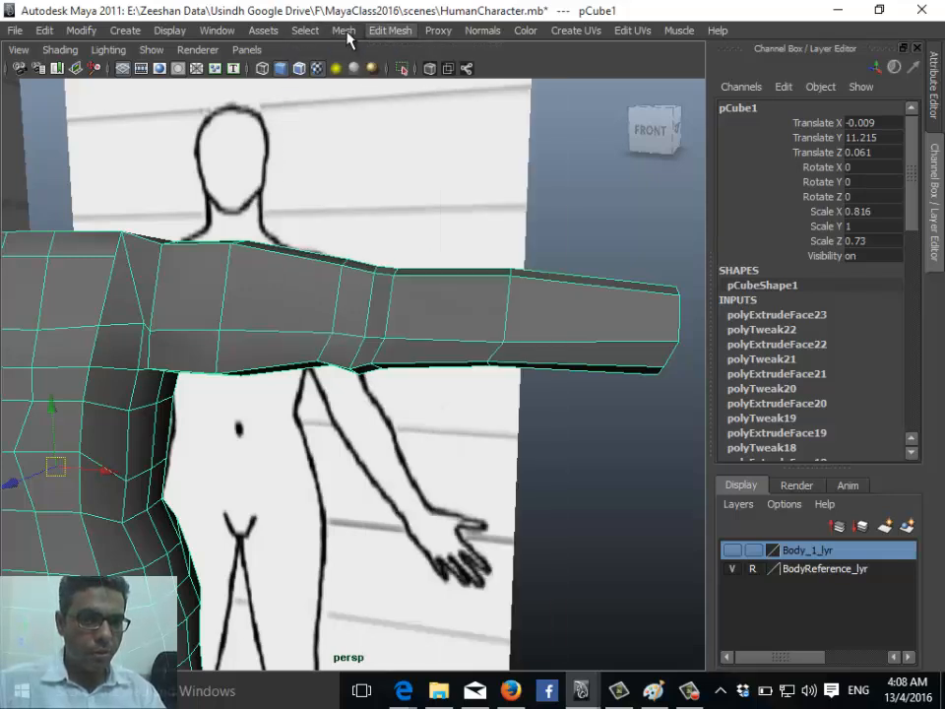
left_click(352, 38)
left_click(355, 129)
left_click_drag(439, 159, 194, 414, "alt")
key("ctrl+z")
key("ctrl+z")
key("ctrl+z")
key("ctrl+z")
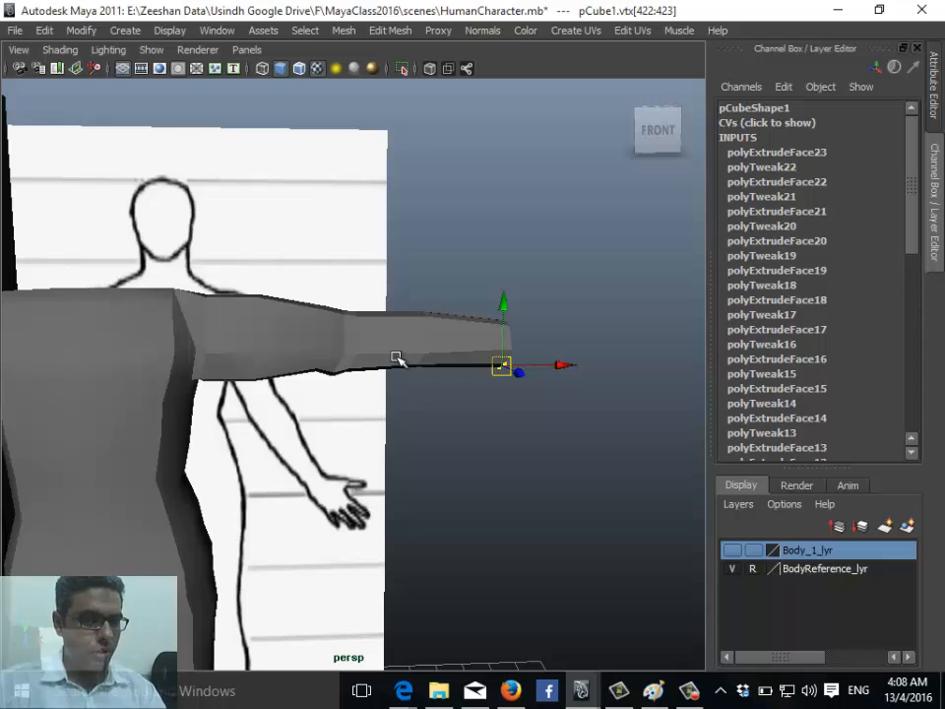
Switch to the front view, frame the body mesh and enable face selection on it
left_click_drag(271, 424, 430, 205, "alt")
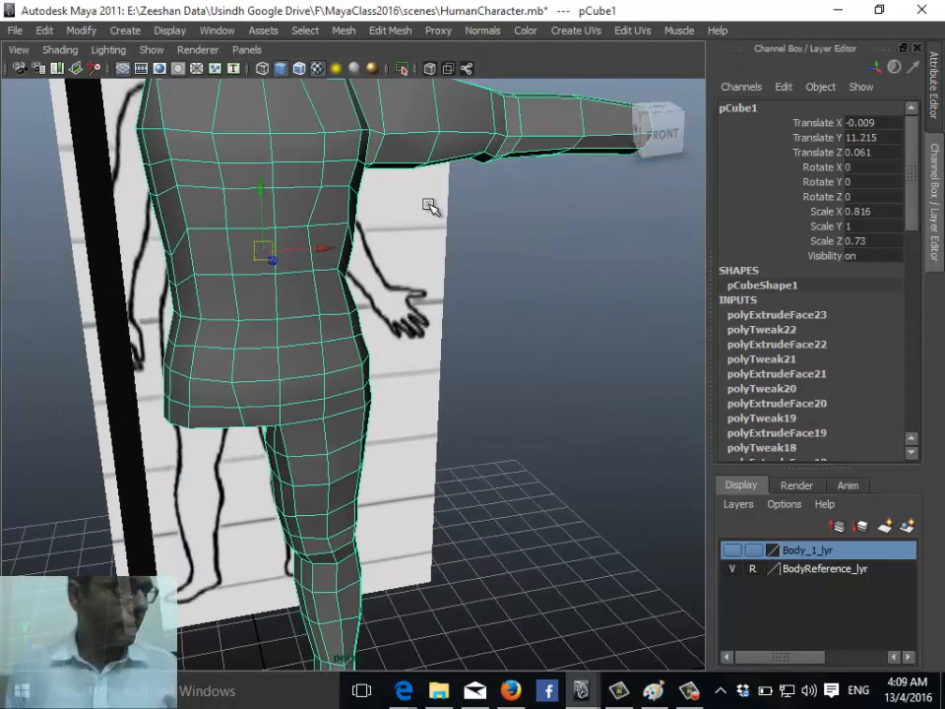
scroll(401, 257, "up", 3)
key("space")
key("space")
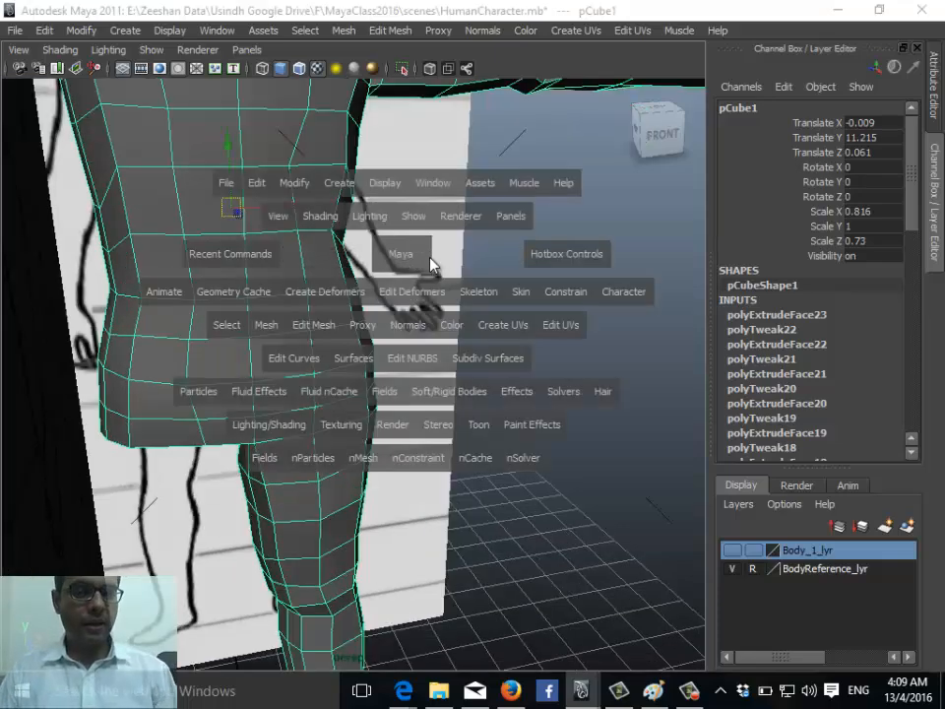
key("space")
left_click_drag(386, 414, 388, 456)
key("f")
right_click_drag(285, 345, 288, 388)
left_click_drag(227, 163, 323, 594)
key("Delete")
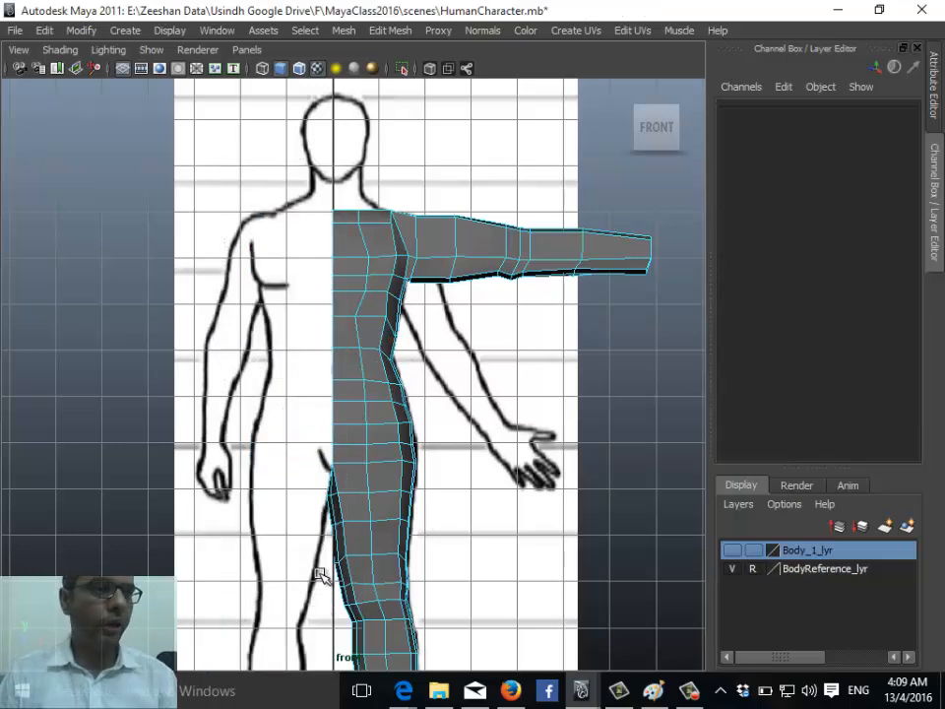
key("ctrl+z")
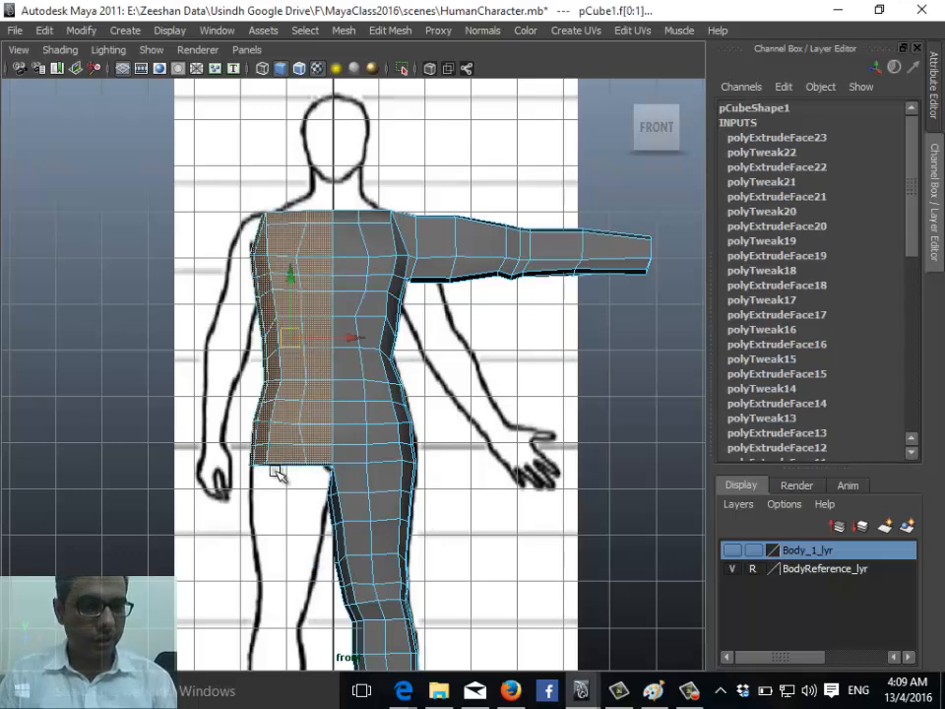
Delete all faces of the armless half of the torso in the front view, and return to object selection
left_click_drag(243, 151, 329, 547)
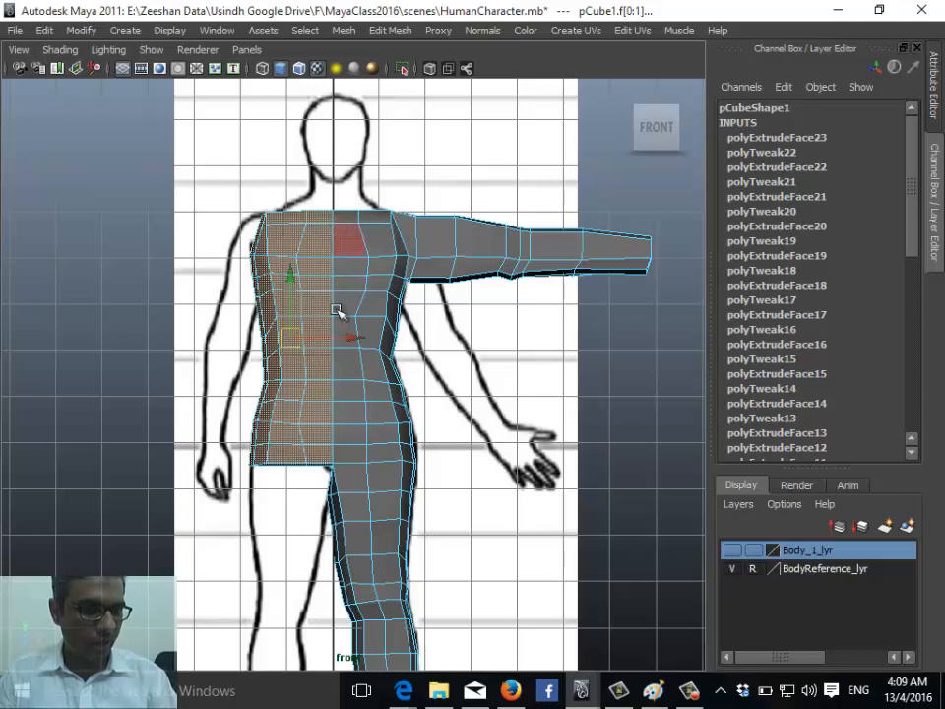
key("Delete")
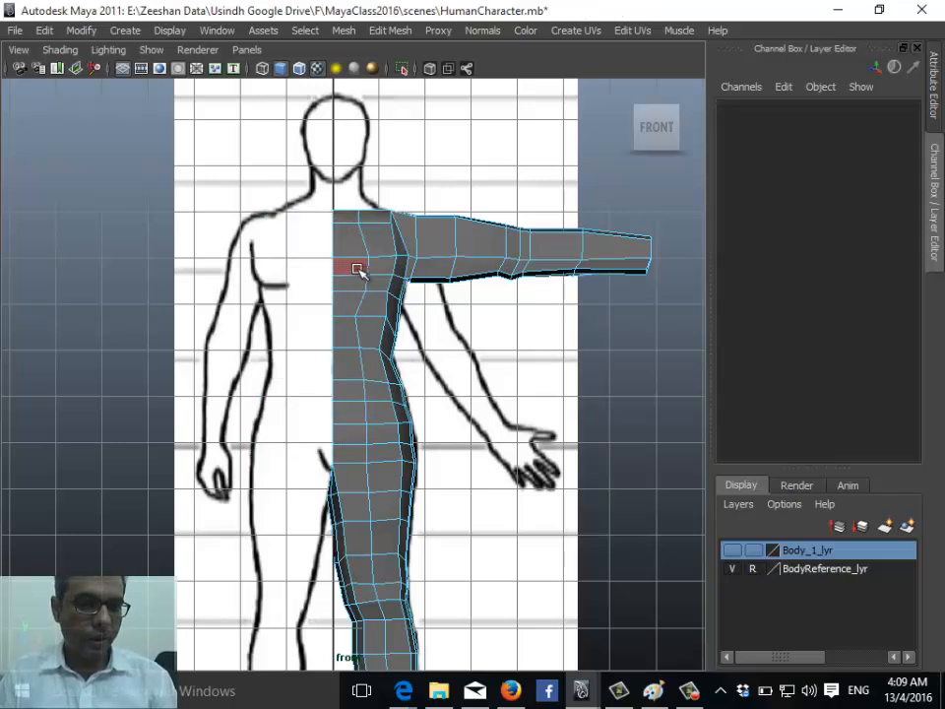
right_click_drag(358, 266, 412, 272)
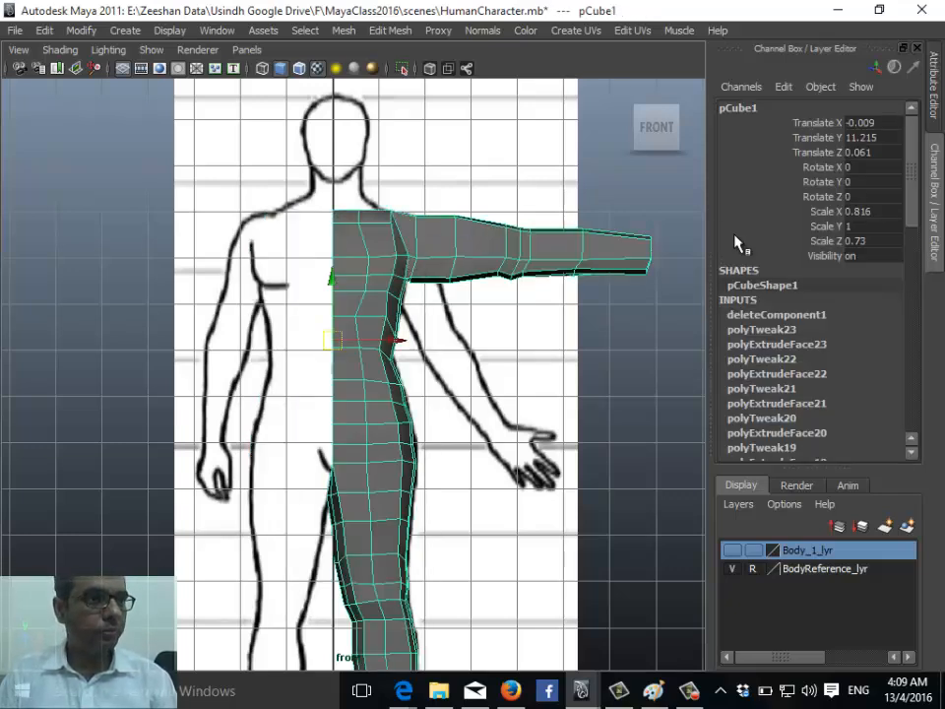
Open the Mirror Geometry options for the body half and reset them to their defaults, keeping the mesh in view
left_click(343, 30)
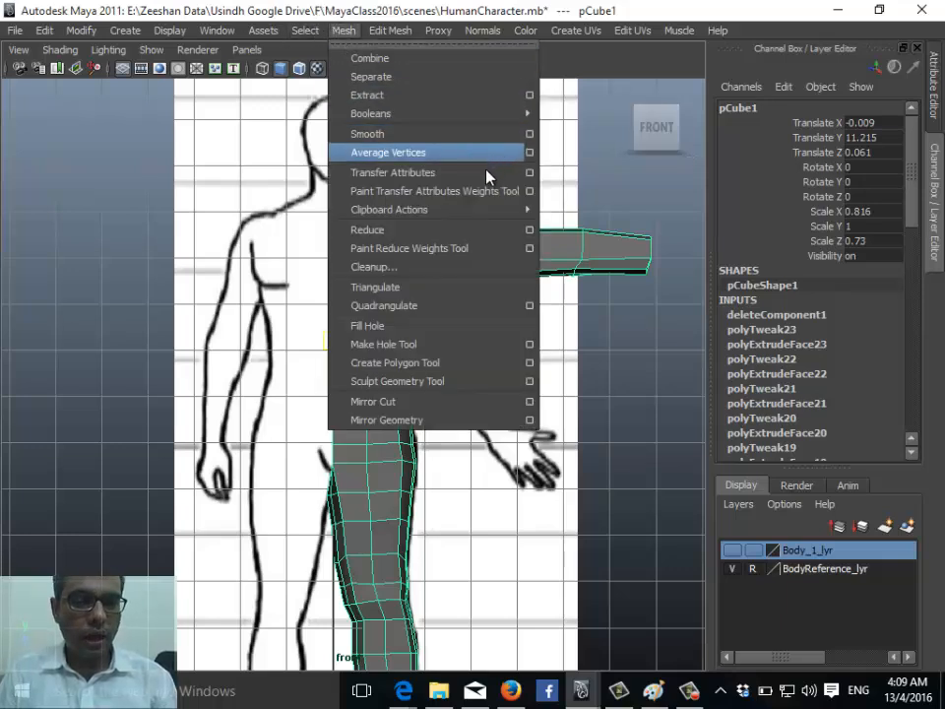
left_click(531, 421)
left_click(404, 150)
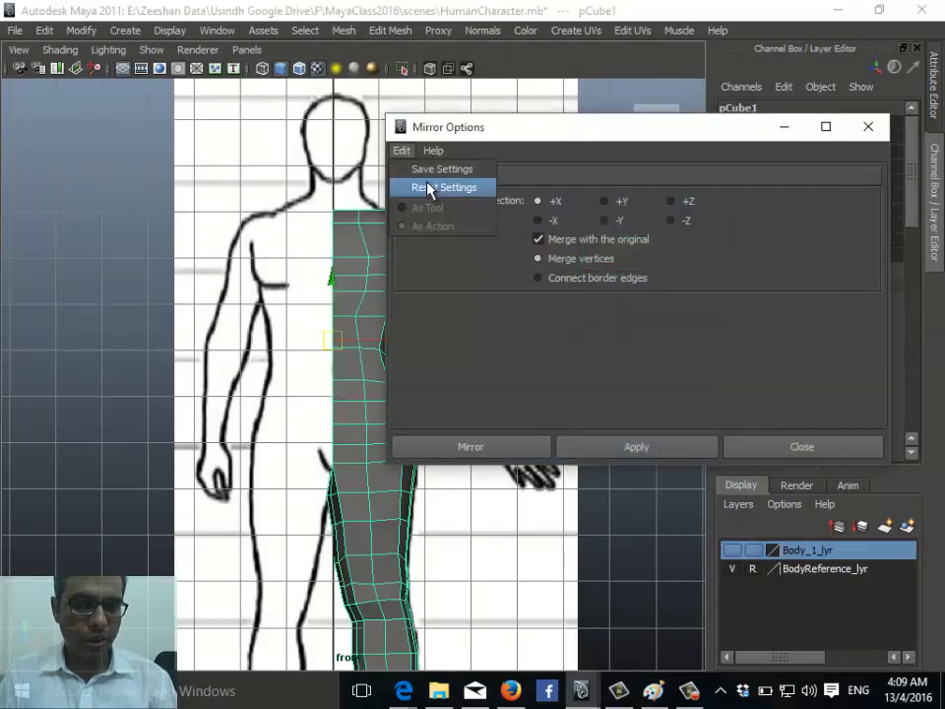
left_click(428, 188)
left_click_drag(583, 130, 697, 120)
middle_click_drag(327, 353, 236, 266, "alt")
right_click_drag(372, 312, 338, 322, "alt")
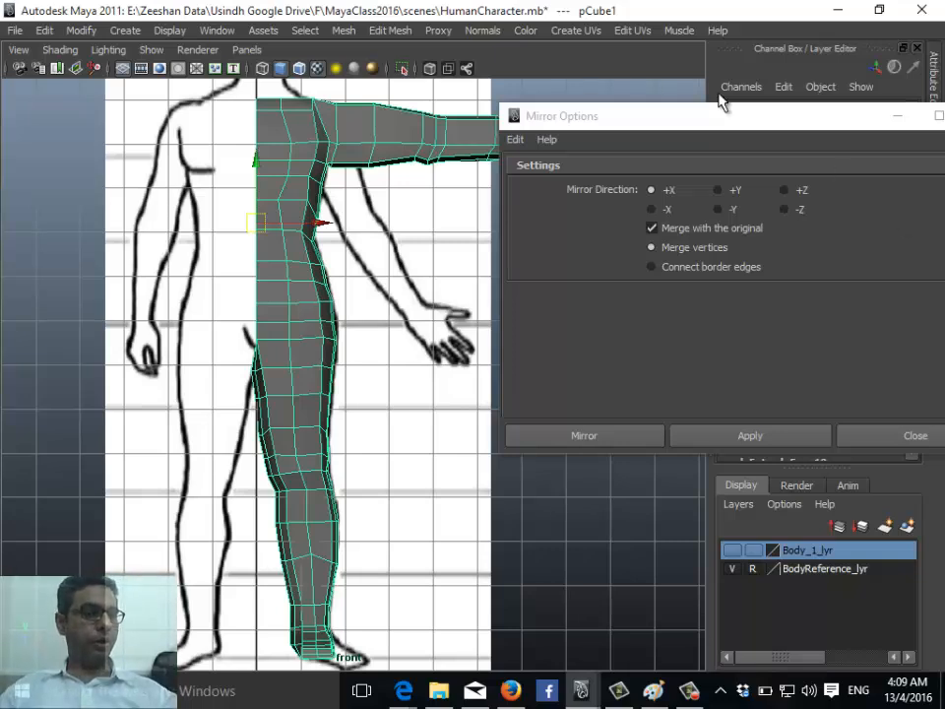
Try mirroring the body half in the -X direction without merging it with the original, and undo the mirror
left_click(669, 211)
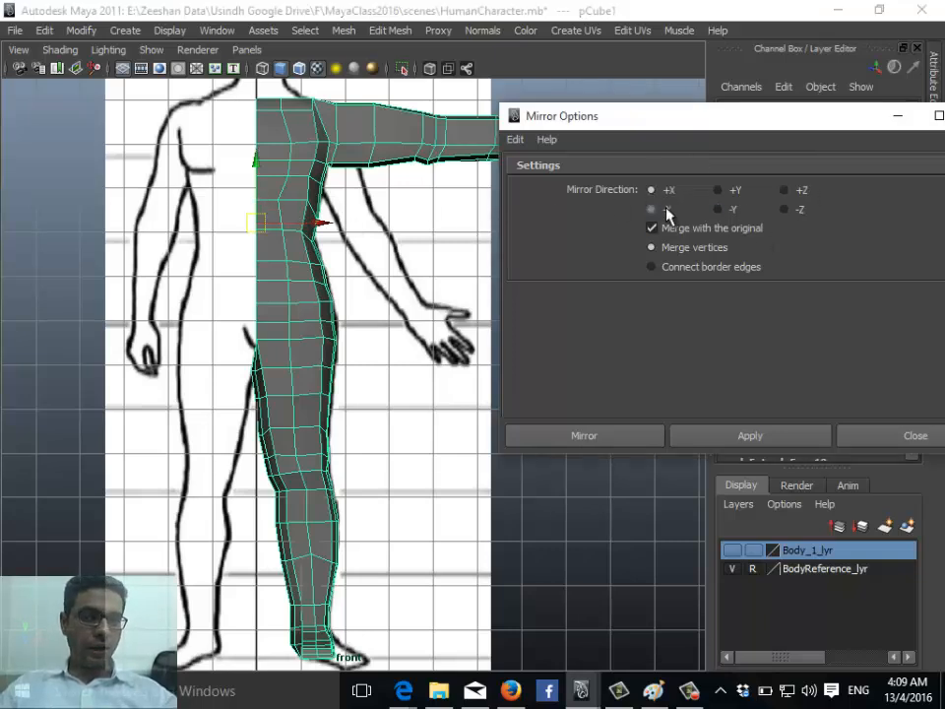
left_click(734, 193)
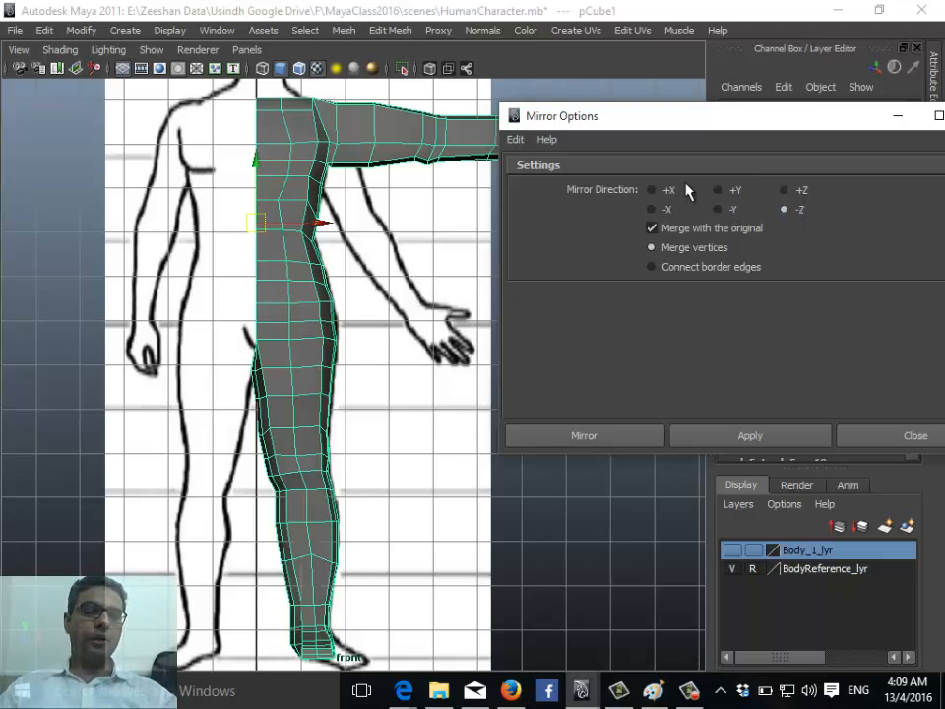
left_click(687, 191)
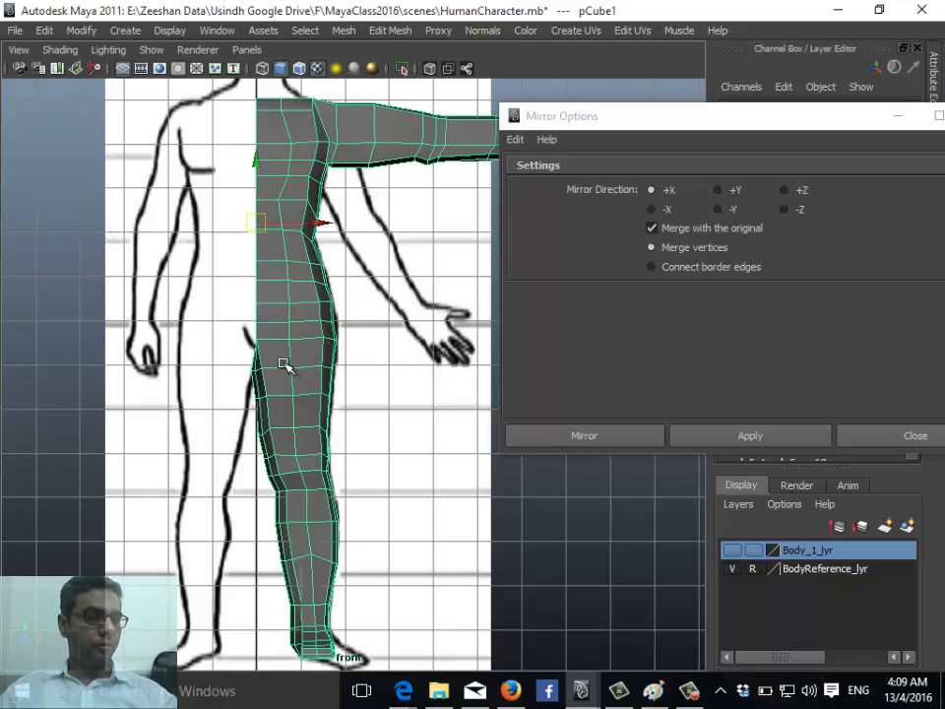
left_click(663, 211)
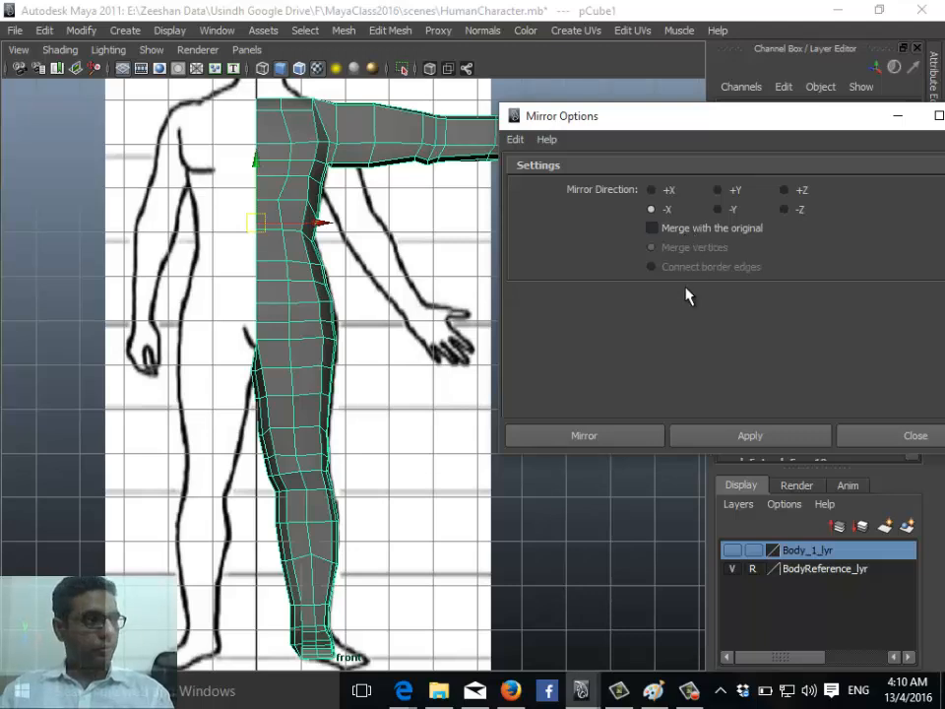
left_click(786, 439)
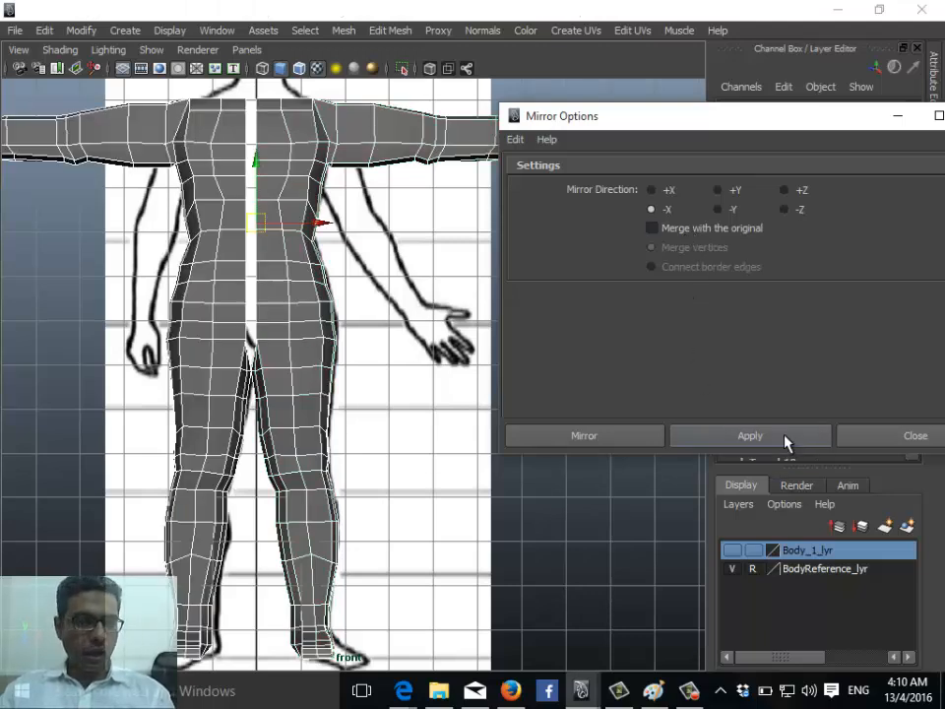
left_click(182, 147)
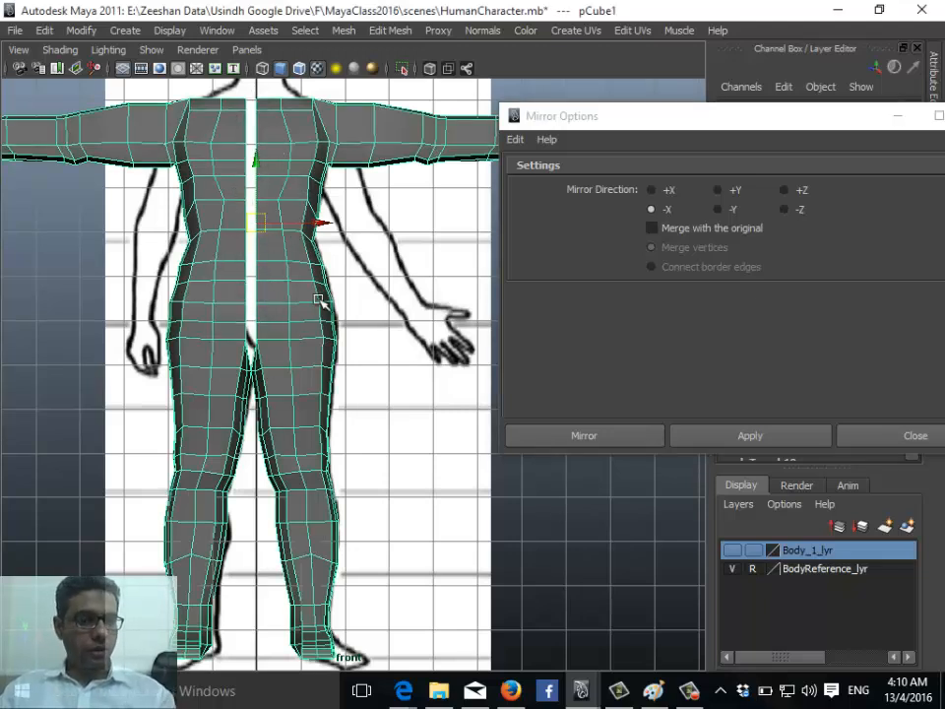
middle_click_drag(356, 314, 325, 327, "alt")
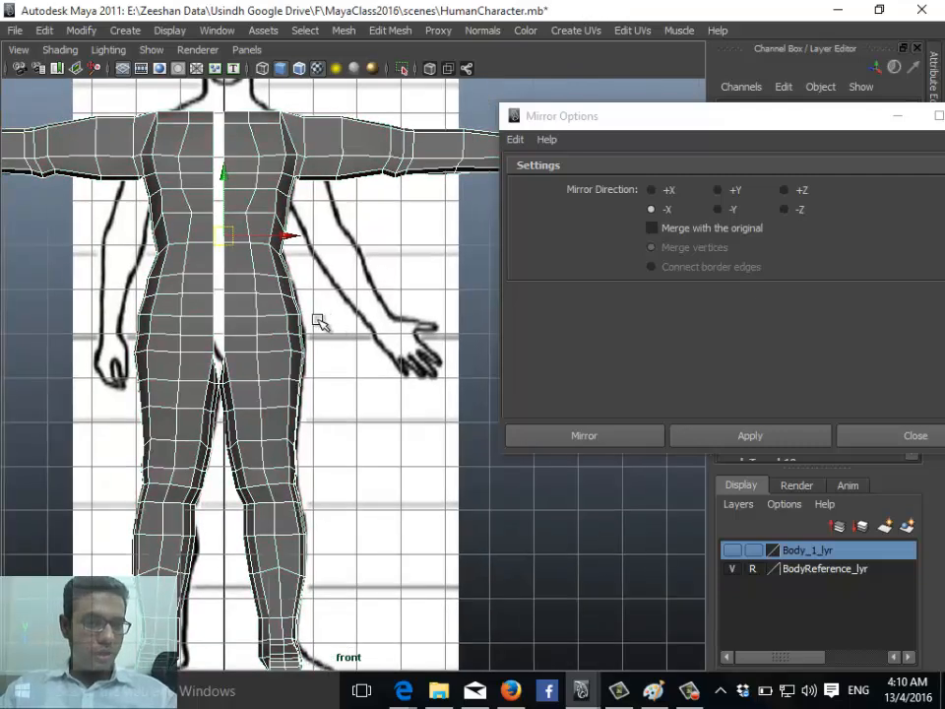
key("ctrl+z")
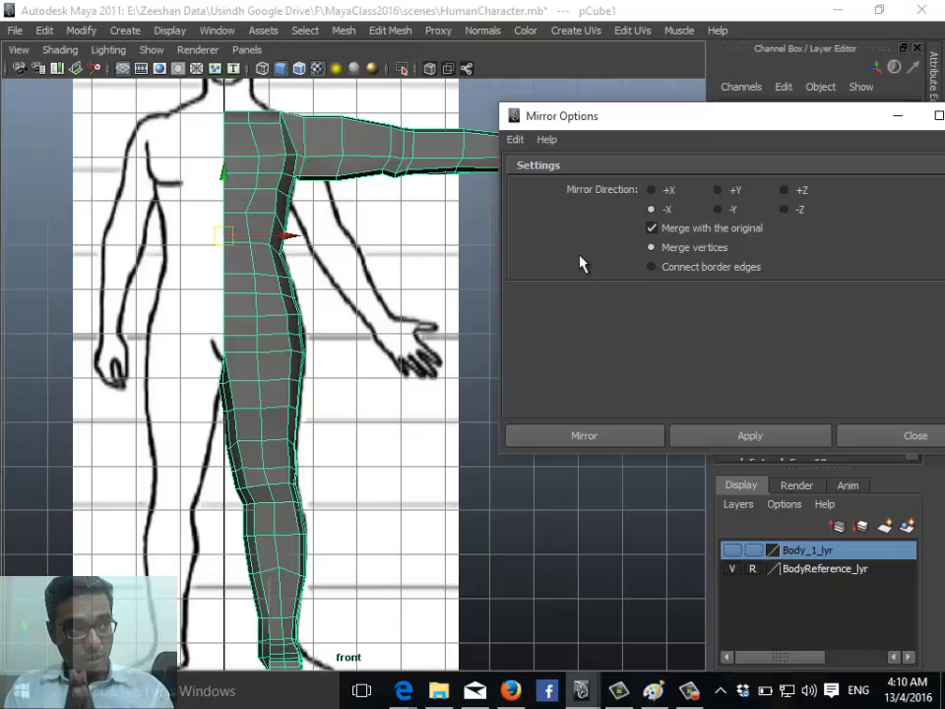
Try the -X mirror with merging into the original and Merge vertices enabled, inspect the centre seam, and undo it
left_click(748, 436)
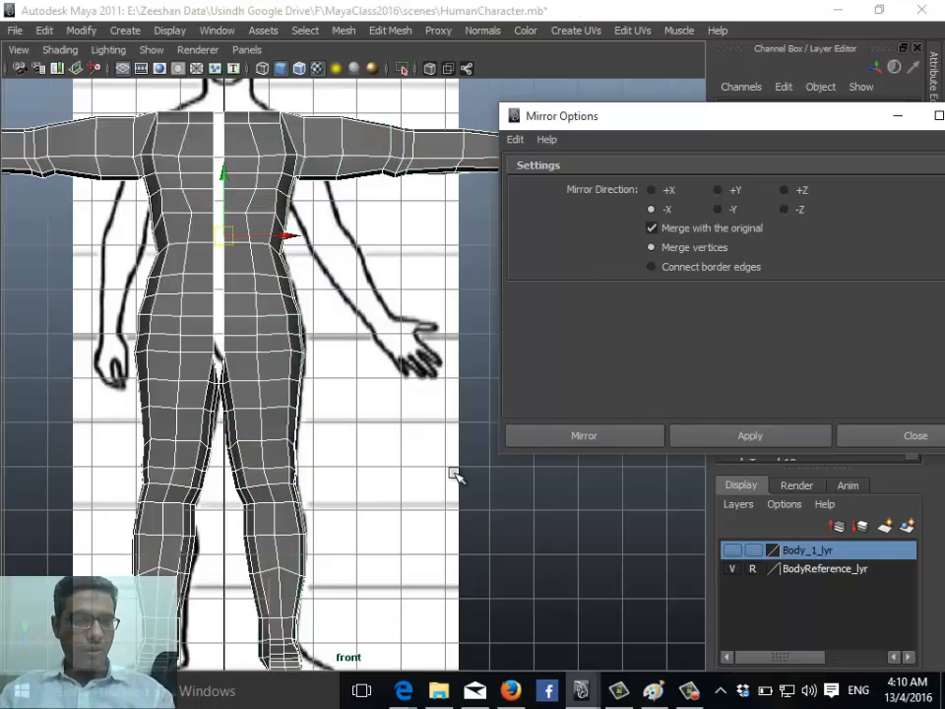
middle_click_drag(246, 435, 289, 463, "alt")
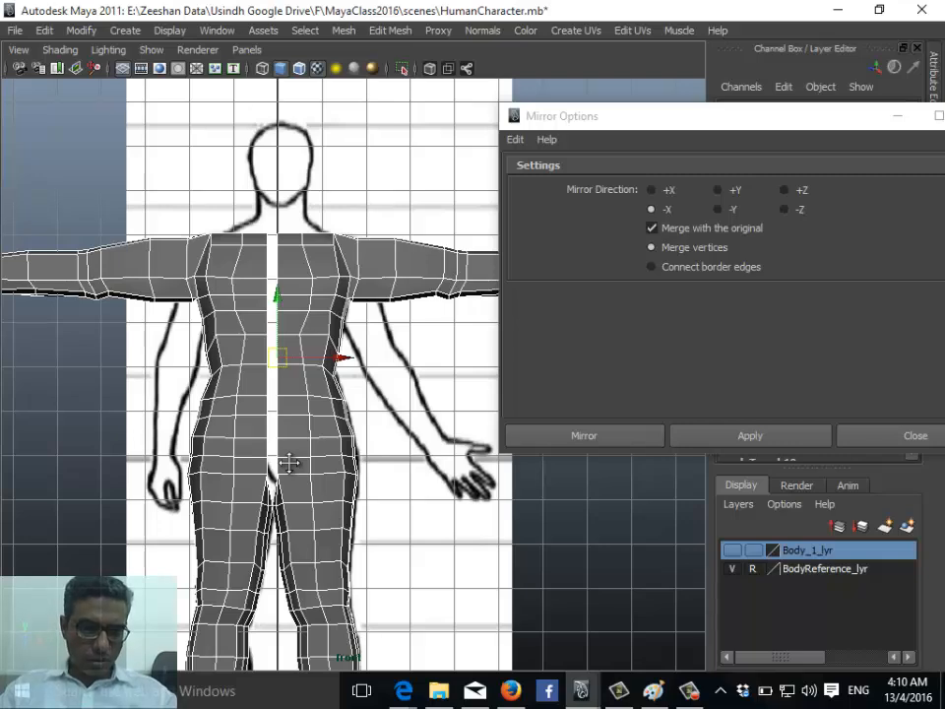
scroll(289, 463, "up", 5)
mouse_move(371, 281)
middle_mouse_down("alt")
mouse_move(460, 95)
mouse_move(433, 116)
mouse_move(369, 300)
middle_mouse_up("alt")
key("ctrl+z")
key("ctrl+z")
key("ctrl+z")
key("ctrl+z")
key("ctrl+z")
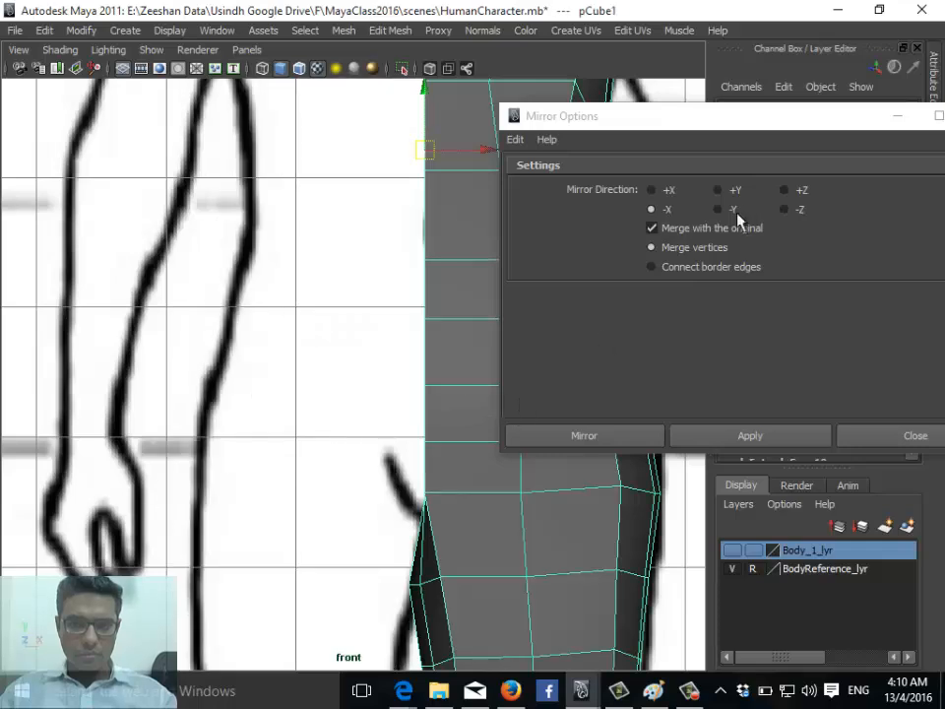
Try the -X mirror with Connect border edges, undo it, and close the mirror options
left_click(704, 270)
scroll(372, 329, "down", 4)
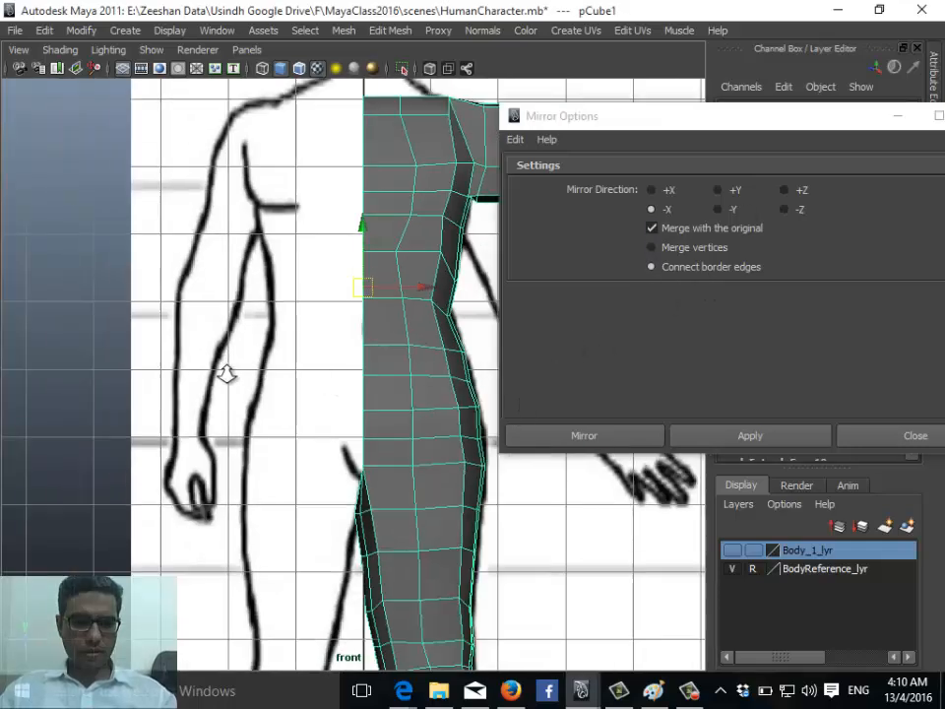
left_click(798, 434)
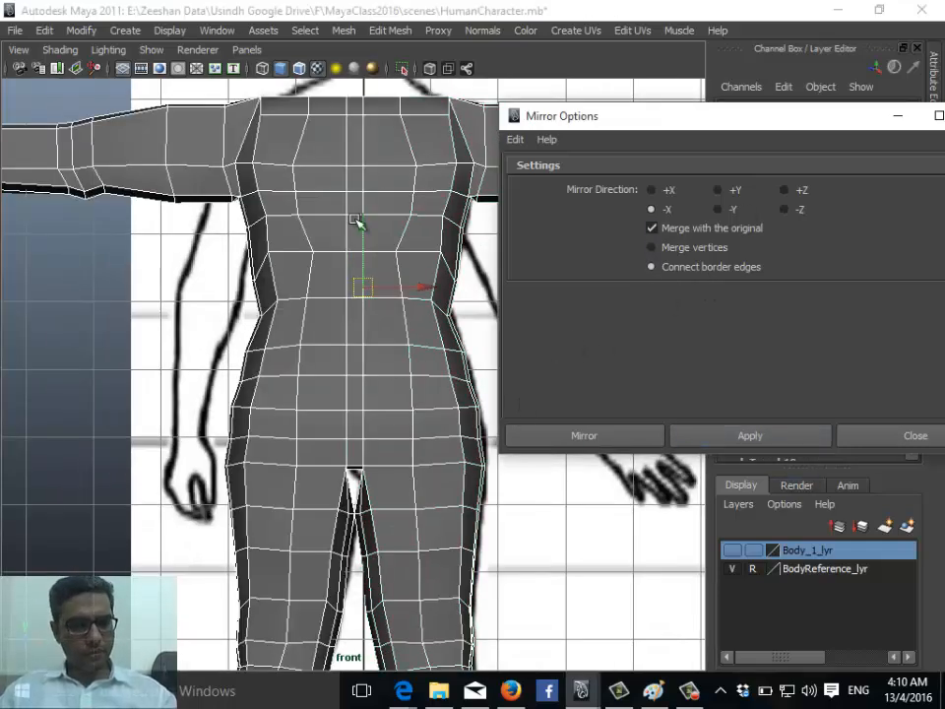
middle_click_drag(353, 311, 199, 345, "alt")
key("ctrl+z")
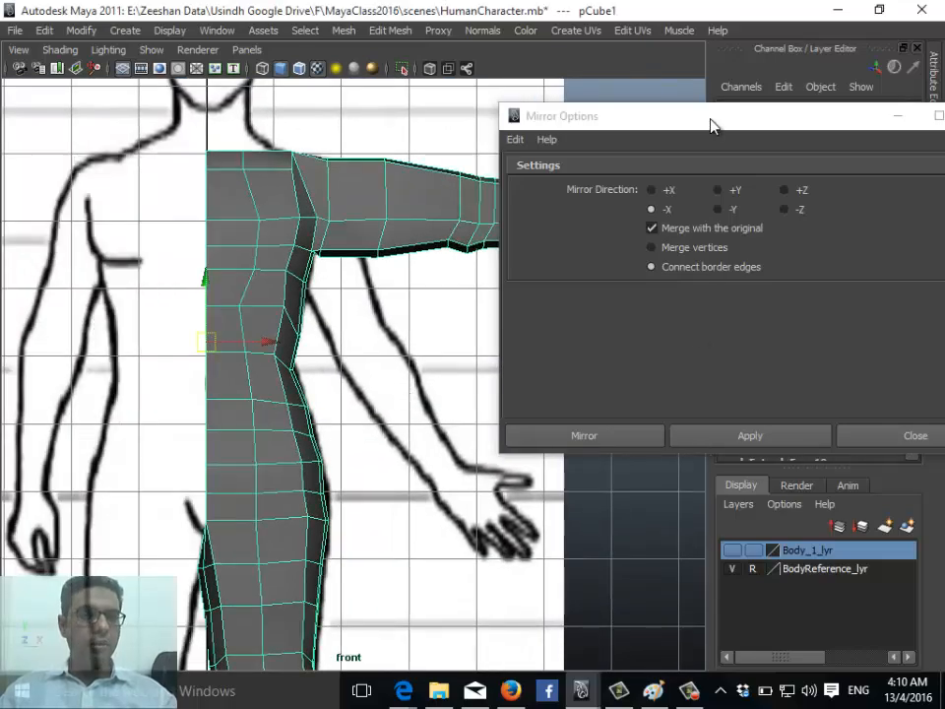
left_click_drag(707, 127, 540, 98)
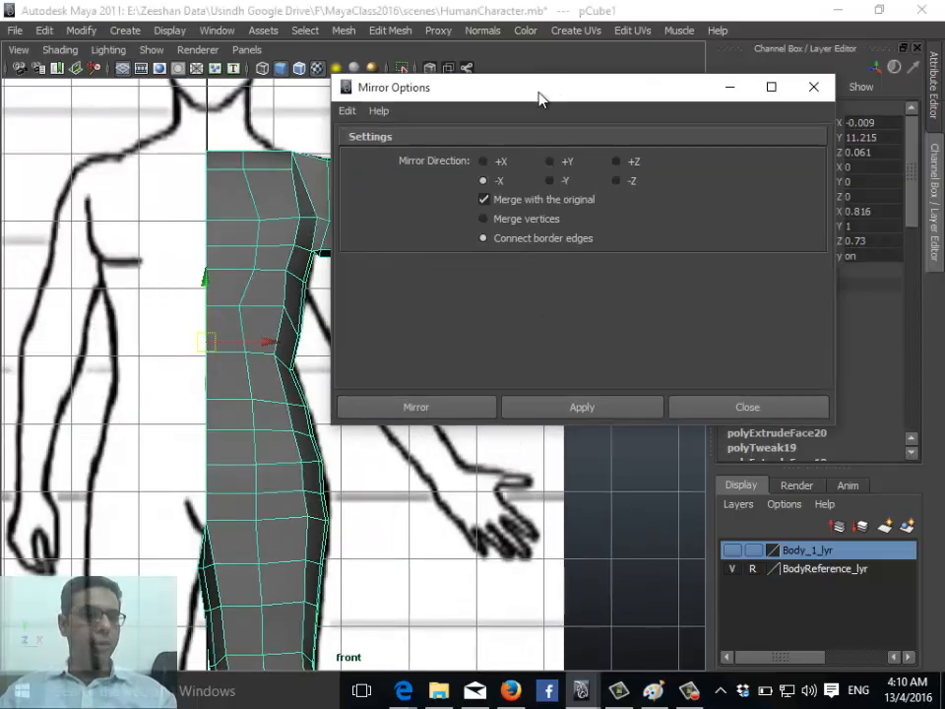
left_click(751, 419)
middle_click_drag(369, 317, 517, 328, "alt")
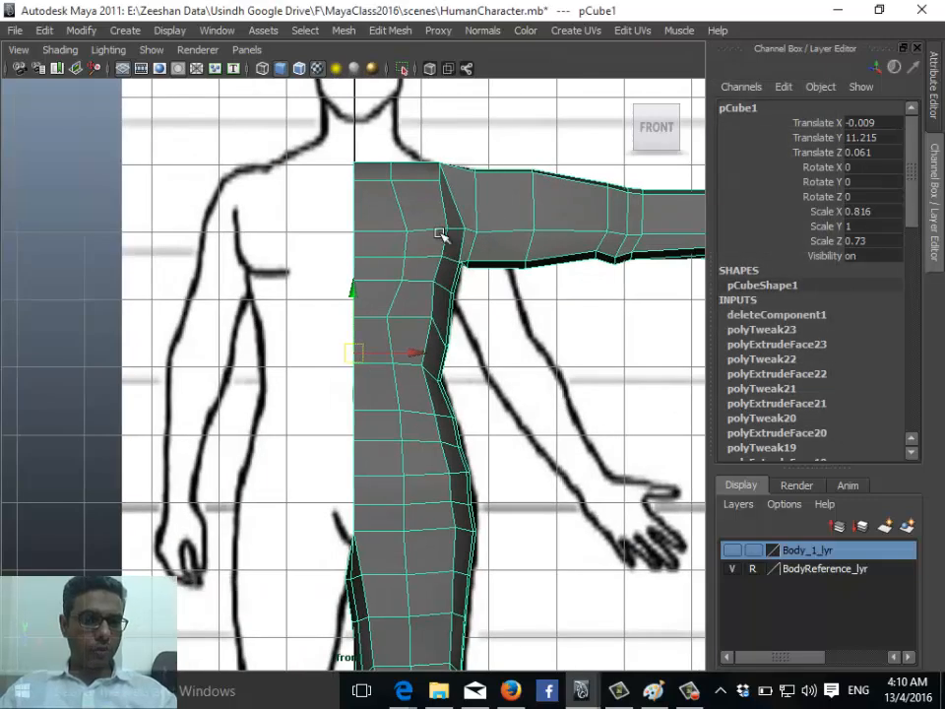
left_click(341, 31)
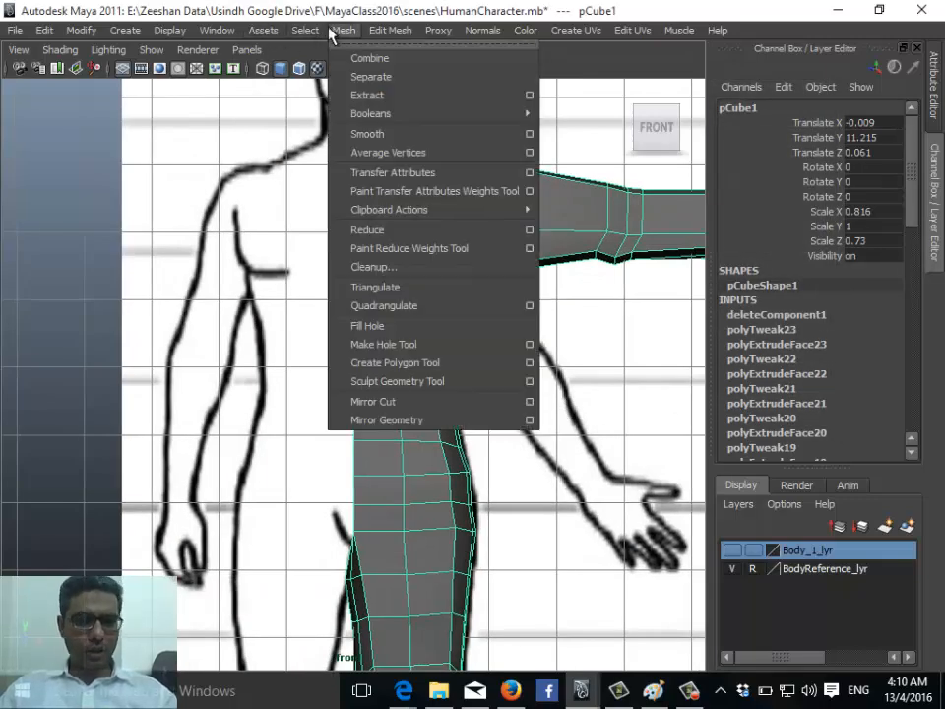
mouse_move(388, 33)
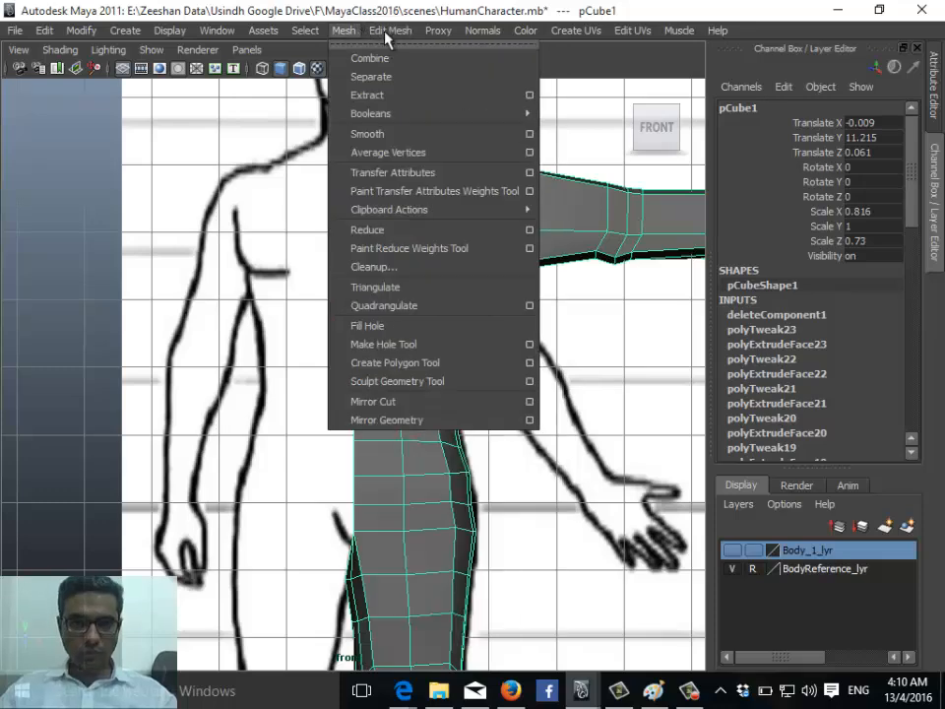
mouse_move(440, 33)
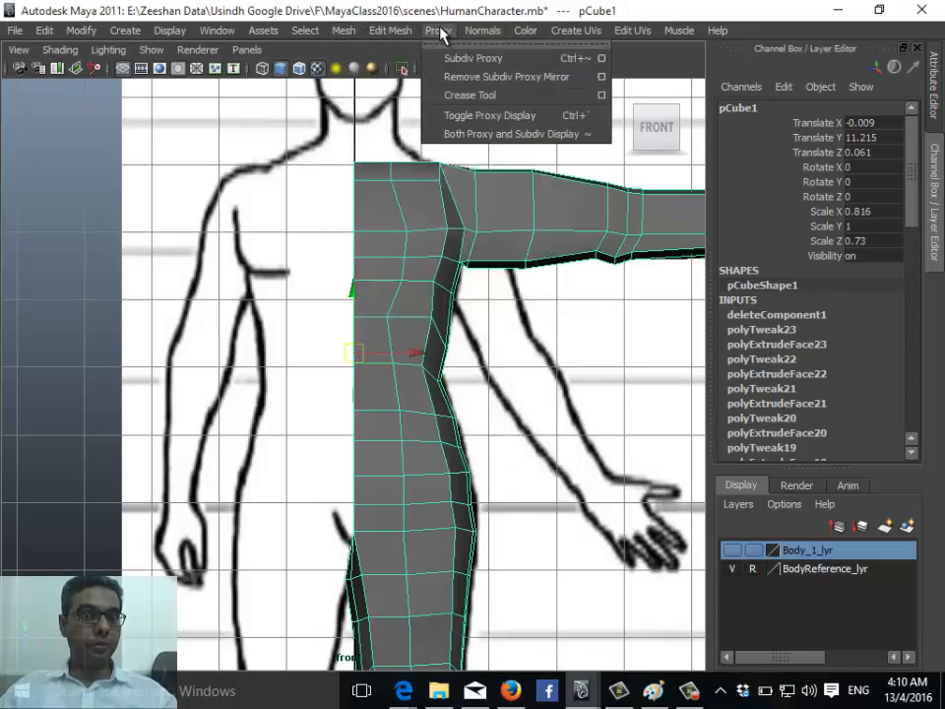
mouse_move(343, 34)
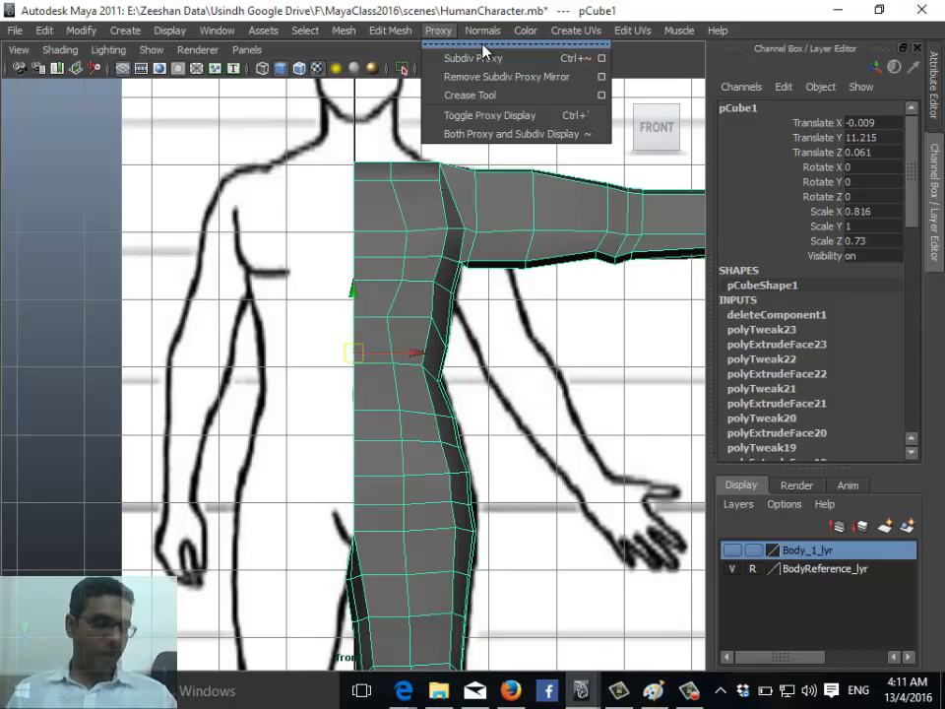
middle_click_drag(422, 321, 283, 311, "alt")
scroll(282, 311, "down", 1)
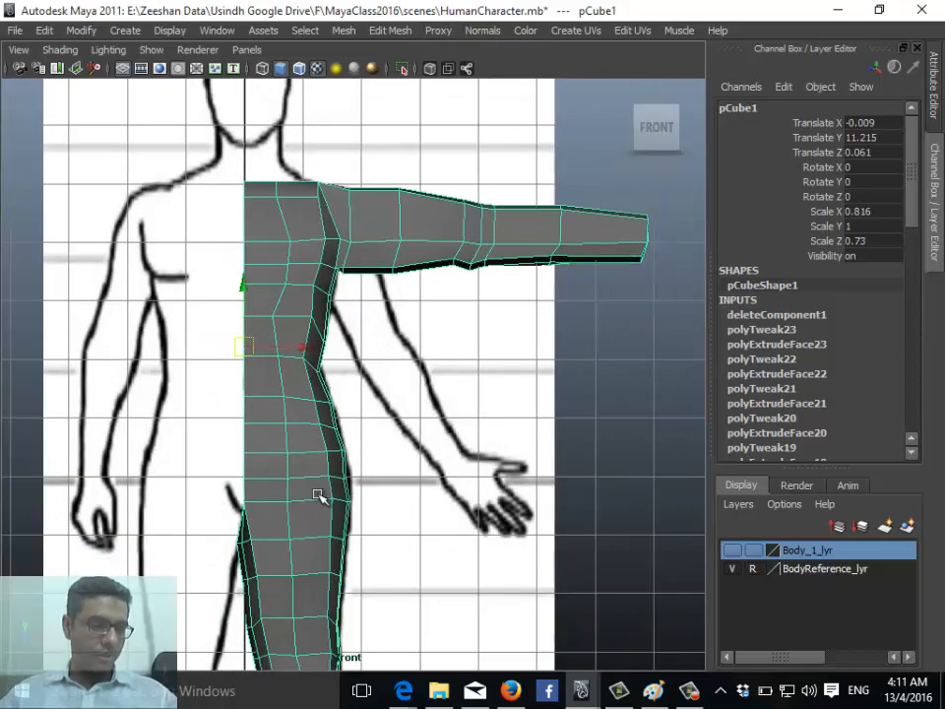
middle_click_drag(318, 495, 269, 354, "alt")
middle_click_drag(370, 259, 416, 531, "alt")
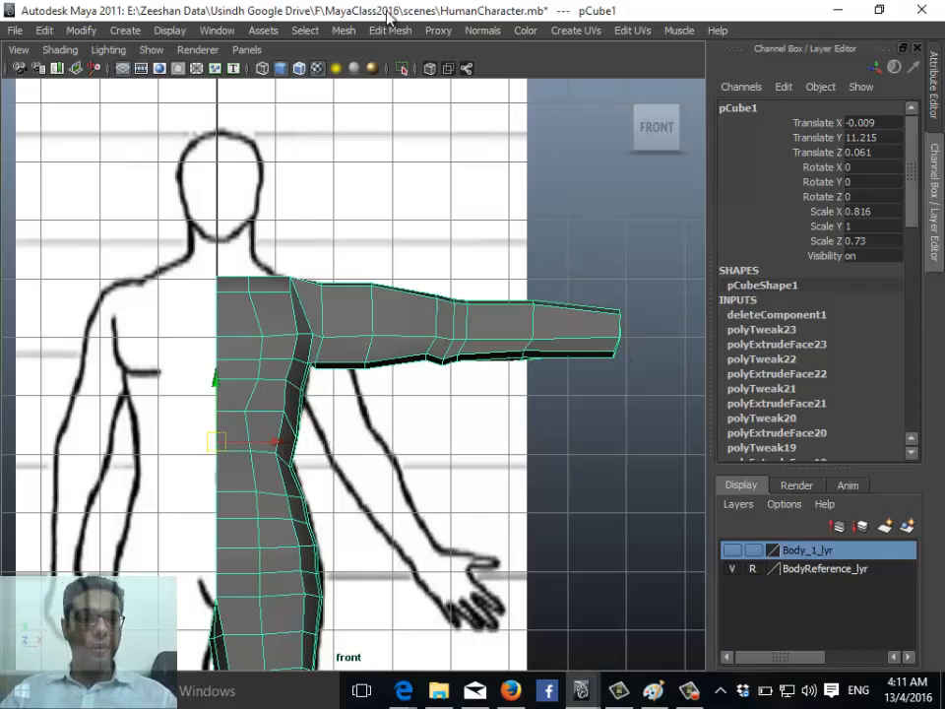
Open the Subdiv Proxy options for the body half, reset them to defaults and enlarge the dialog to show all settings
left_click(439, 31)
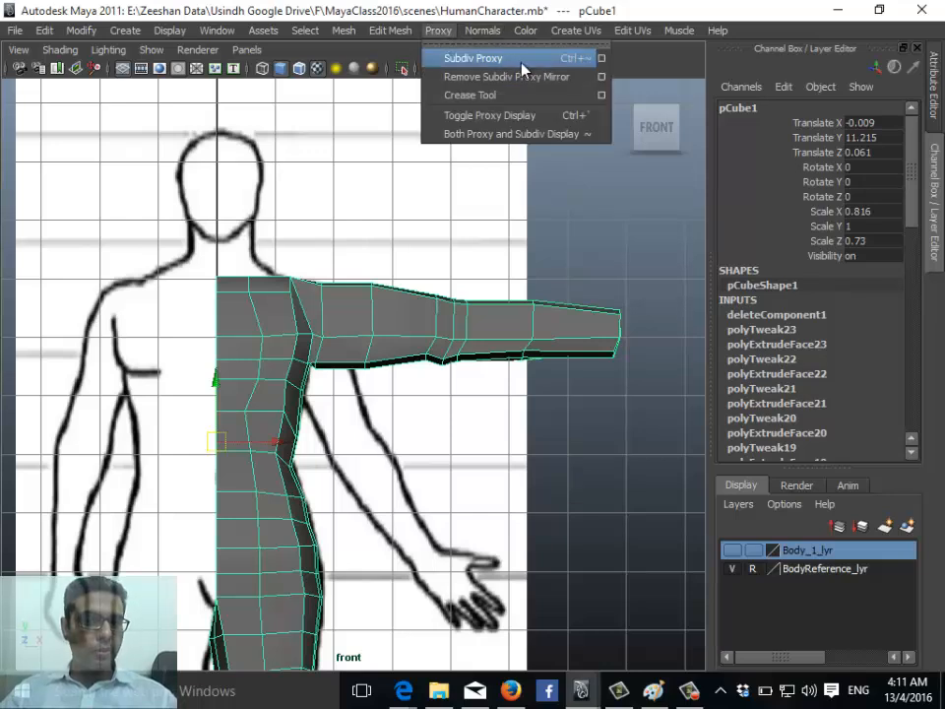
left_click(604, 68)
left_click(347, 111)
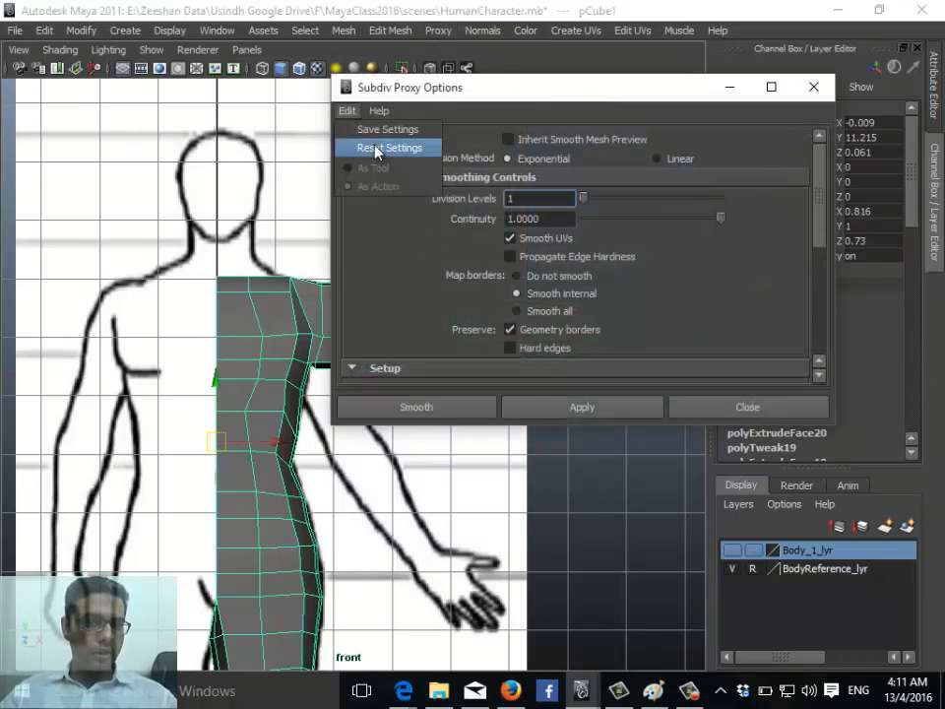
left_click(376, 150)
left_click_drag(476, 98, 547, 46)
left_click(420, 60)
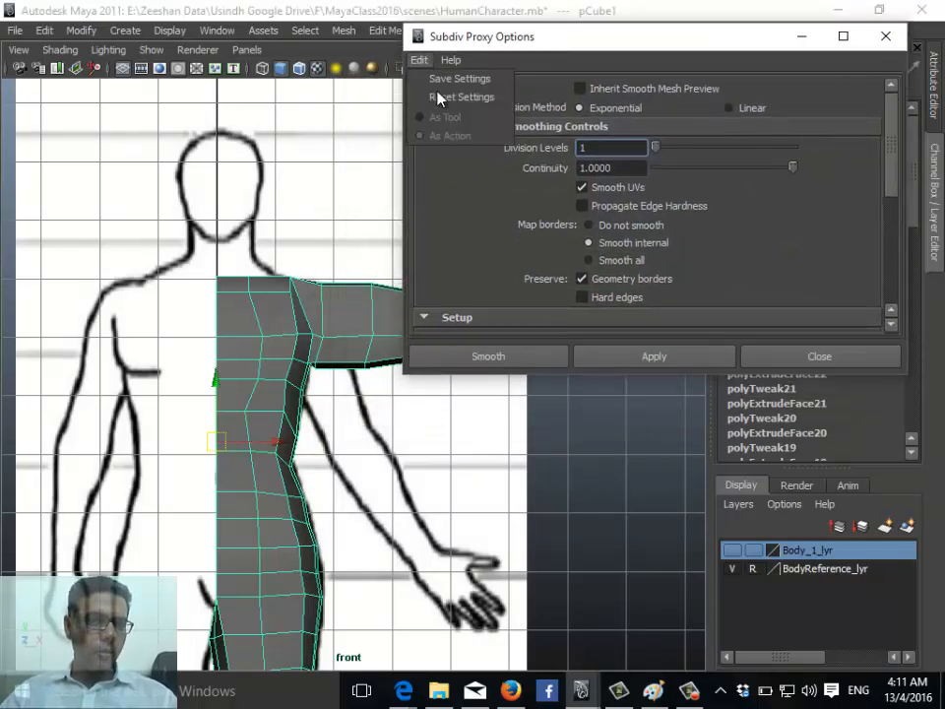
left_click(487, 97)
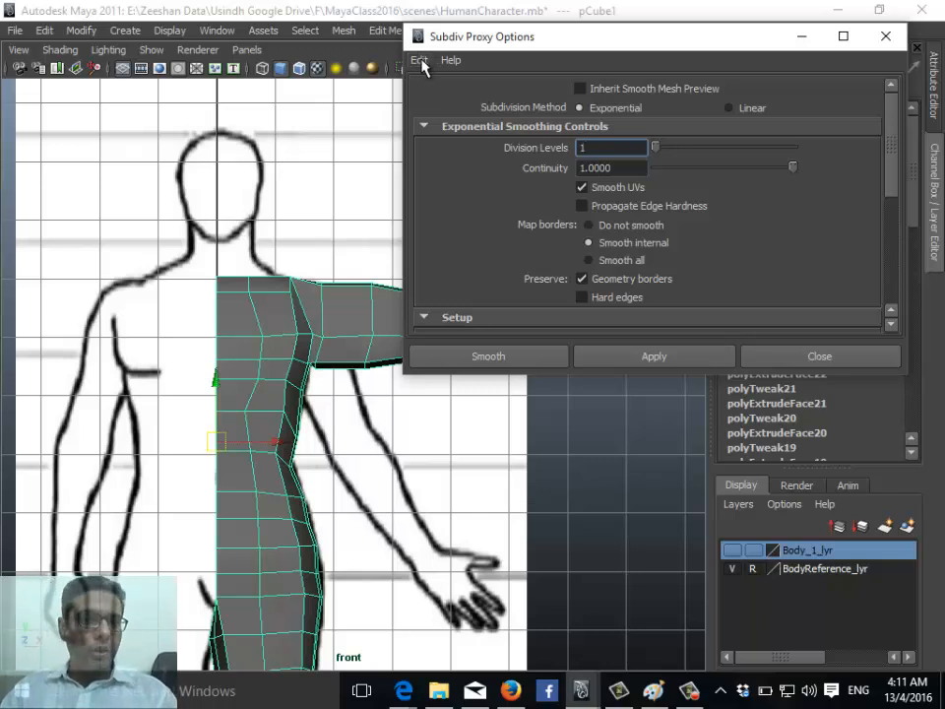
left_click(422, 60)
left_click(458, 97)
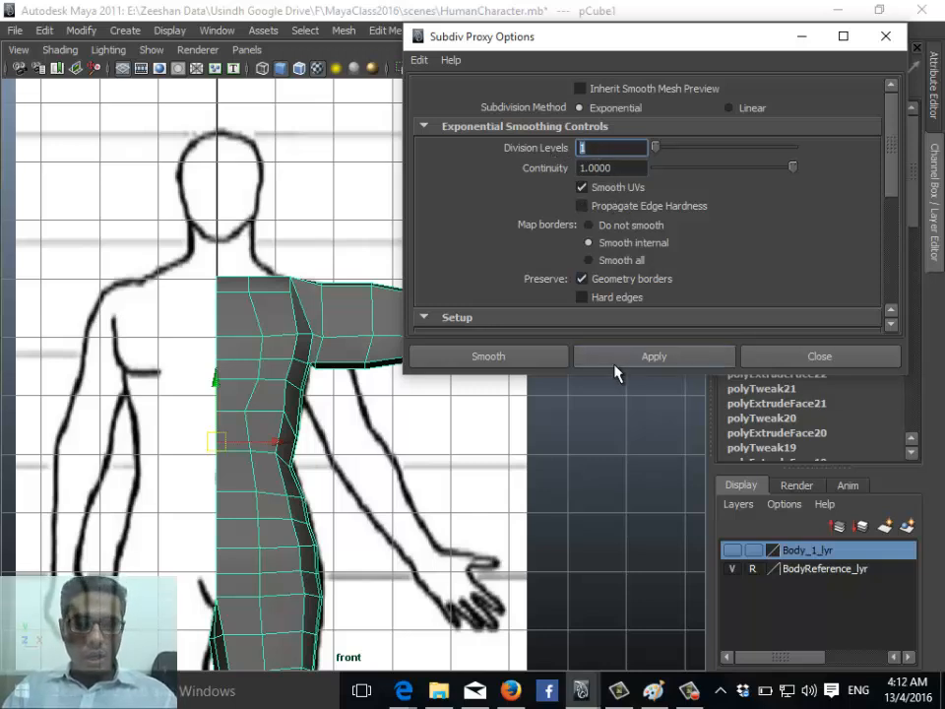
left_click_drag(837, 375, 912, 656)
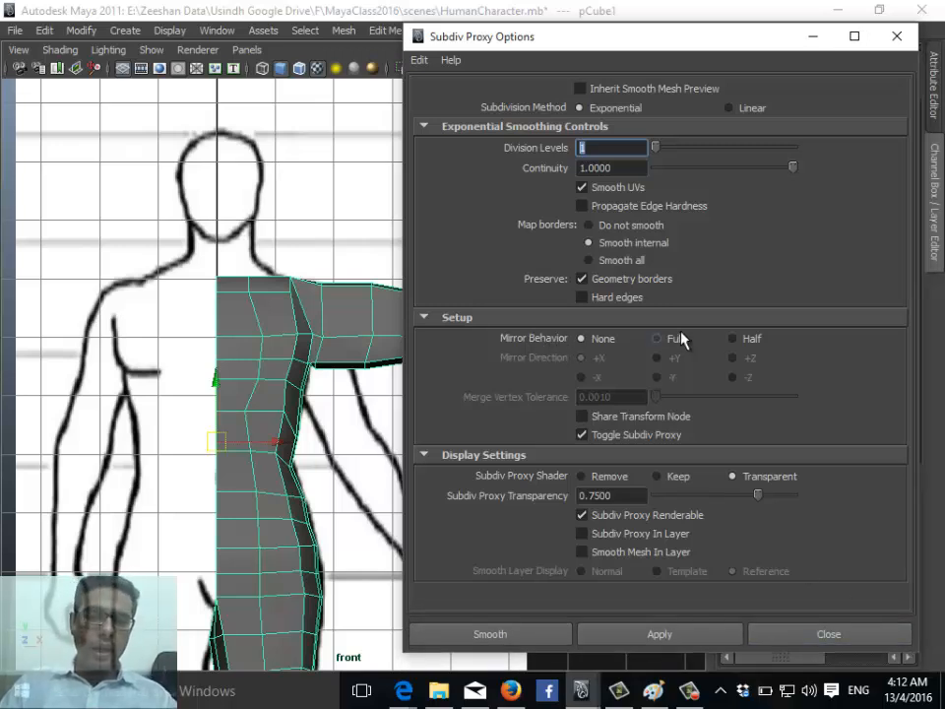
Create a subdiv proxy of the body with Half mirror behavior, trying the +X direction and replacing it with -X
left_click(749, 340)
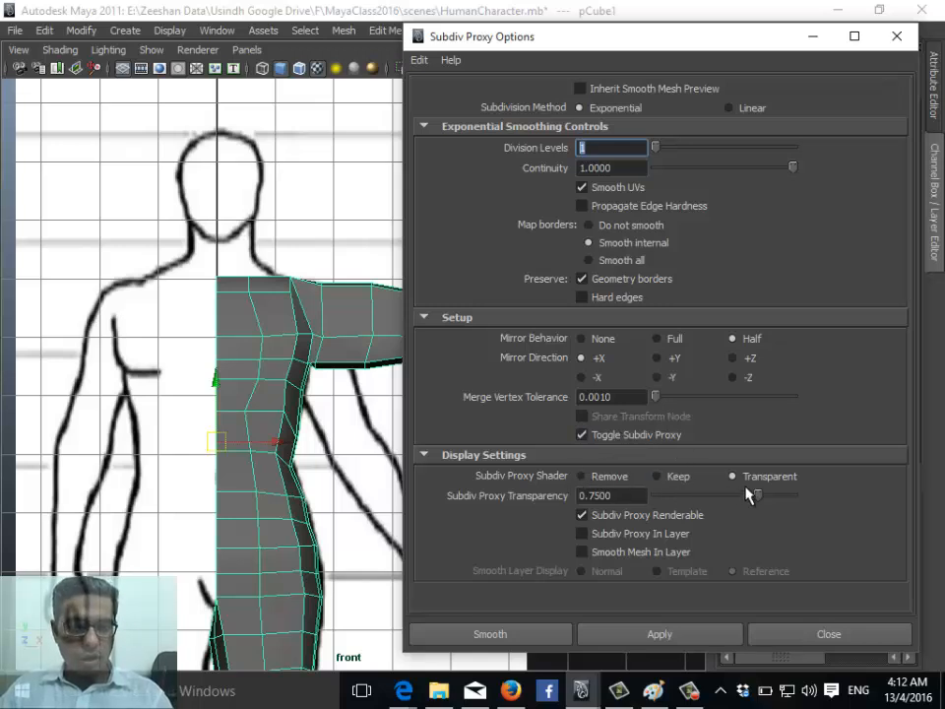
left_click(656, 634)
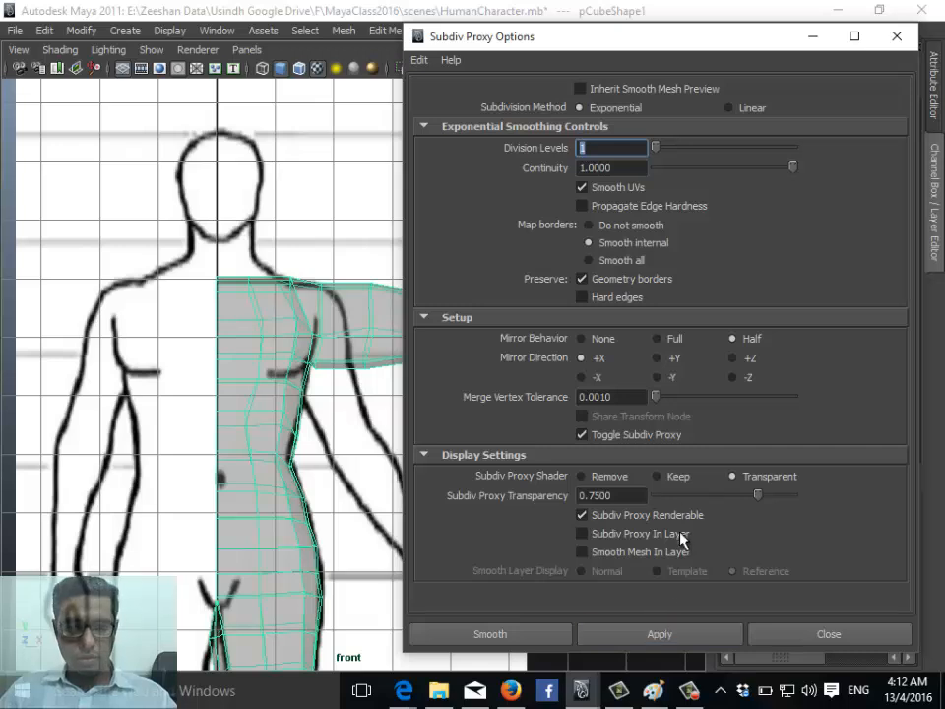
scroll(307, 380, "up", 5)
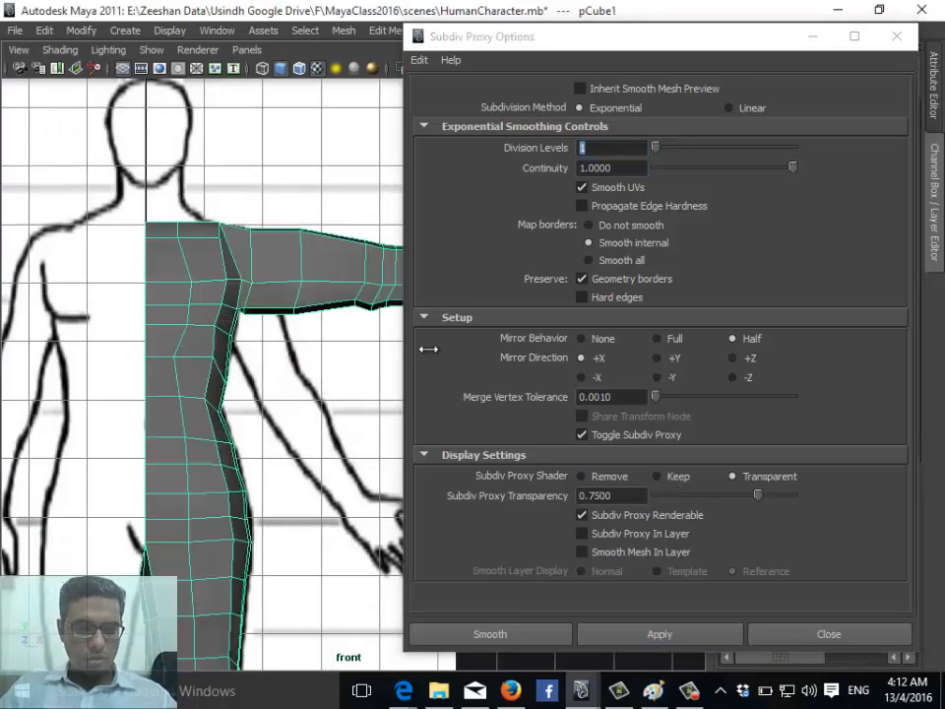
left_click(597, 377)
left_click(714, 630)
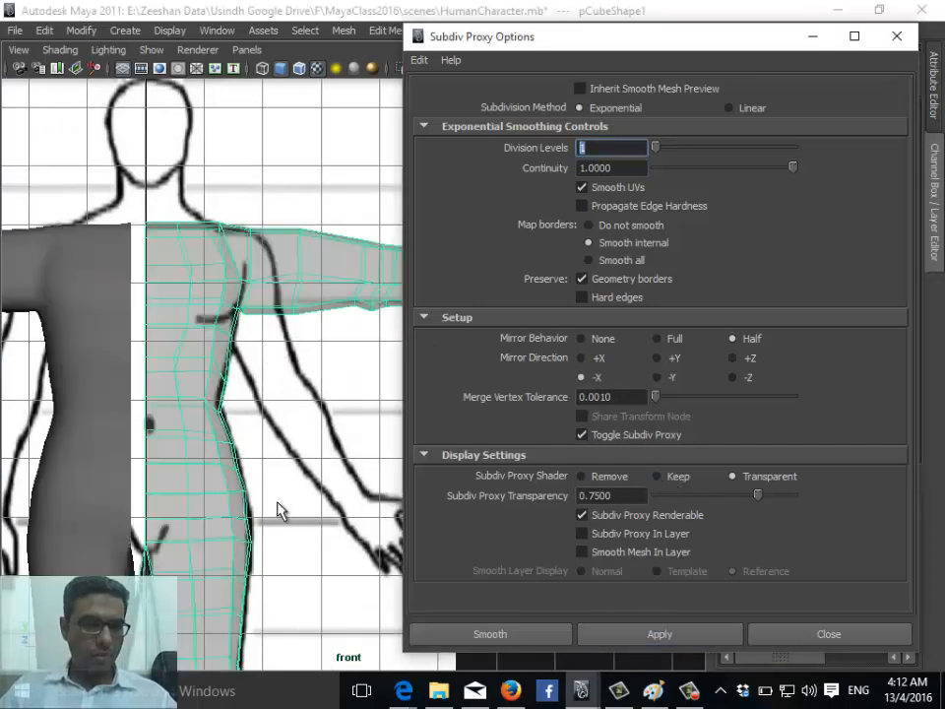
Try raising the wrist vertices of the modelled arm to test the mirrored proxy, and undo the move
middle_click_drag(193, 371, 272, 342, "alt")
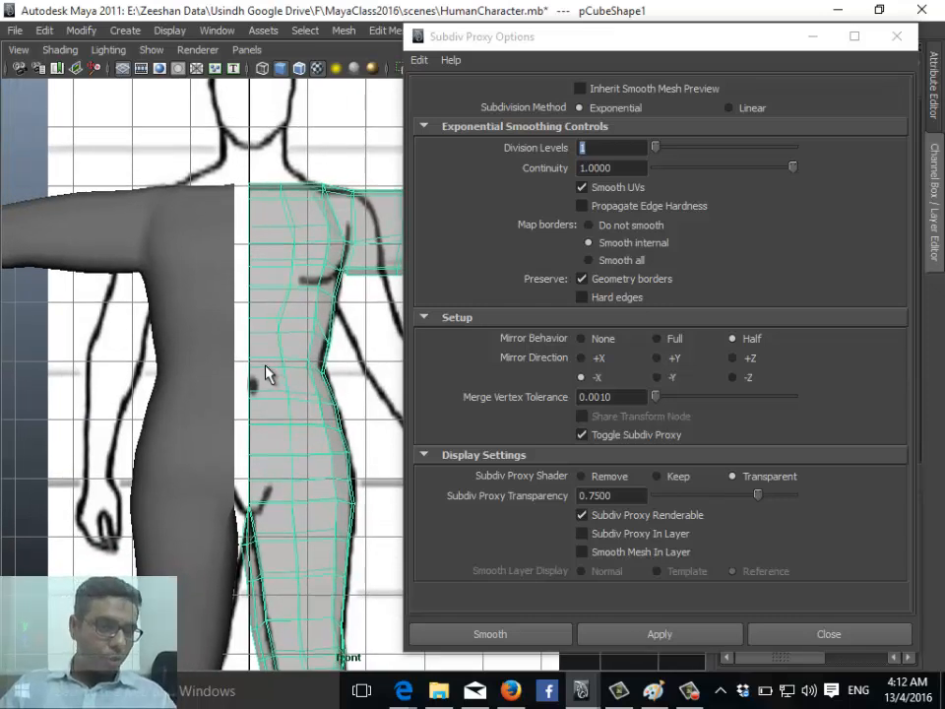
middle_click_drag(266, 374, 113, 345, "alt")
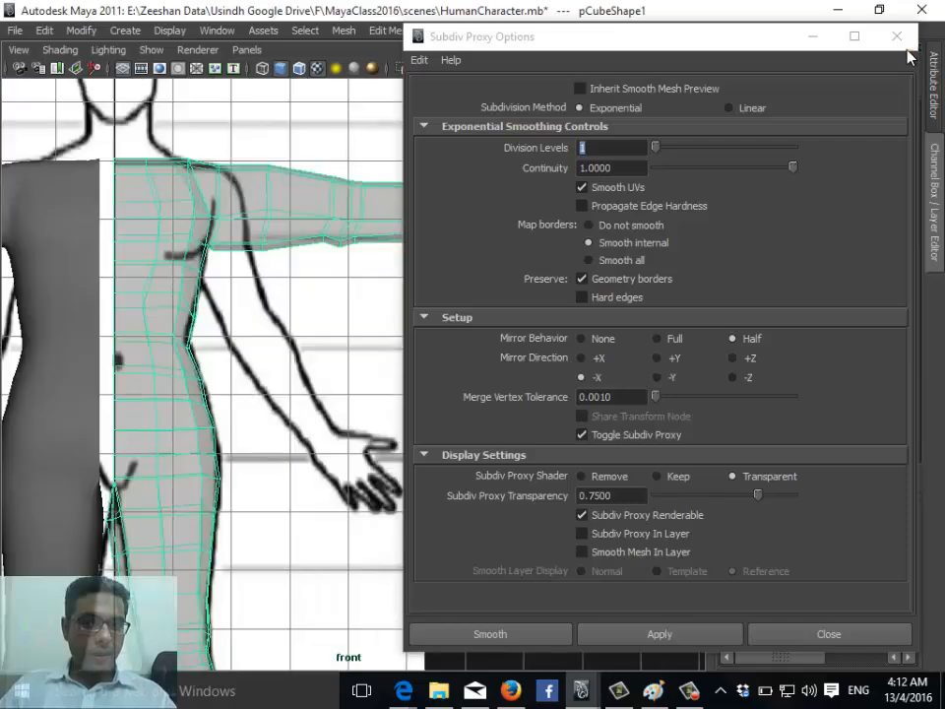
left_click(814, 36)
middle_click_drag(312, 417, 470, 425, "alt")
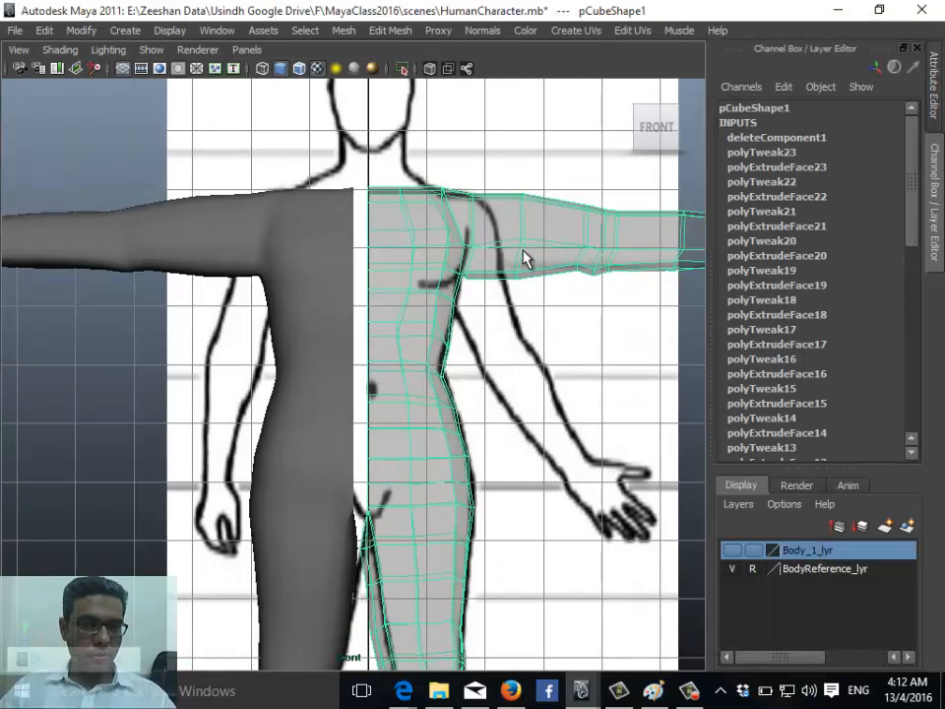
right_click_drag(523, 252, 479, 252)
left_click_drag(609, 184, 609, 252)
scroll(591, 295, "down", 3)
key("w")
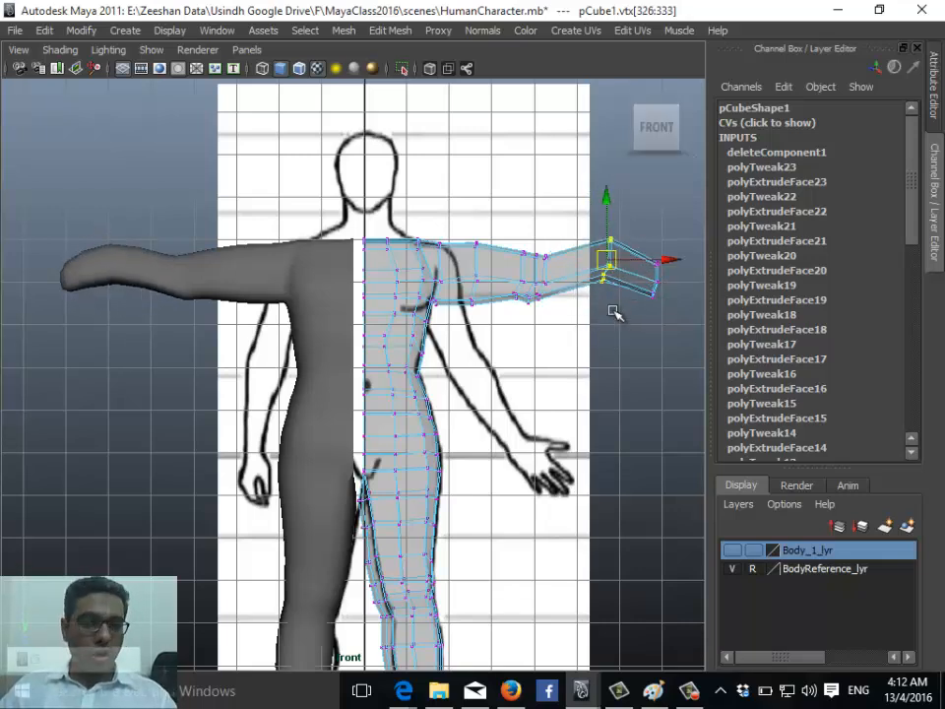
key("ctrl+z")
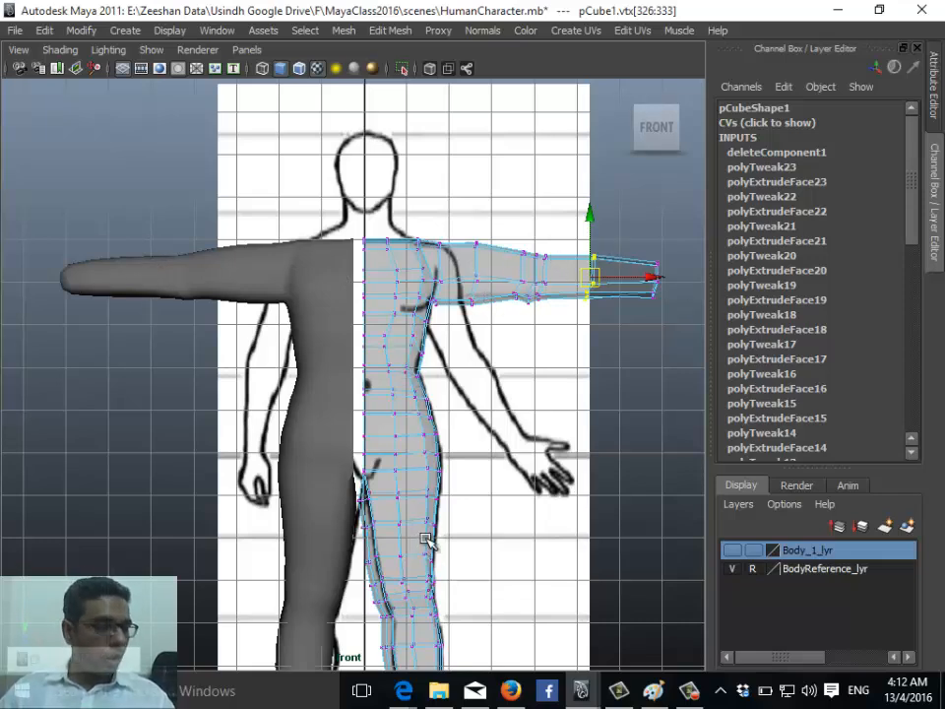
Try lowering the underside wrist vertices of the modelled arm to test the mirrored proxy
middle_click_drag(274, 302, 301, 366, "alt")
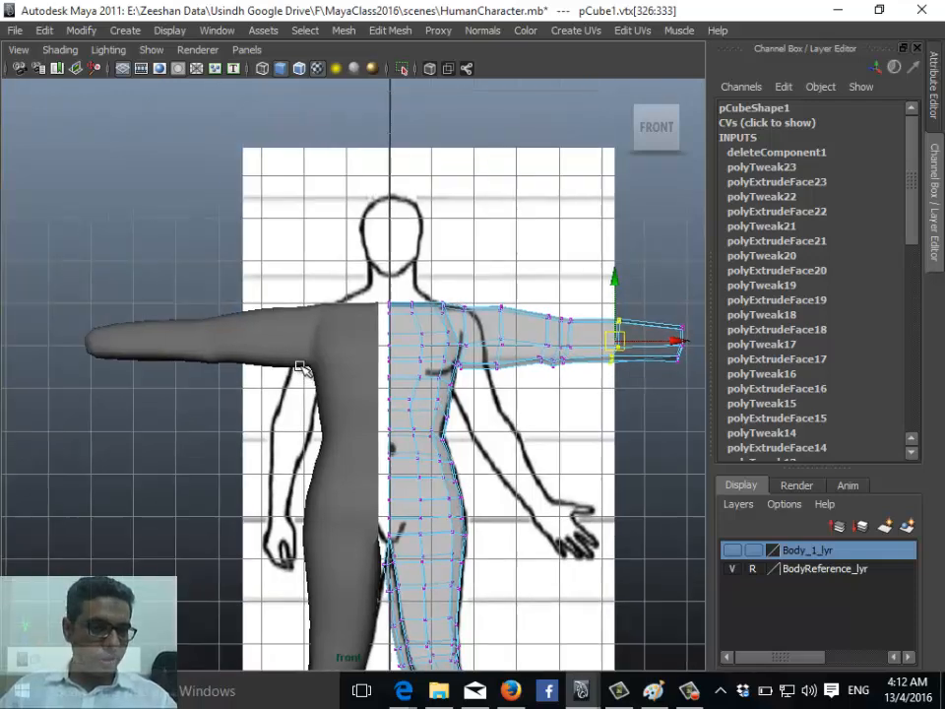
right_click_drag(300, 367, 473, 382, "alt")
middle_click_drag(629, 344, 549, 336, "alt")
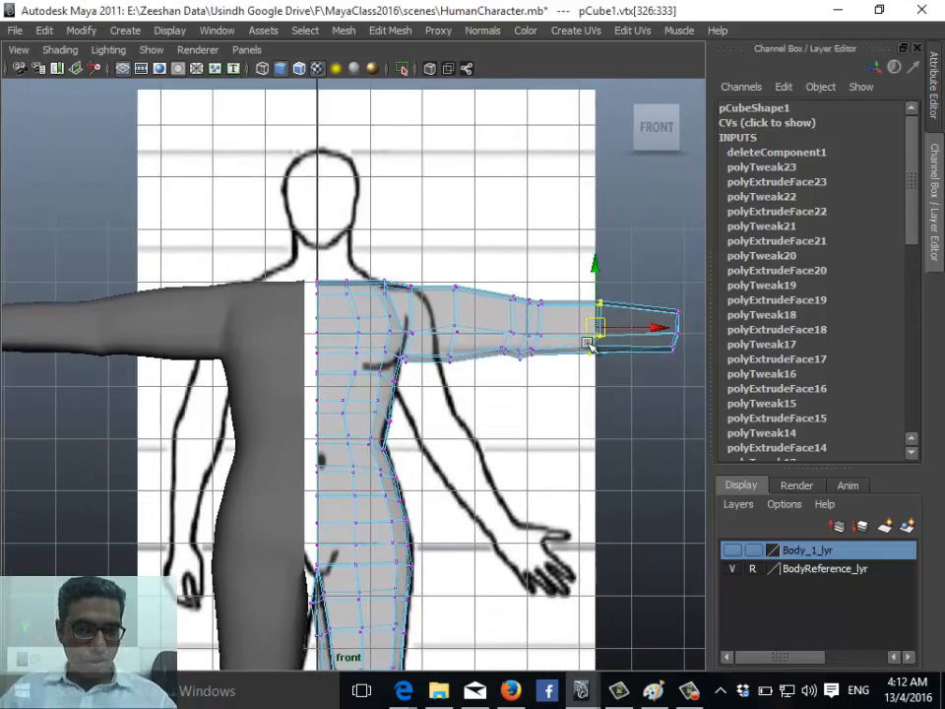
scroll(585, 374, "down", 3)
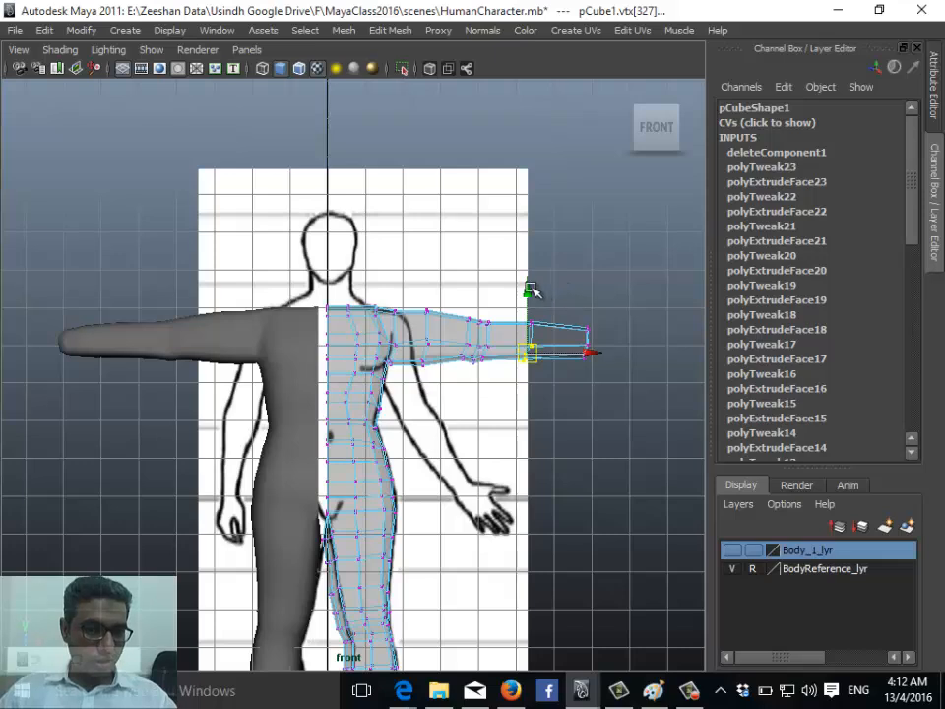
left_click_drag(530, 290, 528, 311)
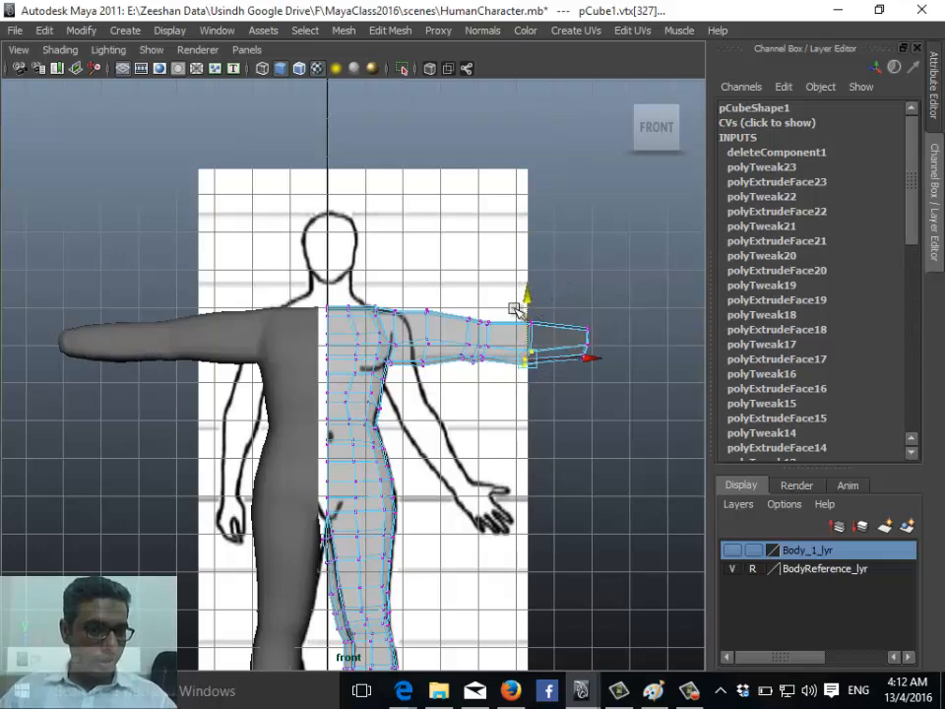
scroll(438, 335, "up", 1)
left_click(431, 340)
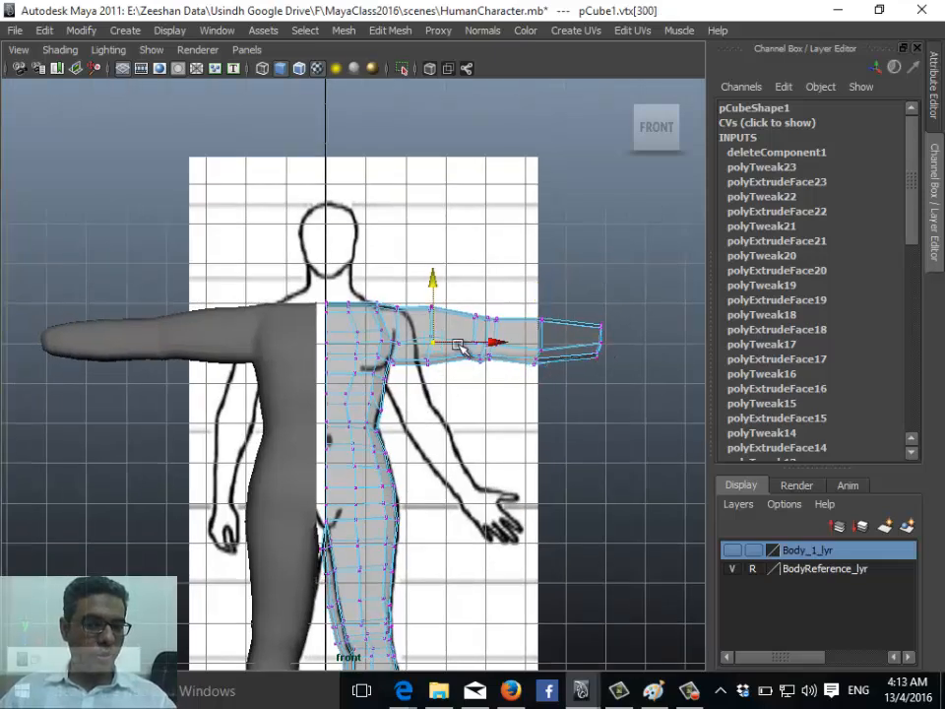
key("ctrl+z")
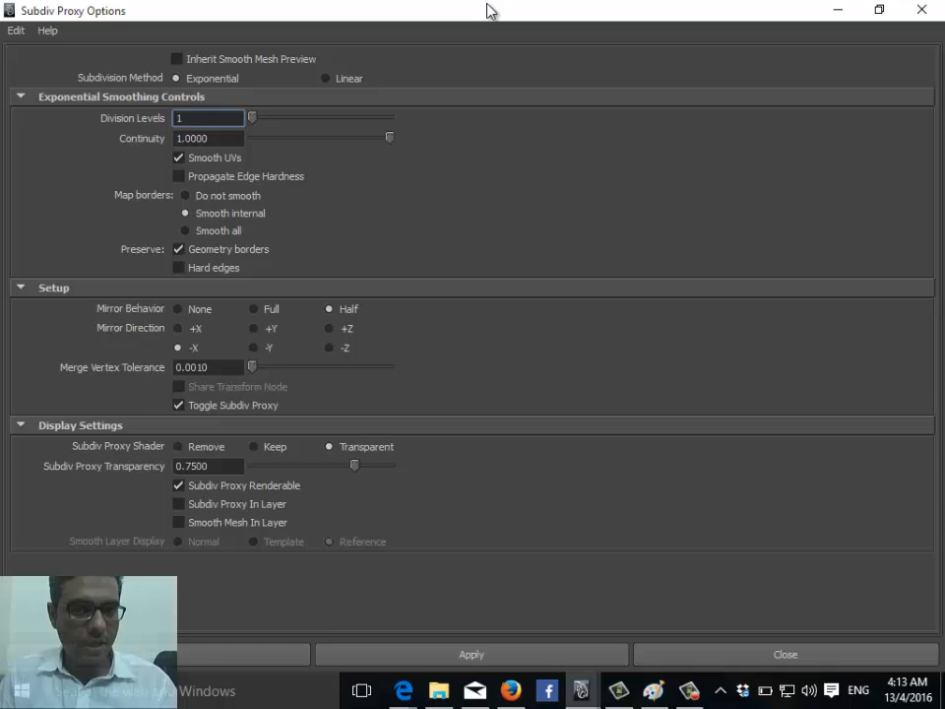
Bring back the Subdiv Proxy options beside the body and undo the wrist edit and the transparent subdiv proxy
double_click(490, 11)
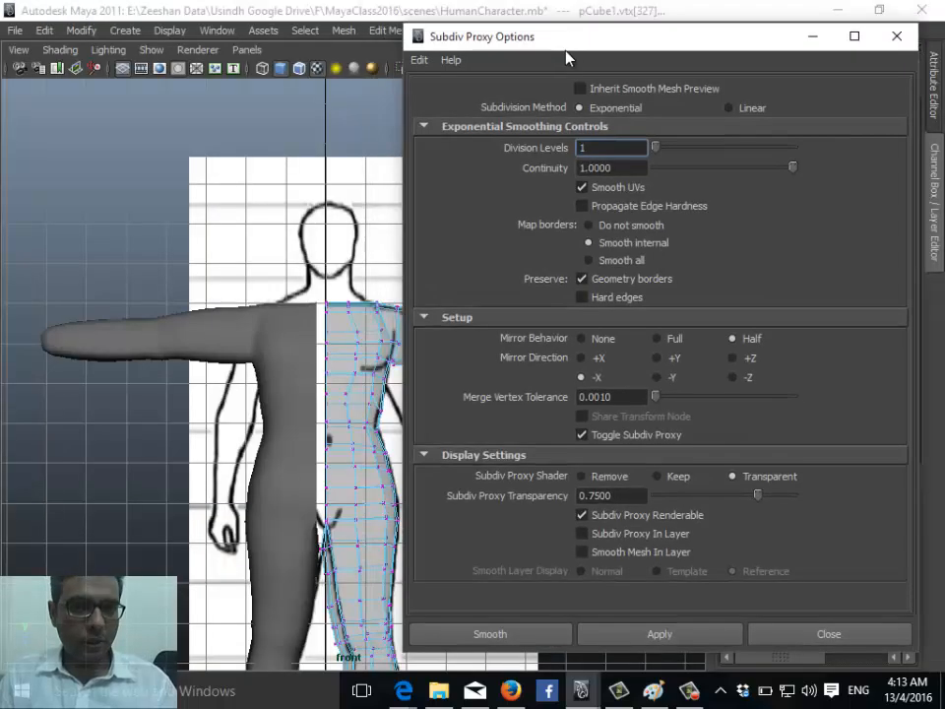
left_click_drag(424, 37, 461, 21)
middle_click_drag(221, 393, 219, 393, "alt")
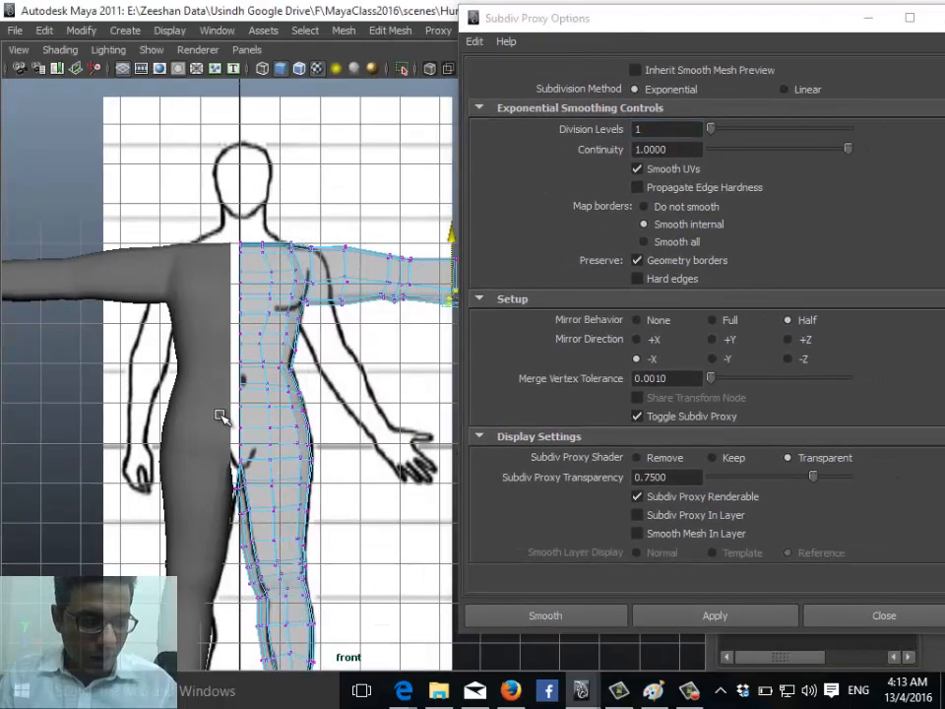
key("ctrl+z")
key("ctrl+z")
key("ctrl+z")
key("ctrl+z")
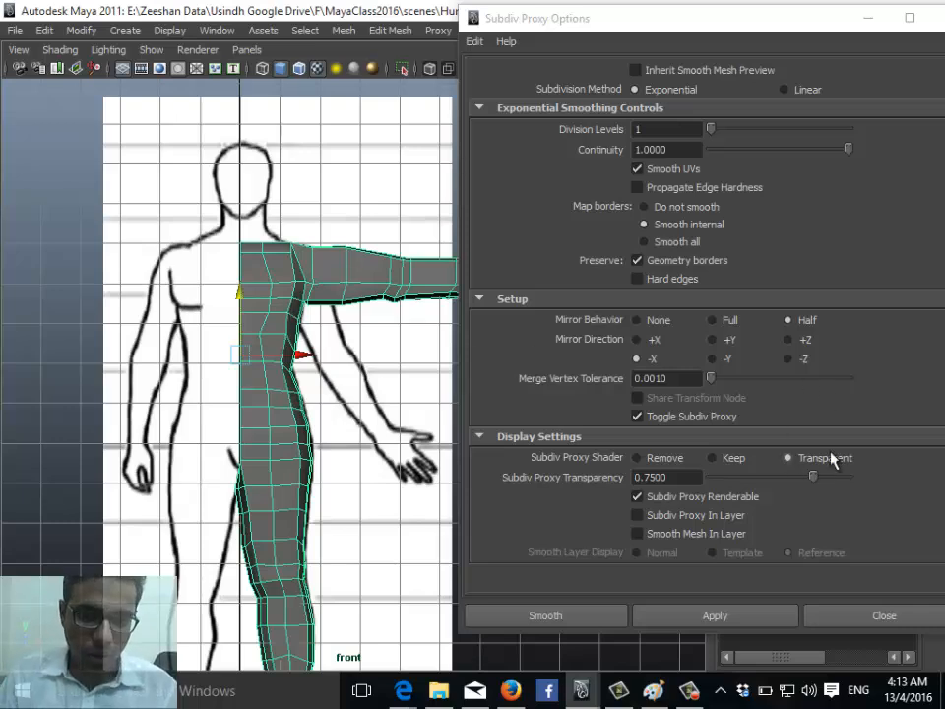
Create the half-mirrored -X subdiv proxy again with the Subdiv Proxy Shader set to Keep, and deselect the body
left_click(727, 459)
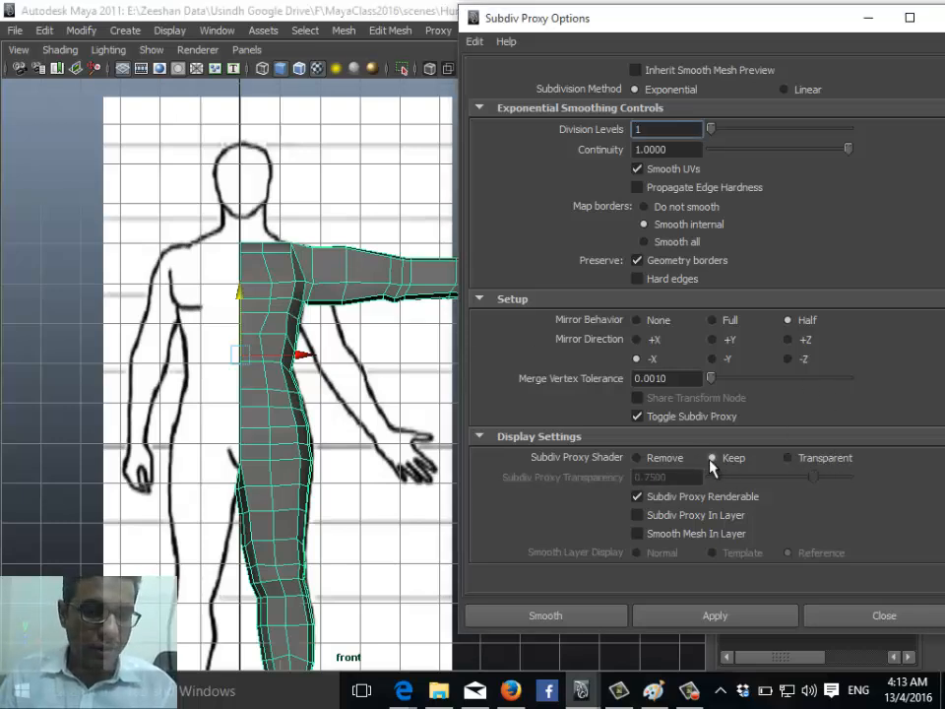
left_click(746, 626)
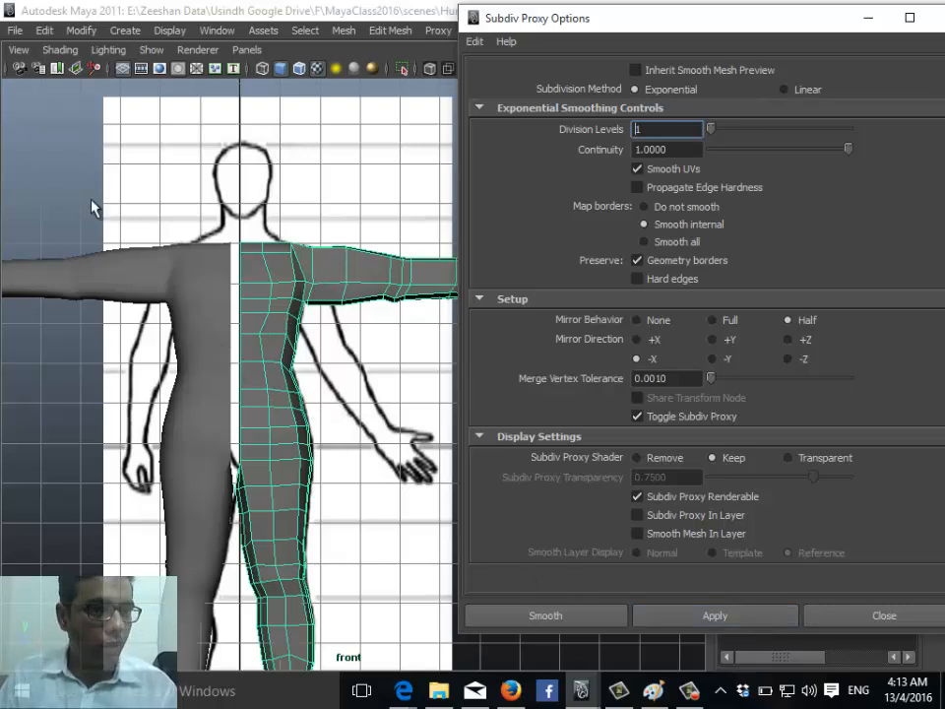
middle_click_drag(200, 356, 216, 357, "alt")
left_click(221, 357)
middle_click_drag(129, 421, 220, 345, "alt")
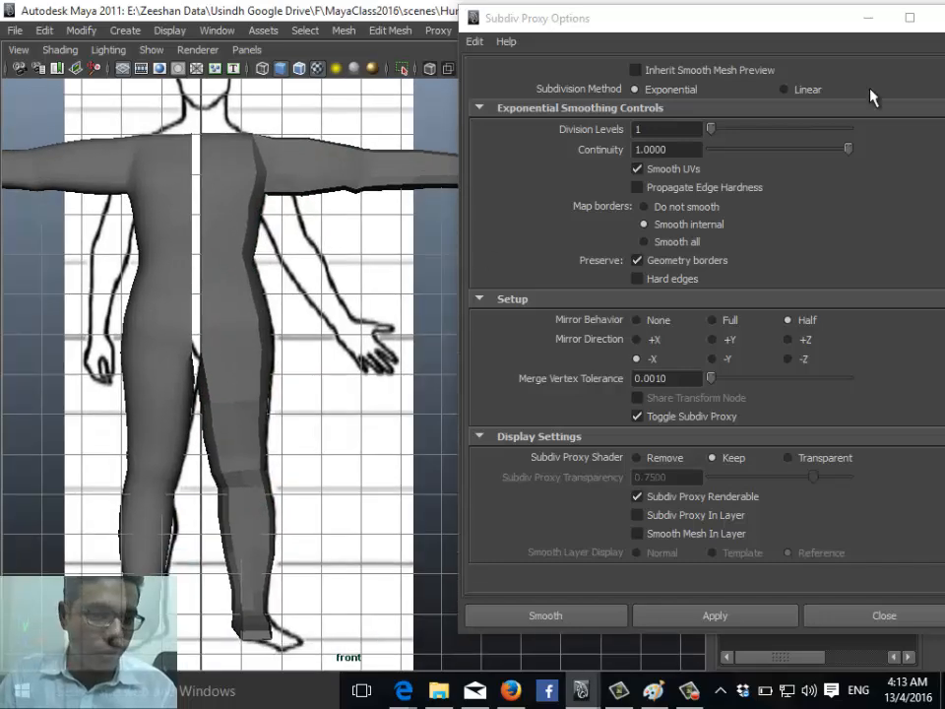
Minimize the Subdiv Proxy options, switch to the perspective view and hide the BodyReference_lyr layer
left_click(869, 18)
middle_click_drag(199, 395, 430, 395, "alt")
right_click_drag(429, 395, 458, 380, "alt")
key("space")
left_click(460, 364)
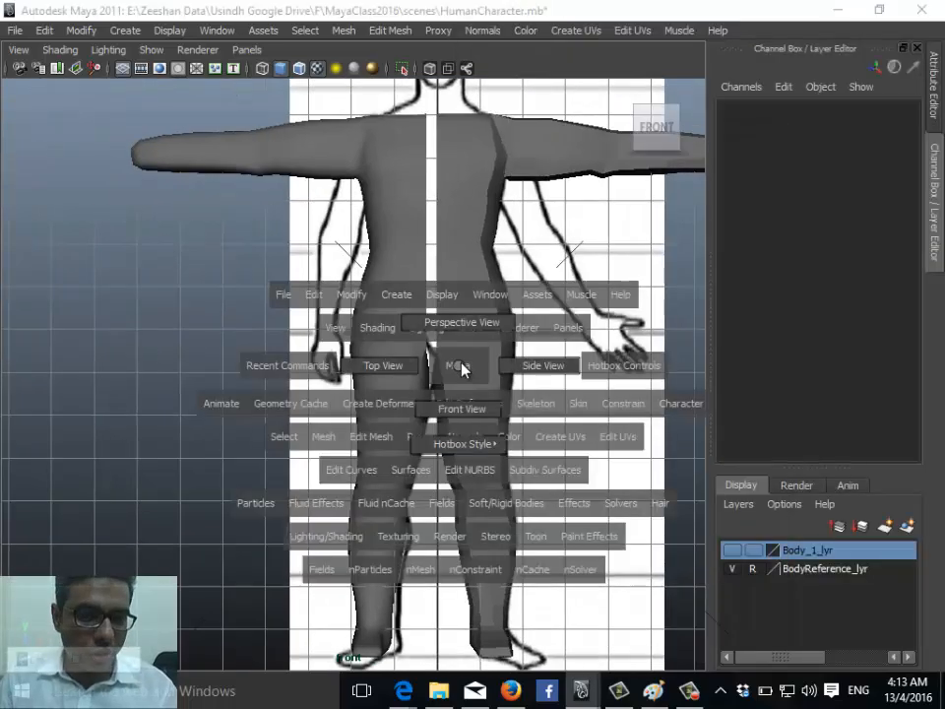
left_click_drag(461, 367, 462, 322)
left_click_drag(364, 443, 424, 438, "alt")
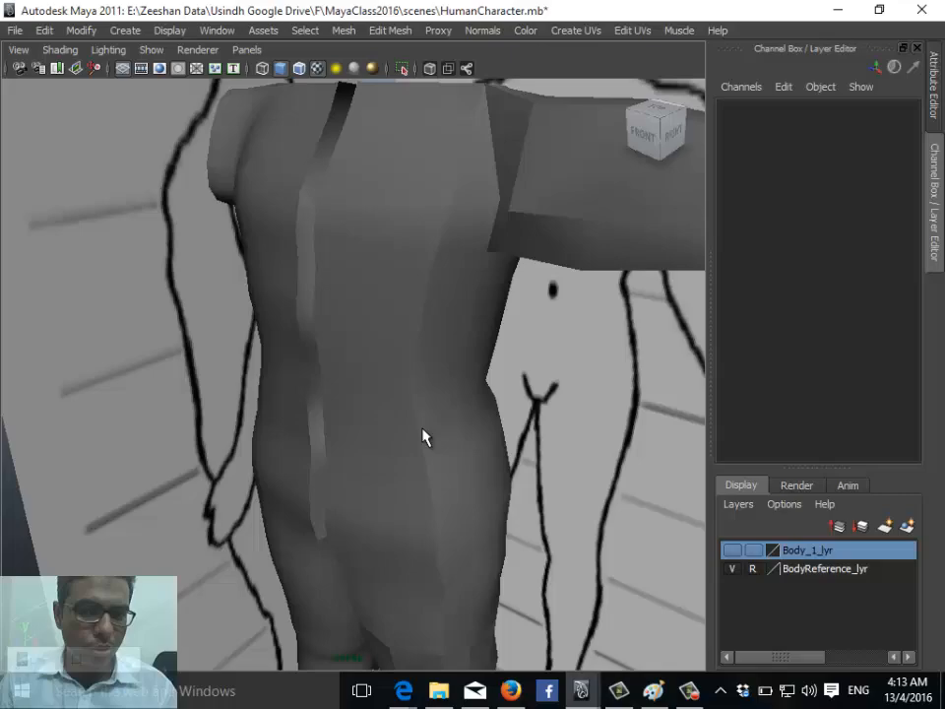
left_click(733, 568)
Examine the smoothed and original body halves from several angles, selecting each to compare their meshes
scroll(299, 434, "down", 3)
left_click_drag(300, 434, 351, 363, "alt")
middle_click_drag(350, 363, 351, 387, "alt")
left_click(433, 299)
middle_click_drag(476, 455, 428, 279, "alt")
left_click_drag(304, 449, 272, 374, "alt")
left_click(250, 418)
middle_click_drag(408, 426, 489, 298, "alt")
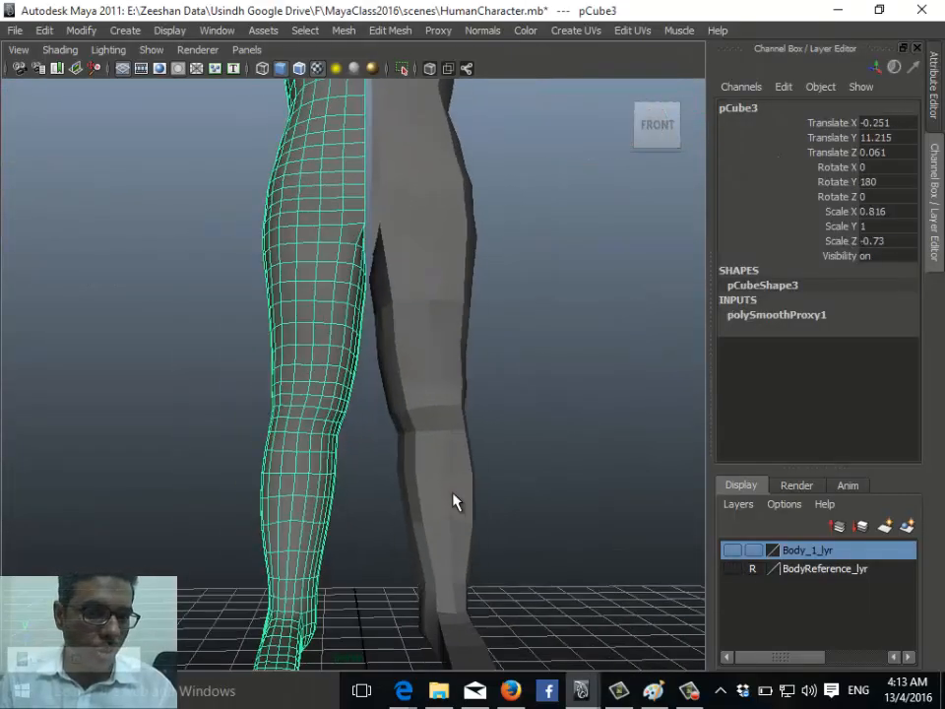
left_click(453, 503)
left_click_drag(453, 502, 48, 462, "alt")
middle_click_drag(384, 246, 349, 465, "alt")
left_click_drag(349, 465, 272, 483, "alt")
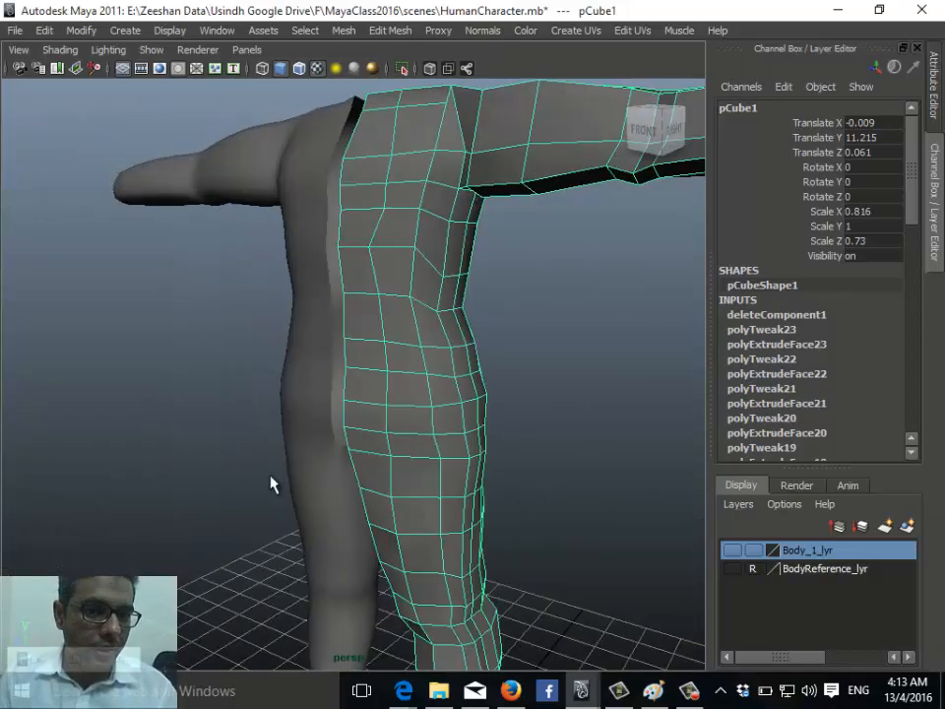
Try moving two waist vertices on the original half's centre edge toward the mirrored half
right_click_drag(273, 484, 295, 279, "alt")
left_click(322, 286)
left_click_drag(328, 312, 361, 319, "alt")
key("w")
left_click(384, 287)
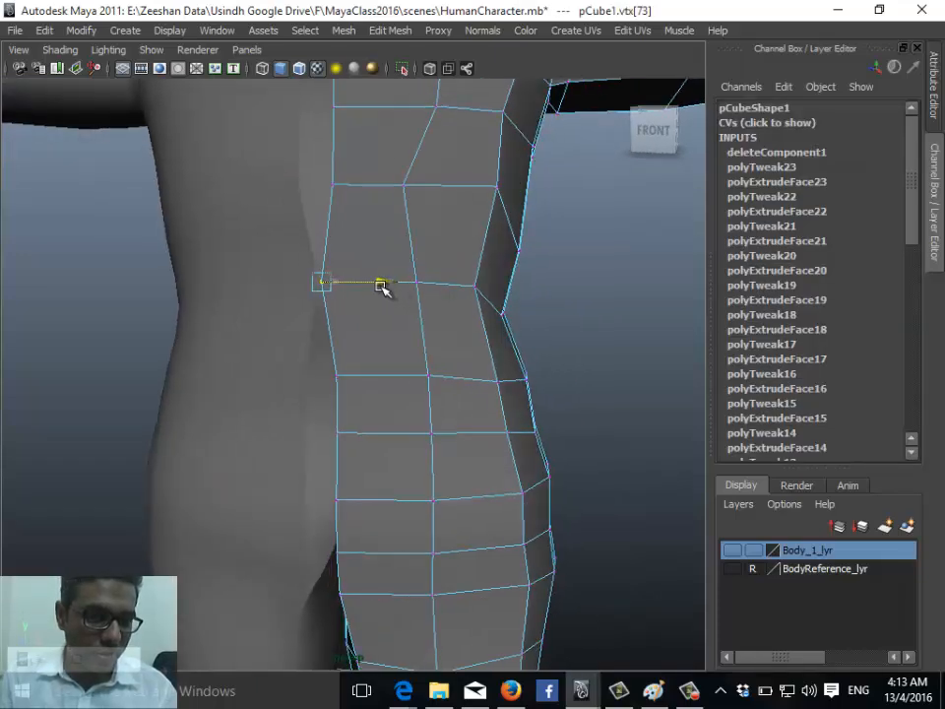
left_click(336, 377)
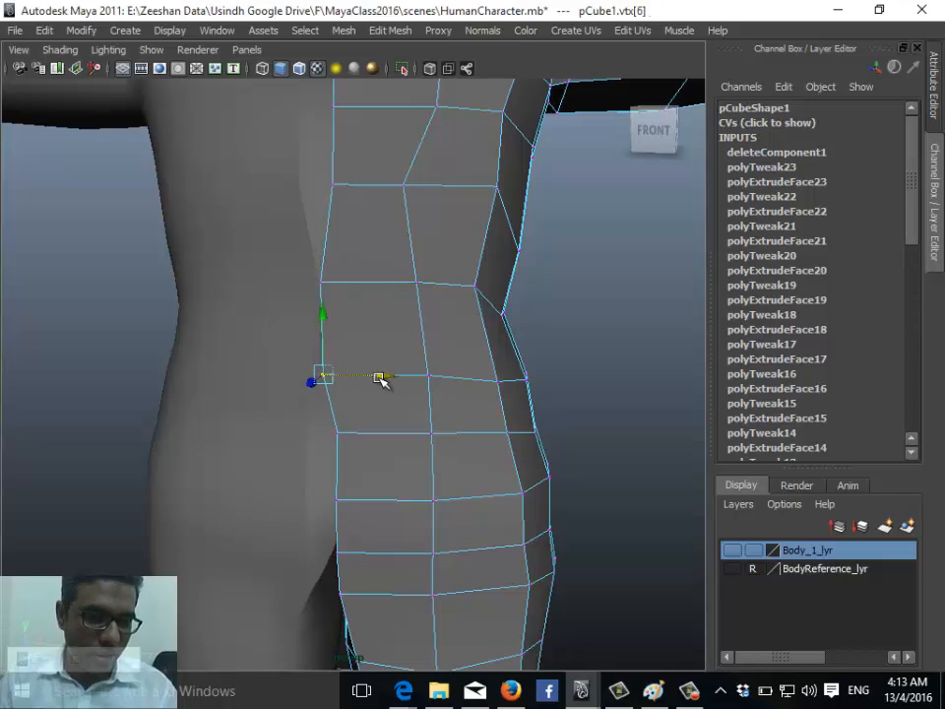
left_click_drag(382, 380, 296, 372, "alt")
left_click_drag(183, 374, 271, 384)
left_click_drag(333, 334, 407, 479, "alt")
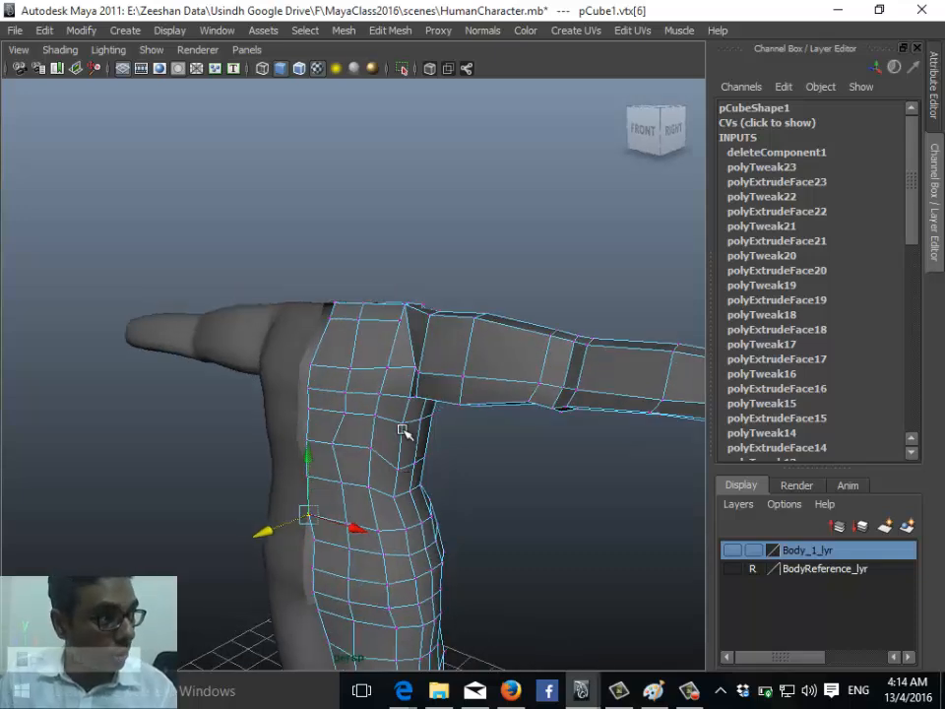
Examine the gap along the centre seam from several angles, selecting the smoothed and original halves in turn
left_click(281, 354)
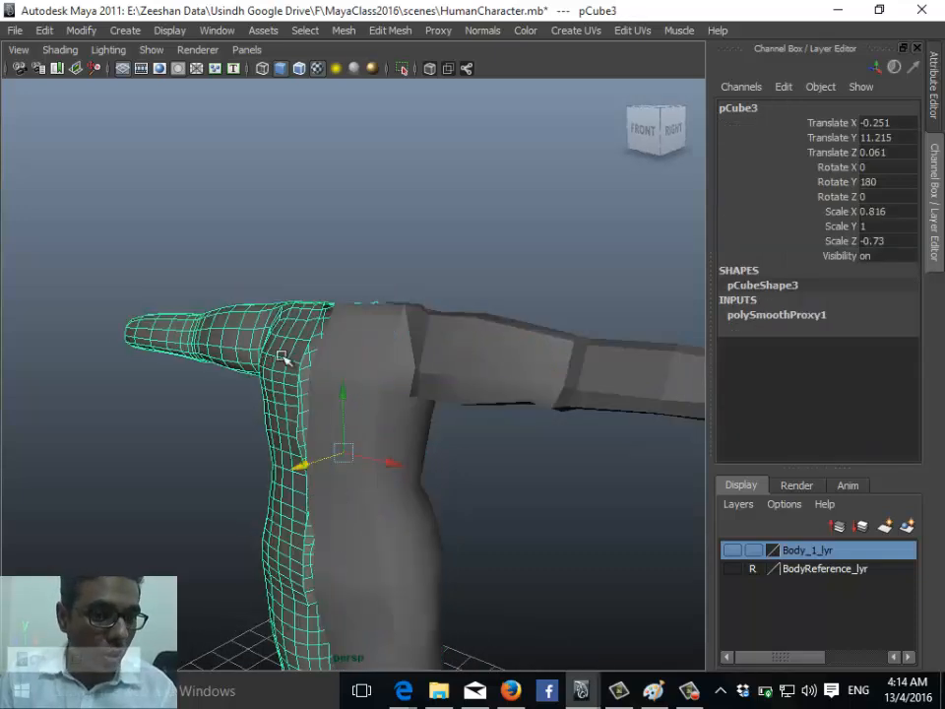
left_click_drag(281, 354, 268, 335, "alt")
left_click(369, 490)
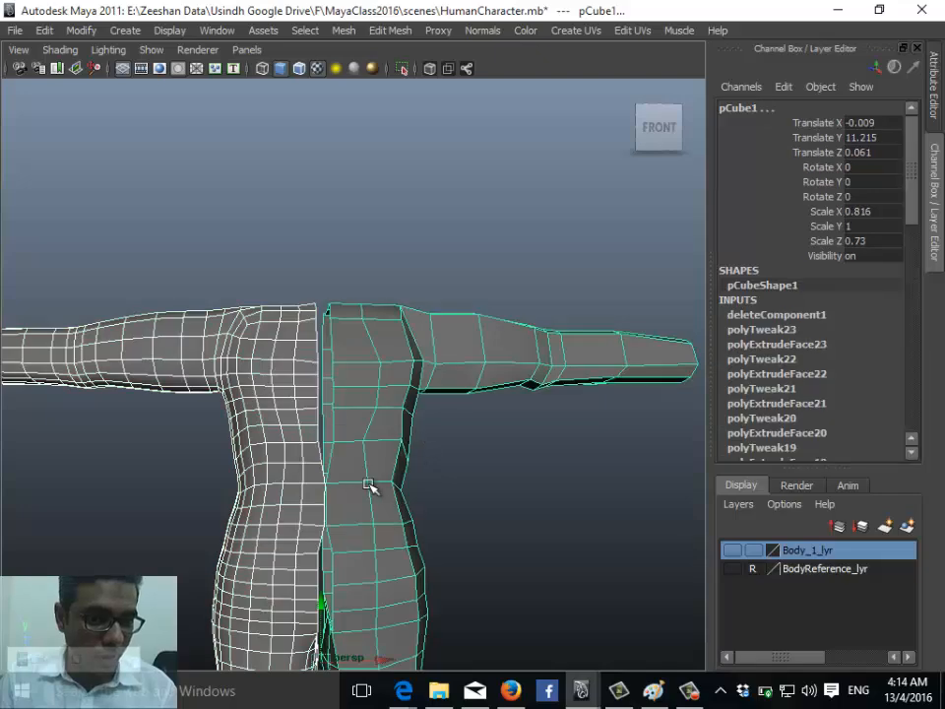
middle_click_drag(369, 489, 384, 376, "alt")
left_click(310, 299)
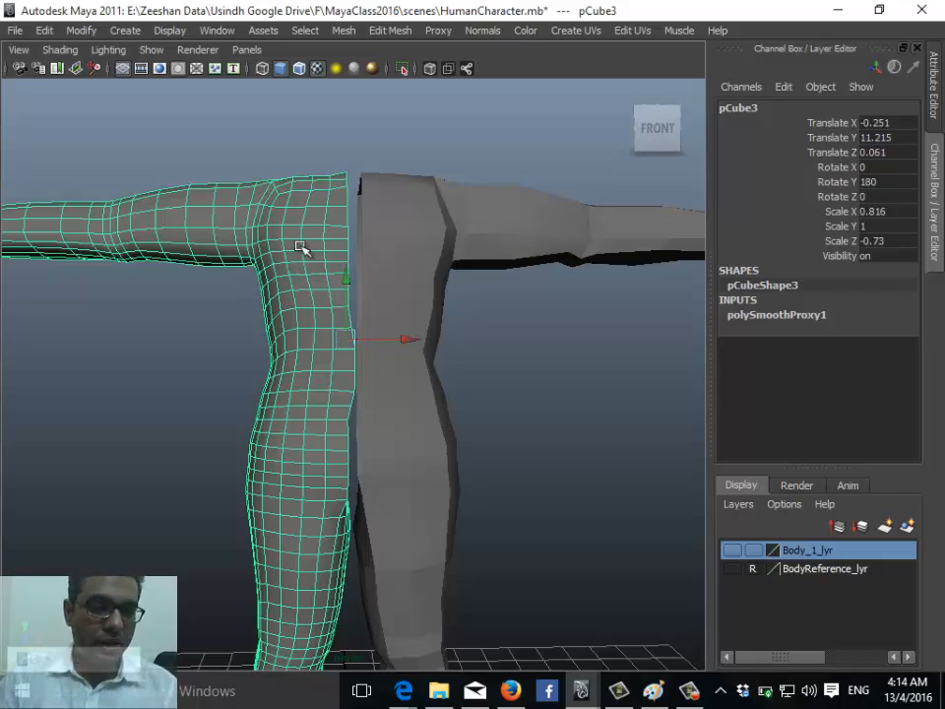
left_click_drag(570, 460, 522, 184, "alt")
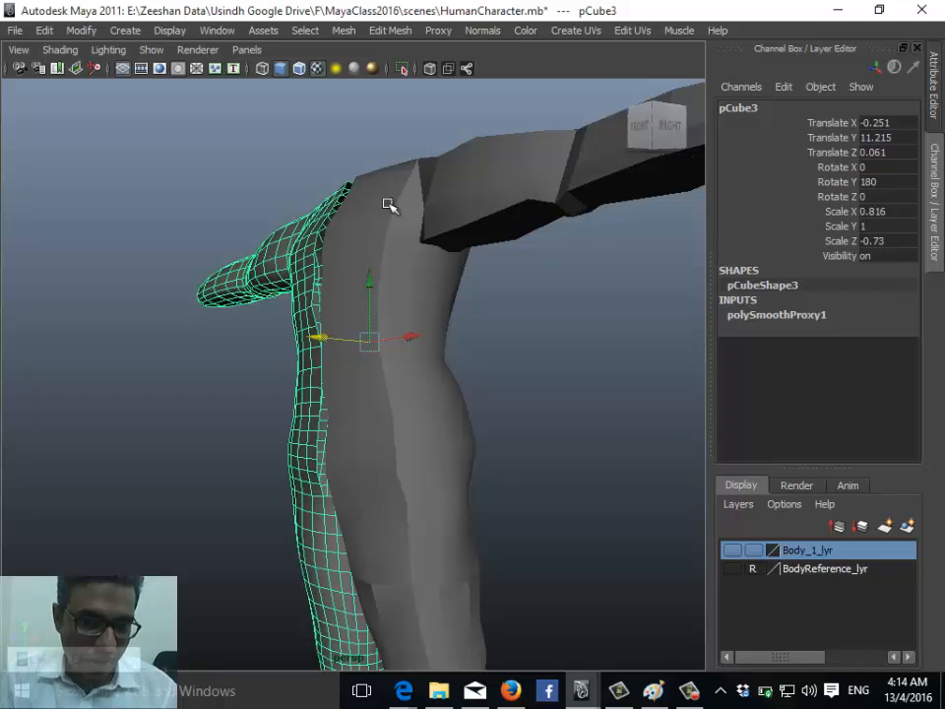
left_click(401, 408)
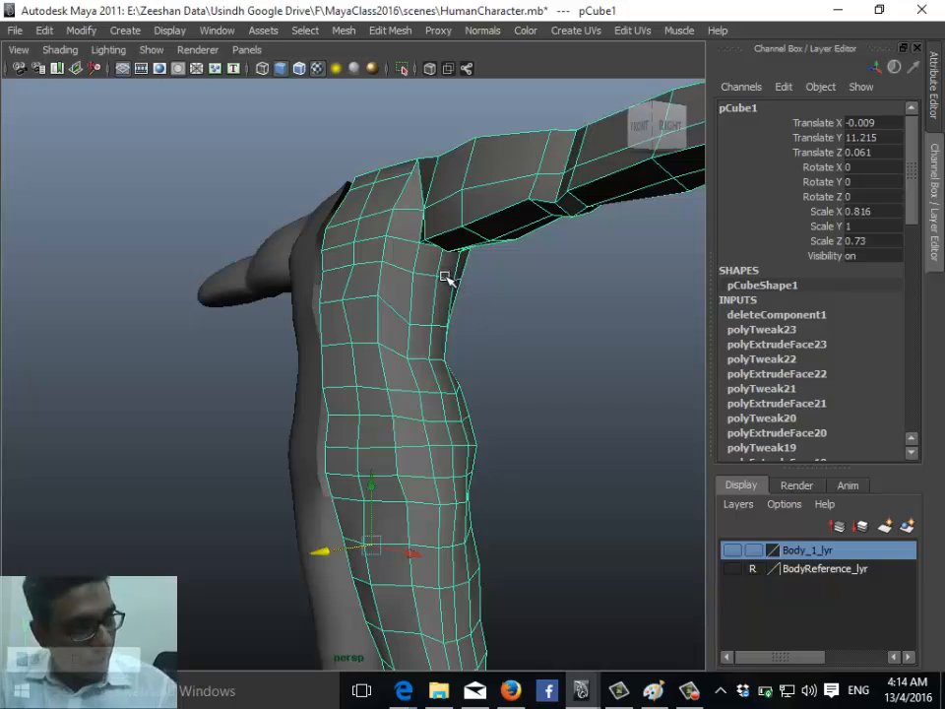
left_click_drag(295, 321, 484, 342, "alt")
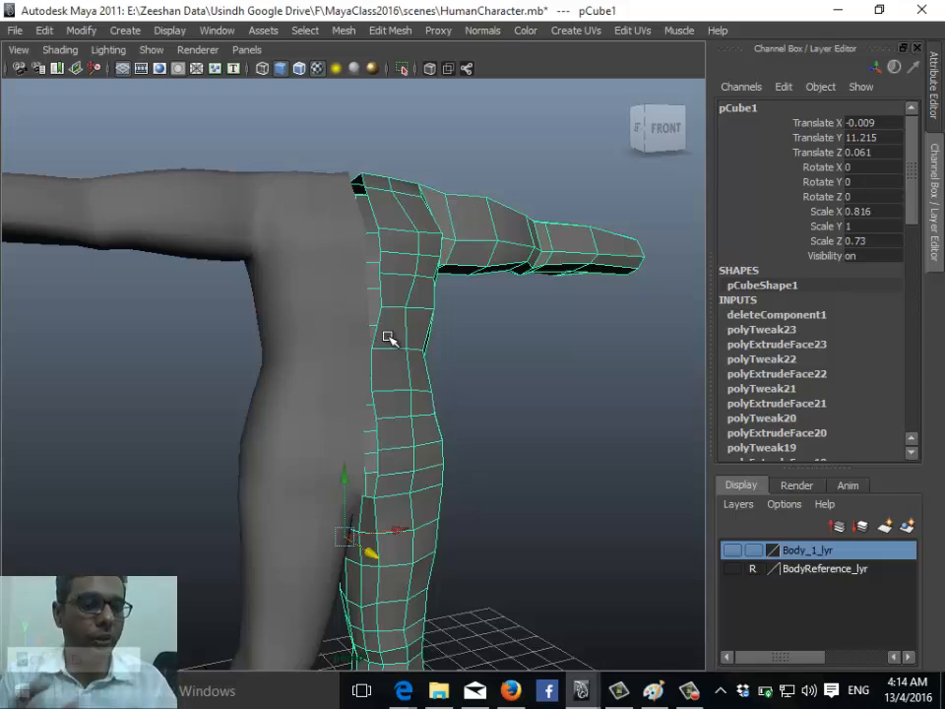
Undo the selections and the waist vertex moves on the original half's centre edge
left_click_drag(389, 338, 374, 366, "alt")
key("ctrl+z")
key("ctrl+z")
key("ctrl+z")
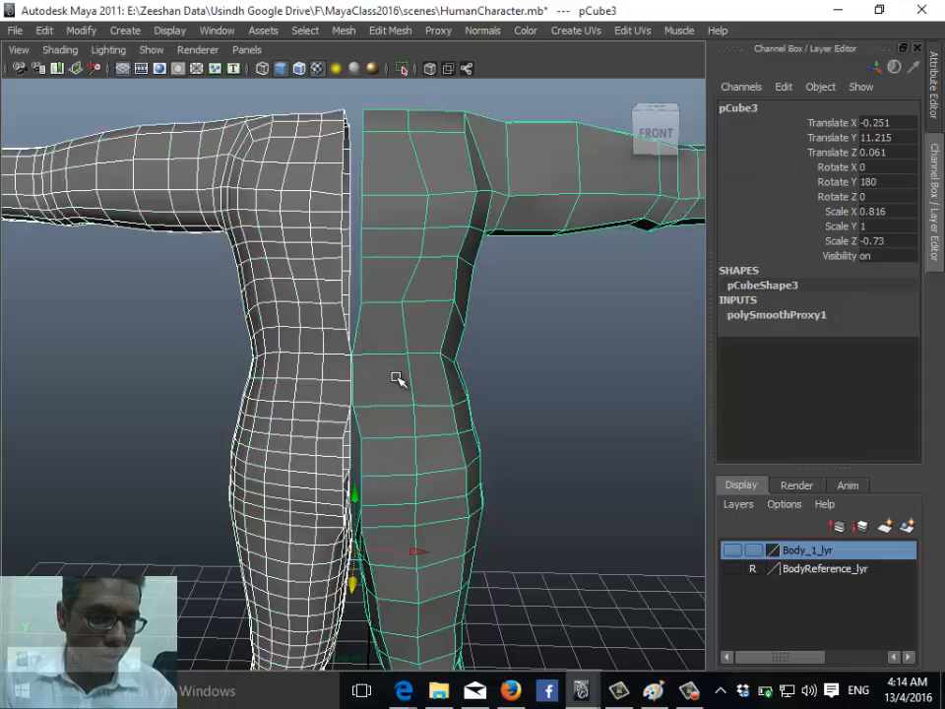
key("ctrl+z")
key("ctrl+z")
key("ctrl+z")
key("ctrl+z")
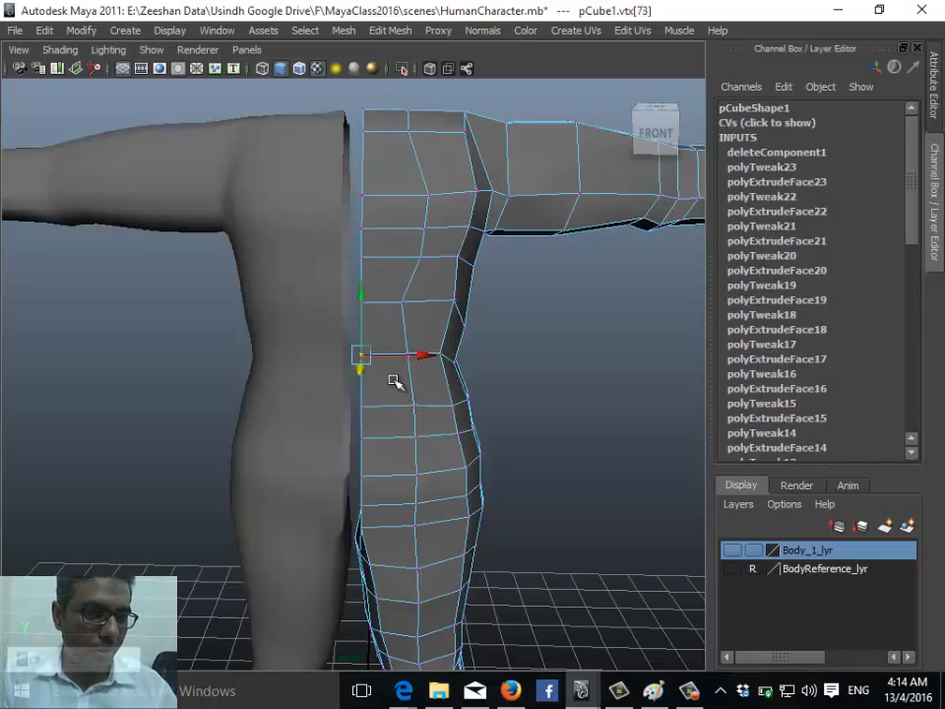
In the front view, select the torso's centre-edge vertices and move them along X to meet the mirrored half
key("space")
left_click_drag(394, 376, 393, 402)
middle_click_drag(423, 349, 409, 473, "alt")
right_click_drag(408, 473, 455, 432, "alt")
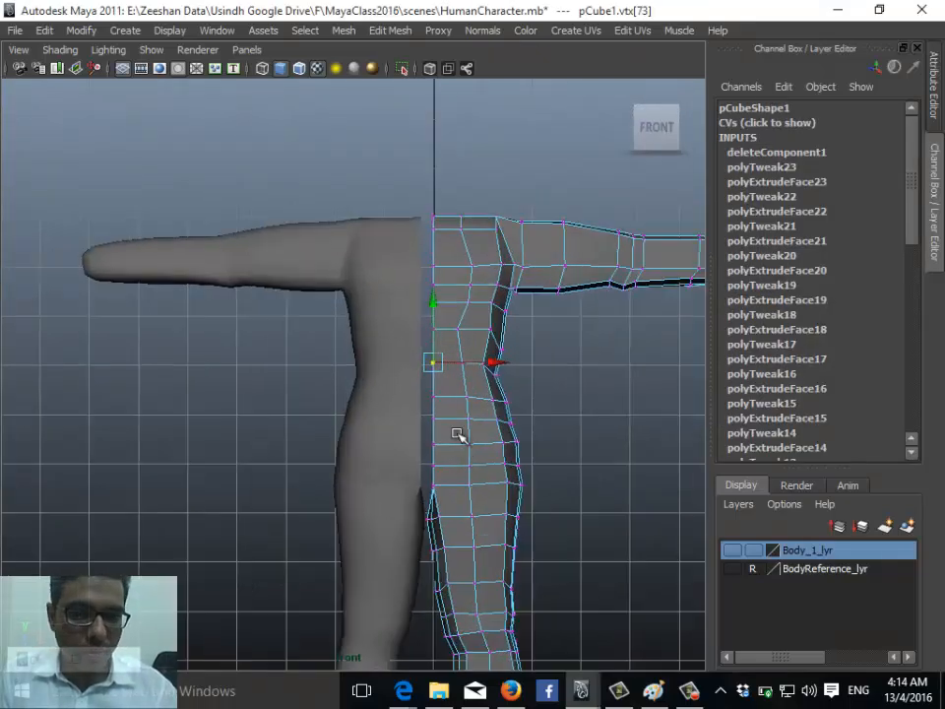
left_click_drag(394, 200, 443, 483)
right_click_drag(443, 483, 449, 502, "alt")
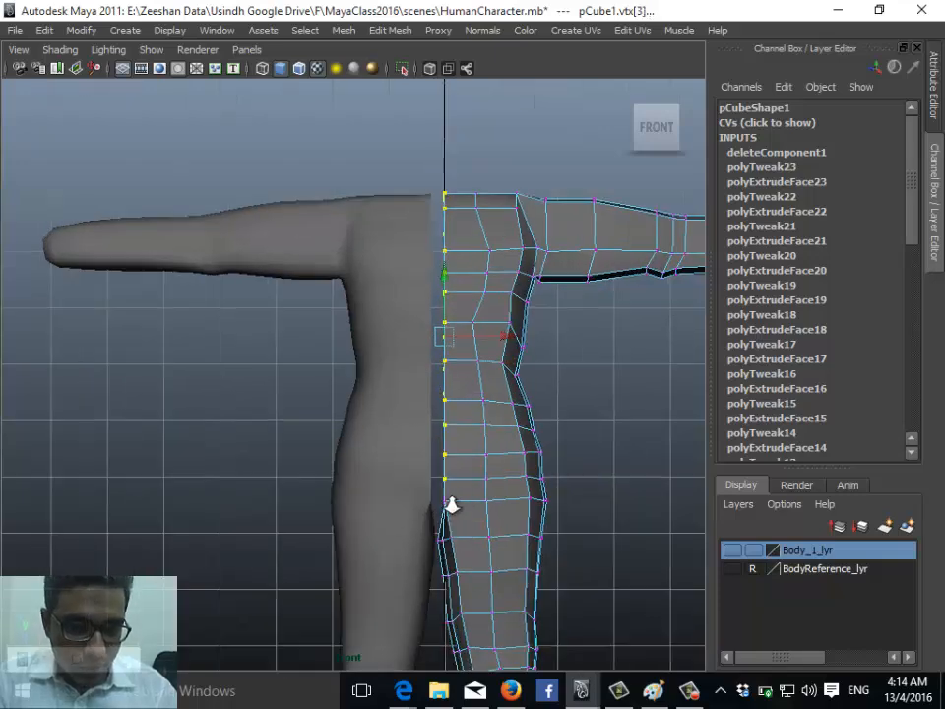
right_click_drag(416, 367, 568, 334, "alt")
left_click_drag(540, 323, 530, 323)
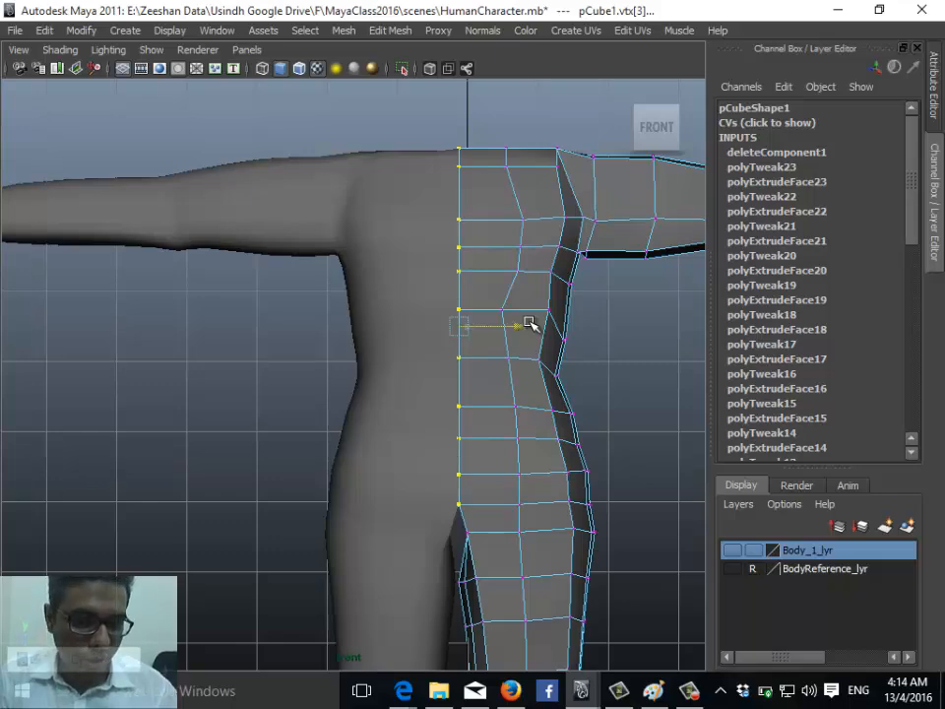
Select three crotch vertices on the original half's centre edge, move them along X toward the mirrored half, and return to object mode
left_click_drag(530, 323, 304, 415, "alt")
scroll(425, 412, "up", 2)
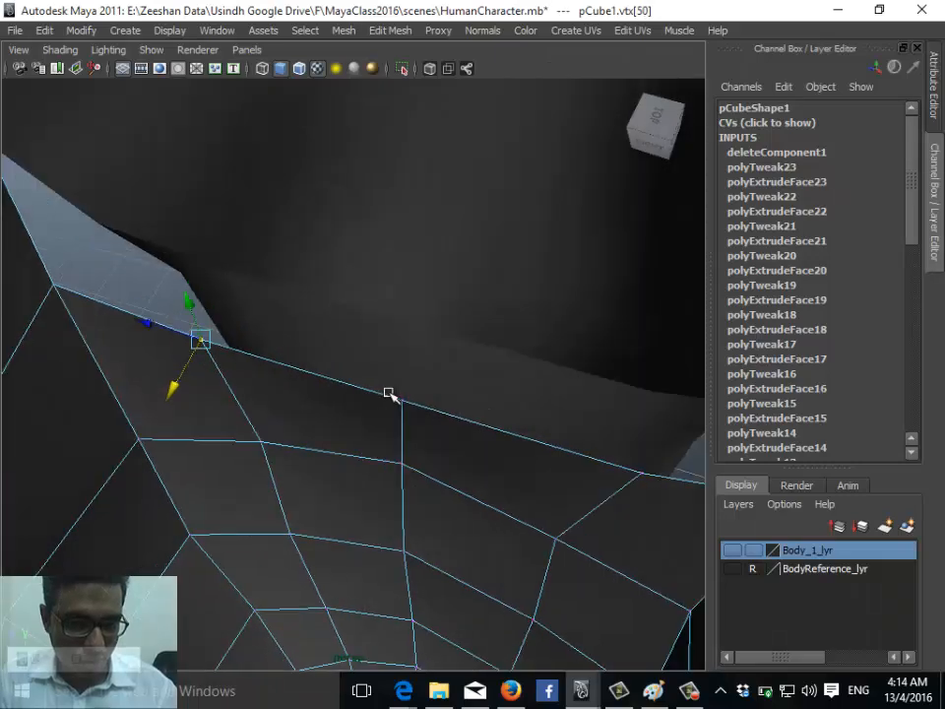
left_click(421, 397, "shift")
key("alt+space")
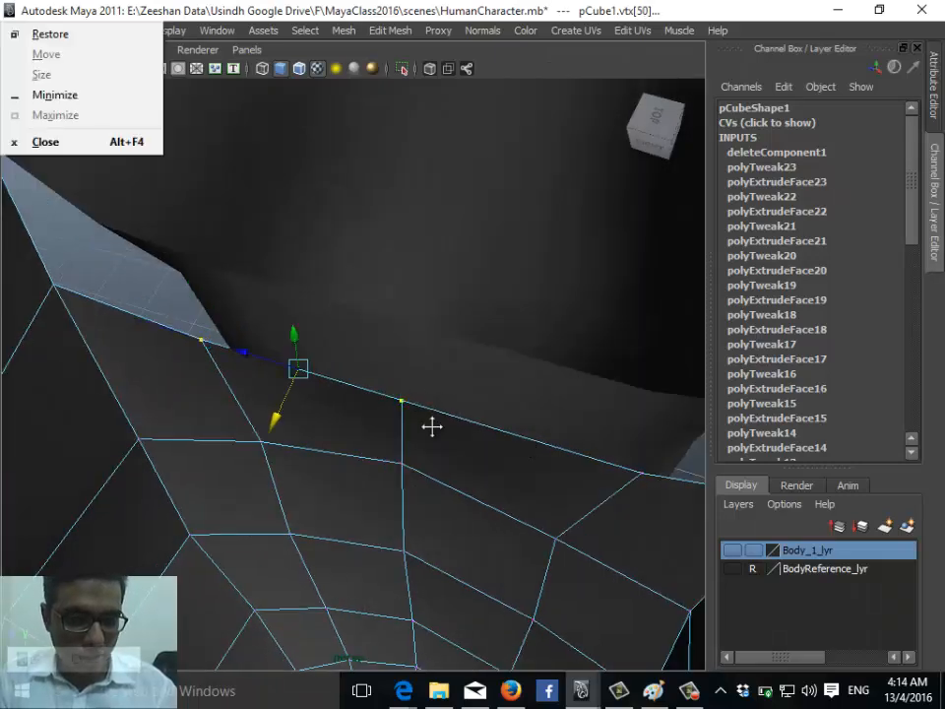
left_click(645, 474, "shift")
key("ctrl+z")
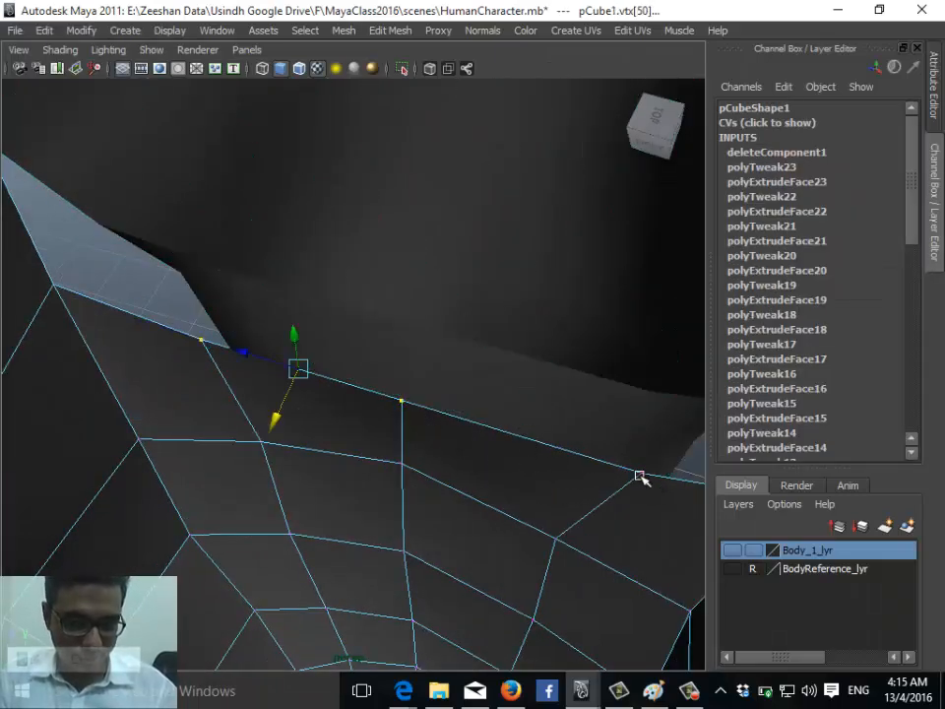
left_click(619, 483, "shift")
left_click_drag(401, 445, 369, 355)
right_click_drag(350, 354, 413, 338)
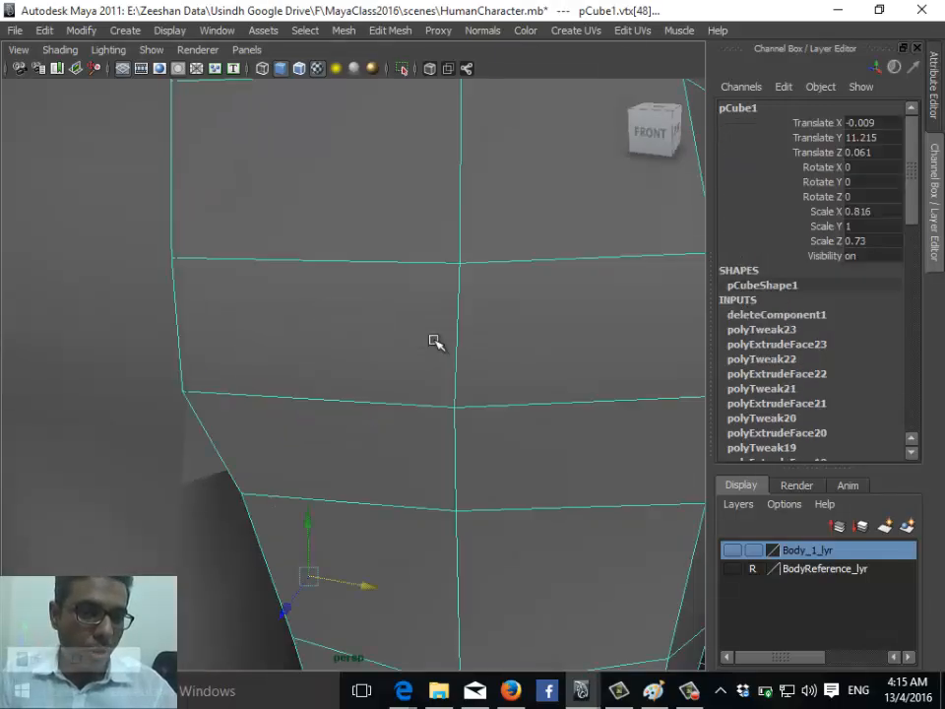
Try deleting the smoothed mirrored half of the body and undo the deletion
left_click_drag(434, 342, 270, 417, "alt")
left_click_drag(353, 351, 328, 465, "alt")
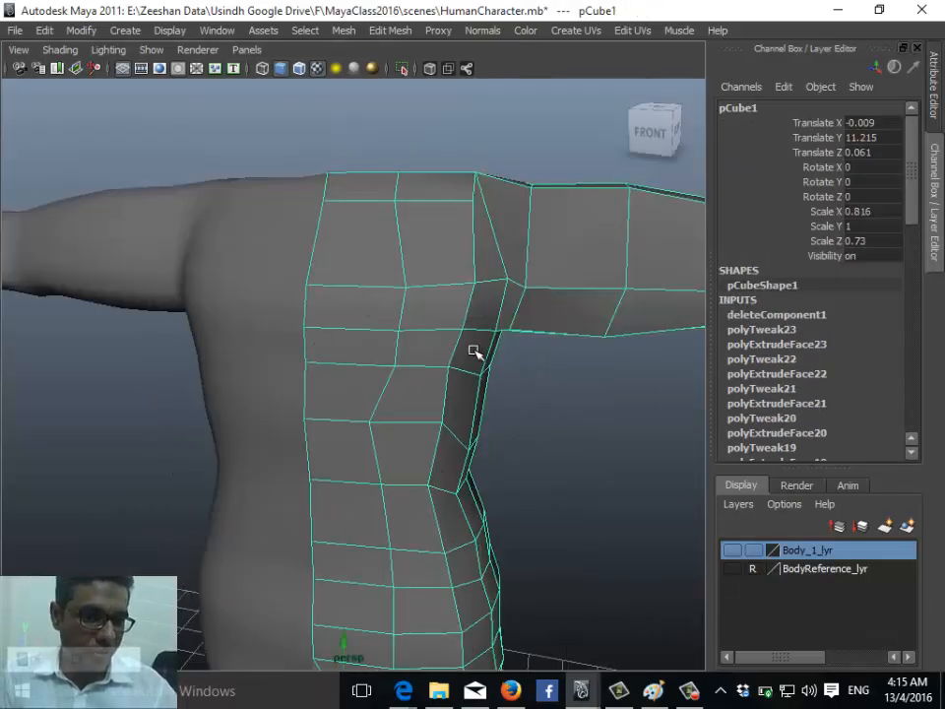
scroll(528, 338, "down", 5)
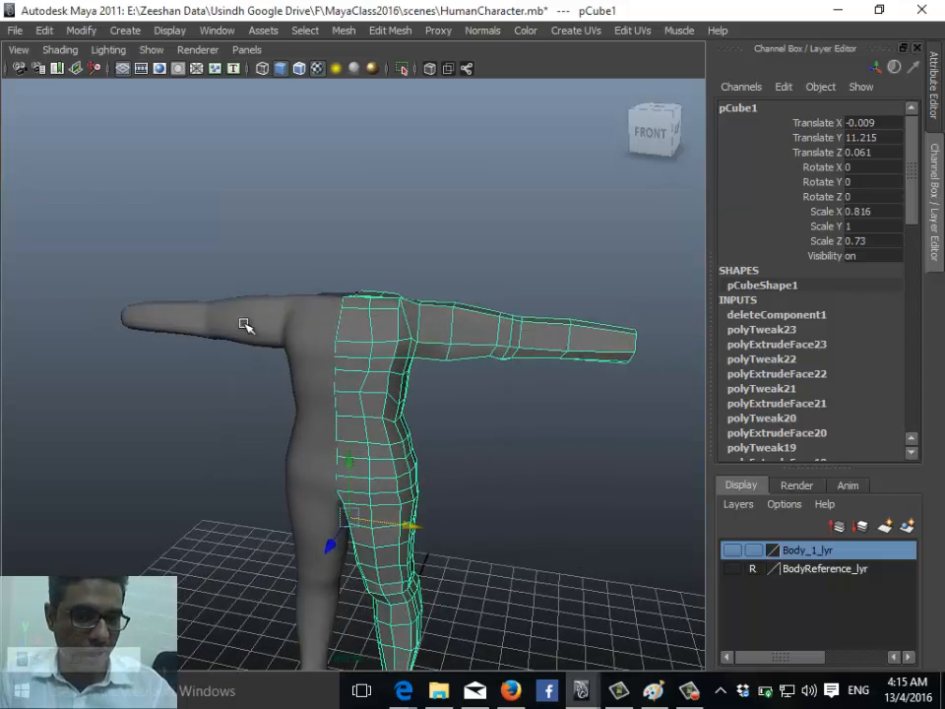
left_click_drag(623, 323, 345, 274, "alt")
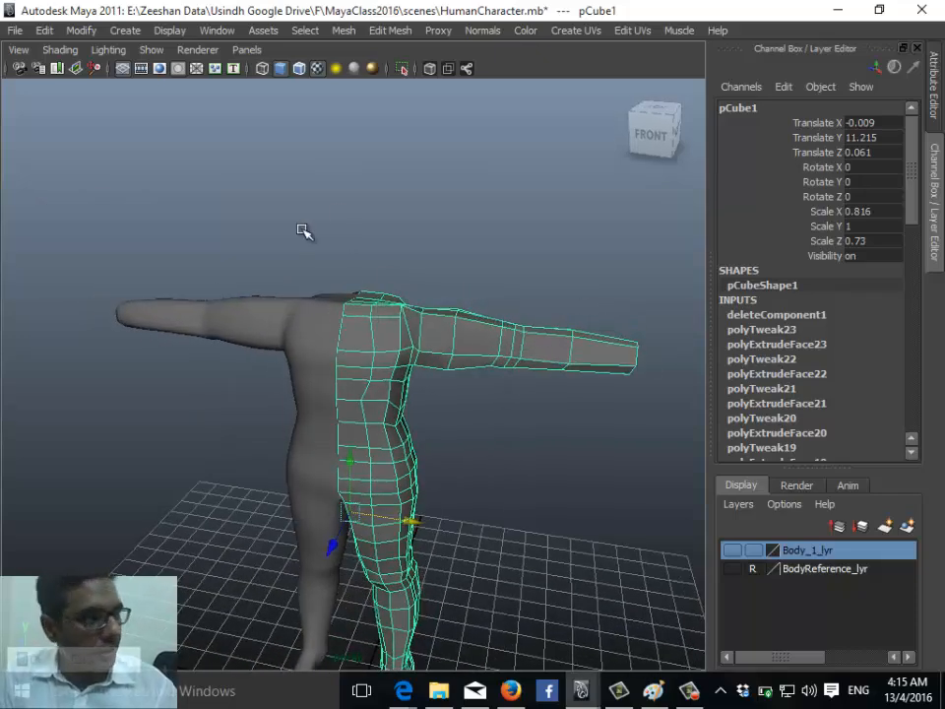
left_click(312, 375)
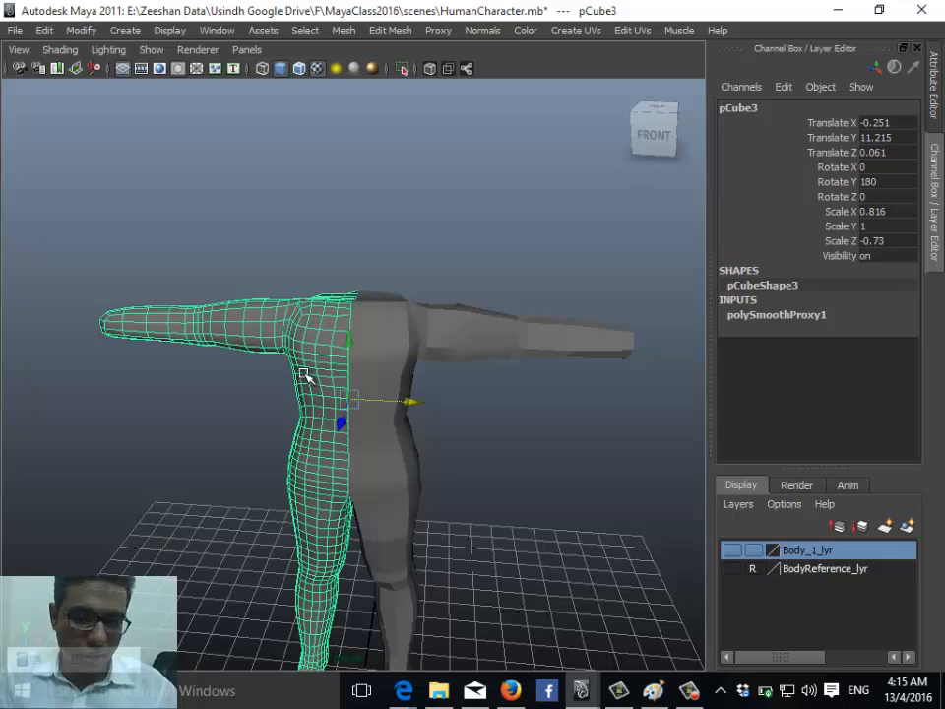
key("Delete")
scroll(331, 352, "up", 5)
left_click(369, 328)
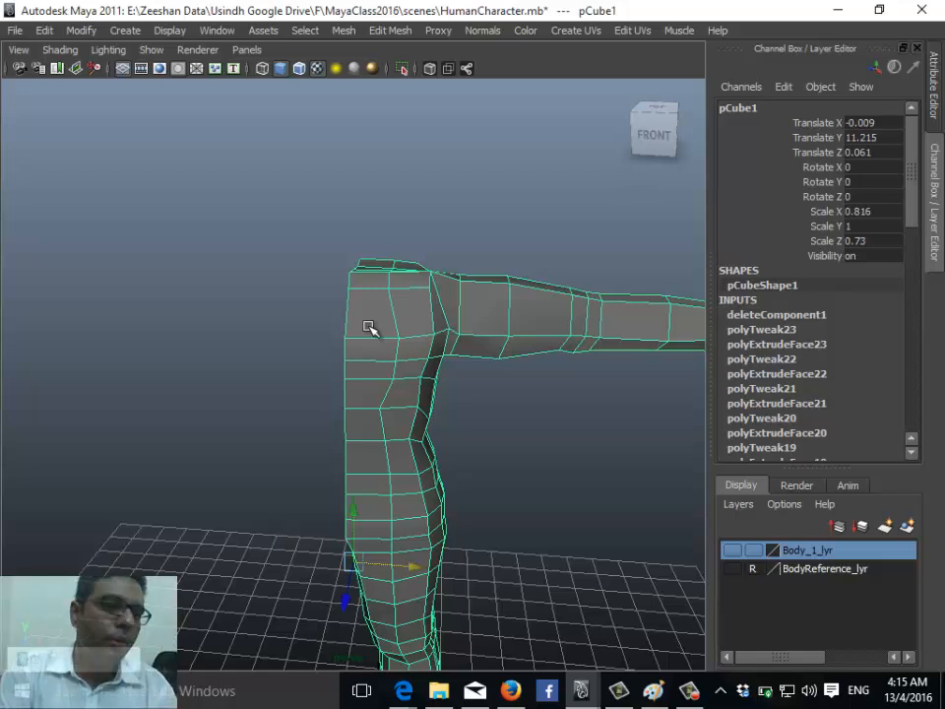
key("ctrl+z")
key("ctrl+z")
key("ctrl+z")
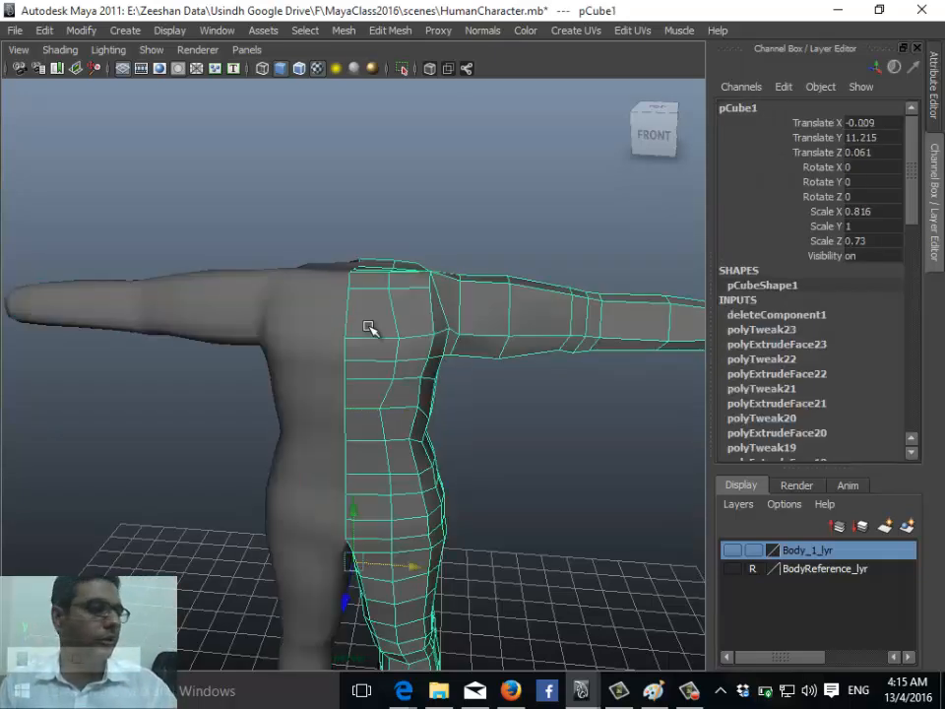
Save the HumanCharacter.mb scene
middle_click_drag(402, 401, 360, 218, "alt")
right_click_drag(360, 218, 335, 367, "alt")
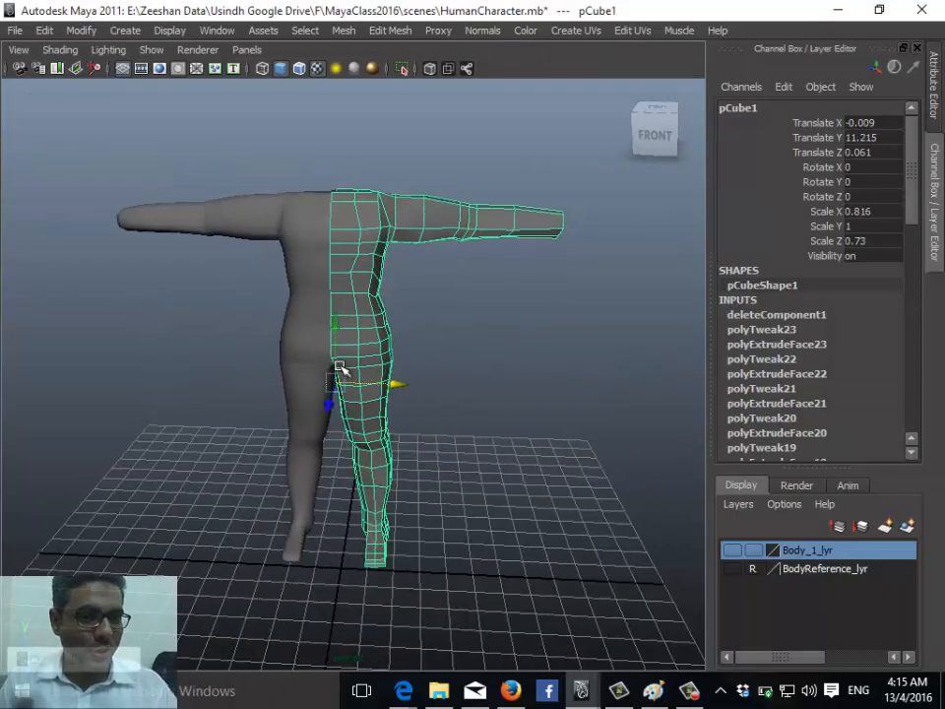
key("ctrl+s")
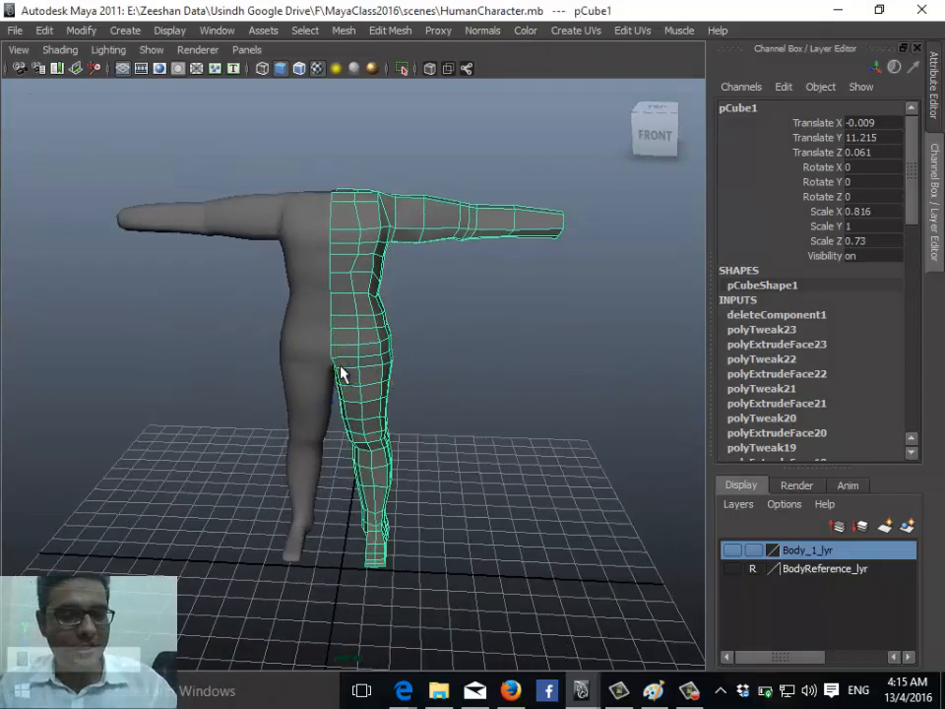